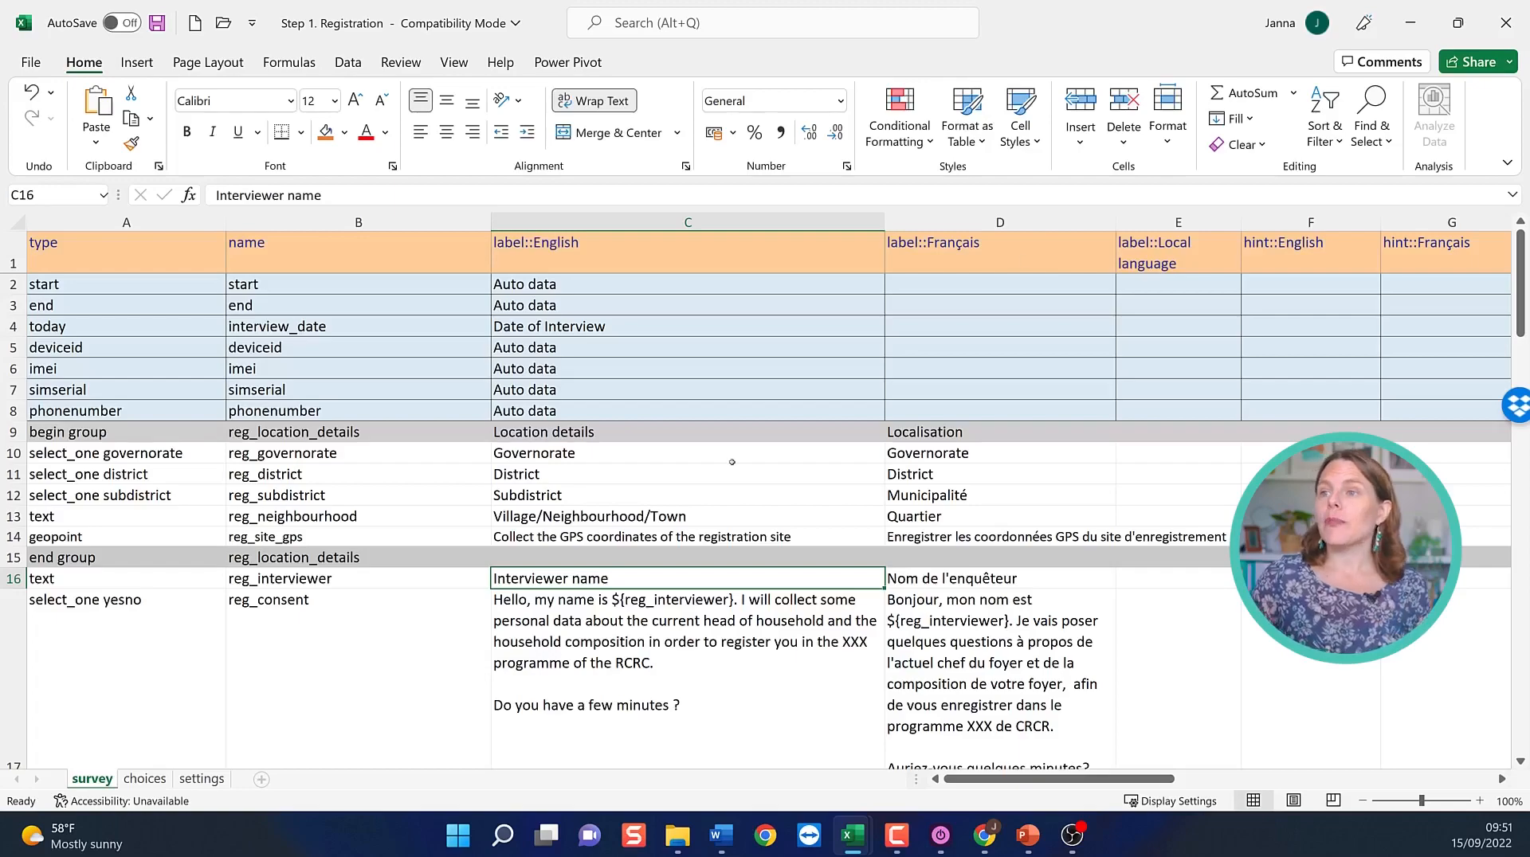
Scroll through the Excel survey rows to review the registration group names.
{"action": "scroll", "coordinate": [732, 462], "scroll_direction": "down", "scroll_amount": 12}
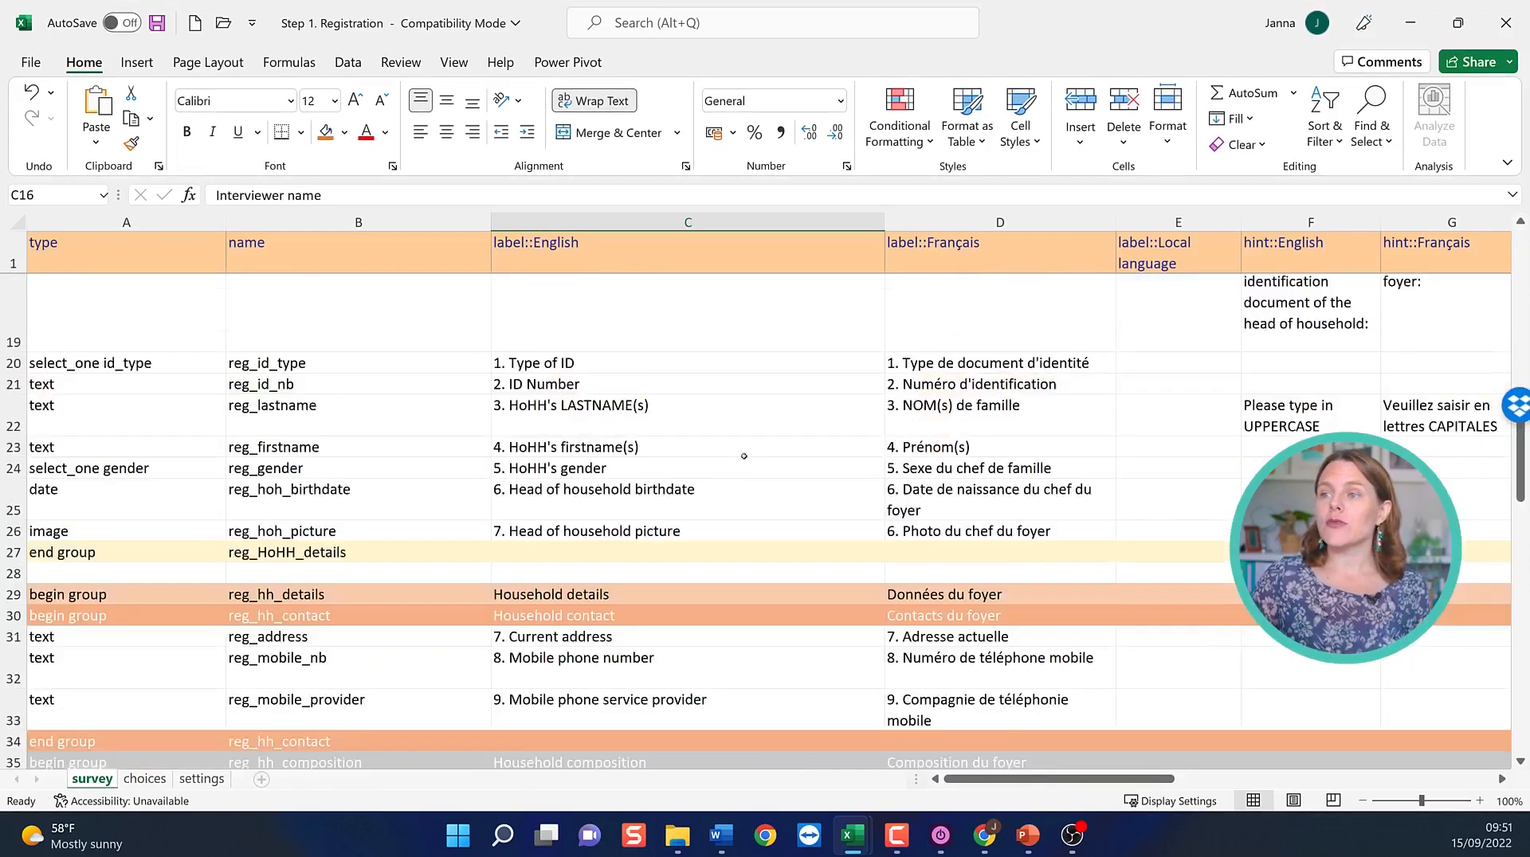
{"action": "scroll", "coordinate": [743, 457], "scroll_direction": "down", "scroll_amount": 6}
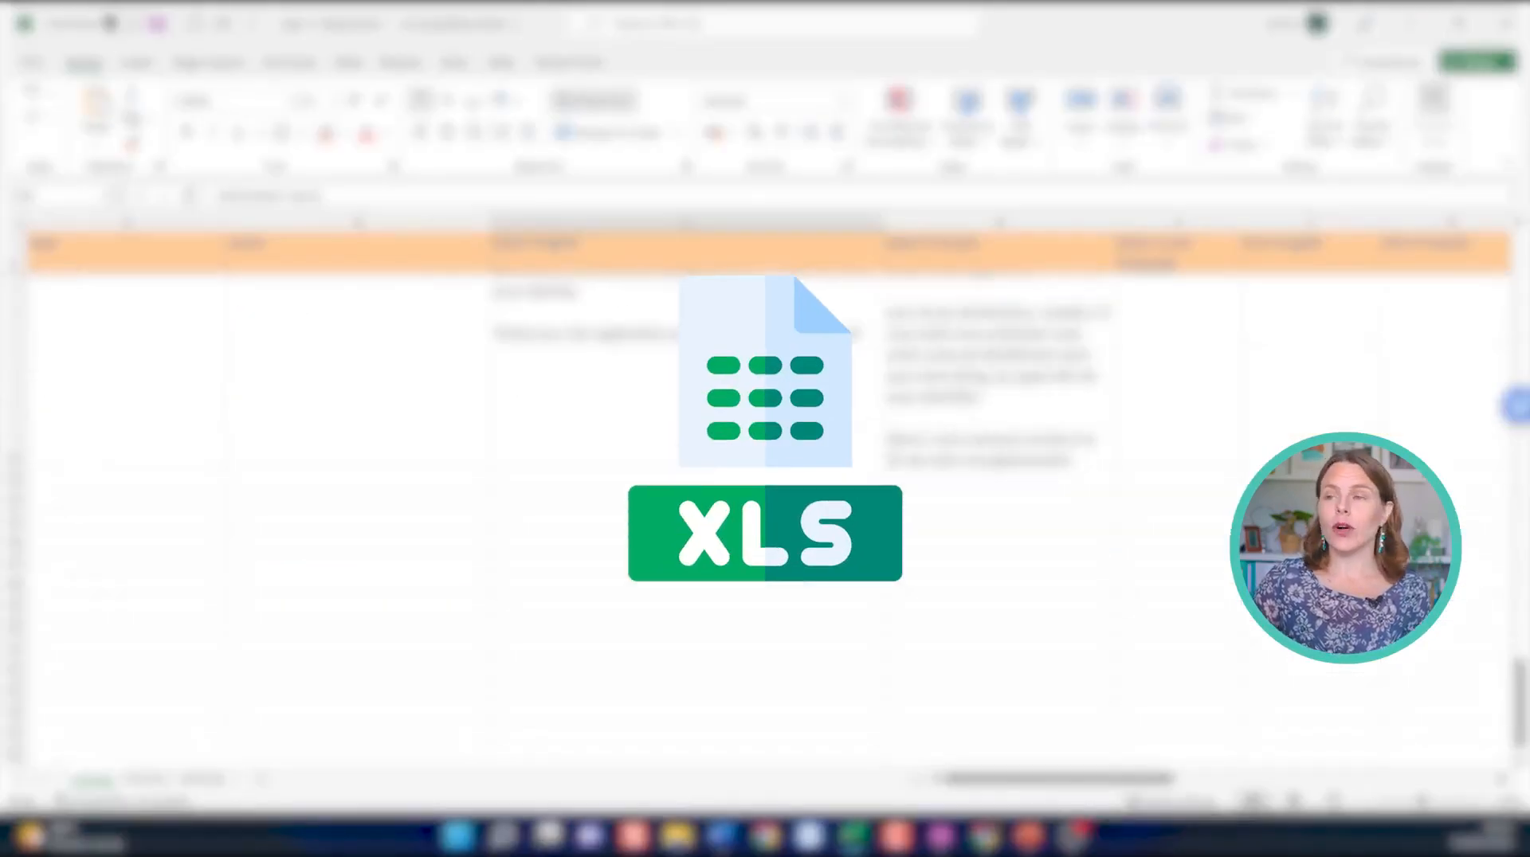
{"action": "scroll", "coordinate": [743, 457], "scroll_direction": "up", "scroll_amount": 5}
{"action": "scroll", "coordinate": [743, 458], "scroll_direction": "up", "scroll_amount": 12}
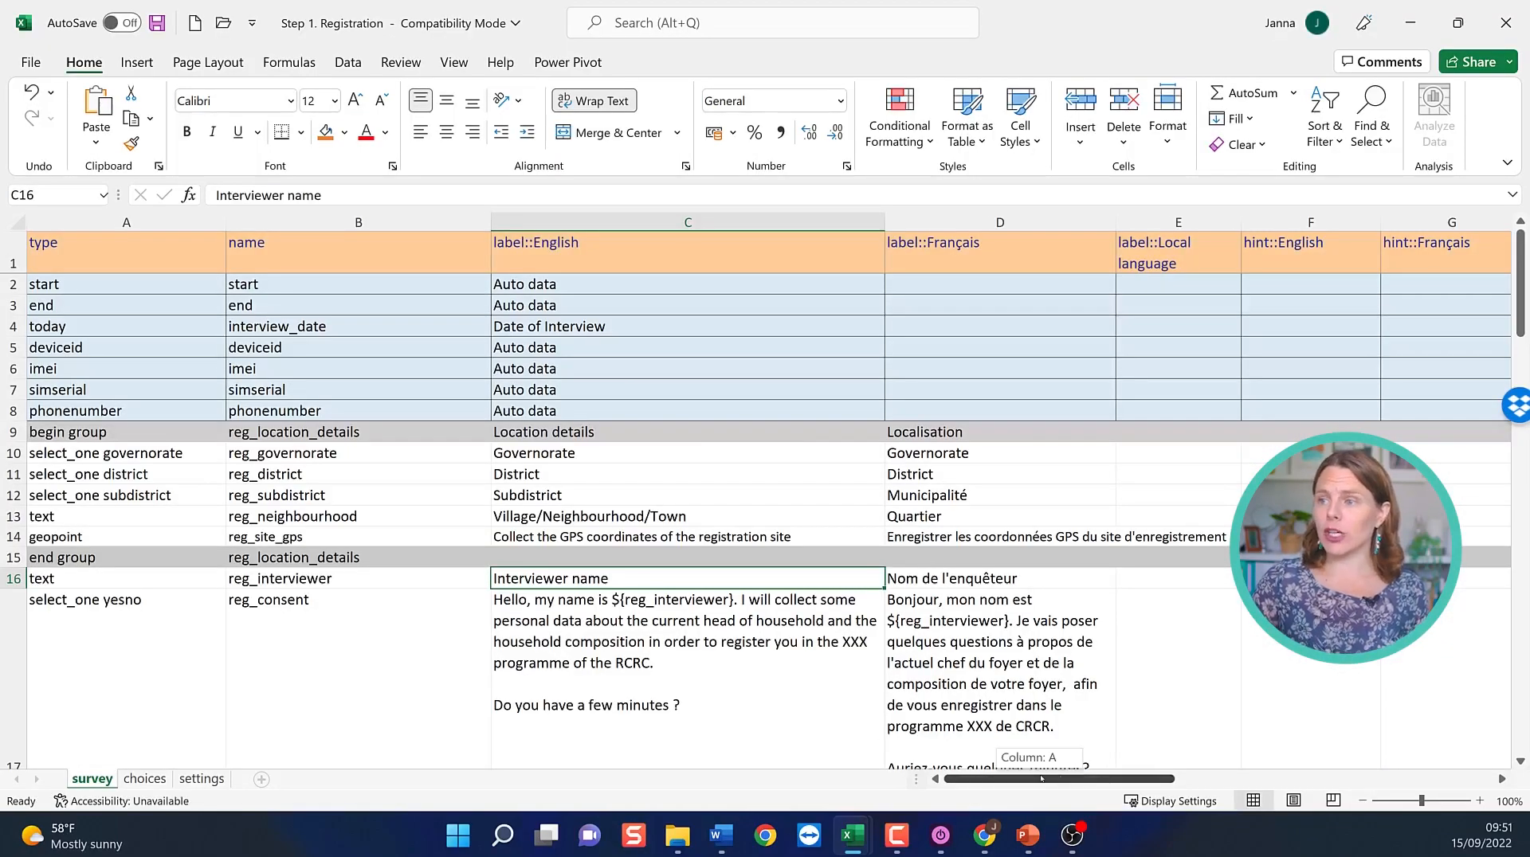
{"action": "mouse_move", "coordinate": [1041, 778]}
{"action": "left_mouse_down"}
{"action": "mouse_move", "coordinate": [1096, 779]}
{"action": "mouse_move", "coordinate": [1040, 778]}
{"action": "left_mouse_up"}
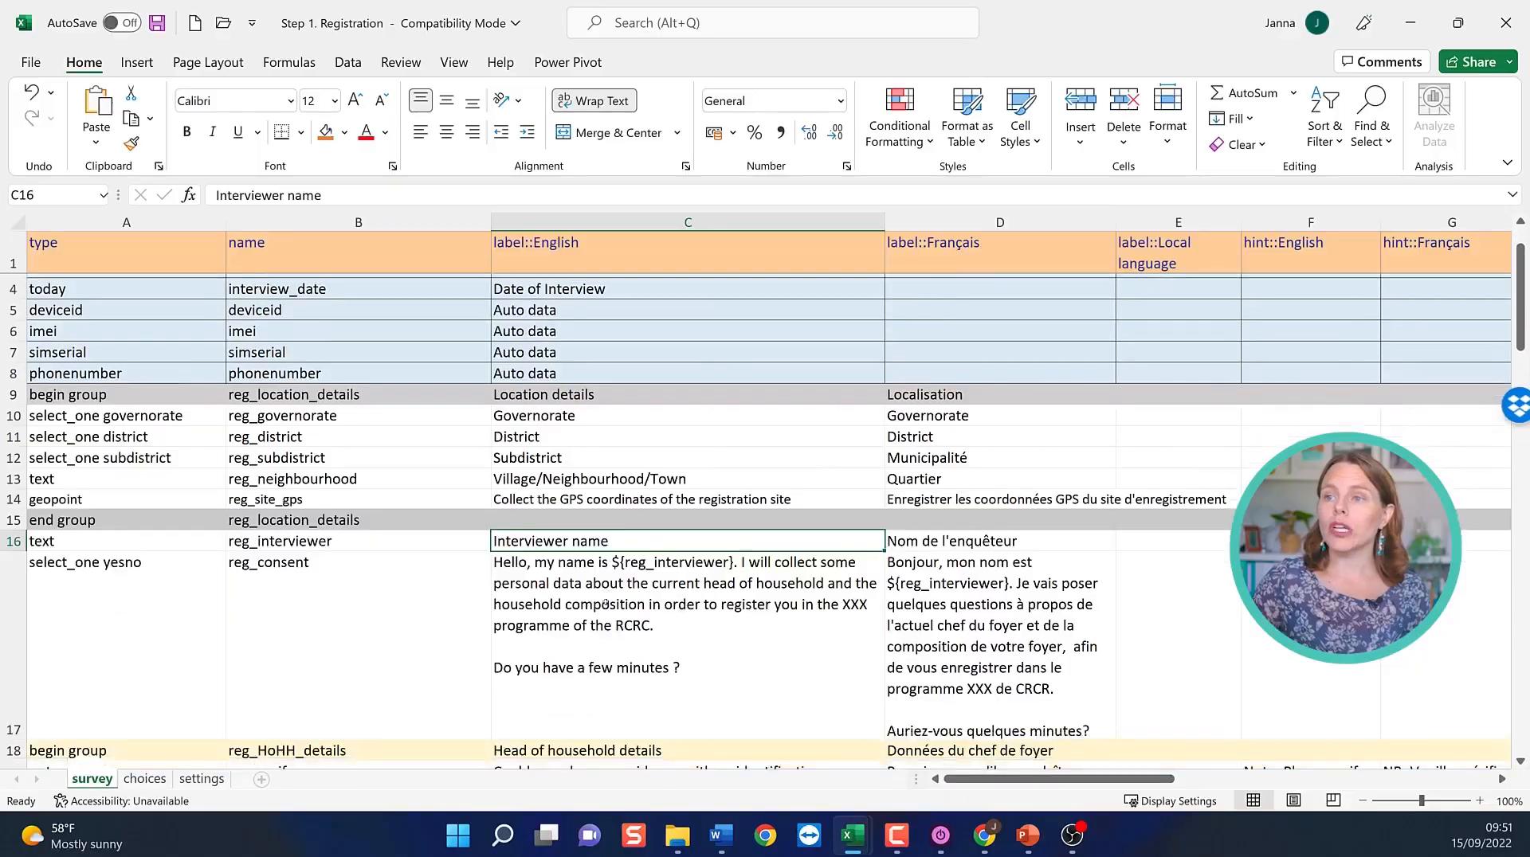
{"action": "scroll", "coordinate": [608, 481], "scroll_direction": "down", "scroll_amount": 10}
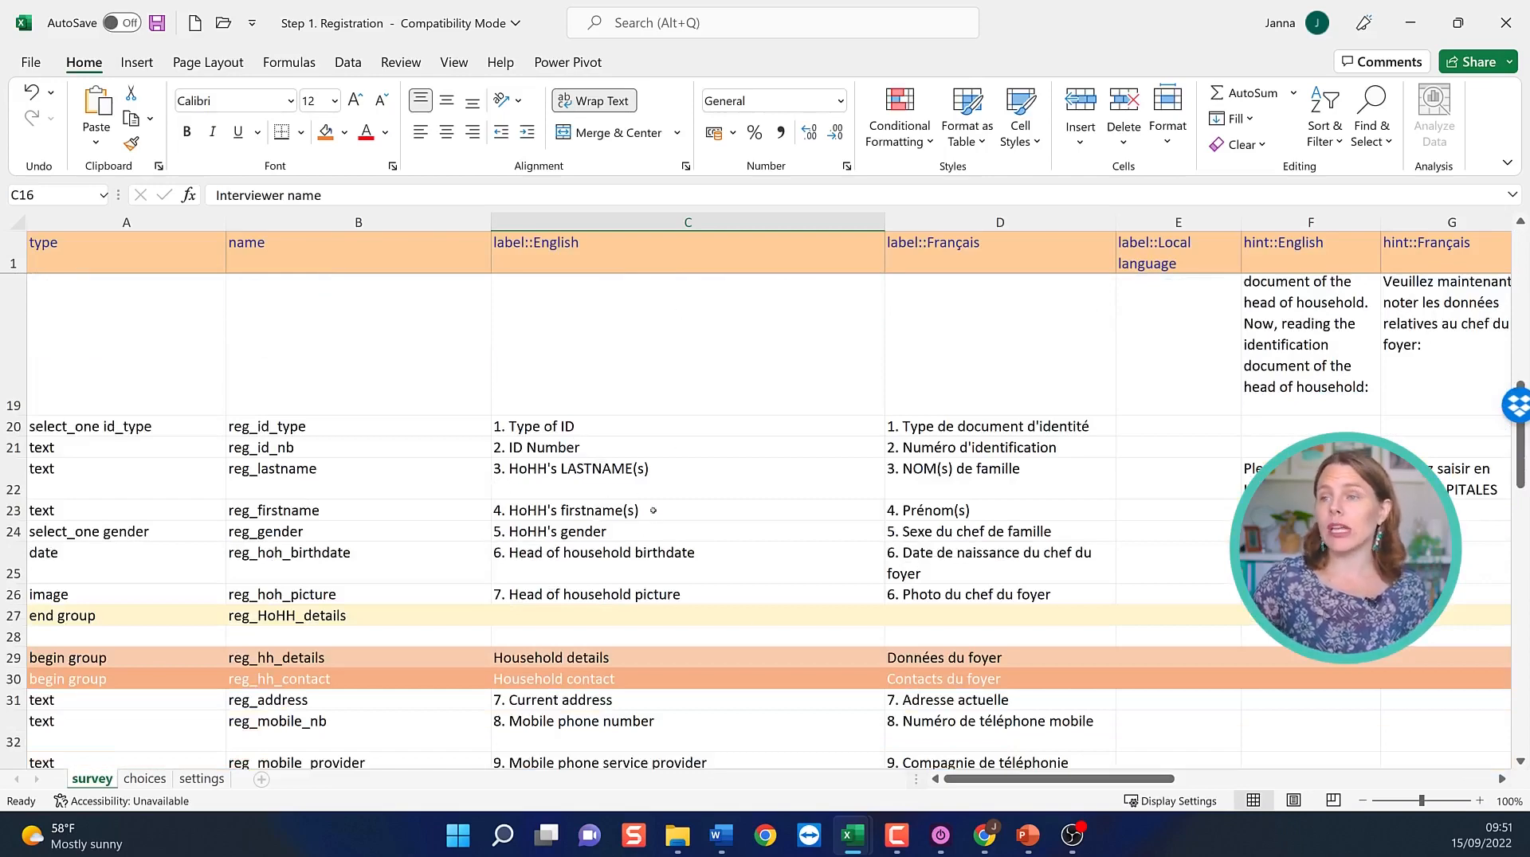
{"action": "scroll", "coordinate": [646, 641], "scroll_direction": "down", "scroll_amount": 1}
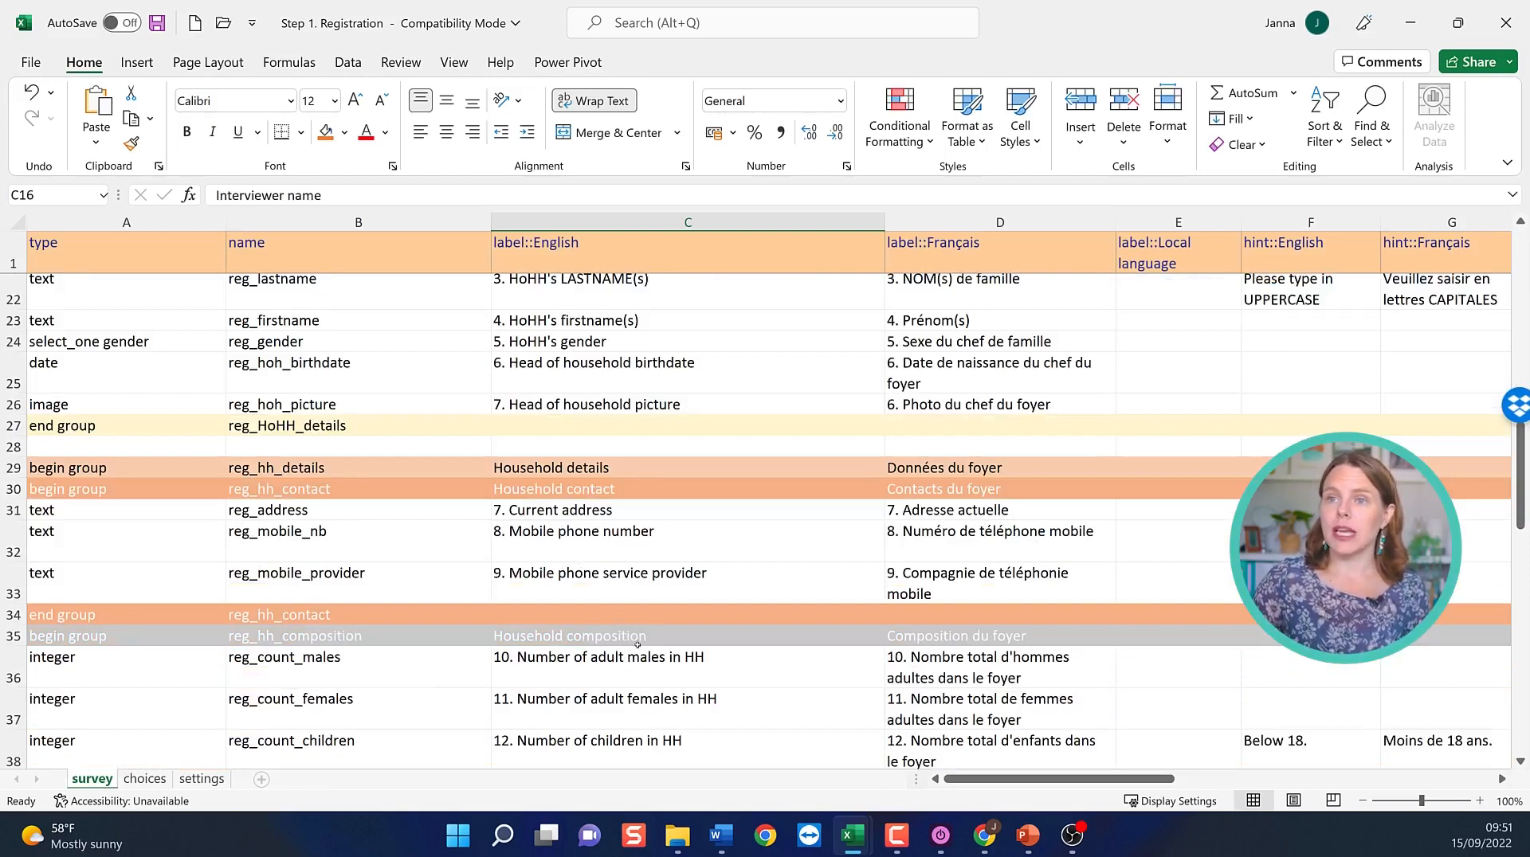
{"action": "scroll", "coordinate": [623, 678], "scroll_direction": "down", "scroll_amount": 6}
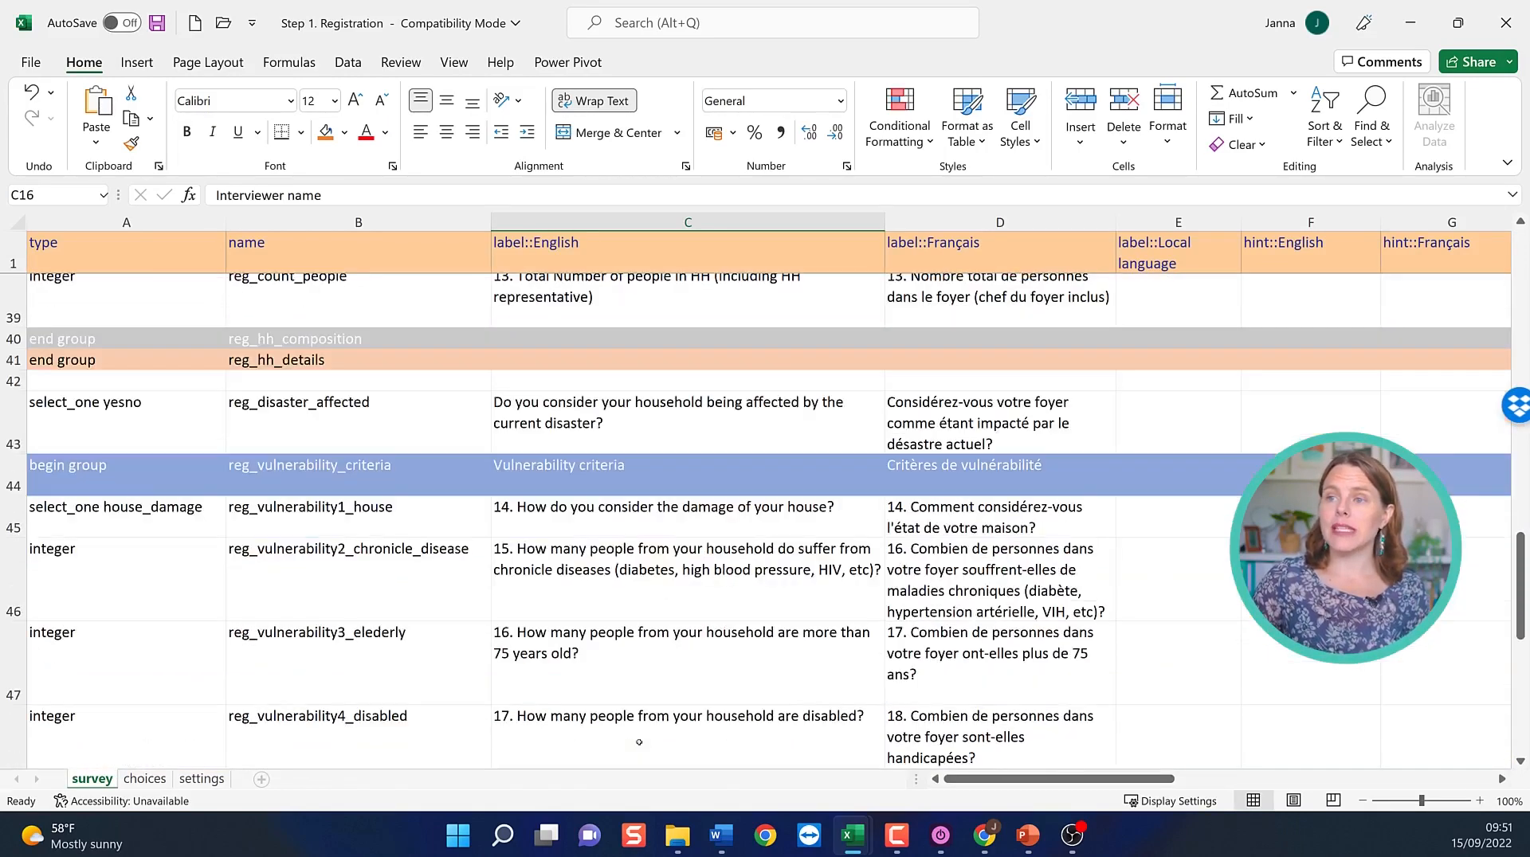
{"action": "scroll", "coordinate": [639, 743], "scroll_direction": "up", "scroll_amount": 10}
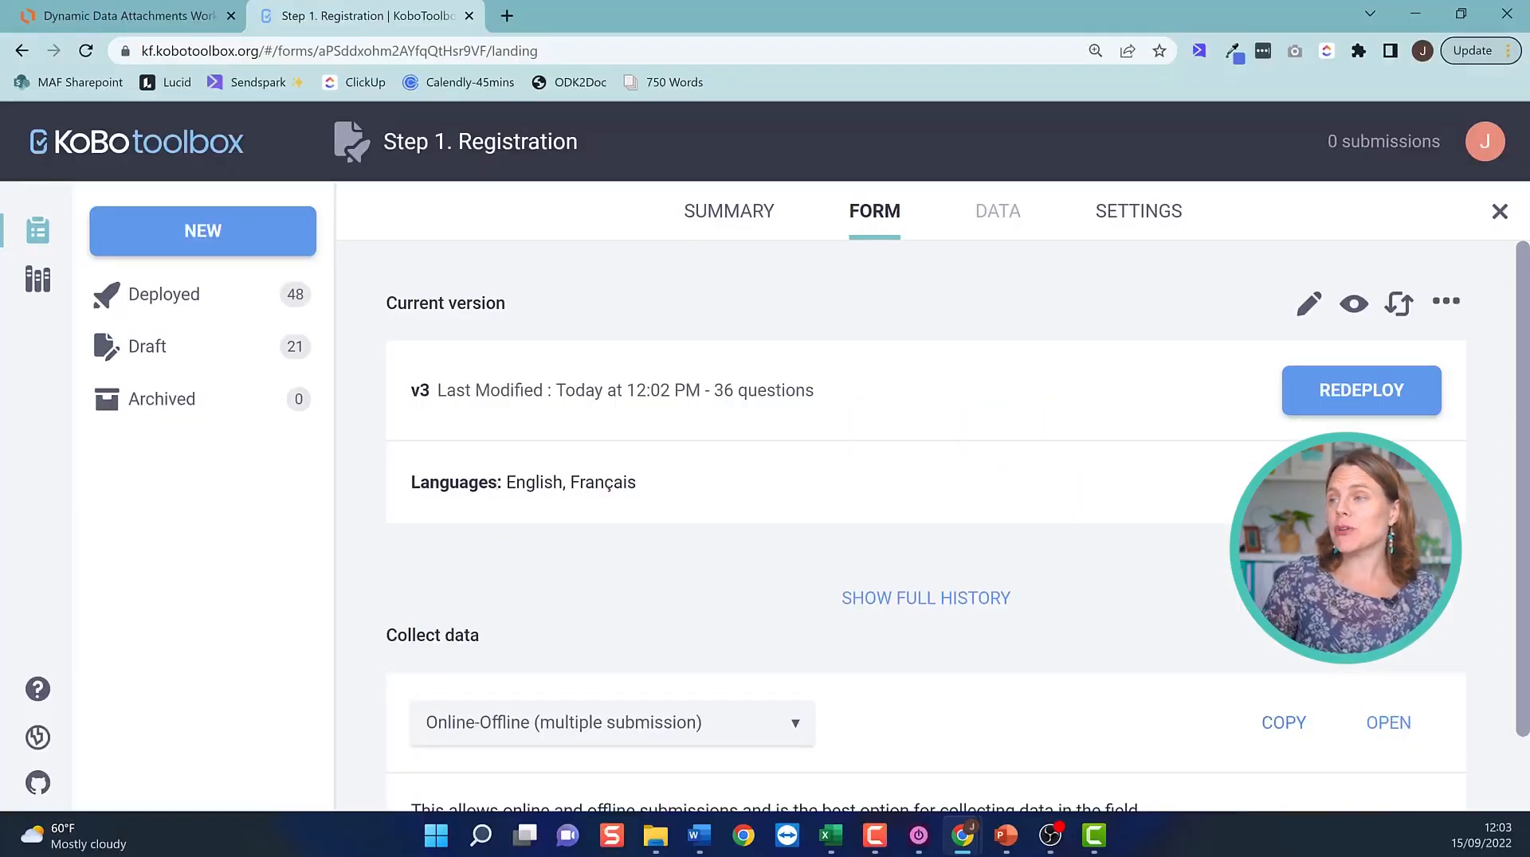
Launch the Step 1. Registration web form in a new Enketo tab for data entry.
{"action": "left_click", "coordinate": [1388, 723]}
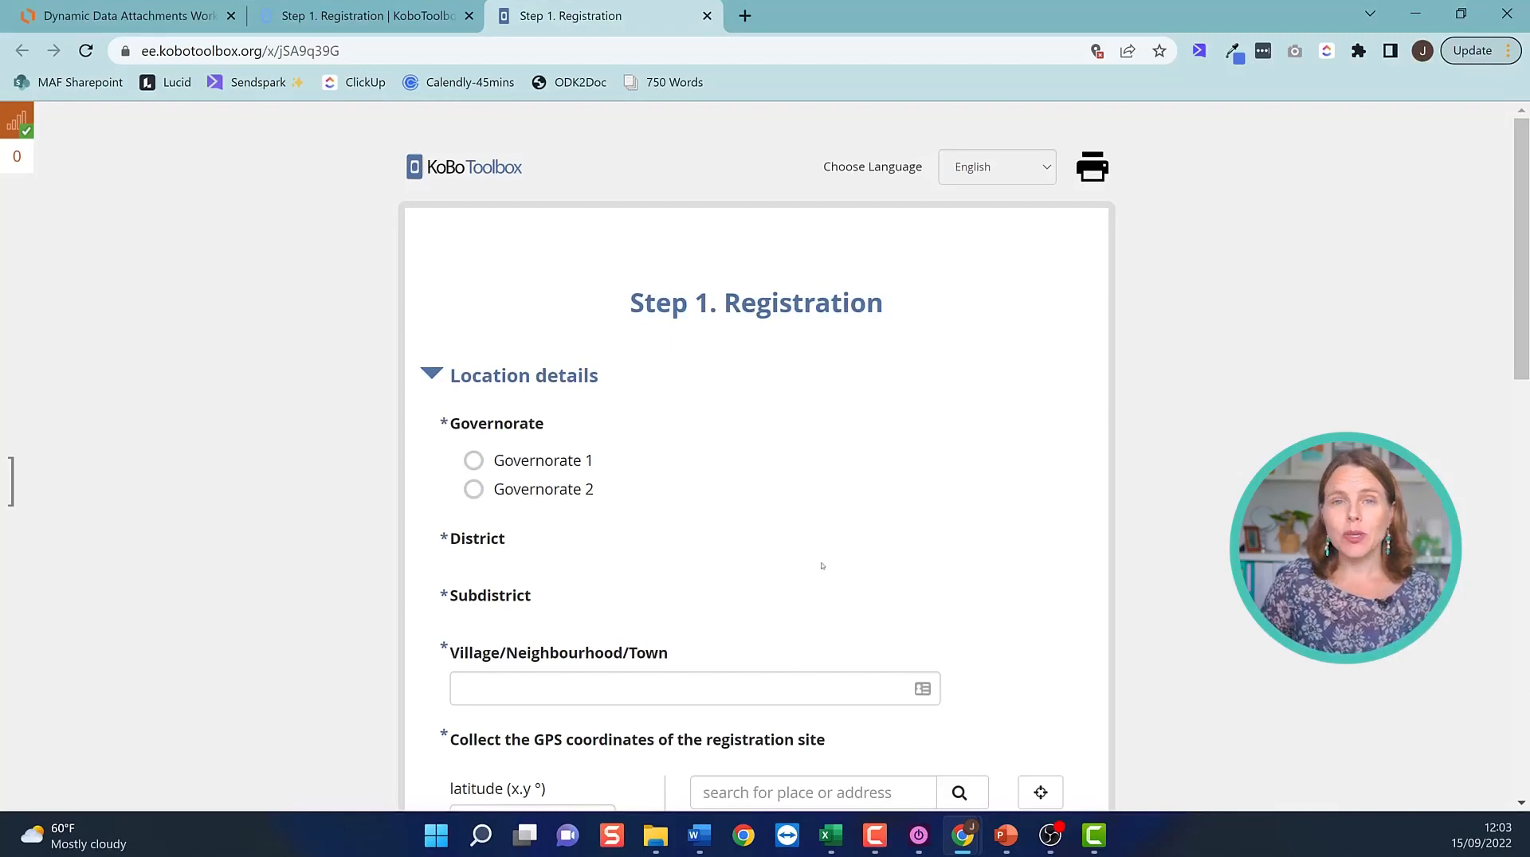
Choose Governorate 1, District1 and national identity card as the ID type.
{"action": "left_click", "coordinate": [566, 468]}
{"action": "scroll", "coordinate": [601, 382], "scroll_direction": "down", "scroll_amount": 3}
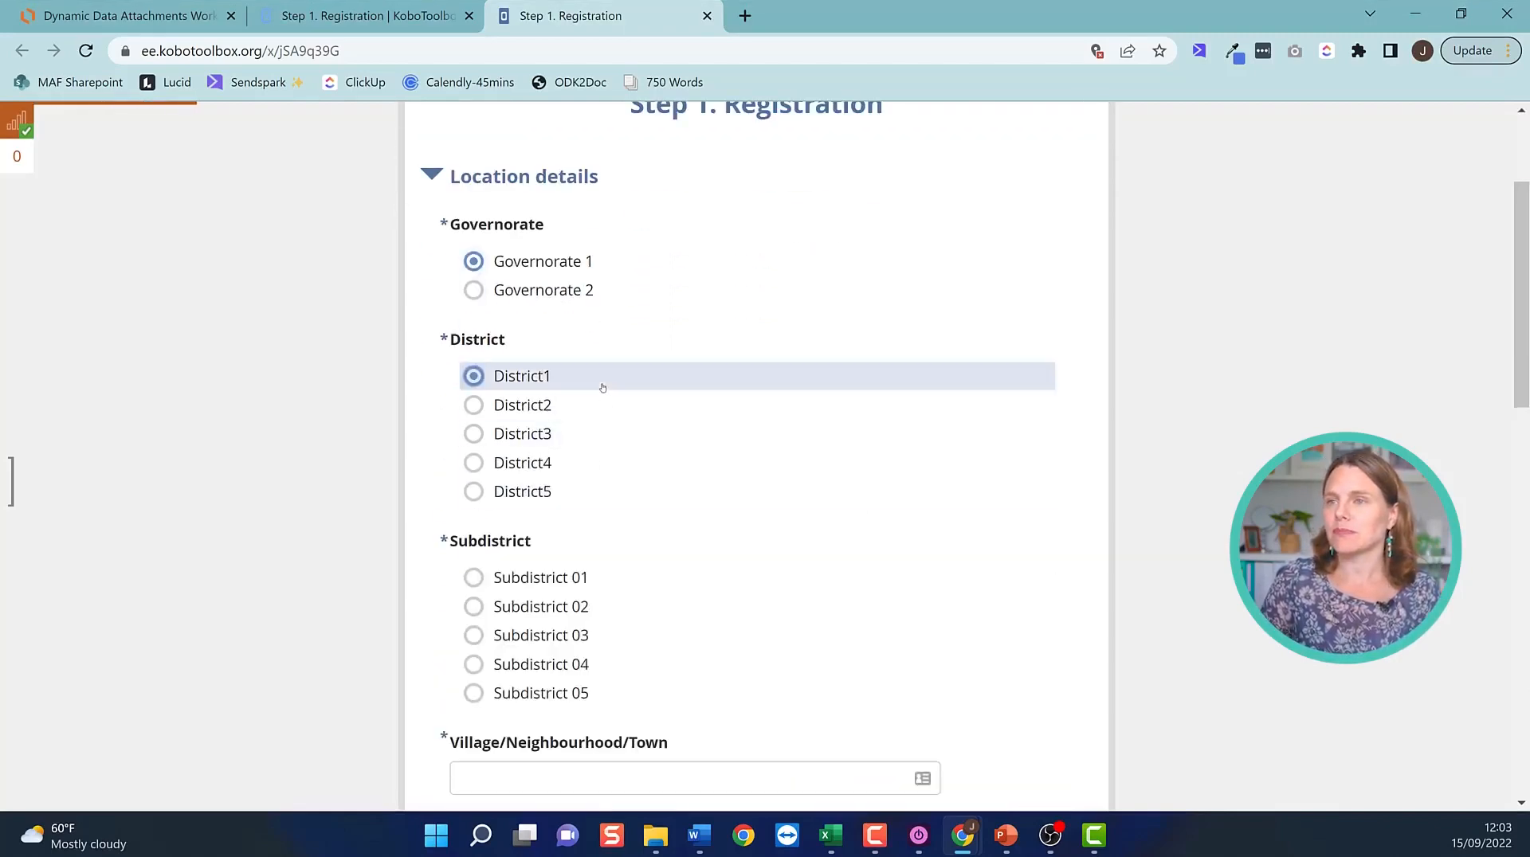
{"action": "left_click", "coordinate": [601, 381]}
{"action": "scroll", "coordinate": [686, 586], "scroll_direction": "down", "scroll_amount": 9}
{"action": "scroll", "coordinate": [811, 558], "scroll_direction": "down", "scroll_amount": 10}
{"action": "left_click", "coordinate": [526, 179]}
{"action": "left_click", "coordinate": [566, 122]}
Enter a test ID number and the head's last name, and attach a household head photo.
{"action": "left_click", "coordinate": [677, 467]}
{"action": "type", "text": "123456"}
{"action": "left_click", "coordinate": [717, 575]}
{"action": "type", "text": "HARDY"}
{"action": "left_click", "coordinate": [714, 663]}
{"action": "scroll", "coordinate": [755, 338], "scroll_direction": "down", "scroll_amount": 4}
{"action": "left_click", "coordinate": [754, 303]}
{"action": "left_click", "coordinate": [341, 296]}
Fill in address, phone, provider 'Telecom Company', 2 members, affected 1, house fully damaged.
{"action": "left_click", "coordinate": [610, 447]}
{"action": "type", "text": "12345 Road Ave.0147258369"}
{"action": "left_click", "coordinate": [662, 470]}
{"action": "type", "text": "Telecom Company"}
{"action": "scroll", "coordinate": [663, 469], "scroll_direction": "down", "scroll_amount": 2}
{"action": "left_click", "coordinate": [665, 414]}
{"action": "type", "text": "2"}
{"action": "left_click", "coordinate": [666, 500]}
{"action": "type", "text": "1"}
{"action": "left_click", "coordinate": [668, 609]}
{"action": "type", "text": "2"}
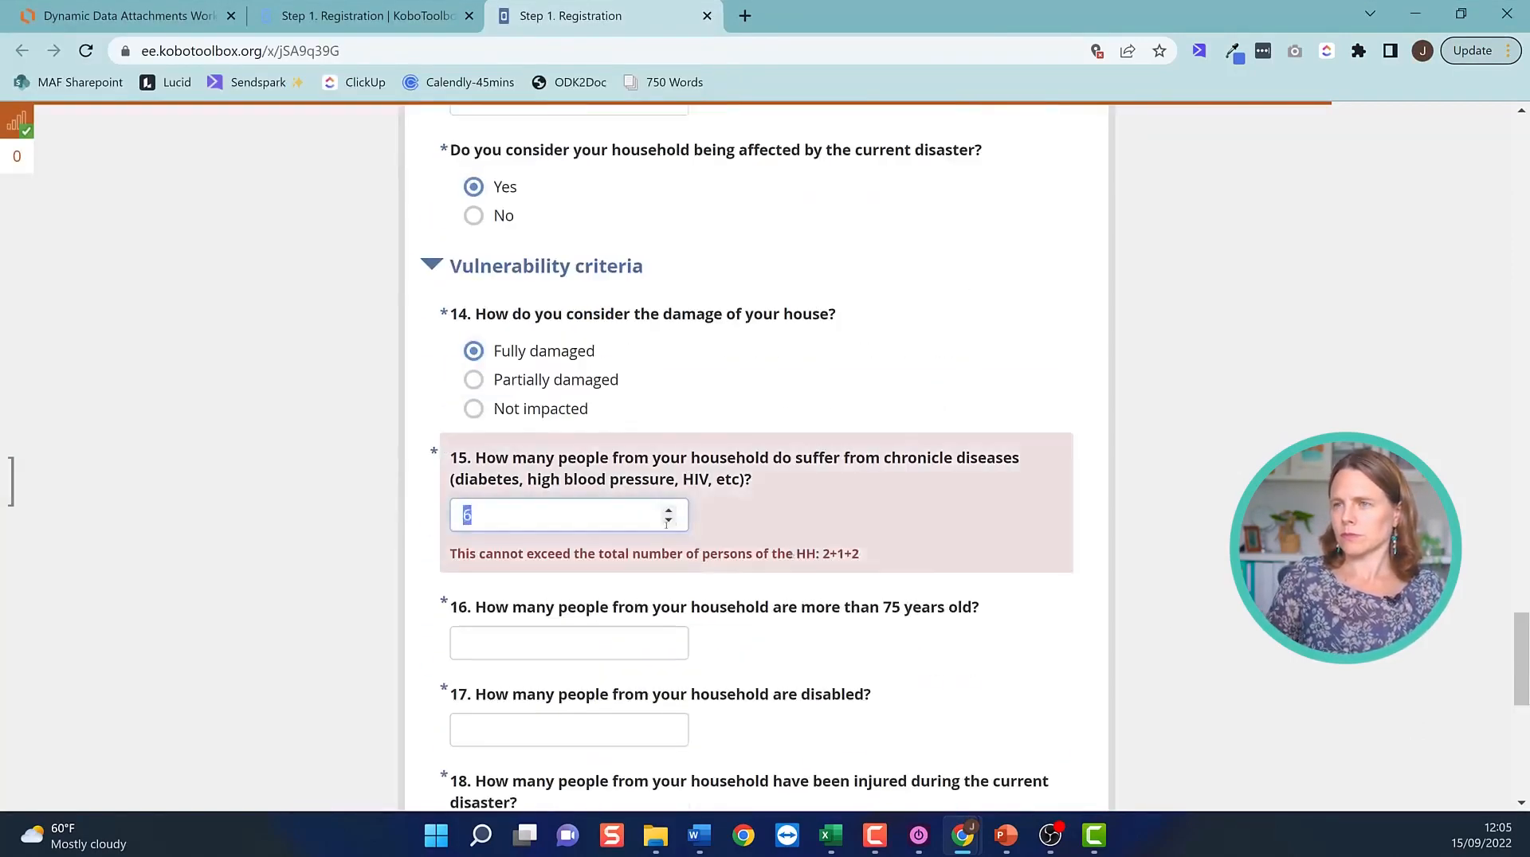
Acknowledge the closing statement with OK, submit the record and dismiss the confirmation.
{"action": "left_click", "coordinate": [510, 502]}
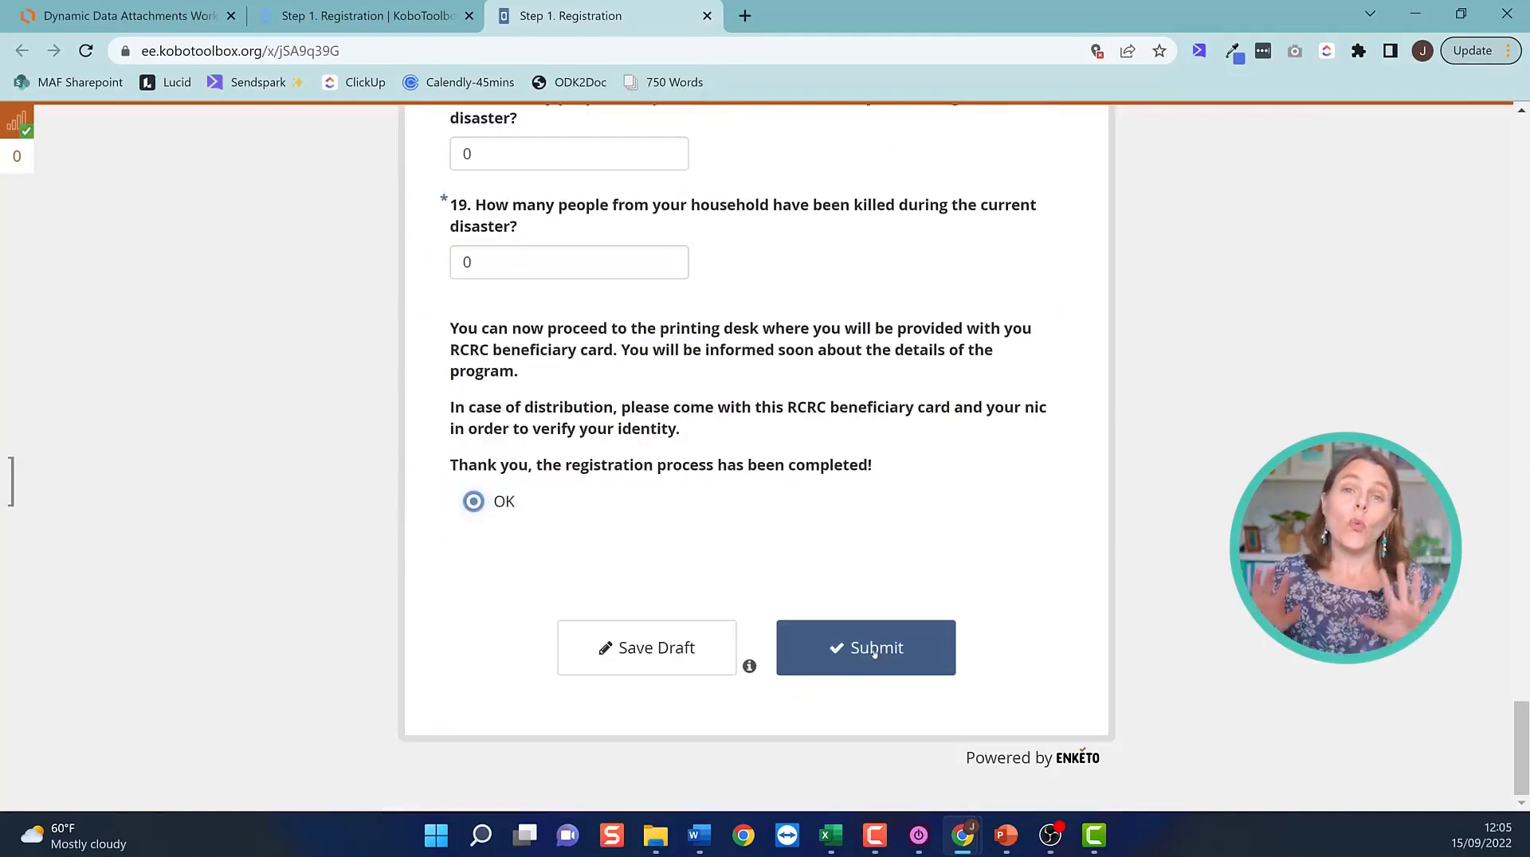
{"action": "left_click", "coordinate": [874, 649]}
{"action": "left_click", "coordinate": [974, 501]}
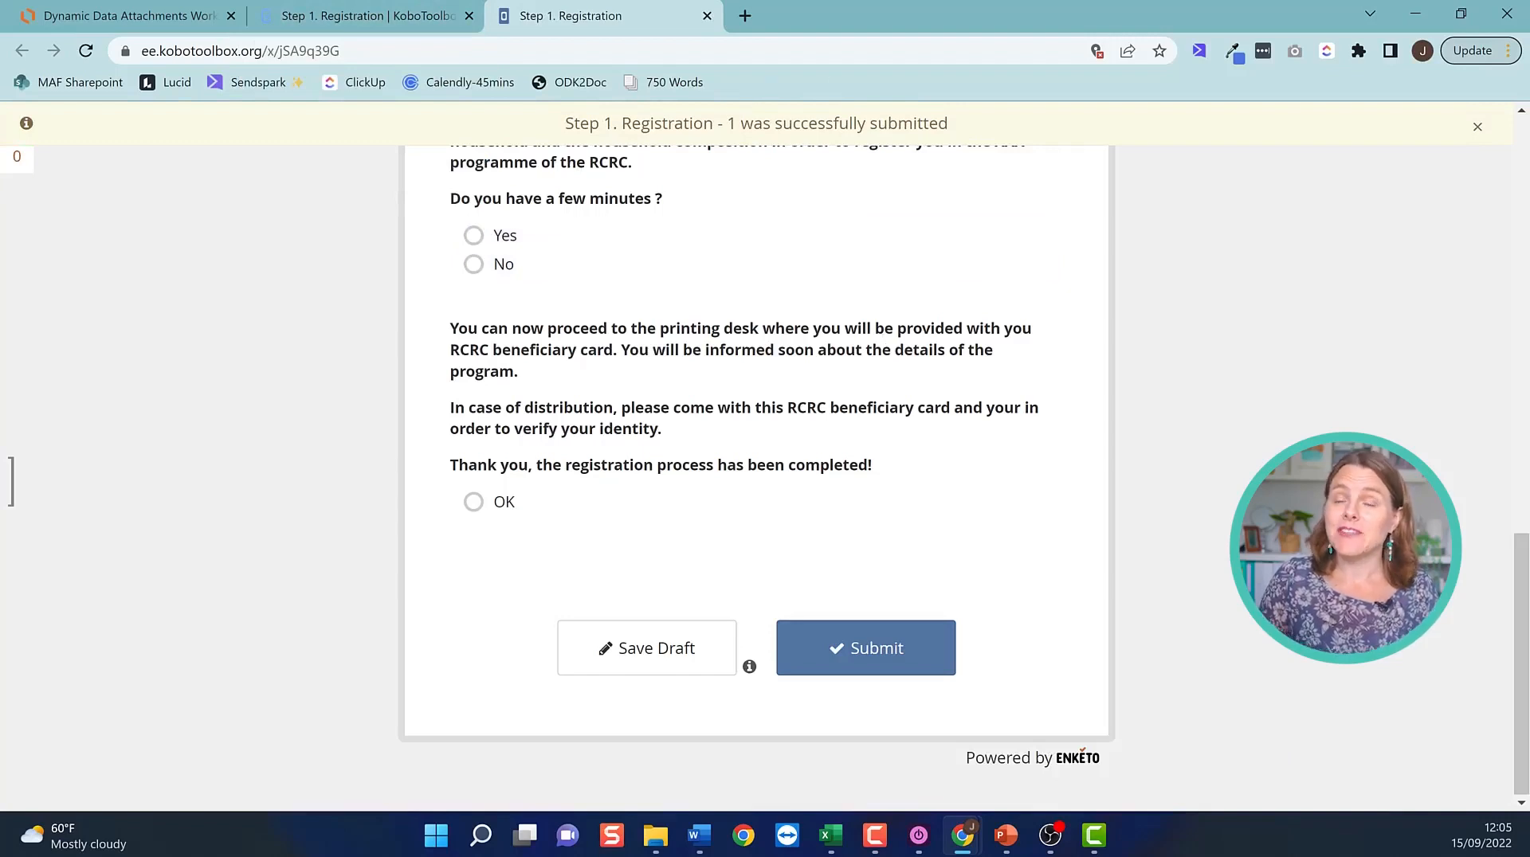
{"action": "left_click", "coordinate": [406, 14]}
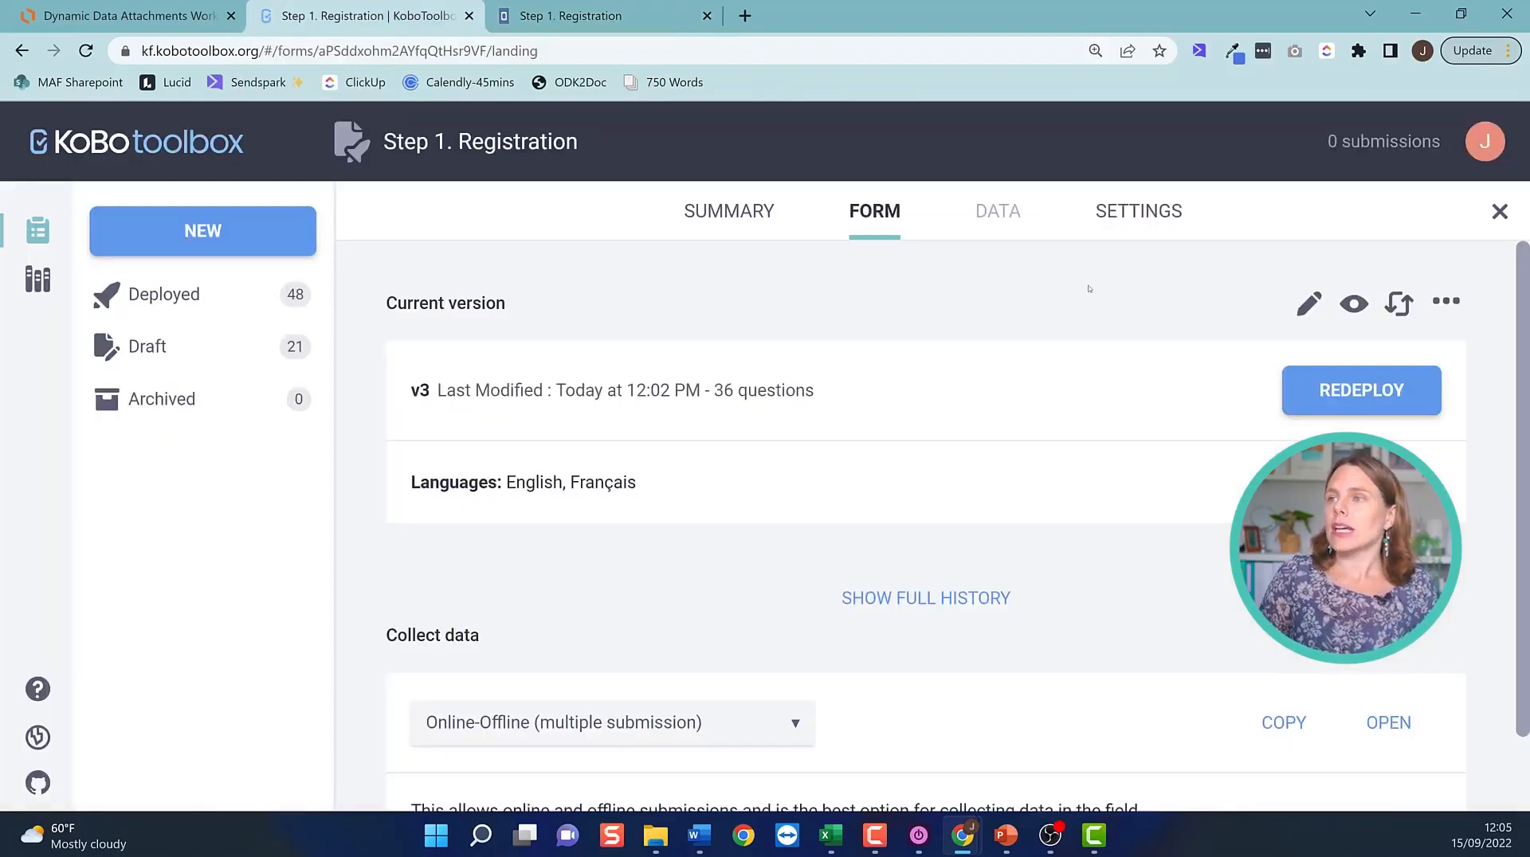
Reload the project to show 1 submission and check the test record in the DATA table.
{"action": "left_click", "coordinate": [85, 50]}
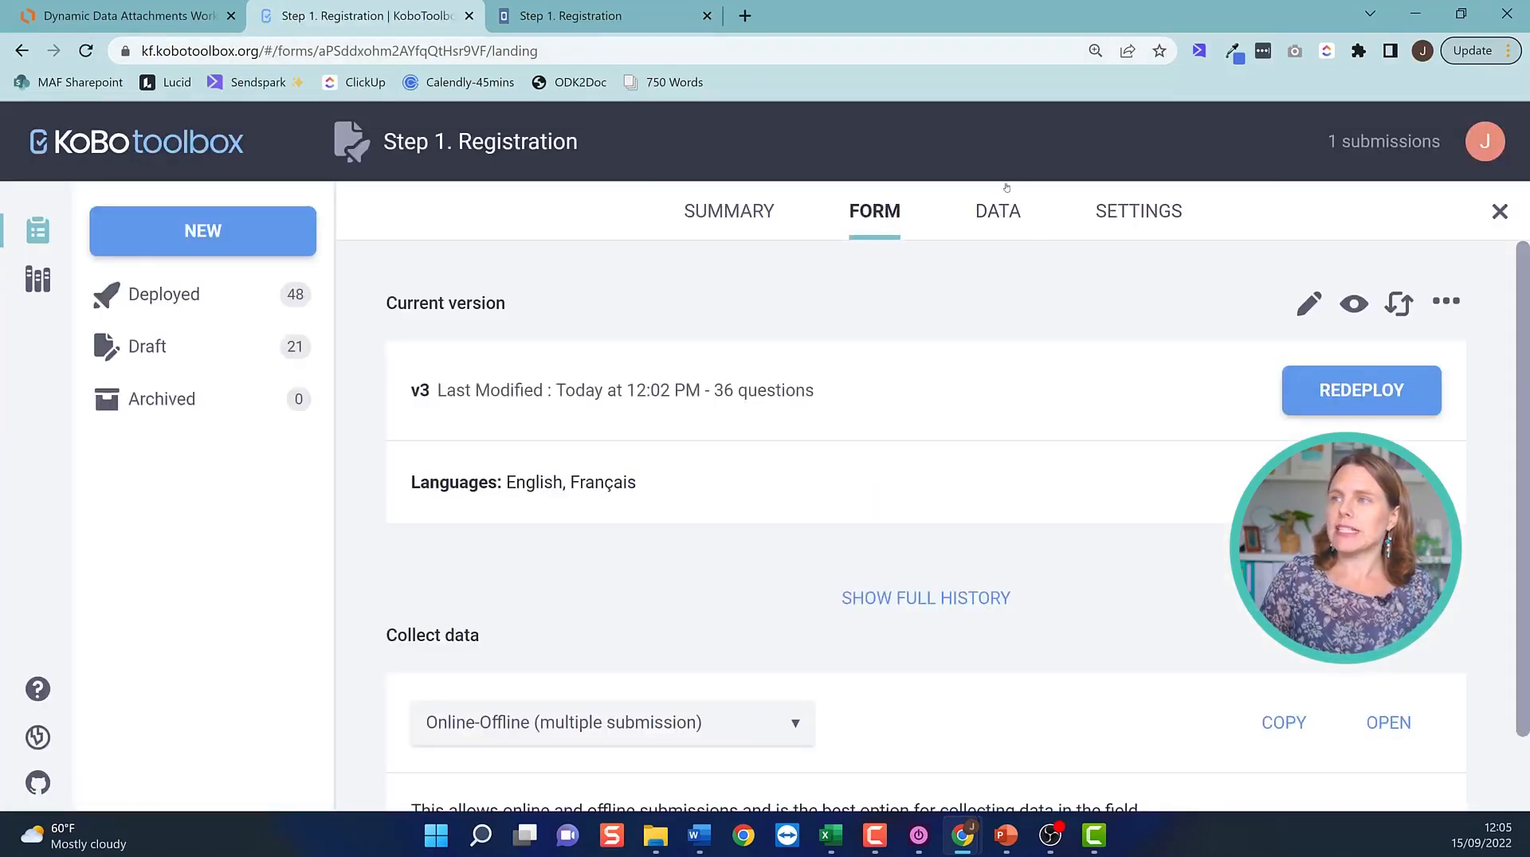
{"action": "left_click", "coordinate": [1000, 216]}
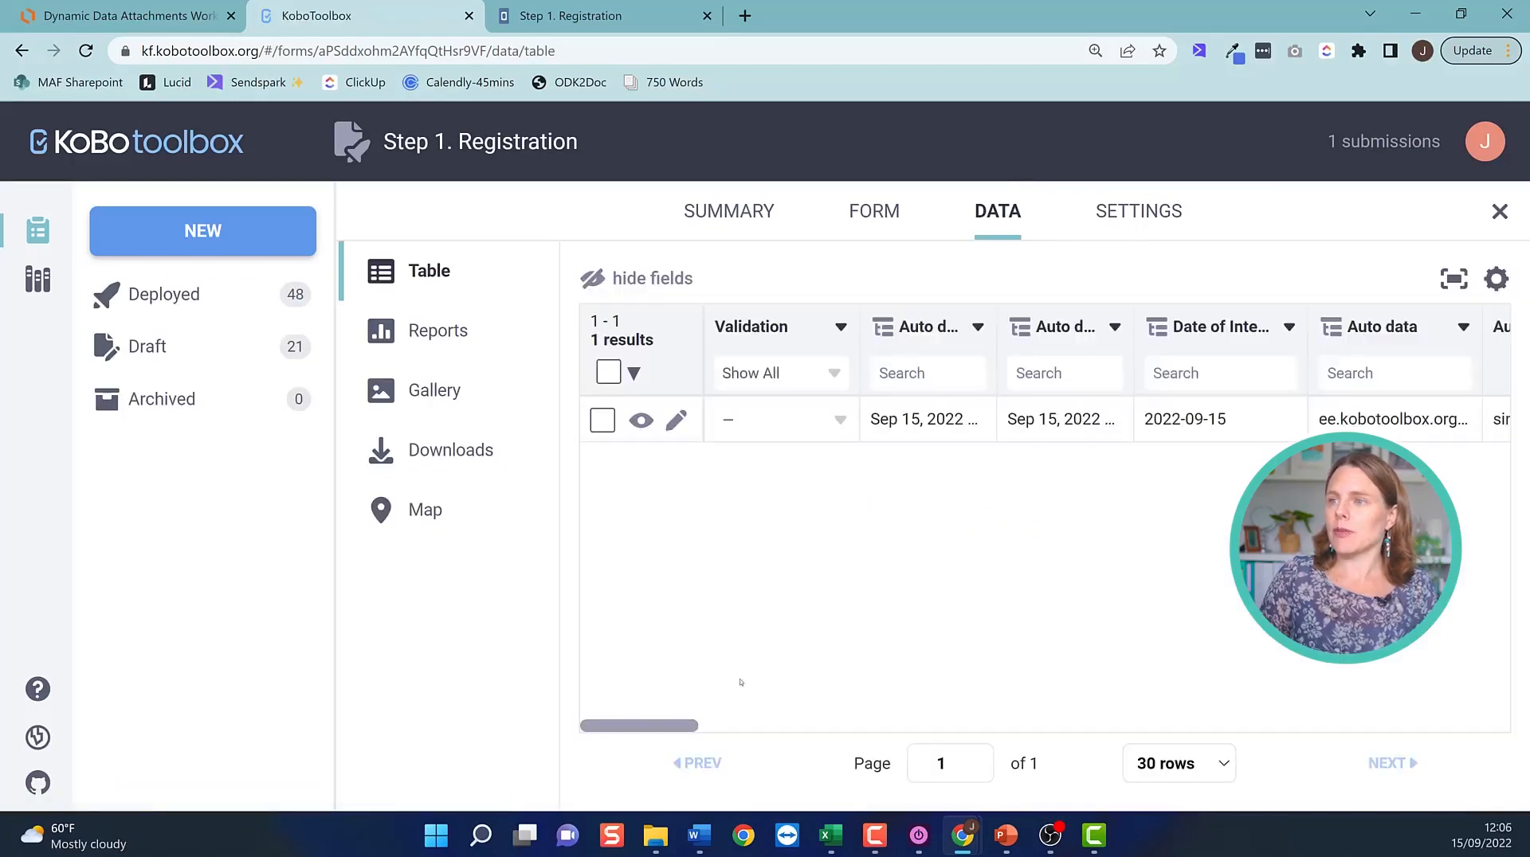
{"action": "scroll", "coordinate": [688, 727], "scroll_direction": "right", "scroll_amount": 15}
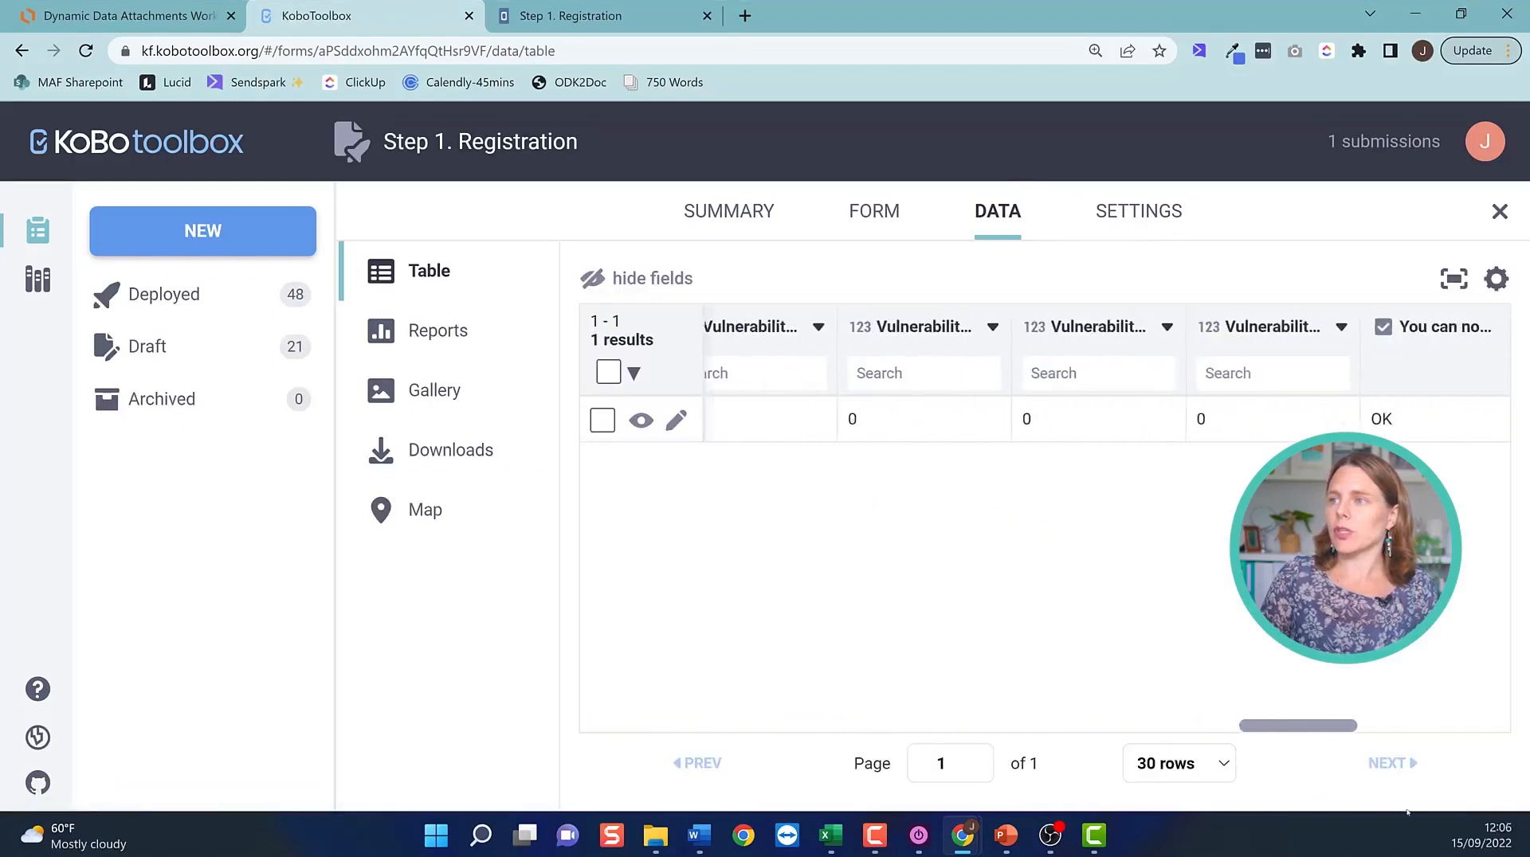
{"action": "scroll", "coordinate": [815, 725], "scroll_direction": "left", "scroll_amount": 15}
{"action": "left_click", "coordinate": [1128, 213]}
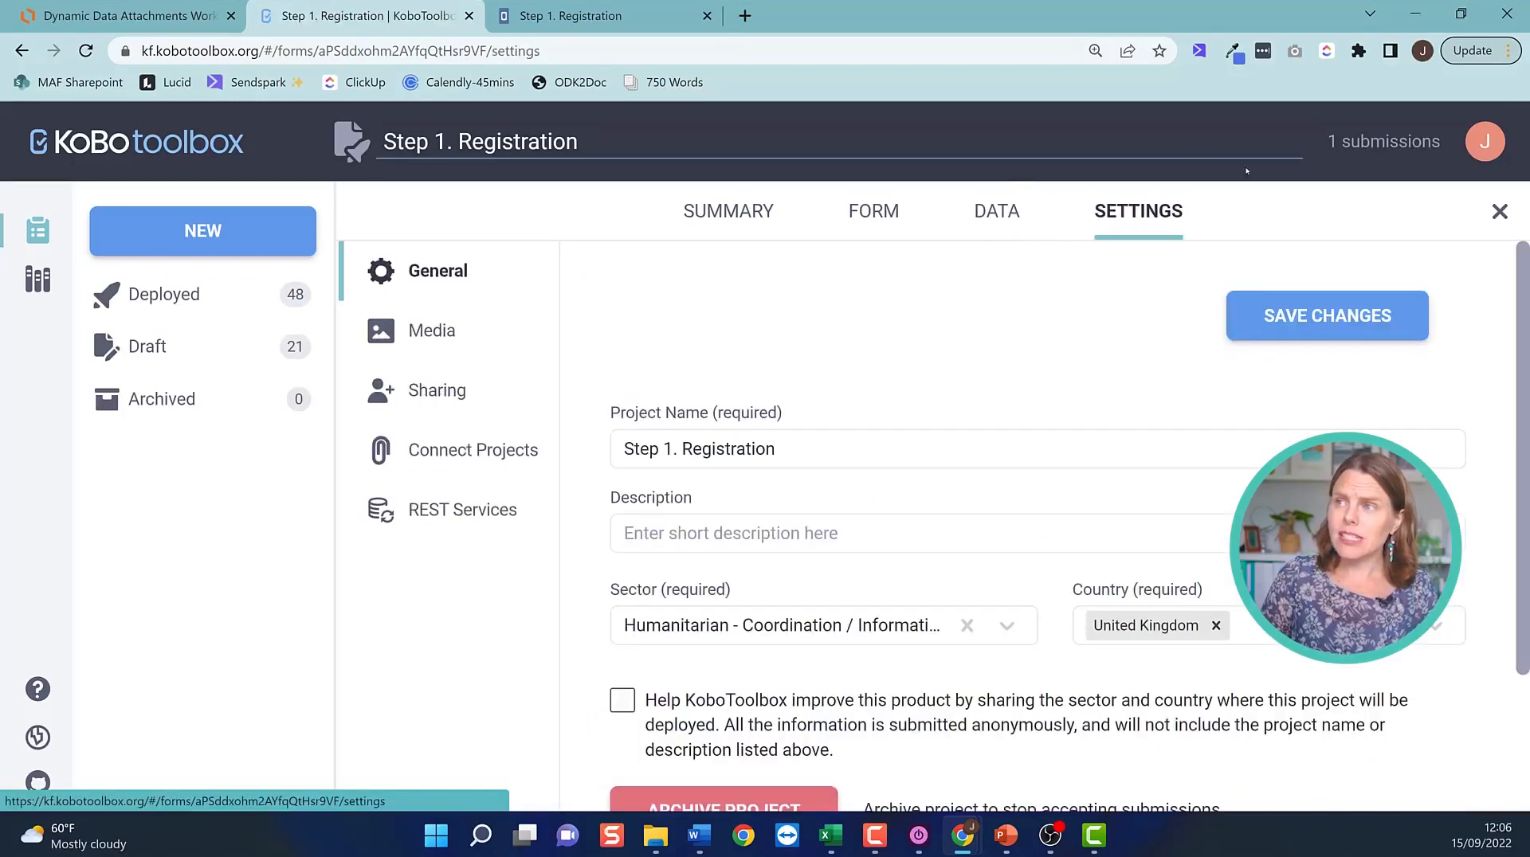
Turn on the Data sharing toggle under Connect Projects to bring up the privacy notice.
{"action": "left_click", "coordinate": [446, 449]}
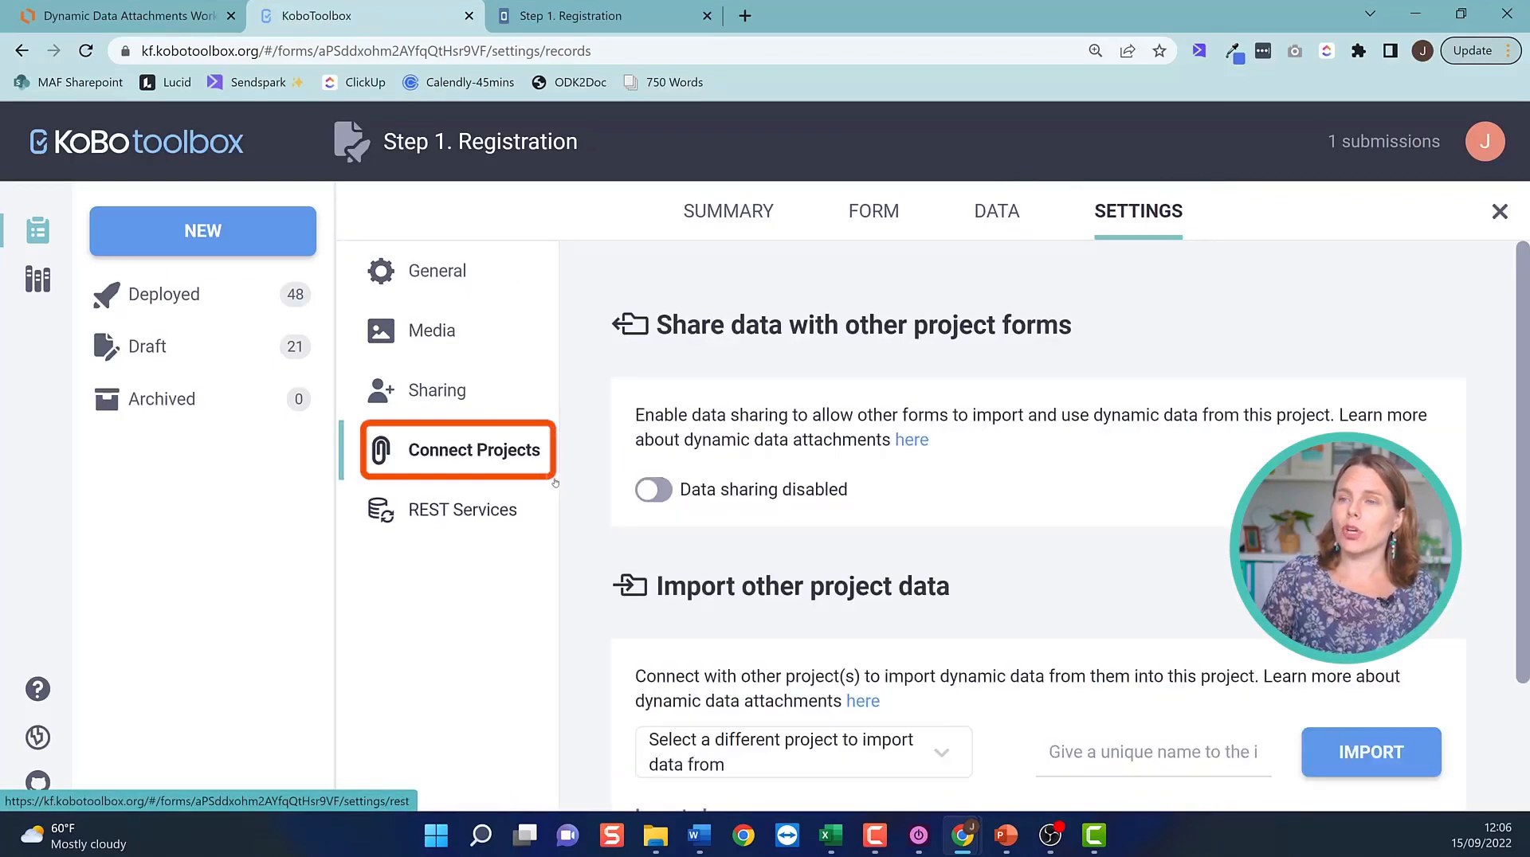
{"action": "left_click", "coordinate": [663, 489]}
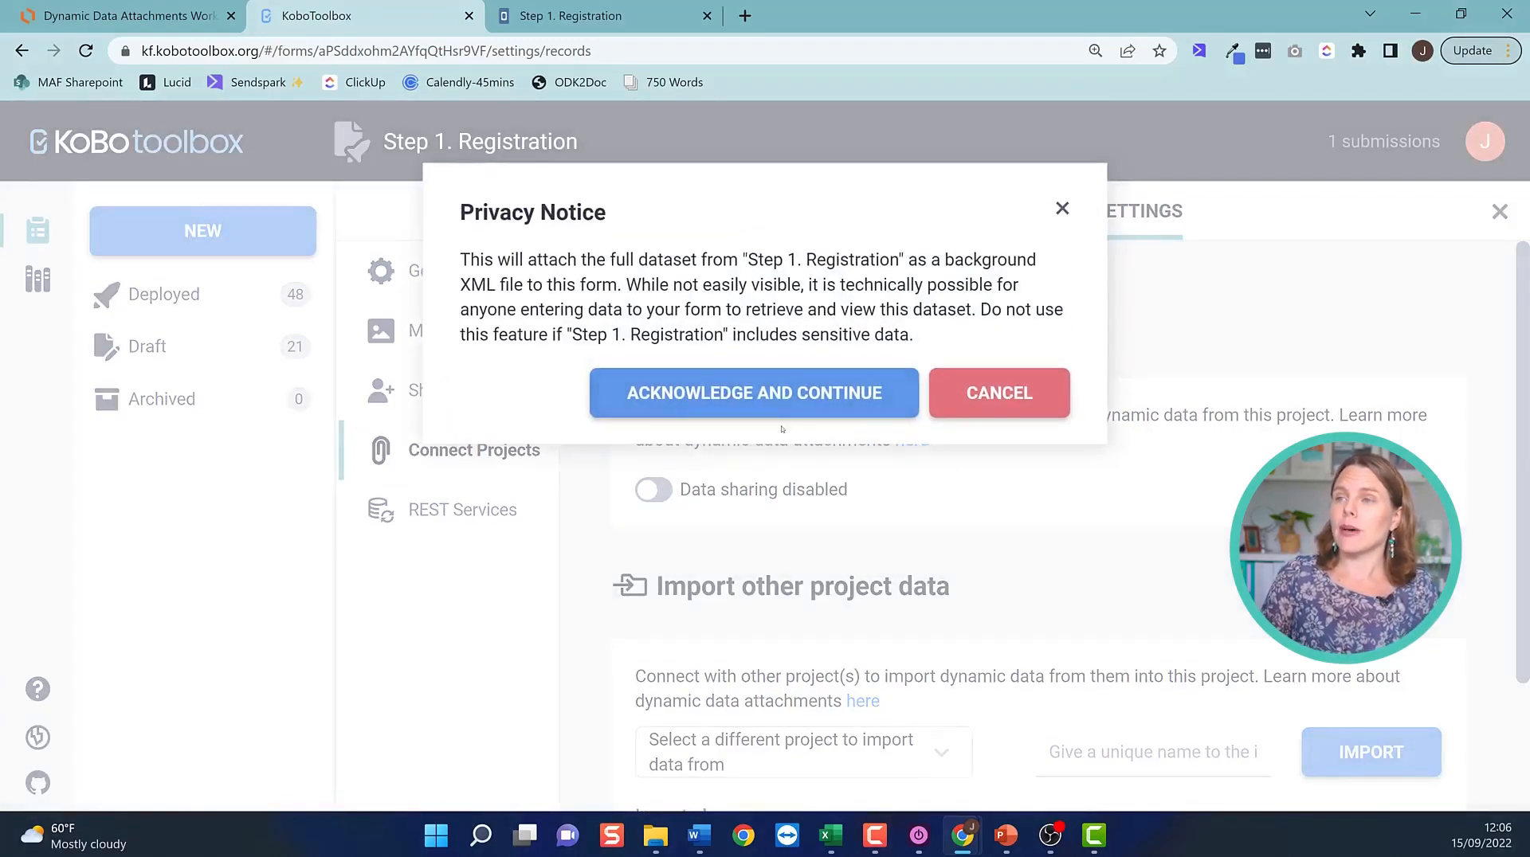
{"action": "left_click_drag", "start_coordinate": [585, 259], "coordinate": [1034, 331]}
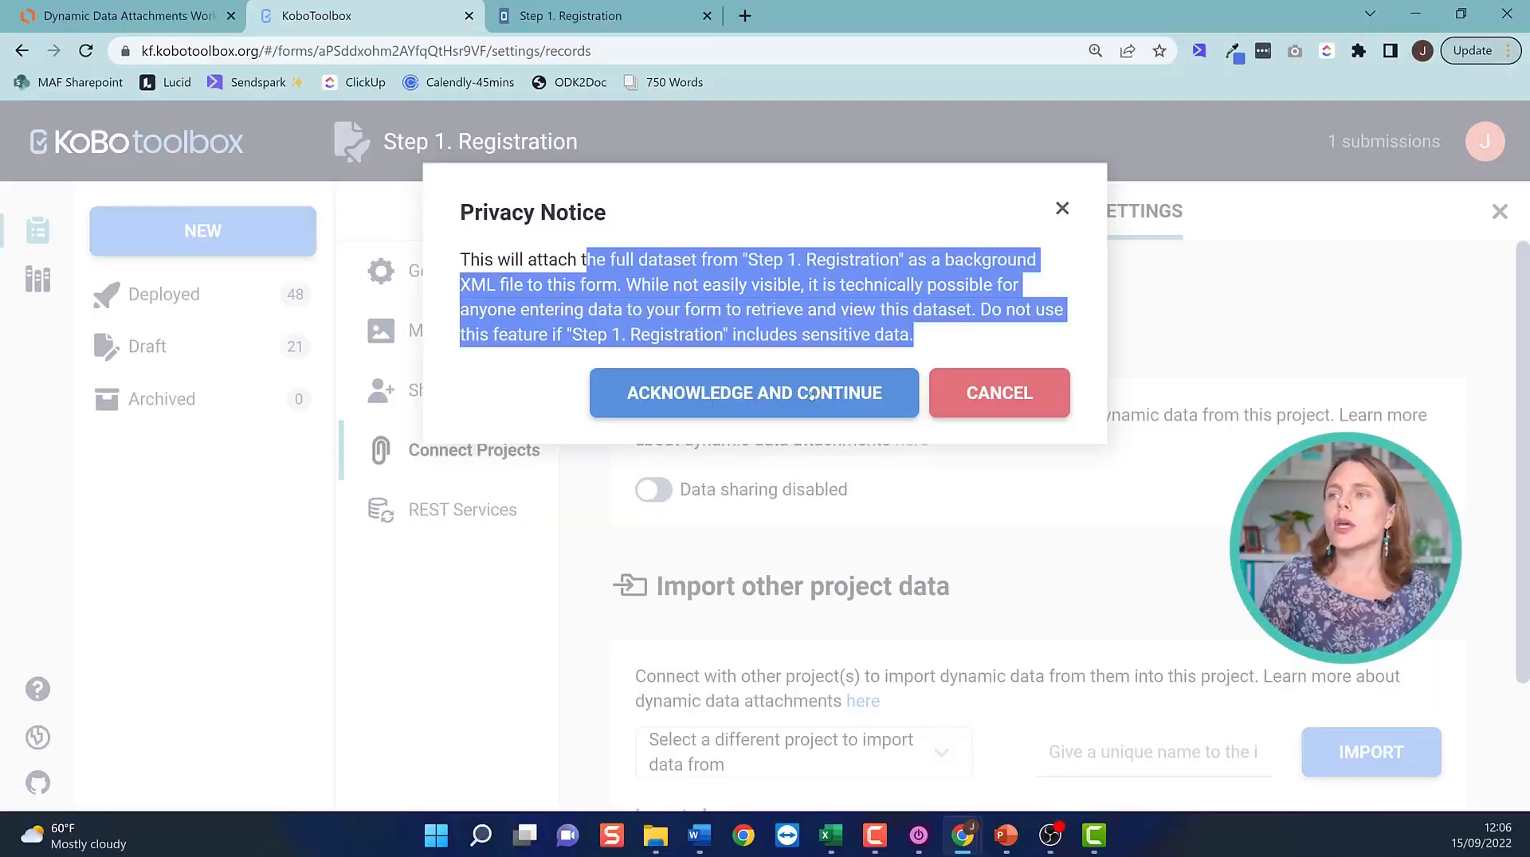
Acknowledge the privacy notice and switch data sharing on.
{"action": "left_click", "coordinate": [810, 393]}
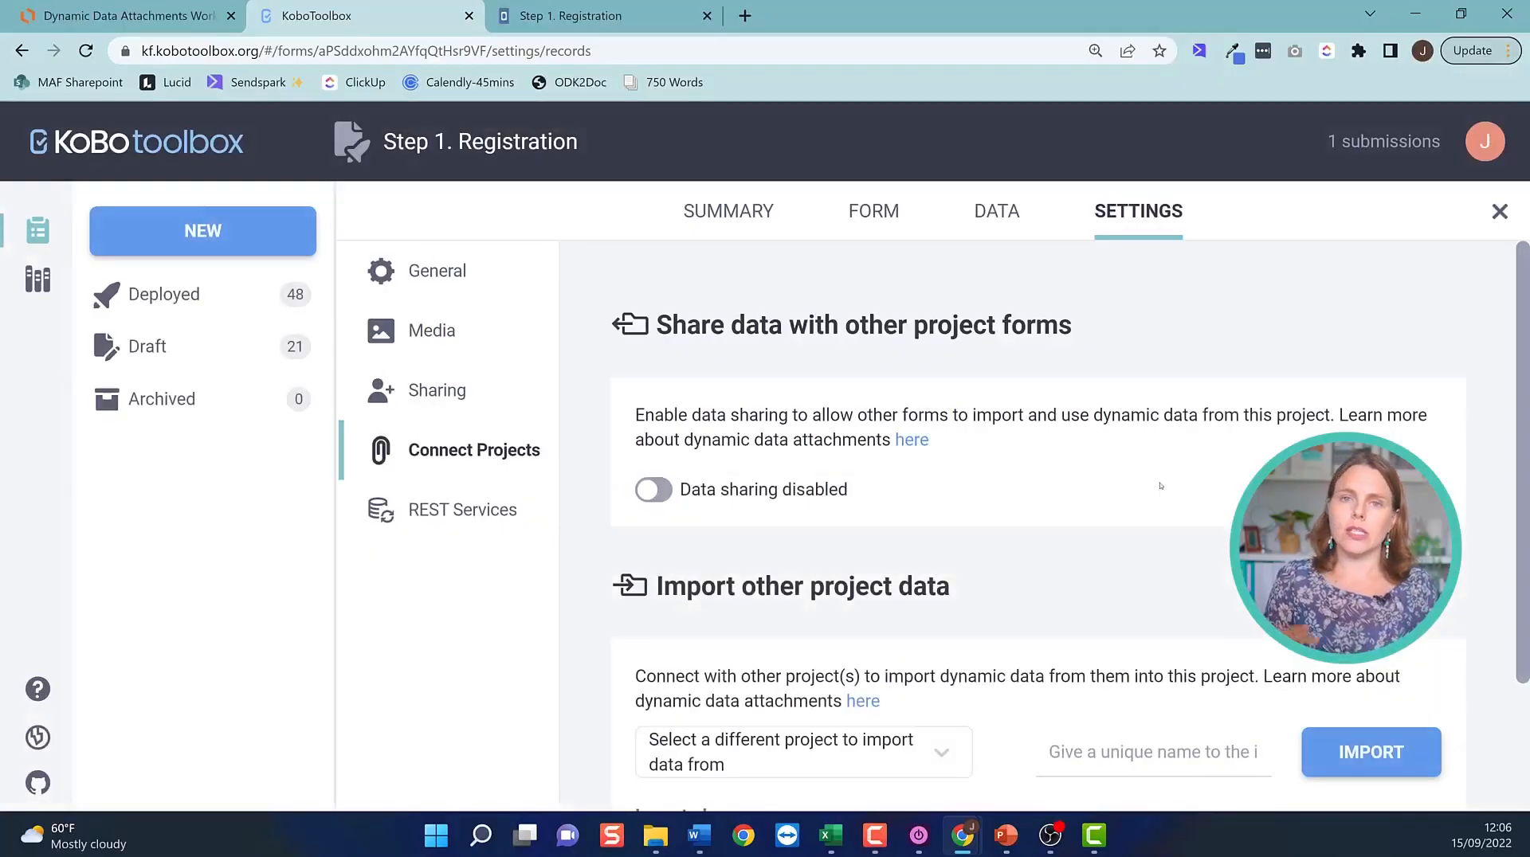
{"action": "scroll", "coordinate": [719, 426], "scroll_direction": "down", "scroll_amount": 1}
{"action": "left_click", "coordinate": [720, 390]}
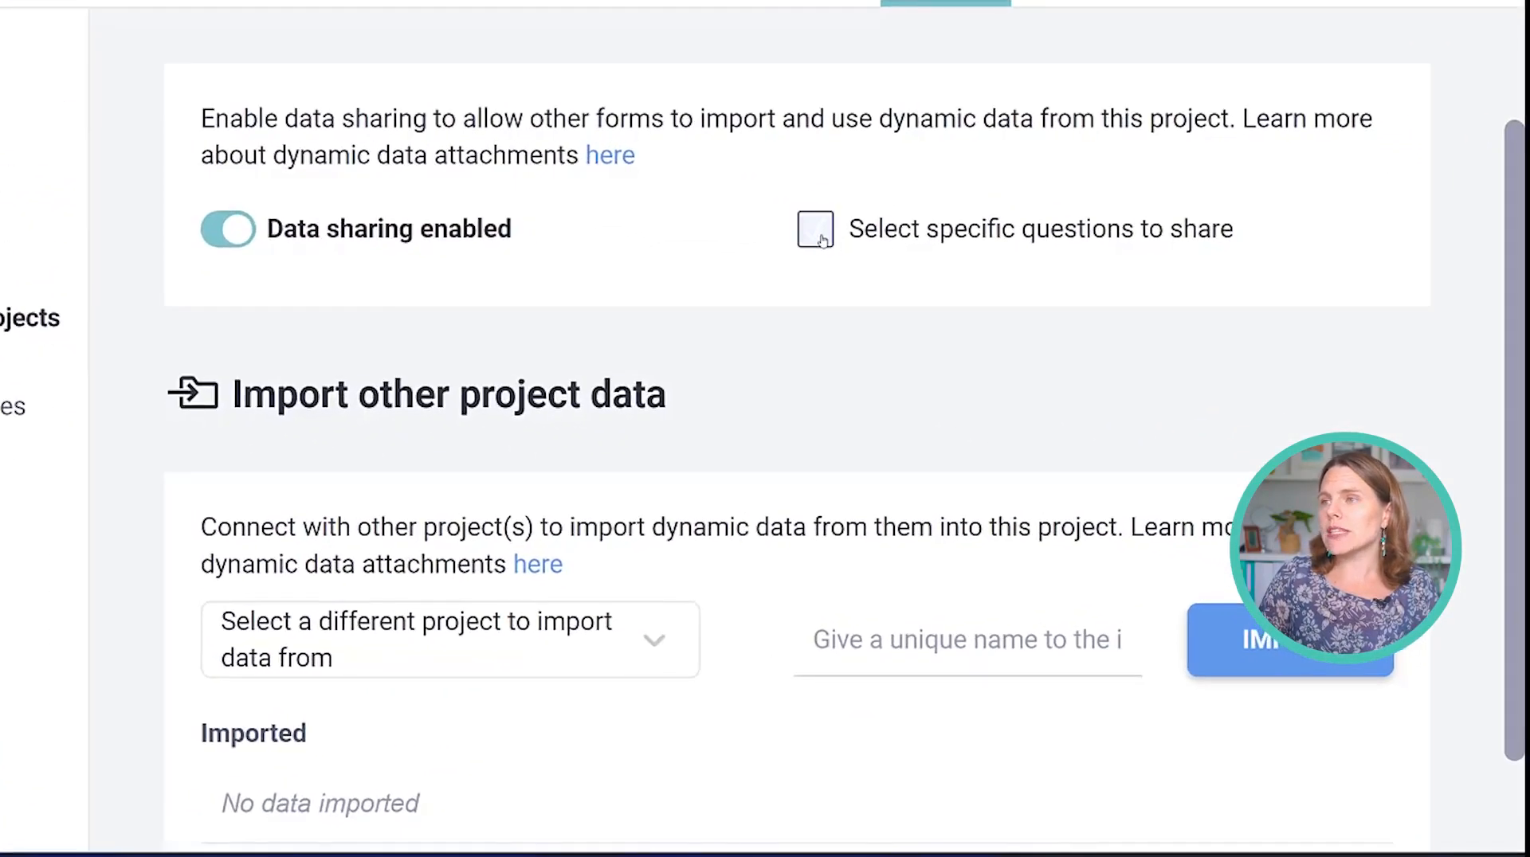
Try ticking specific questions (location, reg_id_nb, last name), then revert to sharing all questions.
{"action": "left_click", "coordinate": [1051, 392]}
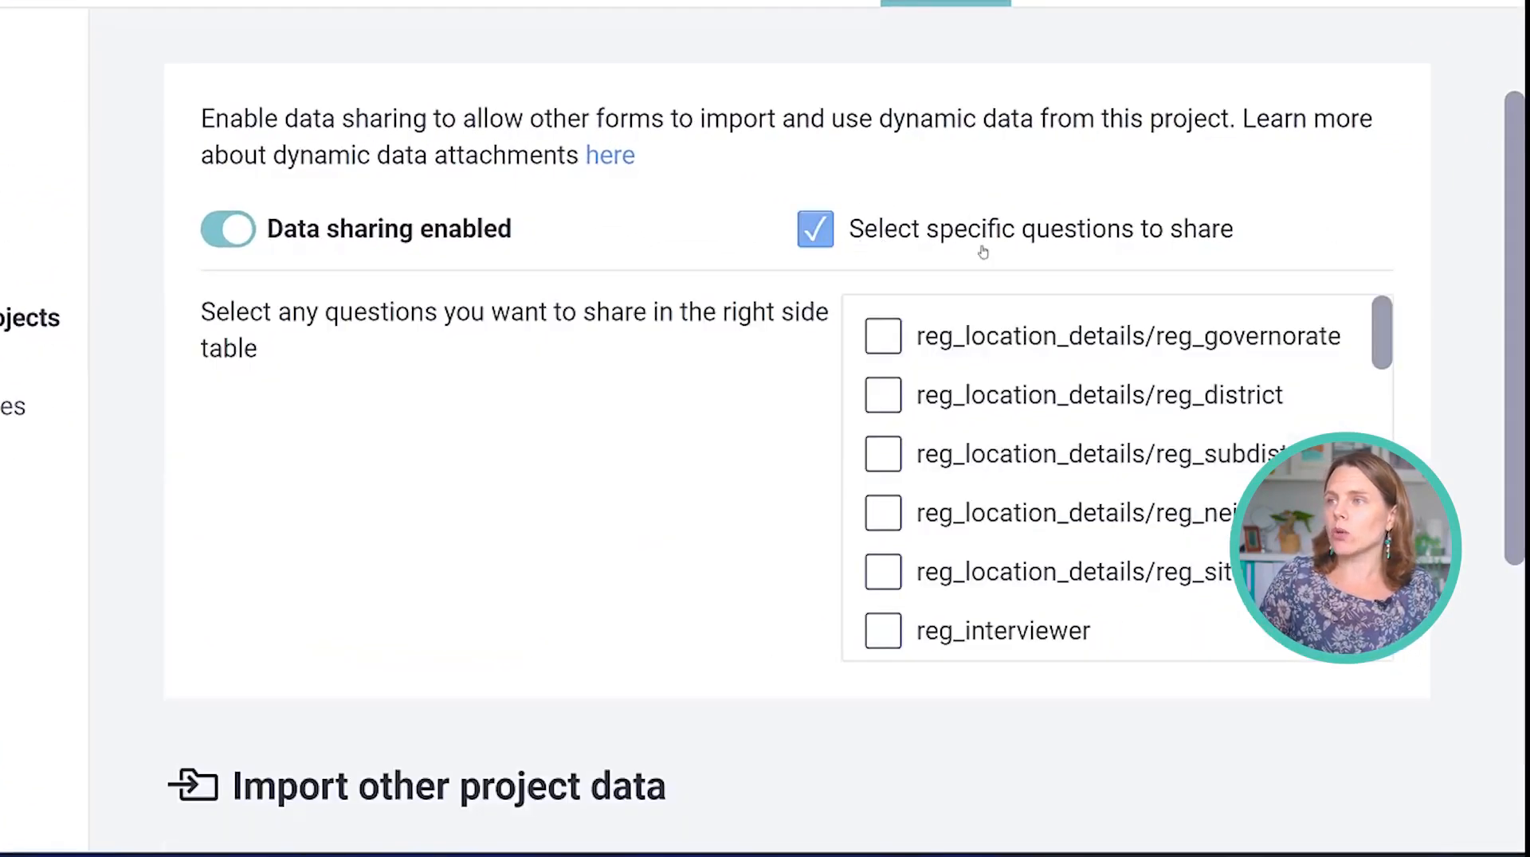
{"action": "left_click", "coordinate": [890, 344]}
{"action": "left_click", "coordinate": [891, 398]}
{"action": "left_click", "coordinate": [891, 458]}
{"action": "left_click", "coordinate": [891, 516]}
{"action": "left_click", "coordinate": [892, 561]}
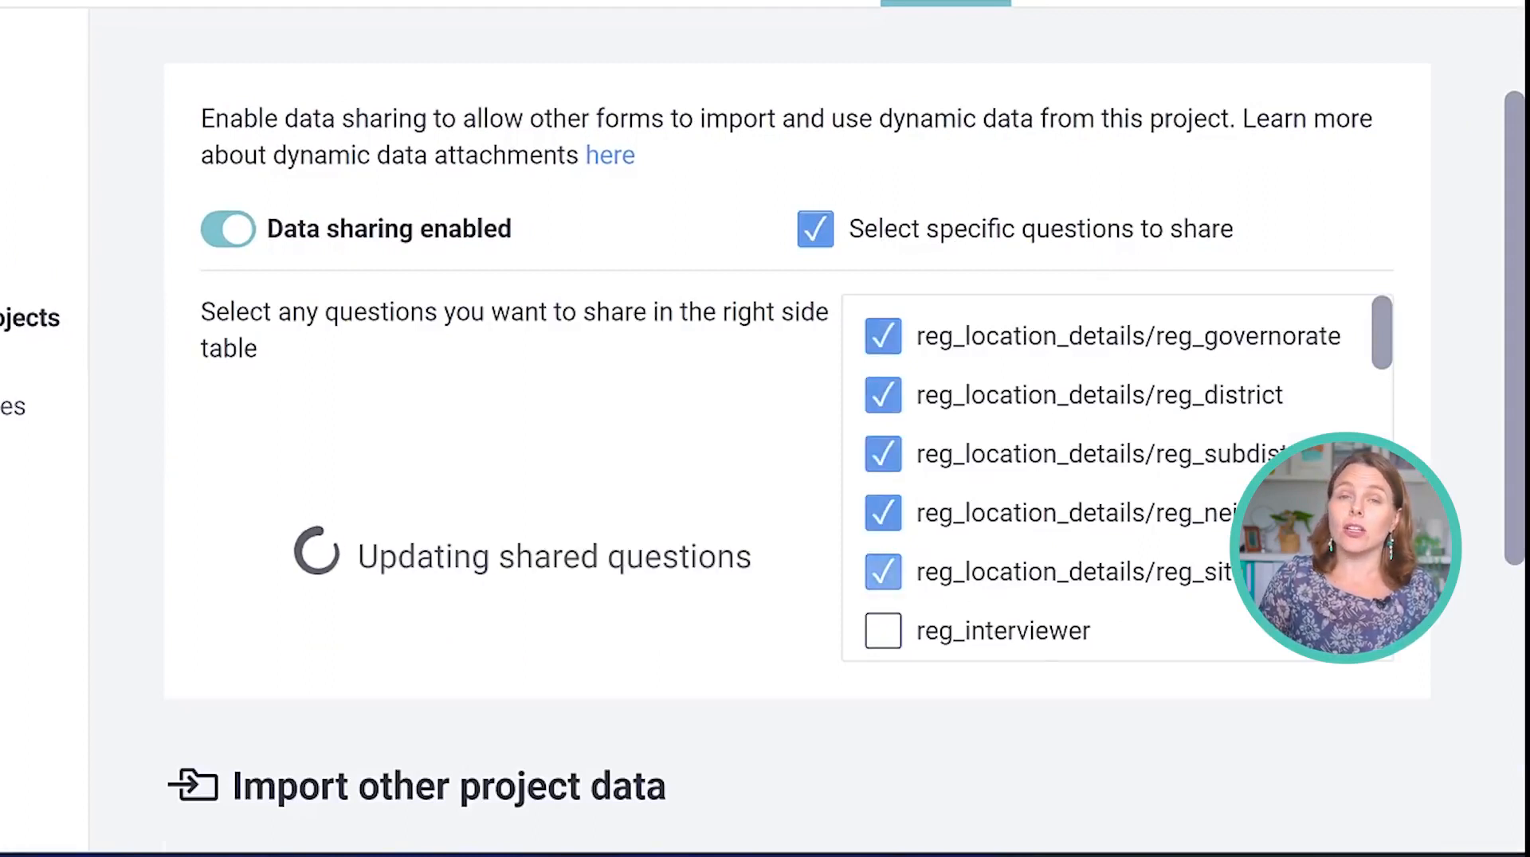
{"action": "scroll", "coordinate": [1186, 473], "scroll_direction": "down", "scroll_amount": 5}
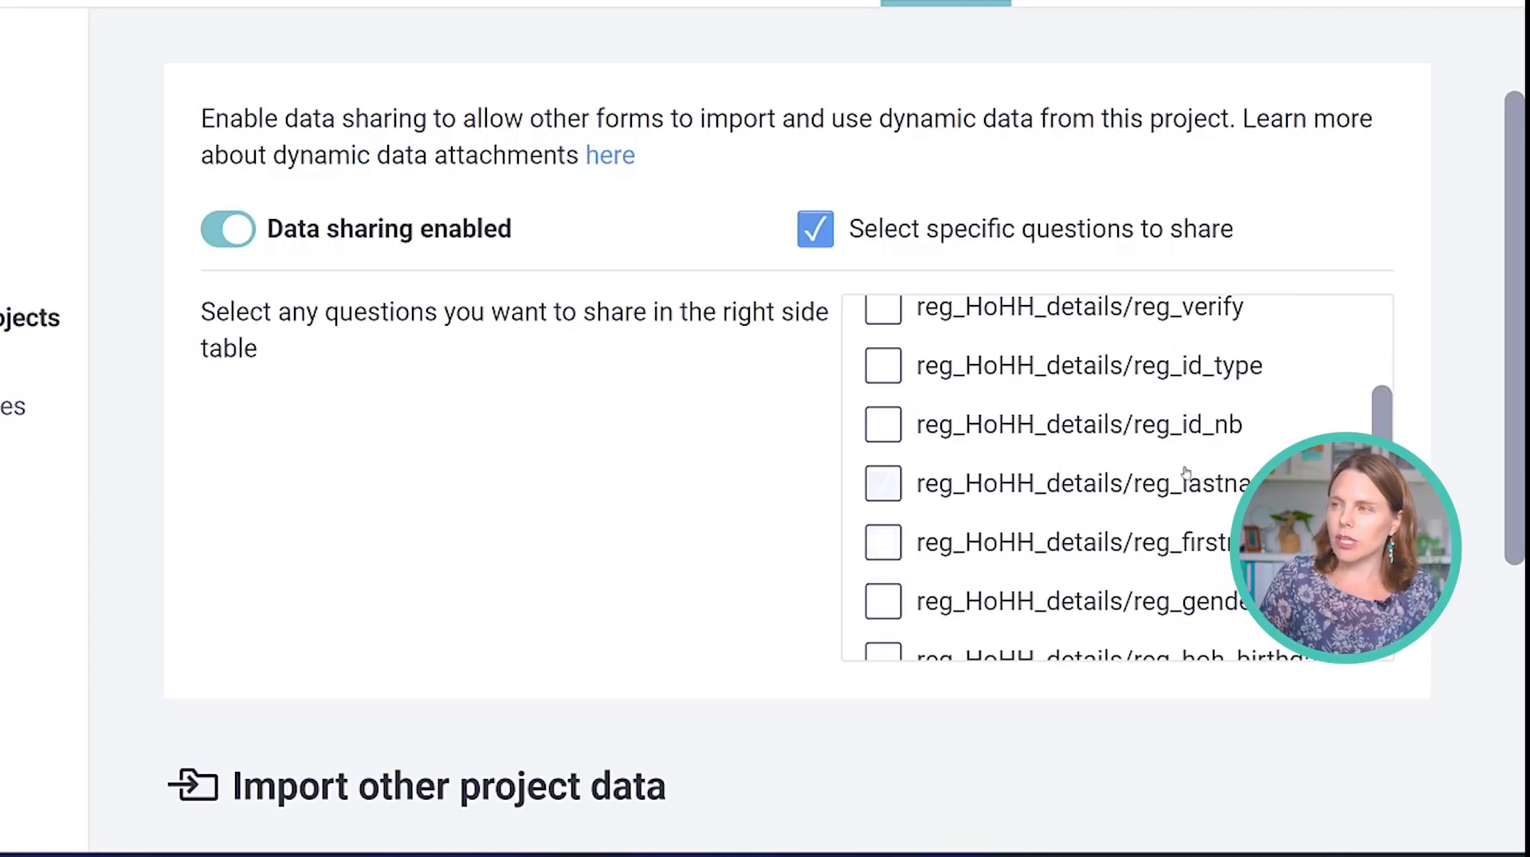
{"action": "left_click", "coordinate": [881, 424]}
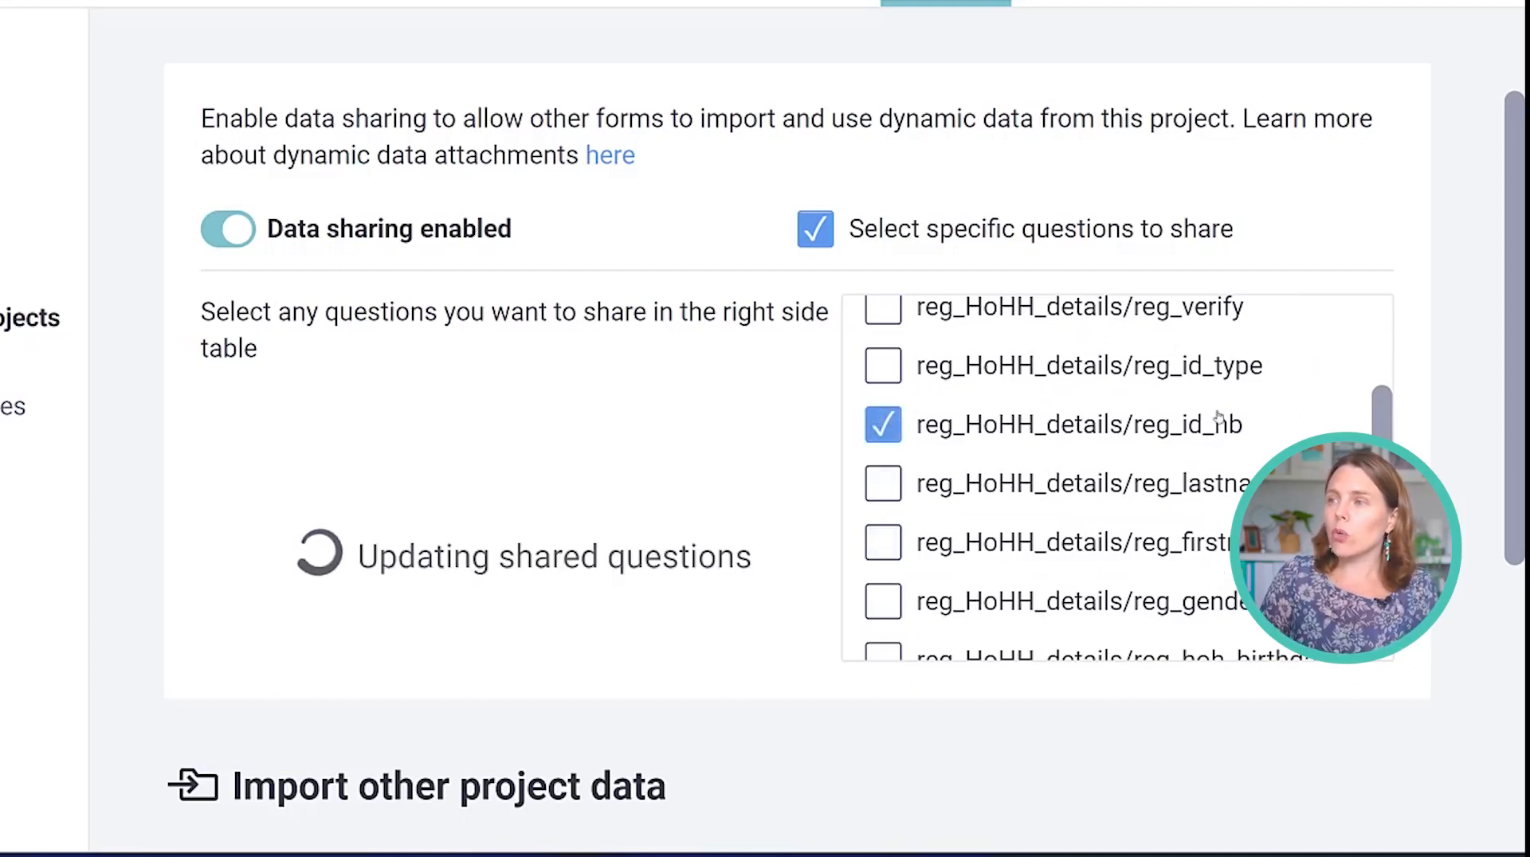
{"action": "left_click", "coordinate": [1104, 499]}
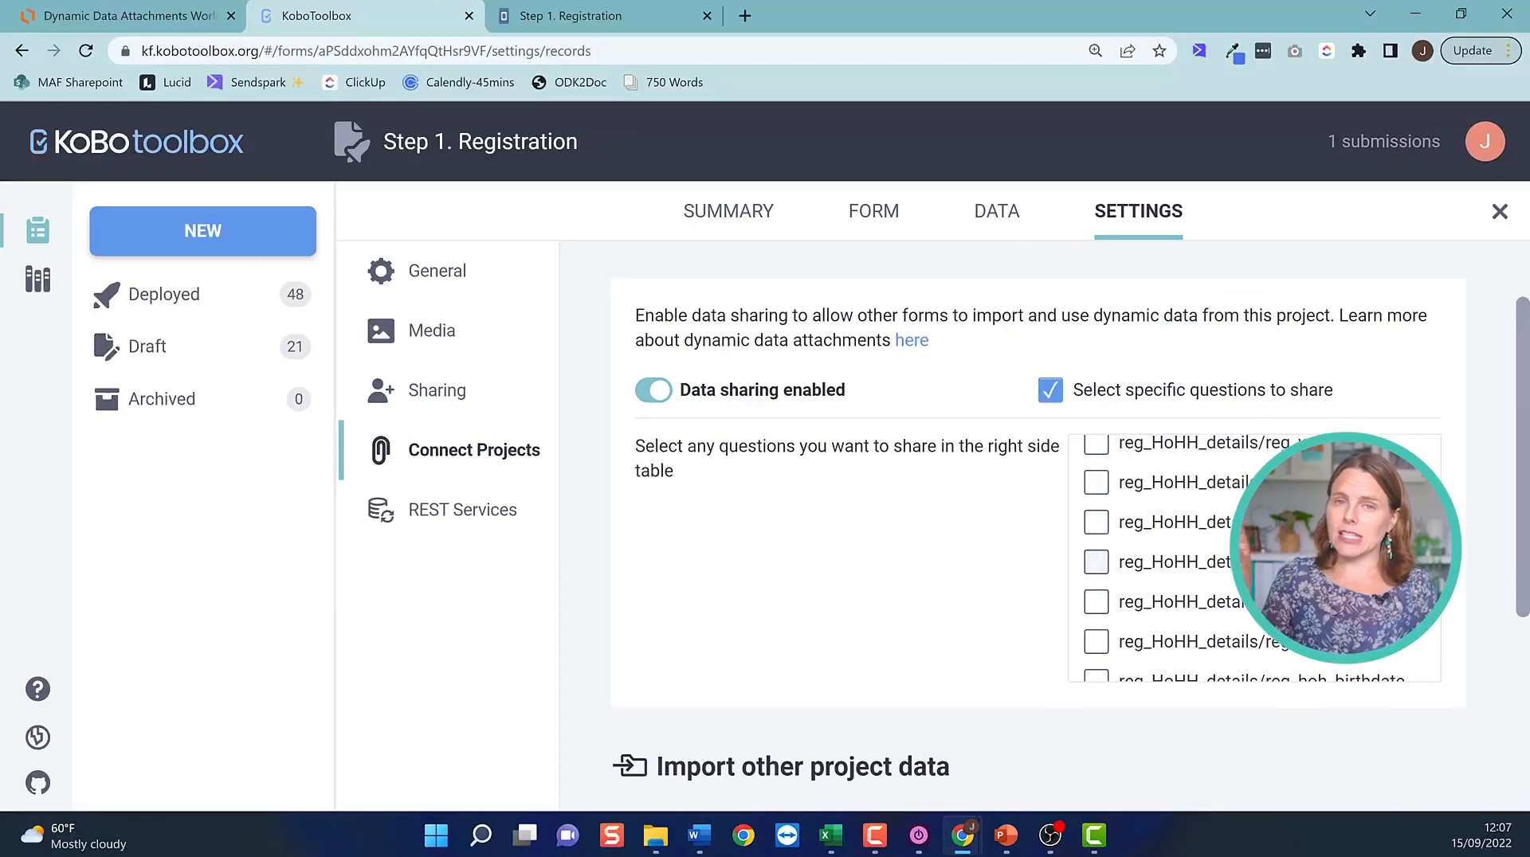
{"action": "scroll", "coordinate": [1275, 558], "scroll_direction": "down", "scroll_amount": 10}
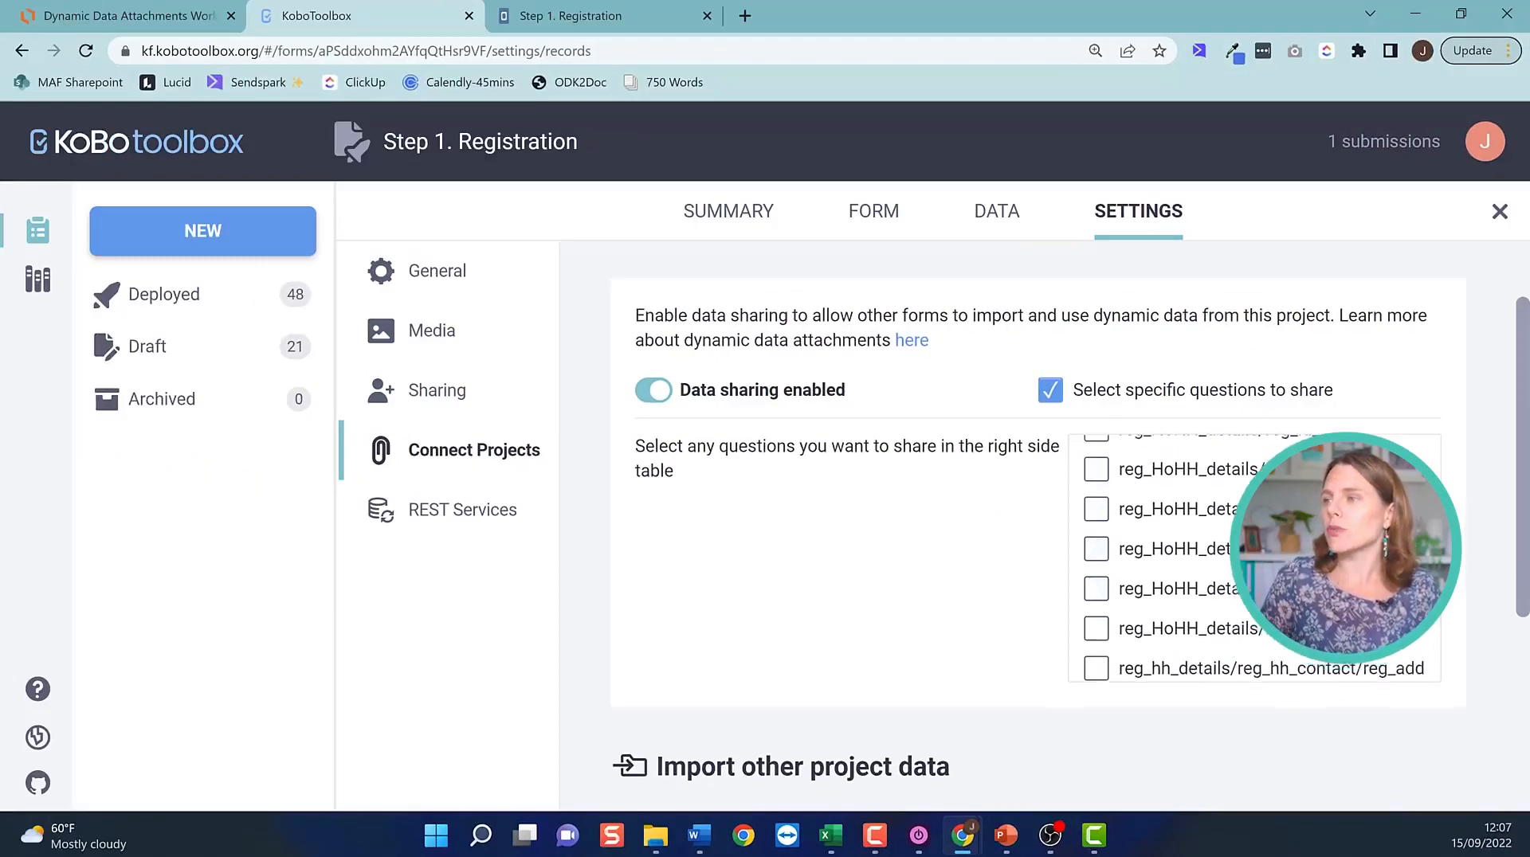
{"action": "scroll", "coordinate": [1274, 558], "scroll_direction": "up", "scroll_amount": 15}
{"action": "left_click", "coordinate": [1050, 389]}
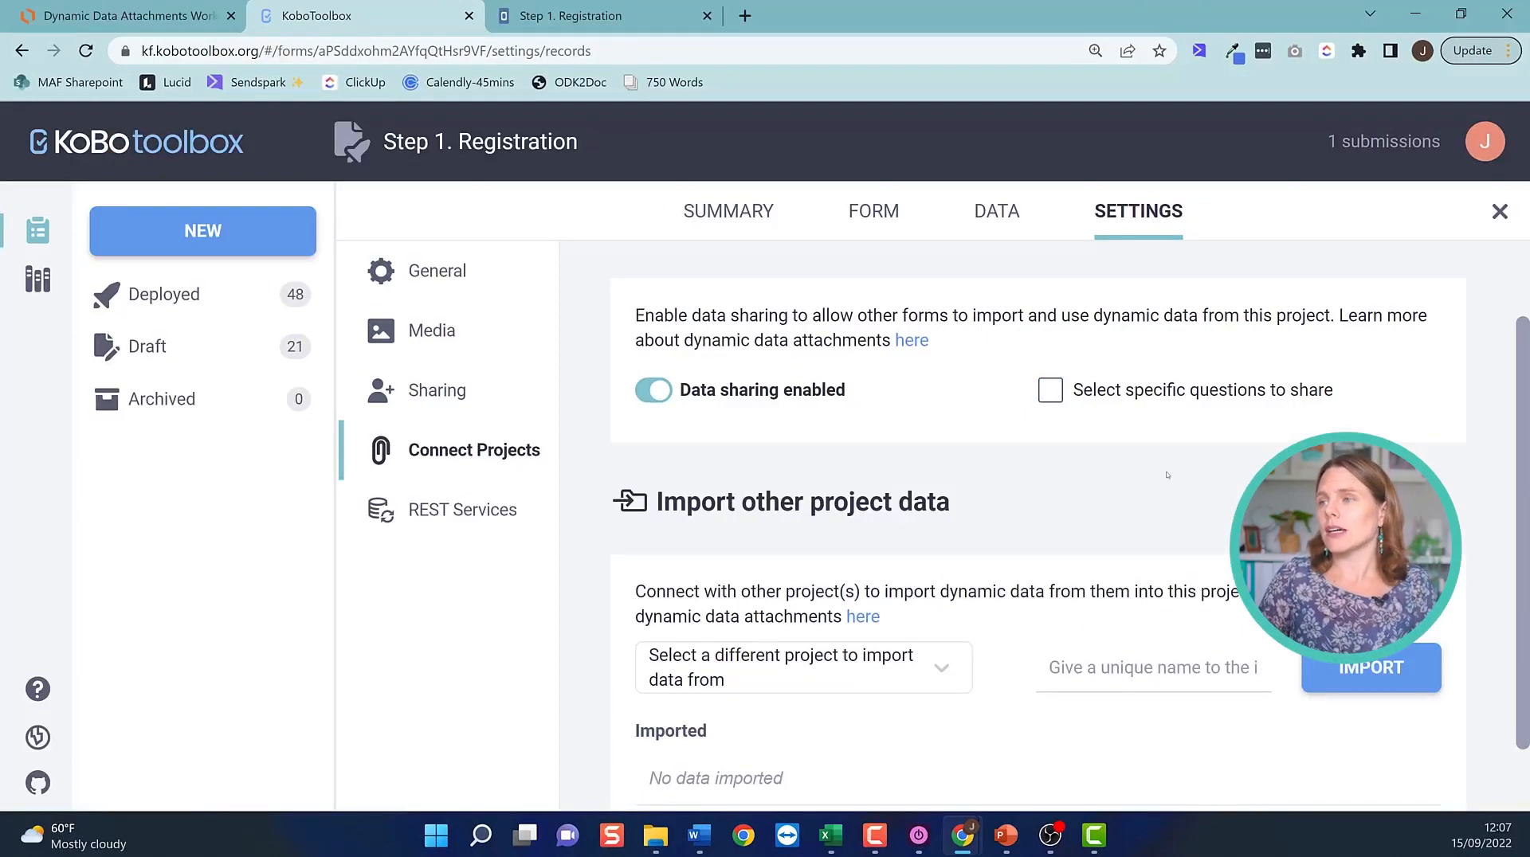
Scroll the Connect Projects settings to confirm all questions are shared and nothing imported.
{"action": "scroll", "coordinate": [1036, 526], "scroll_direction": "down", "scroll_amount": 1}
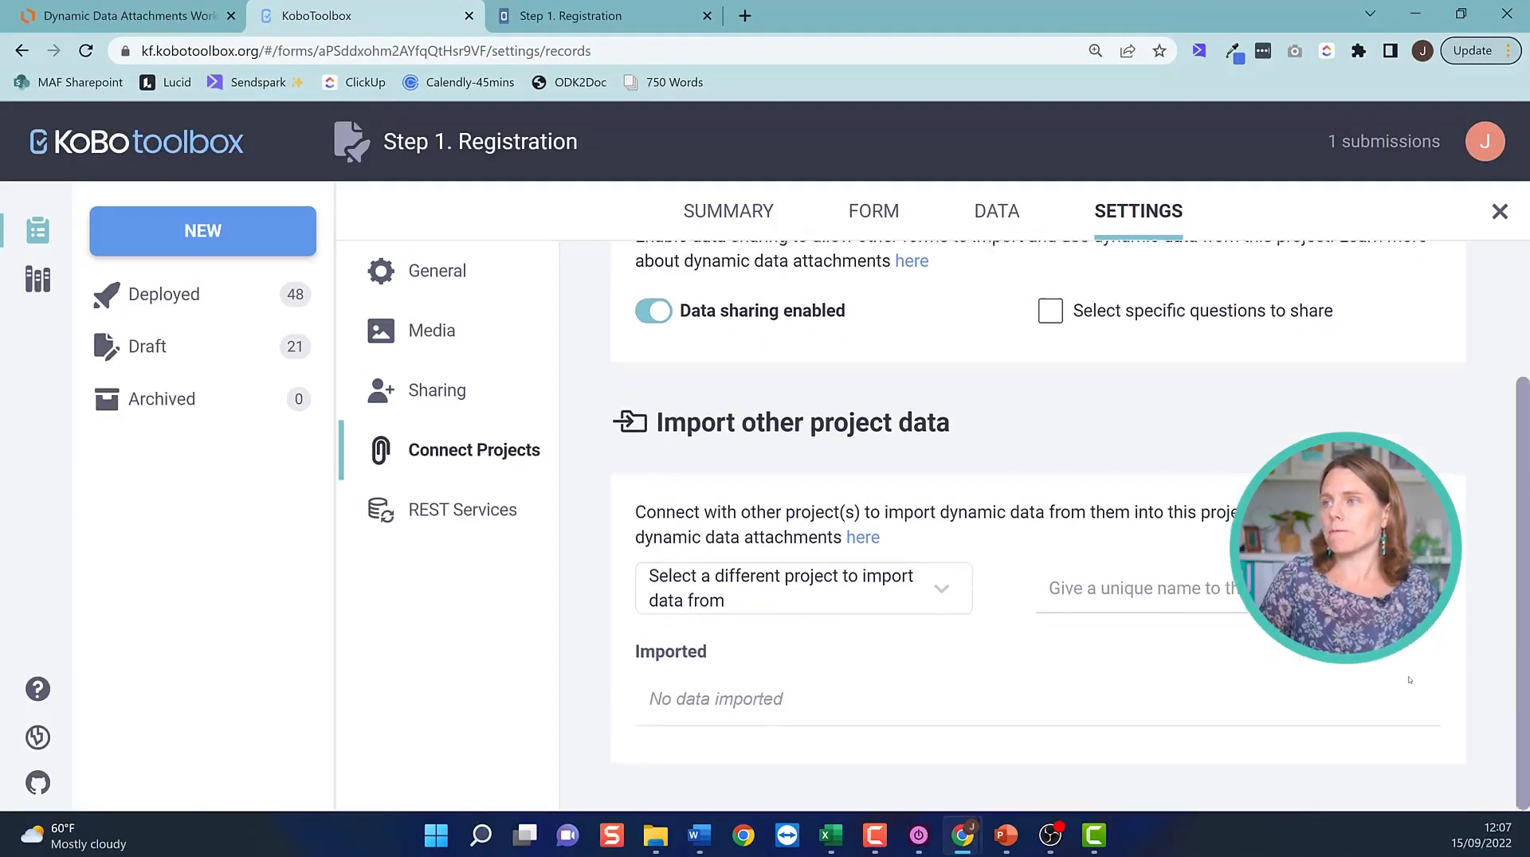
{"action": "scroll", "coordinate": [1036, 526], "scroll_direction": "up", "scroll_amount": 3}
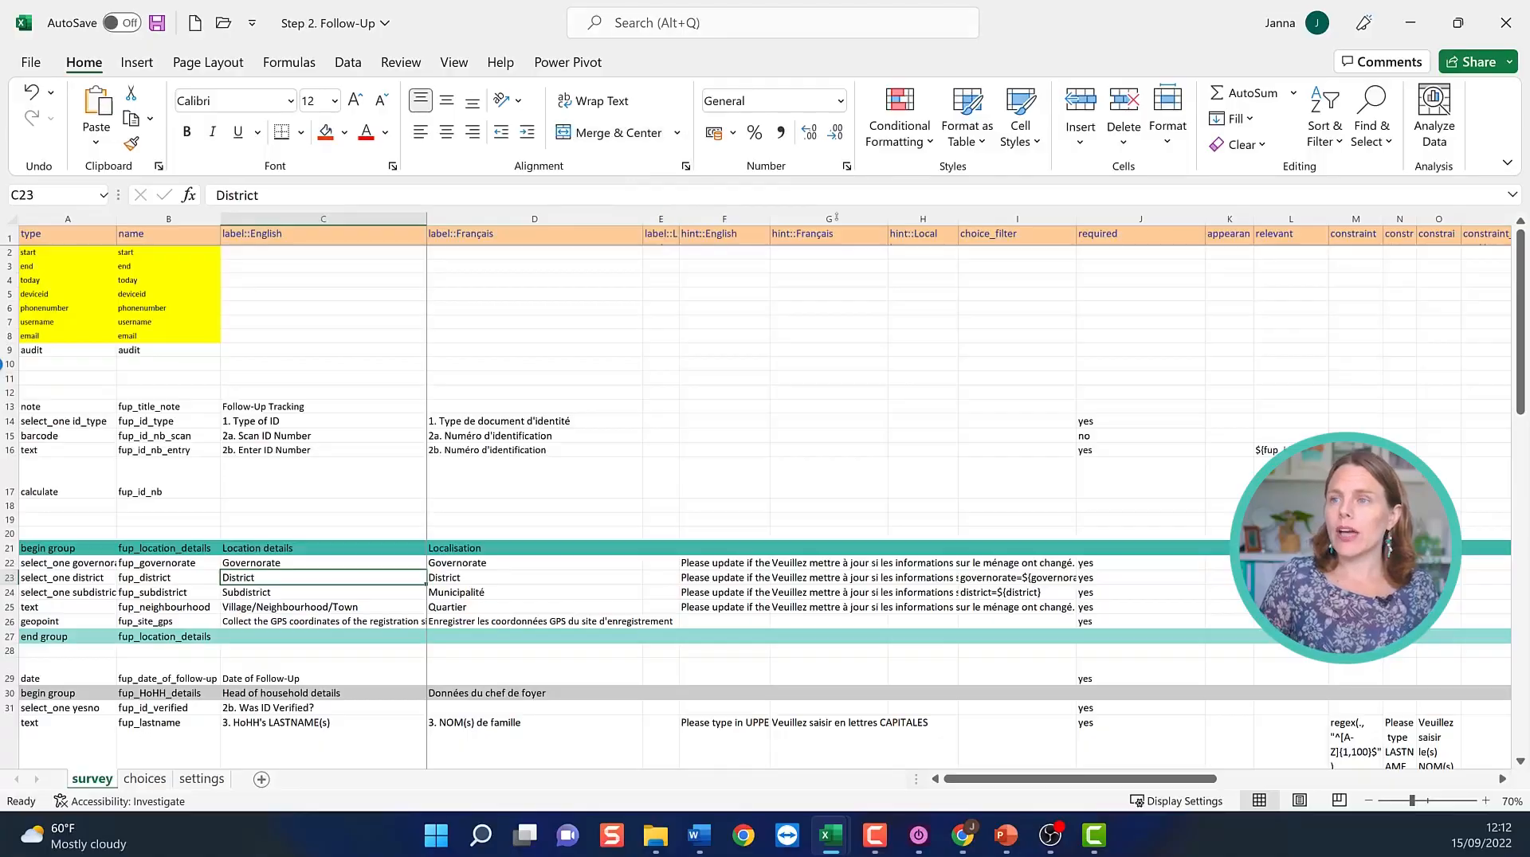
{"action": "scroll", "coordinate": [388, 519], "scroll_direction": "up", "scroll_amount": 3, "text": "ctrl"}
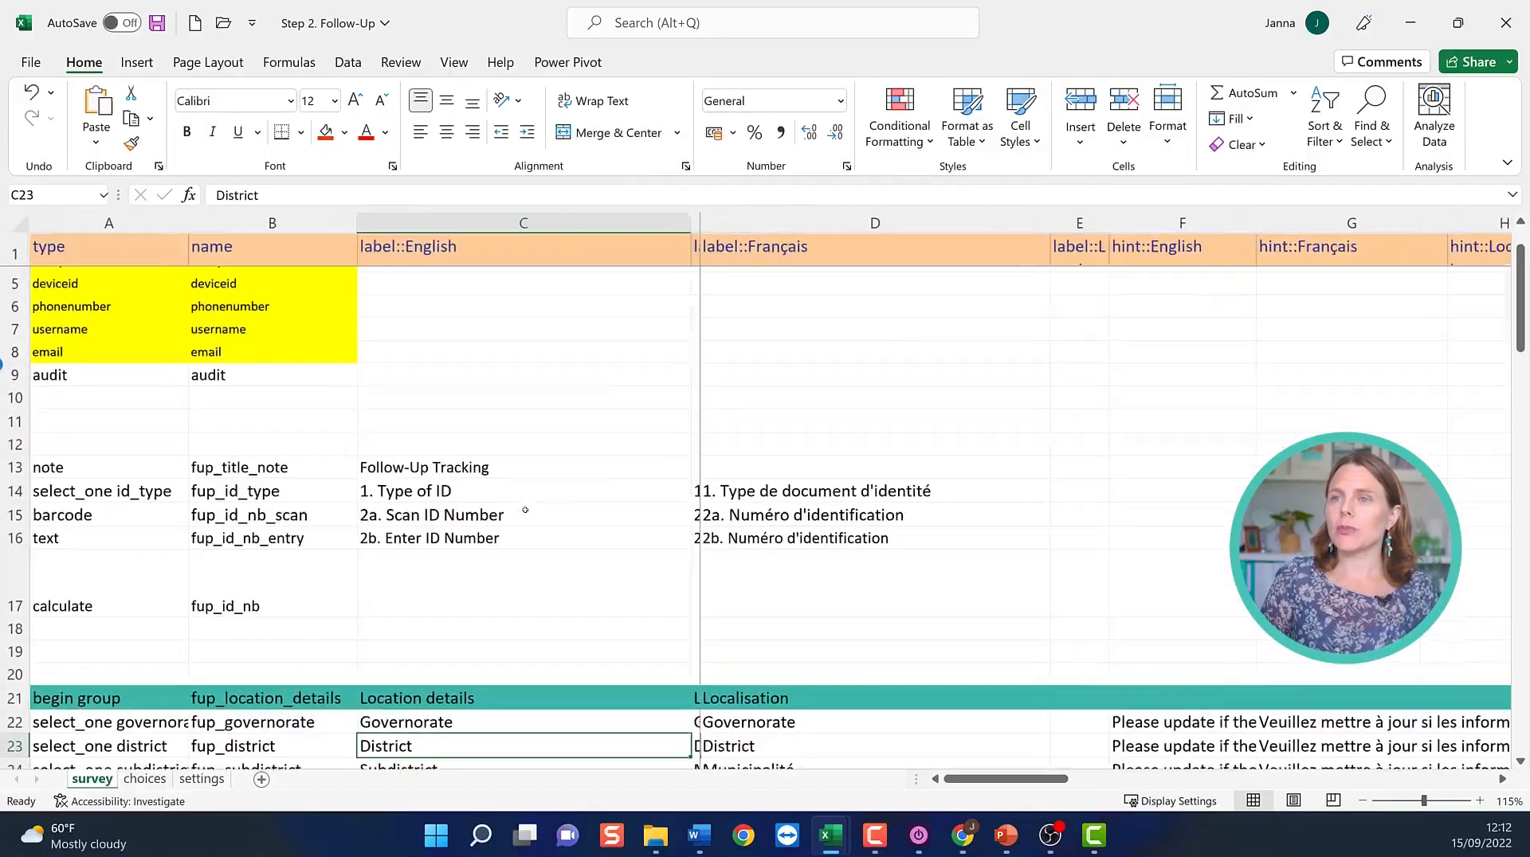
{"action": "scroll", "coordinate": [715, 540], "scroll_direction": "down", "scroll_amount": 4}
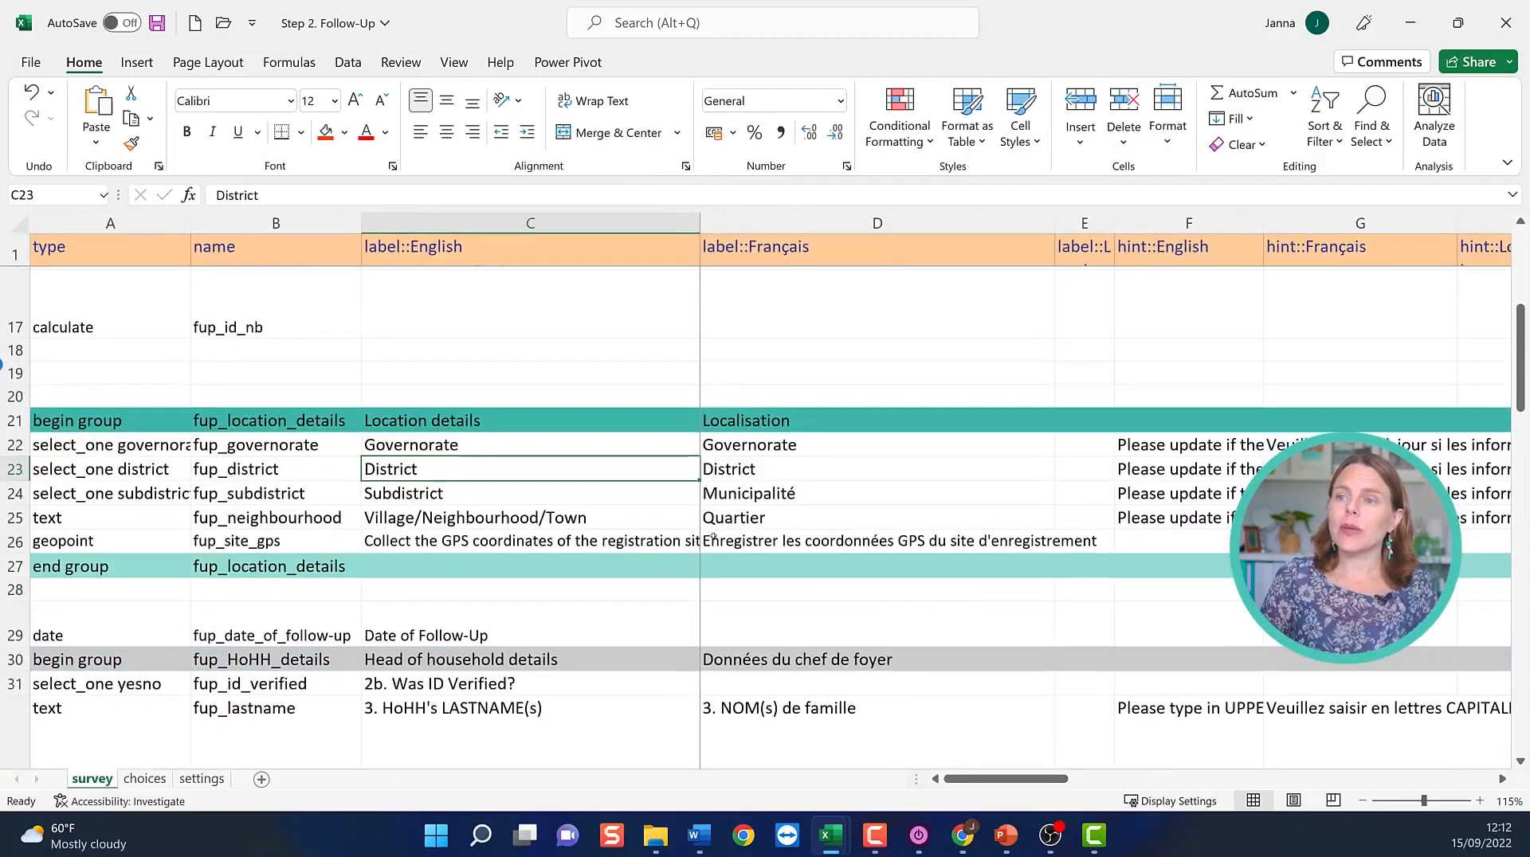
{"action": "left_click_drag", "start_coordinate": [478, 446], "coordinate": [488, 707]}
{"action": "scroll", "coordinate": [488, 707], "scroll_direction": "down", "scroll_amount": 4}
{"action": "left_click_drag", "start_coordinate": [488, 650], "coordinate": [510, 711]}
{"action": "scroll", "coordinate": [587, 672], "scroll_direction": "down", "scroll_amount": 1}
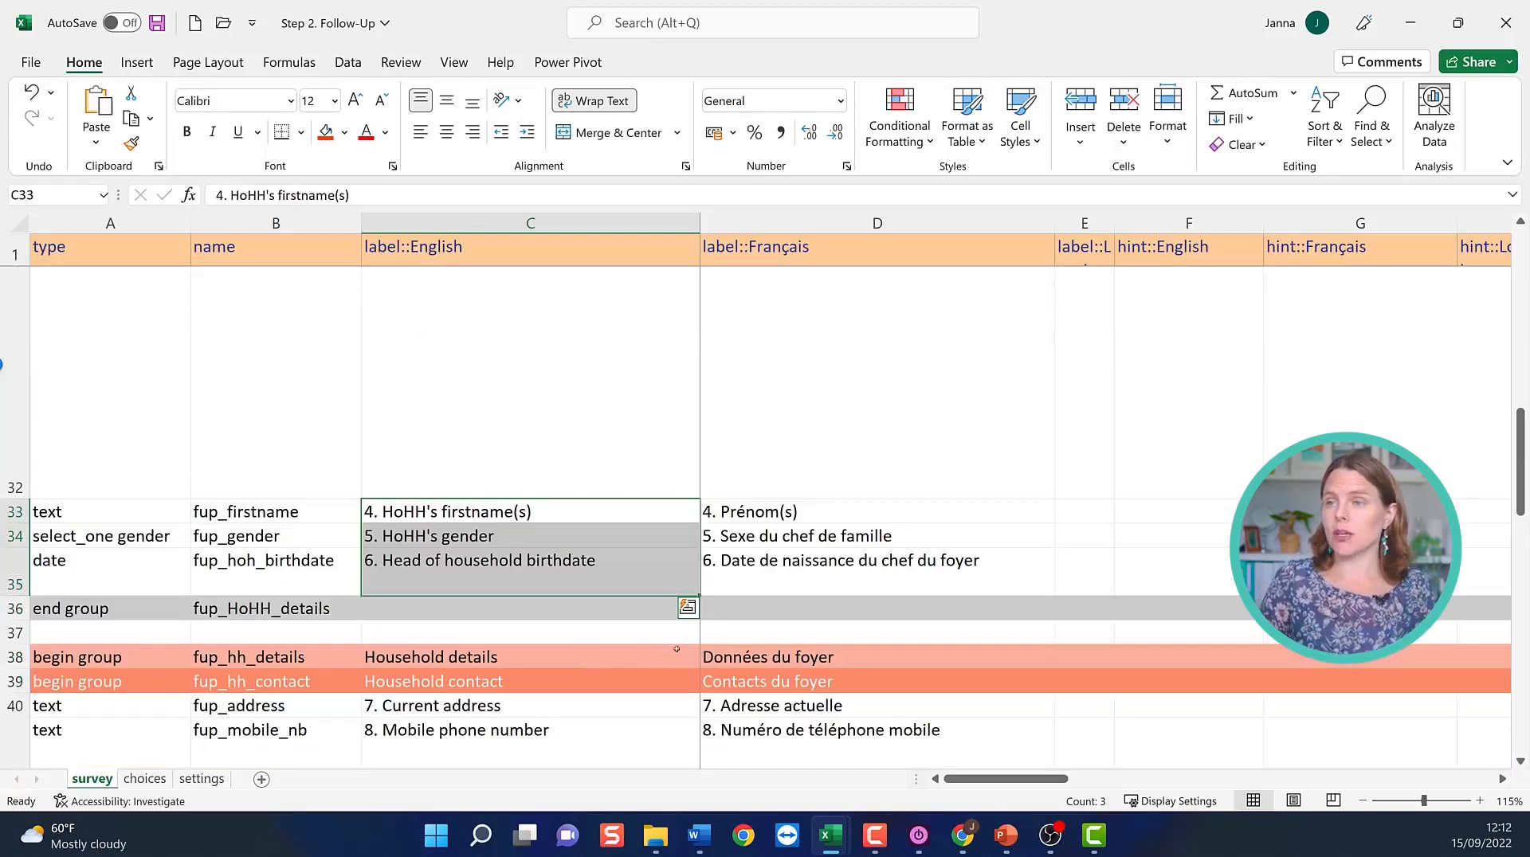
{"action": "scroll", "coordinate": [677, 650], "scroll_direction": "down", "scroll_amount": 2}
{"action": "left_click_drag", "start_coordinate": [510, 428], "coordinate": [580, 682]}
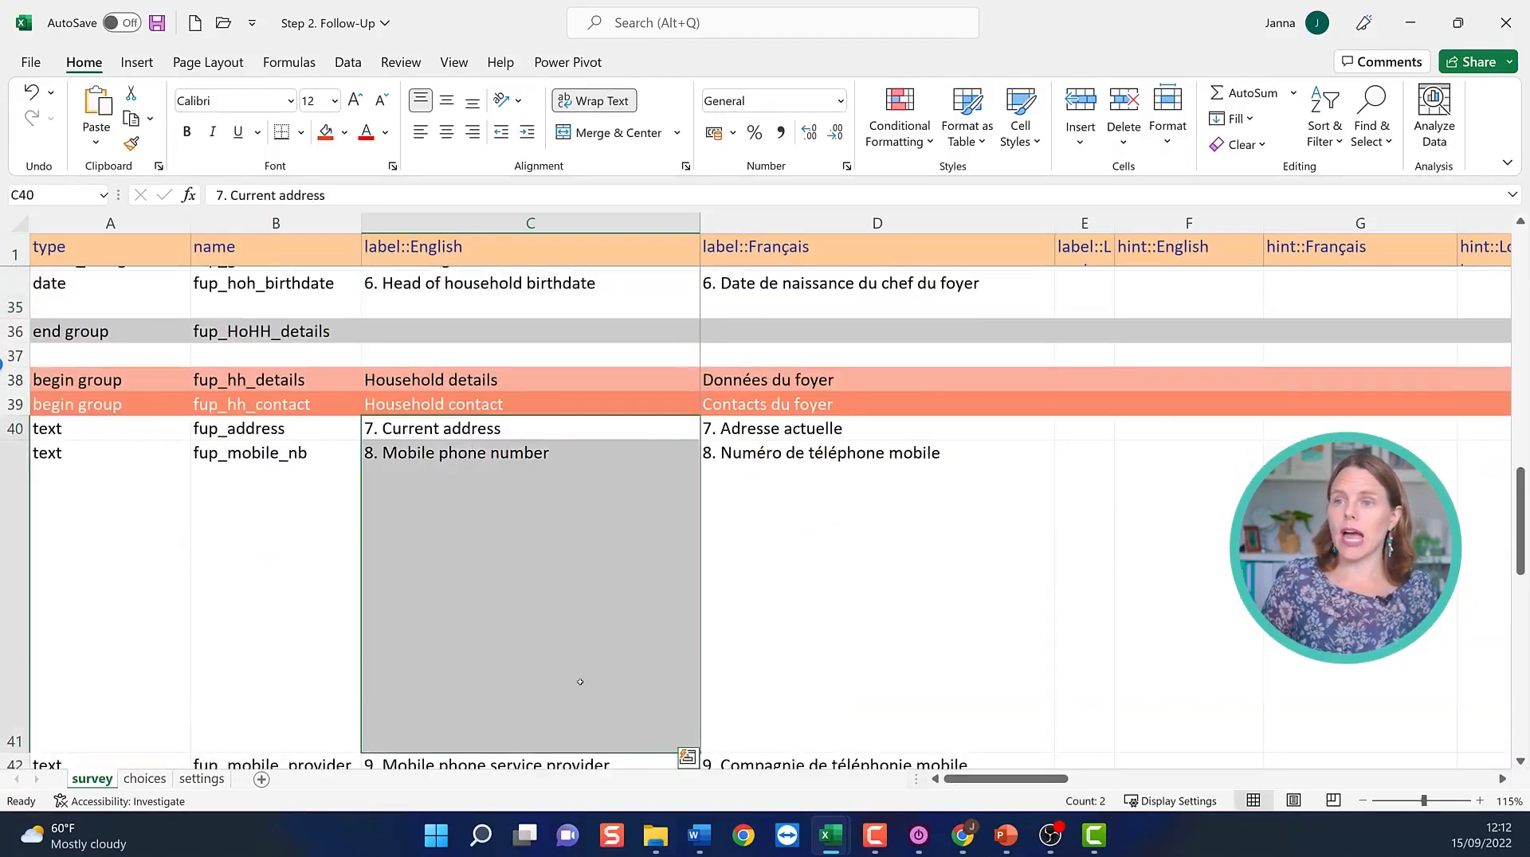
{"action": "scroll", "coordinate": [580, 682], "scroll_direction": "down", "scroll_amount": 3}
{"action": "left_click", "coordinate": [495, 557]}
{"action": "left_click_drag", "start_coordinate": [510, 634], "coordinate": [605, 753]}
{"action": "scroll", "coordinate": [643, 691], "scroll_direction": "down", "scroll_amount": 3}
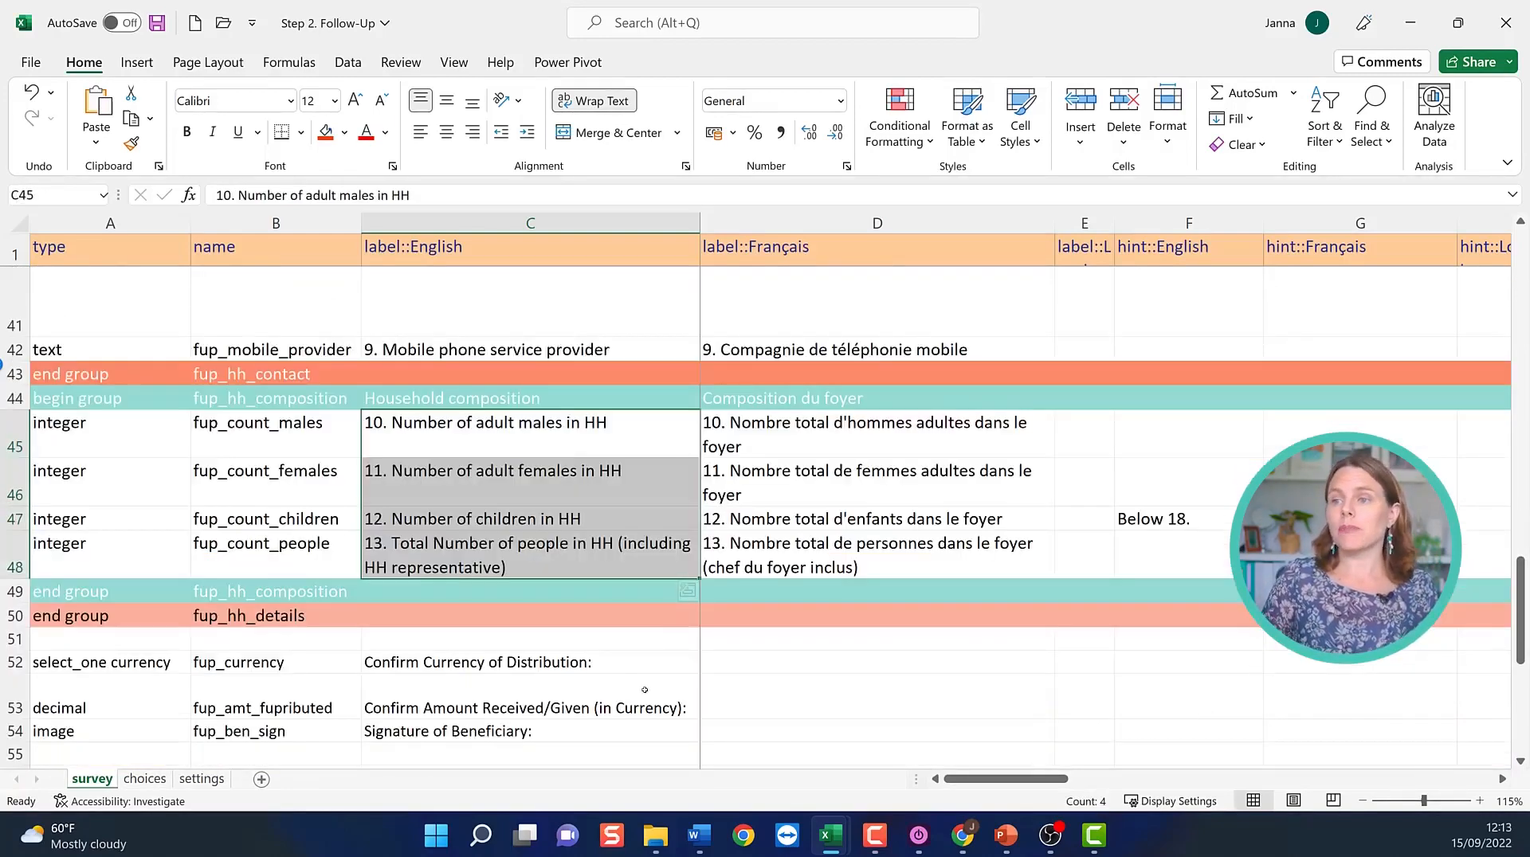
{"action": "scroll", "coordinate": [556, 696], "scroll_direction": "down", "scroll_amount": 1}
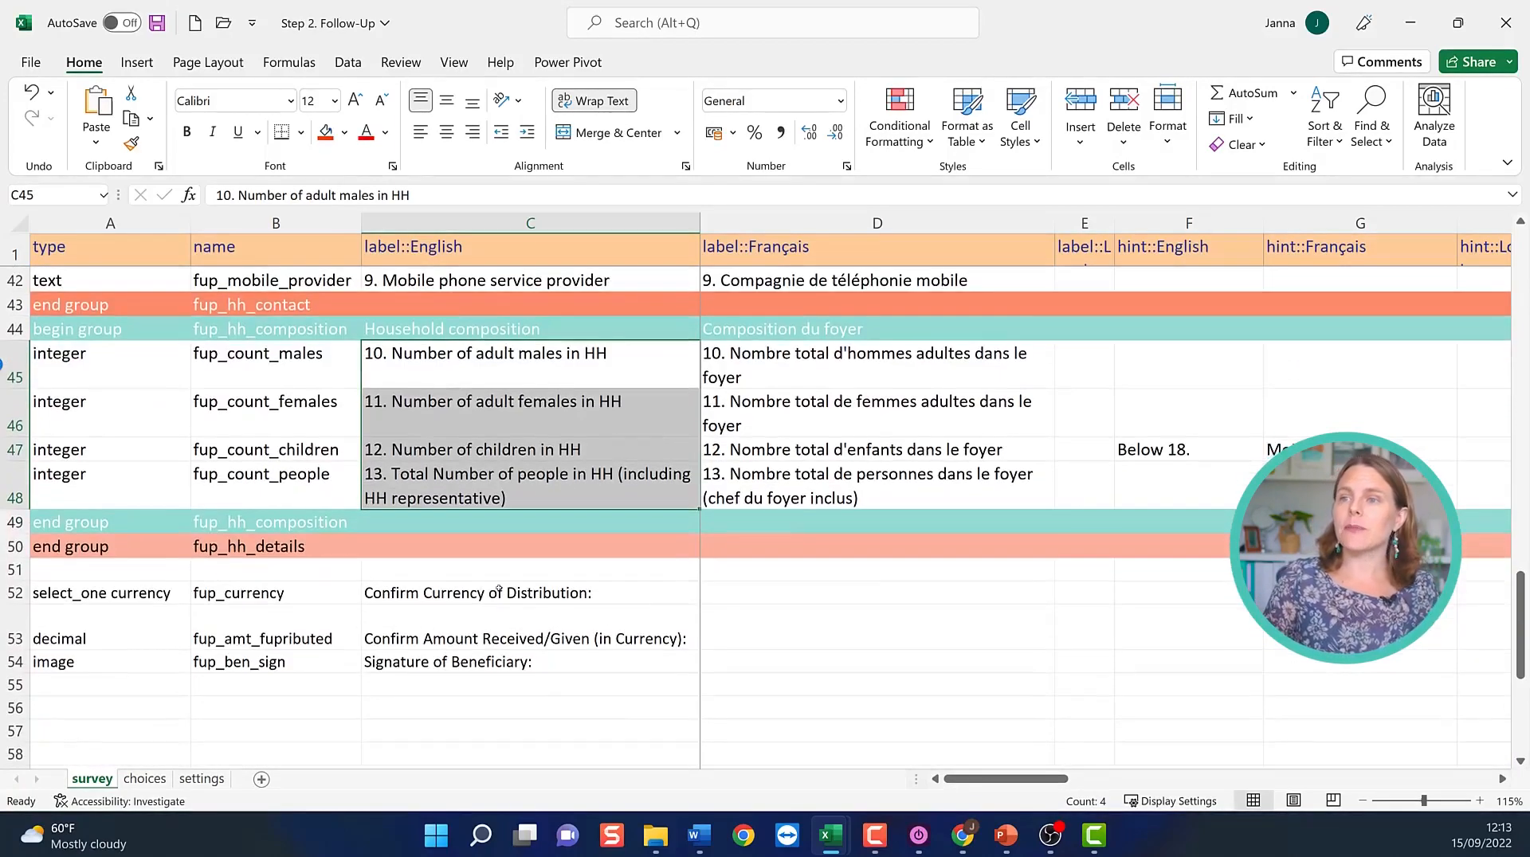
{"action": "left_click", "coordinate": [518, 594]}
{"action": "left_click_drag", "start_coordinate": [15, 569], "coordinate": [28, 683]}
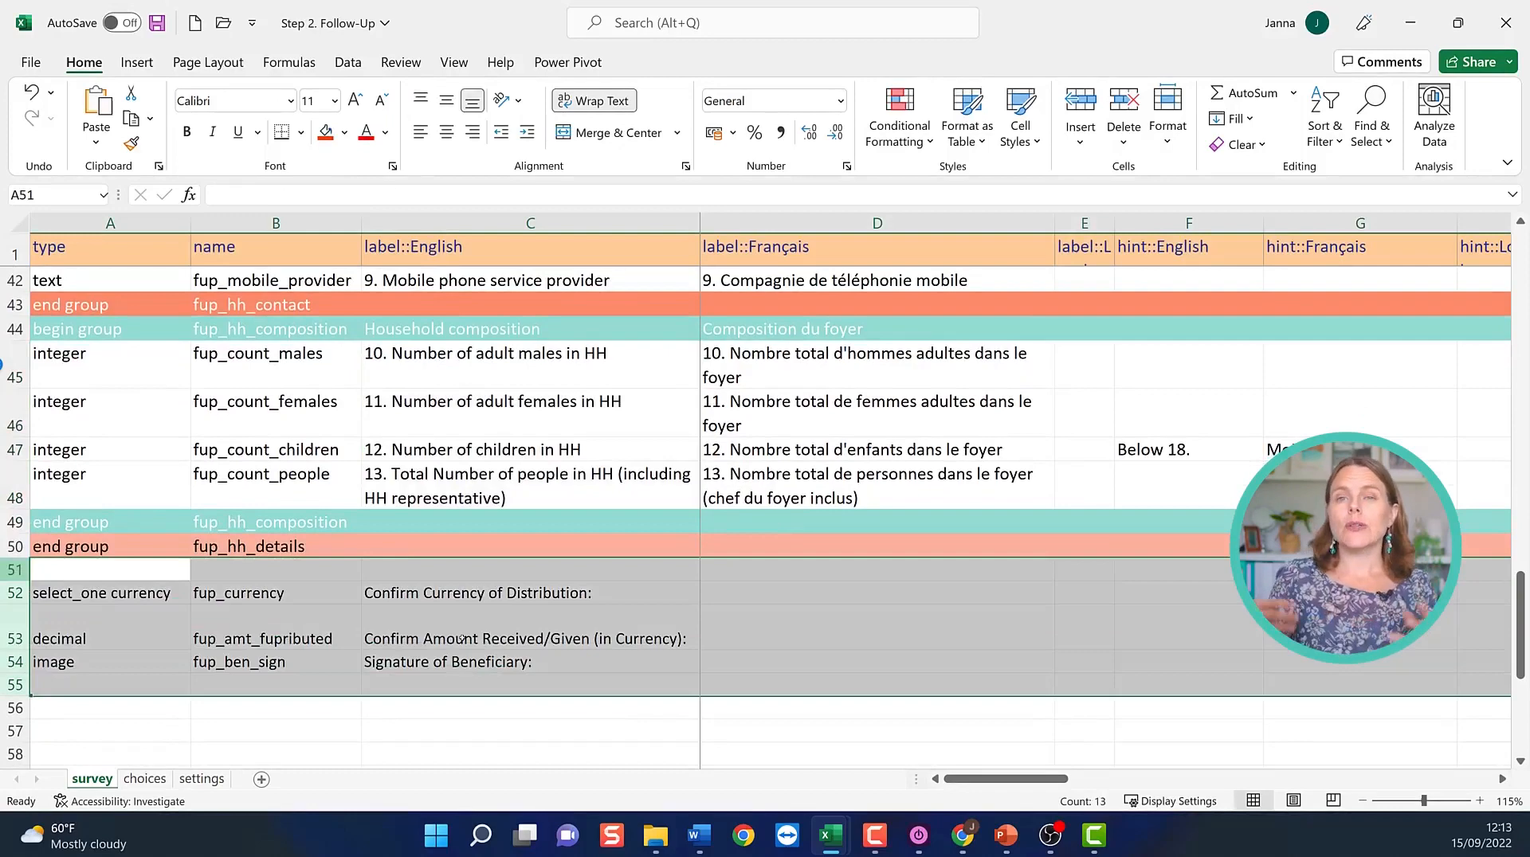
{"action": "scroll", "coordinate": [746, 692], "scroll_direction": "up", "scroll_amount": 1}
{"action": "left_click_drag", "start_coordinate": [646, 629], "coordinate": [652, 510]}
{"action": "scroll", "coordinate": [653, 577], "scroll_direction": "up", "scroll_amount": 3}
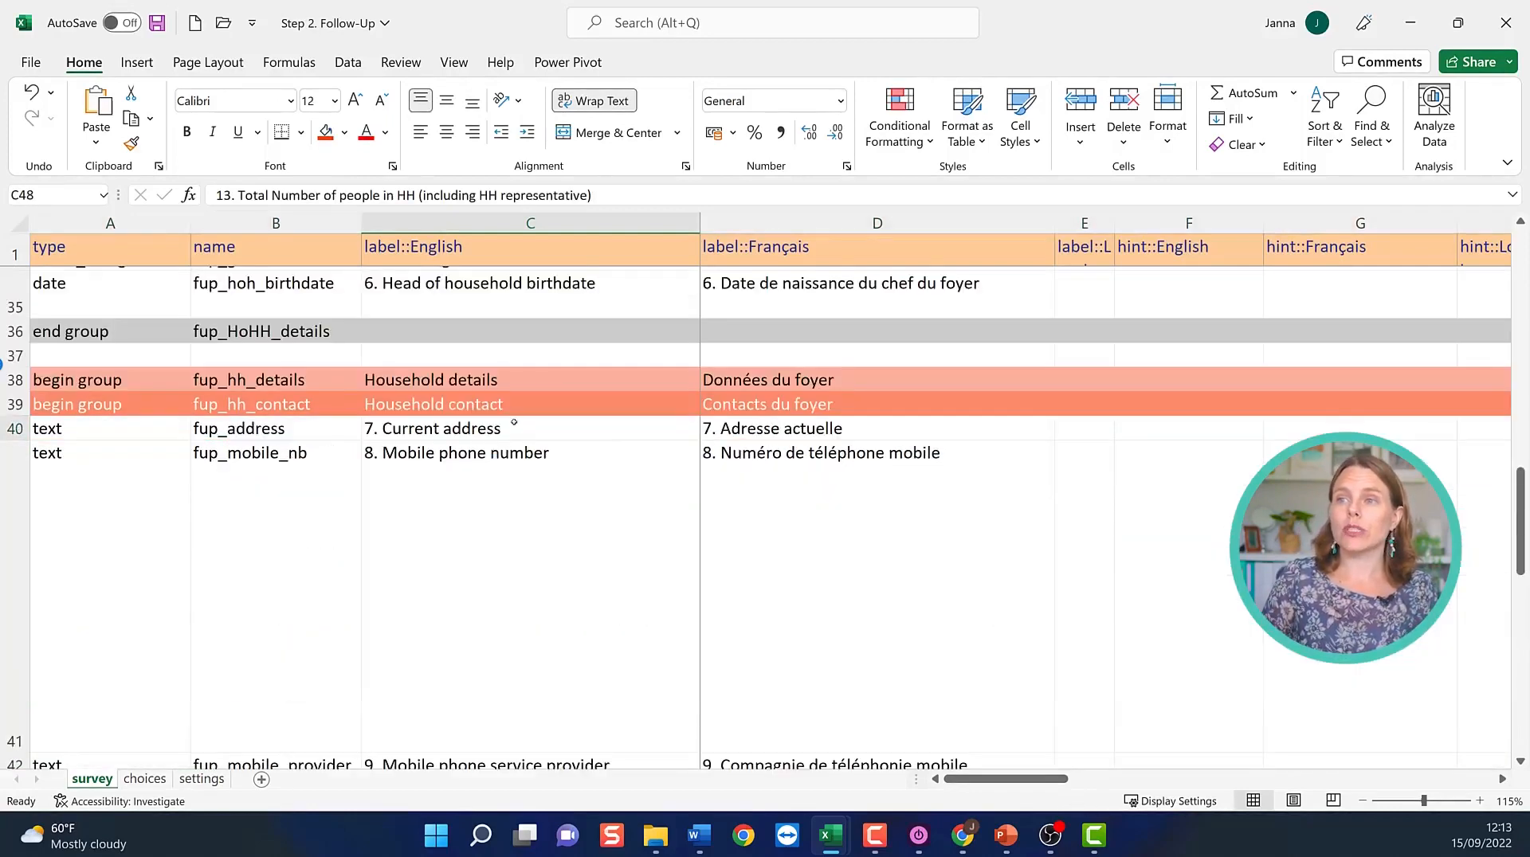
{"action": "left_click_drag", "start_coordinate": [558, 428], "coordinate": [576, 693]}
{"action": "left_click_drag", "start_coordinate": [596, 764], "coordinate": [601, 682]}
{"action": "scroll", "coordinate": [491, 727], "scroll_direction": "up", "scroll_amount": 4}
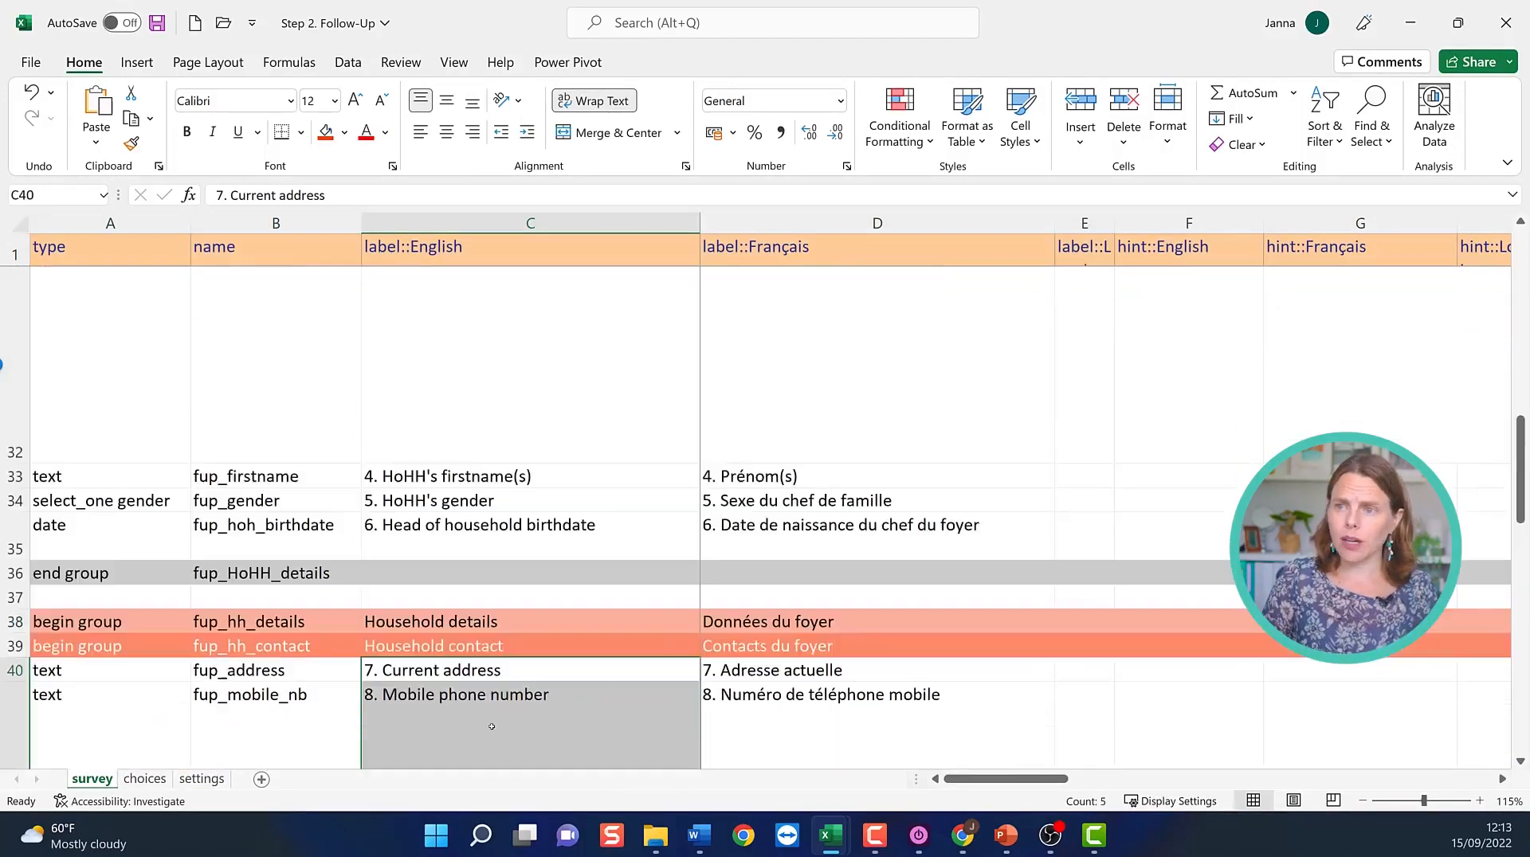
{"action": "scroll", "coordinate": [536, 685], "scroll_direction": "up", "scroll_amount": 2}
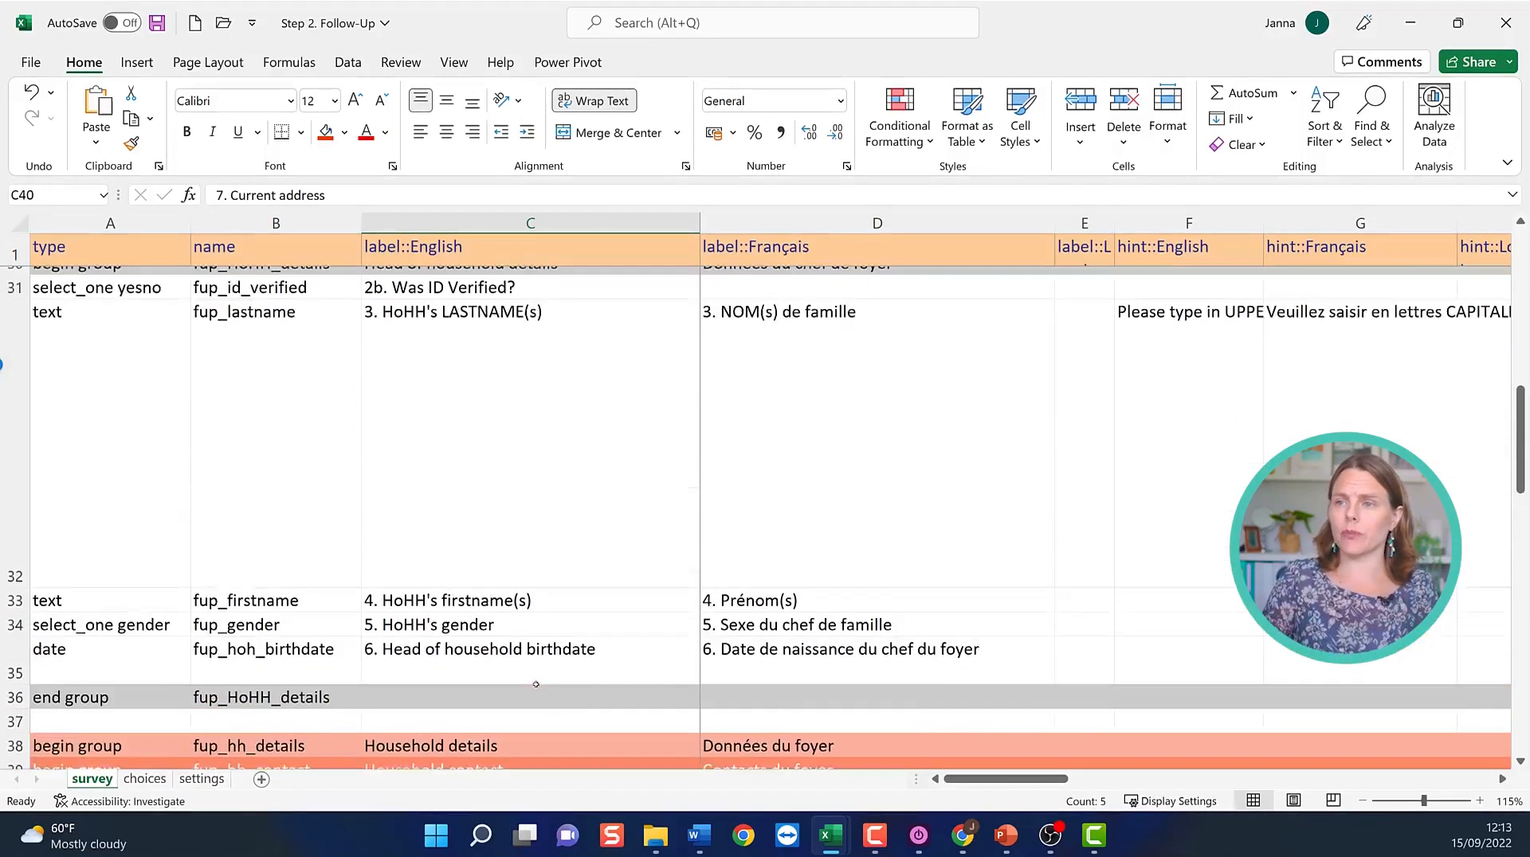
{"action": "left_click_drag", "start_coordinate": [526, 676], "coordinate": [451, 303]}
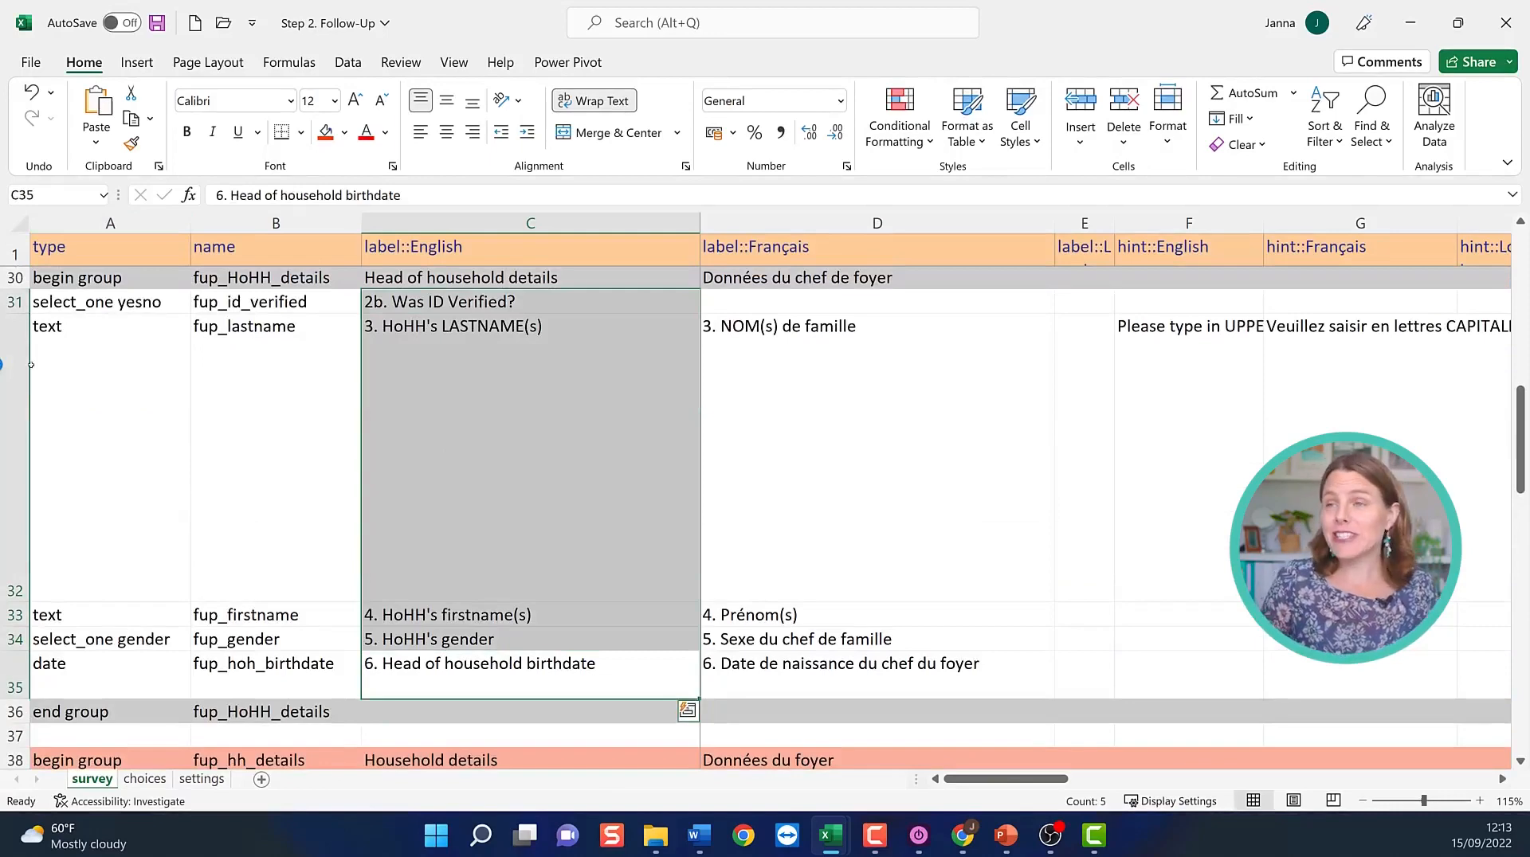
{"action": "scroll", "coordinate": [462, 472], "scroll_direction": "up", "scroll_amount": 8}
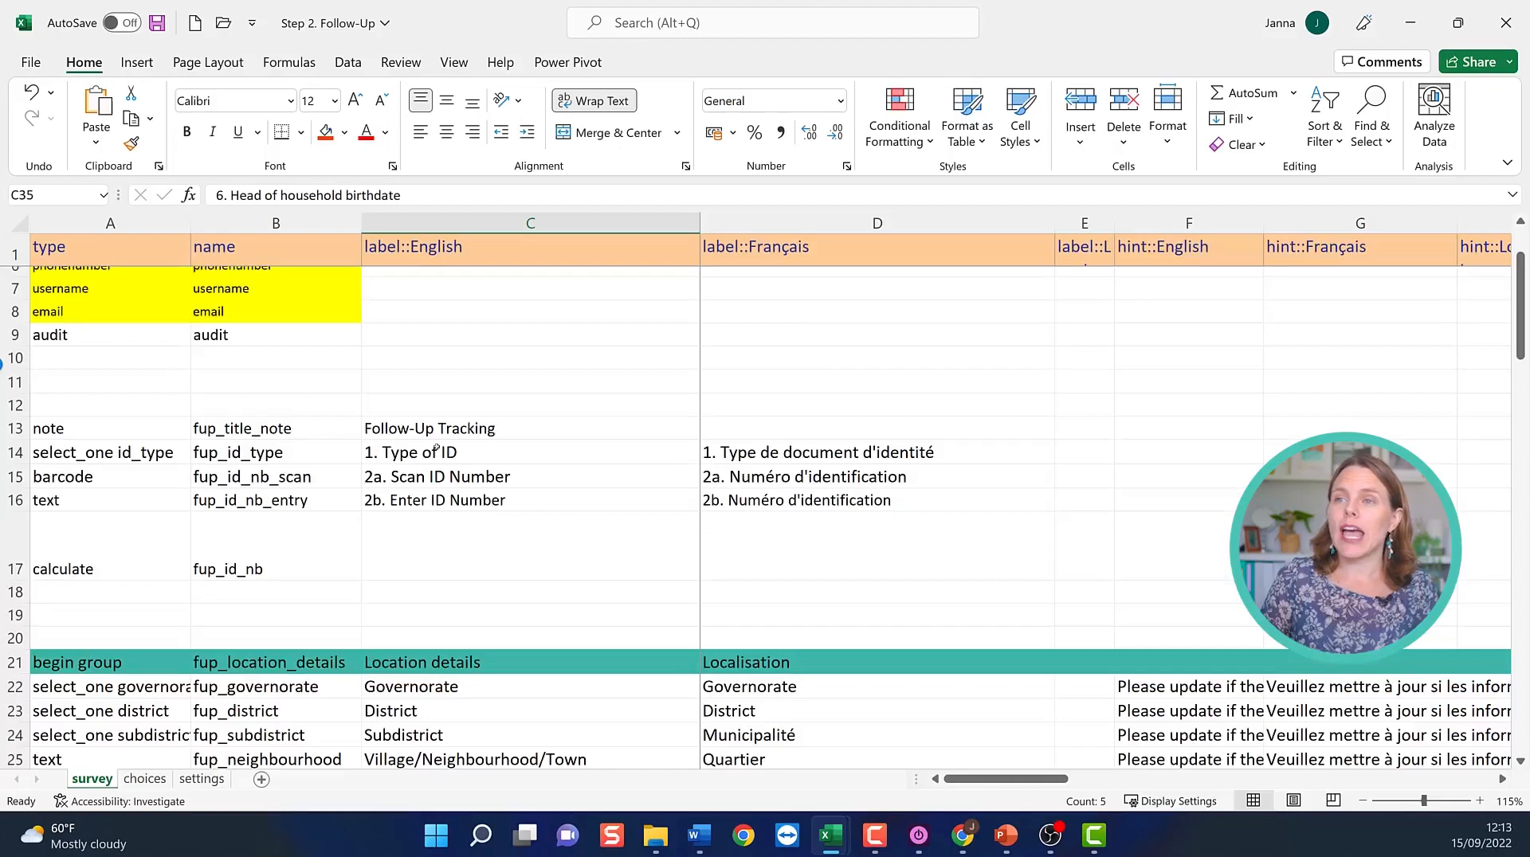
{"action": "left_click_drag", "start_coordinate": [436, 450], "coordinate": [526, 561]}
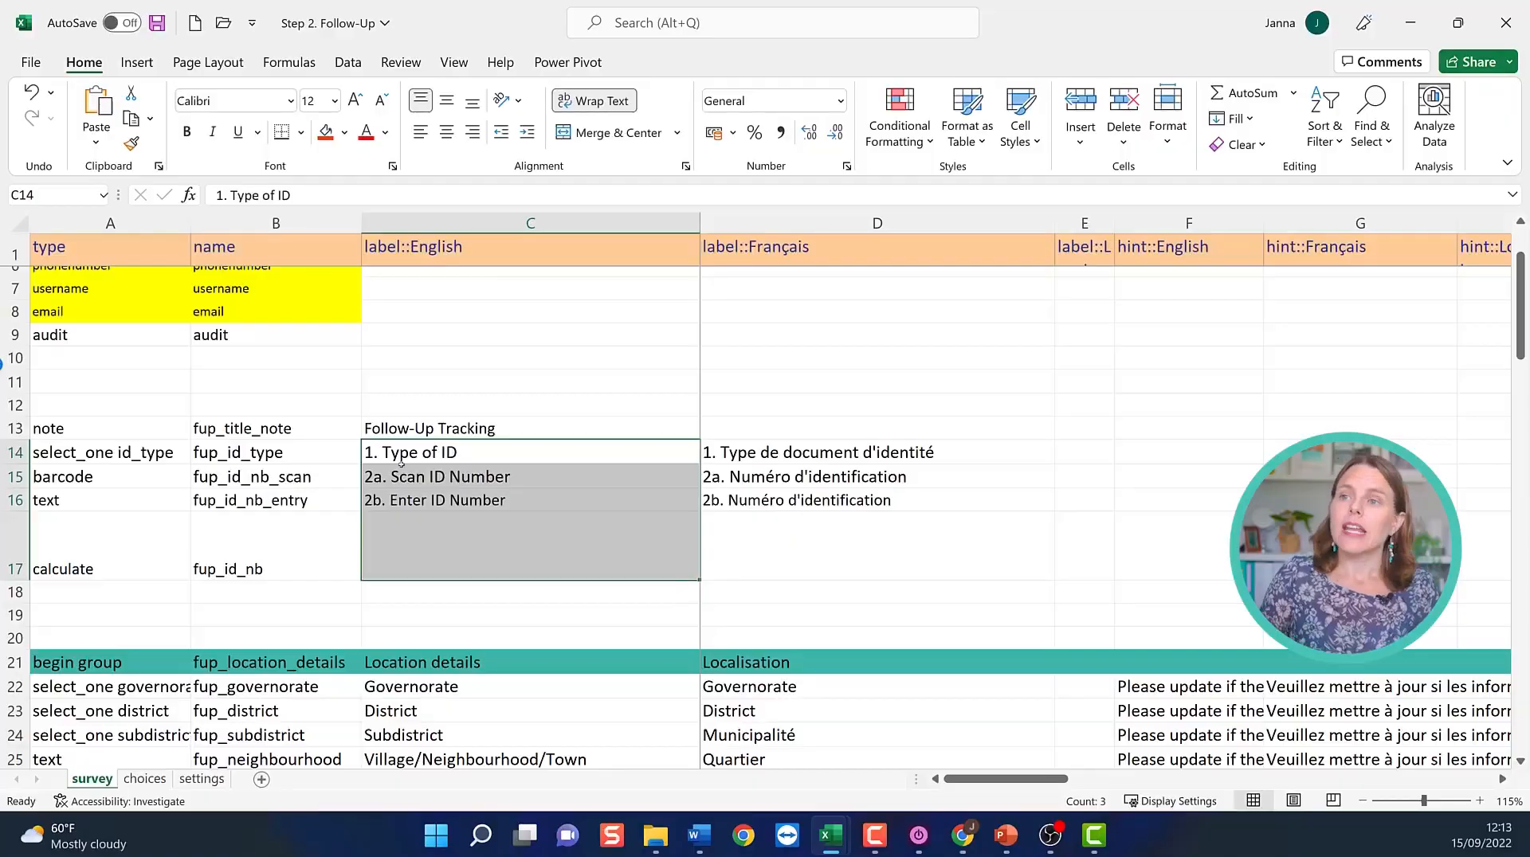
{"action": "left_click", "coordinate": [402, 470]}
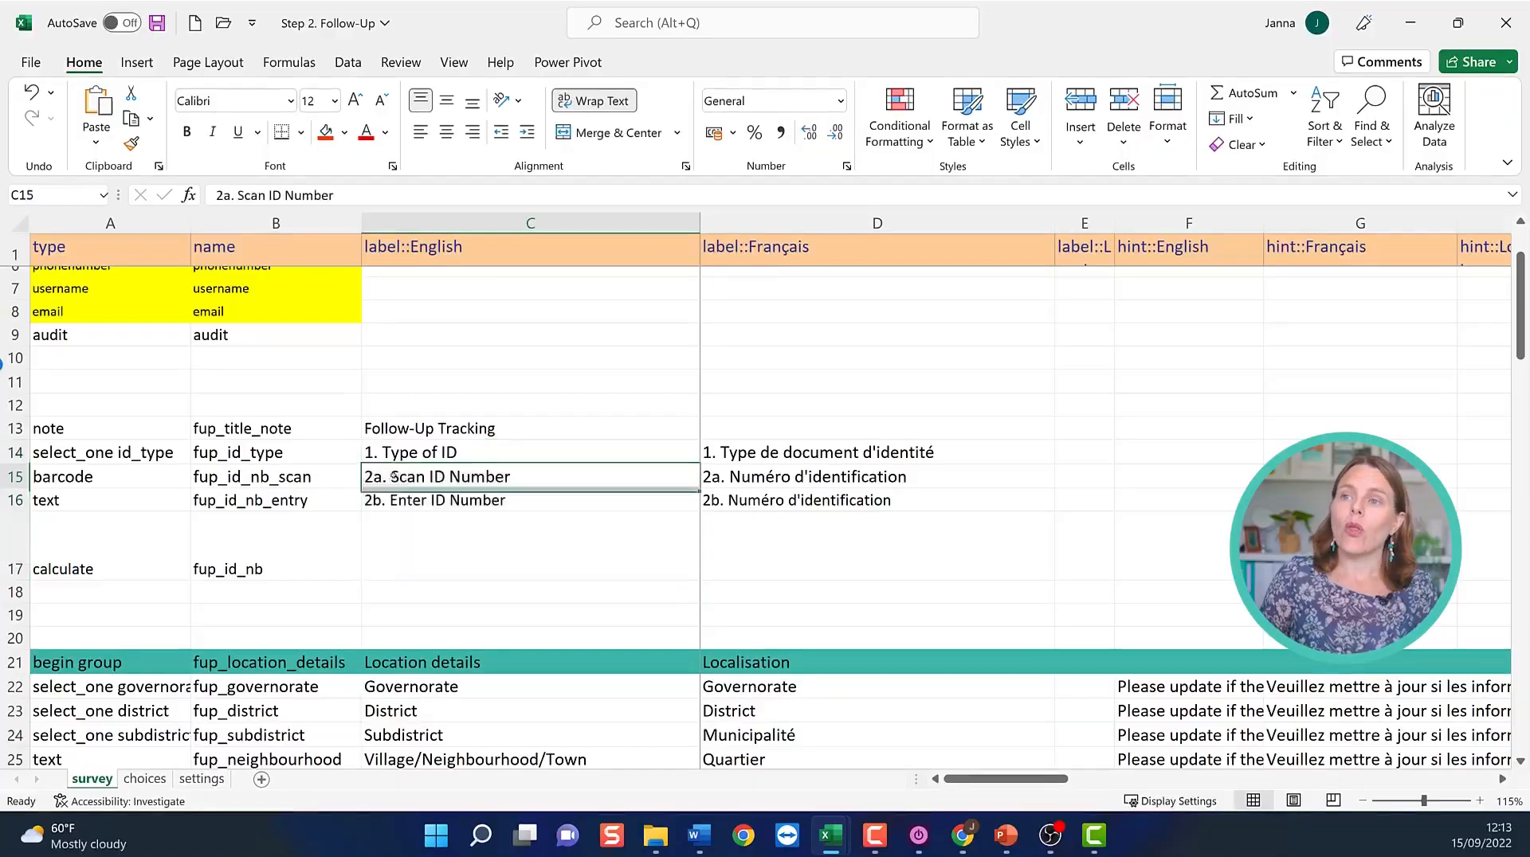
{"action": "left_click", "coordinate": [16, 477]}
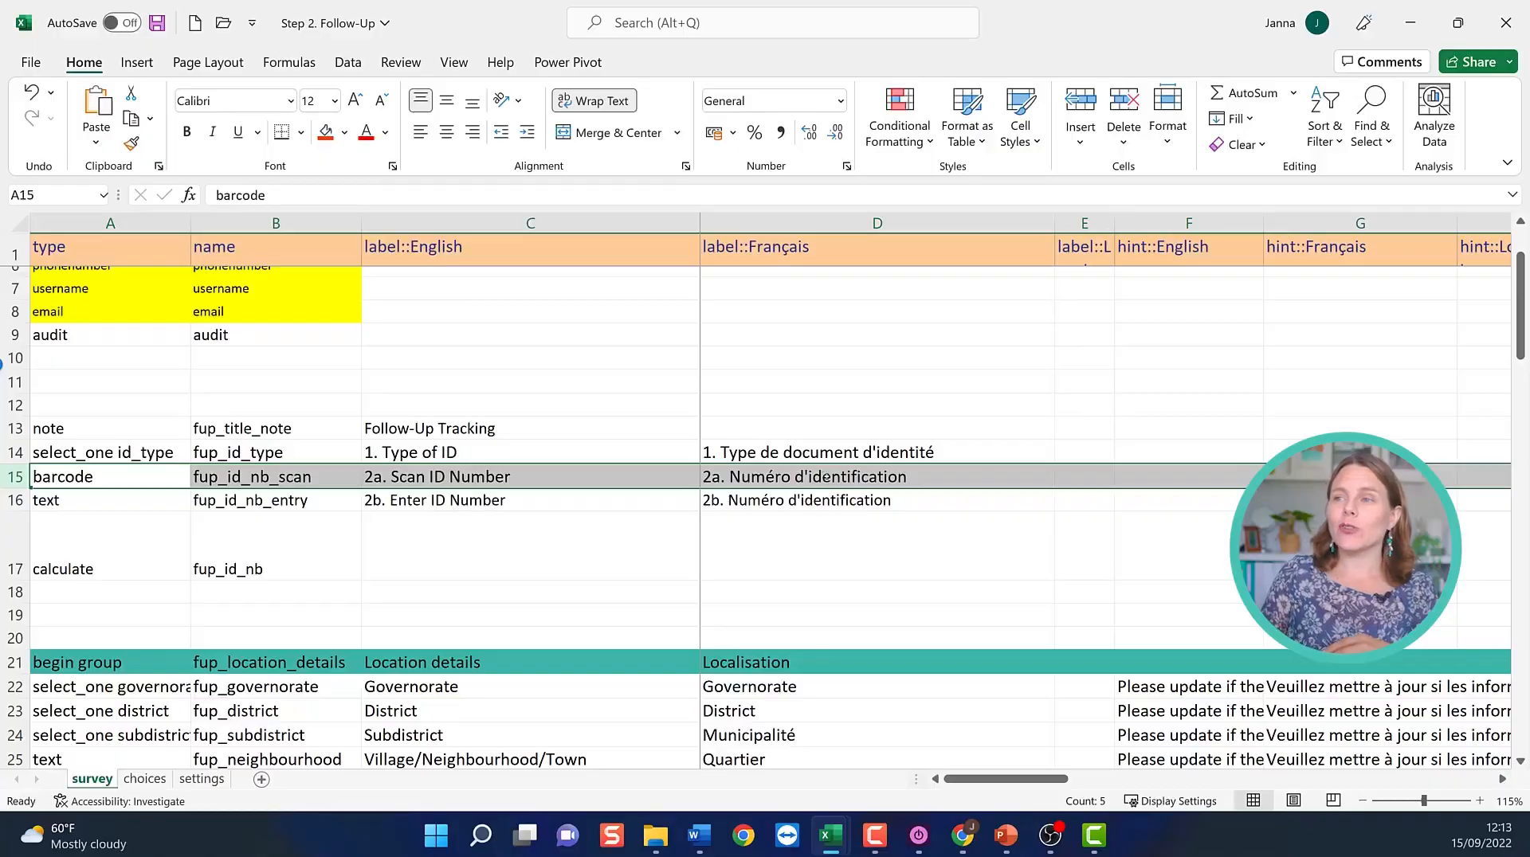
{"action": "left_click", "coordinate": [766, 478]}
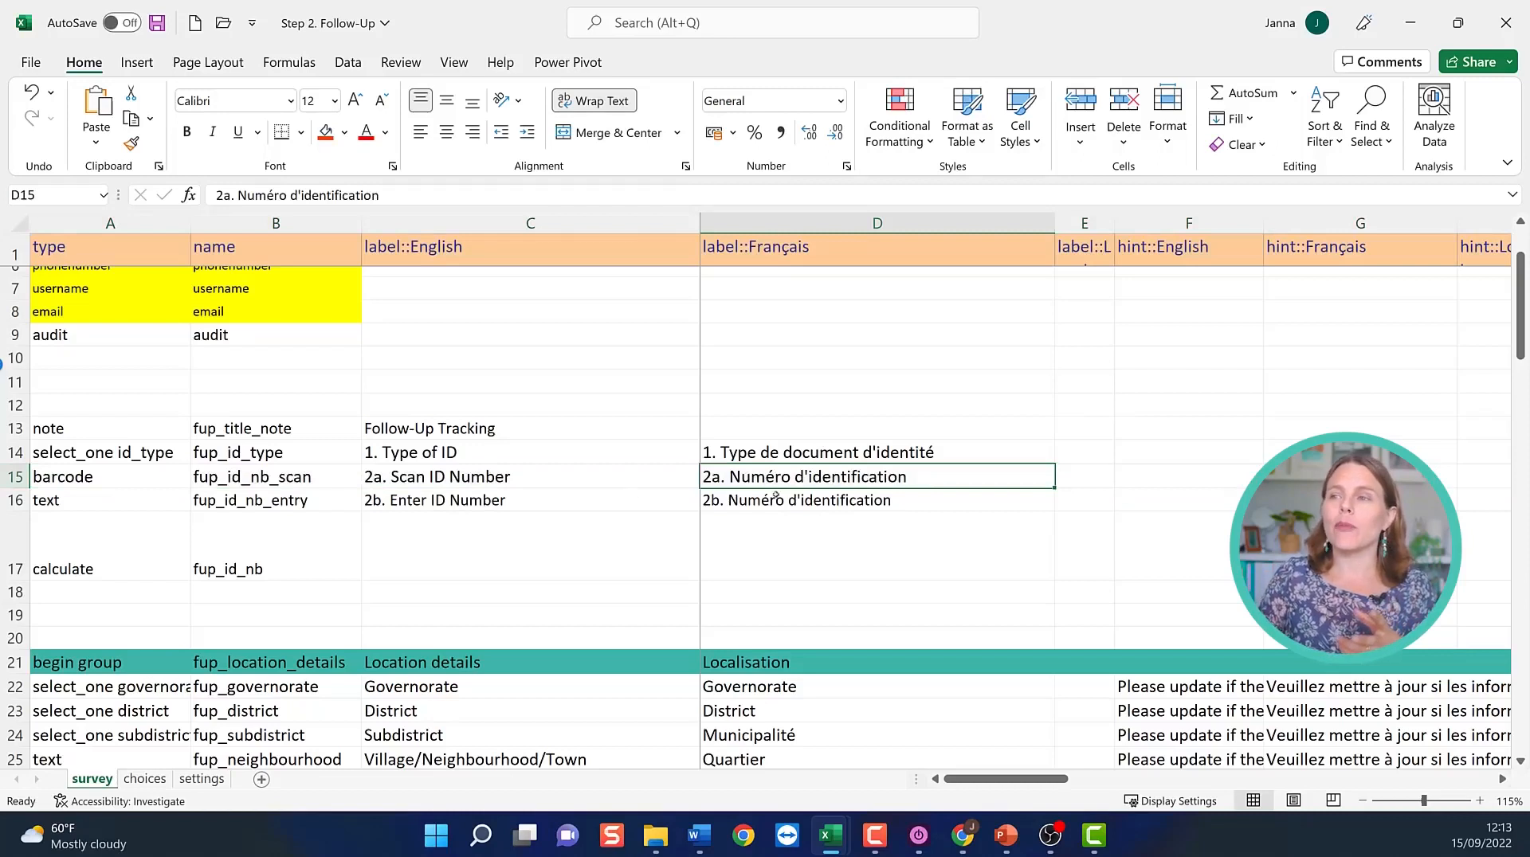
{"action": "left_click", "coordinate": [449, 498]}
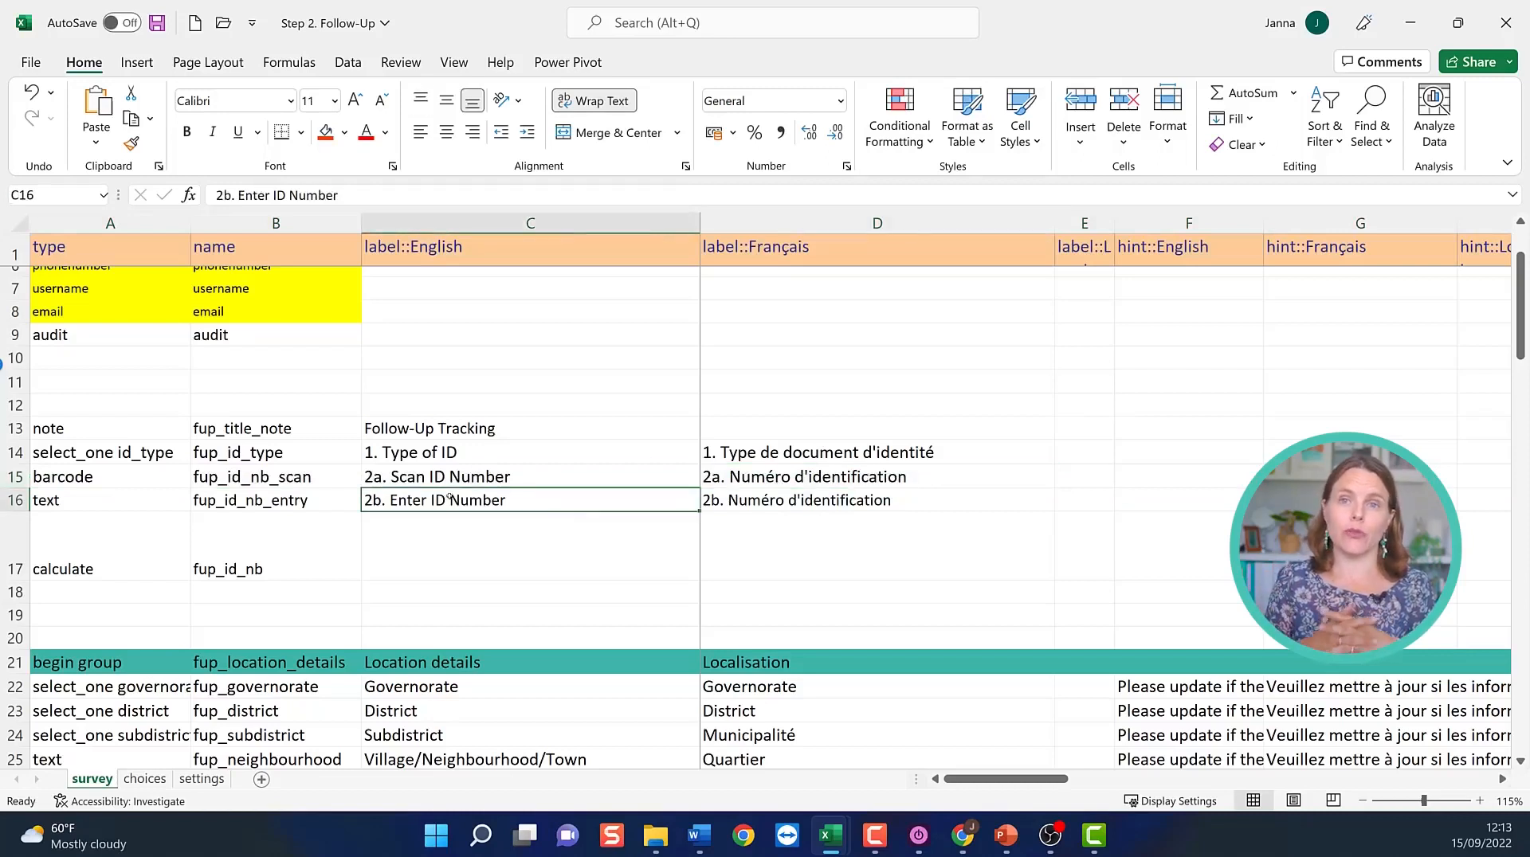
{"action": "left_click_drag", "start_coordinate": [510, 467], "coordinate": [513, 500]}
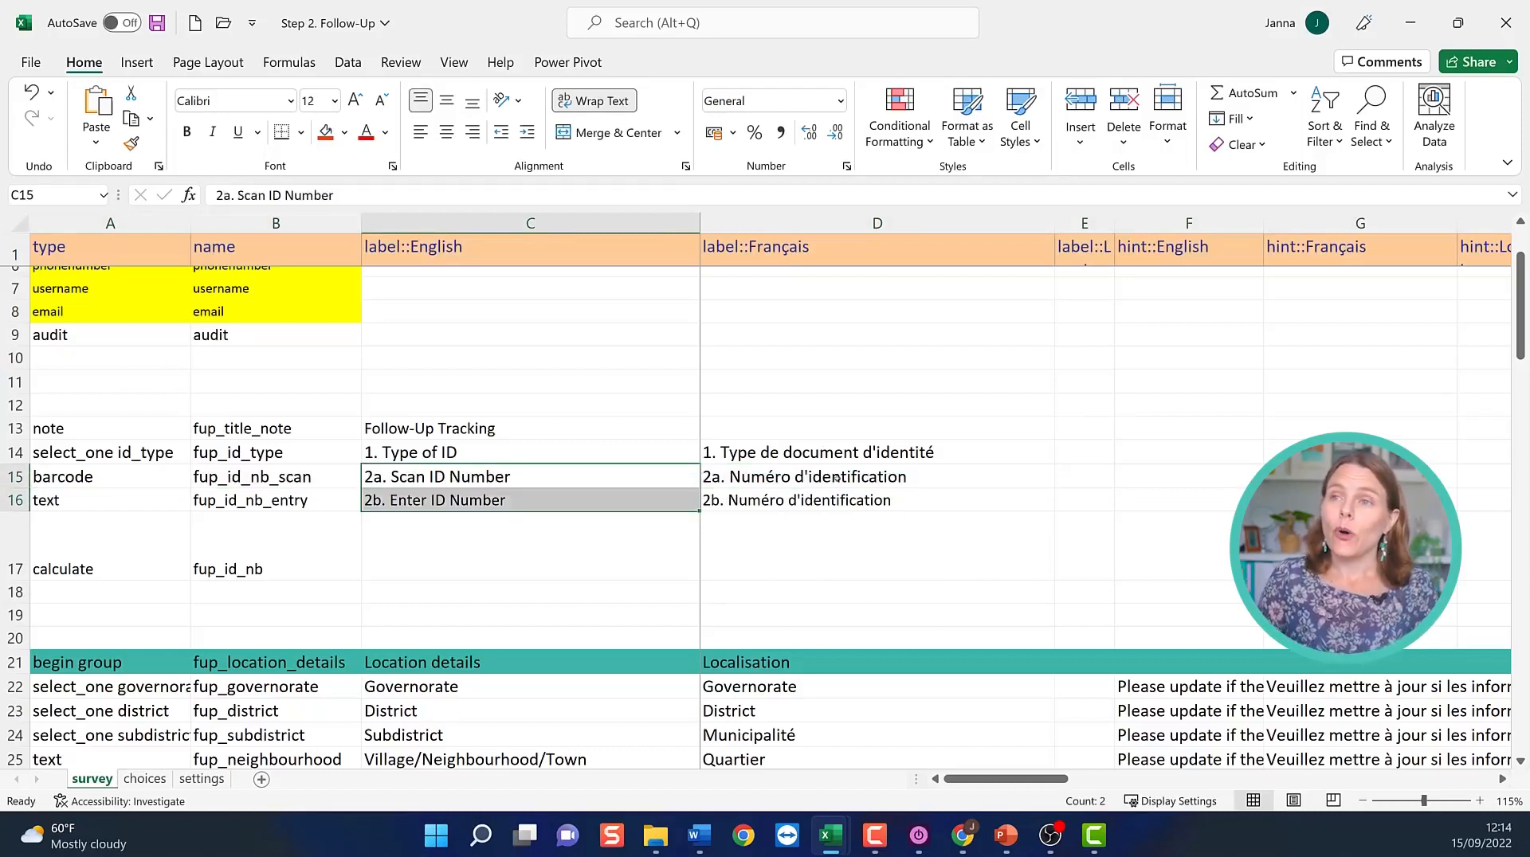
{"action": "left_click", "coordinate": [134, 386]}
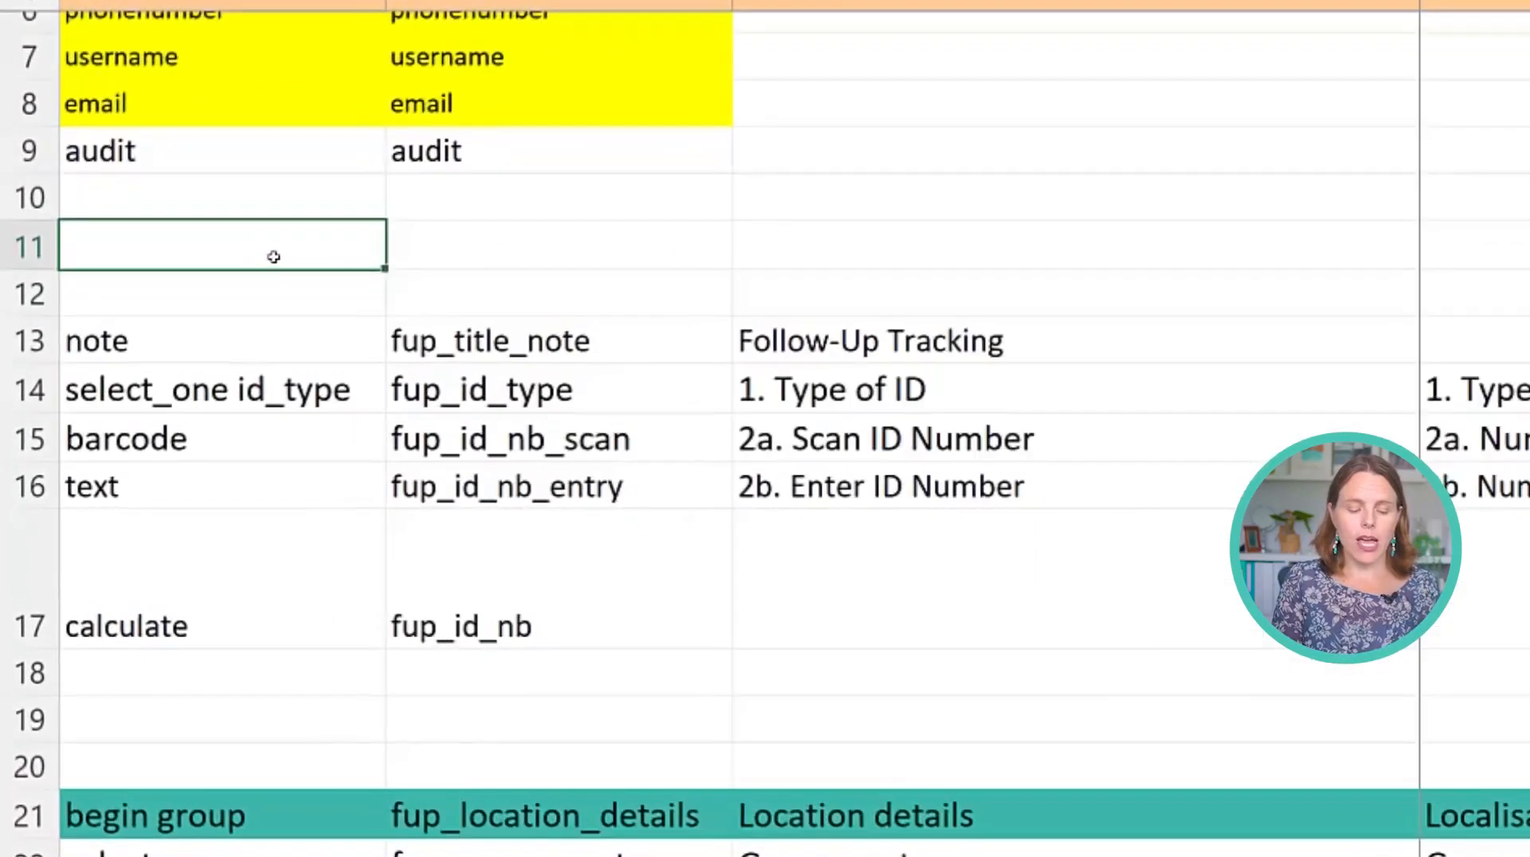
Enter type 'xml-external' in A11 and name 'registration' in B11.
{"action": "type", "text": "xml-e"}
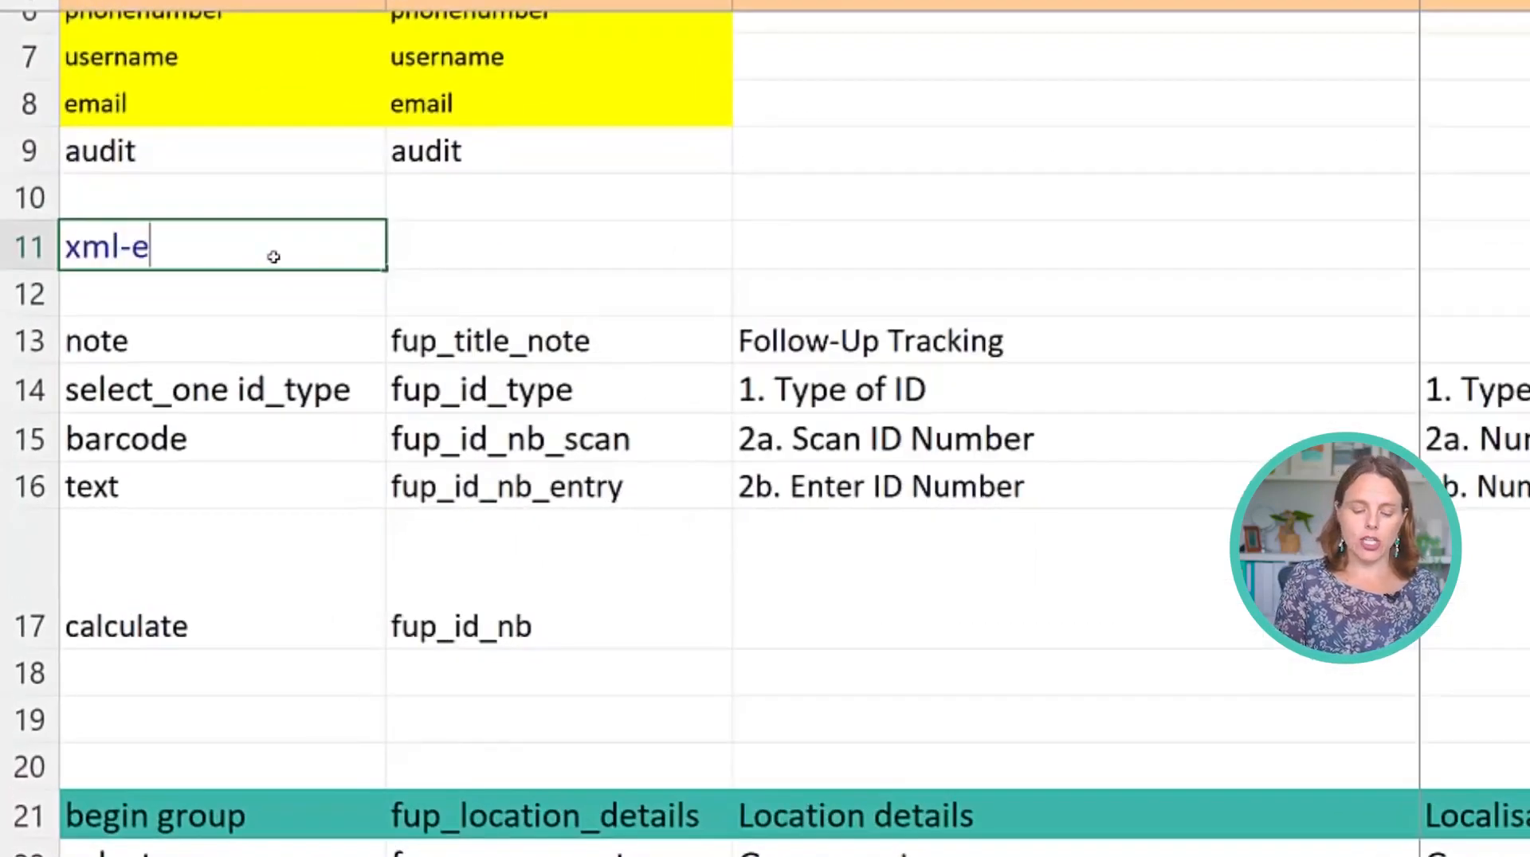
{"action": "type", "text": "xternal"}
{"action": "key", "text": "Tab"}
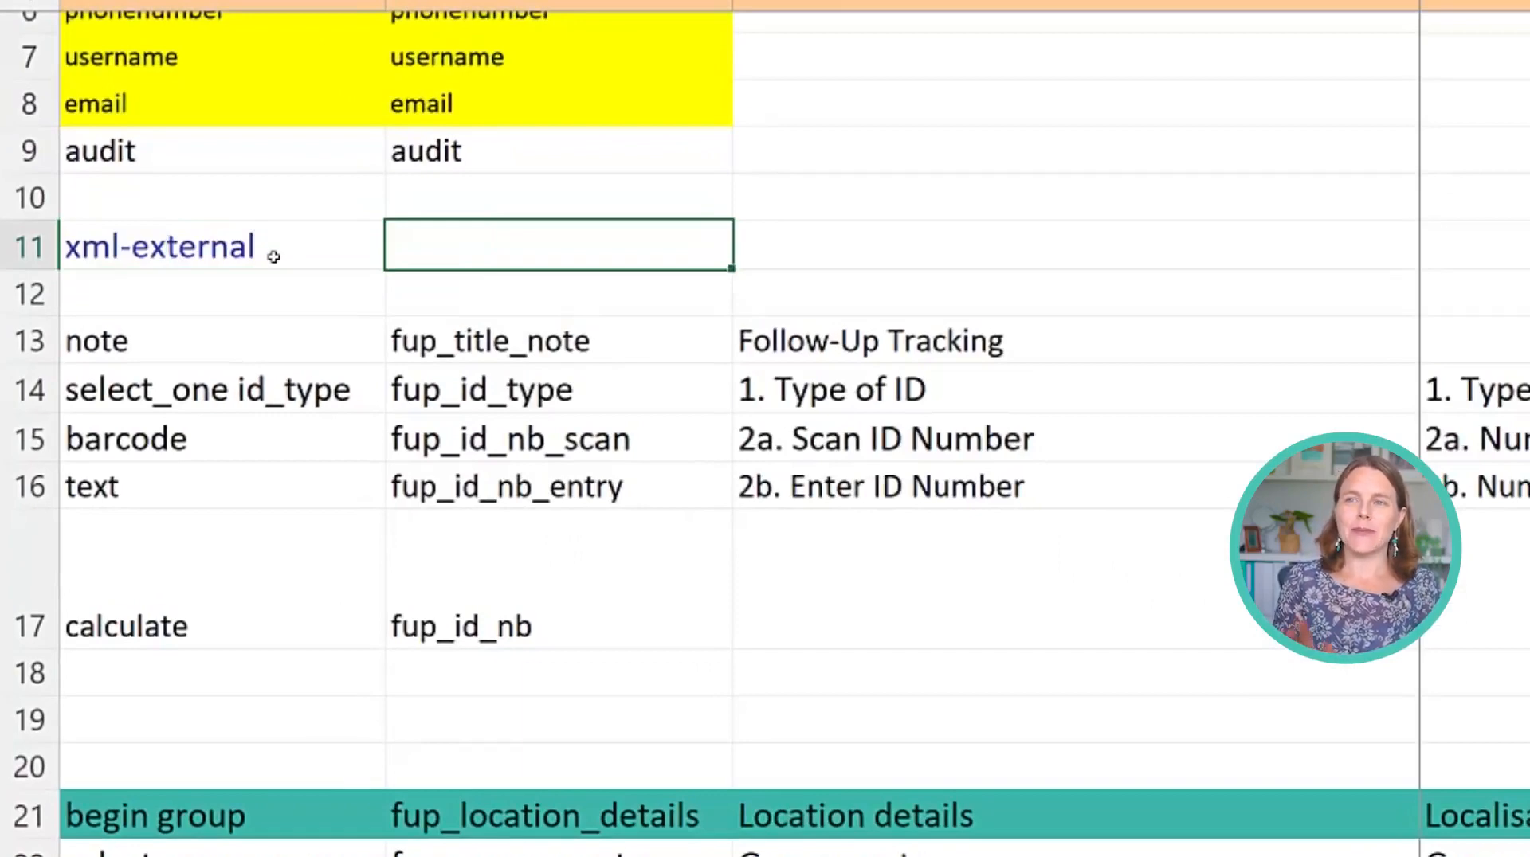
{"action": "left_click", "coordinate": [273, 257]}
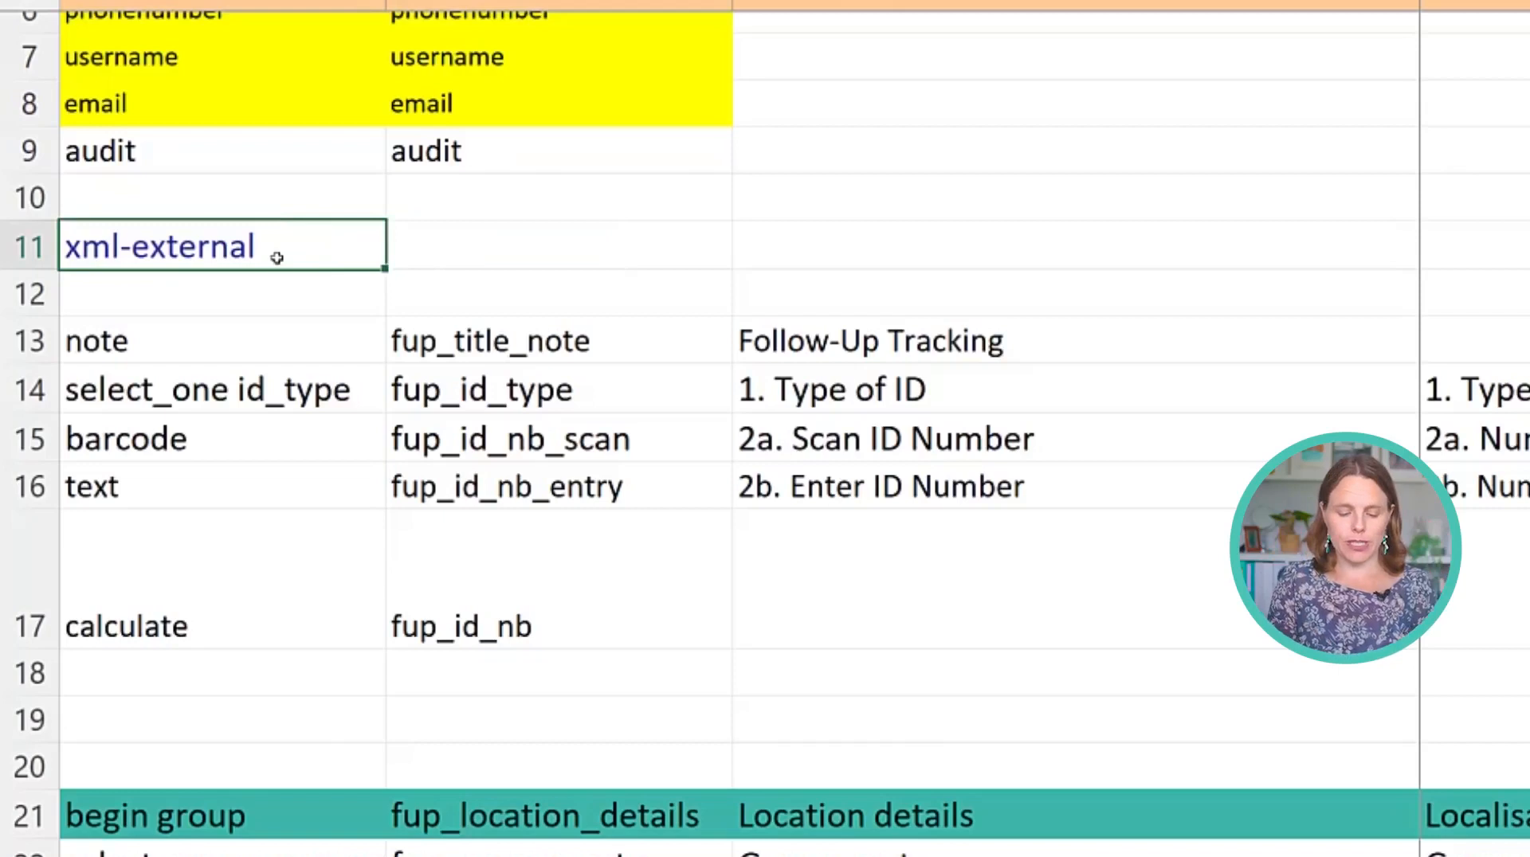
{"action": "key", "text": "Tab"}
{"action": "type", "text": "registration"}
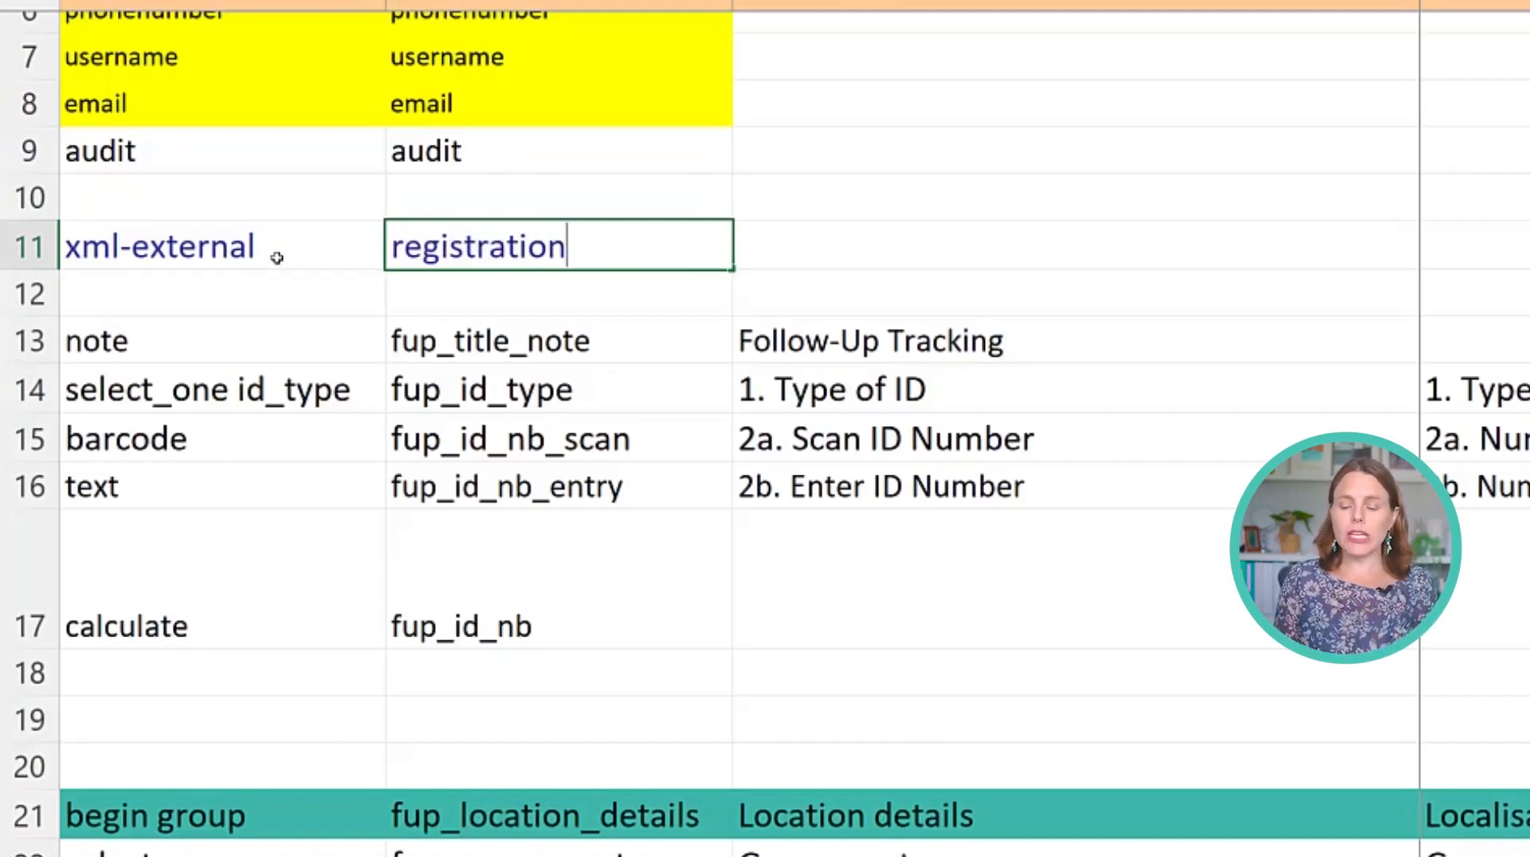
{"action": "key", "text": "BackSpace"}
{"action": "key", "text": "BackSpace"}
{"action": "key", "text": "BackSpace"}
{"action": "key", "text": "BackSpace"}
{"action": "key", "text": "BackSpace"}
{"action": "key", "text": "BackSpace"}
{"action": "key", "text": "BackSpace"}
{"action": "key", "text": "BackSpace"}
{"action": "key", "text": "BackSpace"}
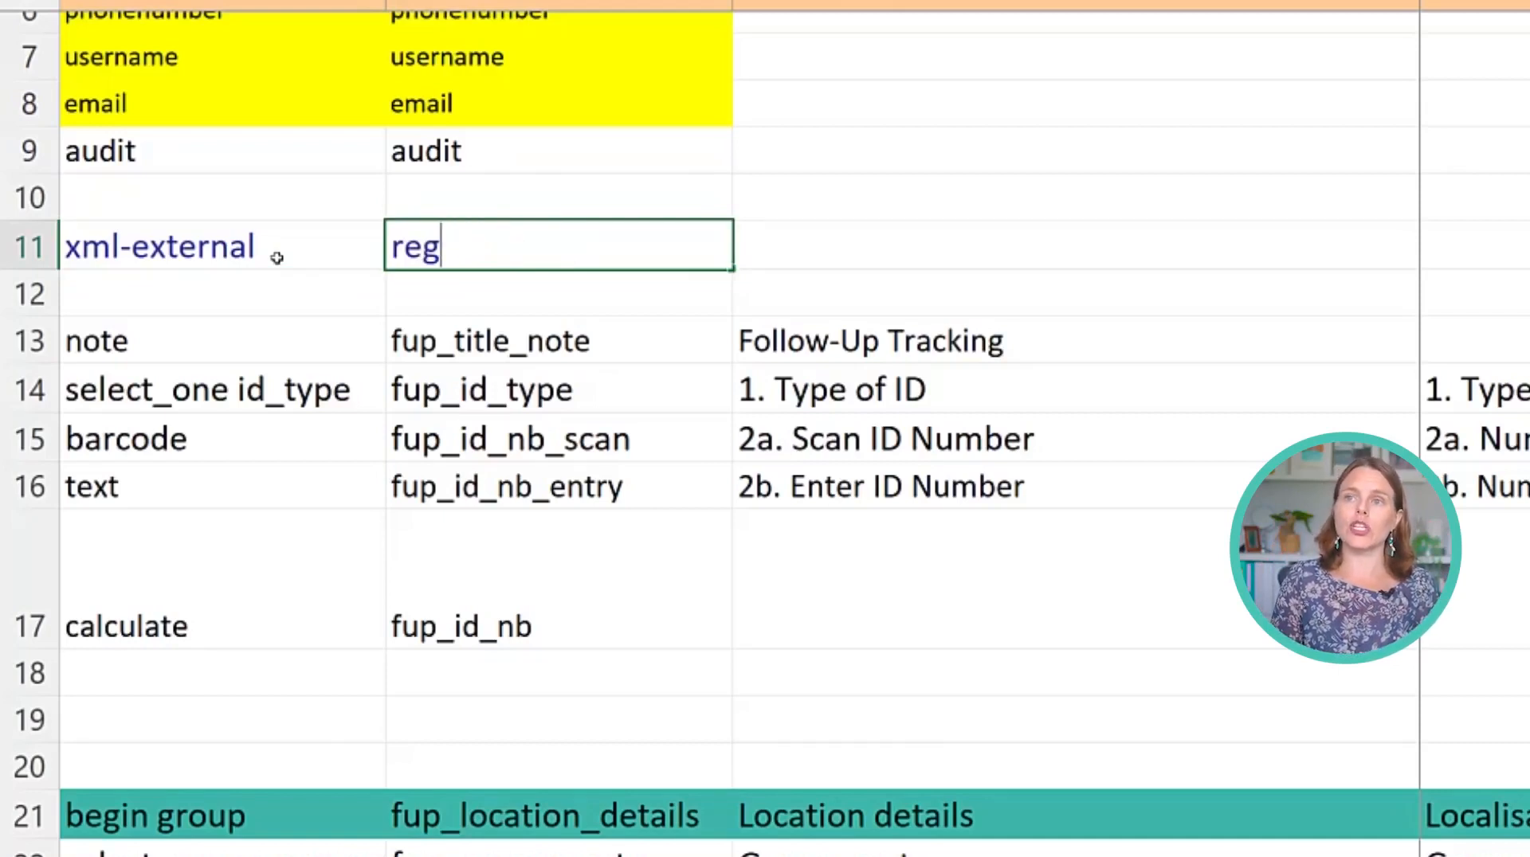
{"action": "type", "text": "istration"}
{"action": "key", "text": "Return"}
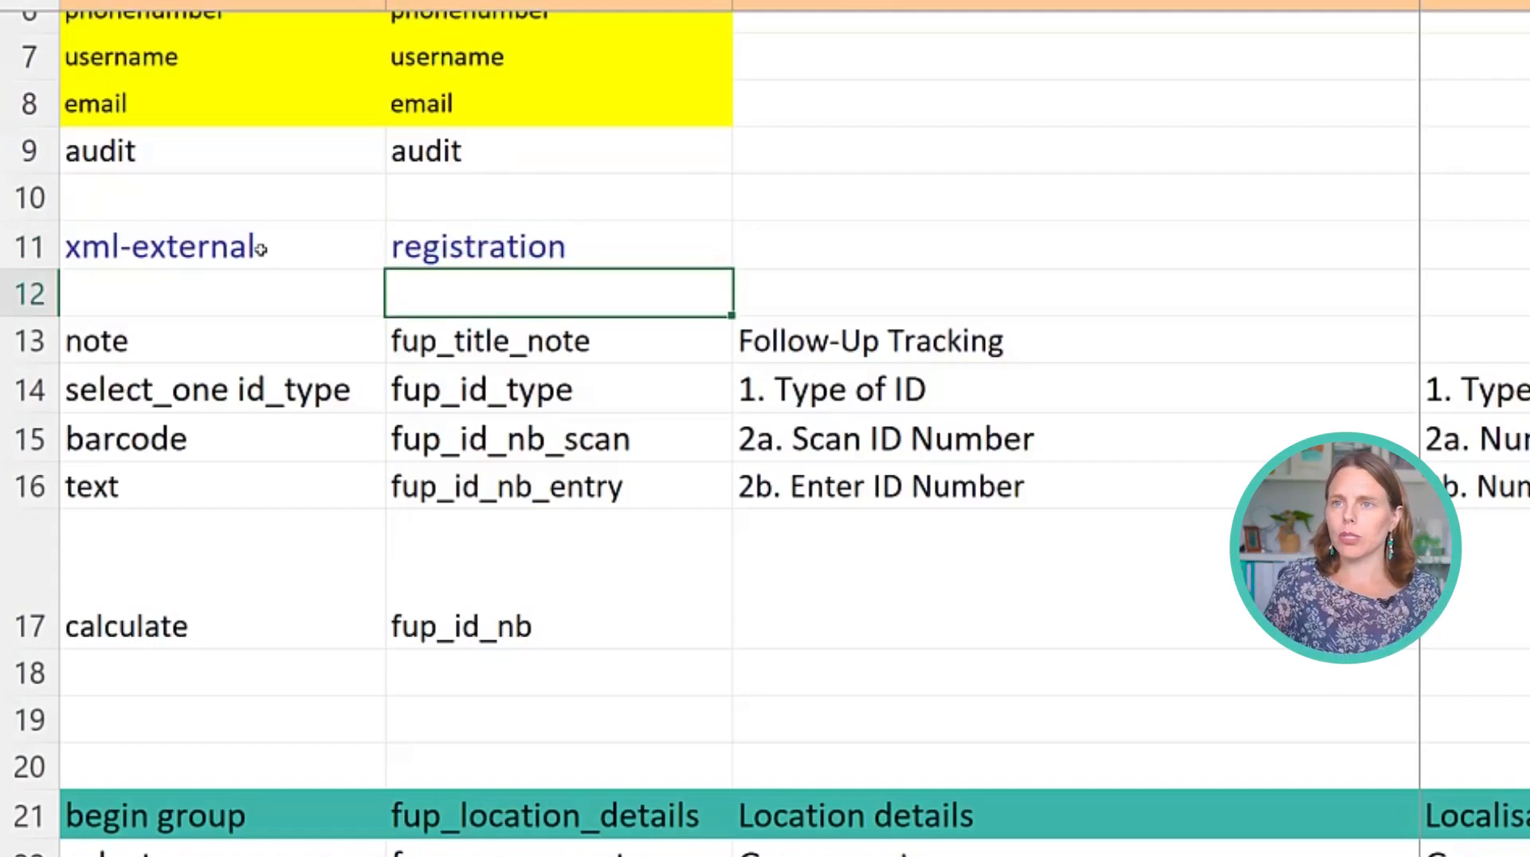
Give row 11 (A11:B11) an orange fill.
{"action": "left_click_drag", "start_coordinate": [260, 249], "coordinate": [648, 253]}
{"action": "left_click", "coordinate": [344, 133]}
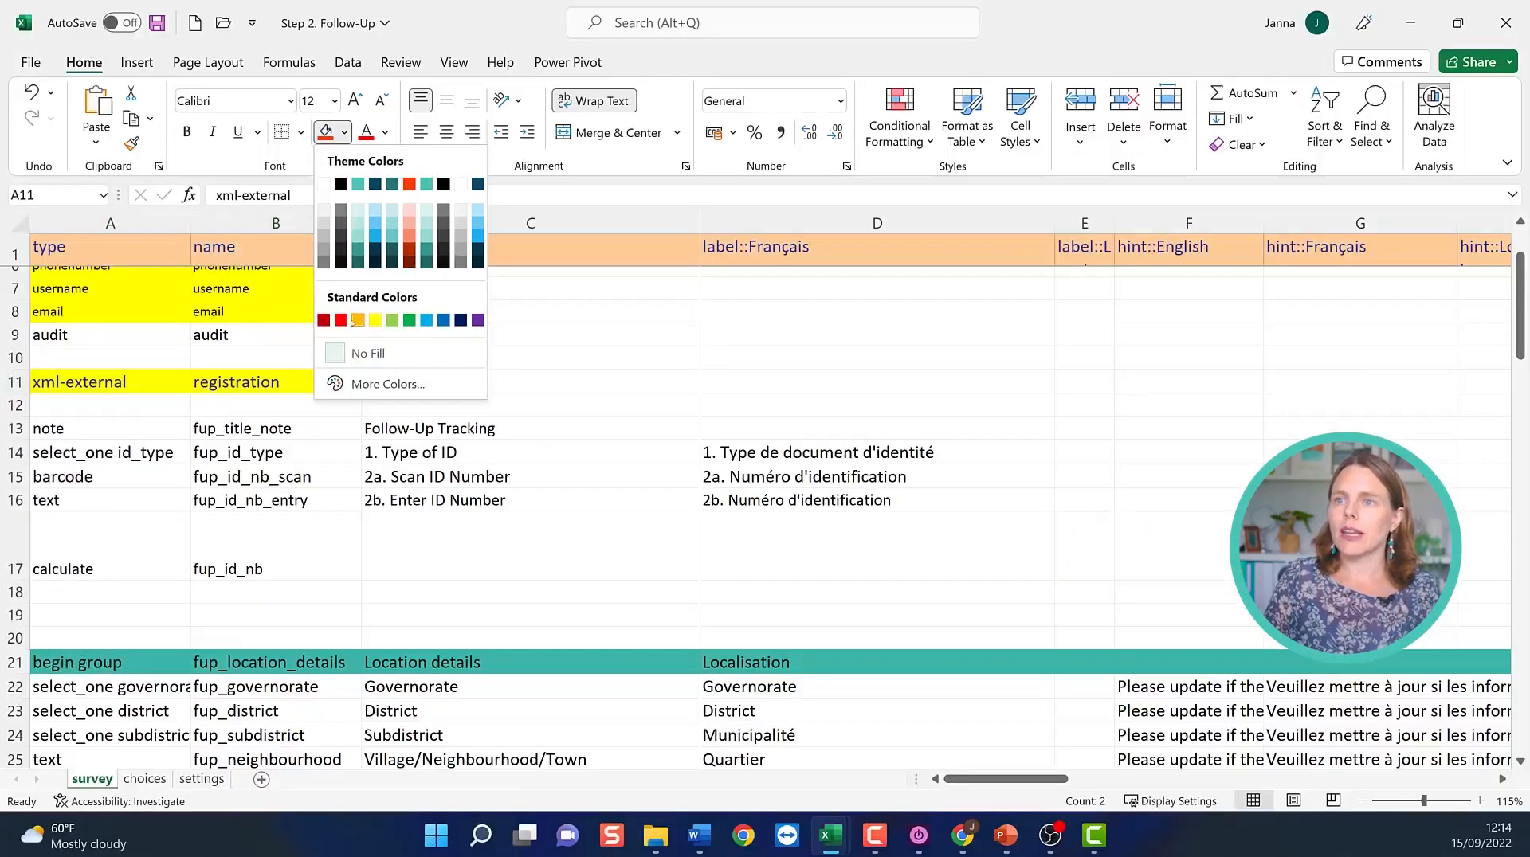
{"action": "left_click", "coordinate": [358, 320]}
{"action": "left_click", "coordinate": [523, 428]}
{"action": "left_click_drag", "start_coordinate": [119, 383], "coordinate": [243, 401]}
{"action": "left_click", "coordinate": [279, 406]}
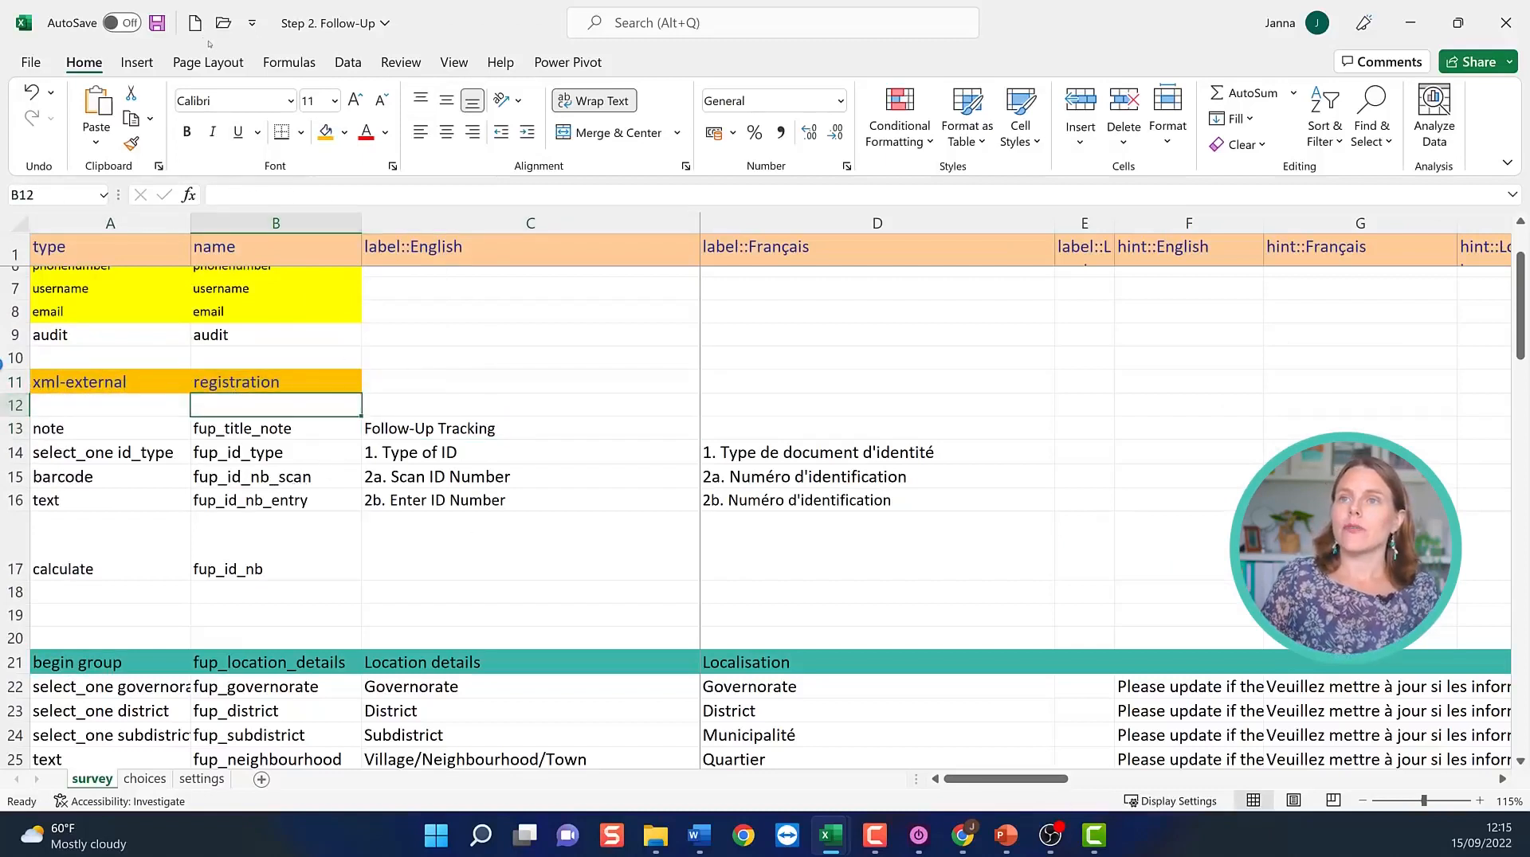
Save the workbook, then pick Step 1. Registration for import named 'registration' in Follow-Up settings.
{"action": "left_click", "coordinate": [157, 22]}
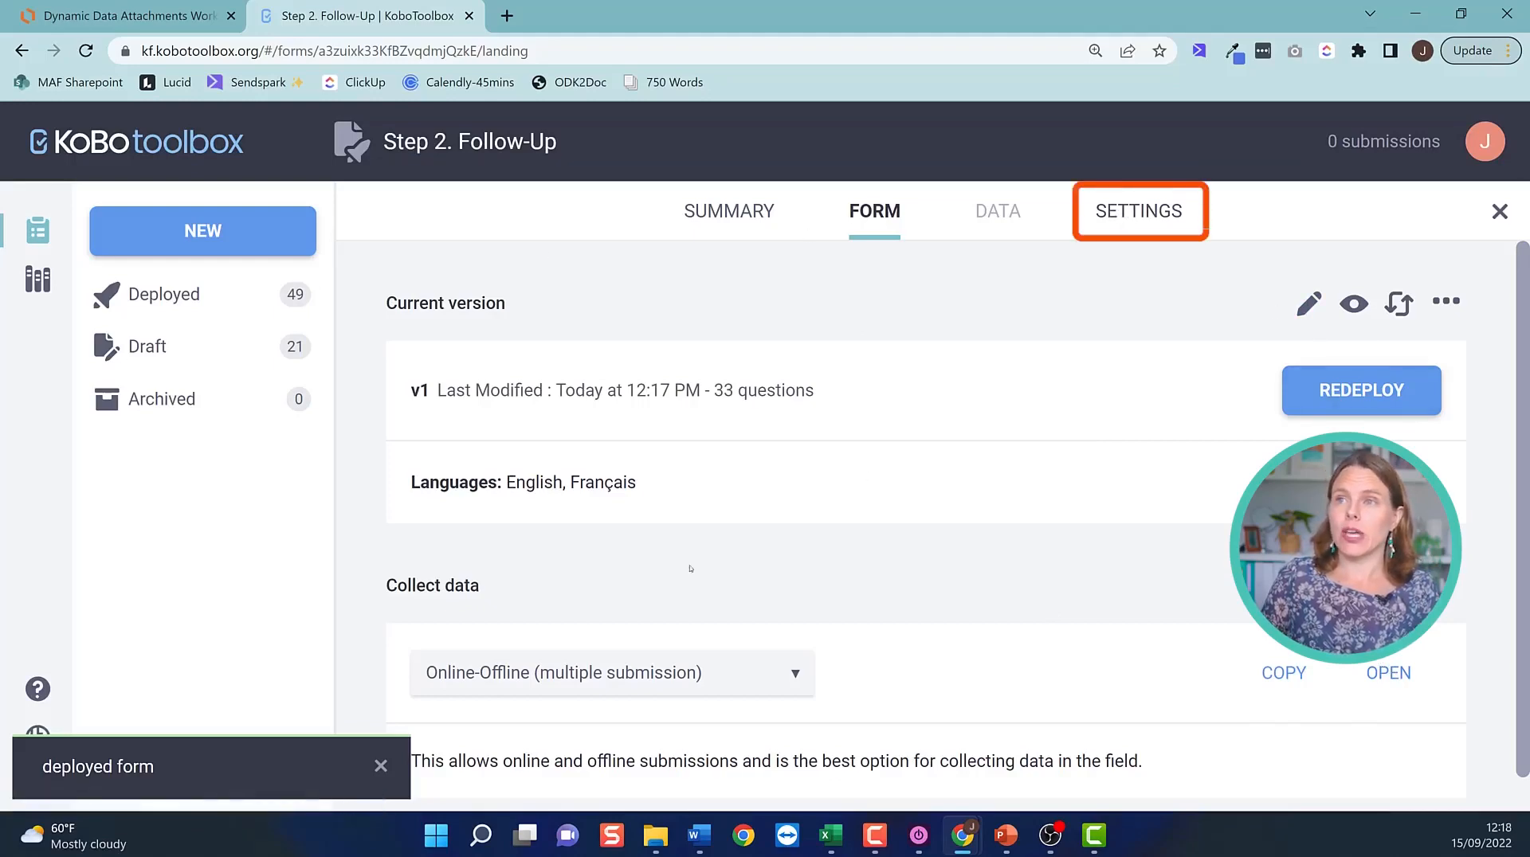
{"action": "left_click", "coordinate": [1166, 208]}
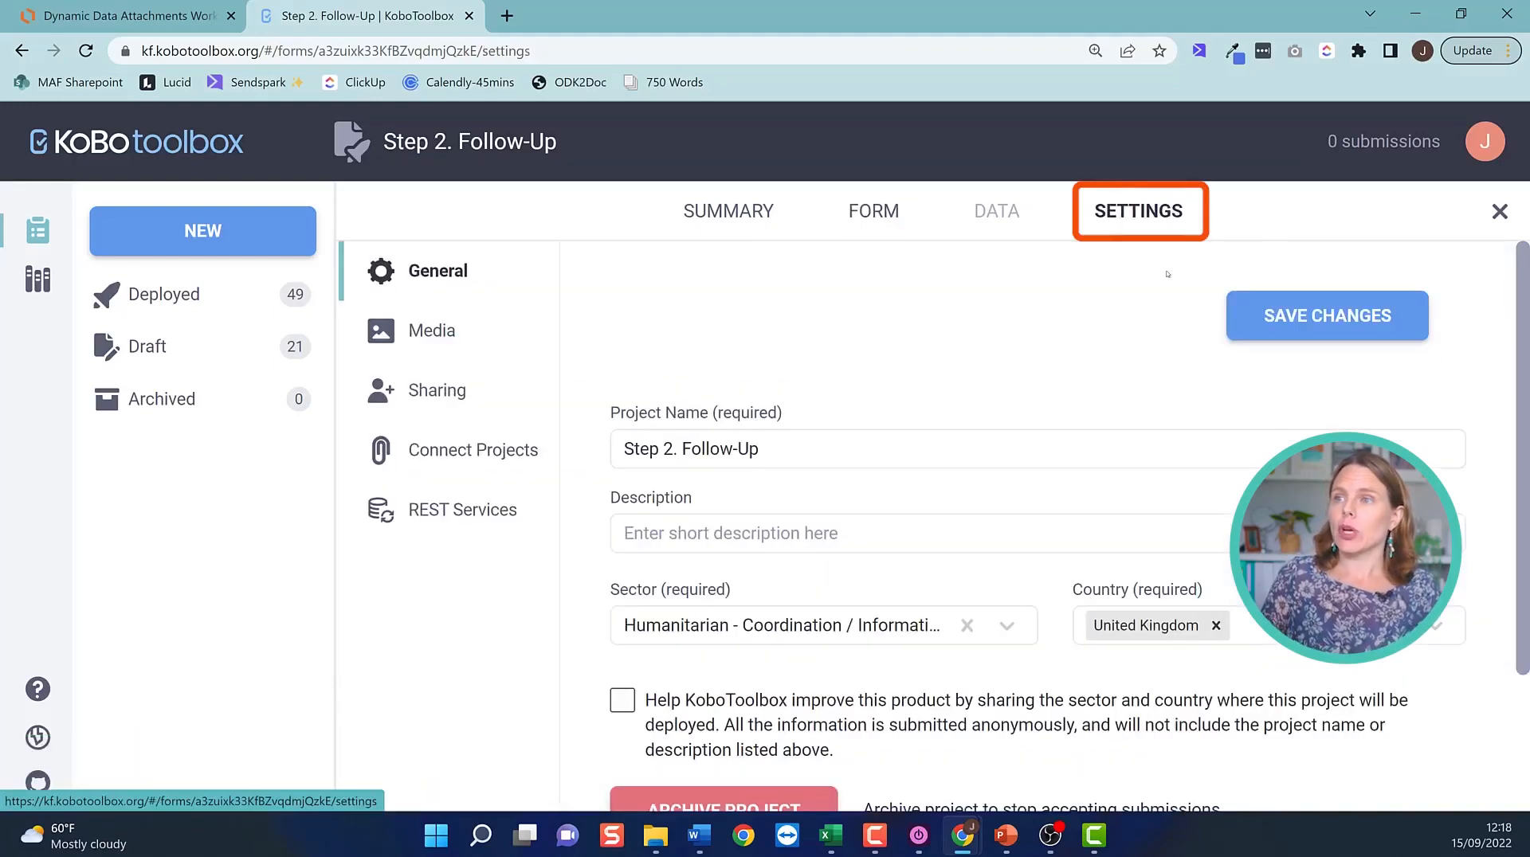
{"action": "left_click", "coordinate": [502, 457]}
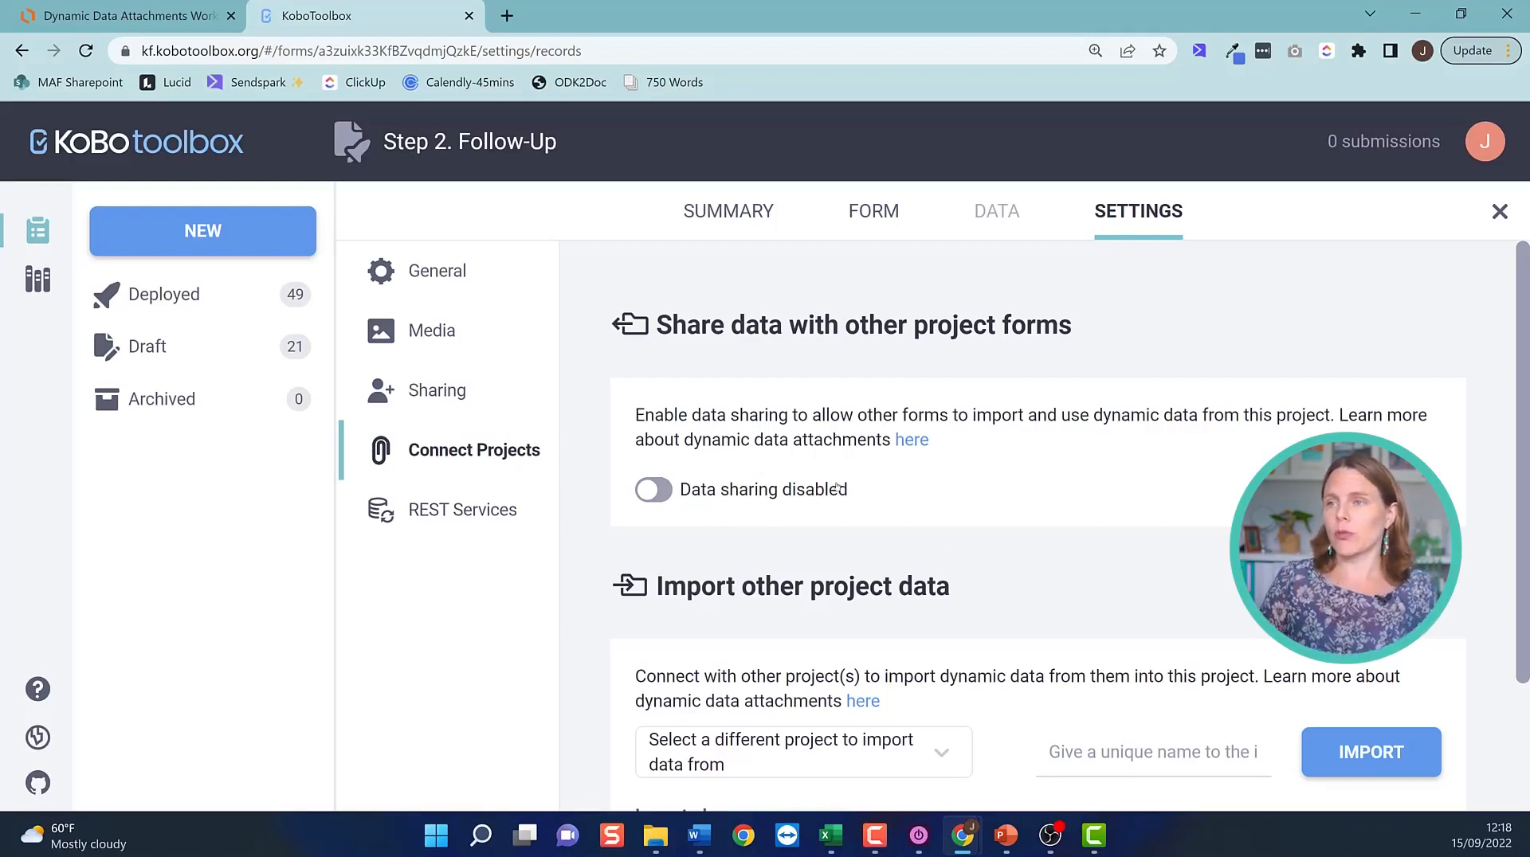
{"action": "scroll", "coordinate": [837, 486], "scroll_direction": "down", "scroll_amount": 2}
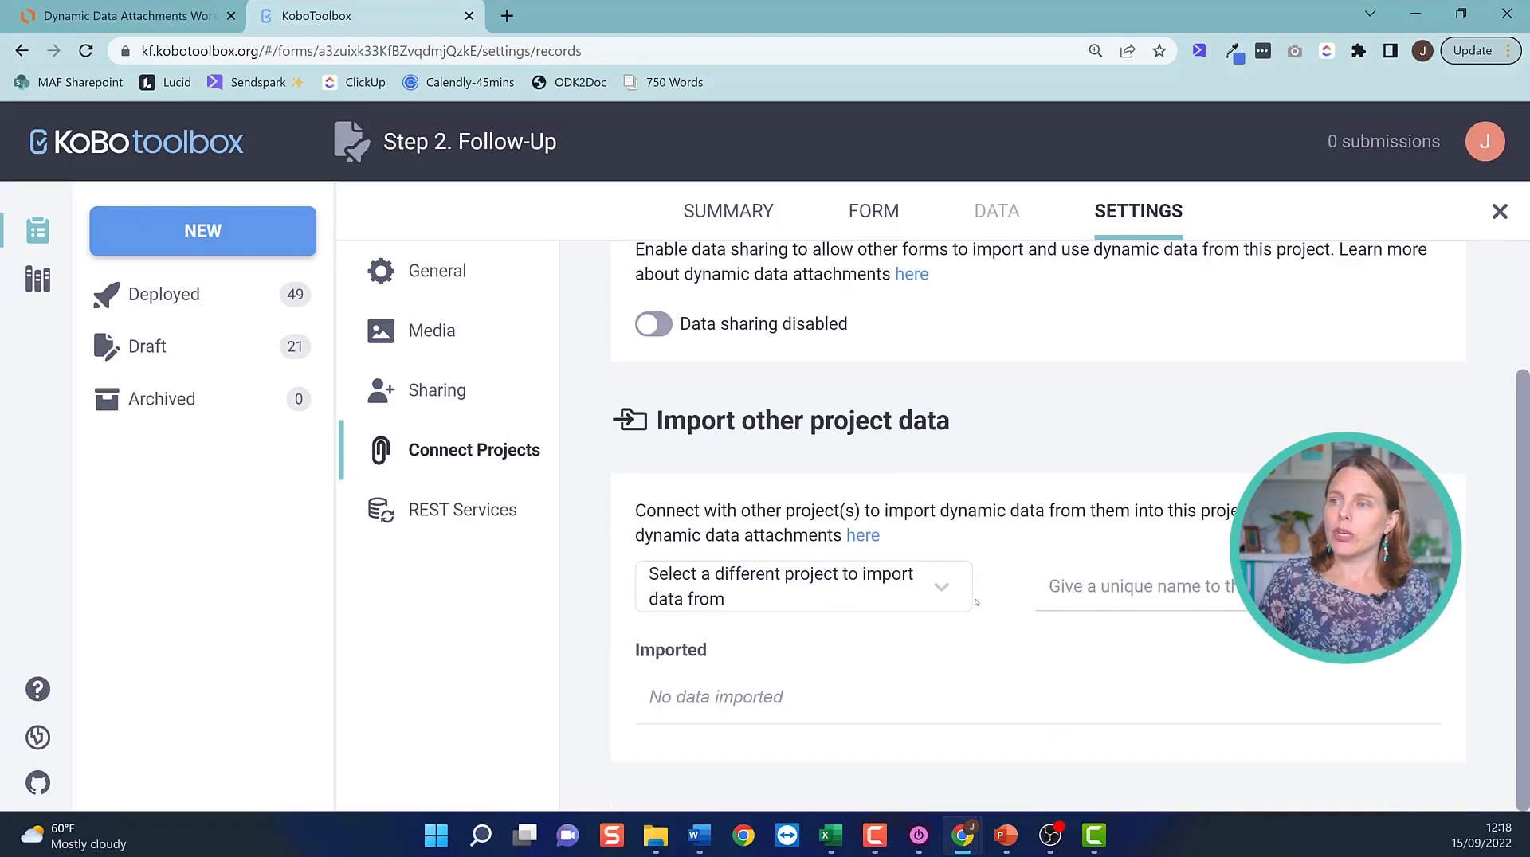
{"action": "left_click", "coordinate": [936, 587]}
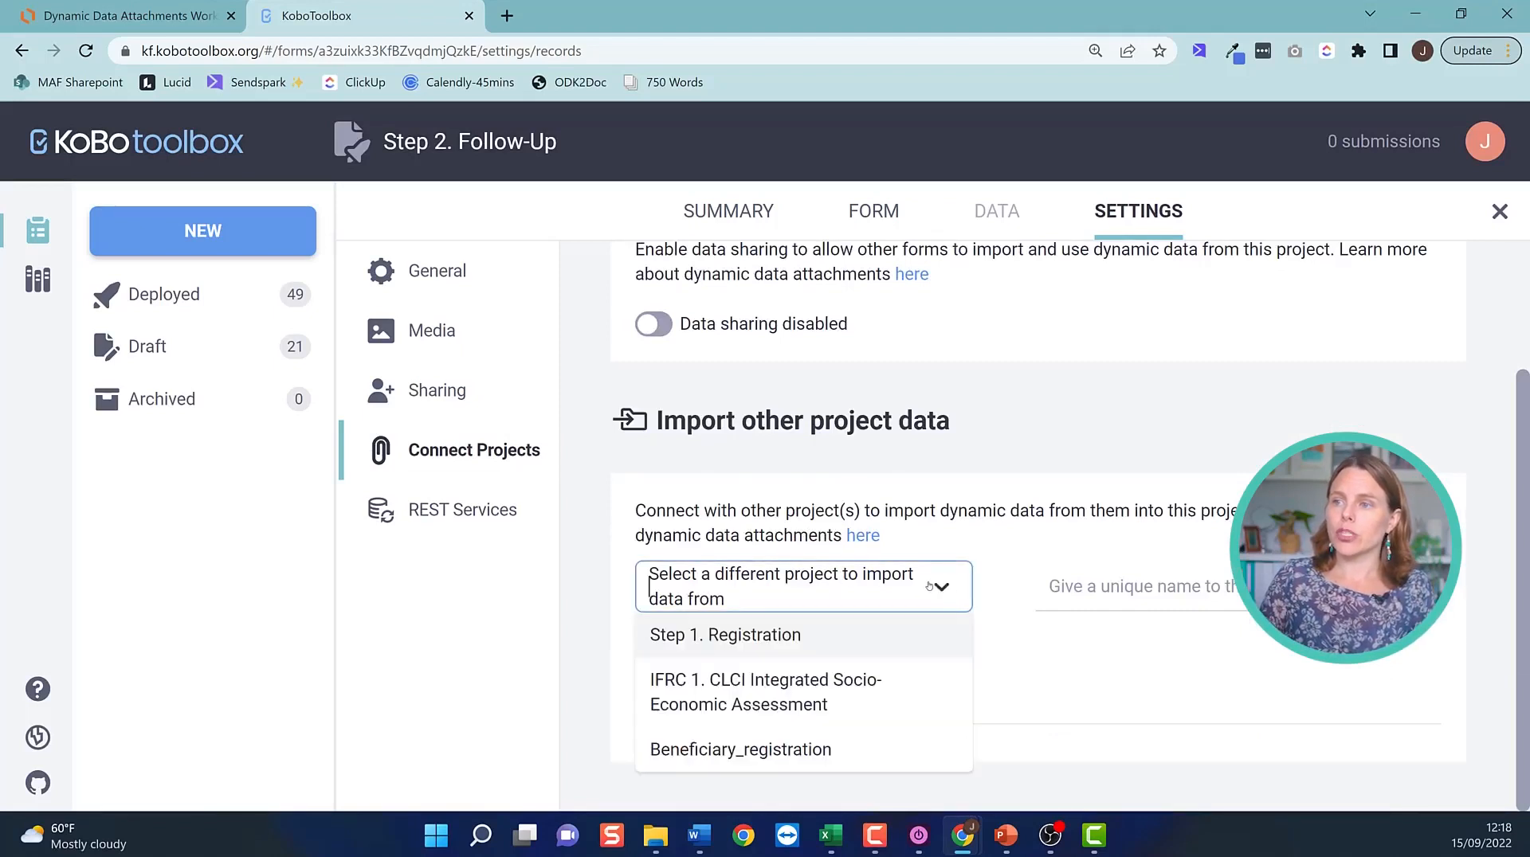
{"action": "left_click", "coordinate": [757, 638]}
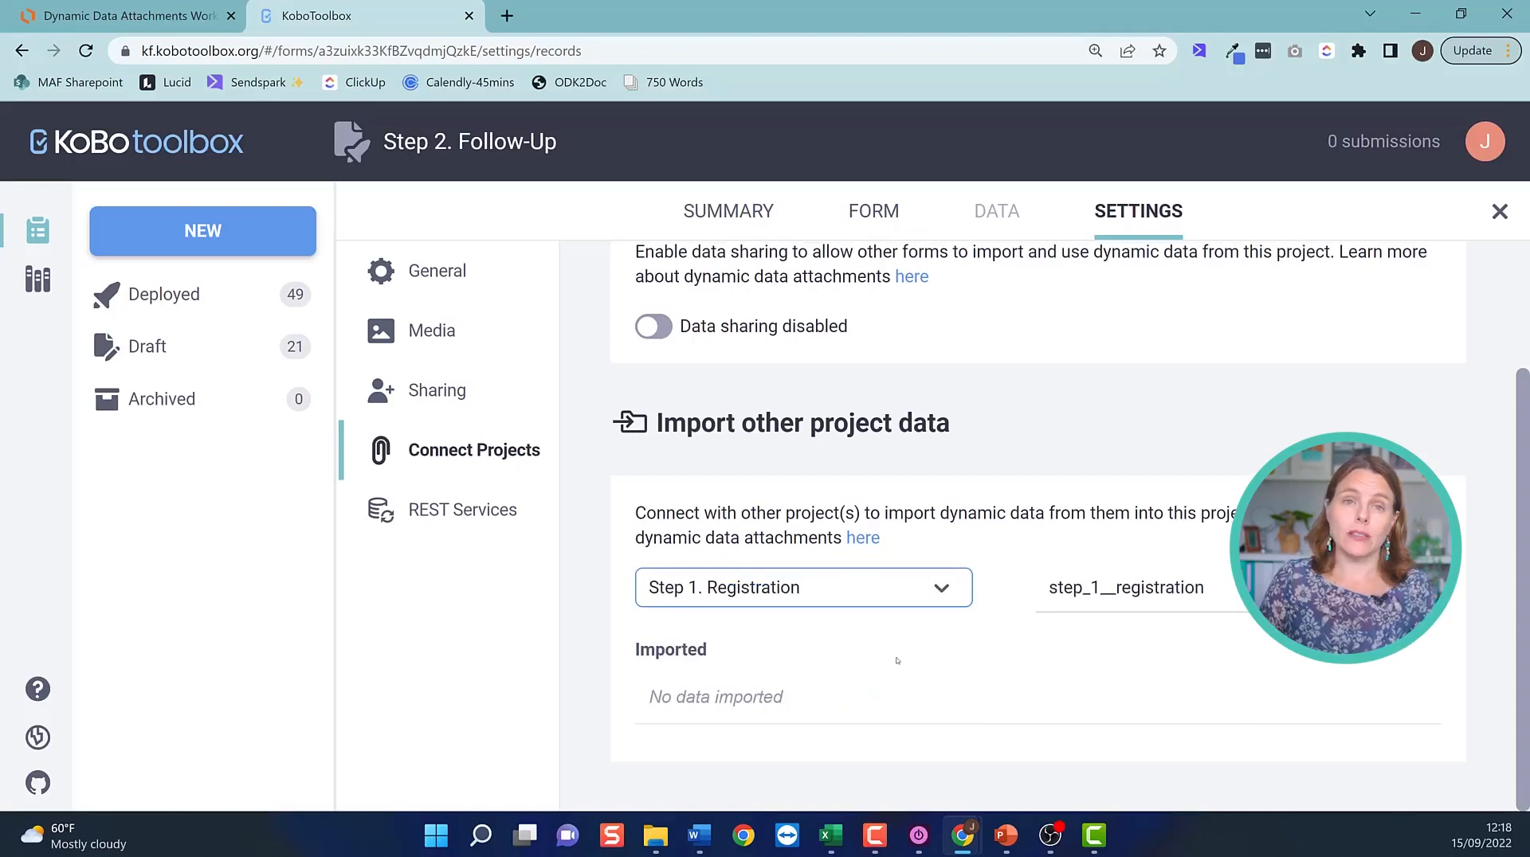
{"action": "left_click_drag", "start_coordinate": [1208, 588], "coordinate": [1030, 589]}
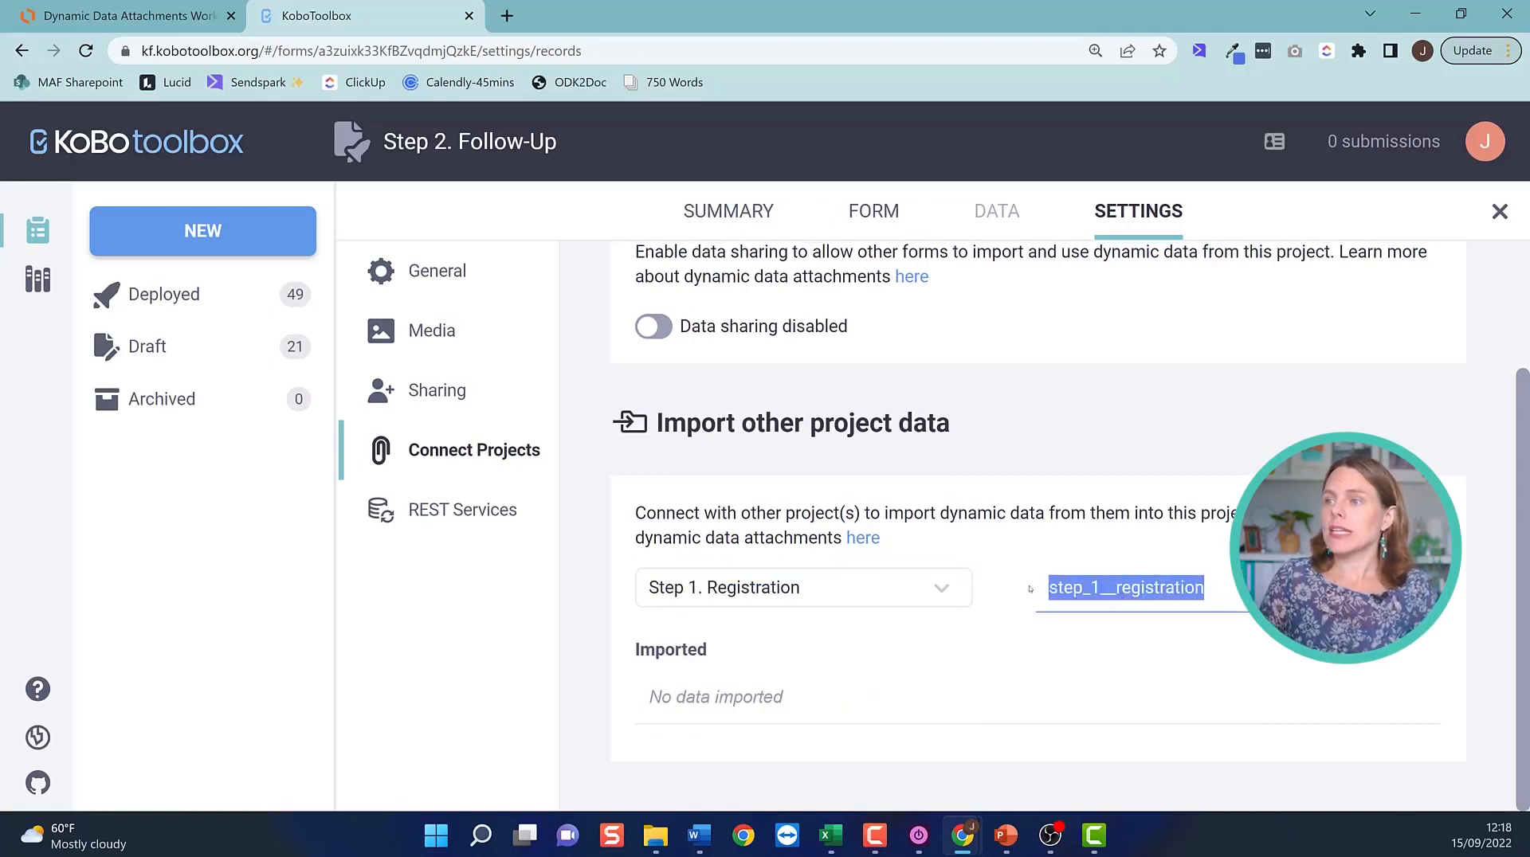
{"action": "type", "text": "registration"}
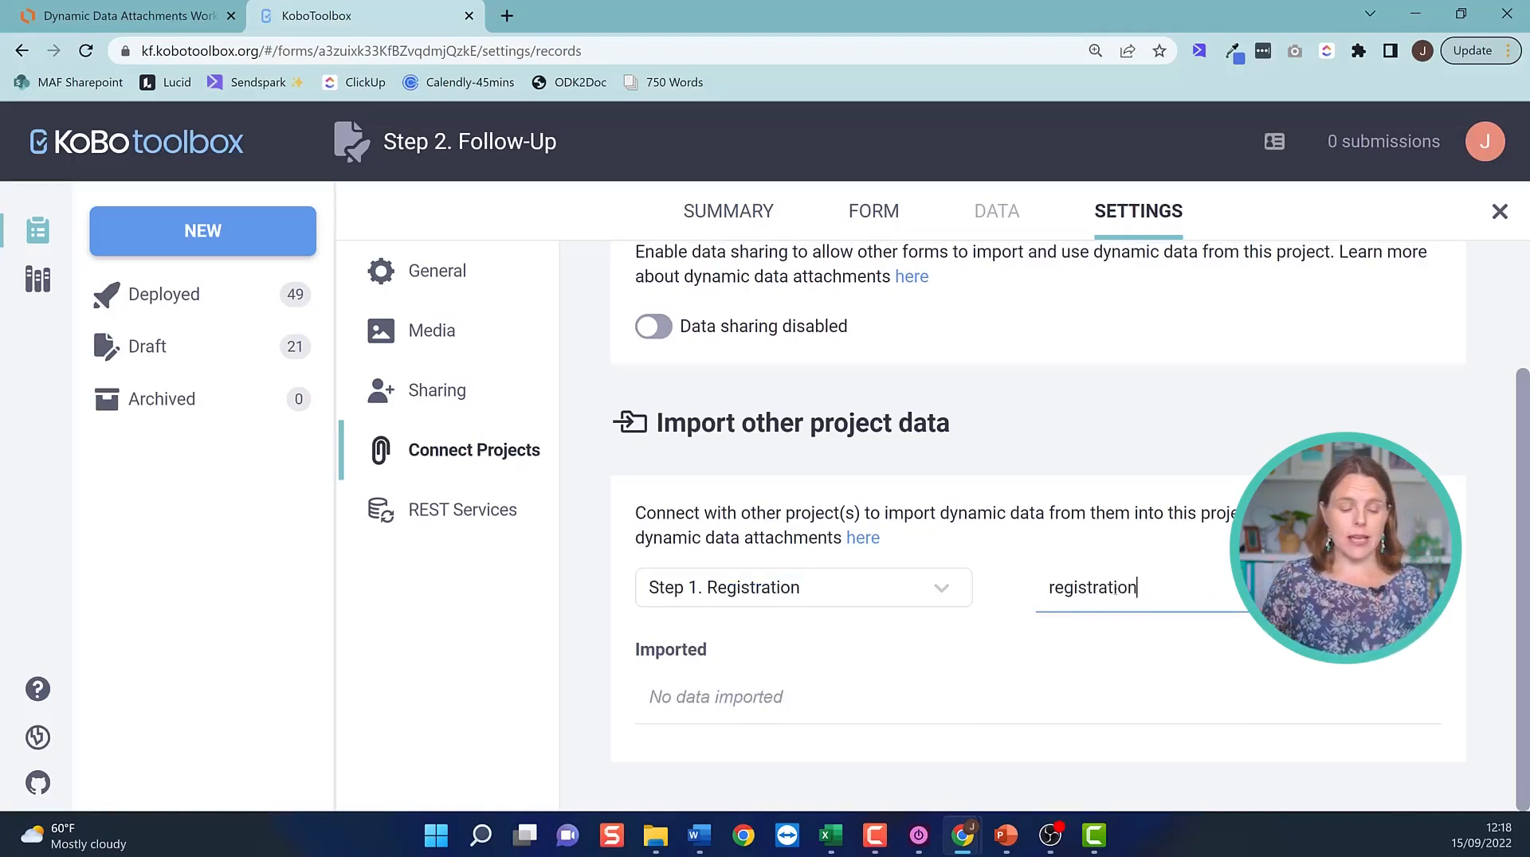
{"action": "key", "text": "Tab"}
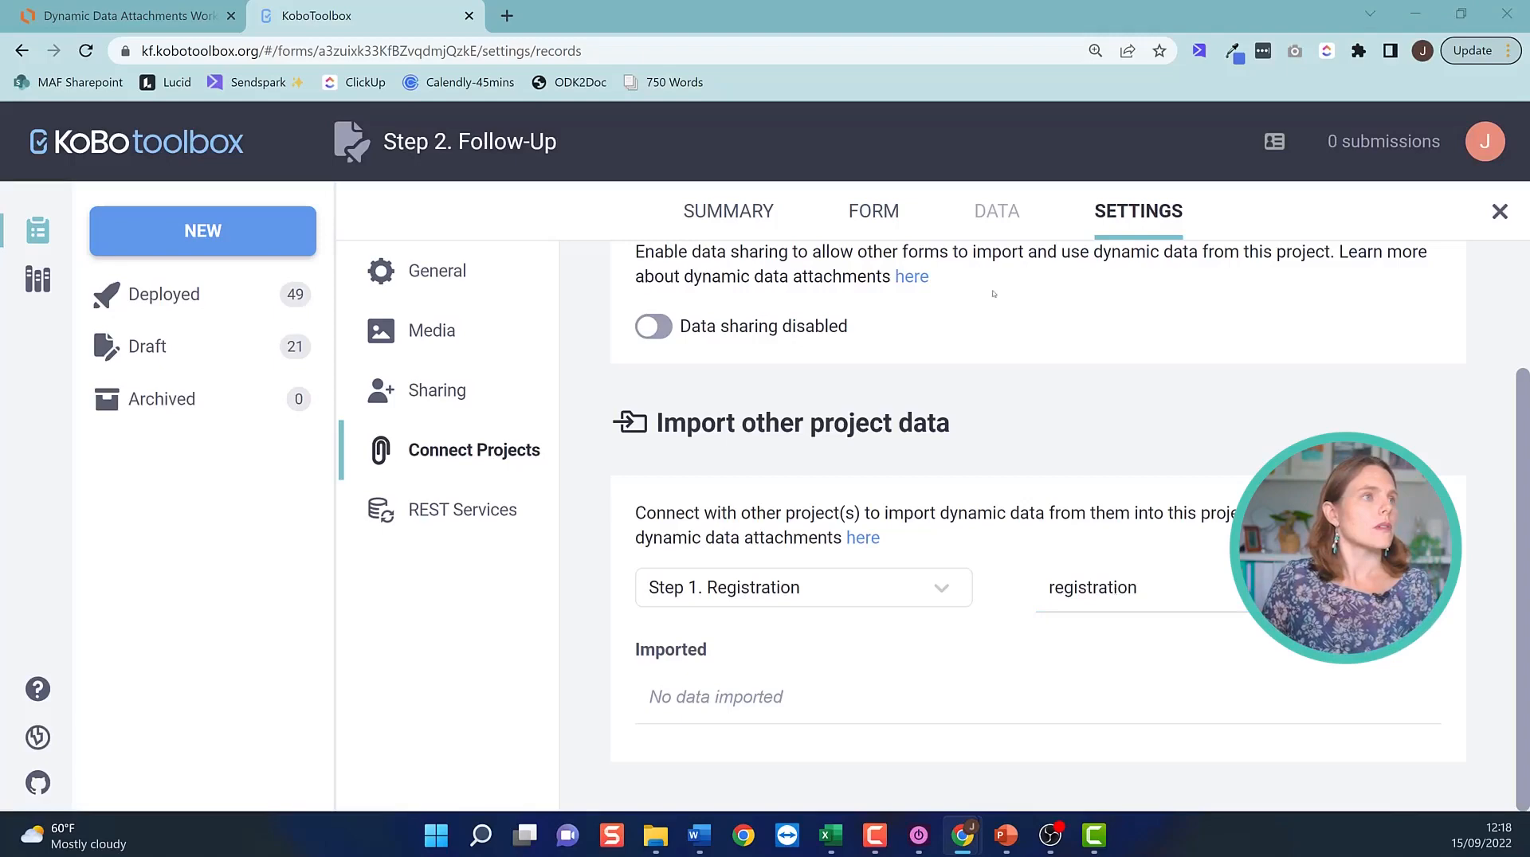
Check the import name against the 'registration' name in Excel cell B11.
{"action": "key", "text": "alt+Tab"}
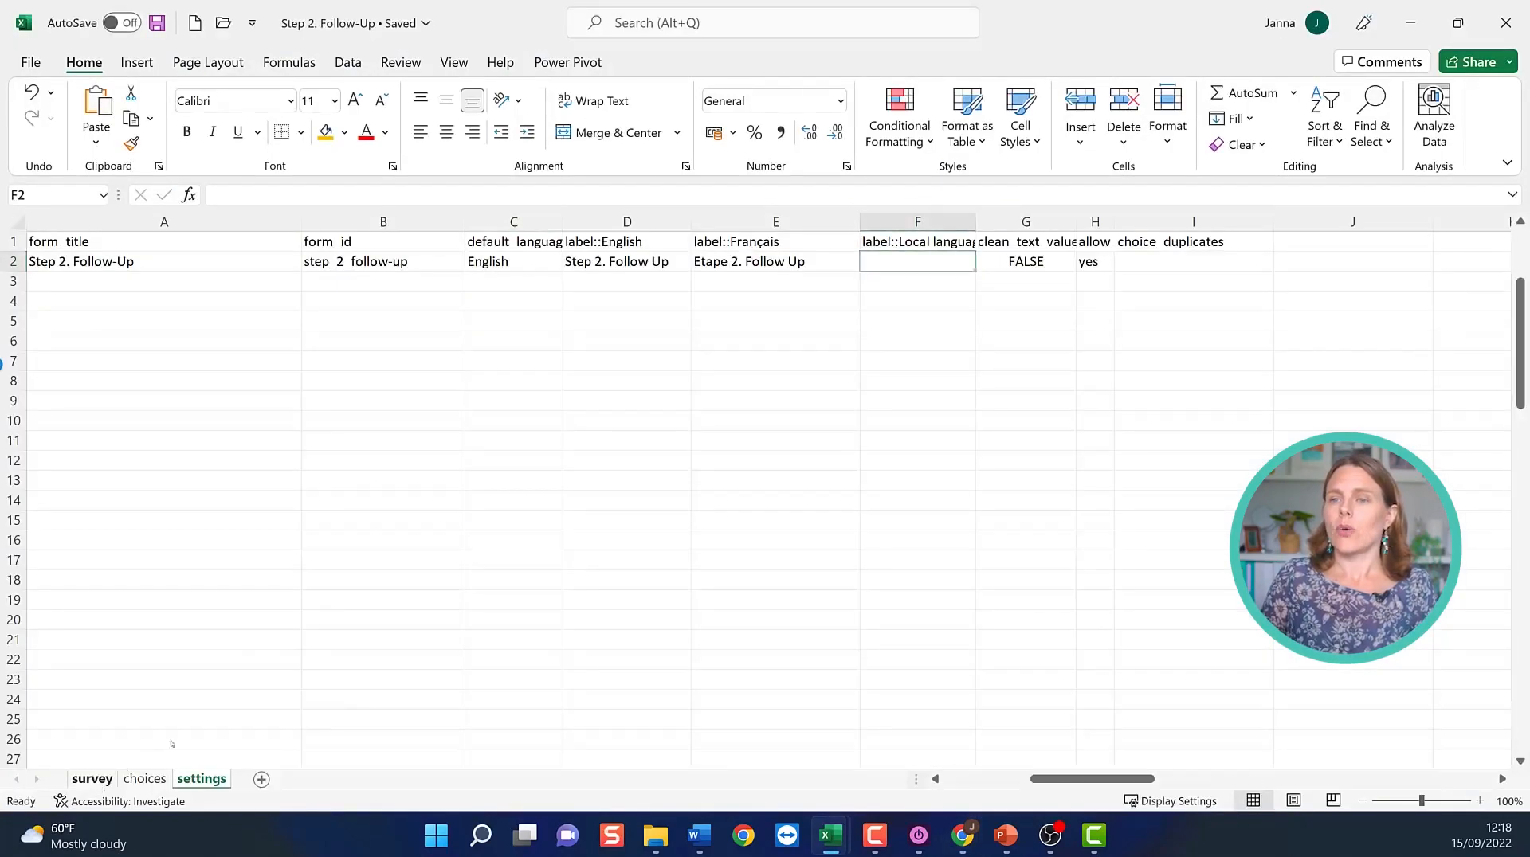
{"action": "left_click", "coordinate": [96, 781]}
{"action": "left_click_drag", "start_coordinate": [52, 302], "coordinate": [249, 303]}
{"action": "left_click", "coordinate": [251, 302]}
{"action": "key", "text": "alt+Tab"}
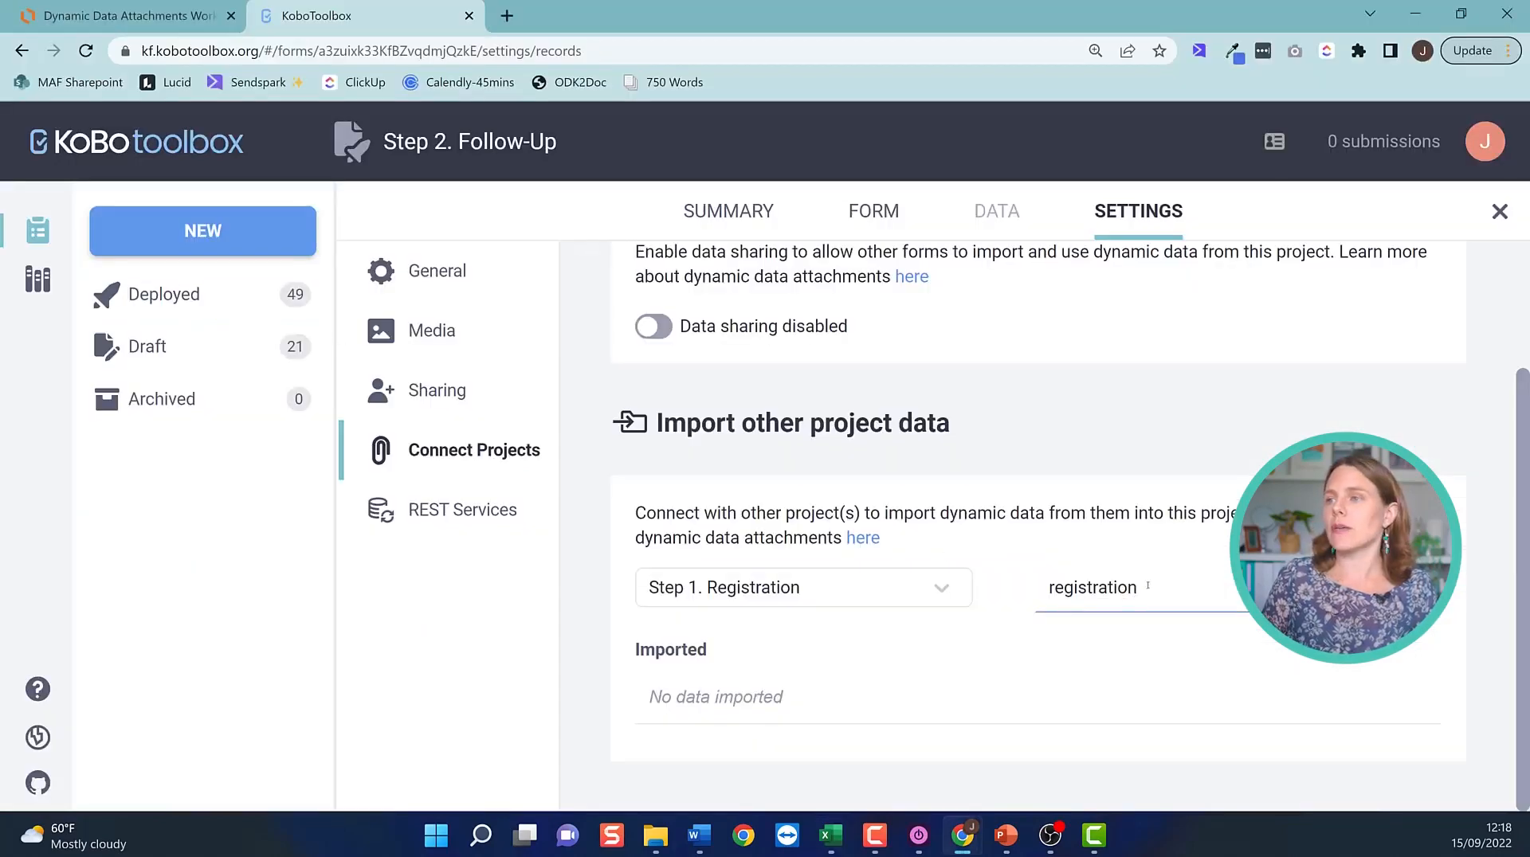
{"action": "left_click_drag", "start_coordinate": [1147, 586], "coordinate": [1045, 573]}
Import all Step 1. Registration questions under the name 'registration' and accept.
{"action": "left_click", "coordinate": [1388, 588]}
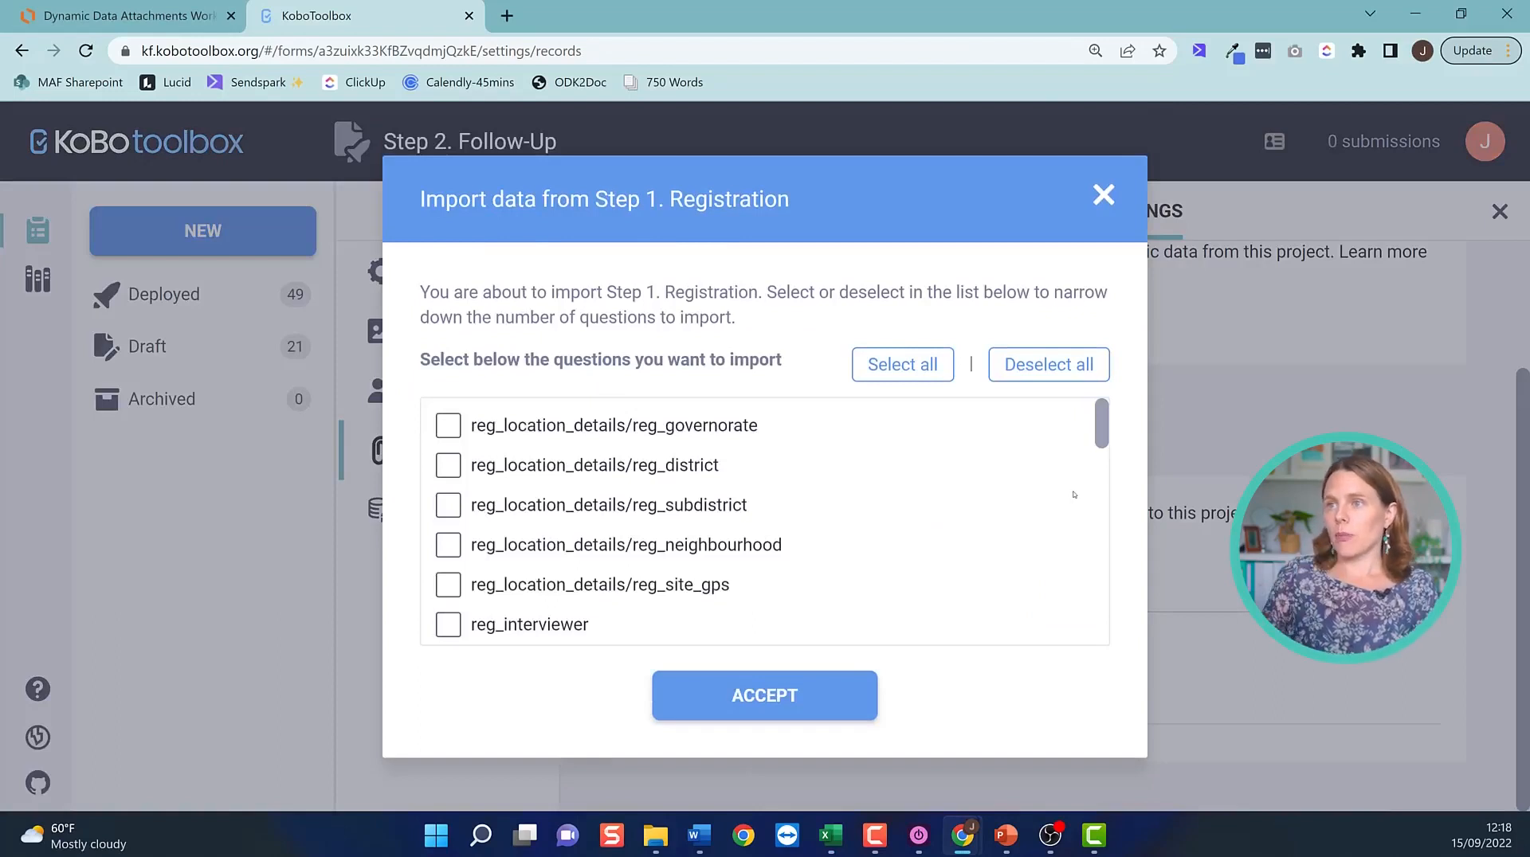
{"action": "left_click", "coordinate": [903, 365]}
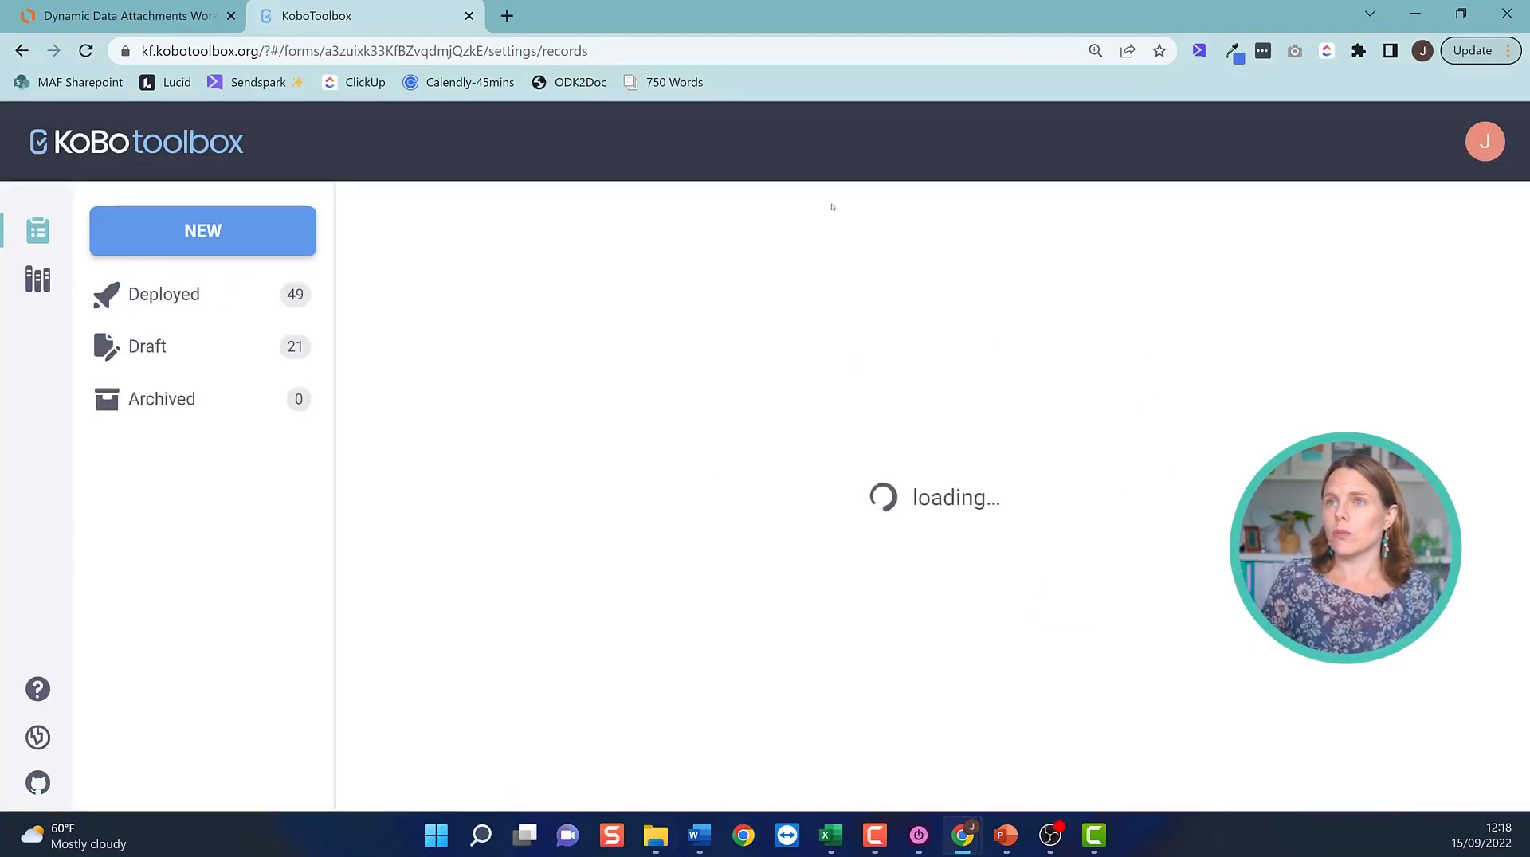
{"action": "scroll", "coordinate": [949, 615], "scroll_direction": "down", "scroll_amount": 3}
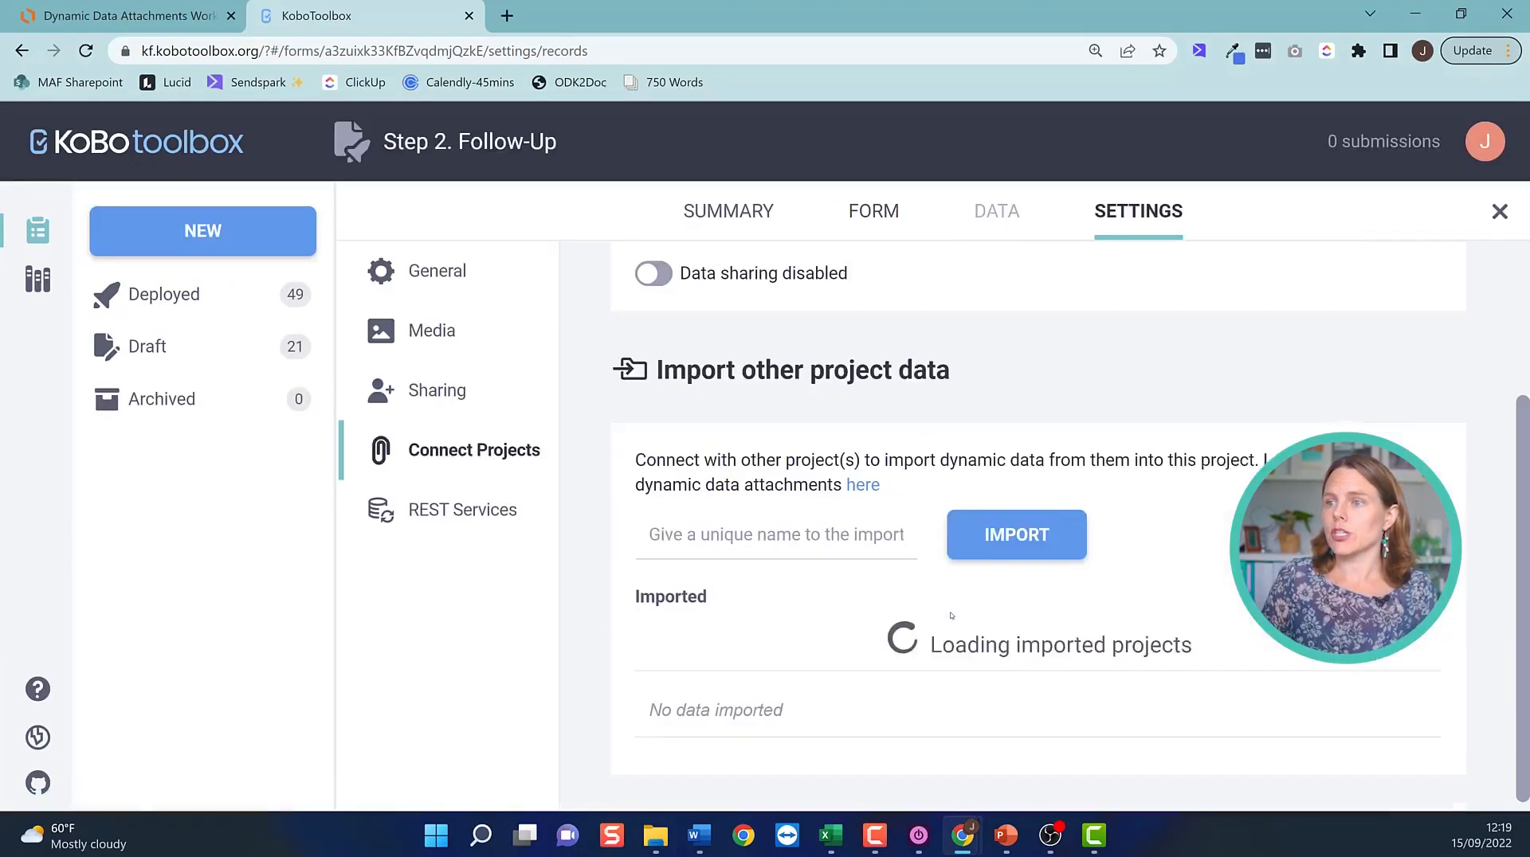
{"action": "left_click", "coordinate": [942, 587]}
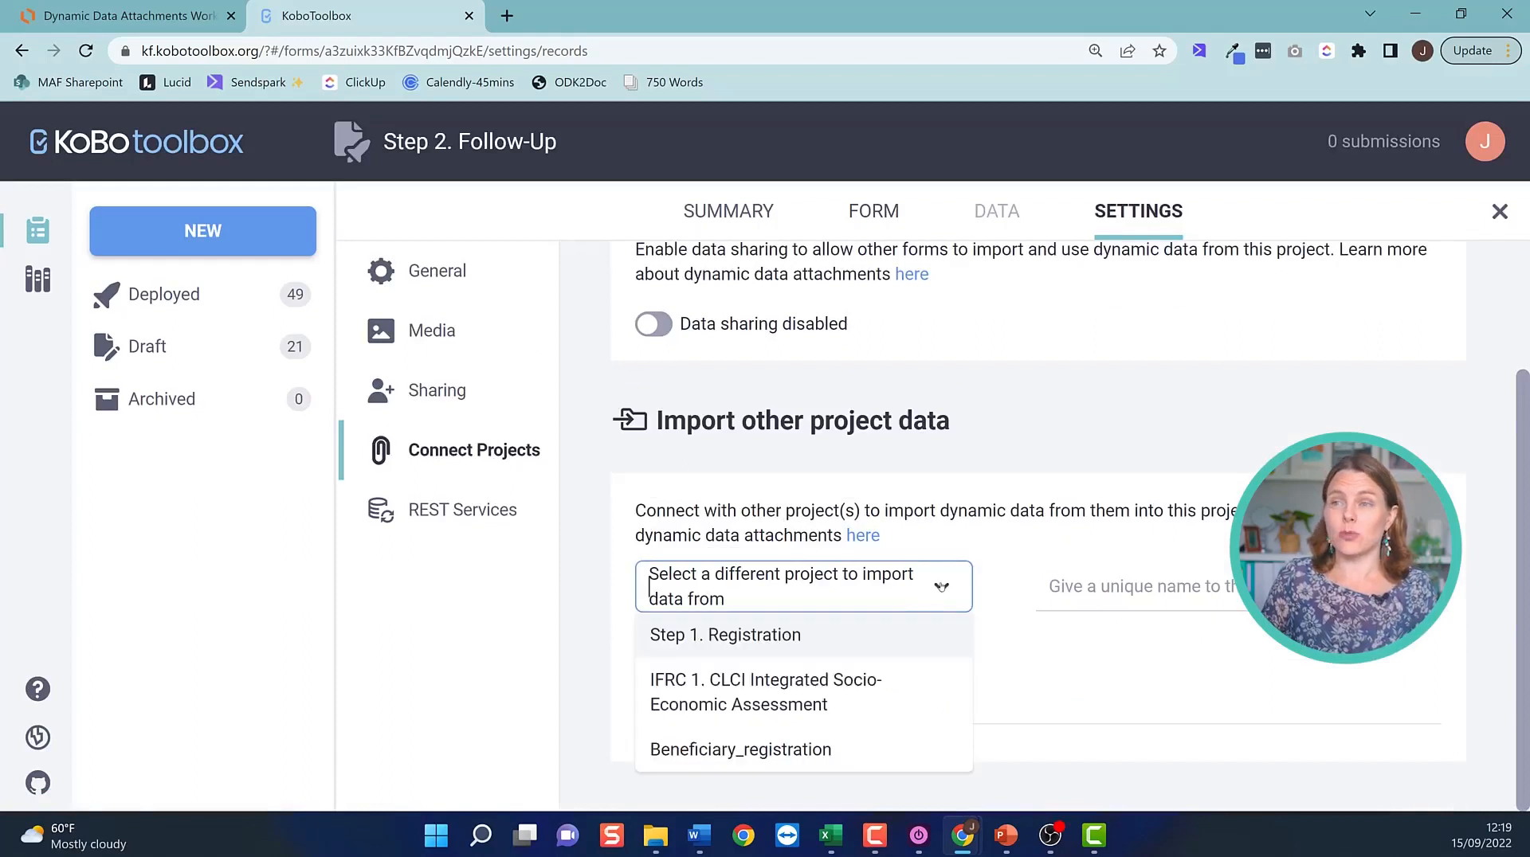
{"action": "left_click", "coordinate": [884, 630]}
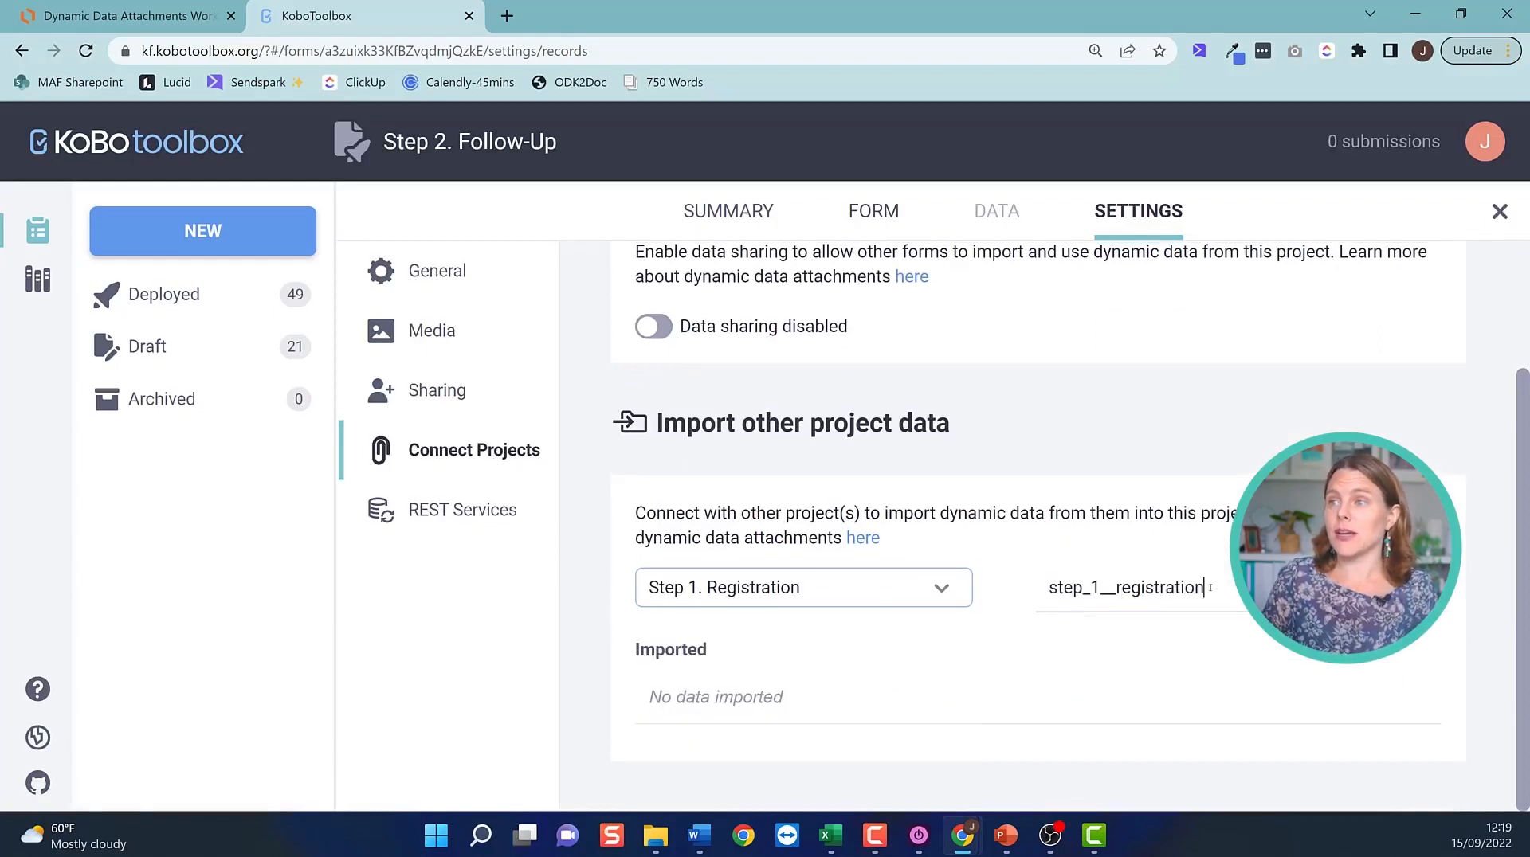
{"action": "left_click_drag", "start_coordinate": [1203, 588], "coordinate": [1038, 579]}
{"action": "type", "text": "regis"}
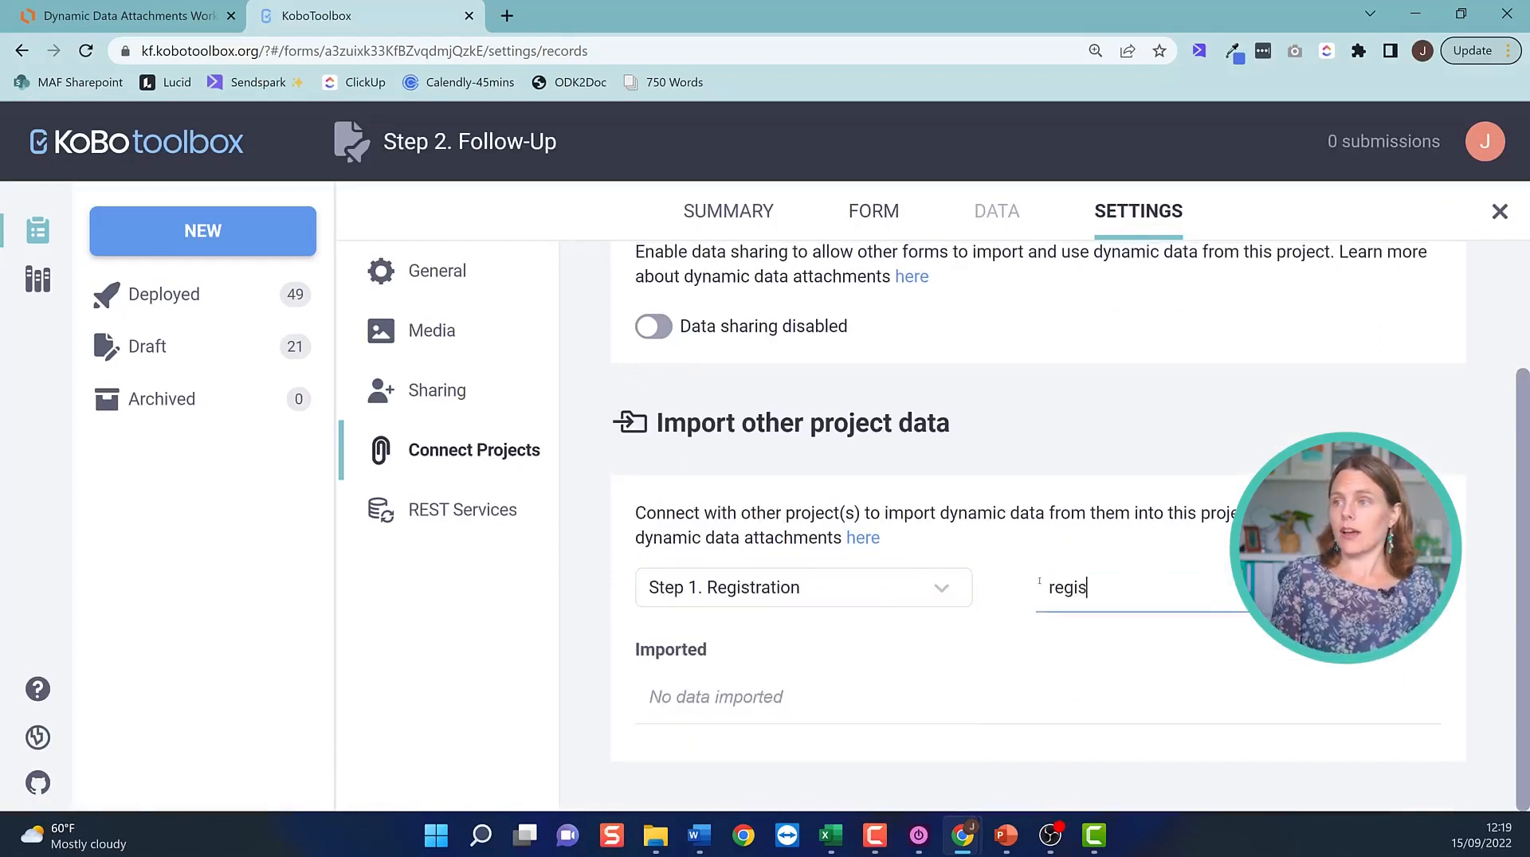
{"action": "type", "text": "tration"}
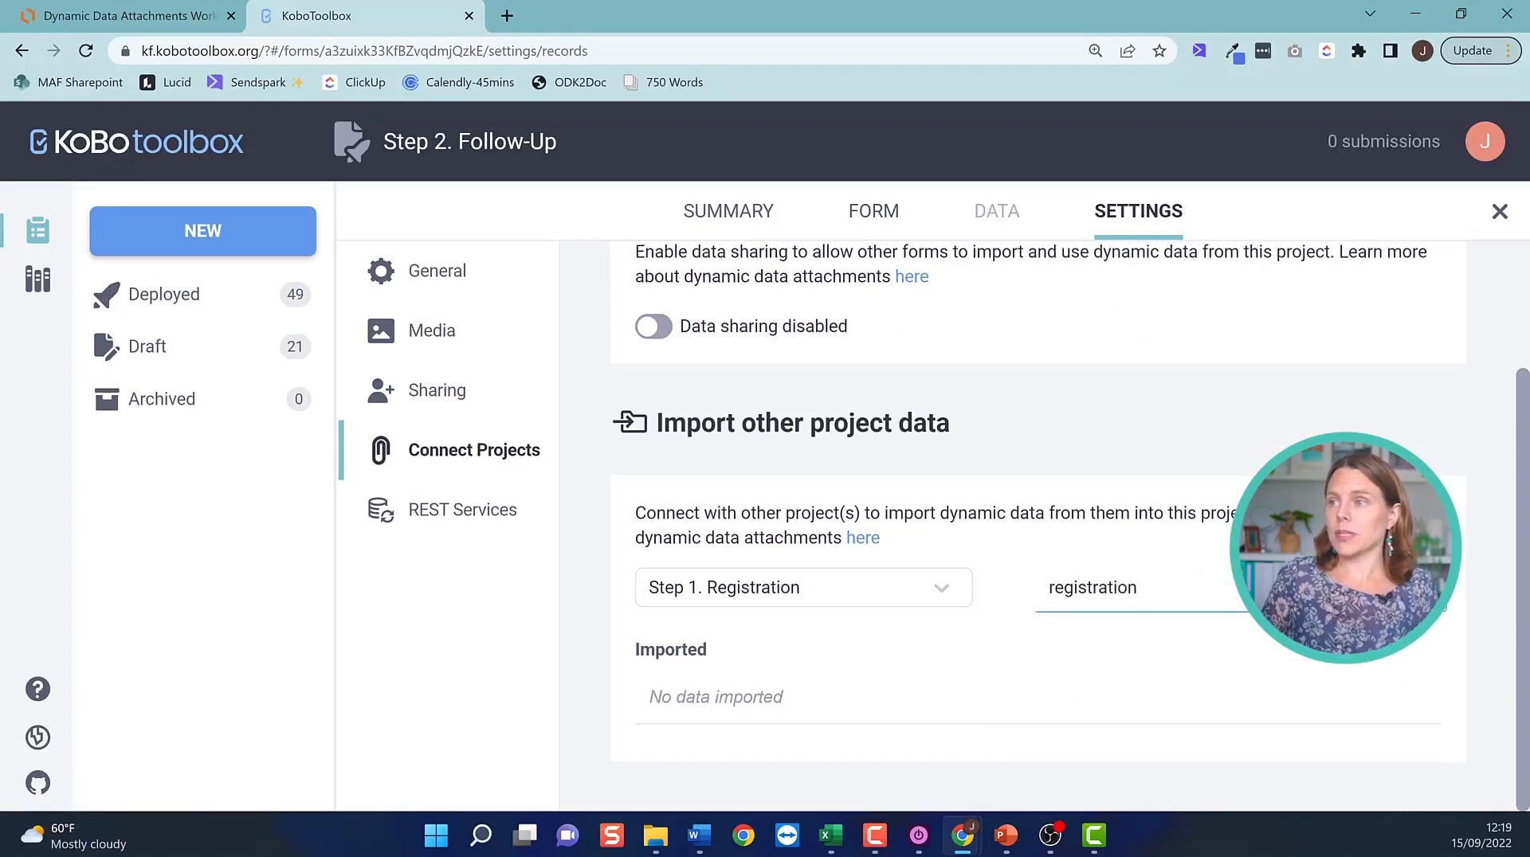
{"action": "key", "text": "Return"}
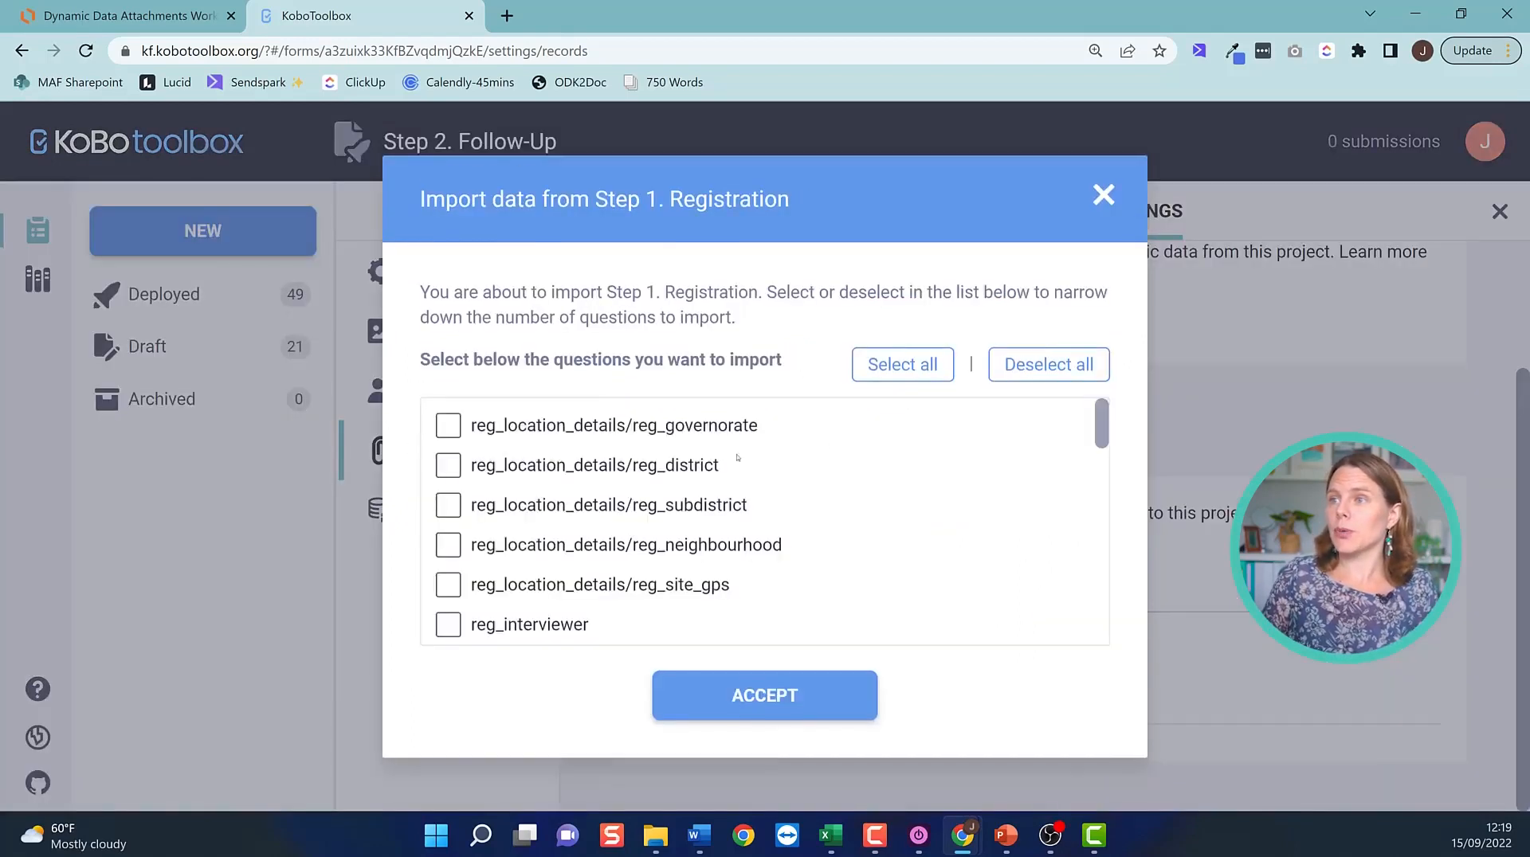
{"action": "left_click", "coordinate": [785, 694]}
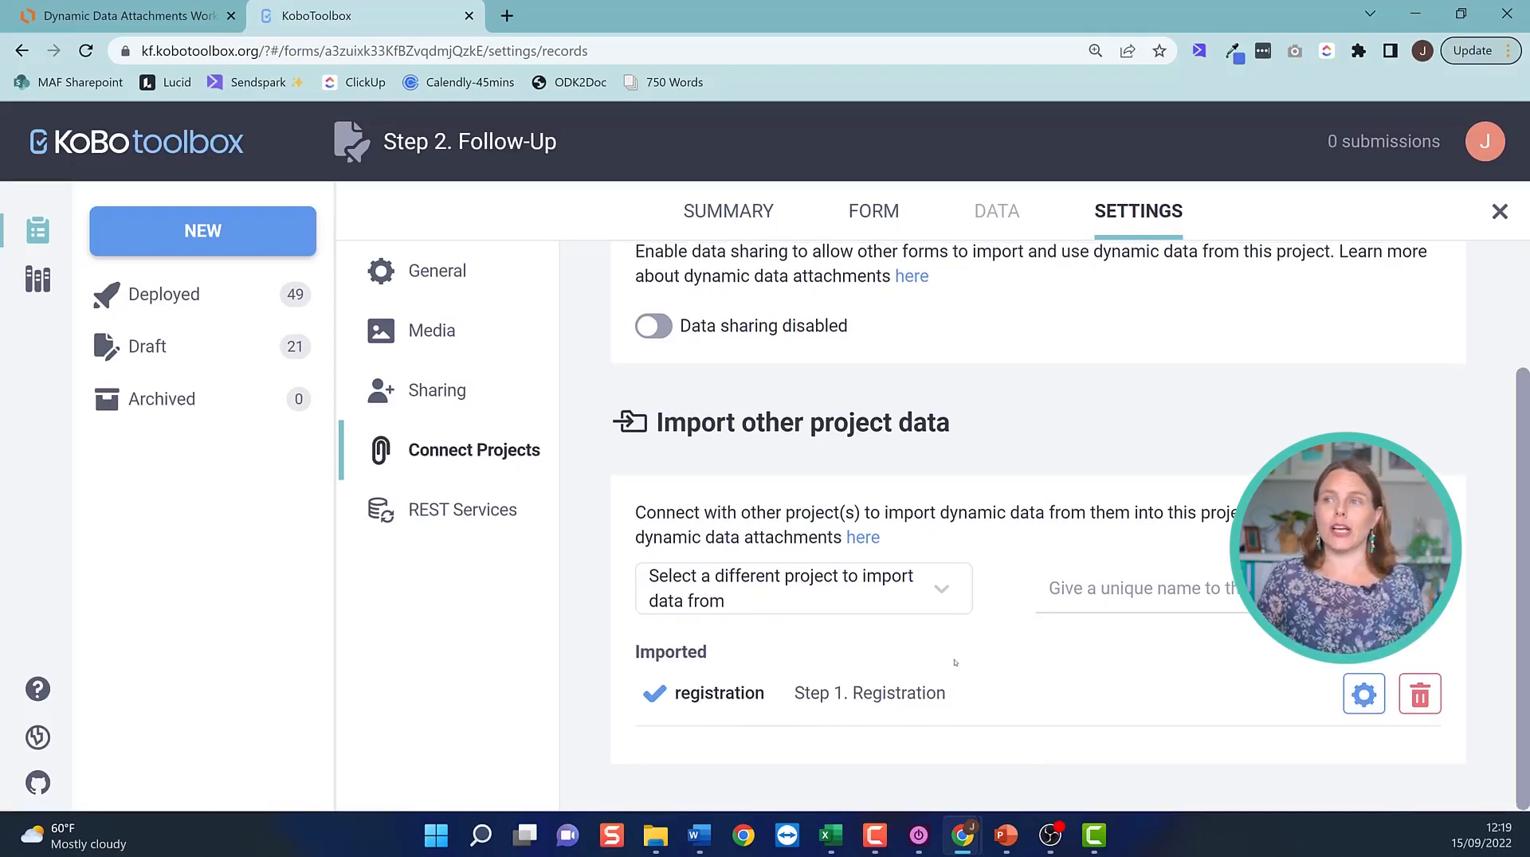
Open the Step 2. Follow-Up project's form page showing version v1 with 33 questions.
{"action": "scroll", "coordinate": [891, 708], "scroll_direction": "up", "scroll_amount": 3}
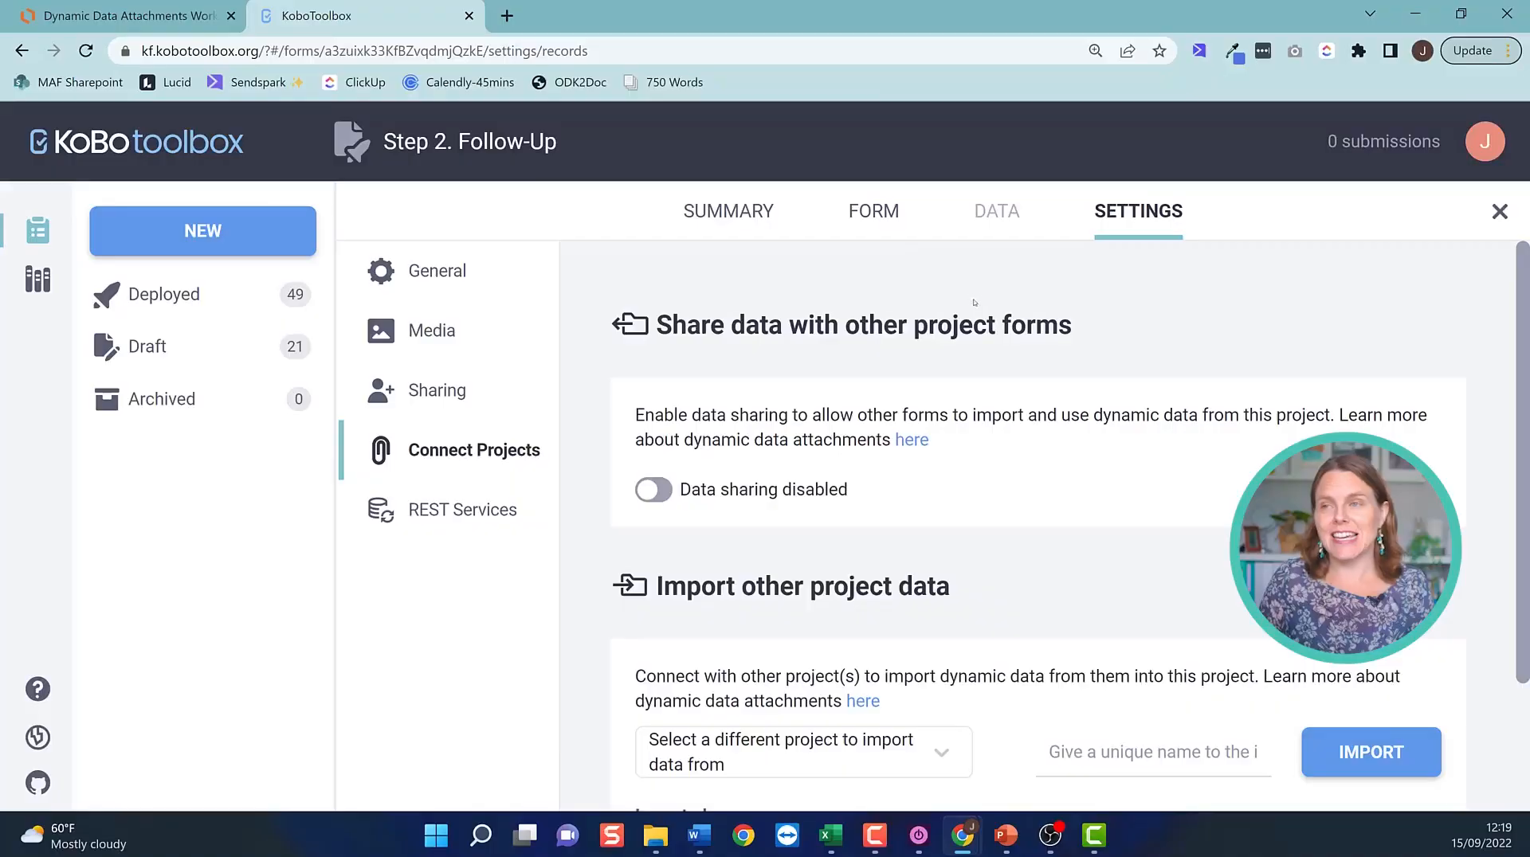
{"action": "left_click", "coordinate": [883, 219]}
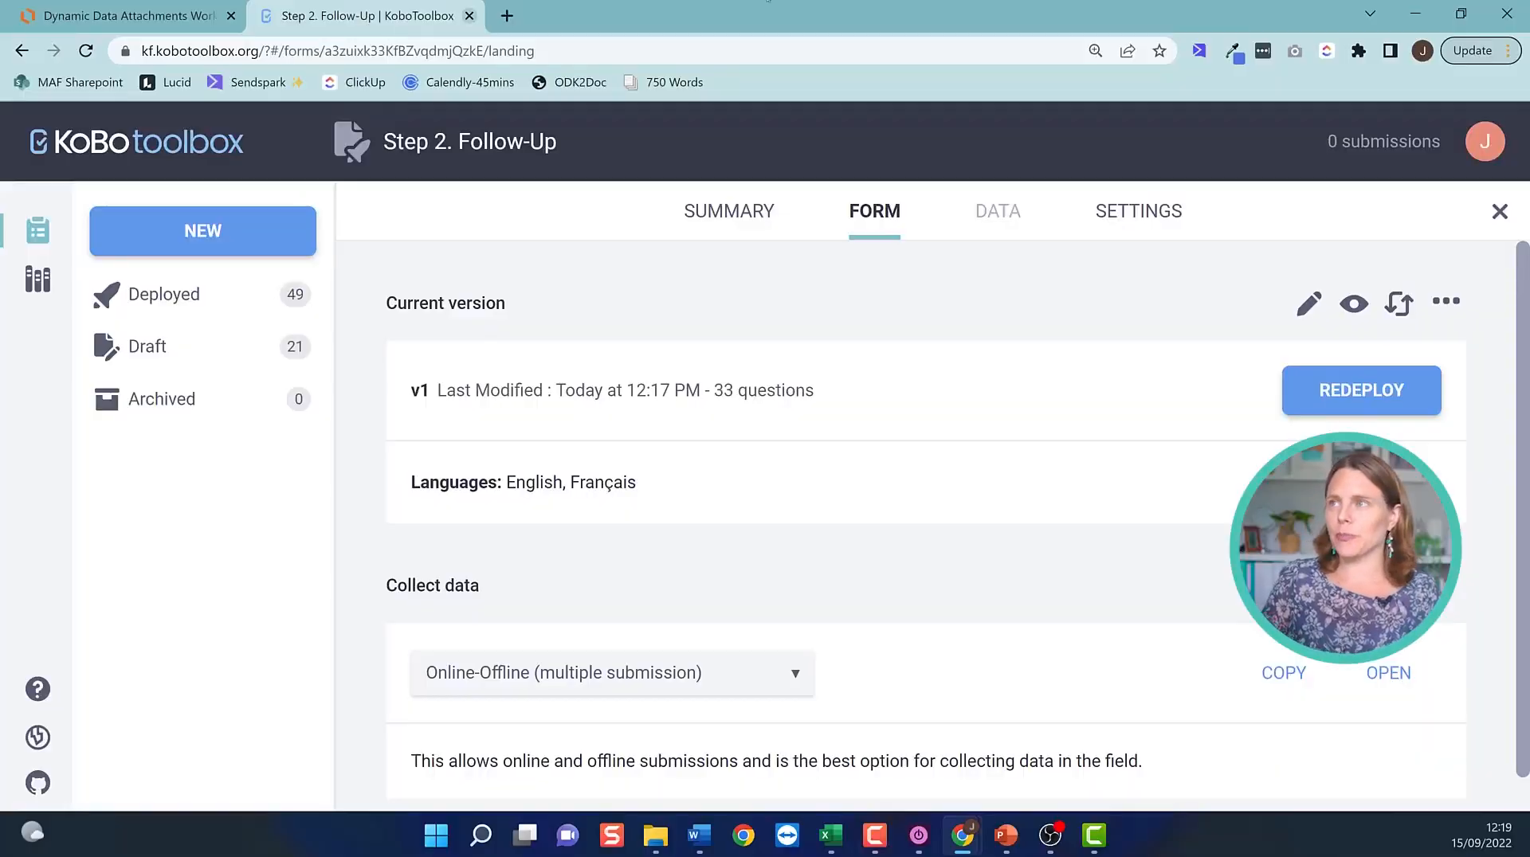
{"action": "left_click", "coordinate": [1407, 5]}
Save the Step 2. Follow-Up XLSForm workbook in Excel and reach the Save As page.
{"action": "left_click", "coordinate": [829, 378]}
{"action": "left_click", "coordinate": [642, 417]}
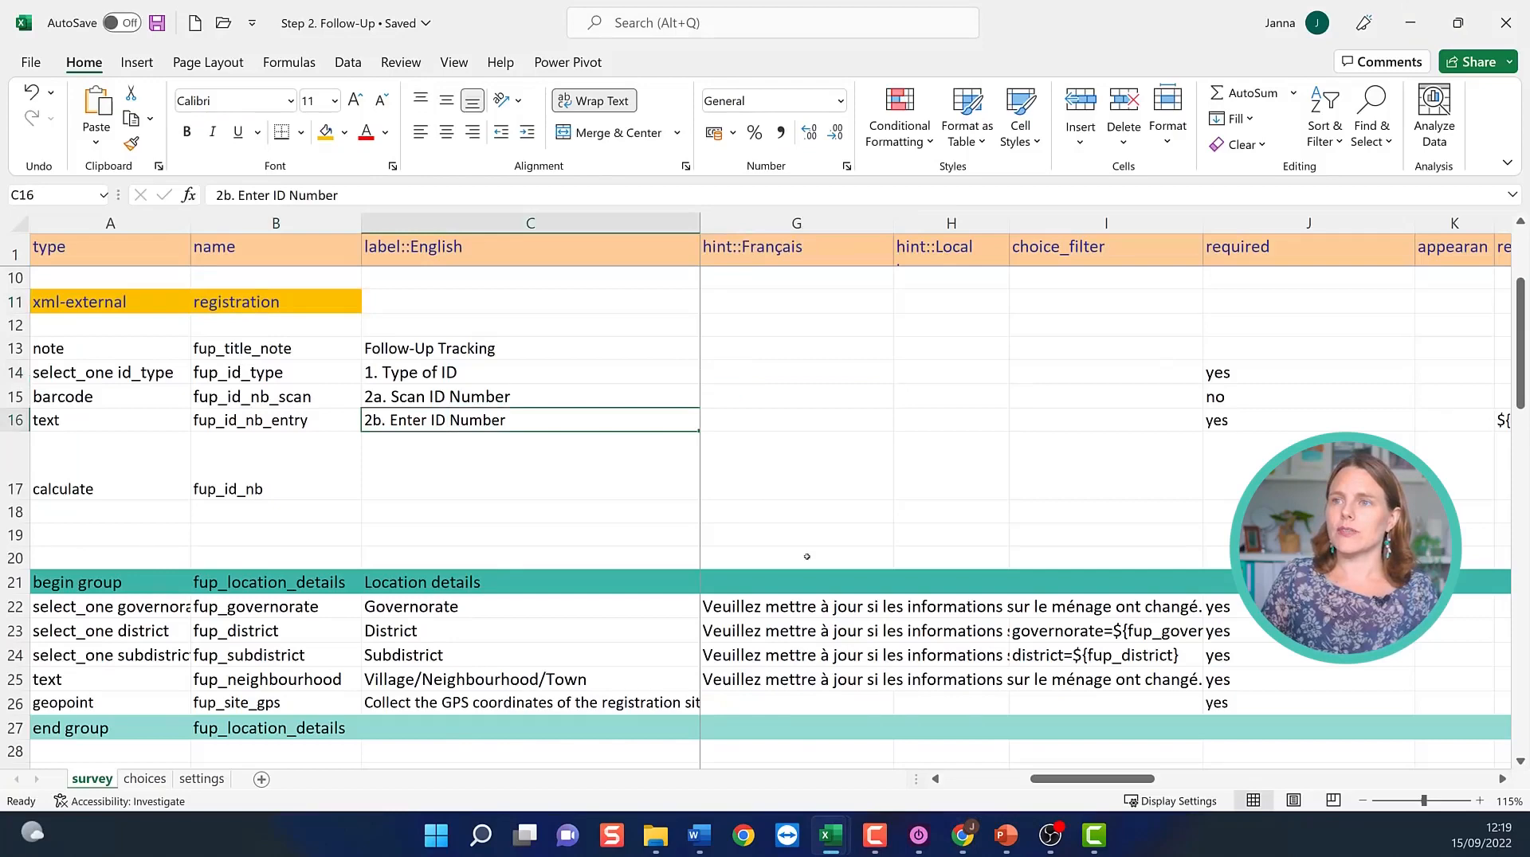
{"action": "scroll", "coordinate": [805, 557], "scroll_direction": "up", "scroll_amount": 2}
{"action": "left_click", "coordinate": [157, 22]}
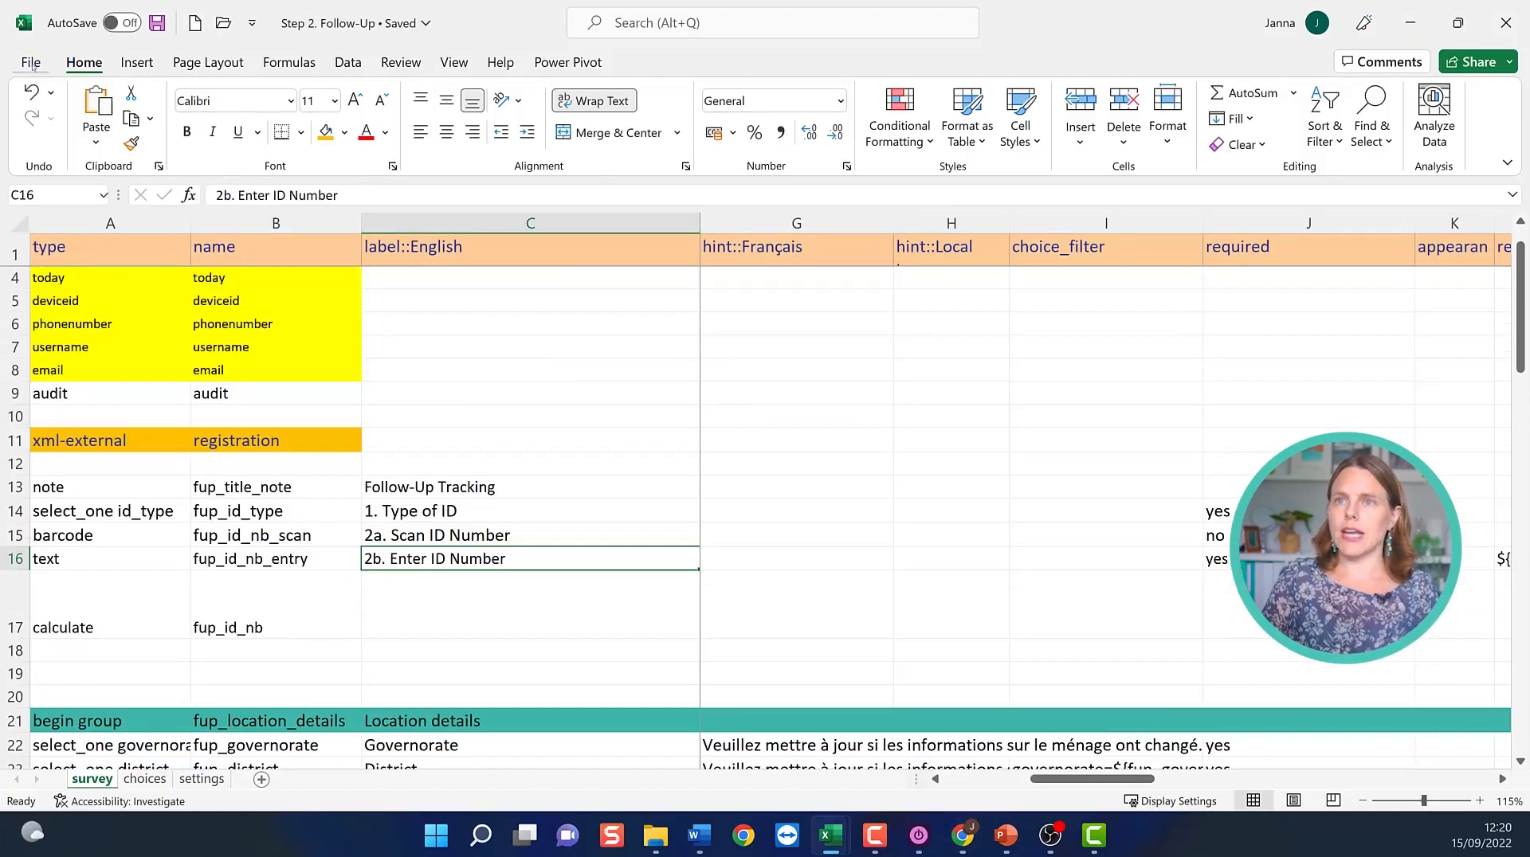
{"action": "left_click", "coordinate": [31, 64]}
Save a copy of the workbook as 'Step 3. Follow-Up Tutorial'.
{"action": "left_click", "coordinate": [64, 329]}
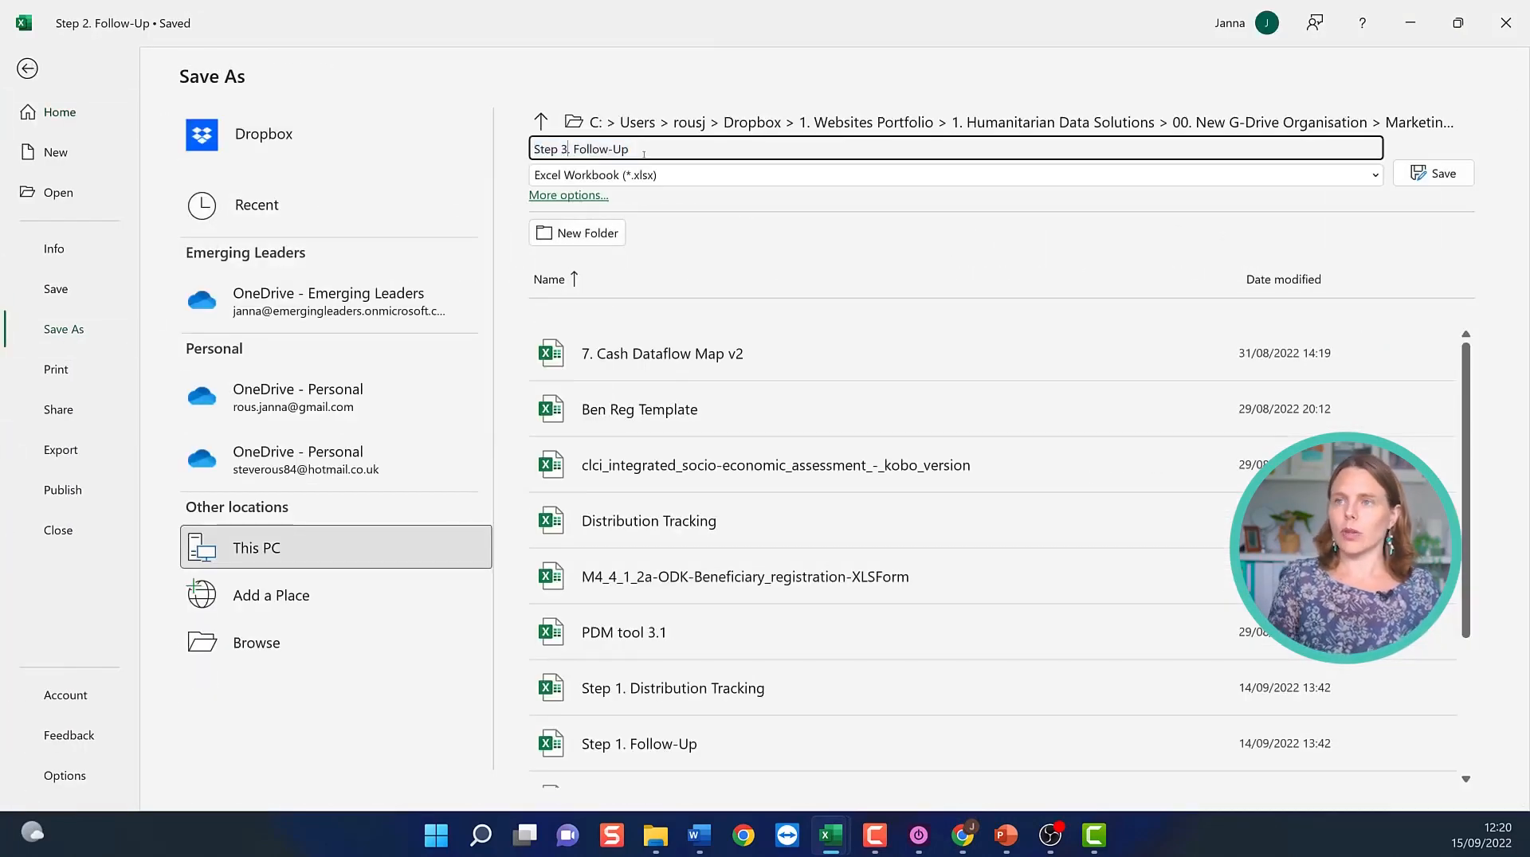
{"action": "type", "text": "Tracking"}
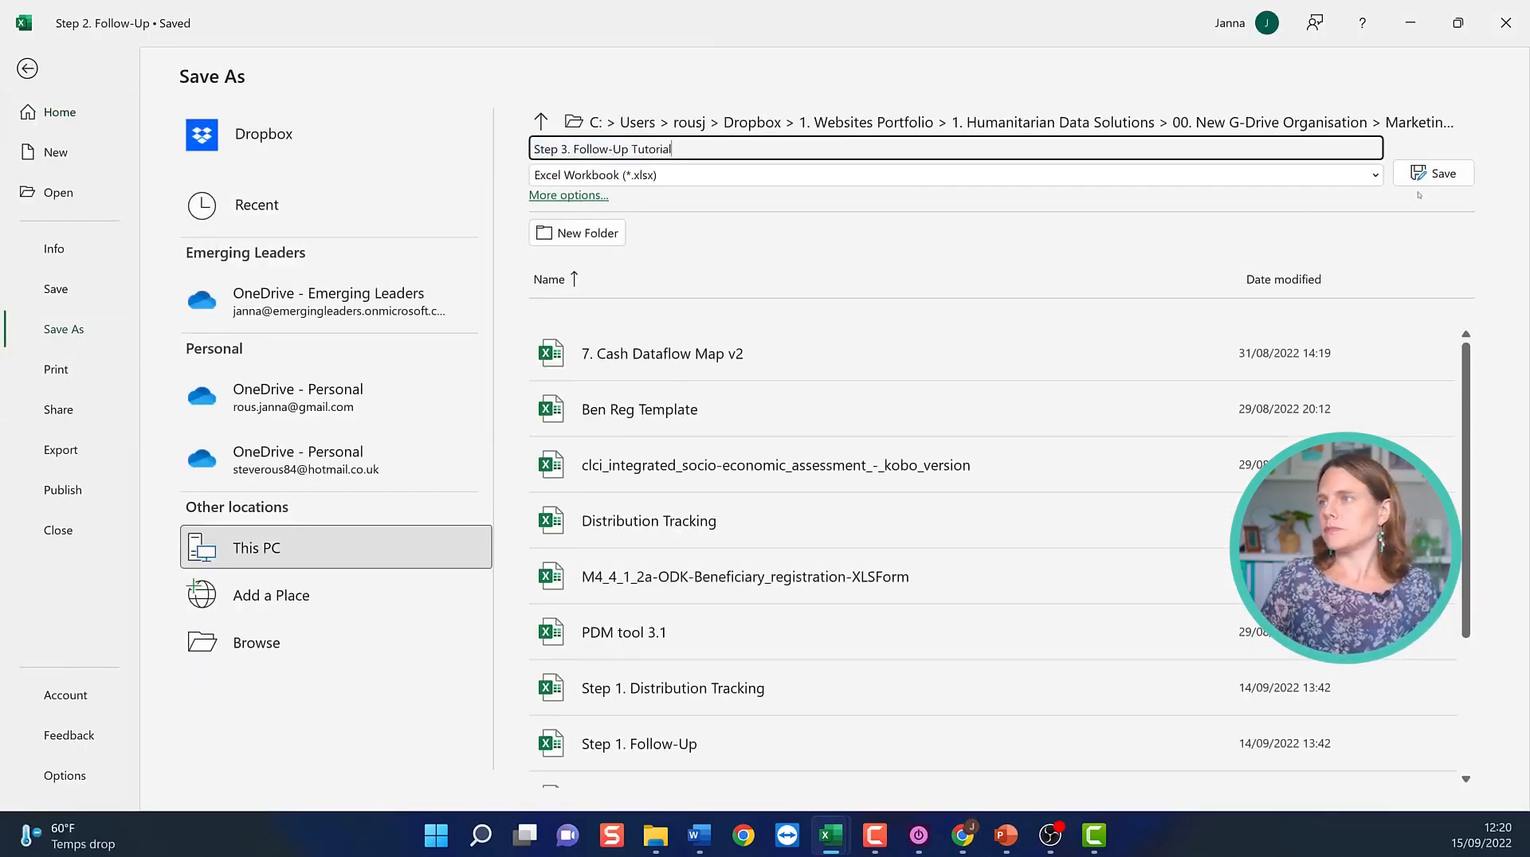
{"action": "key", "text": "Return"}
{"action": "key", "text": "Down"}
Enter 'calculate' as the type in cell A19 of the survey sheet for a new row.
{"action": "left_click_drag", "start_coordinate": [24, 488], "coordinate": [45, 629]}
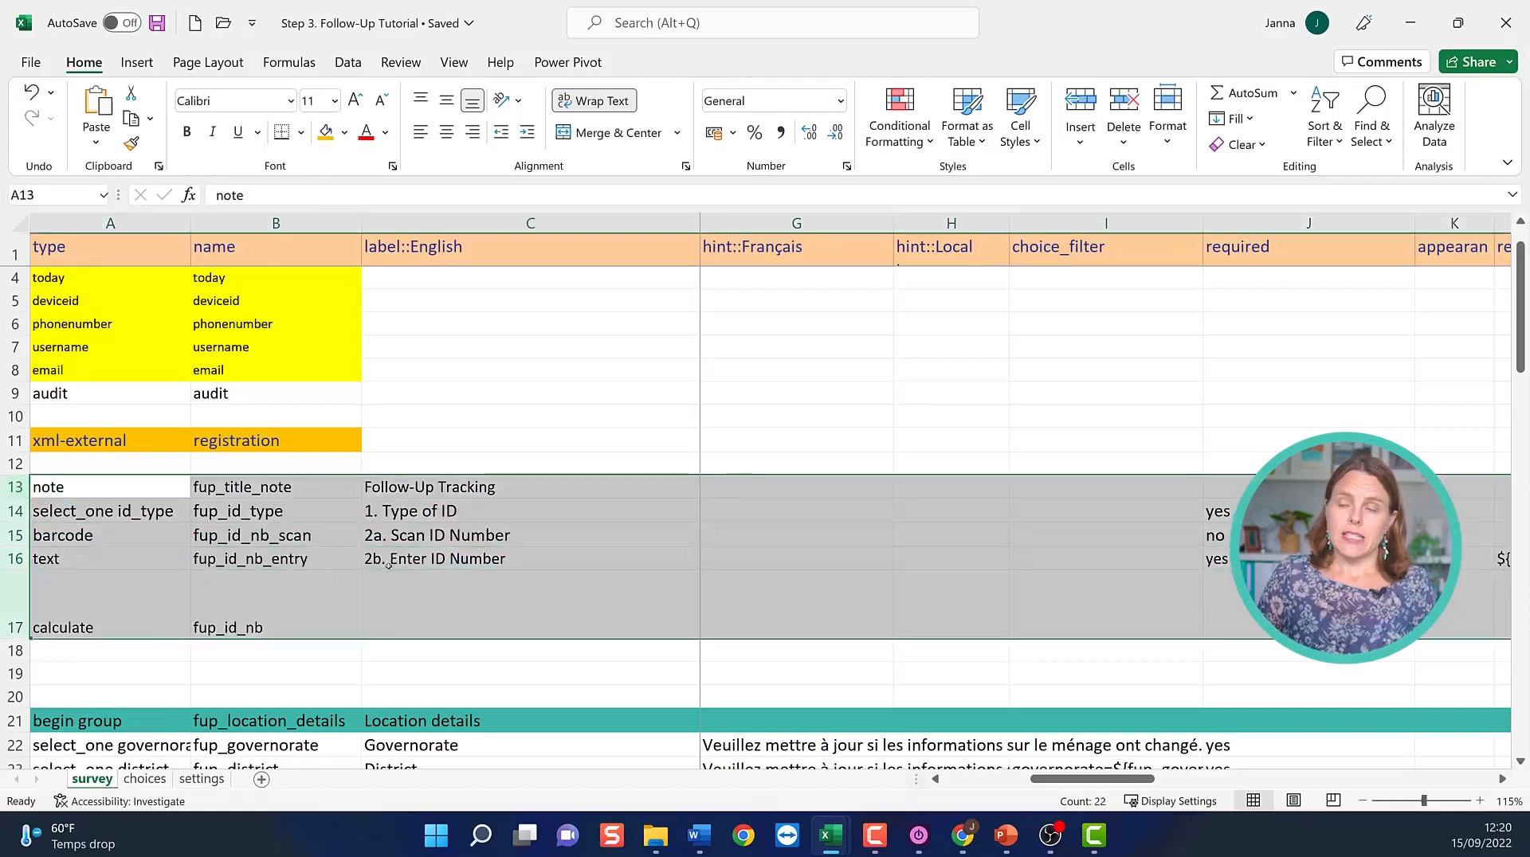
{"action": "scroll", "coordinate": [386, 566], "scroll_direction": "down", "scroll_amount": 1}
{"action": "left_click", "coordinate": [124, 603]}
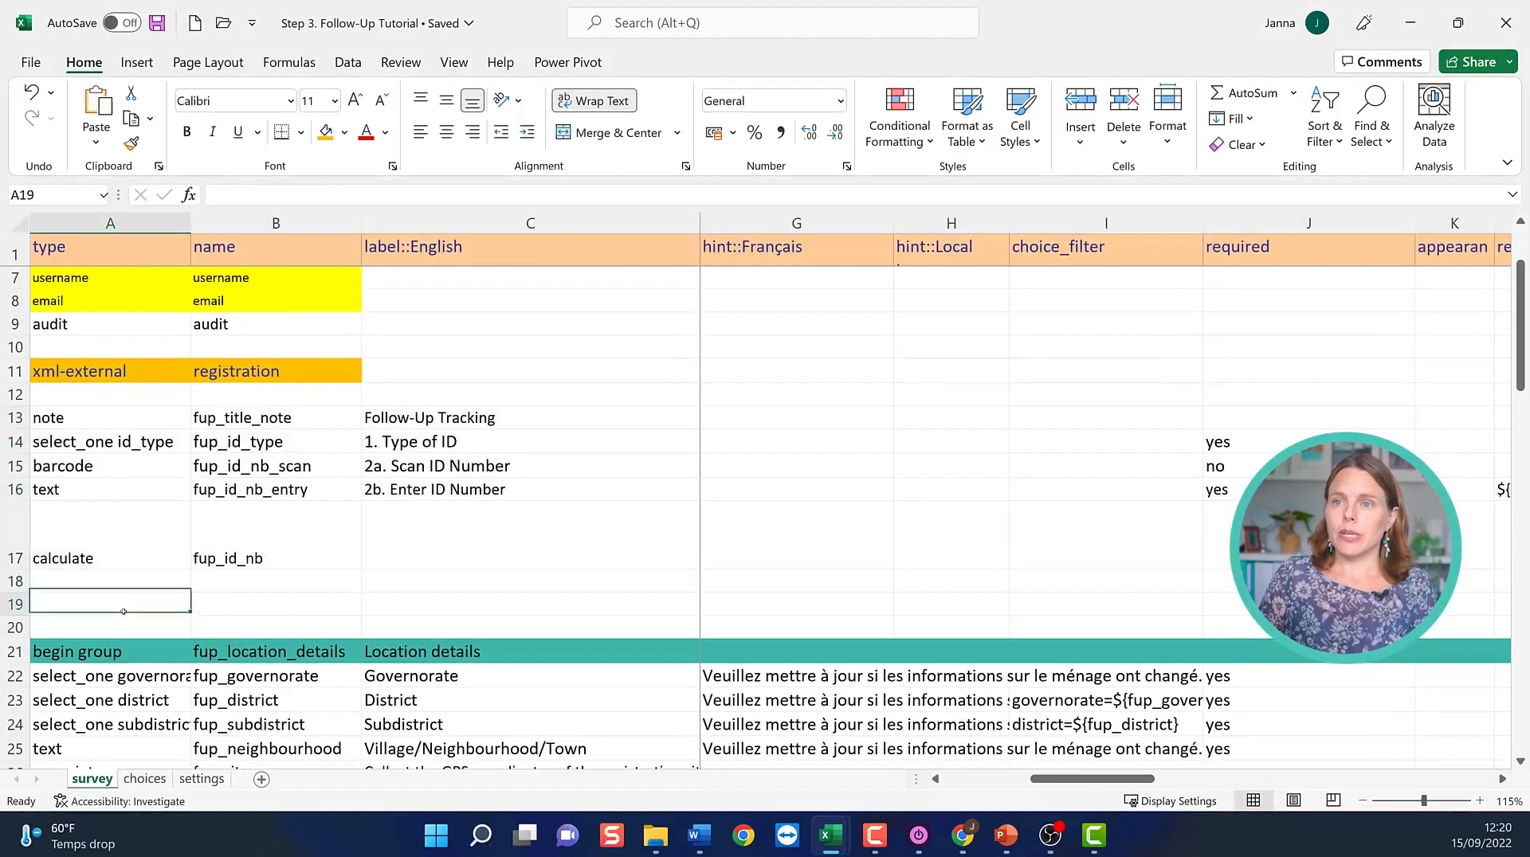
{"action": "type", "text": "calculati"}
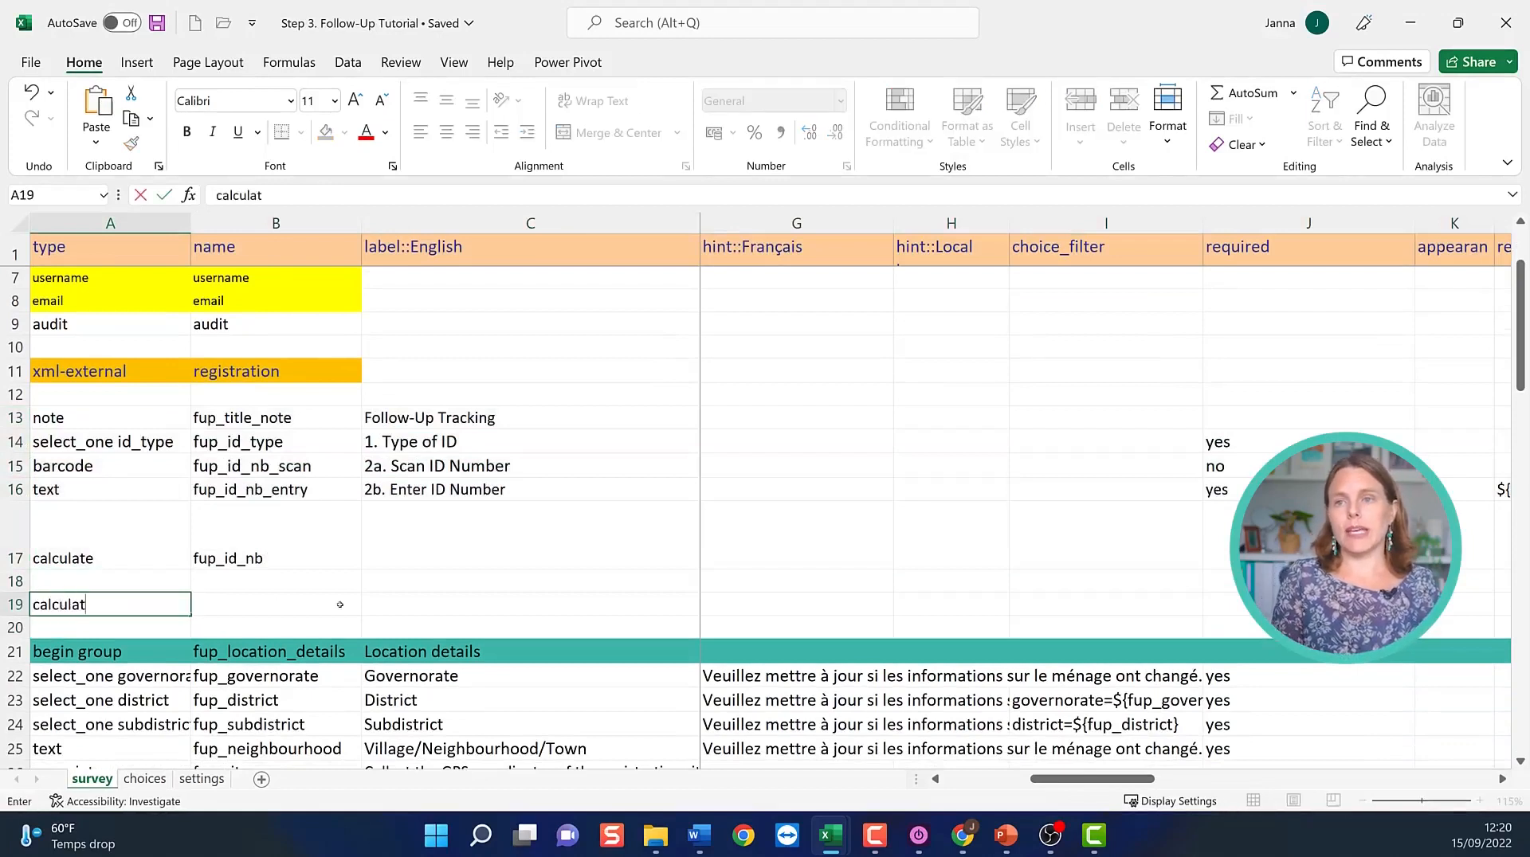
{"action": "type", "text": "e"}
{"action": "key", "text": "Tab"}
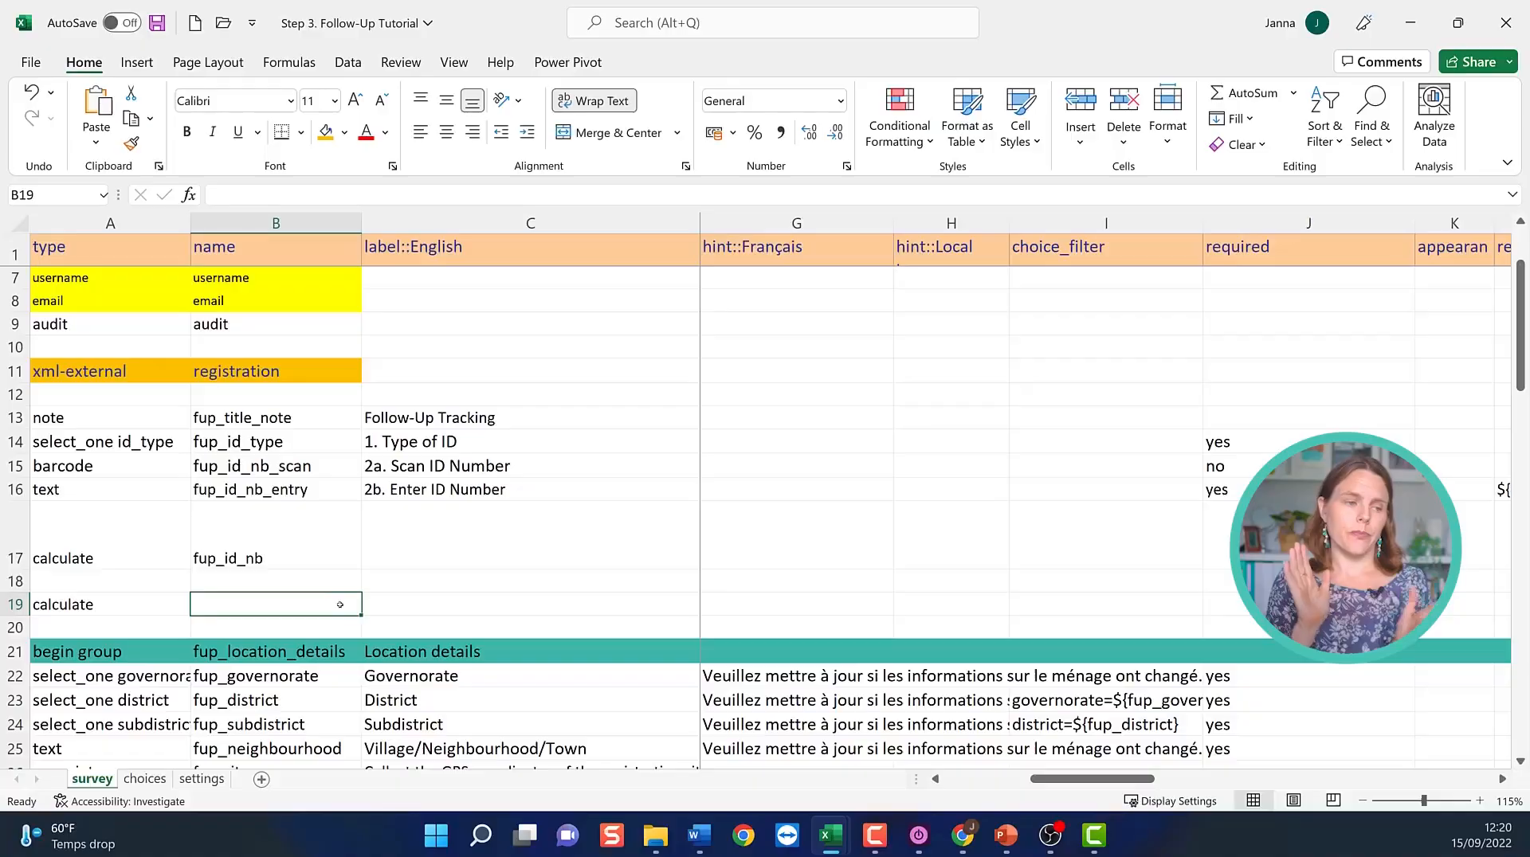
{"action": "key", "text": "alt+Tab"}
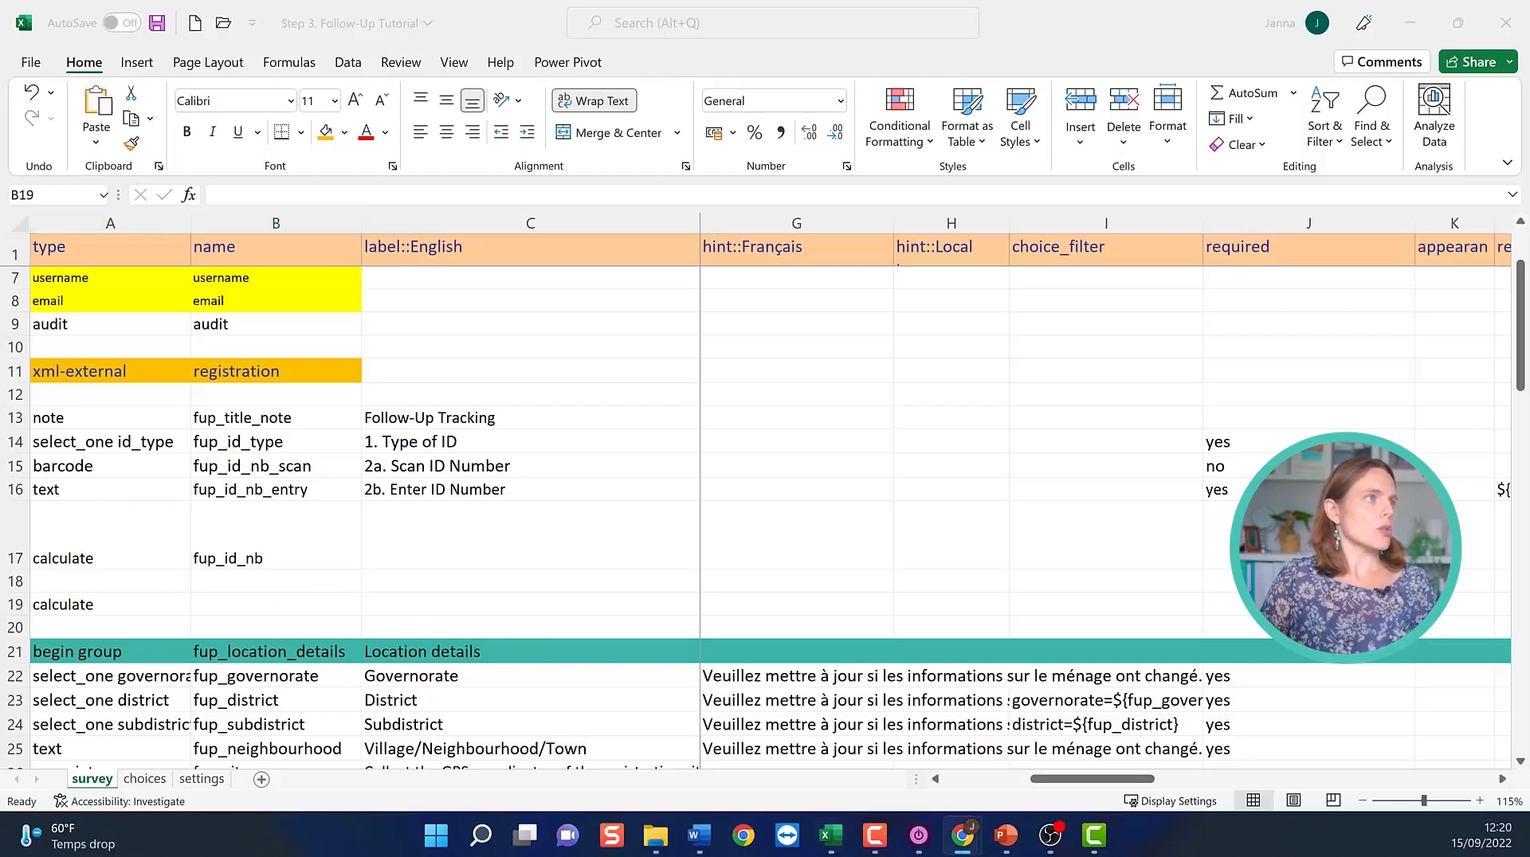
{"action": "left_click_drag", "start_coordinate": [0, 128], "coordinate": [585, 2]}
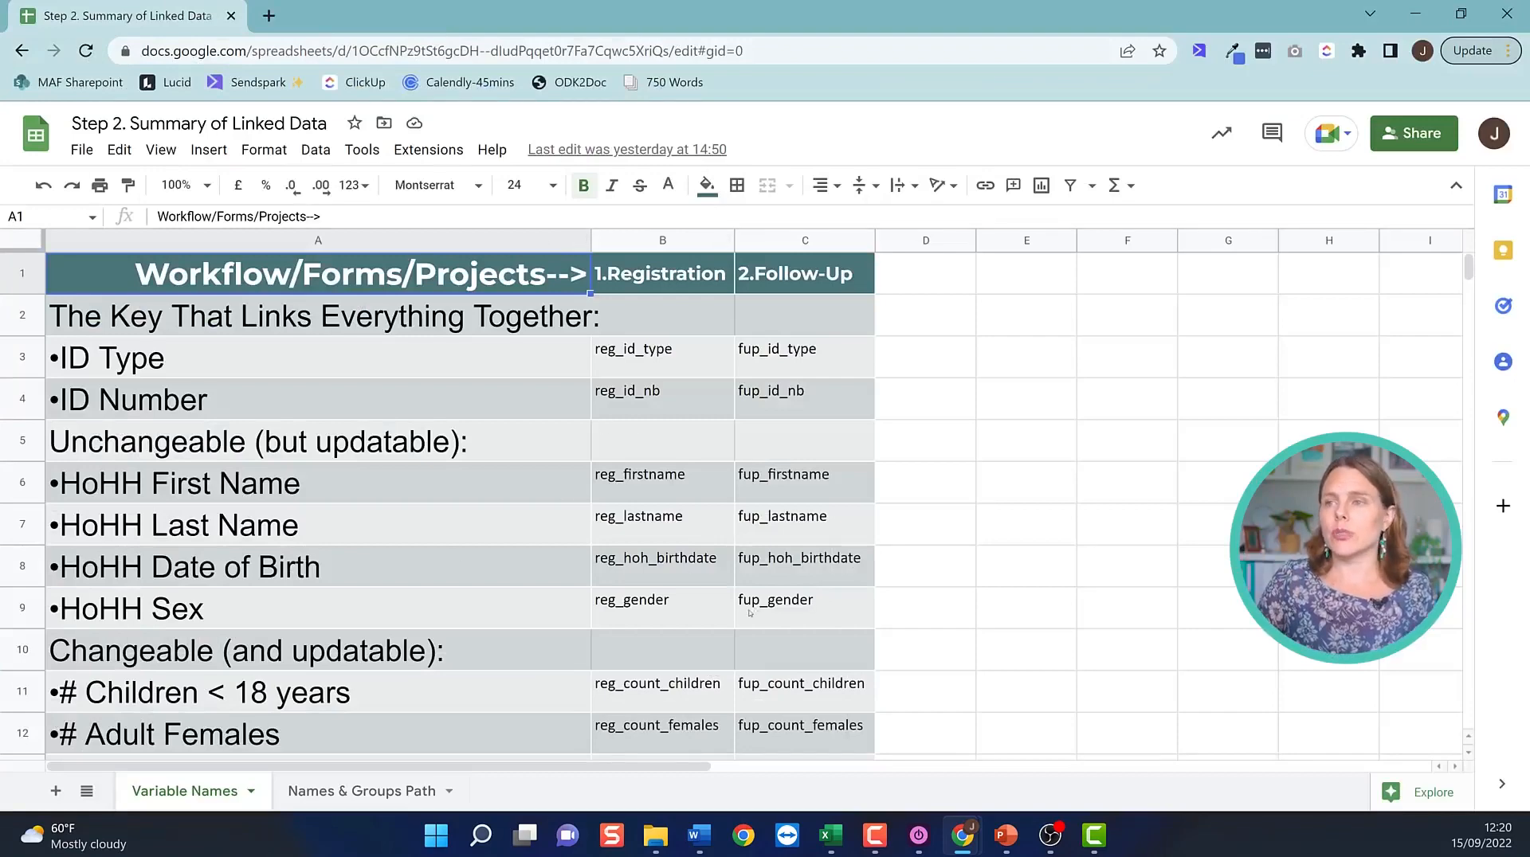
Walk through the mapping items: ID Type and ID Number, head-of-household items, children under 18, household items down to GPS.
{"action": "scroll", "coordinate": [753, 612], "scroll_direction": "down", "scroll_amount": 10}
{"action": "scroll", "coordinate": [749, 613], "scroll_direction": "up", "scroll_amount": 10}
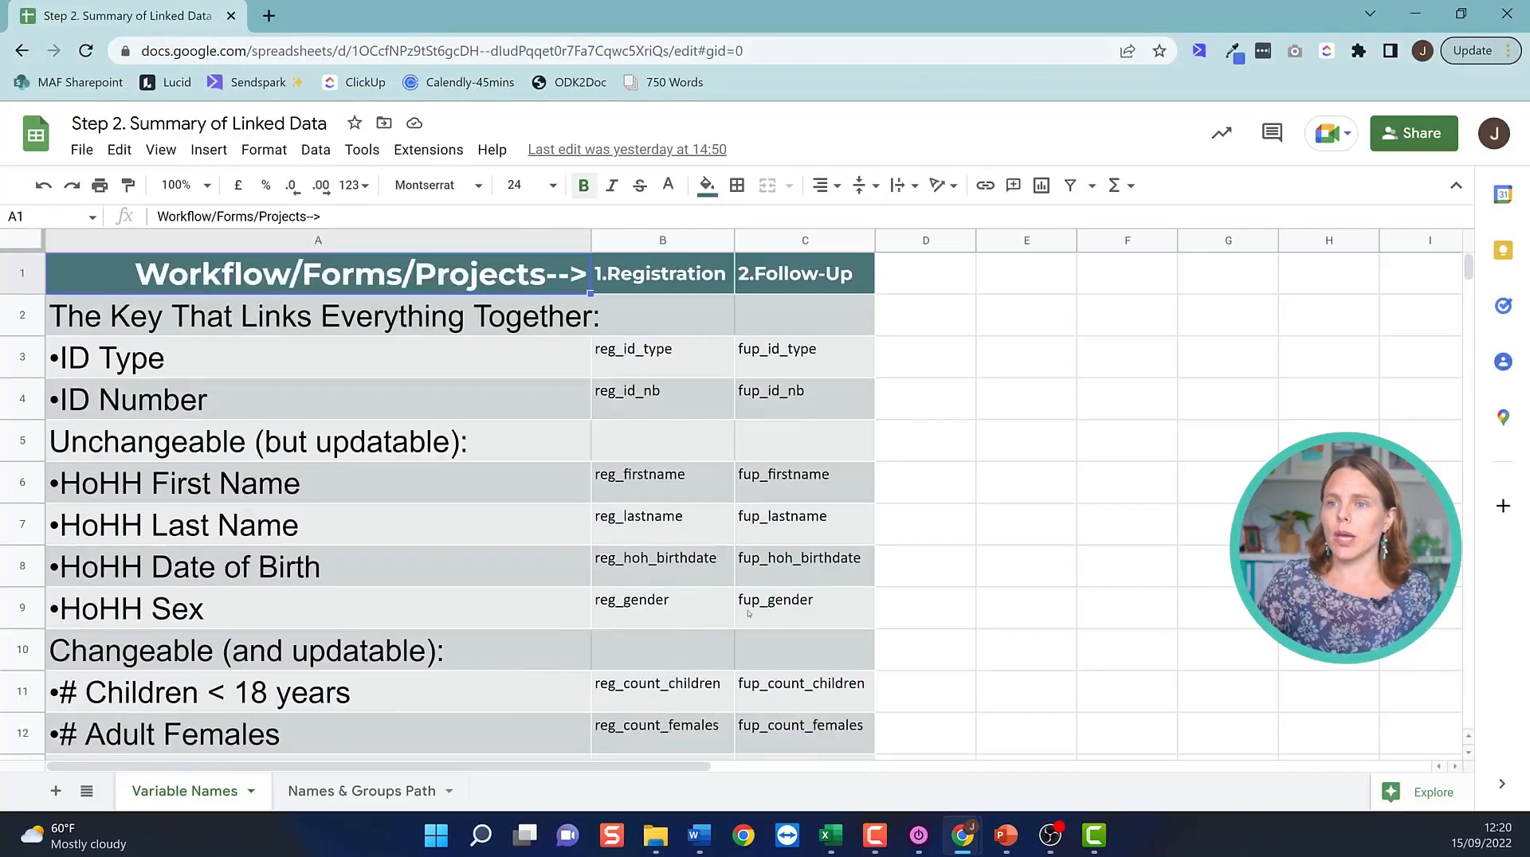
{"action": "left_click", "coordinate": [669, 357]}
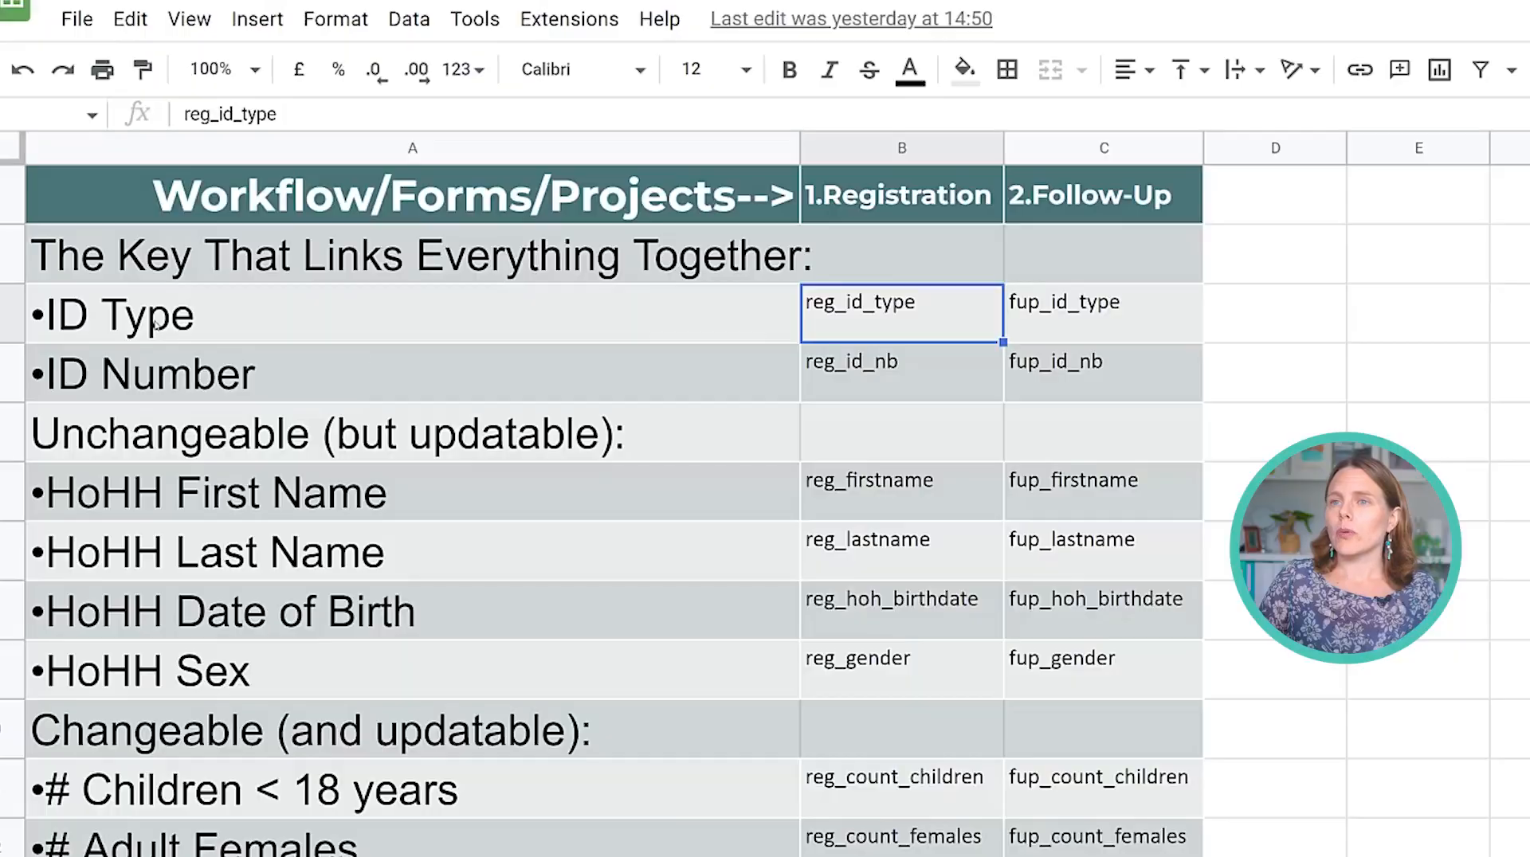
{"action": "left_click_drag", "start_coordinate": [157, 327], "coordinate": [279, 347]}
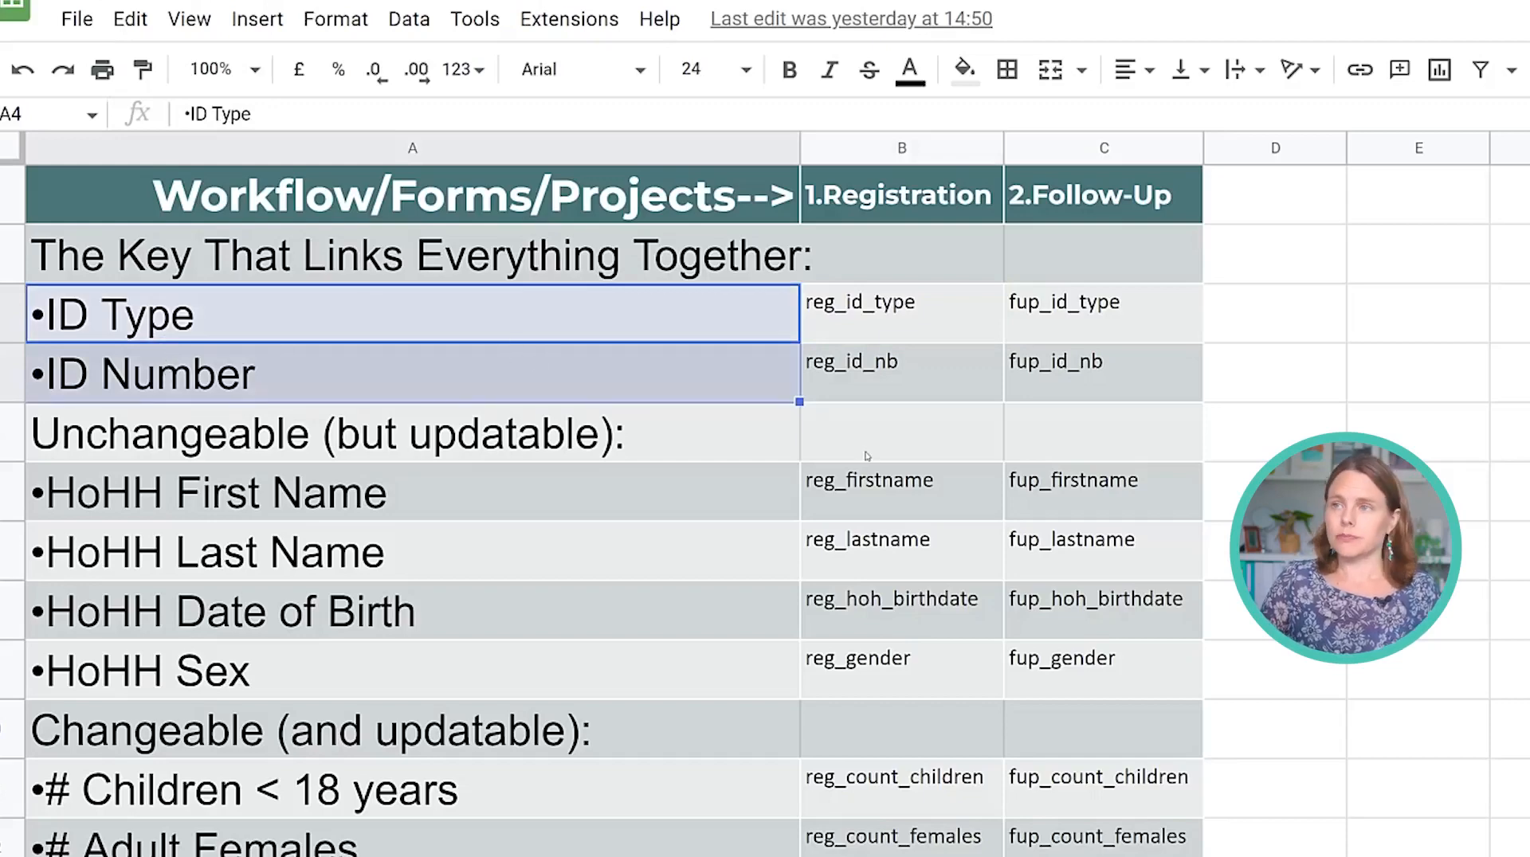
{"action": "scroll", "coordinate": [865, 454], "scroll_direction": "down", "scroll_amount": 3}
{"action": "left_click_drag", "start_coordinate": [327, 335], "coordinate": [362, 495]}
{"action": "scroll", "coordinate": [749, 644], "scroll_direction": "down", "scroll_amount": 3}
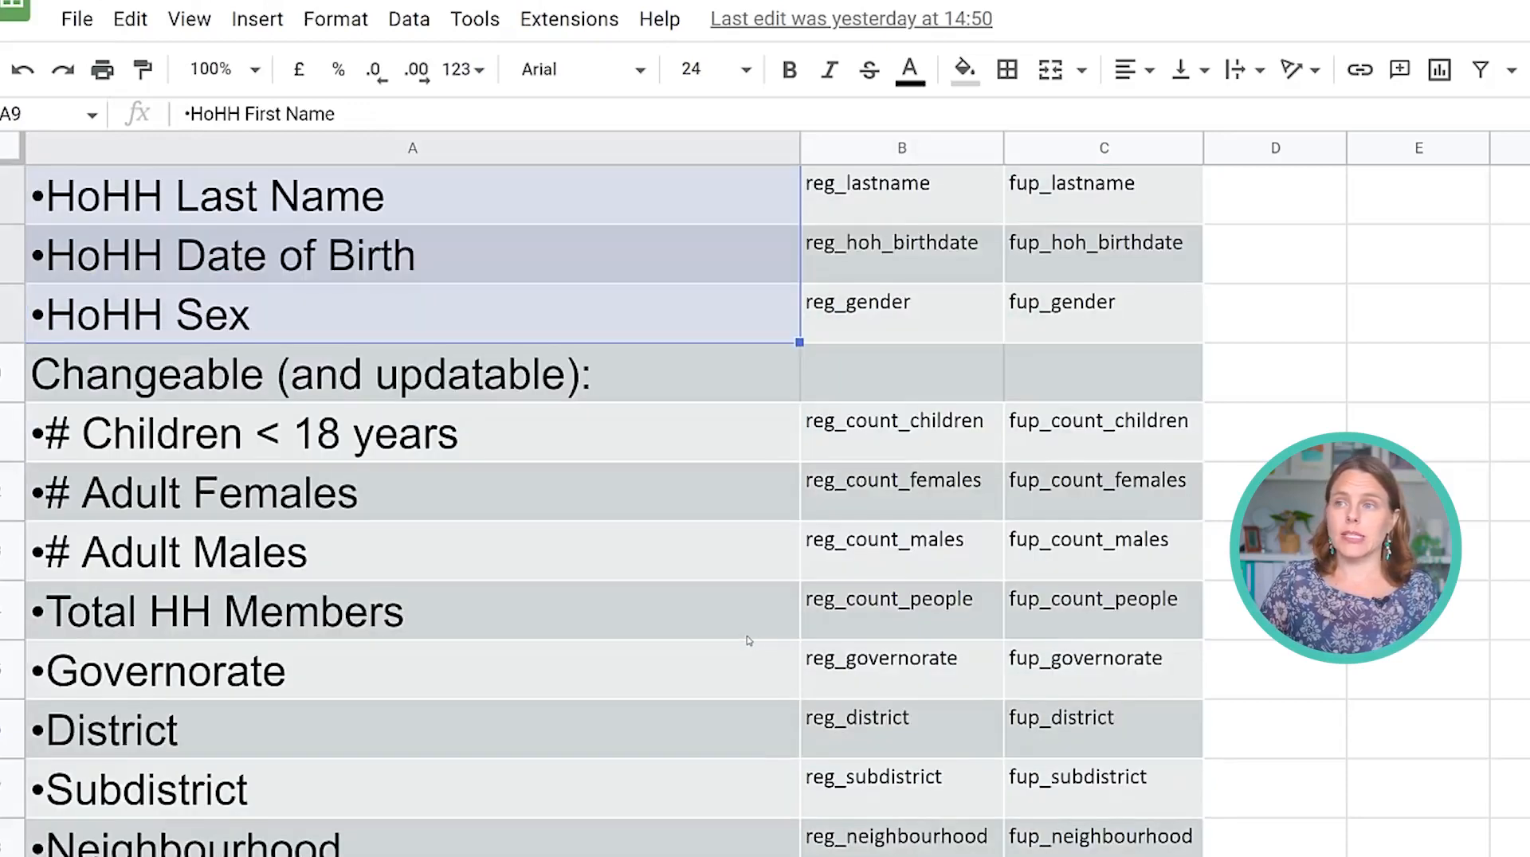
{"action": "left_click", "coordinate": [444, 438]}
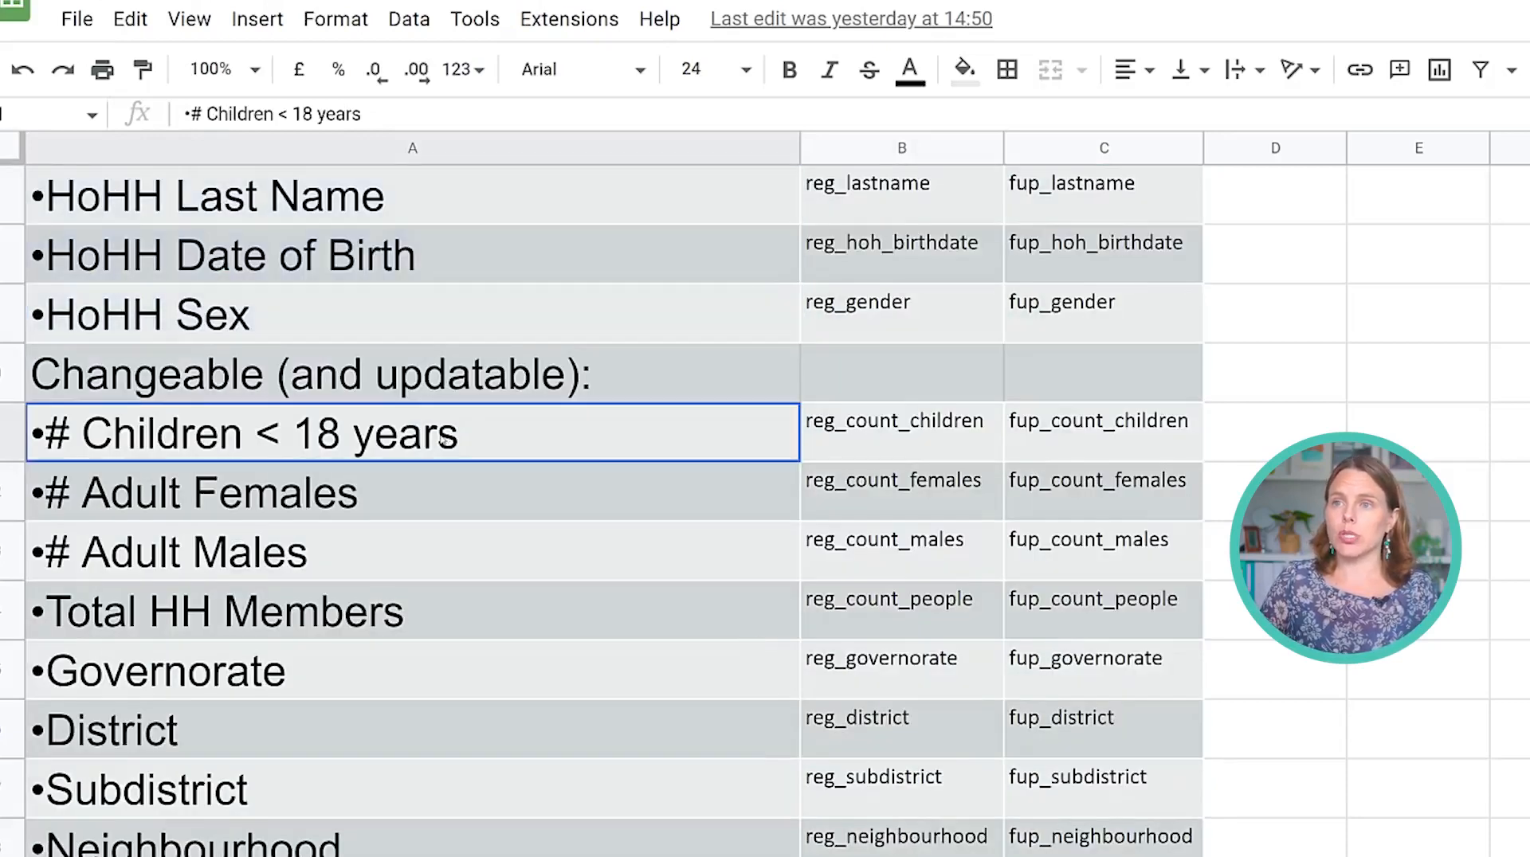
{"action": "scroll", "coordinate": [1094, 722], "scroll_direction": "down", "scroll_amount": 3}
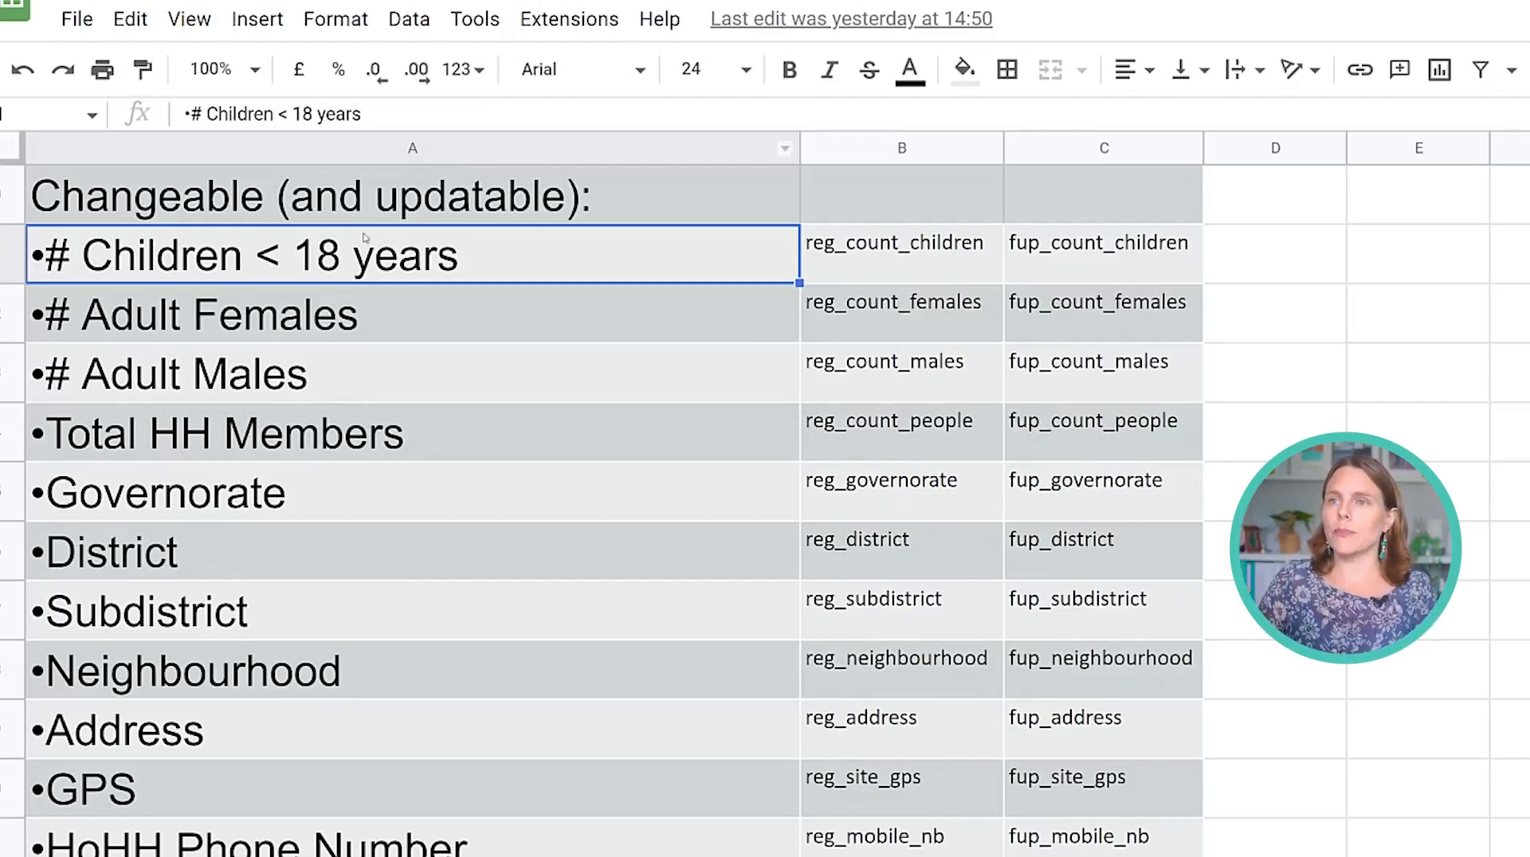
{"action": "left_click_drag", "start_coordinate": [542, 284], "coordinate": [587, 741]}
{"action": "scroll", "coordinate": [587, 741], "scroll_direction": "down", "scroll_amount": 3}
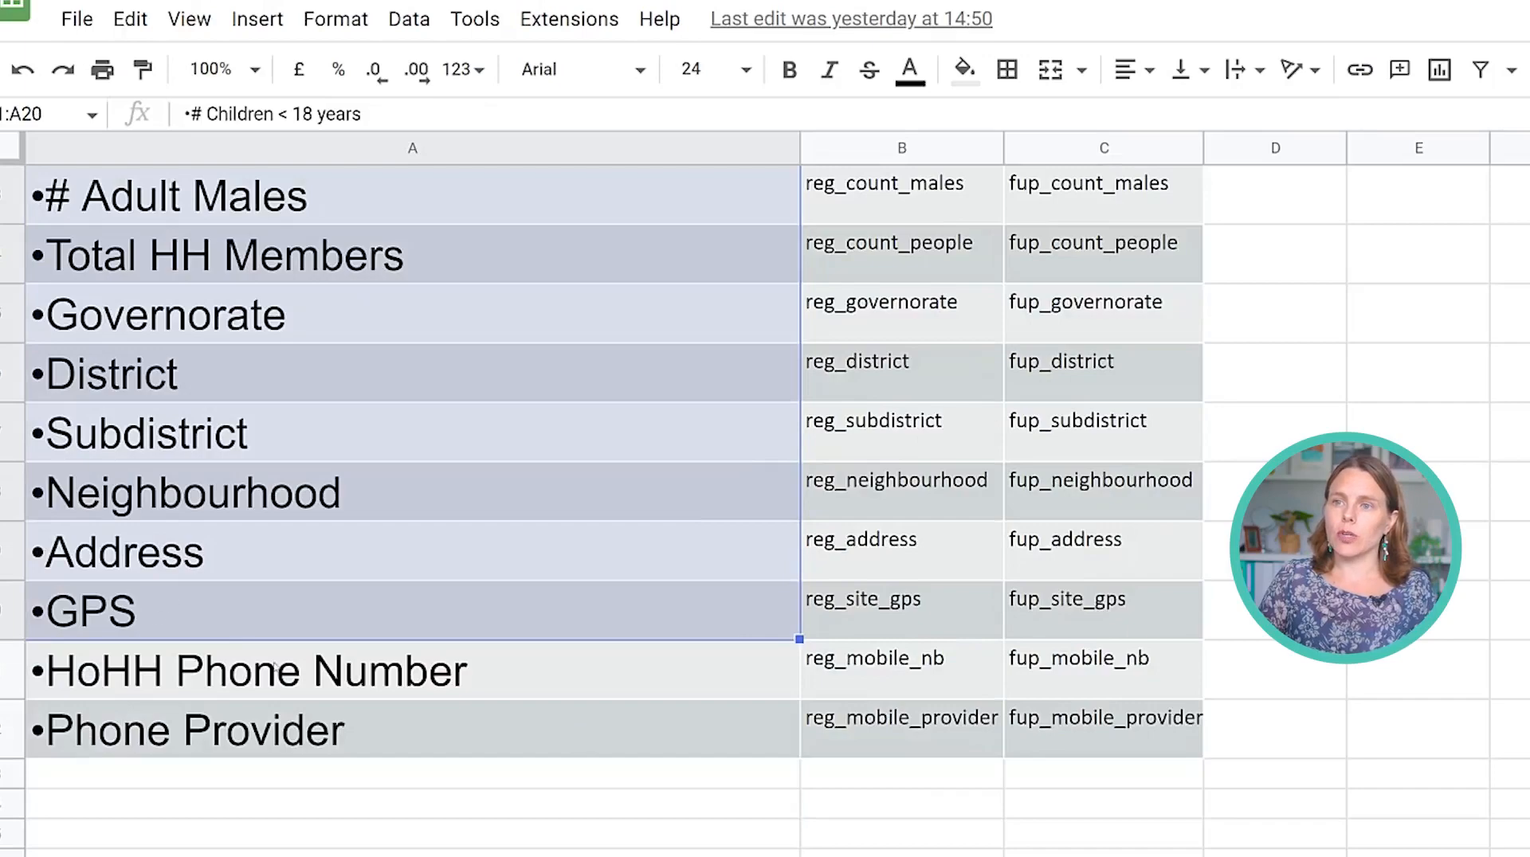
{"action": "left_click_drag", "start_coordinate": [351, 676], "coordinate": [354, 730]}
{"action": "scroll", "coordinate": [1118, 754], "scroll_direction": "up", "scroll_amount": 4}
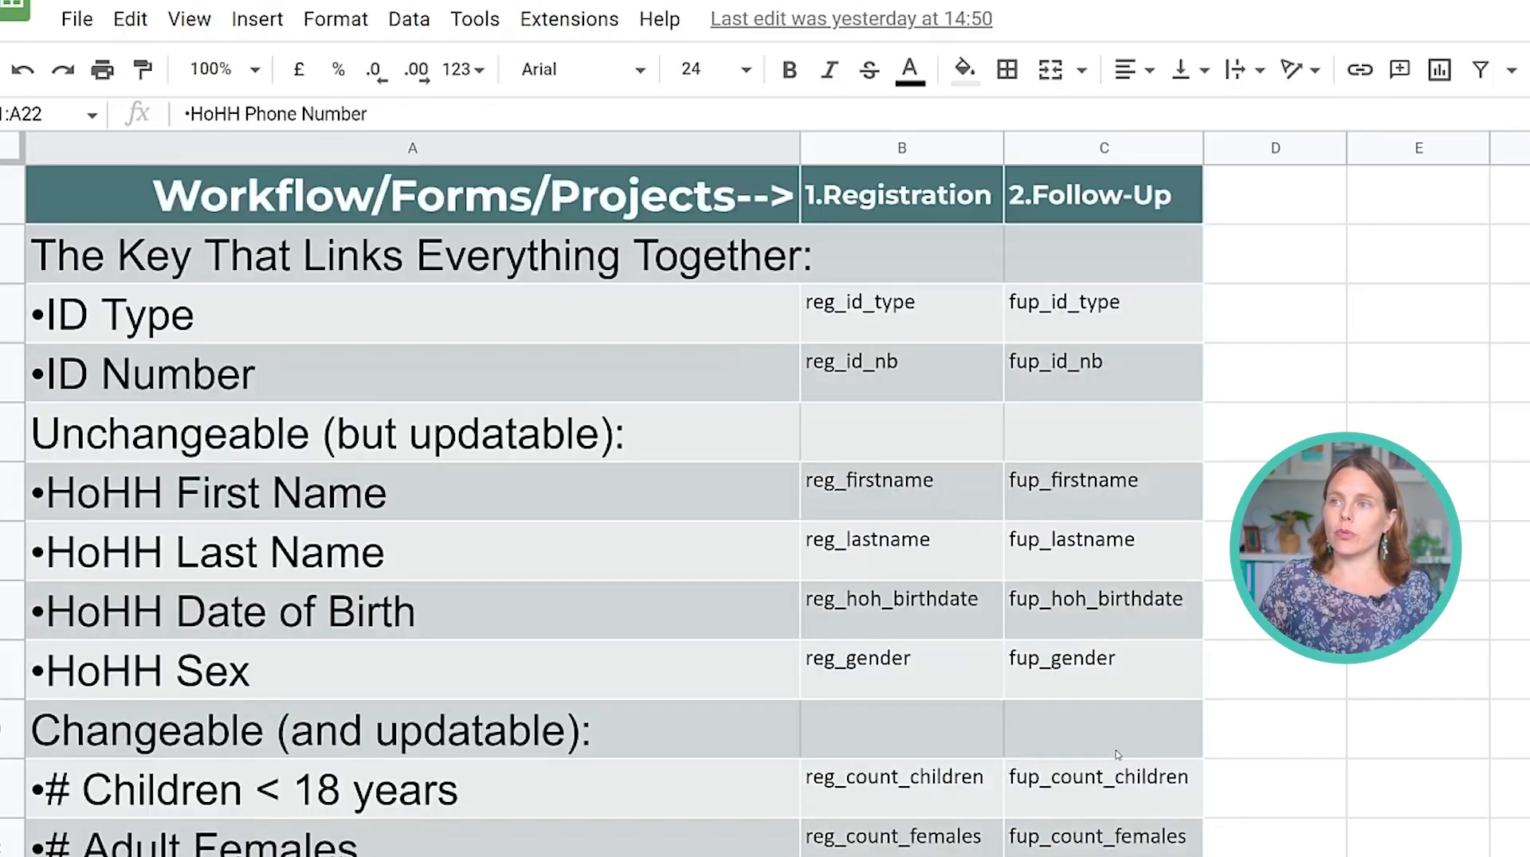
{"action": "scroll", "coordinate": [897, 447], "scroll_direction": "down", "scroll_amount": 12}
{"action": "scroll", "coordinate": [898, 454], "scroll_direction": "up", "scroll_amount": 15}
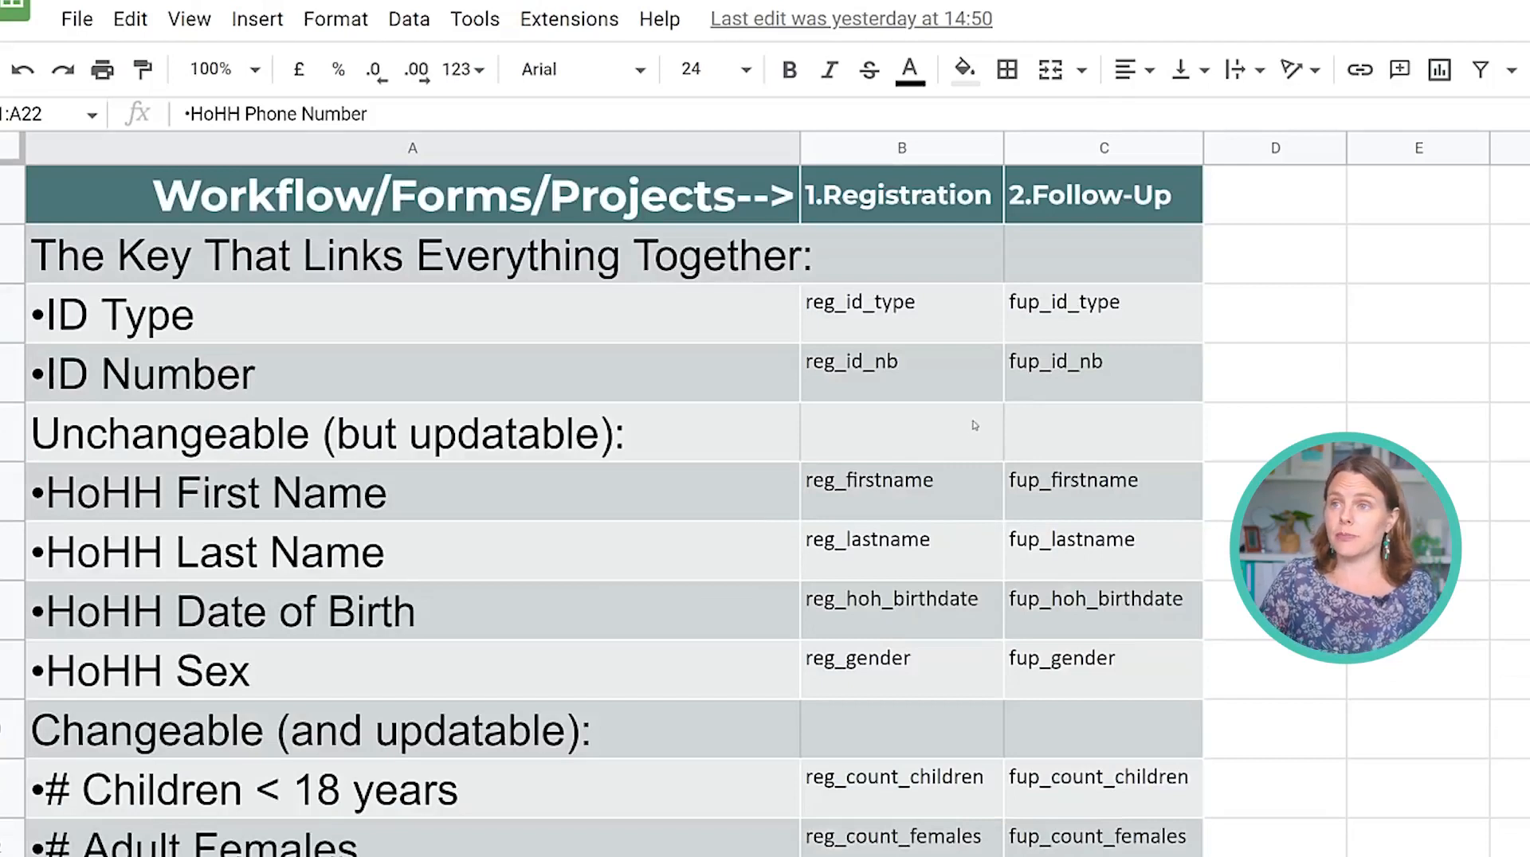
Highlight the 1.Registration column names from reg_id_type down to reg_gender.
{"action": "left_click", "coordinate": [913, 354]}
{"action": "left_click", "coordinate": [913, 321]}
{"action": "left_click", "coordinate": [904, 152]}
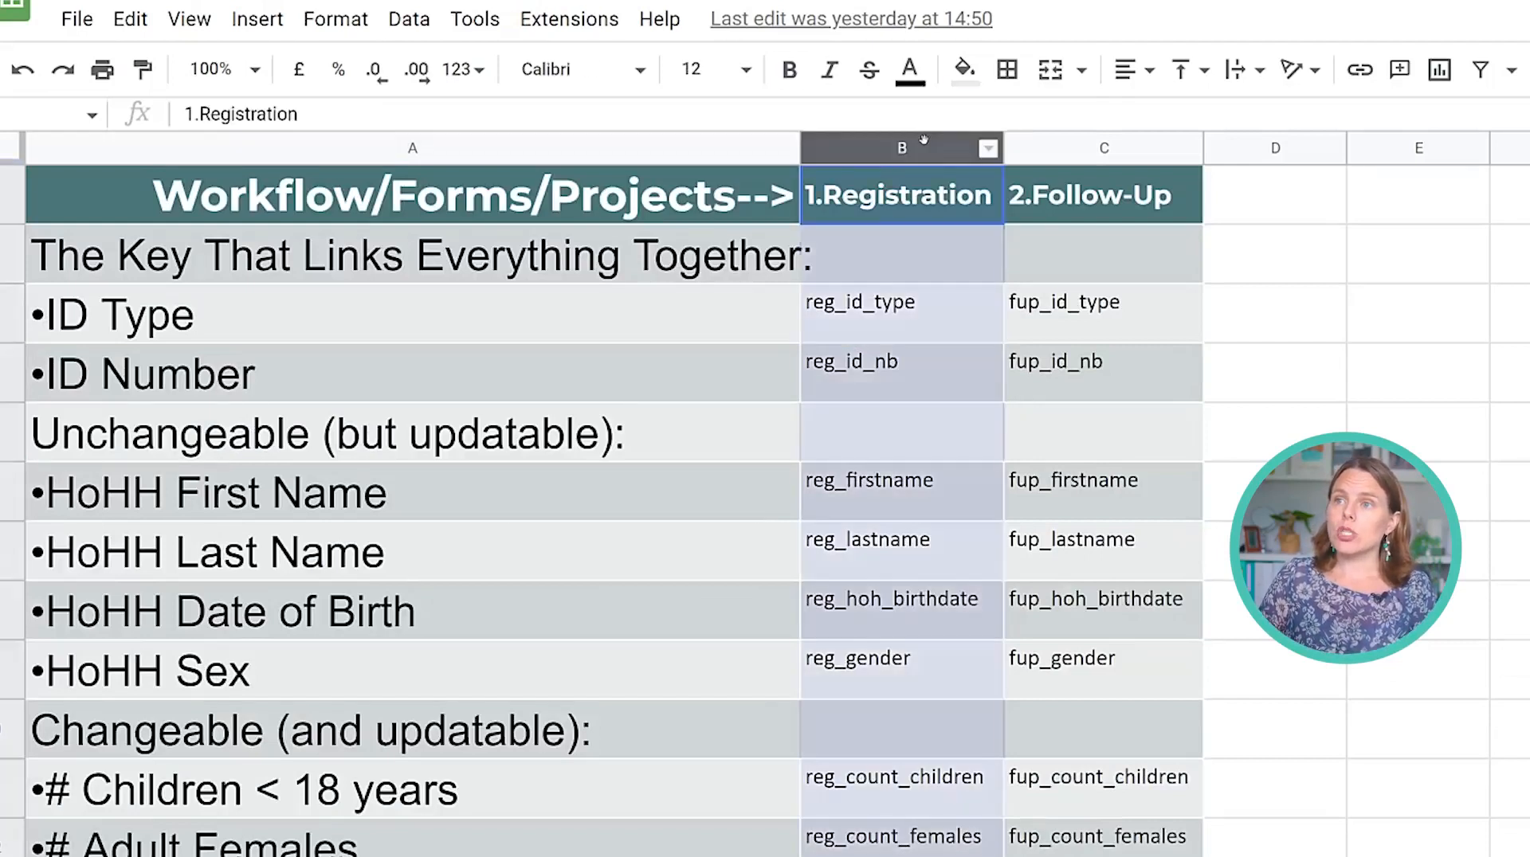
{"action": "left_click_drag", "start_coordinate": [903, 313], "coordinate": [884, 684]}
{"action": "left_click", "coordinate": [899, 322]}
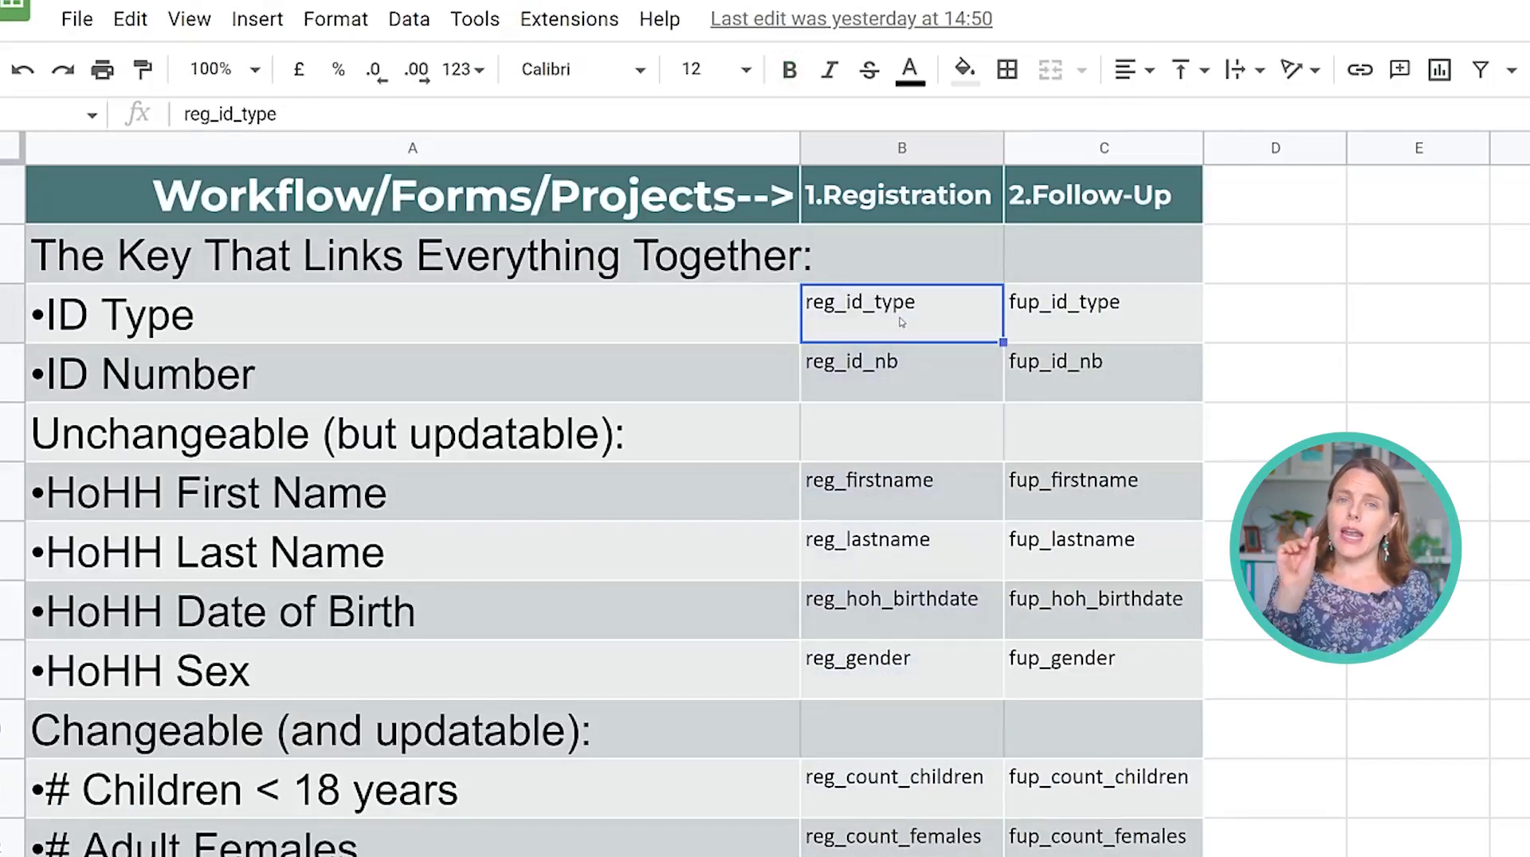
{"action": "left_click_drag", "start_coordinate": [917, 339], "coordinate": [904, 685]}
{"action": "left_click", "coordinate": [904, 677]}
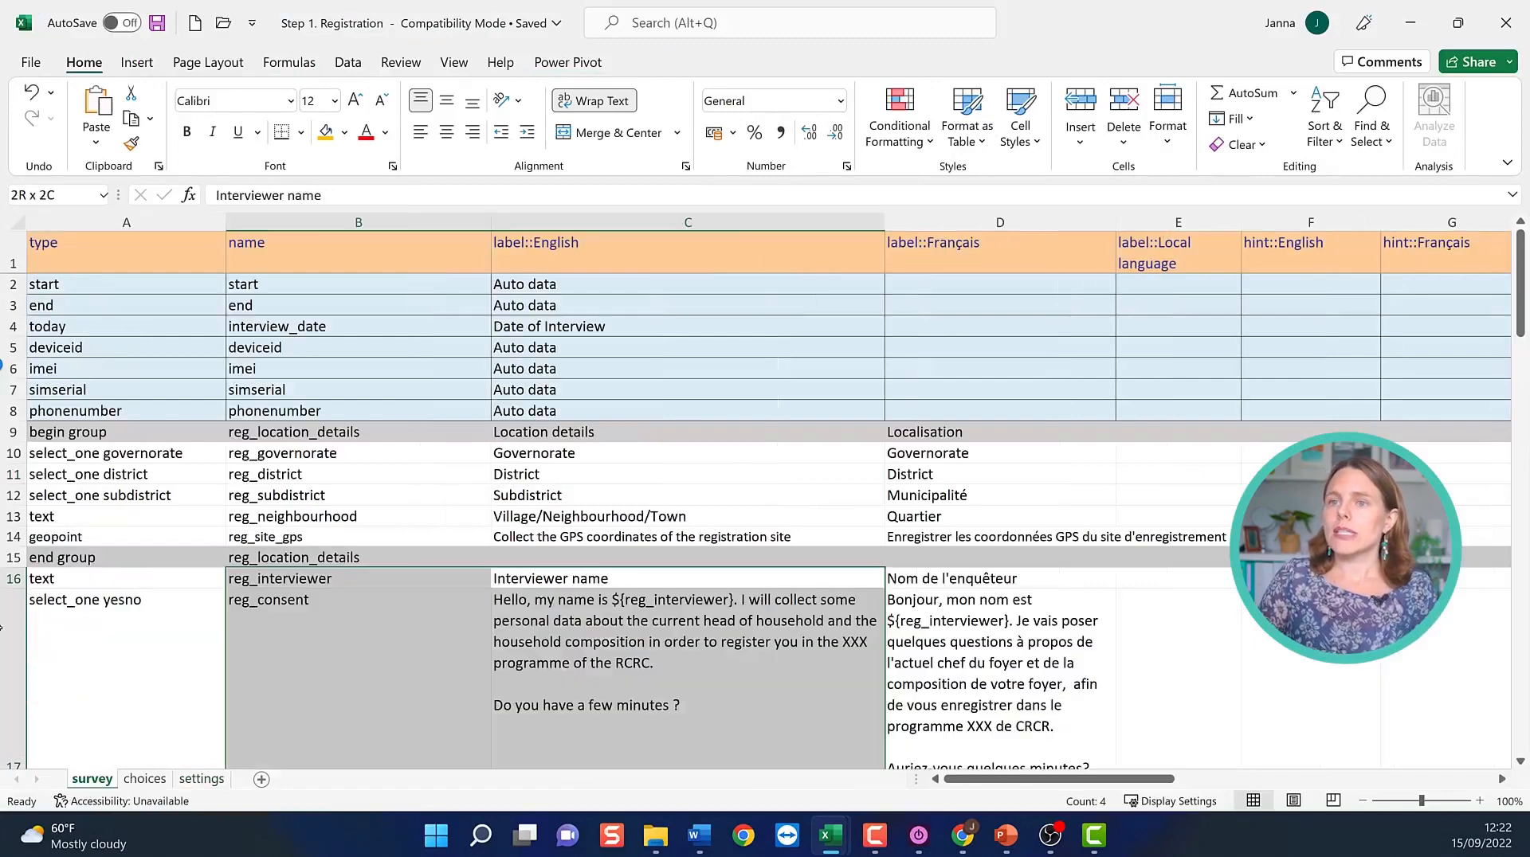
Point out reg_consent, the Governorate label and reg_governorate in the registration survey's name column.
{"action": "left_click", "coordinate": [358, 637]}
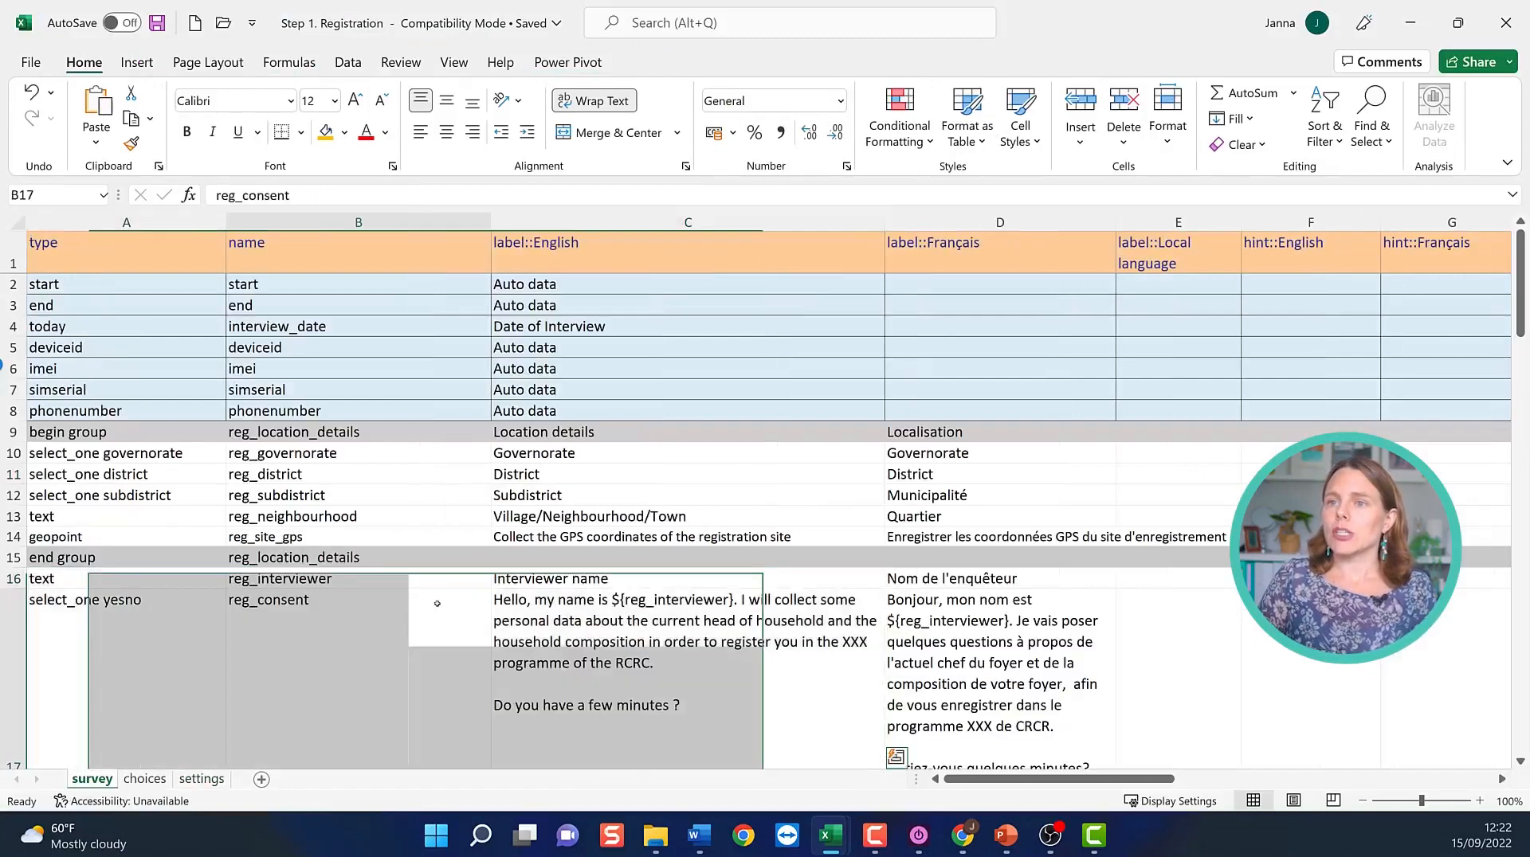
{"action": "scroll", "coordinate": [381, 358], "scroll_direction": "down", "scroll_amount": 2}
{"action": "left_click", "coordinate": [533, 323]}
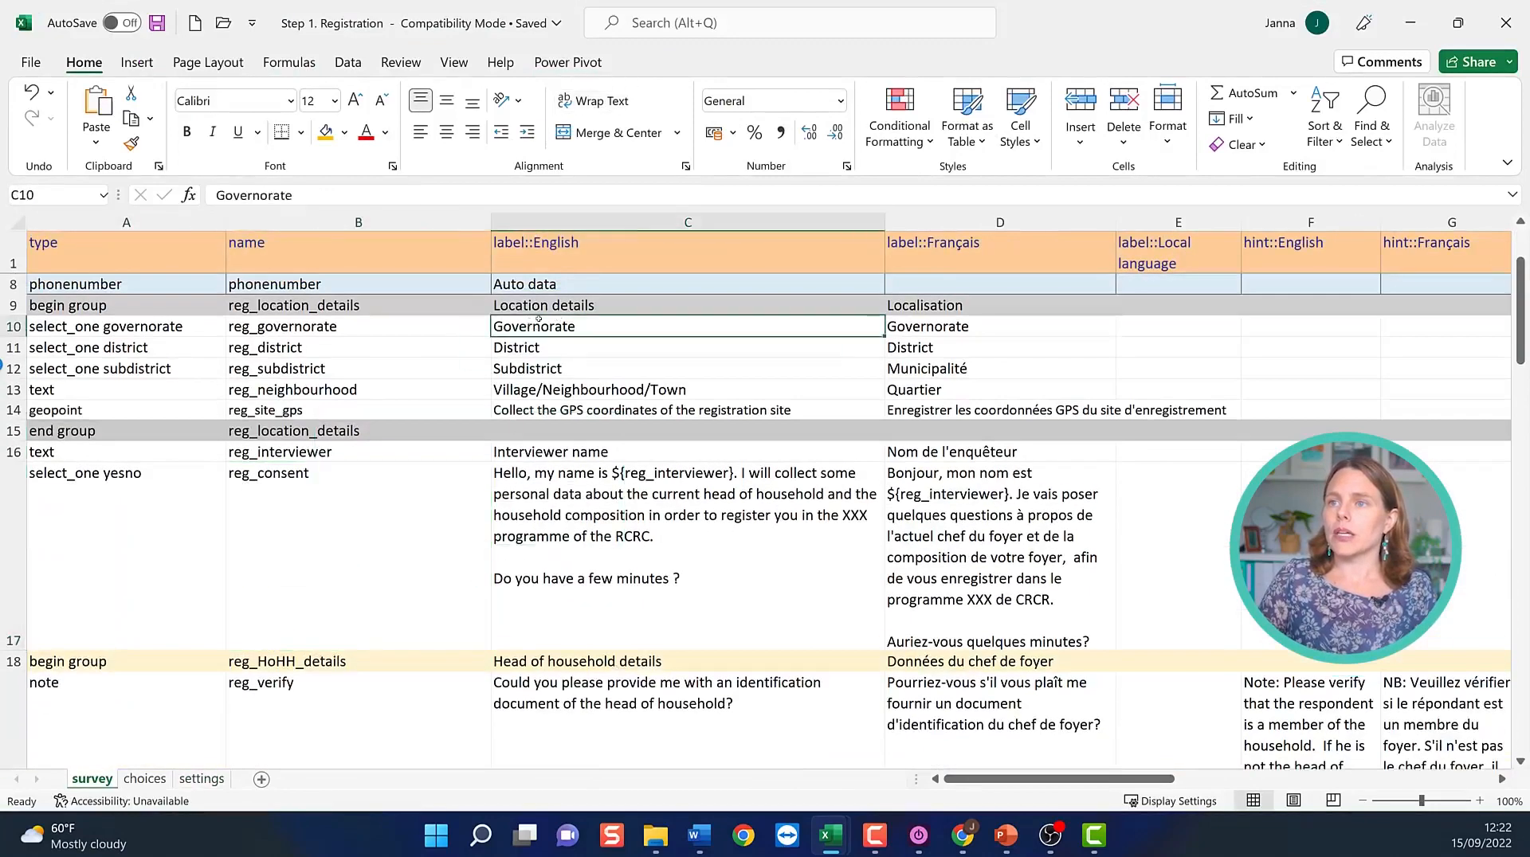
{"action": "left_click", "coordinate": [299, 222]}
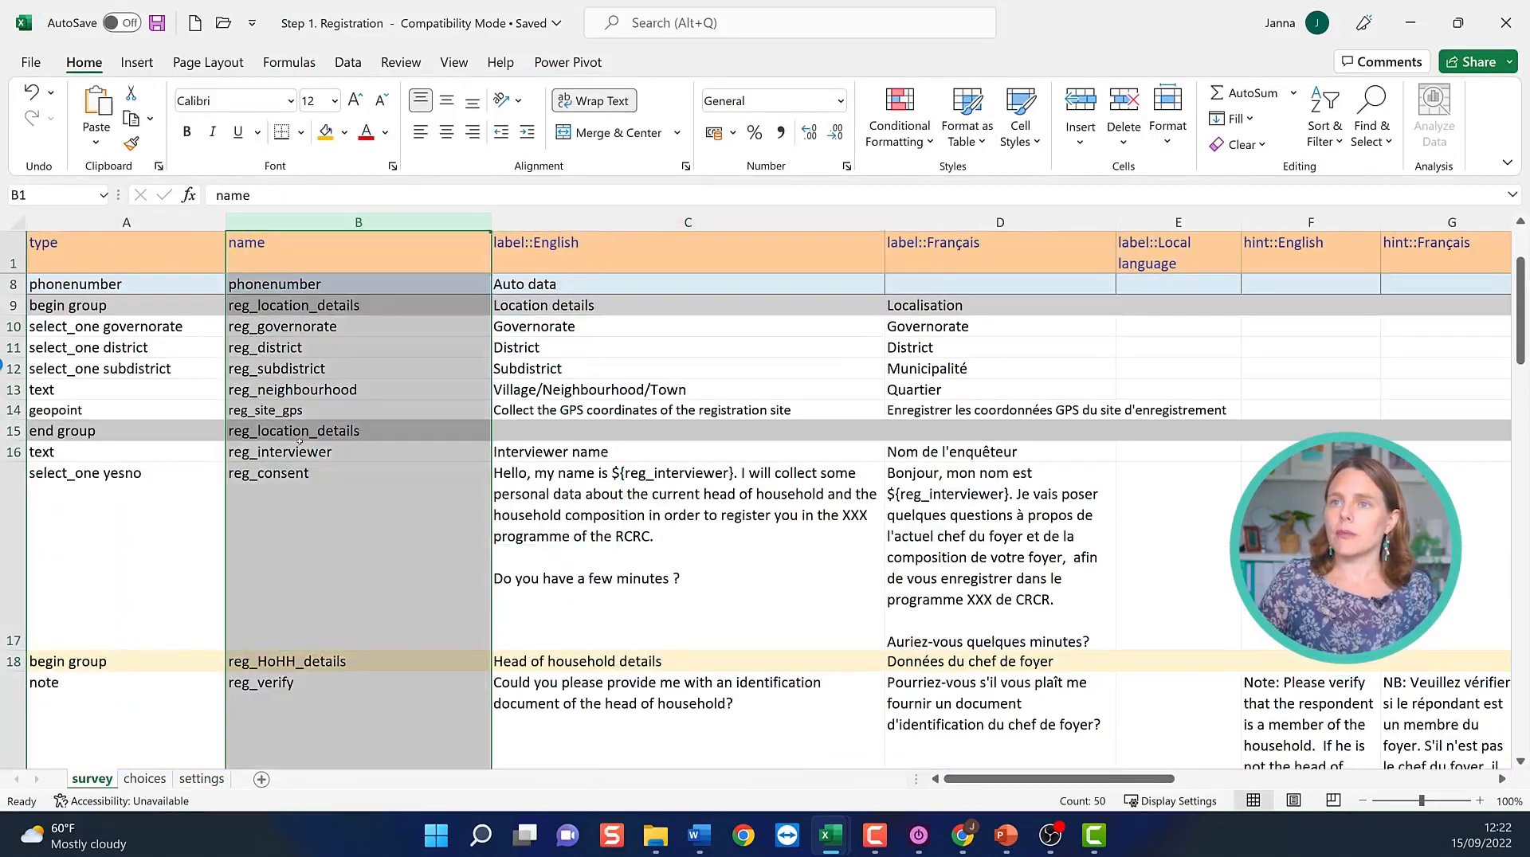
{"action": "left_click", "coordinate": [262, 326]}
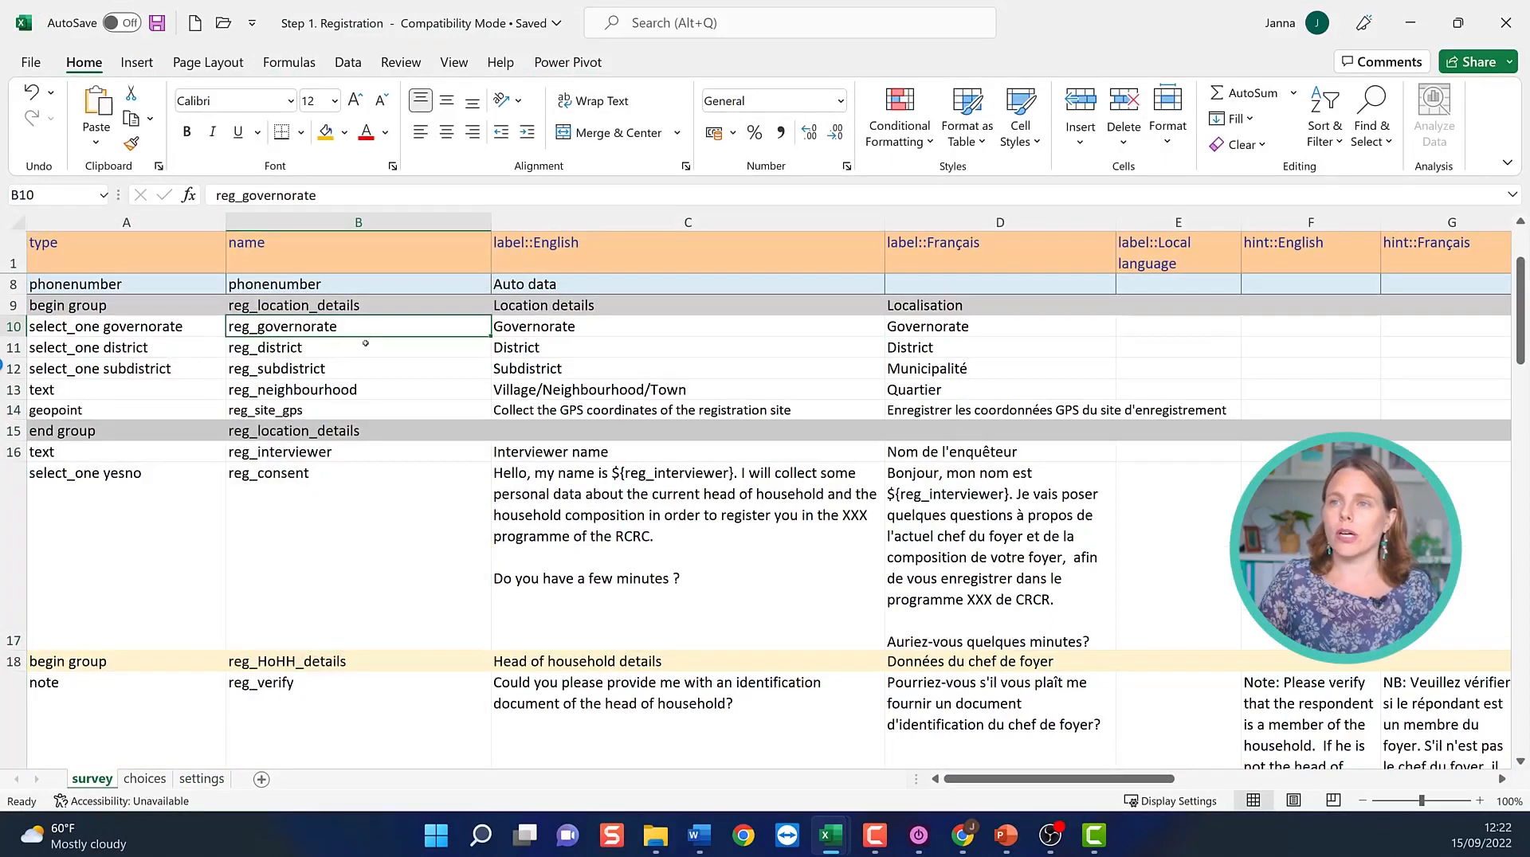
{"action": "key", "text": "alt+Tab"}
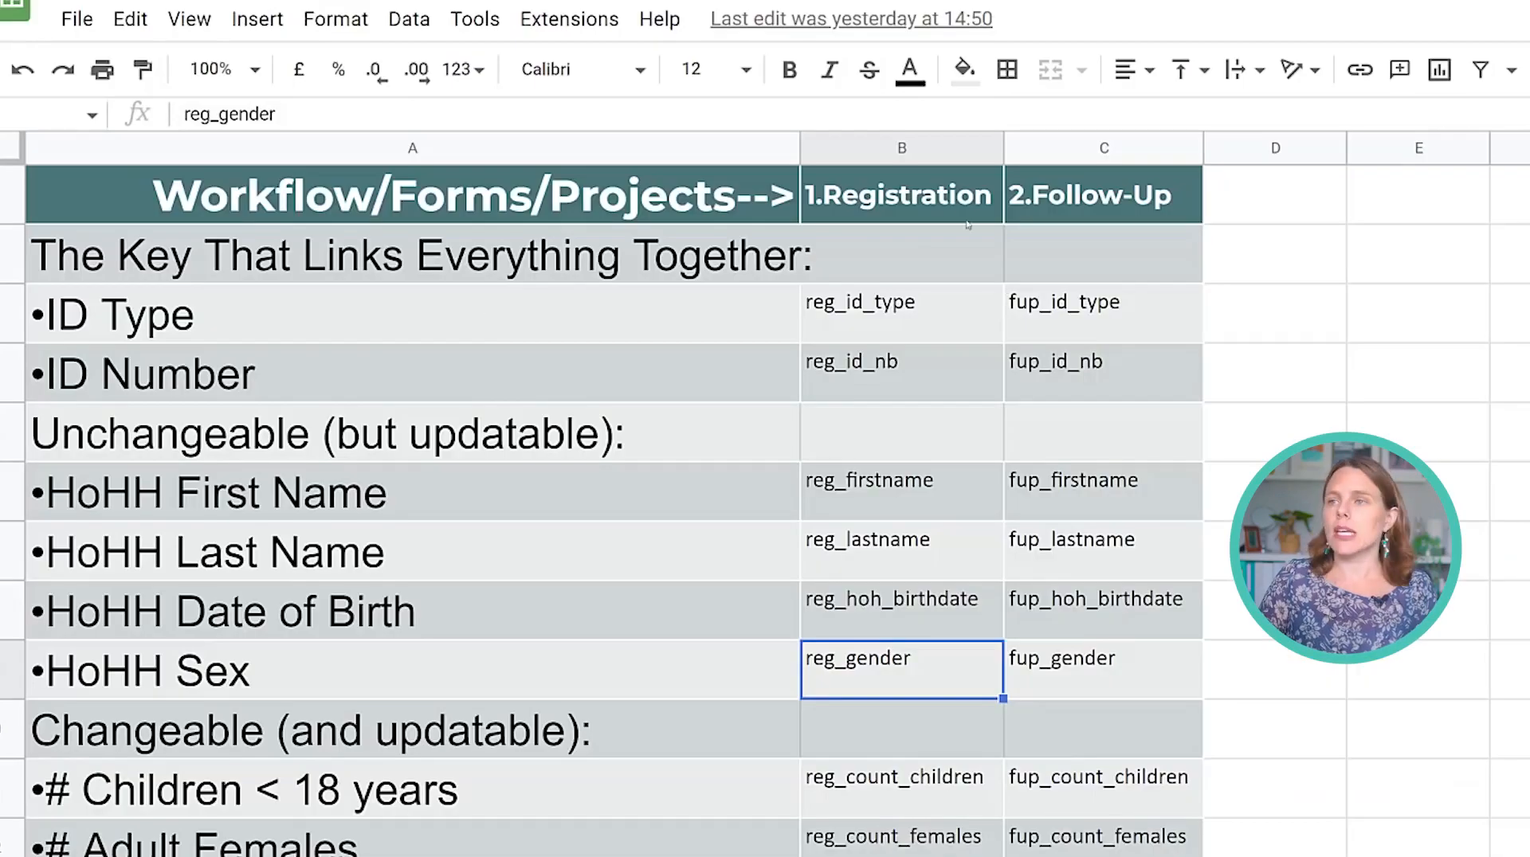
Match the Address, Governorate and District items to reg_governorate, fup_district and the 2.Follow-Up column.
{"action": "scroll", "coordinate": [854, 675], "scroll_direction": "down", "scroll_amount": 10}
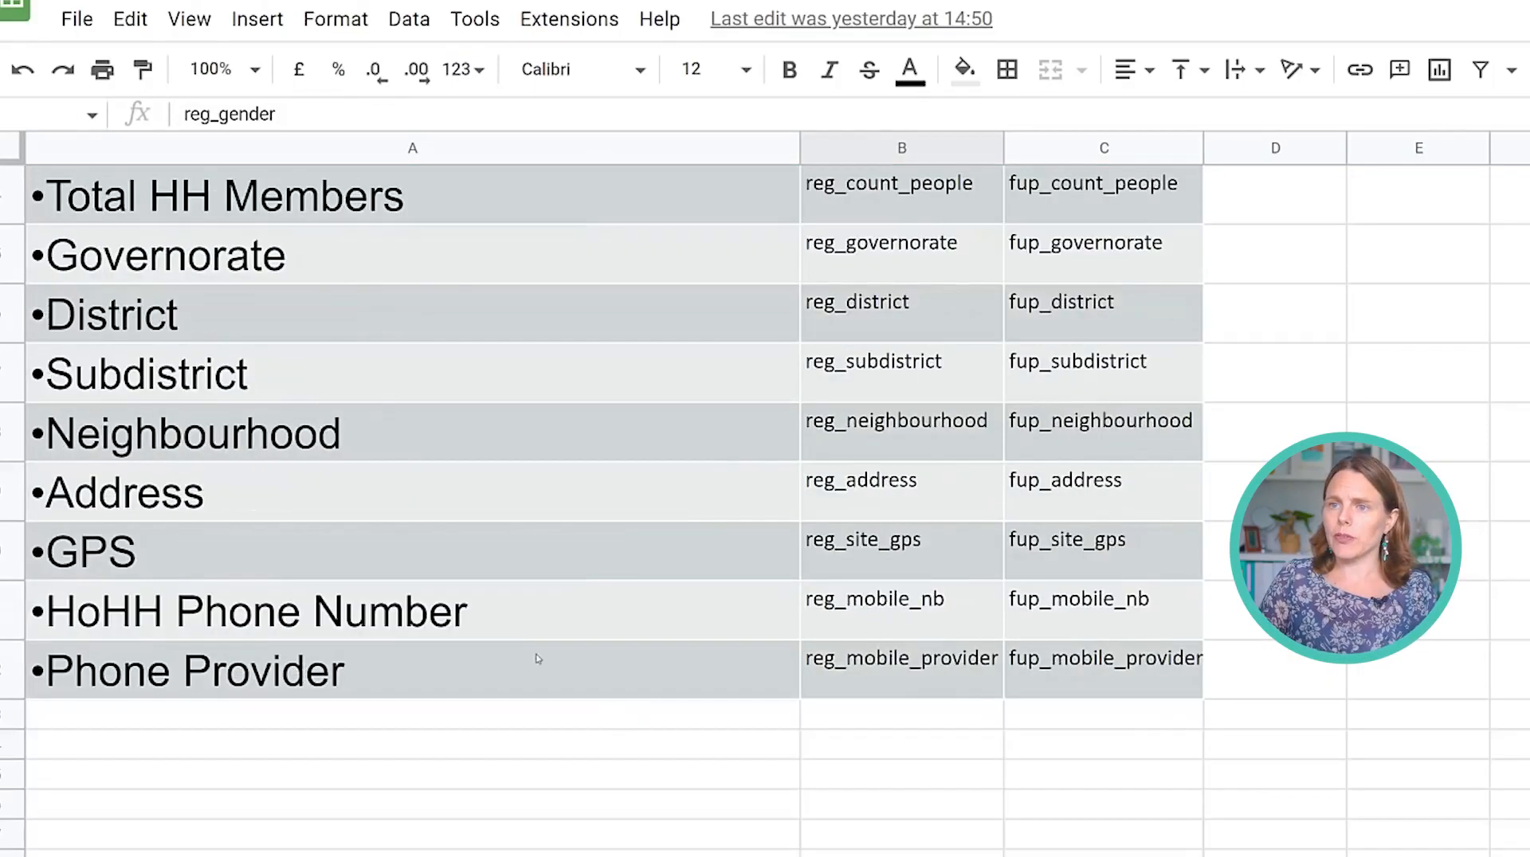
{"action": "left_click", "coordinate": [436, 501]}
{"action": "left_click", "coordinate": [395, 277]}
{"action": "left_click", "coordinate": [852, 263]}
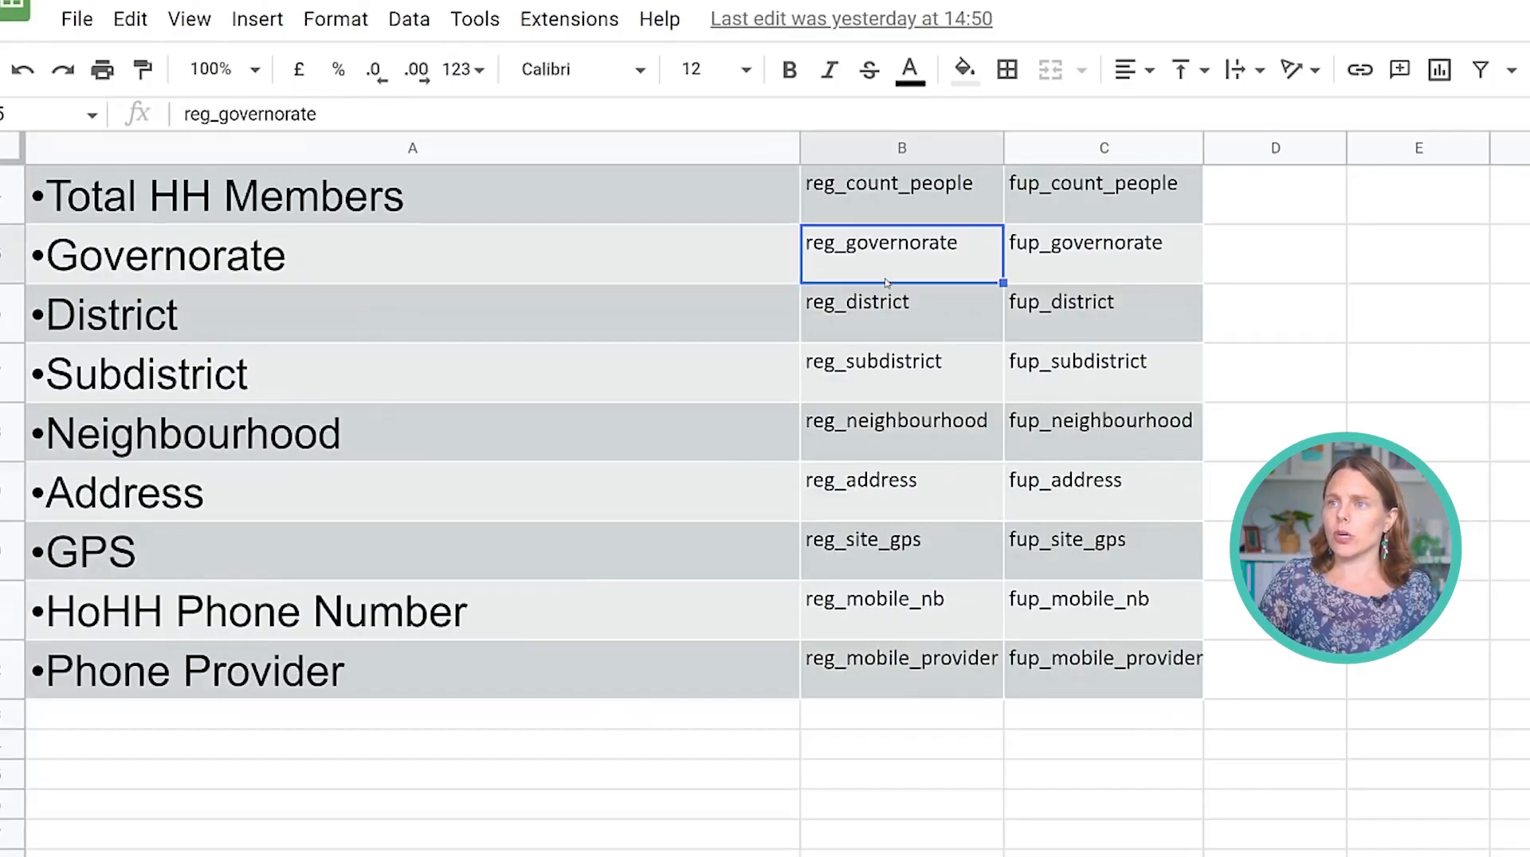
{"action": "left_click", "coordinate": [1104, 318]}
{"action": "scroll", "coordinate": [1150, 542], "scroll_direction": "up", "scroll_amount": 10}
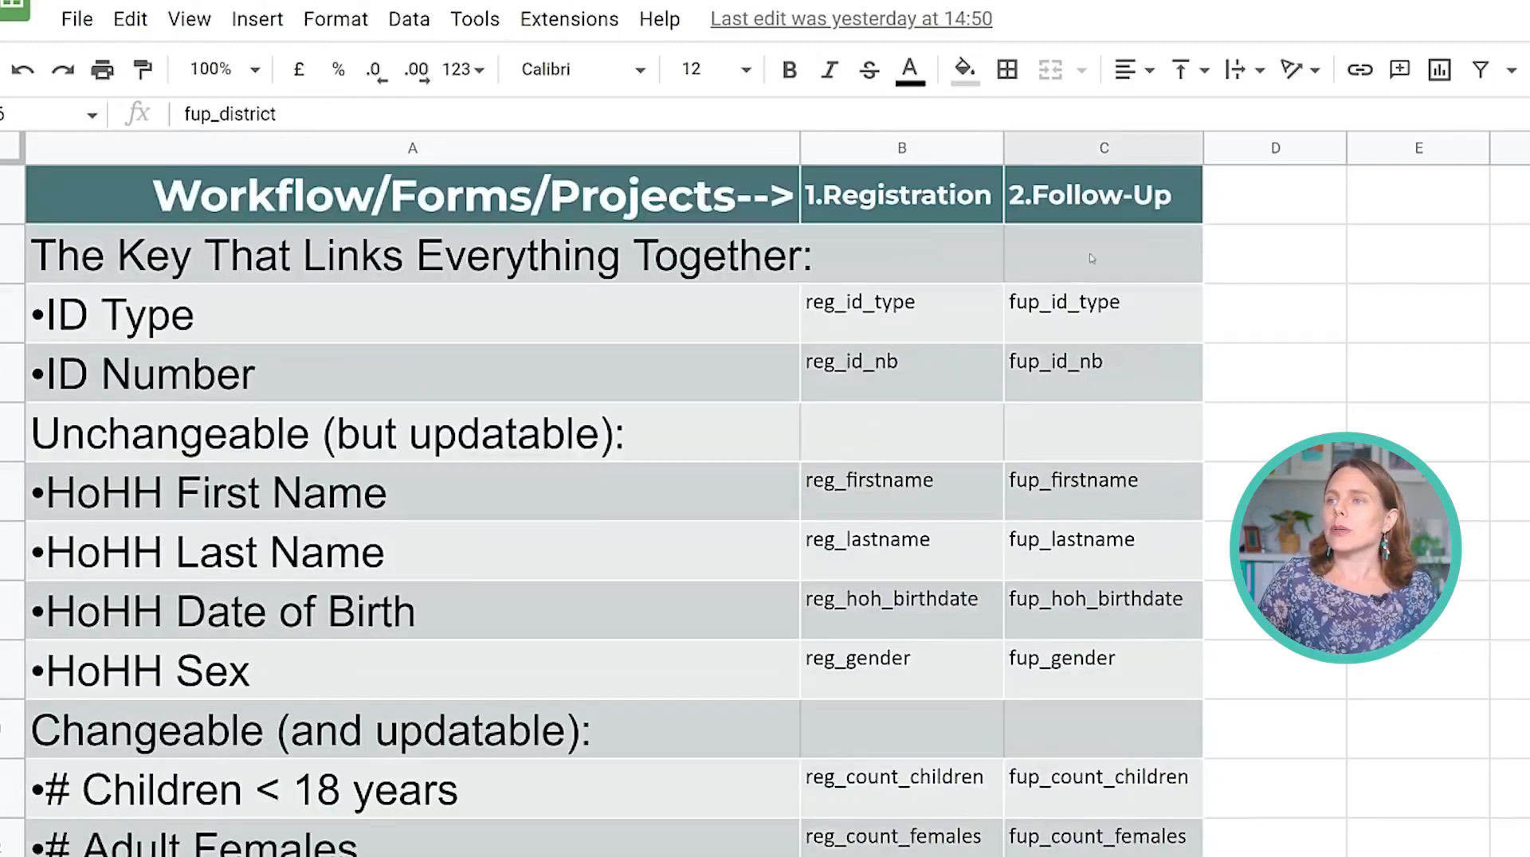
{"action": "left_click", "coordinate": [1079, 156]}
{"action": "scroll", "coordinate": [1119, 767], "scroll_direction": "down", "scroll_amount": 4}
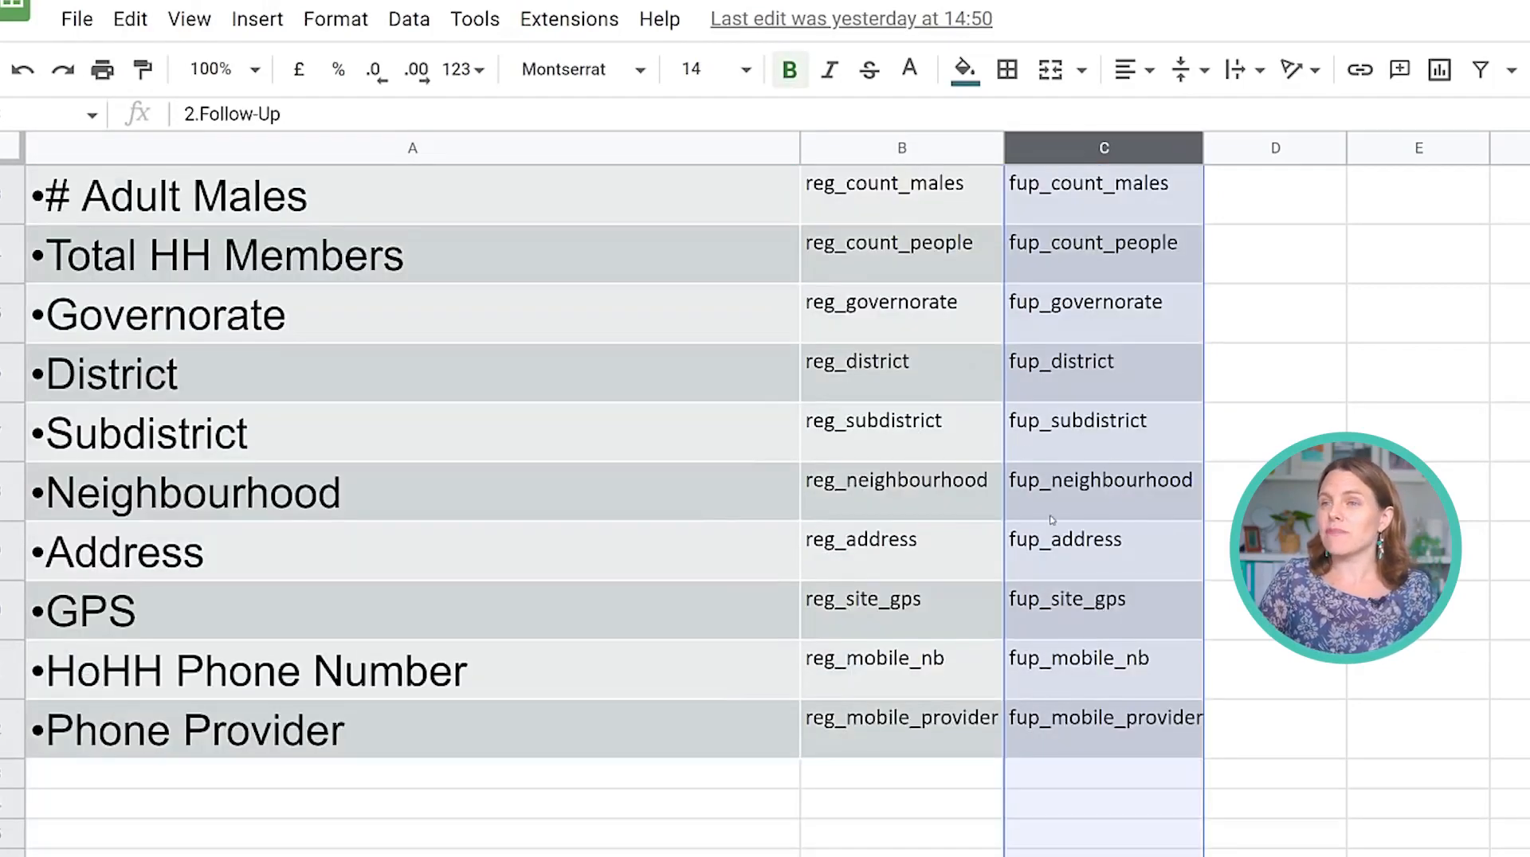
{"action": "left_click", "coordinate": [1049, 478]}
{"action": "left_click", "coordinate": [1068, 372]}
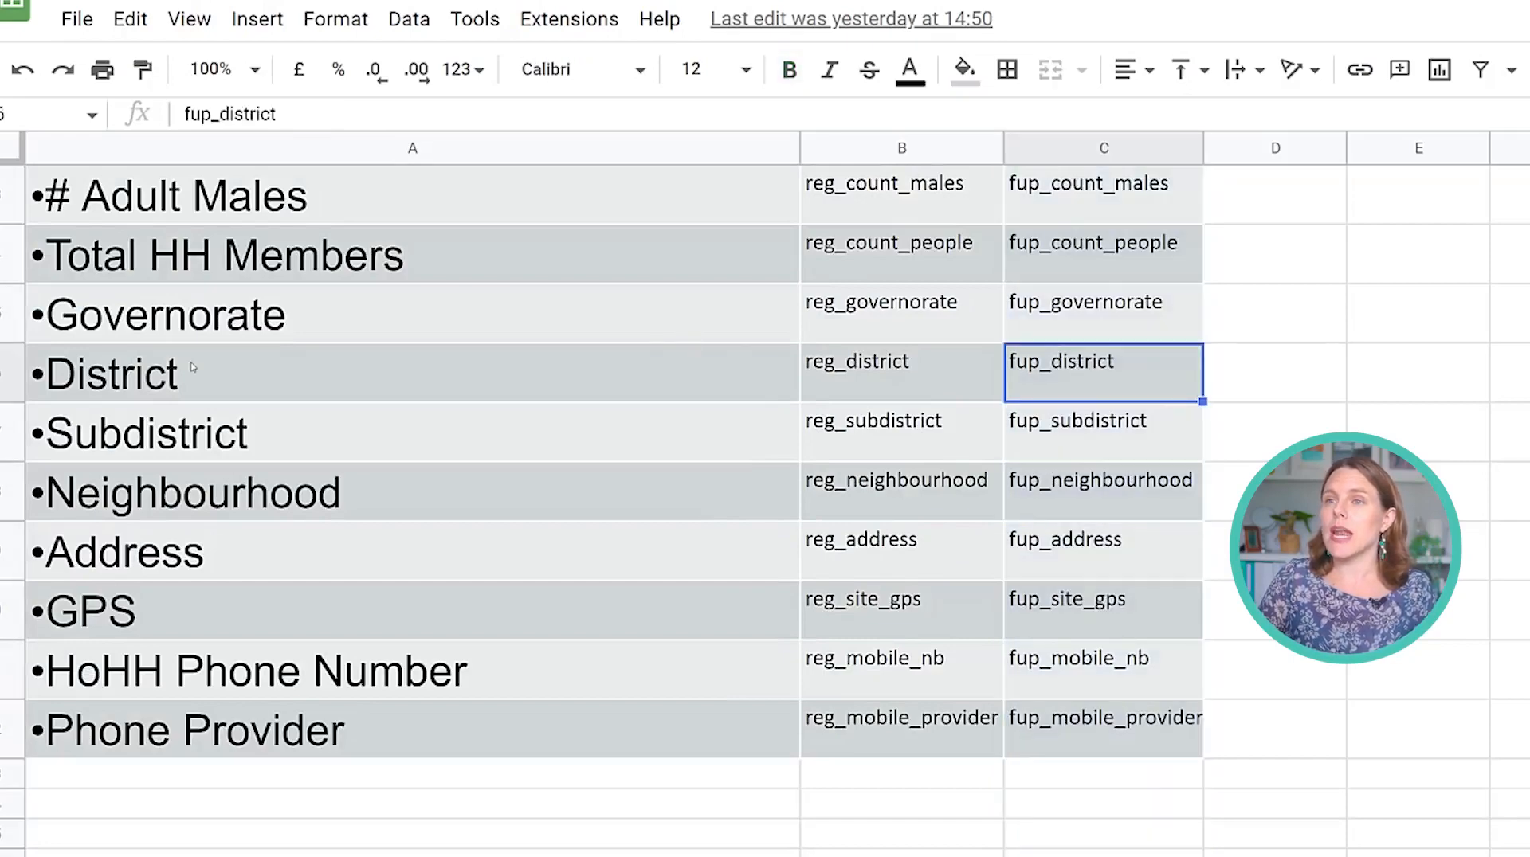
{"action": "left_click", "coordinate": [199, 369]}
{"action": "left_click_drag", "start_coordinate": [341, 366], "coordinate": [1113, 379]}
{"action": "left_click", "coordinate": [1113, 379]}
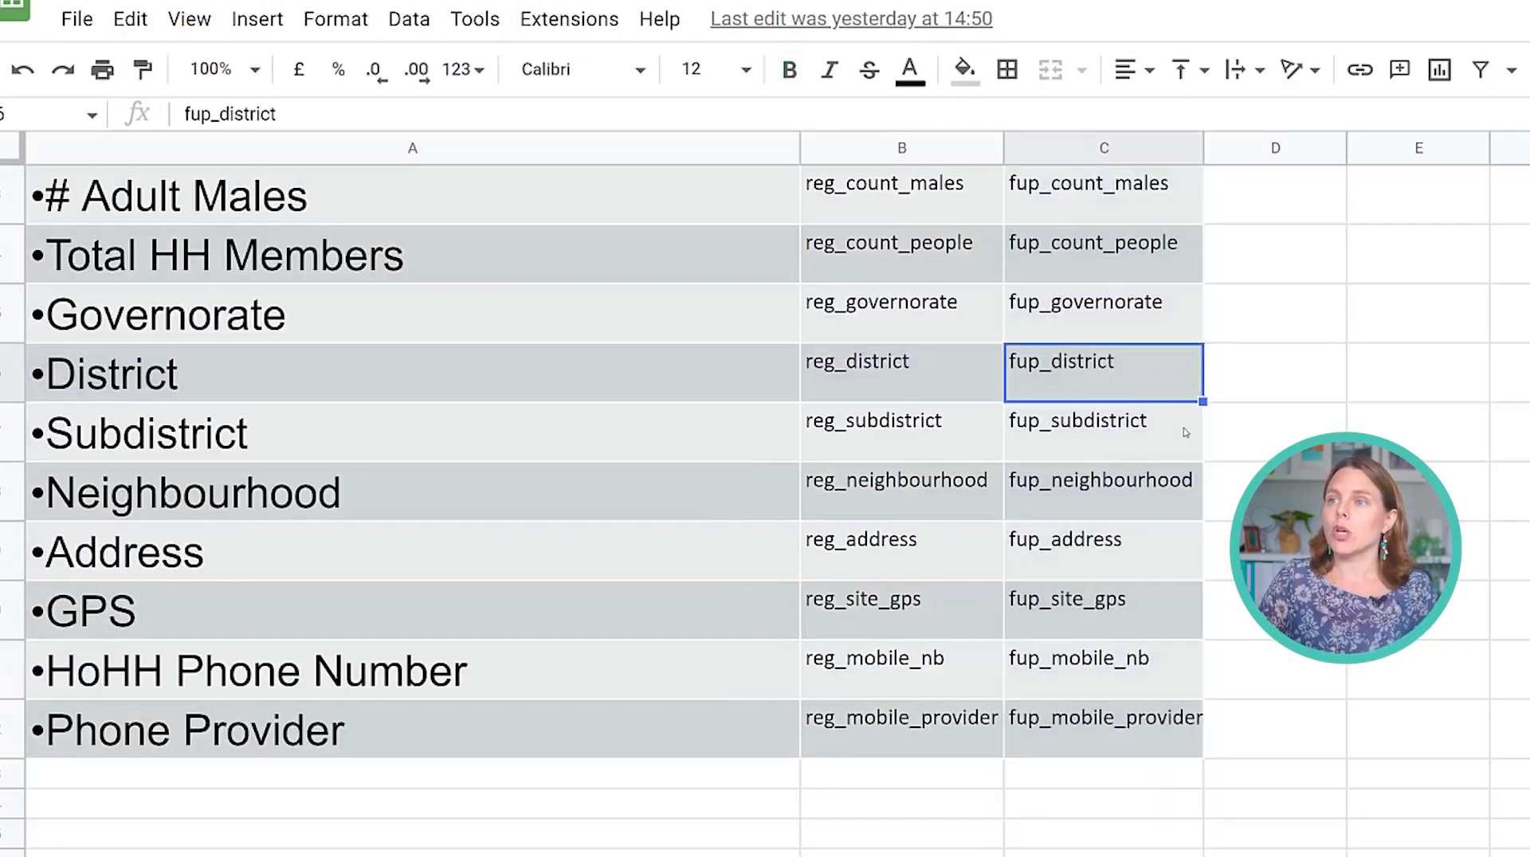
Review fup_governorate, fup_neighbourhood and fup_count_people, marking all registration/follow-up name pairs, then return to the table top.
{"action": "scroll", "coordinate": [1115, 478], "scroll_direction": "up", "scroll_amount": 4}
{"action": "scroll", "coordinate": [1053, 515], "scroll_direction": "down", "scroll_amount": 3}
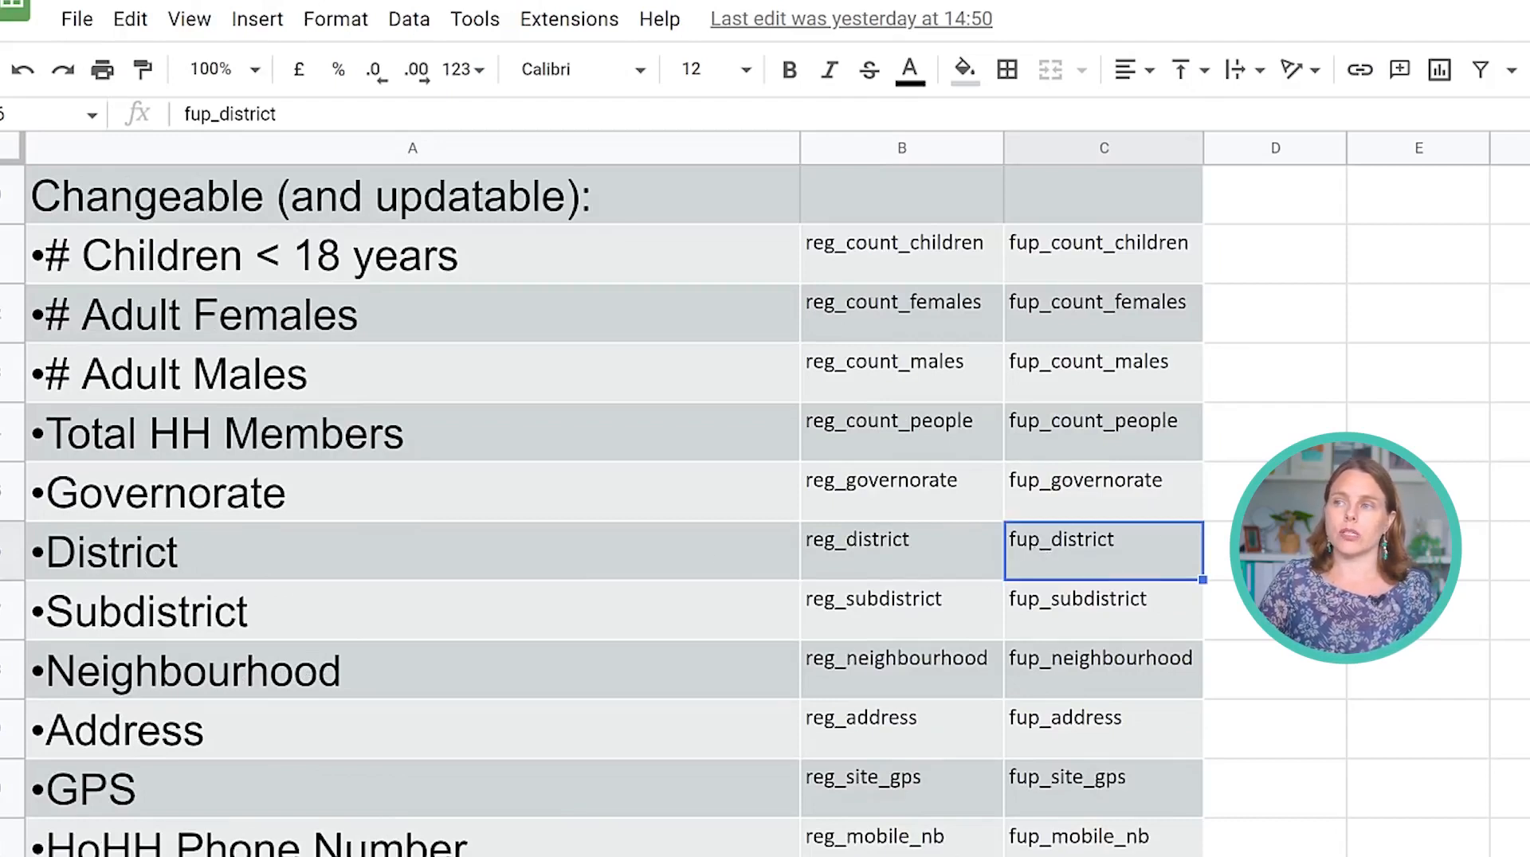
{"action": "left_click", "coordinate": [1122, 482]}
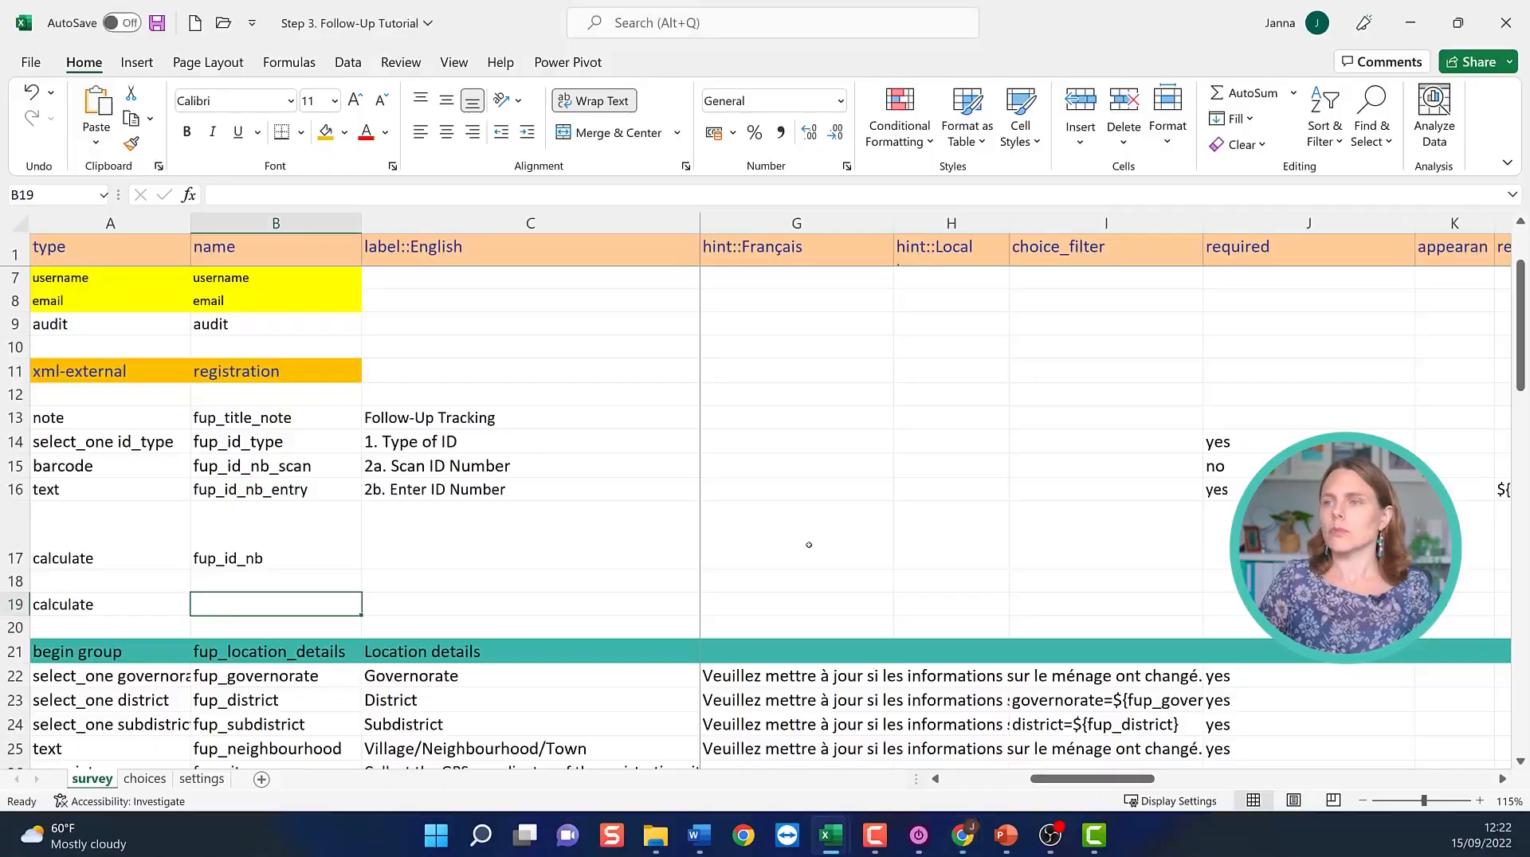
{"action": "scroll", "coordinate": [812, 539], "scroll_direction": "down", "scroll_amount": 2}
{"action": "left_click_drag", "start_coordinate": [408, 469], "coordinate": [299, 567]}
{"action": "left_click", "coordinate": [249, 476]}
{"action": "left_click", "coordinate": [299, 569]}
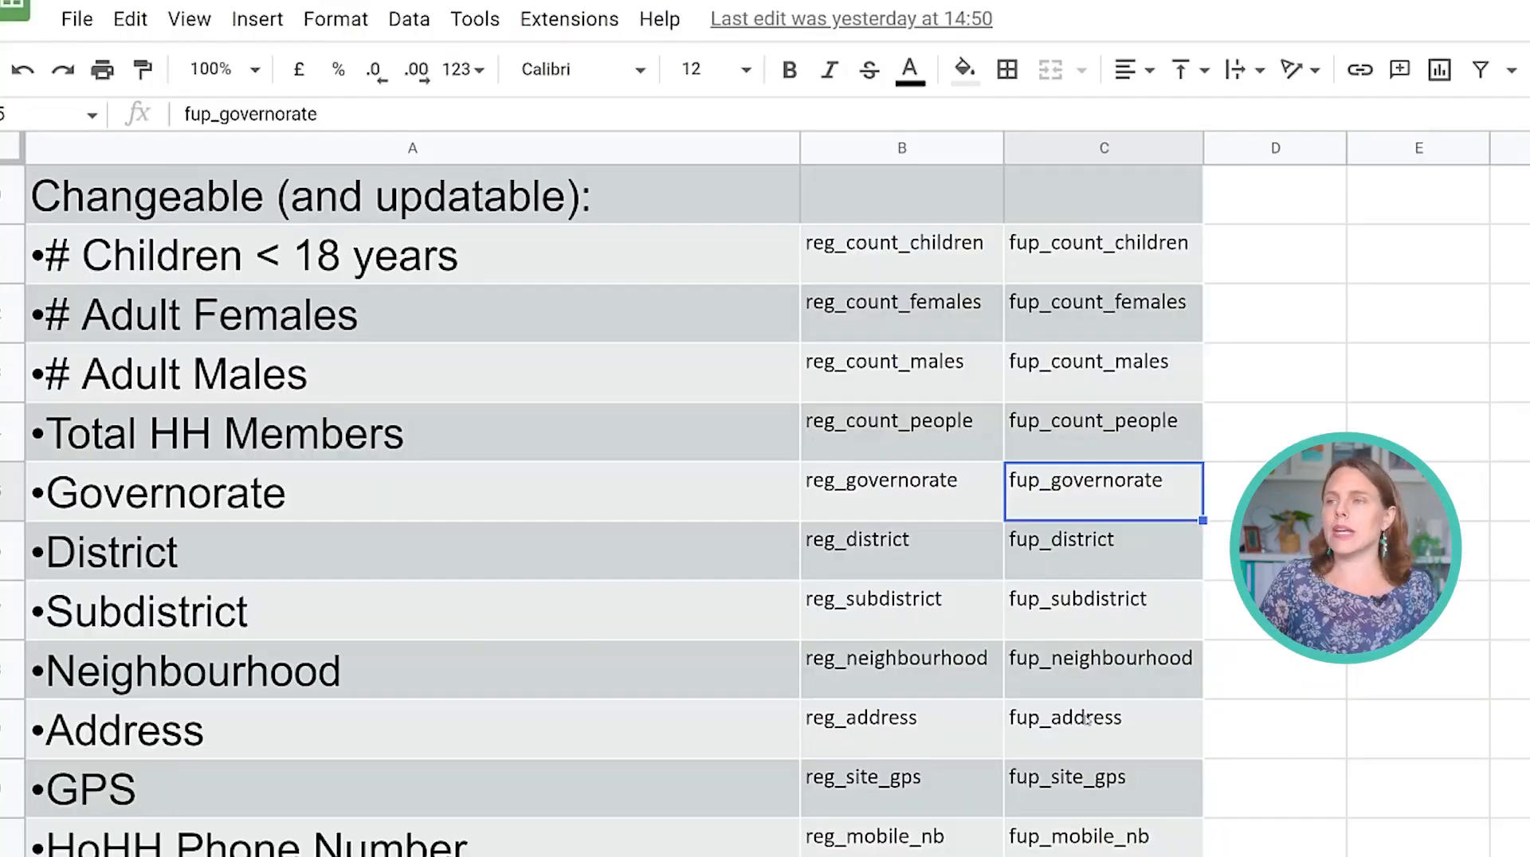
{"action": "left_click", "coordinate": [1142, 678]}
{"action": "scroll", "coordinate": [1245, 710], "scroll_direction": "up", "scroll_amount": 3}
{"action": "left_click_drag", "start_coordinate": [899, 319], "coordinate": [1084, 484]}
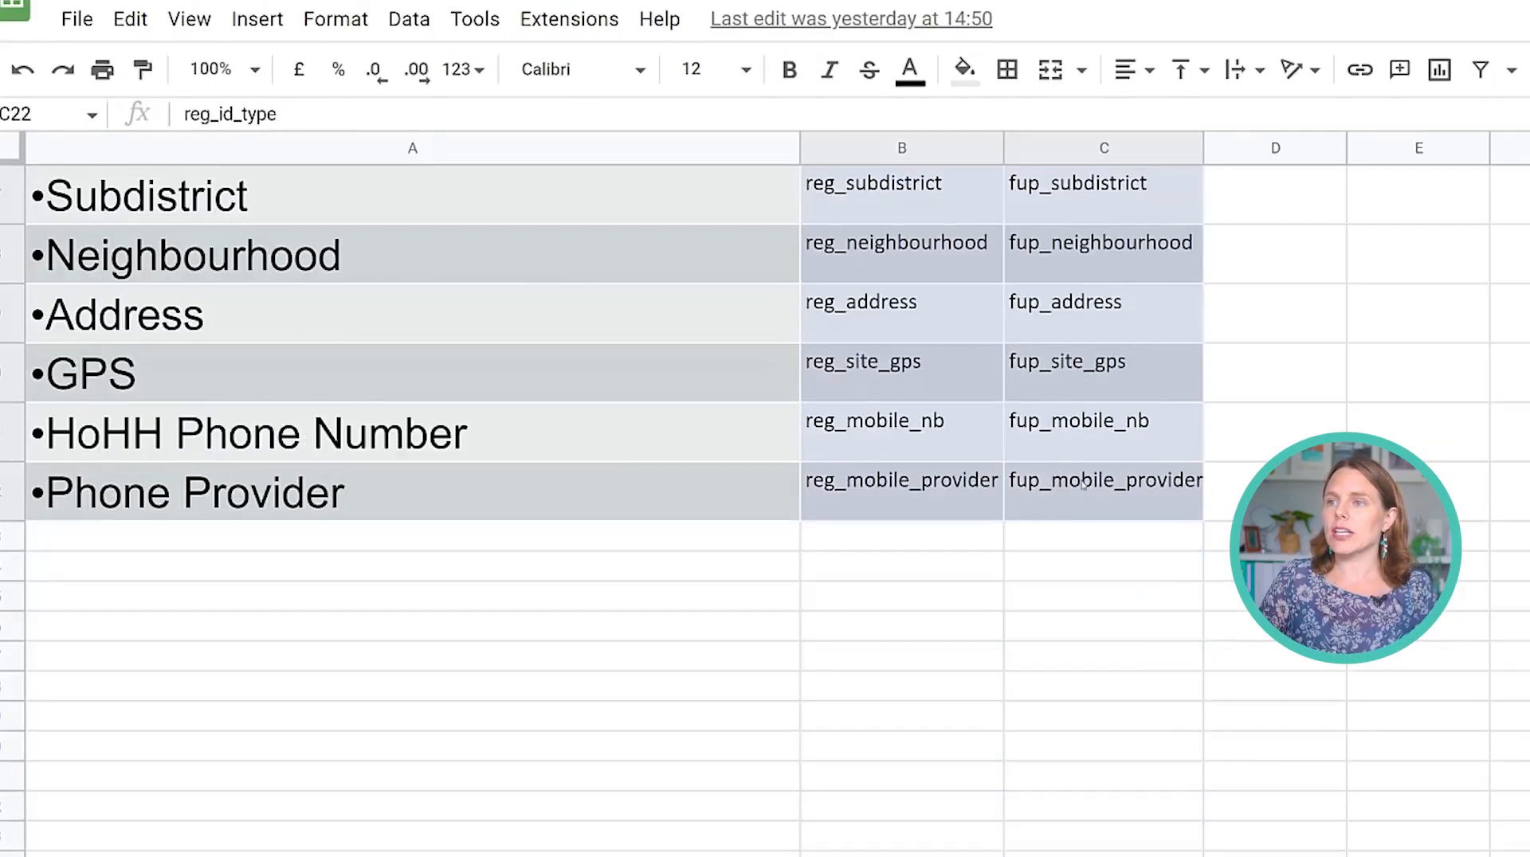
{"action": "scroll", "coordinate": [982, 429], "scroll_direction": "up", "scroll_amount": 5}
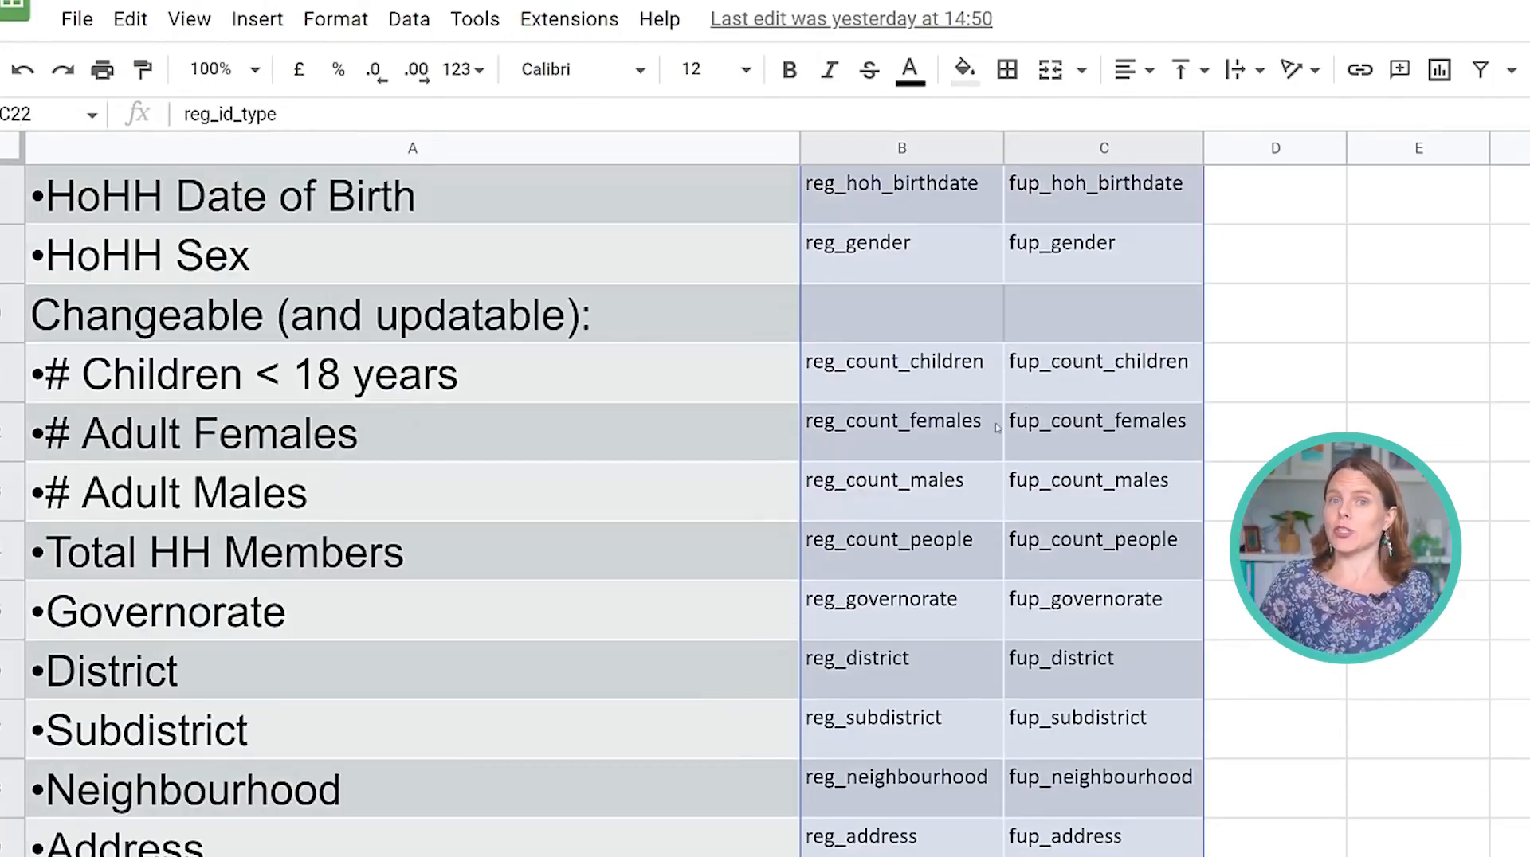
{"action": "left_click", "coordinate": [1077, 533]}
{"action": "key", "text": "Right"}
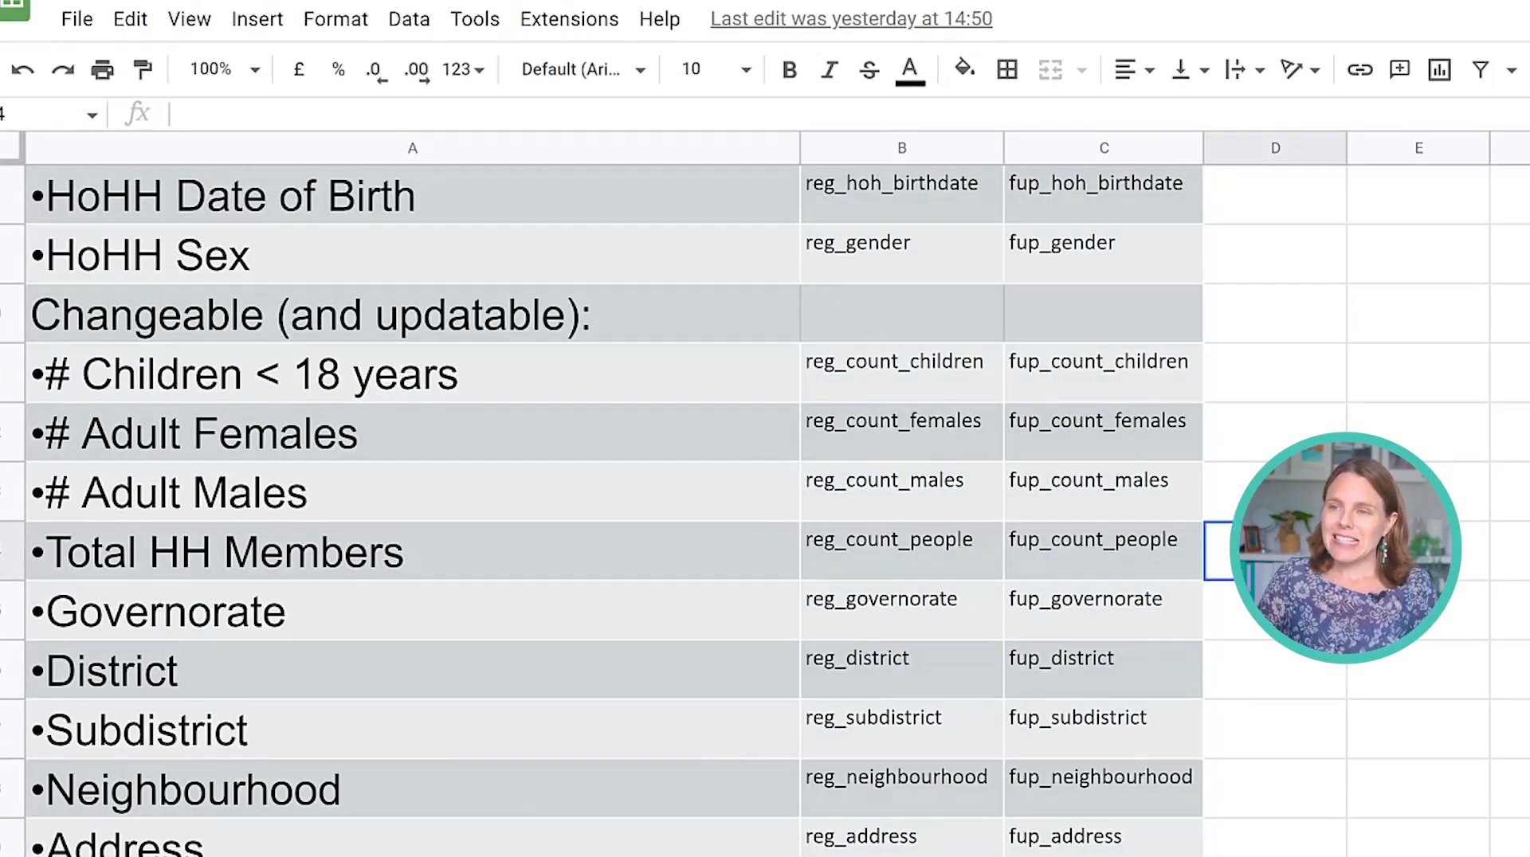
{"action": "key", "text": "ctrl+Home"}
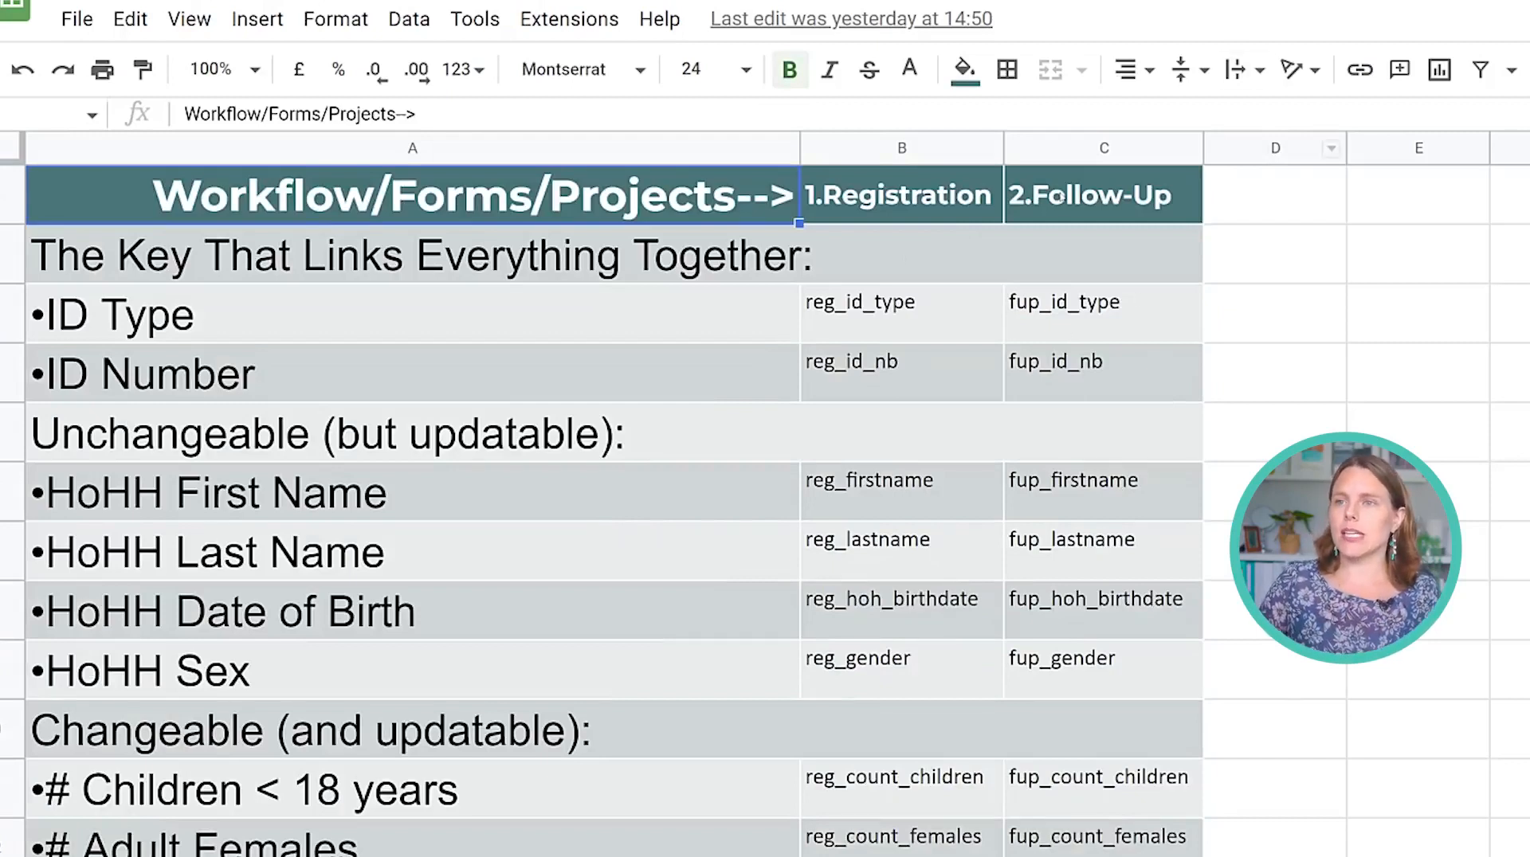
Pair the ID Type item with reg_id_type and reg_id_nb in the mapping table.
{"action": "left_click", "coordinate": [889, 350]}
{"action": "left_click", "coordinate": [876, 306]}
{"action": "left_click", "coordinate": [116, 323]}
{"action": "left_click", "coordinate": [854, 314], "text": "ctrl"}
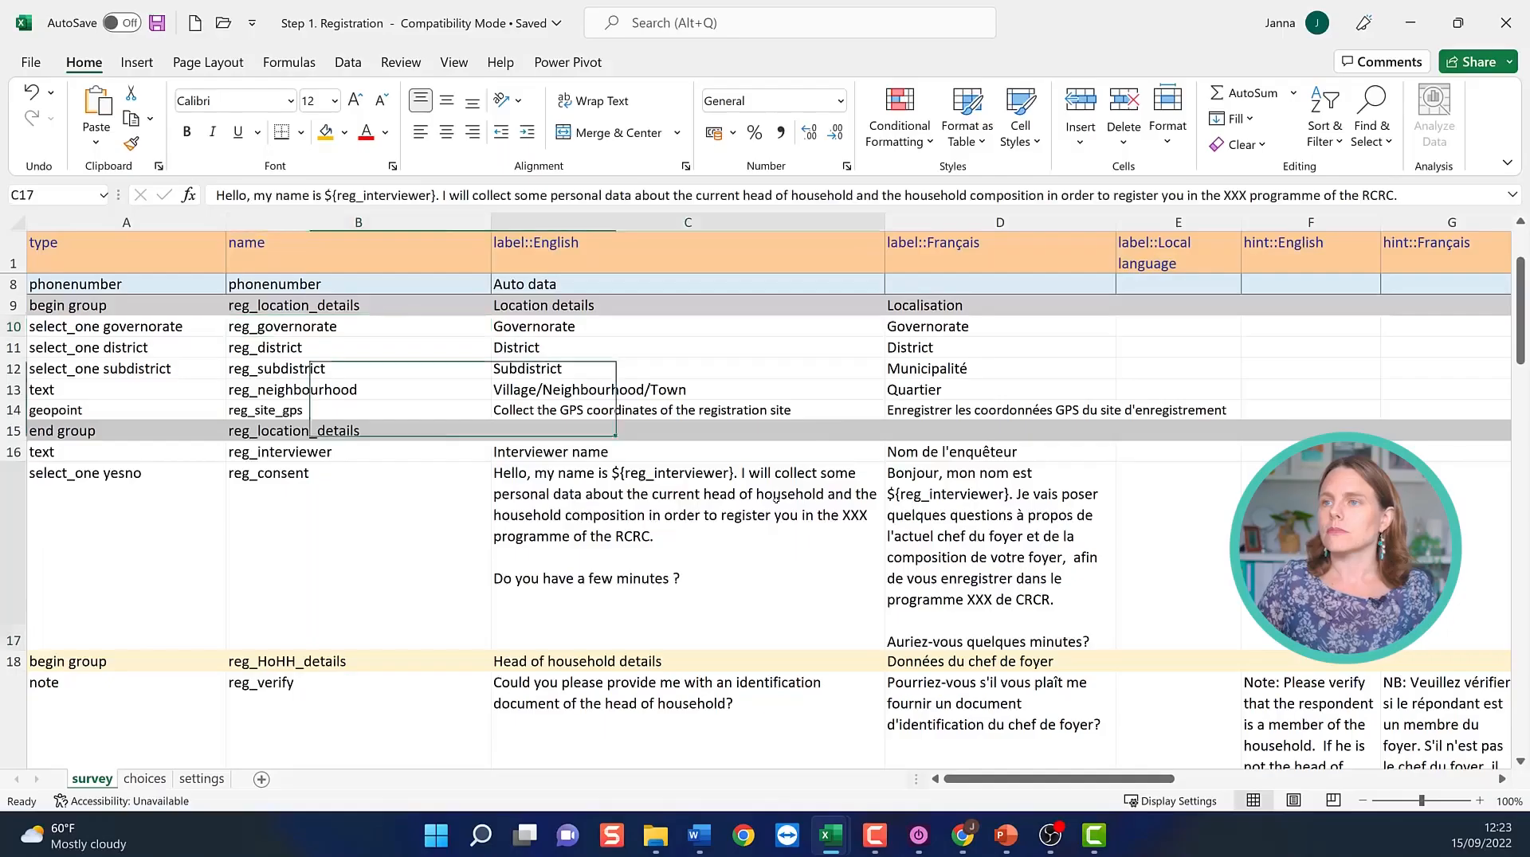
Check the ID type row, then turn Wrap Text off for the entire survey sheet.
{"action": "scroll", "coordinate": [573, 603], "scroll_direction": "up", "scroll_amount": 2}
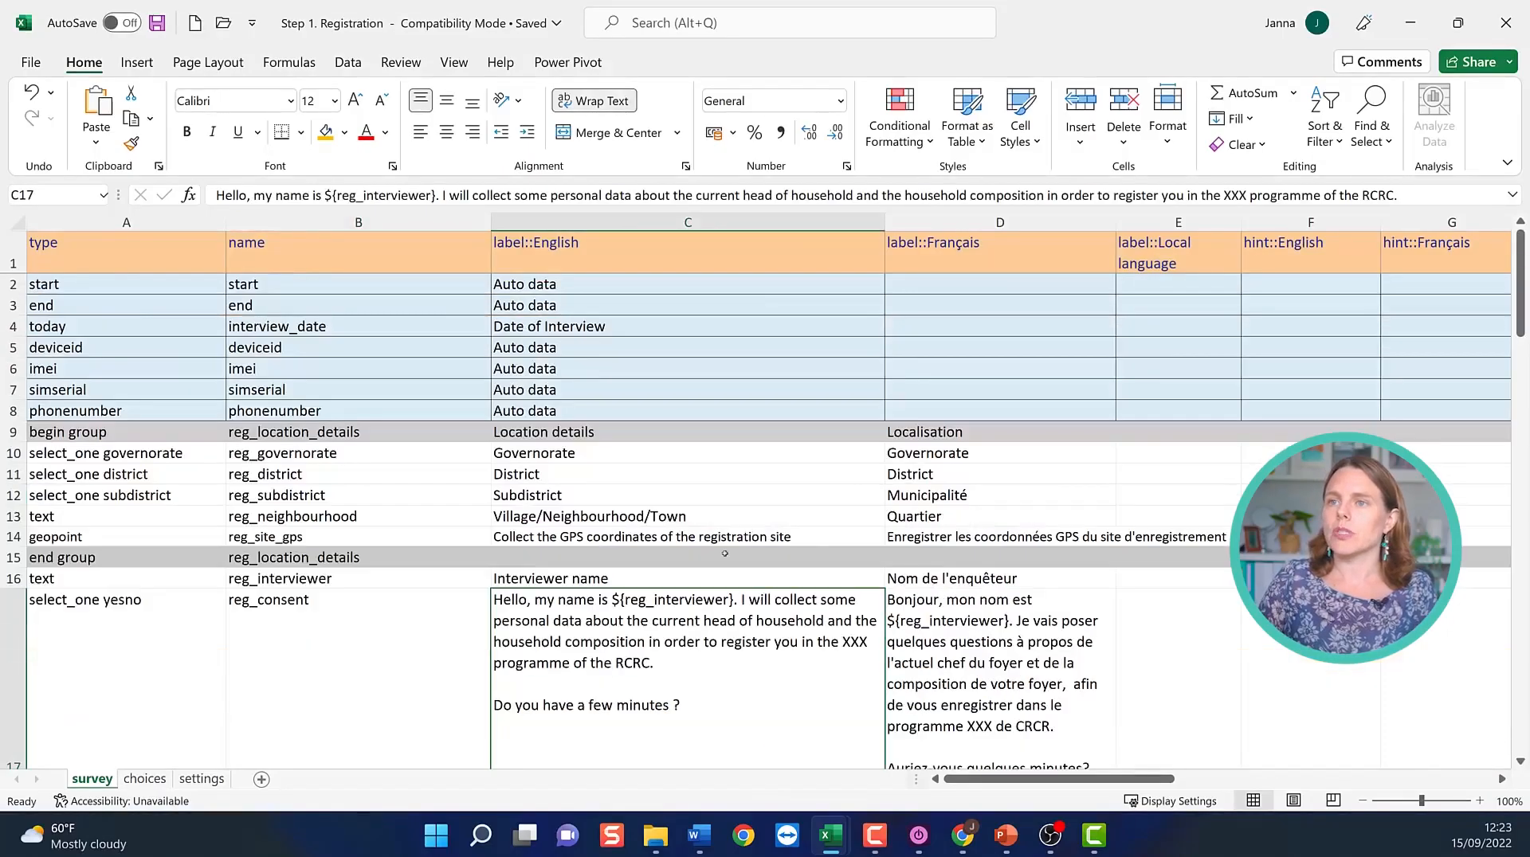
{"action": "scroll", "coordinate": [574, 603], "scroll_direction": "down", "scroll_amount": 5}
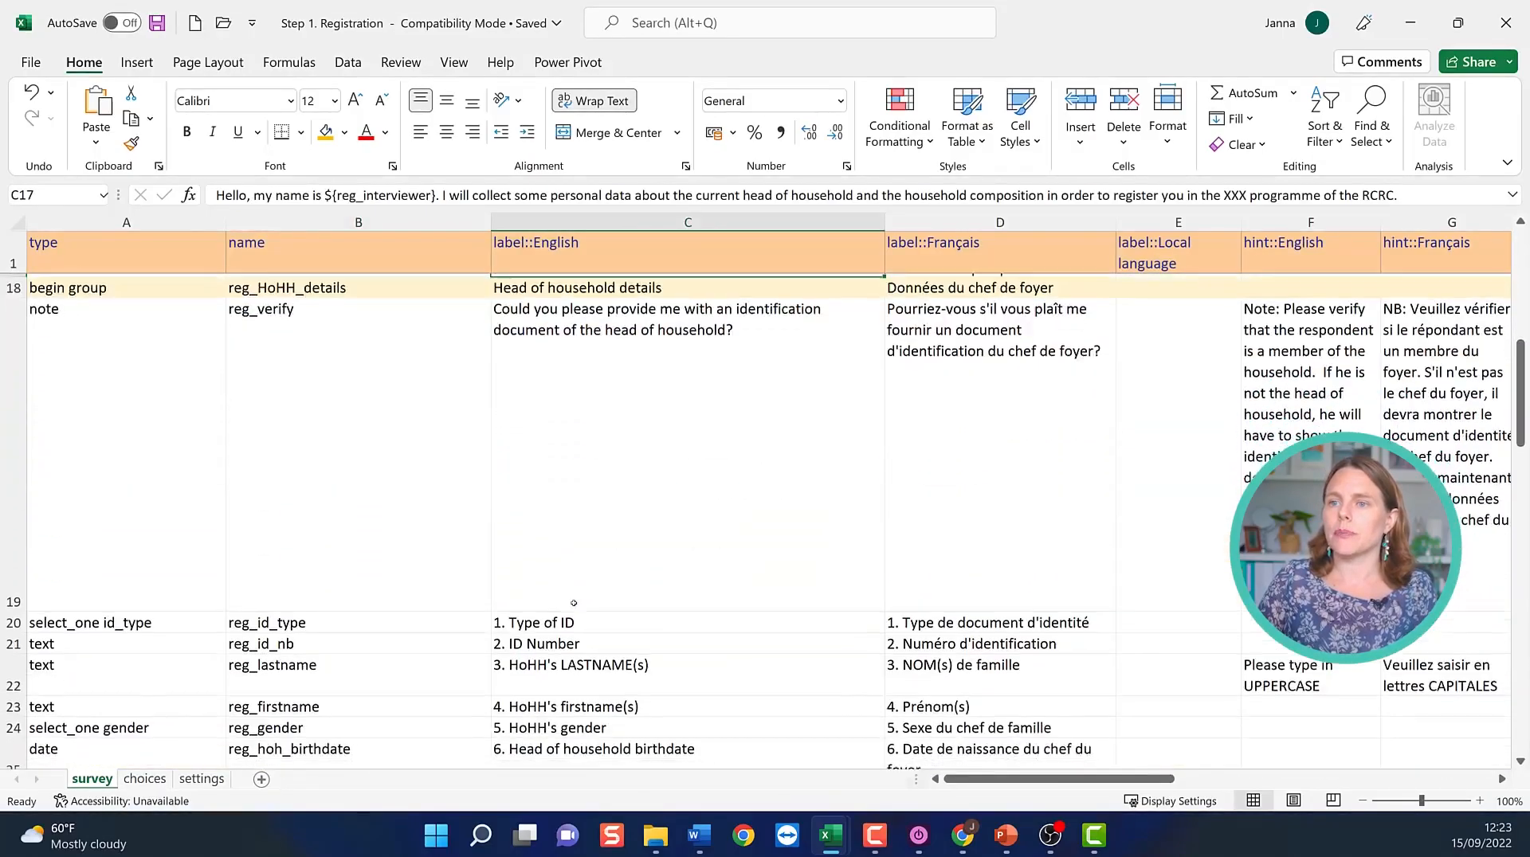
{"action": "left_click", "coordinate": [295, 555]}
{"action": "left_click_drag", "start_coordinate": [294, 555], "coordinate": [119, 553]}
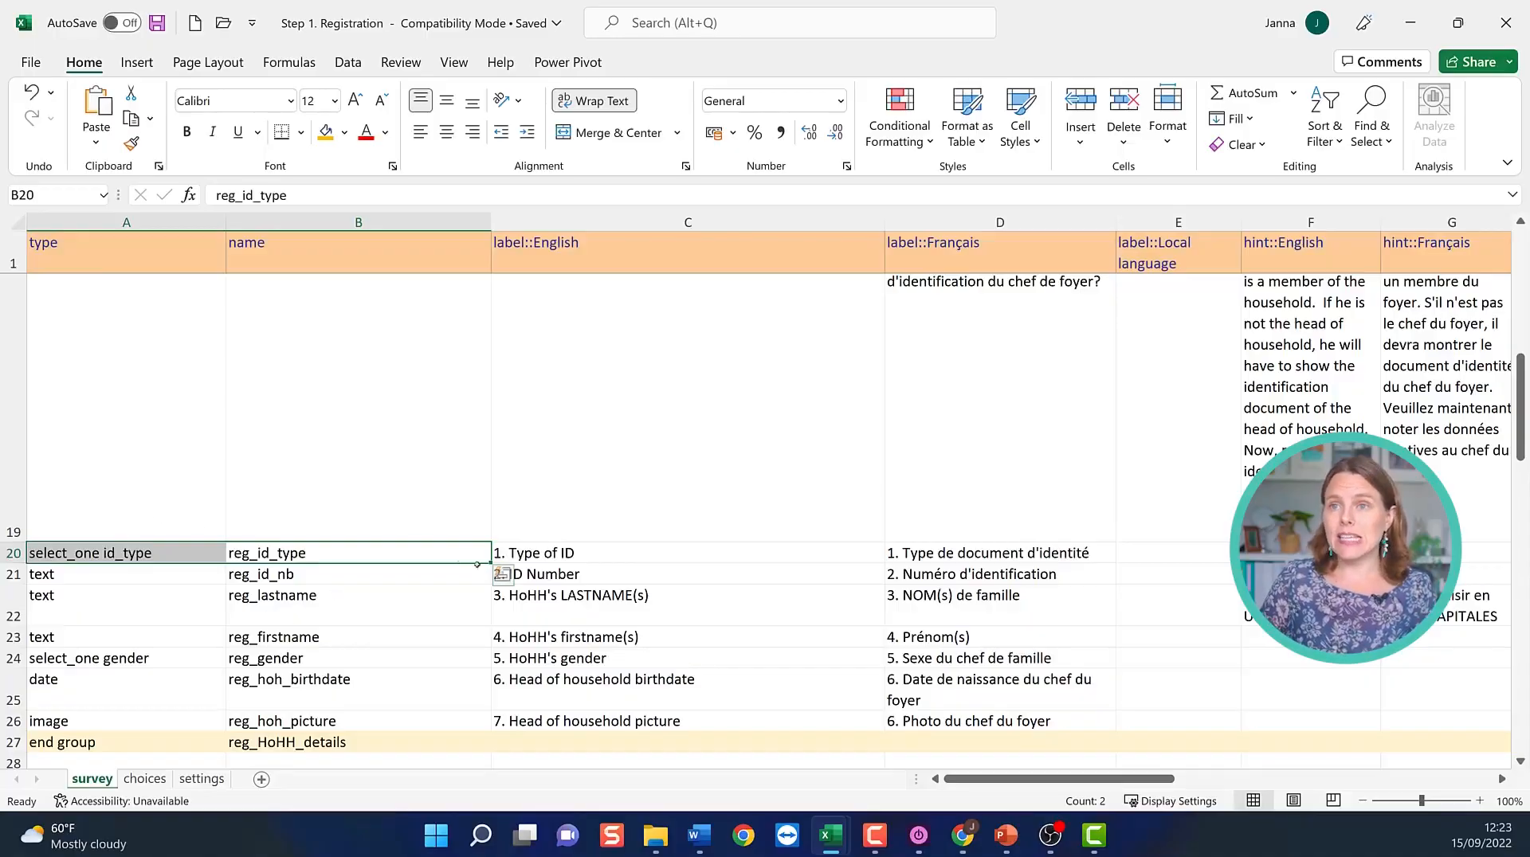
{"action": "left_click", "coordinate": [18, 223]}
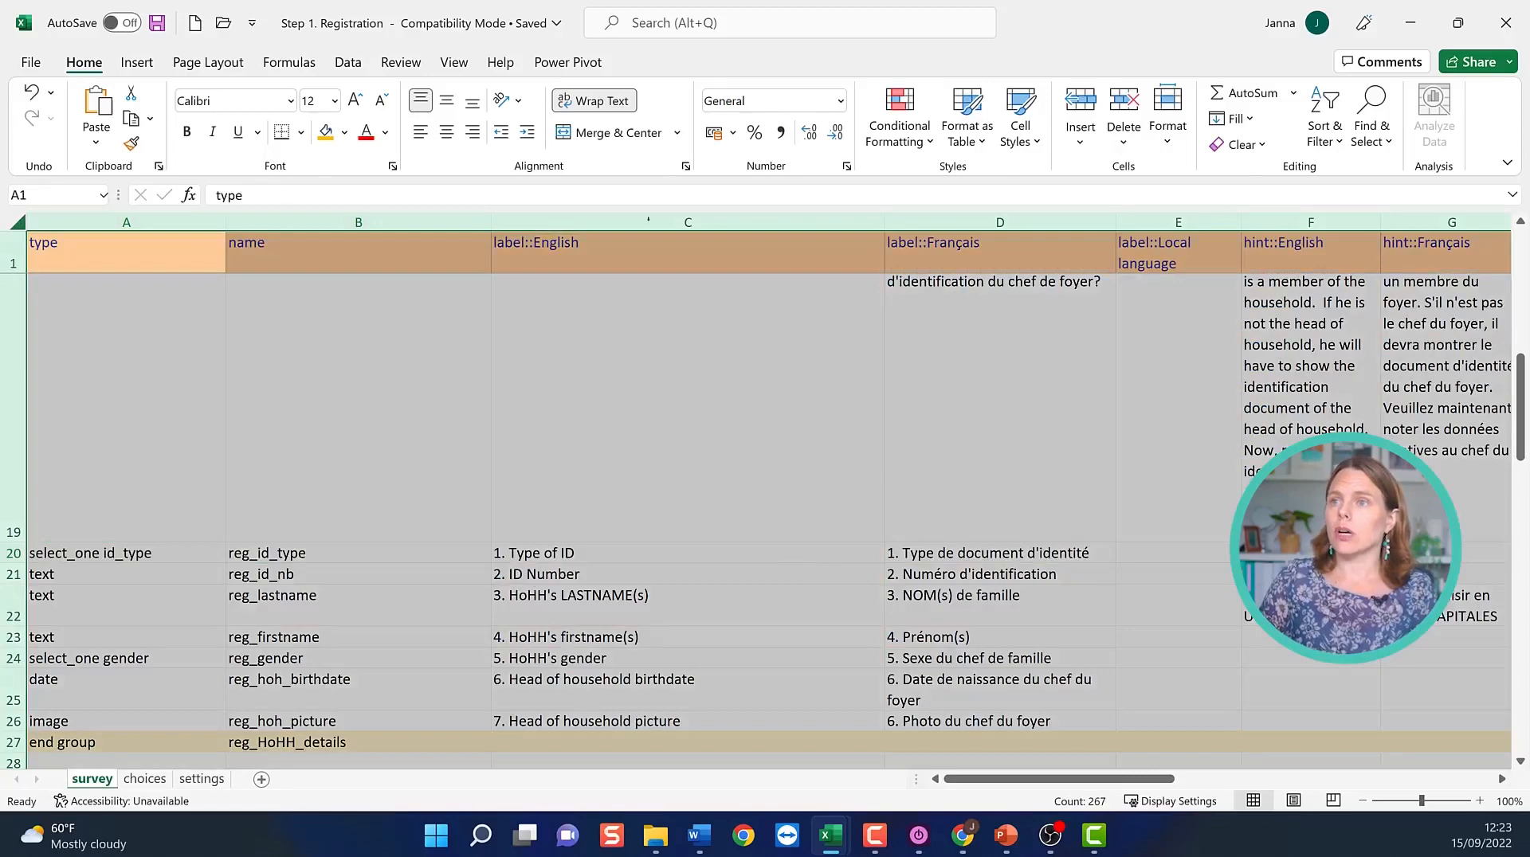
{"action": "left_click", "coordinate": [616, 108]}
{"action": "left_click", "coordinate": [592, 363]}
Locate the location details group's begin group and end group rows, then select the type column.
{"action": "scroll", "coordinate": [522, 505], "scroll_direction": "up", "scroll_amount": 6}
{"action": "left_click_drag", "start_coordinate": [280, 255], "coordinate": [319, 685]}
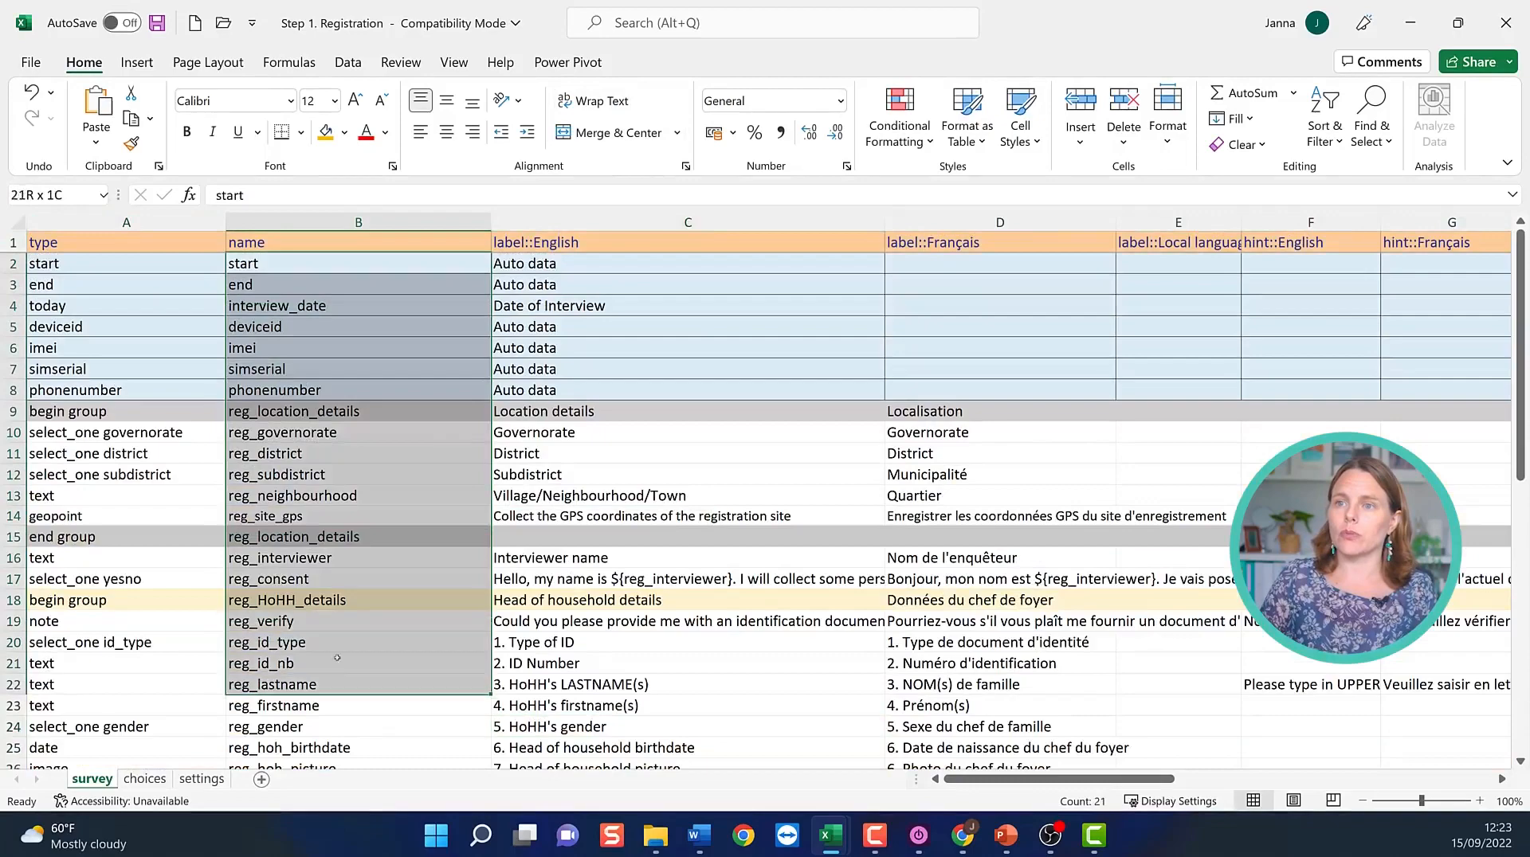
{"action": "left_click", "coordinate": [293, 299]}
{"action": "scroll", "coordinate": [314, 387], "scroll_direction": "down", "scroll_amount": 5}
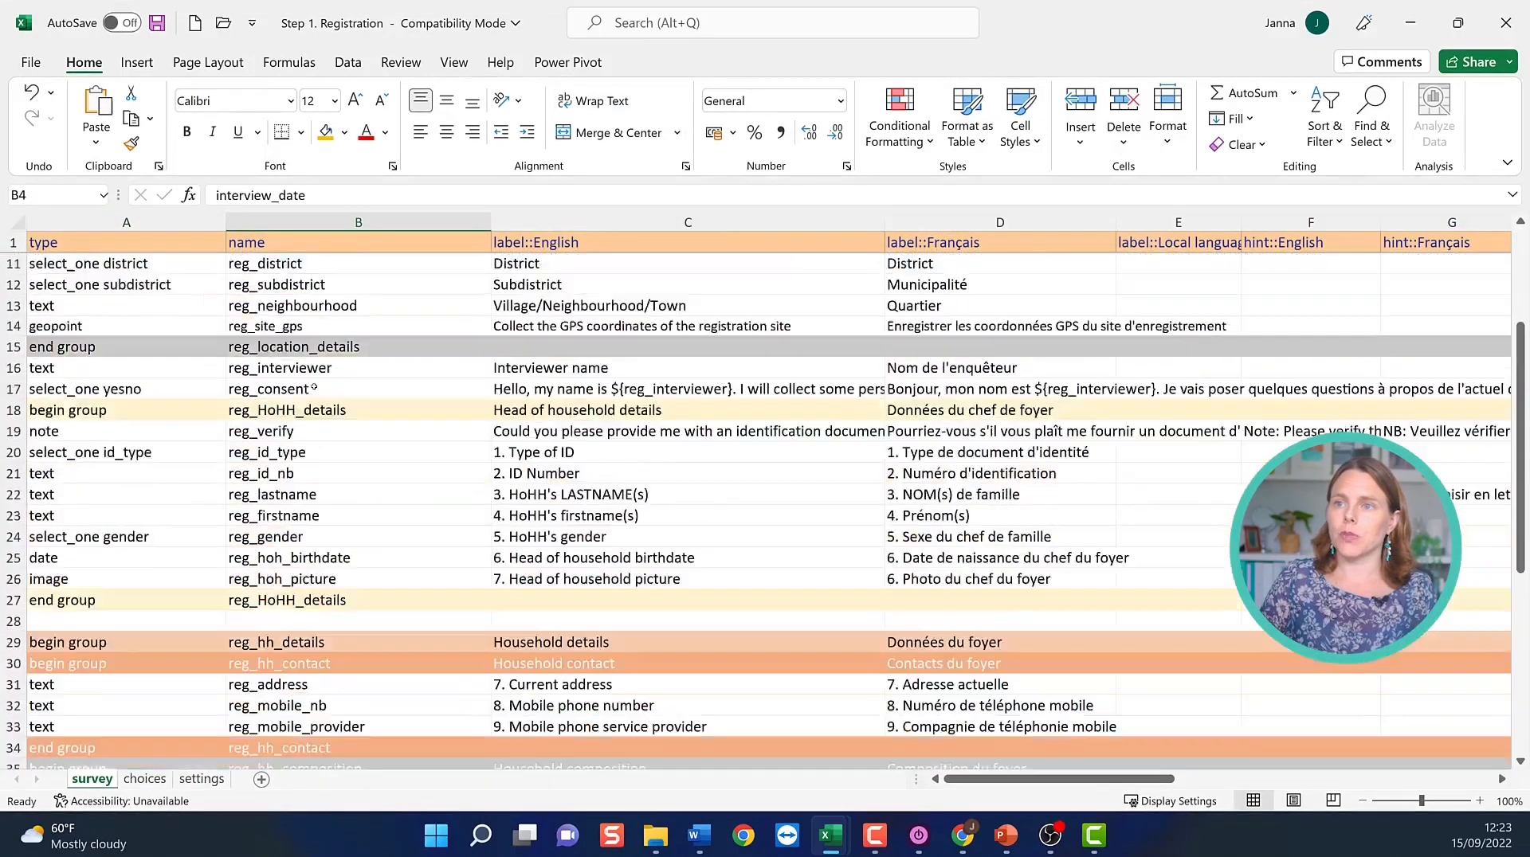
{"action": "scroll", "coordinate": [314, 387], "scroll_direction": "up", "scroll_amount": 3}
{"action": "left_click", "coordinate": [14, 348]}
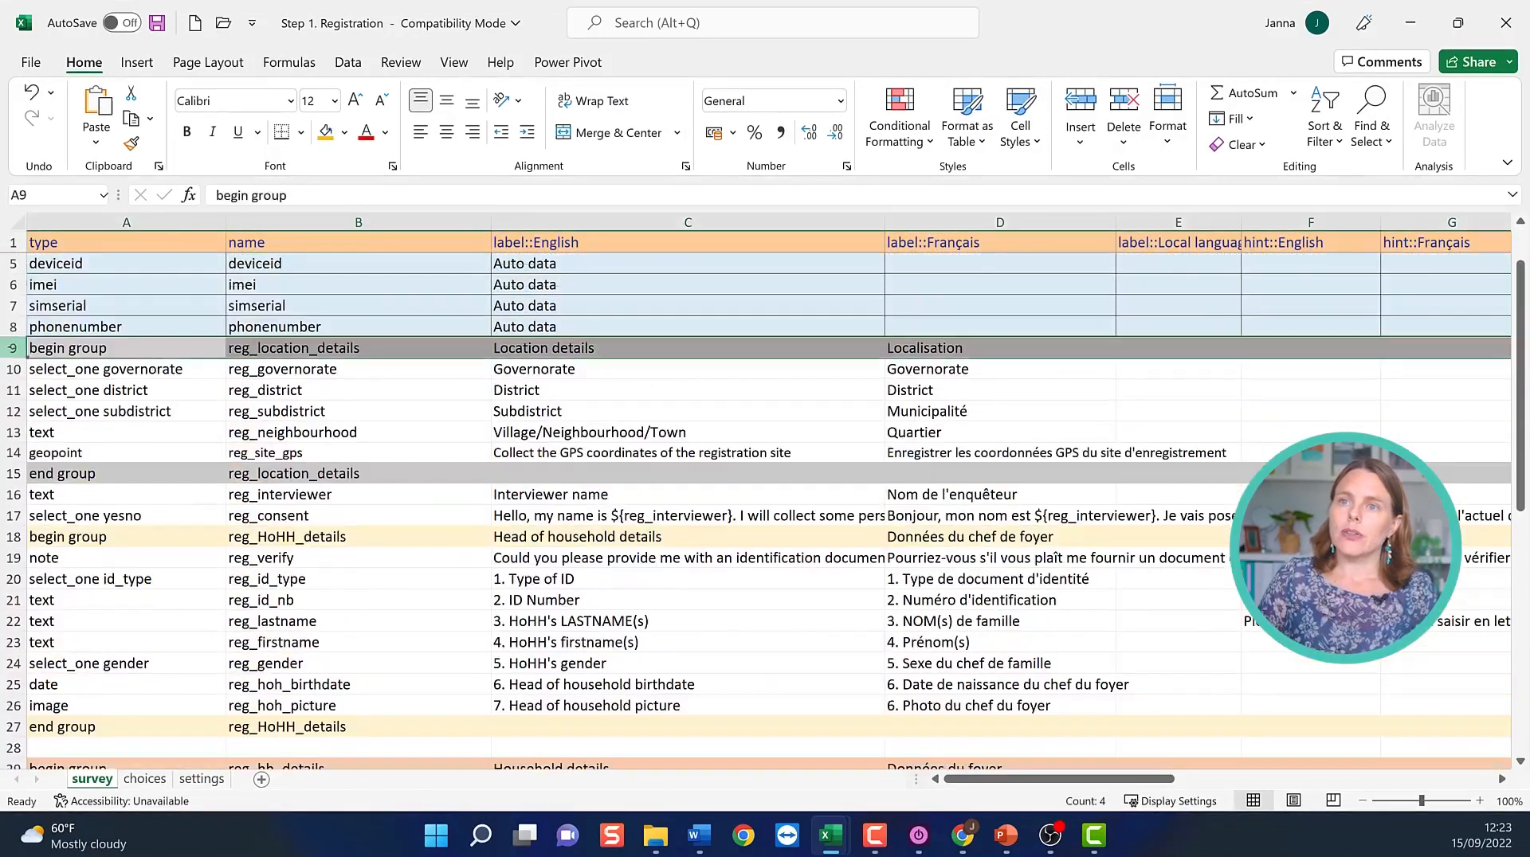
{"action": "left_click", "coordinate": [13, 474]}
{"action": "left_click", "coordinate": [13, 349]}
{"action": "left_click", "coordinate": [14, 473]}
{"action": "left_click", "coordinate": [126, 222]}
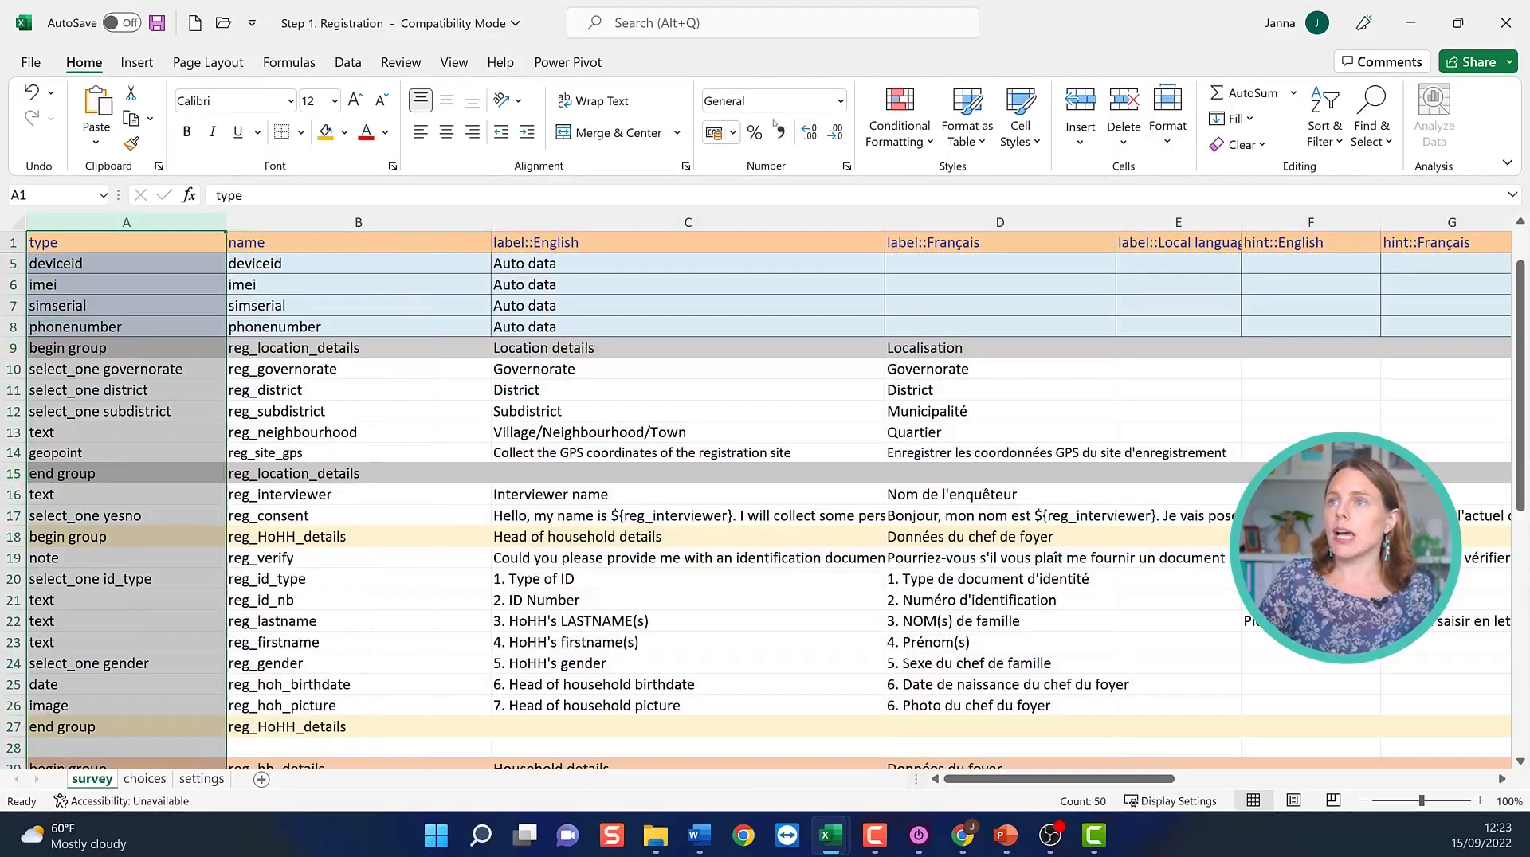
Add an Equal To highlight rule shading 'begin group' cells light red.
{"action": "left_click", "coordinate": [899, 128]}
{"action": "mouse_move", "coordinate": [980, 185]}
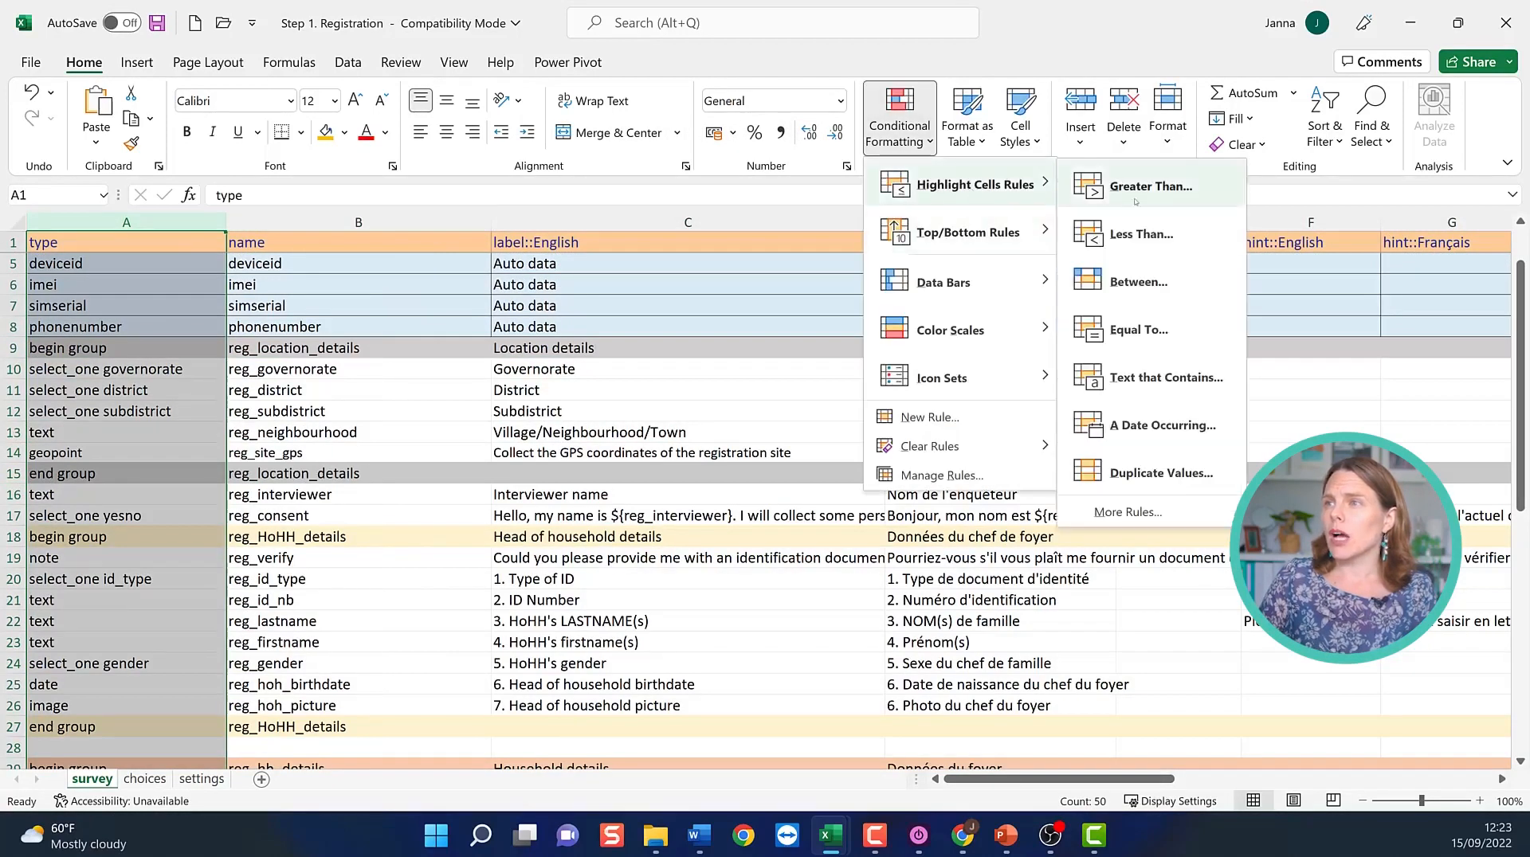
{"action": "left_click", "coordinate": [1139, 329]}
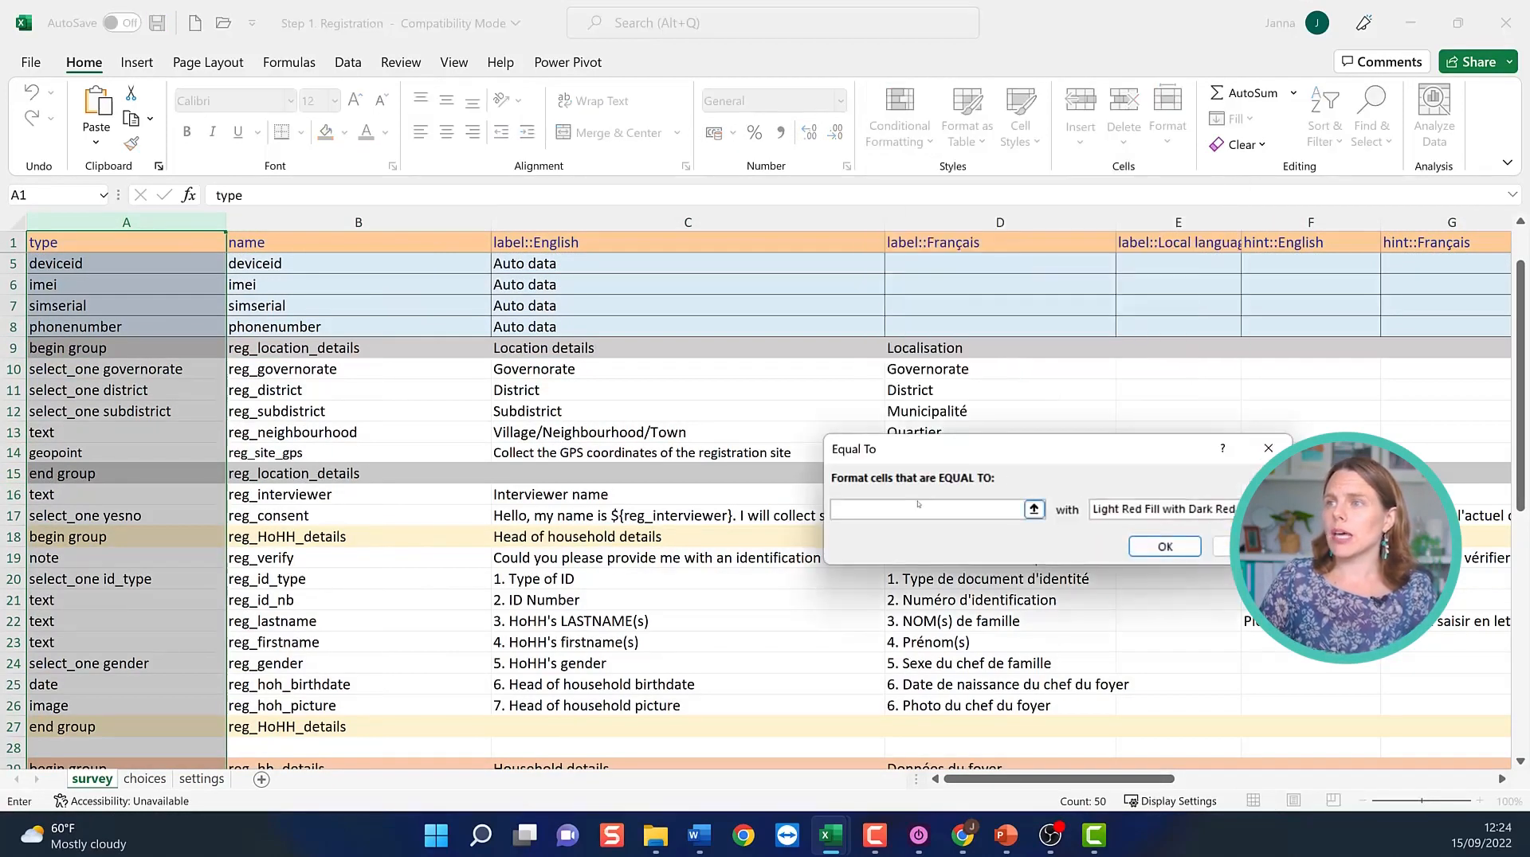
{"action": "type", "text": "Beg"}
{"action": "key", "text": "BackSpace"}
{"action": "key", "text": "BackSpace"}
{"action": "key", "text": "BackSpace"}
{"action": "type", "text": "begin group"}
{"action": "left_click", "coordinate": [1165, 547]}
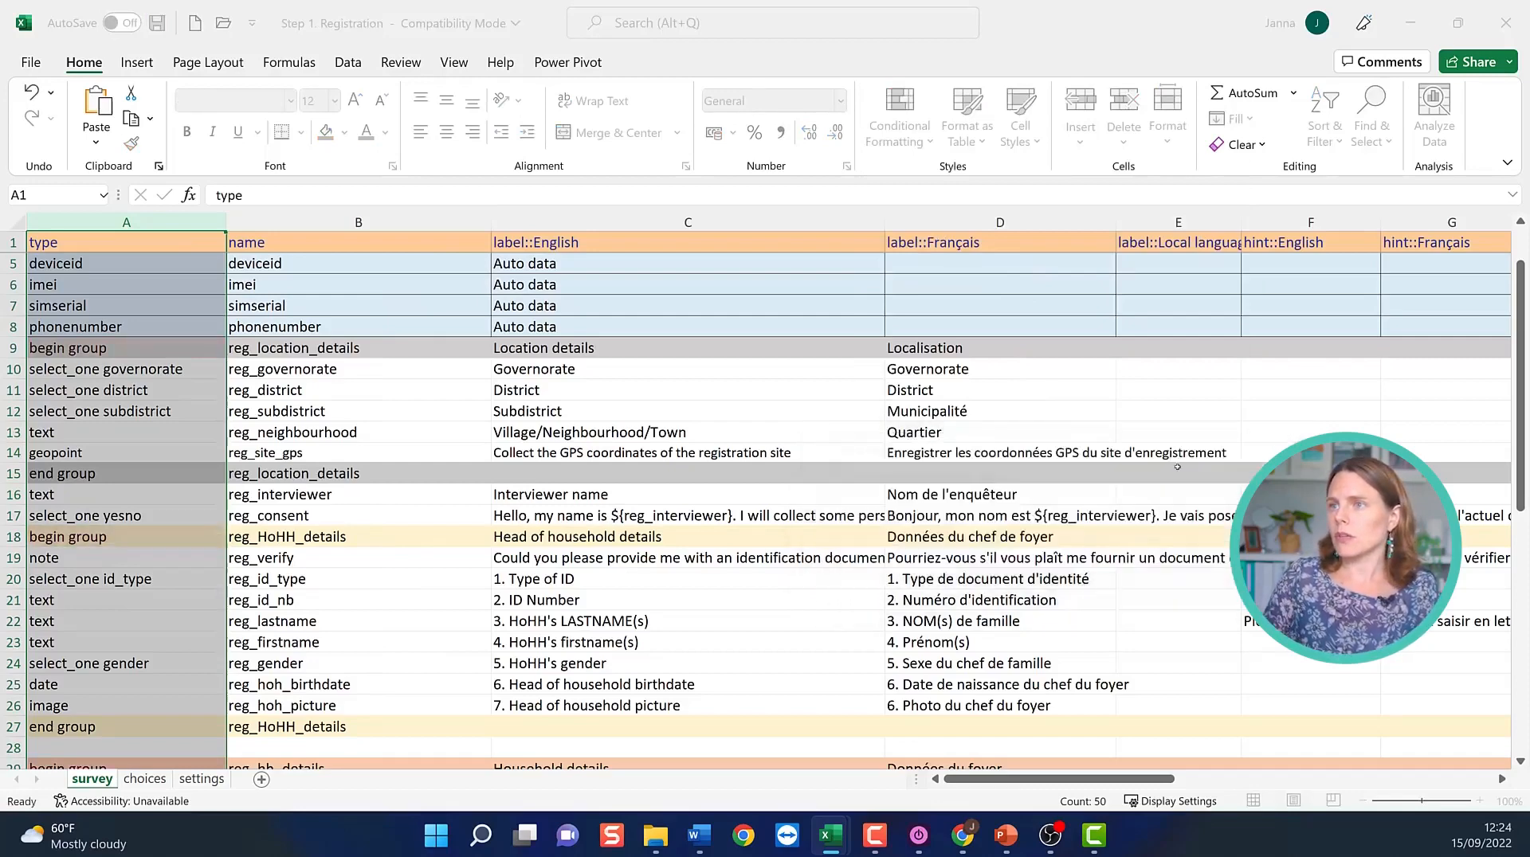
Add a second Equal To rule shading 'end group' cells light red, then select the location group.
{"action": "left_click", "coordinate": [899, 127]}
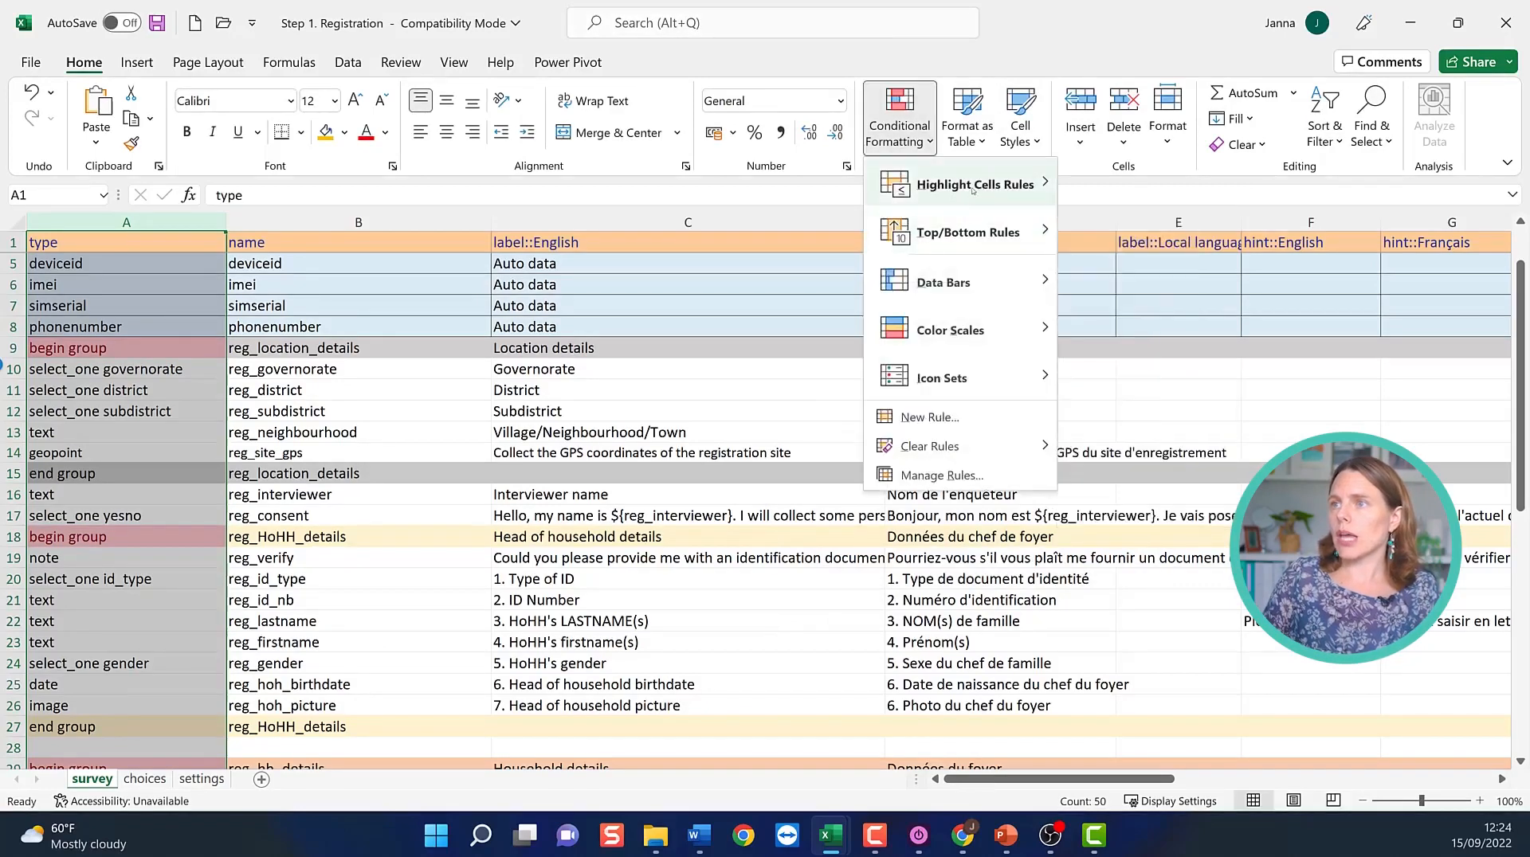
{"action": "mouse_move", "coordinate": [973, 189]}
{"action": "left_click", "coordinate": [1108, 330]}
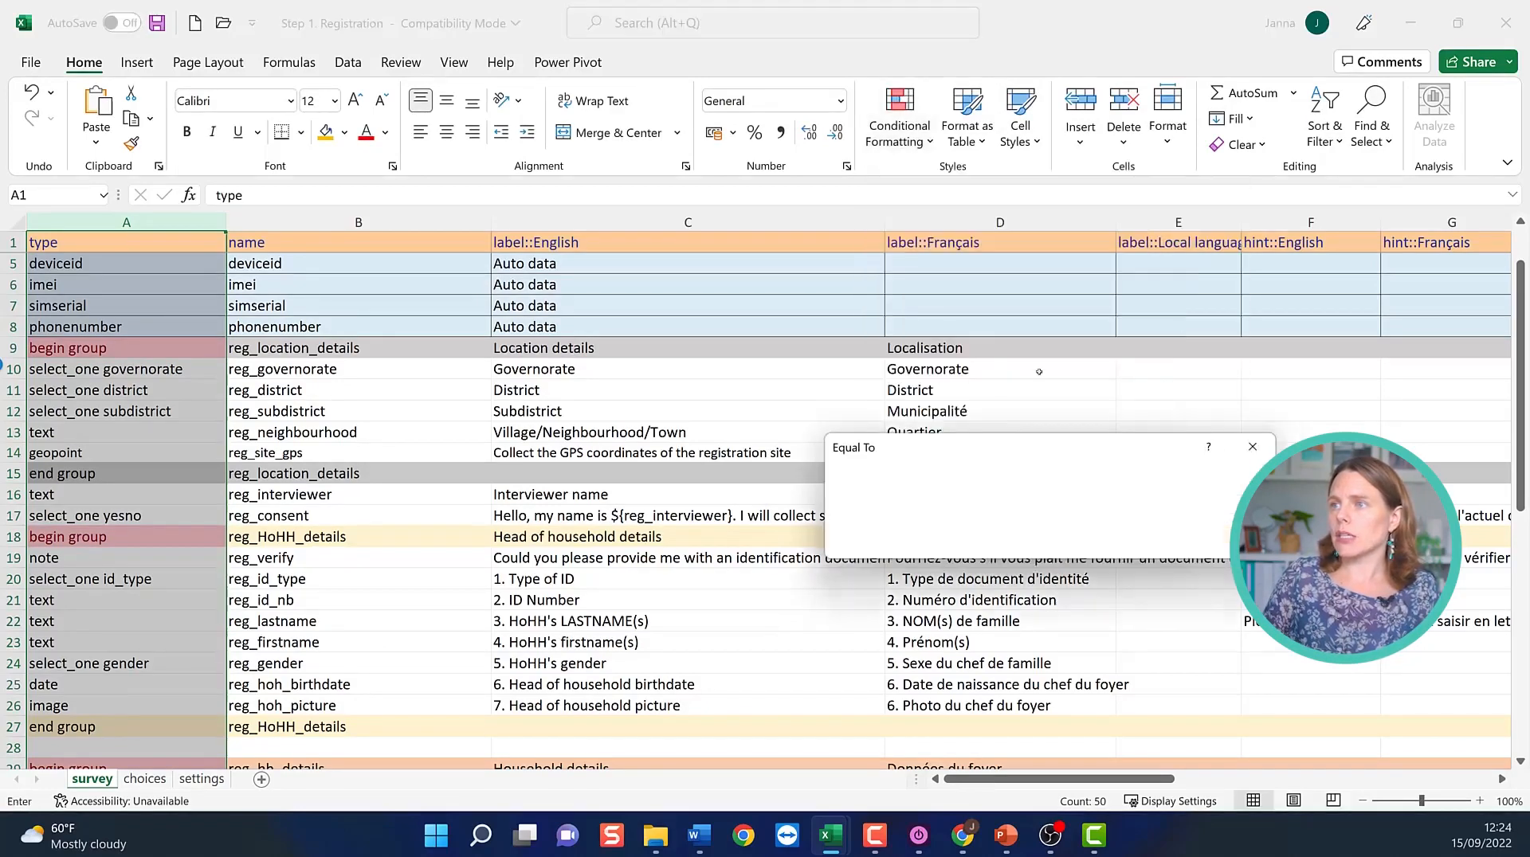
{"action": "type", "text": "end group"}
{"action": "left_click", "coordinate": [1159, 548]}
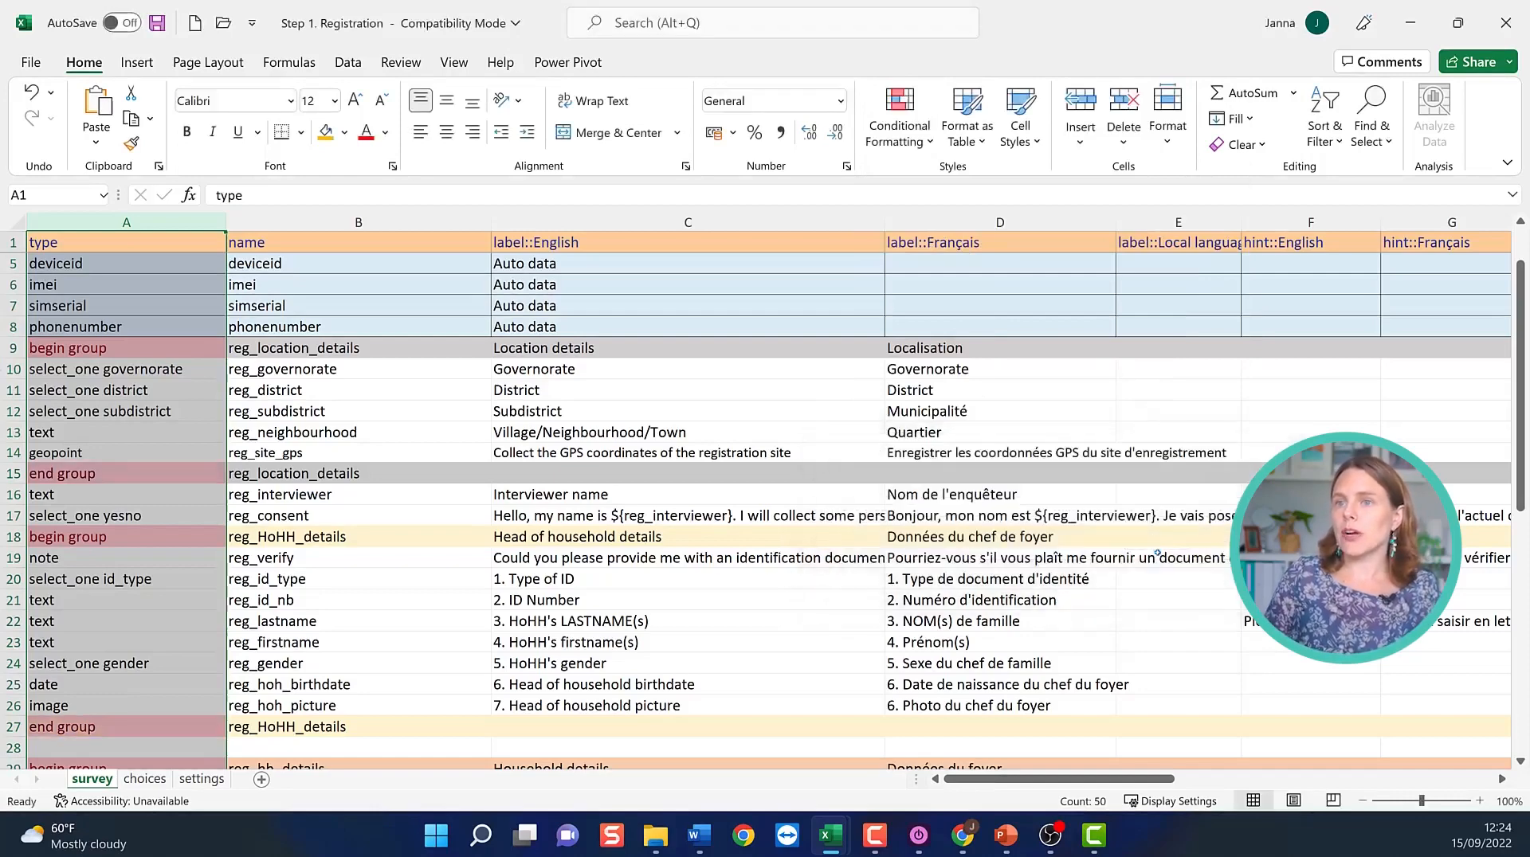
{"action": "left_click", "coordinate": [95, 411]}
{"action": "left_click_drag", "start_coordinate": [64, 347], "coordinate": [273, 535]}
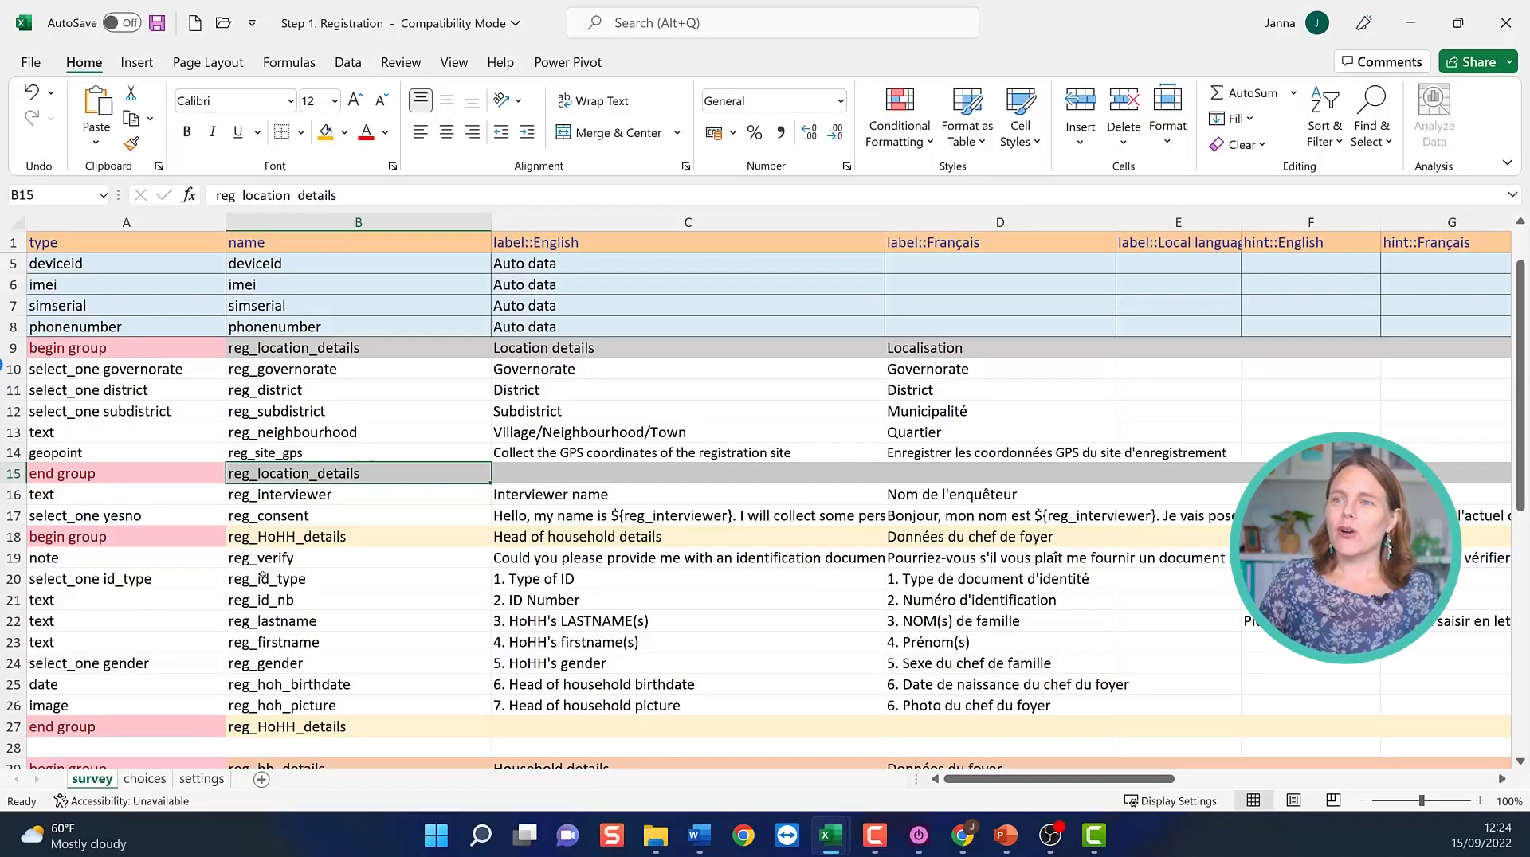
Inspect the ID type row and the rows of the location and household head groups.
{"action": "left_click", "coordinate": [273, 581]}
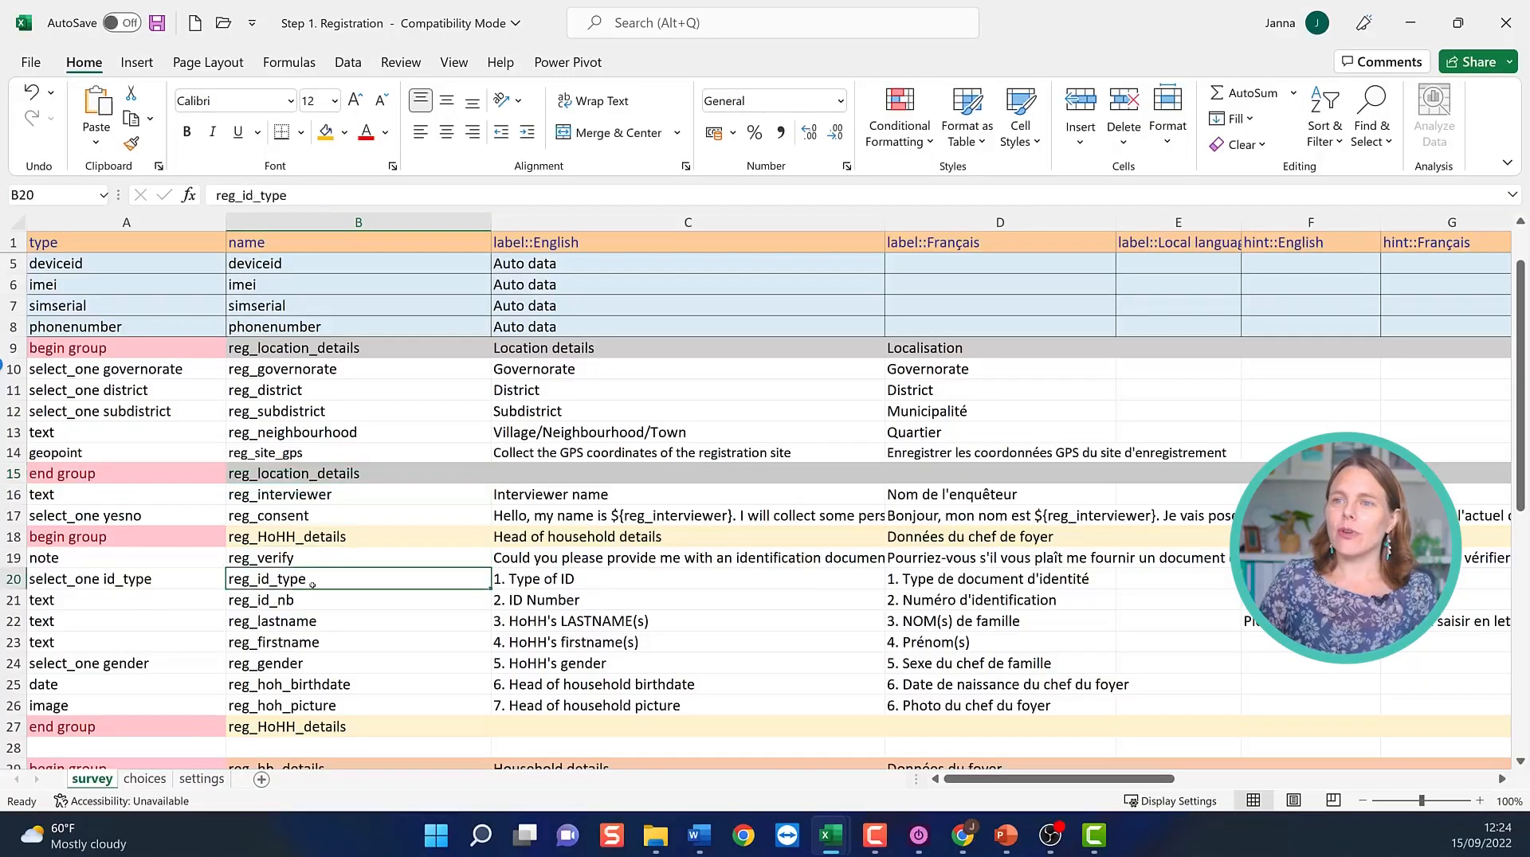
{"action": "left_click_drag", "start_coordinate": [312, 586], "coordinate": [128, 580]}
{"action": "left_click_drag", "start_coordinate": [50, 539], "coordinate": [367, 542]}
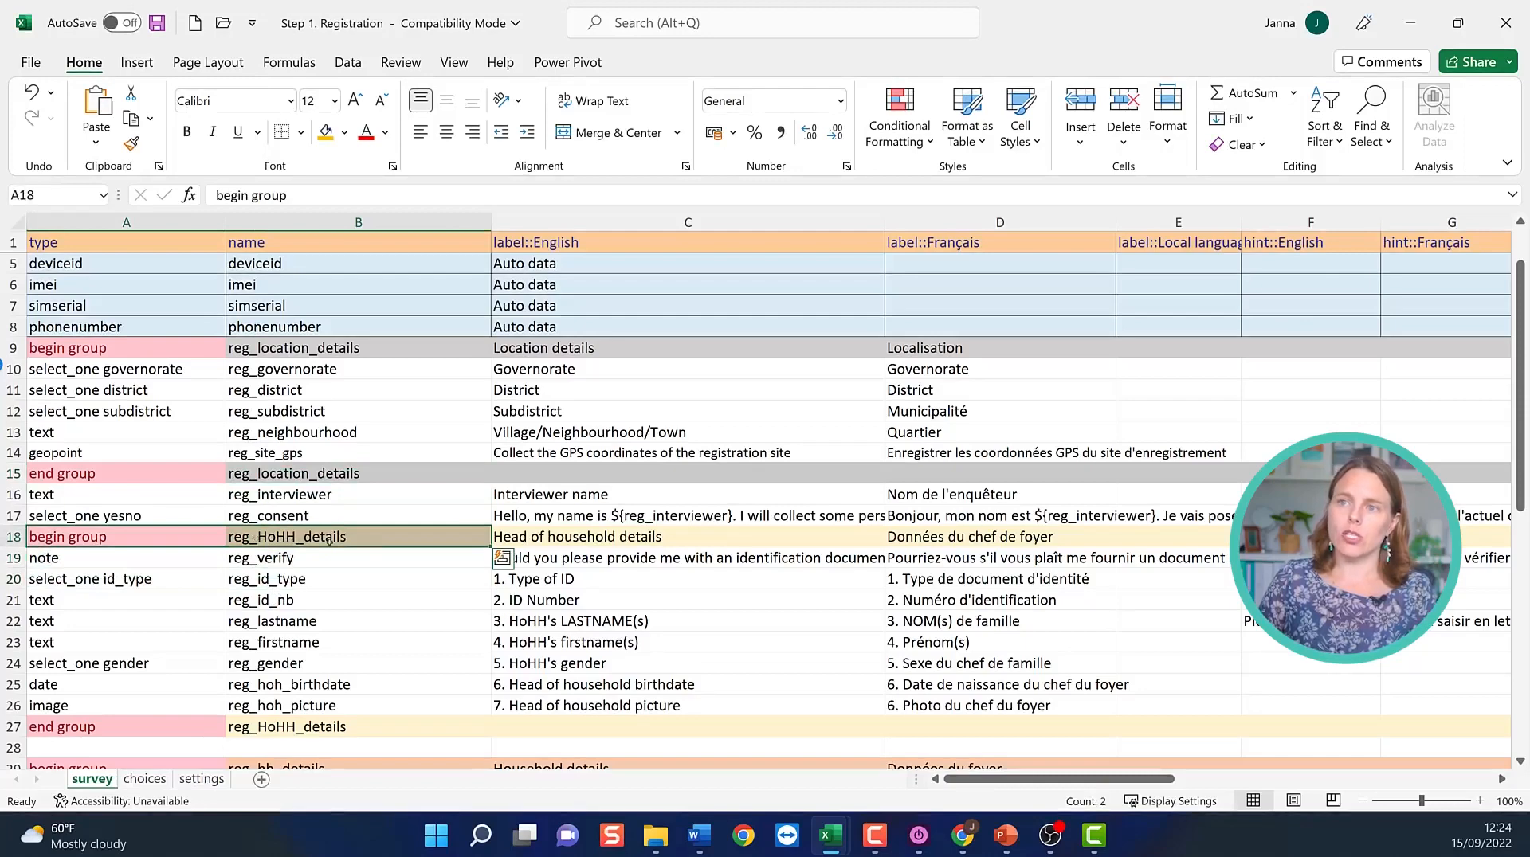
{"action": "left_click_drag", "start_coordinate": [13, 348], "coordinate": [44, 470]}
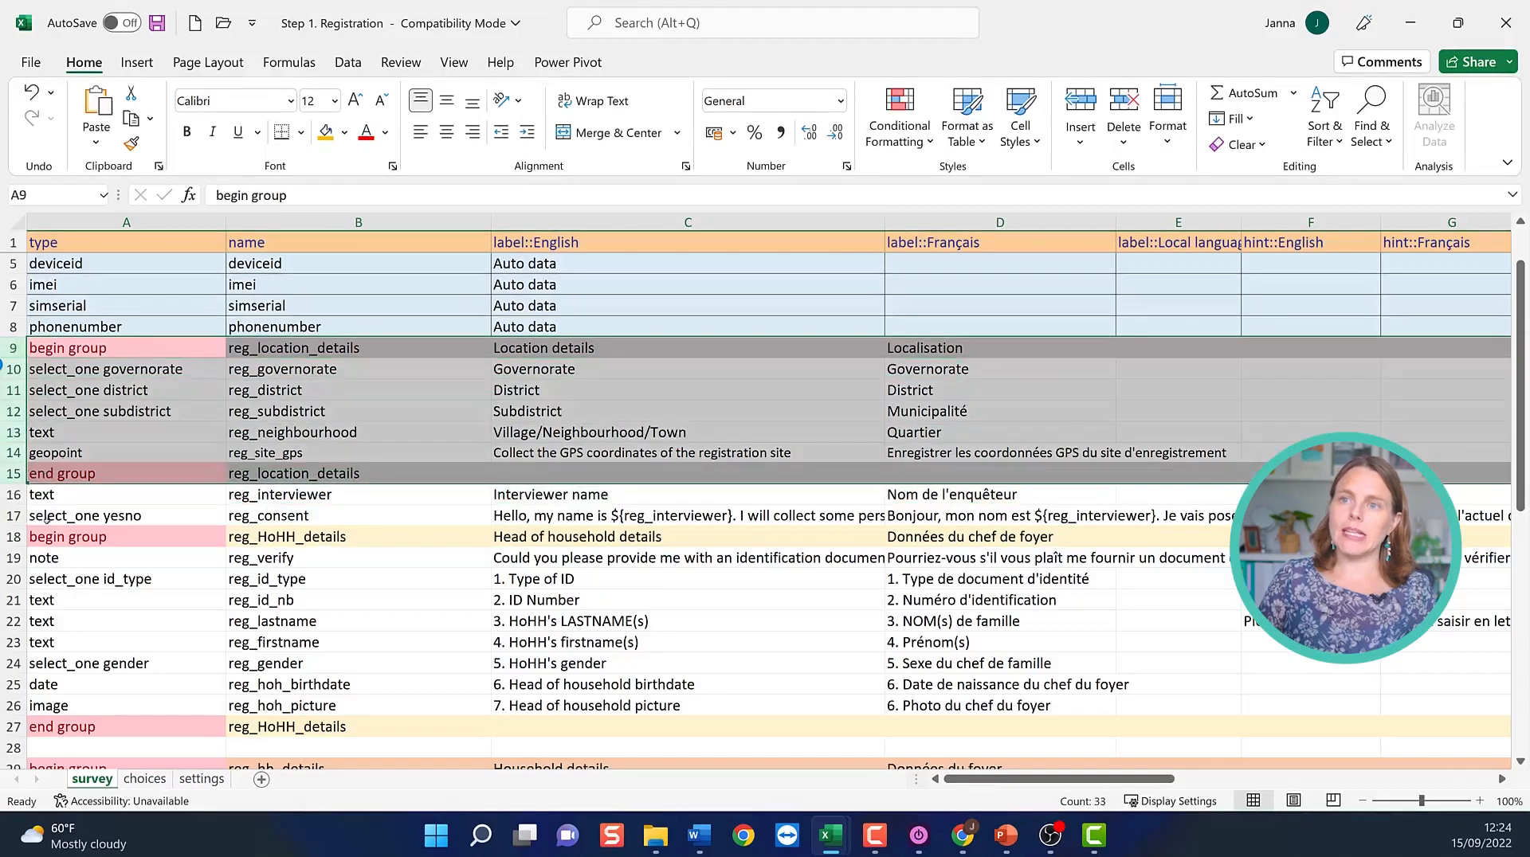
{"action": "left_click_drag", "start_coordinate": [48, 536], "coordinate": [52, 642]}
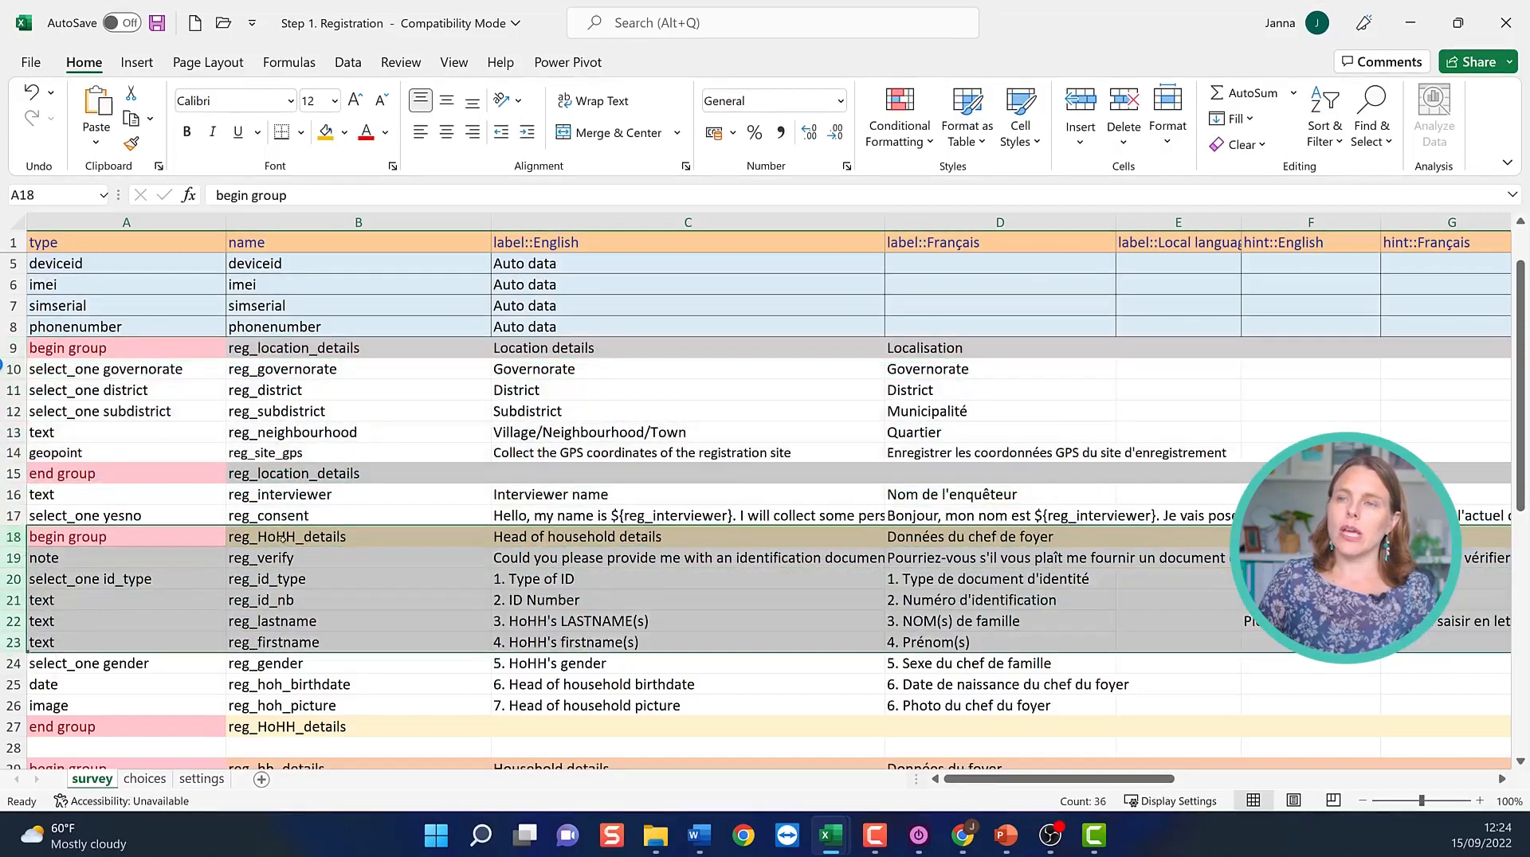
Select the group name reg_HoHH_details in B18 and copy it from the formula bar.
{"action": "left_click", "coordinate": [297, 537]}
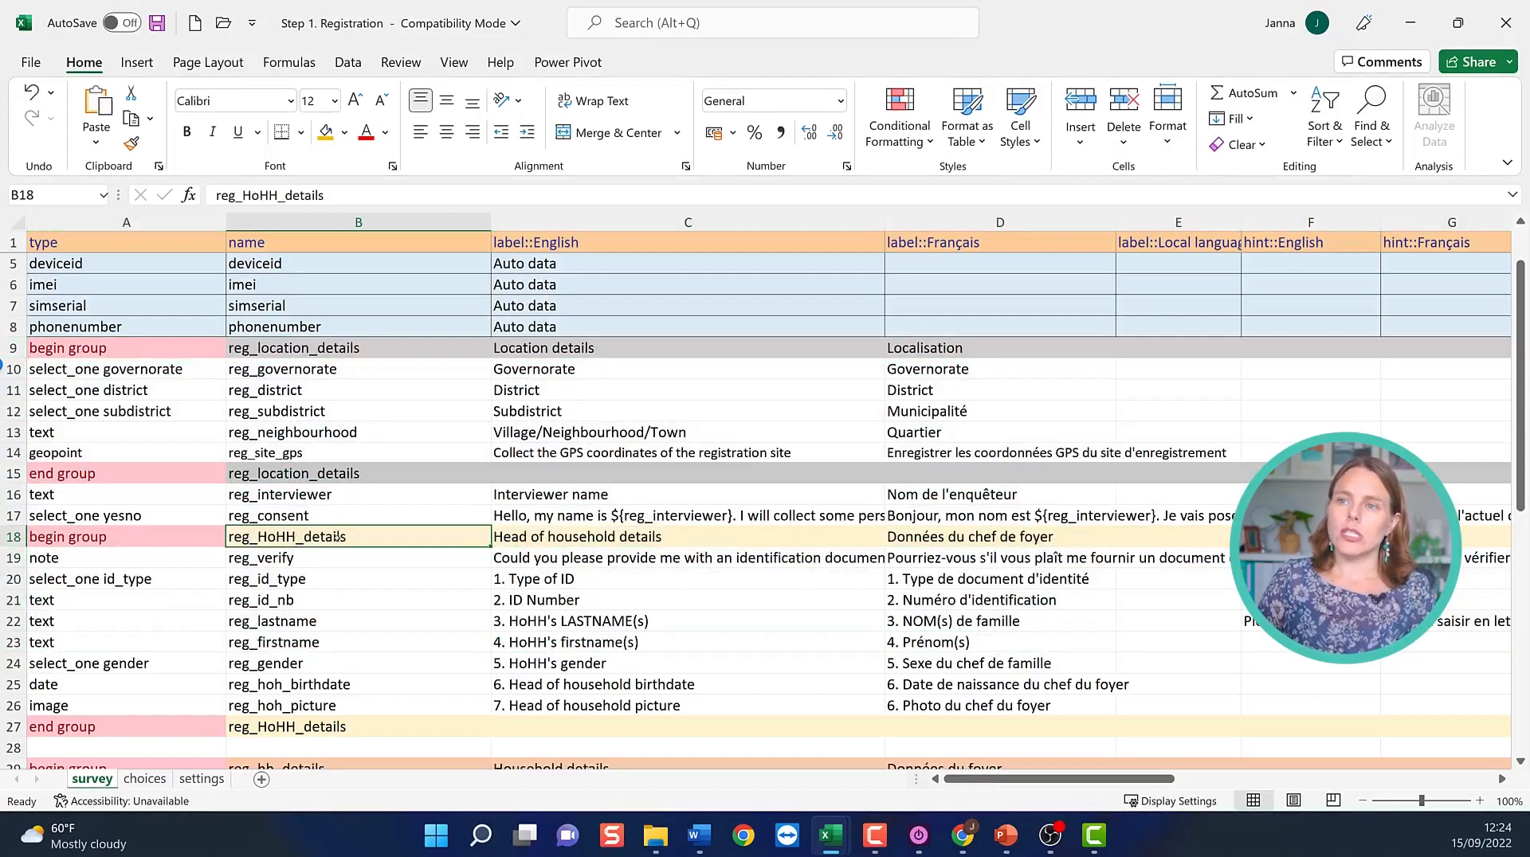
{"action": "left_click", "coordinate": [303, 579]}
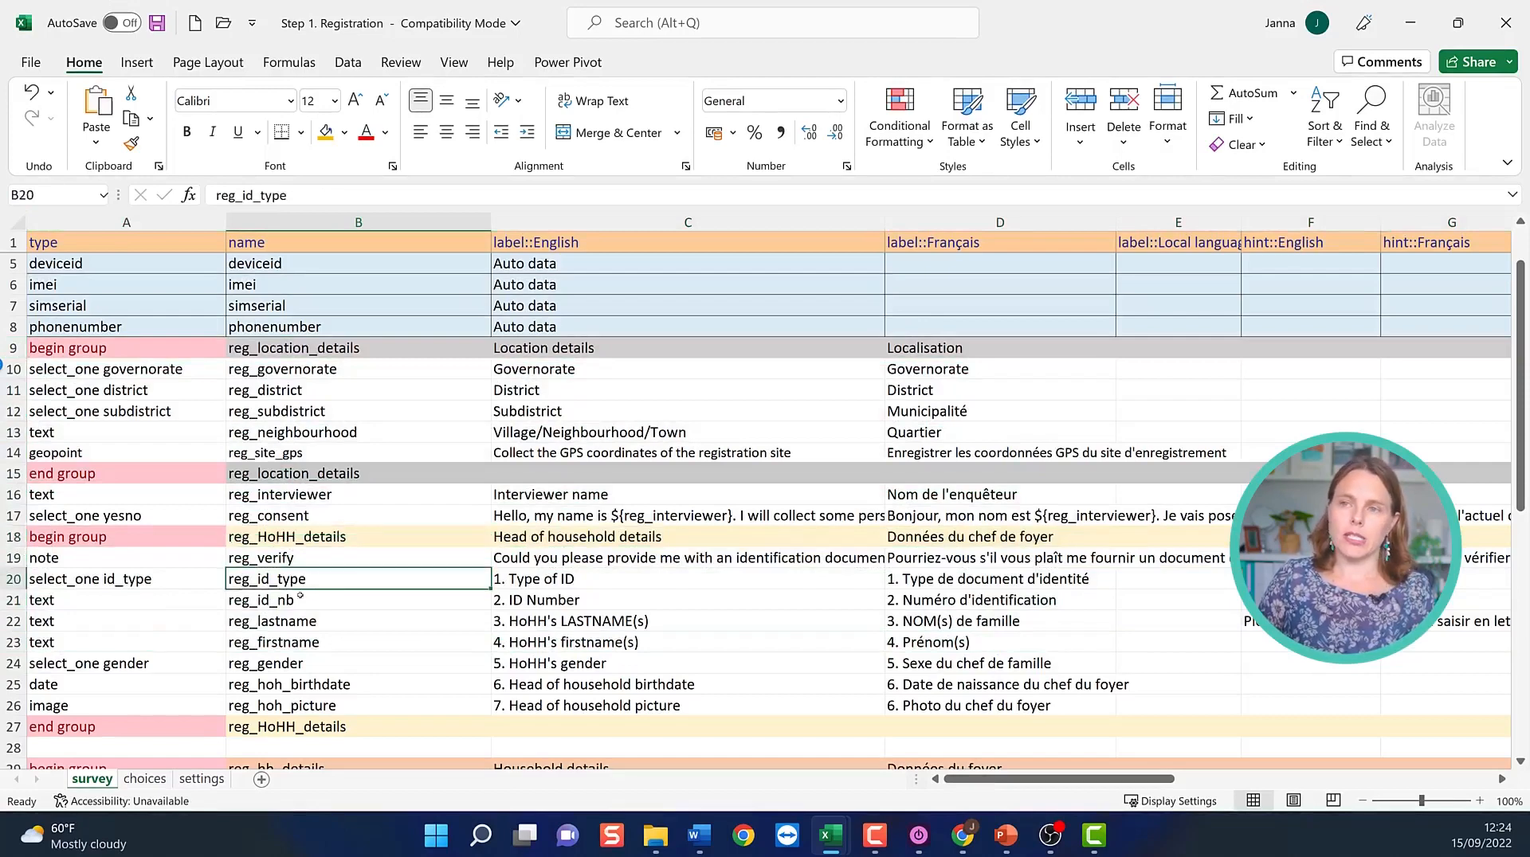
{"action": "left_click", "coordinate": [331, 539]}
{"action": "left_click_drag", "start_coordinate": [323, 195], "coordinate": [198, 192]}
{"action": "key", "text": "ctrl+c"}
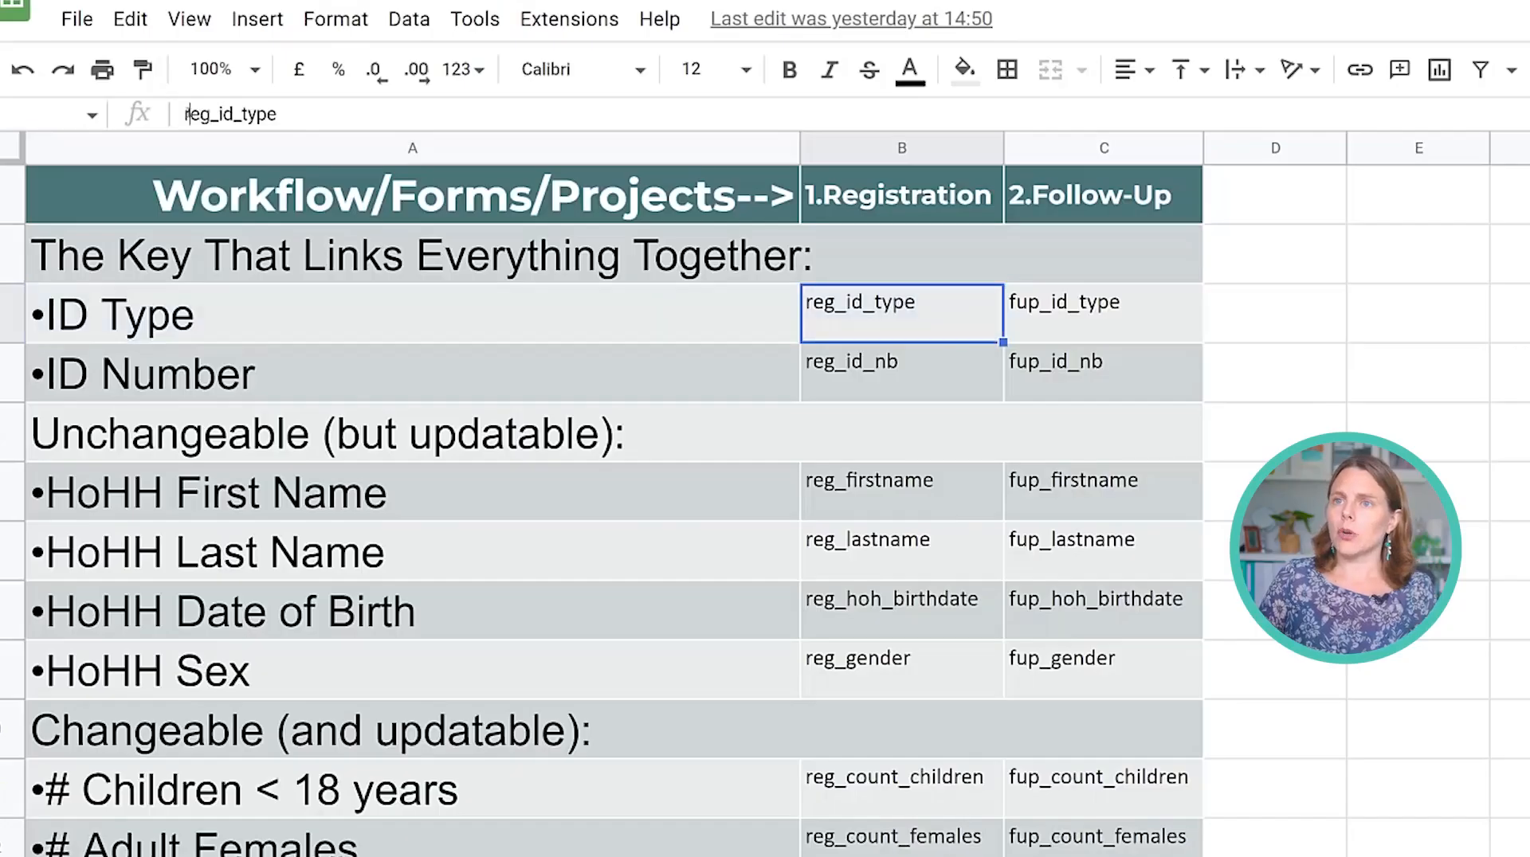
Prefix reg_id_type with reg_HoHH_details/ and autofit column B to show the full path.
{"action": "left_click", "coordinate": [187, 114]}
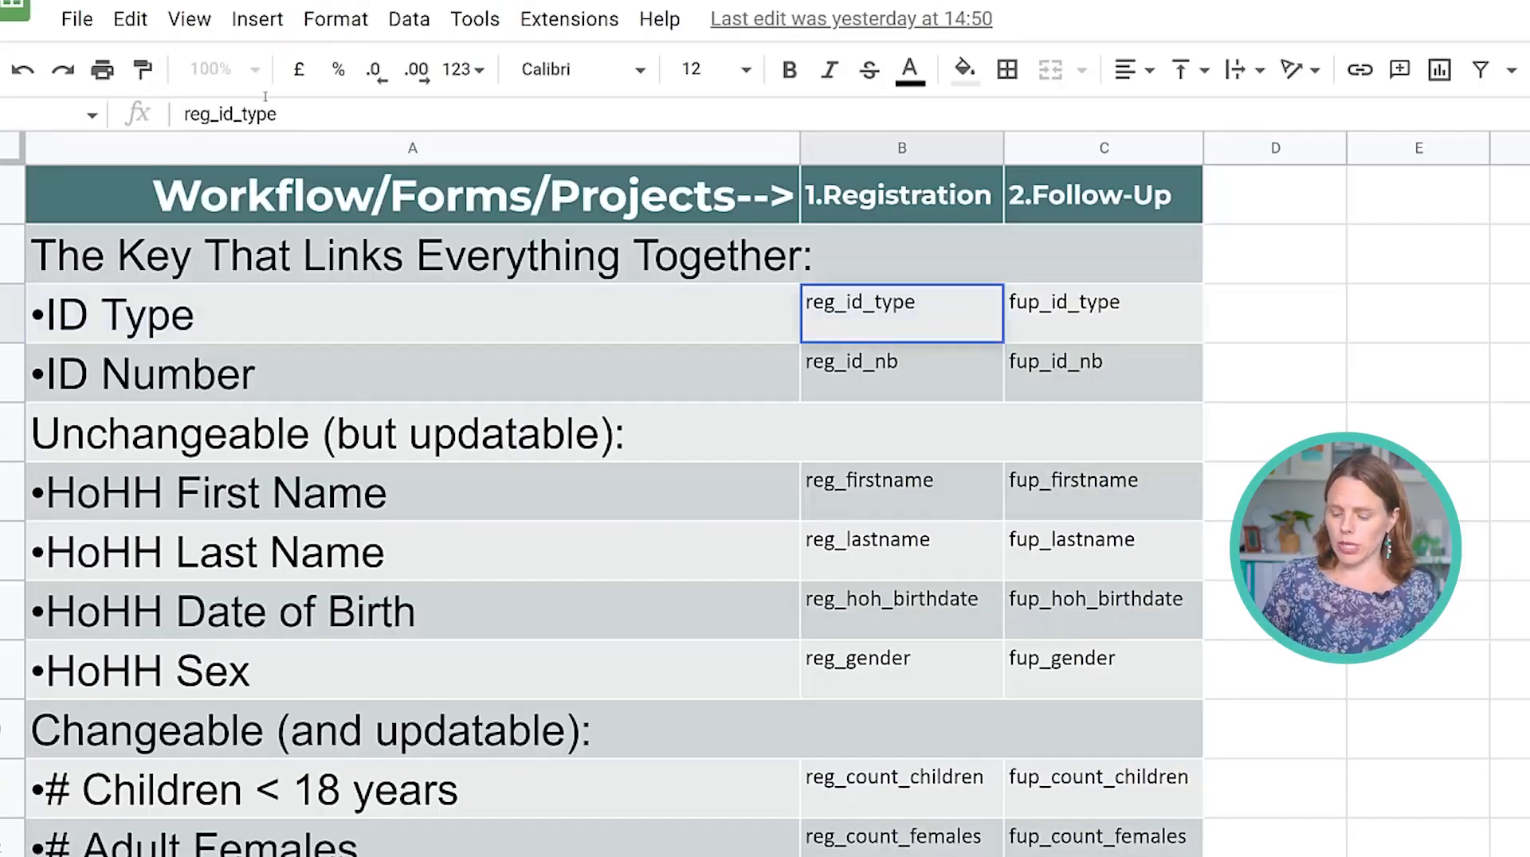
{"action": "key", "text": "ctrl+v"}
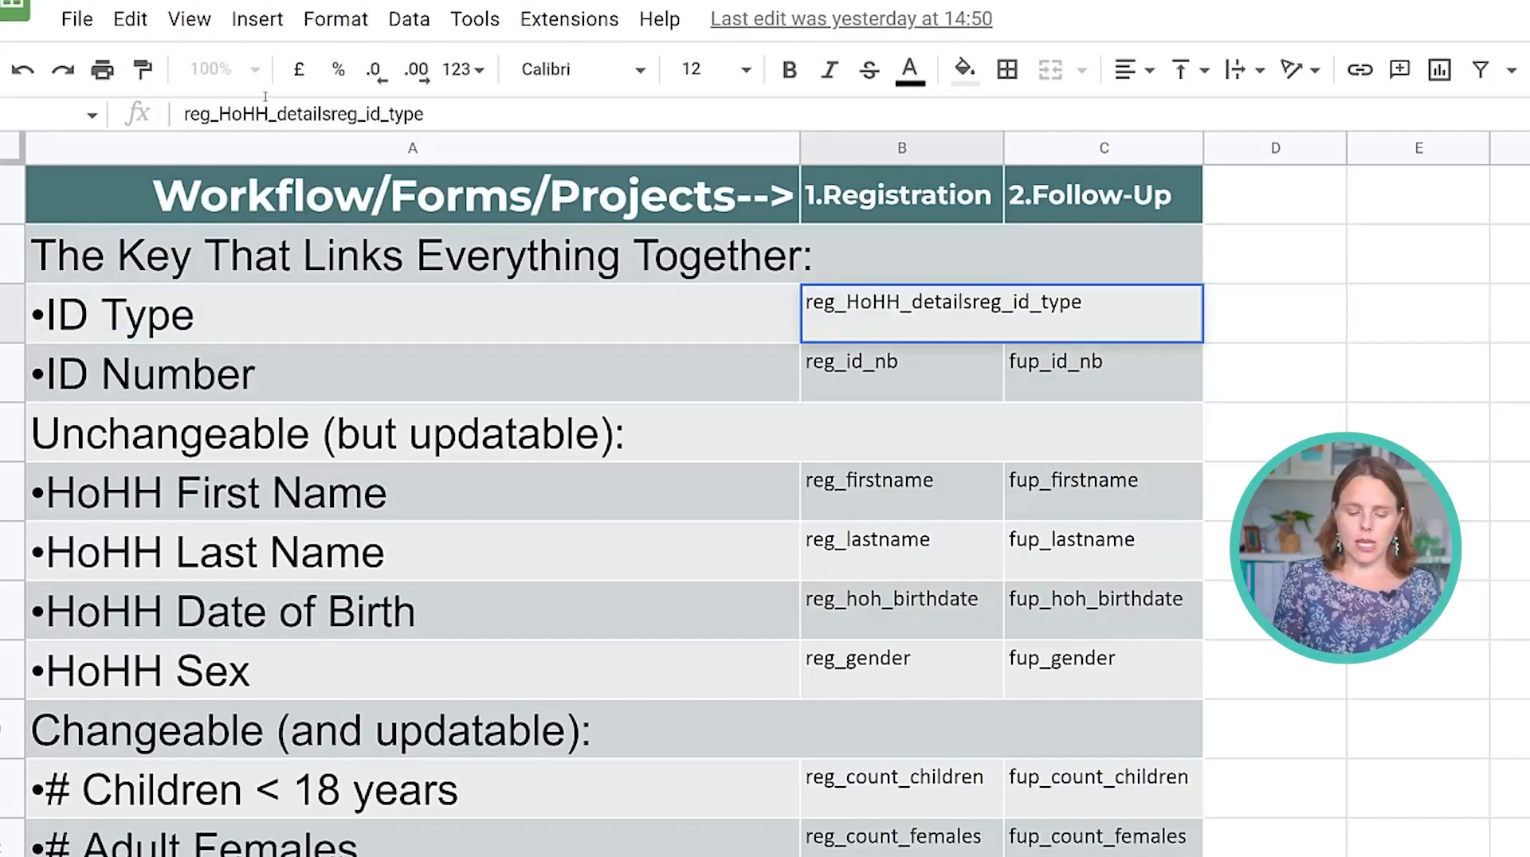
{"action": "type", "text": "/"}
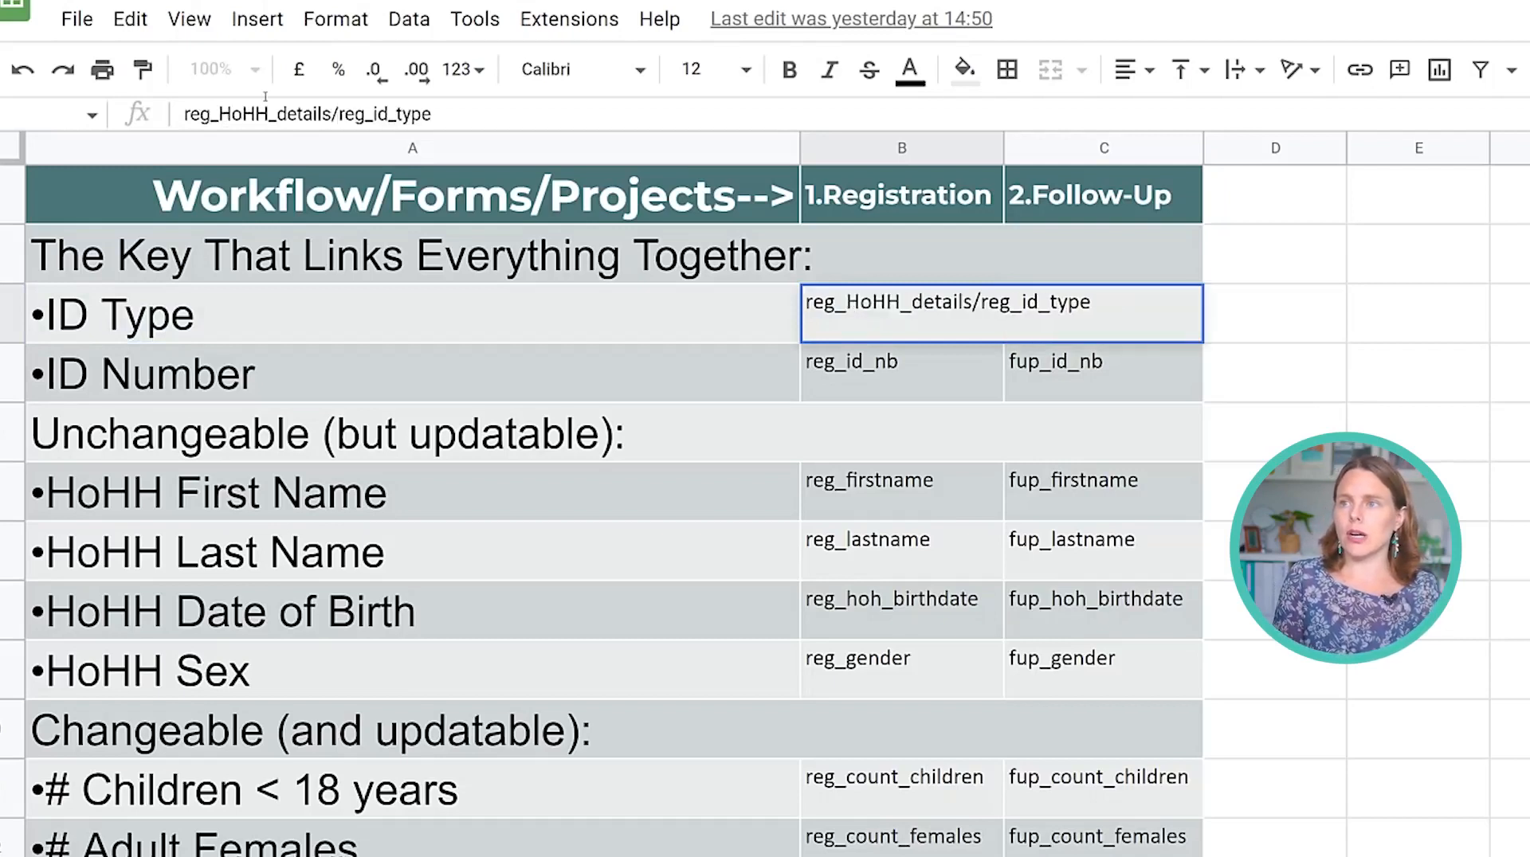
{"action": "key", "text": "Return"}
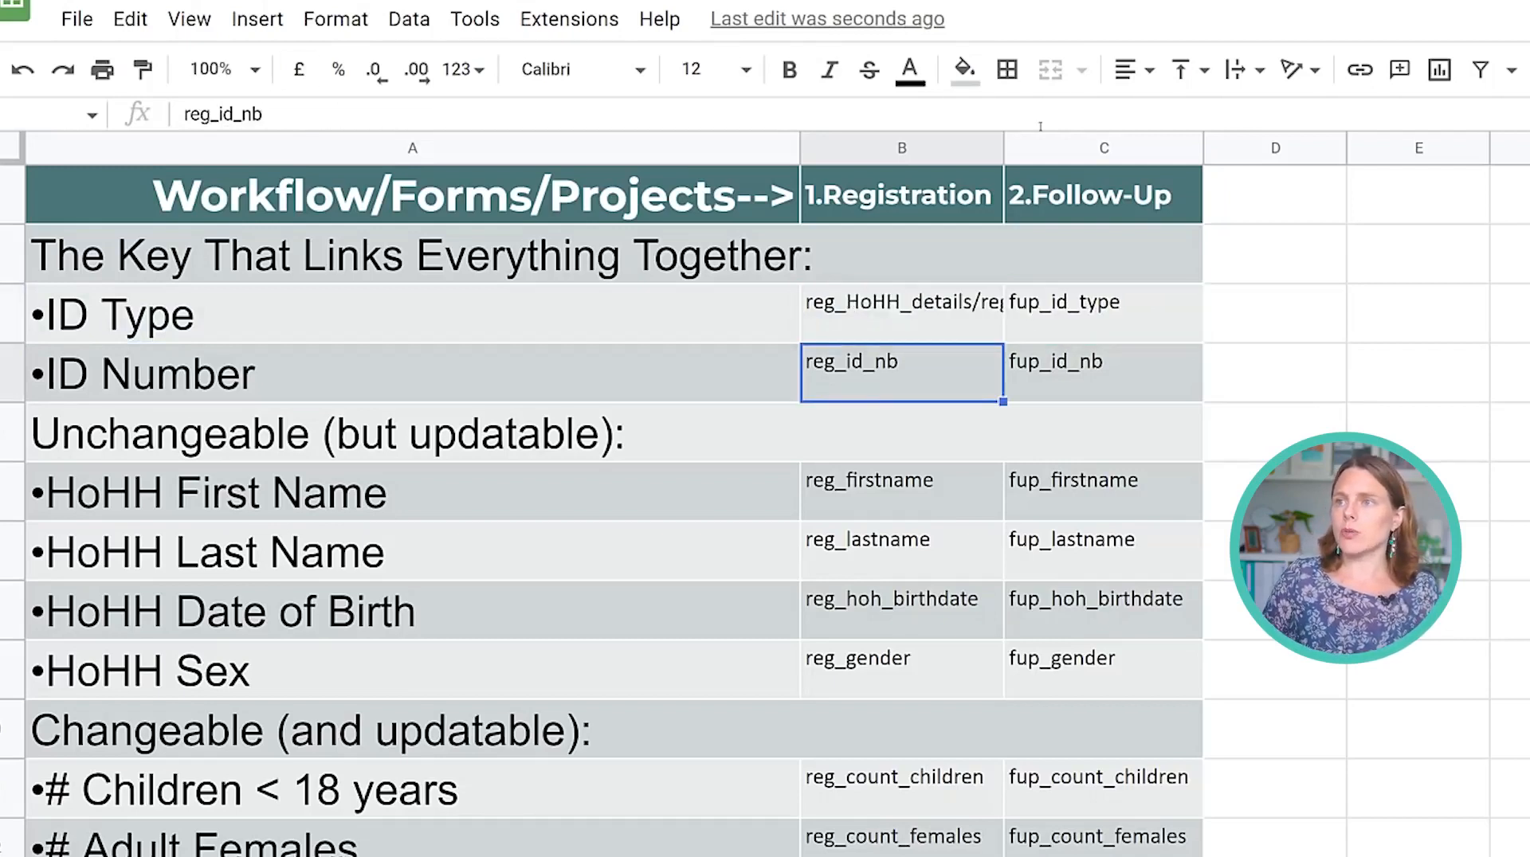
{"action": "double_click", "coordinate": [1004, 152]}
{"action": "left_click", "coordinate": [1039, 333]}
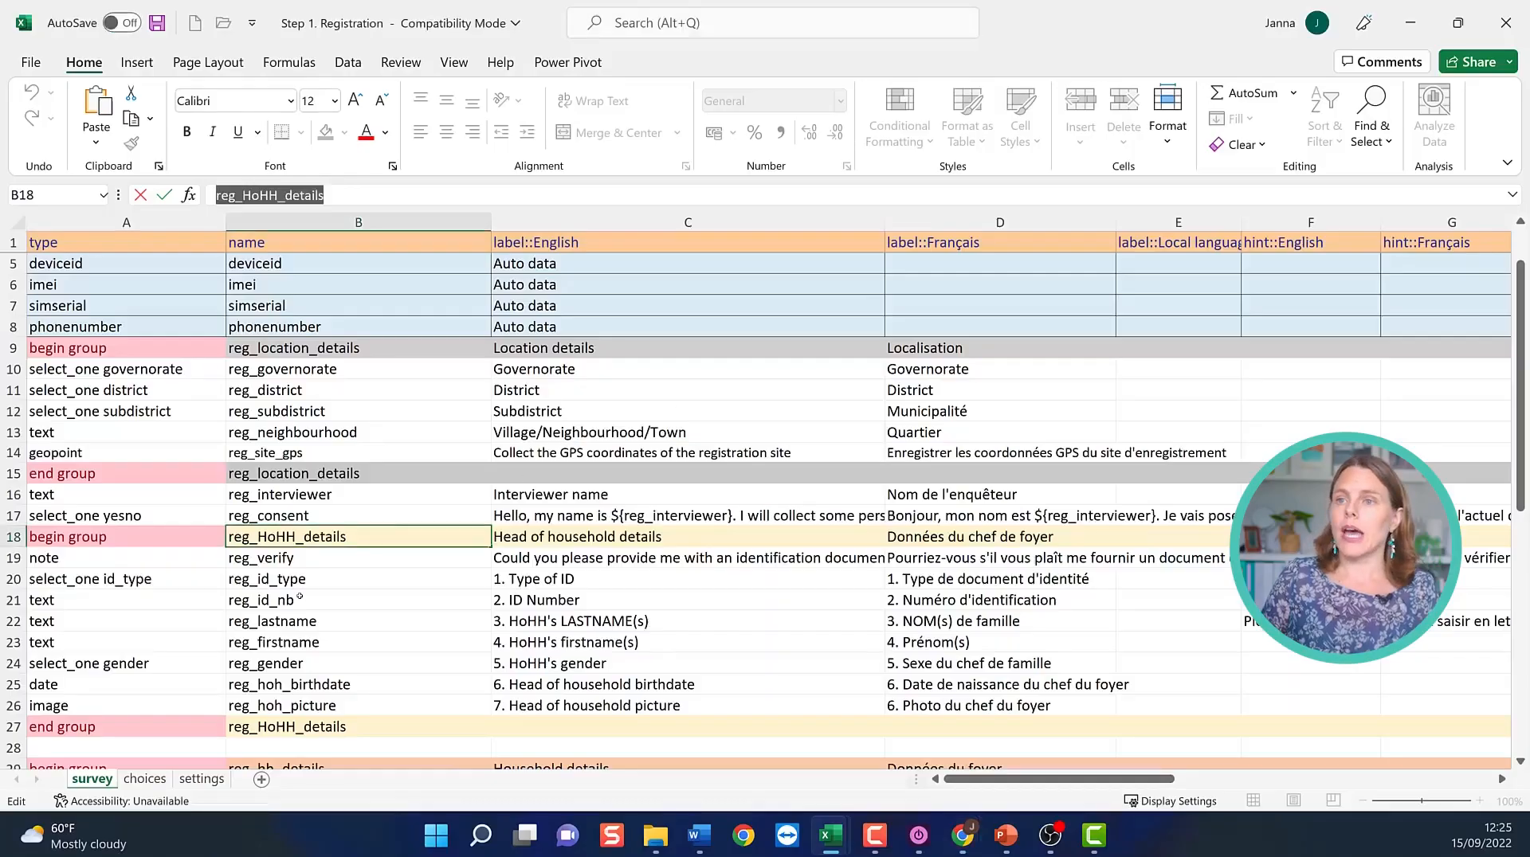
{"action": "key", "text": "Down"}
{"action": "key", "text": "Down"}
{"action": "key", "text": "Down"}
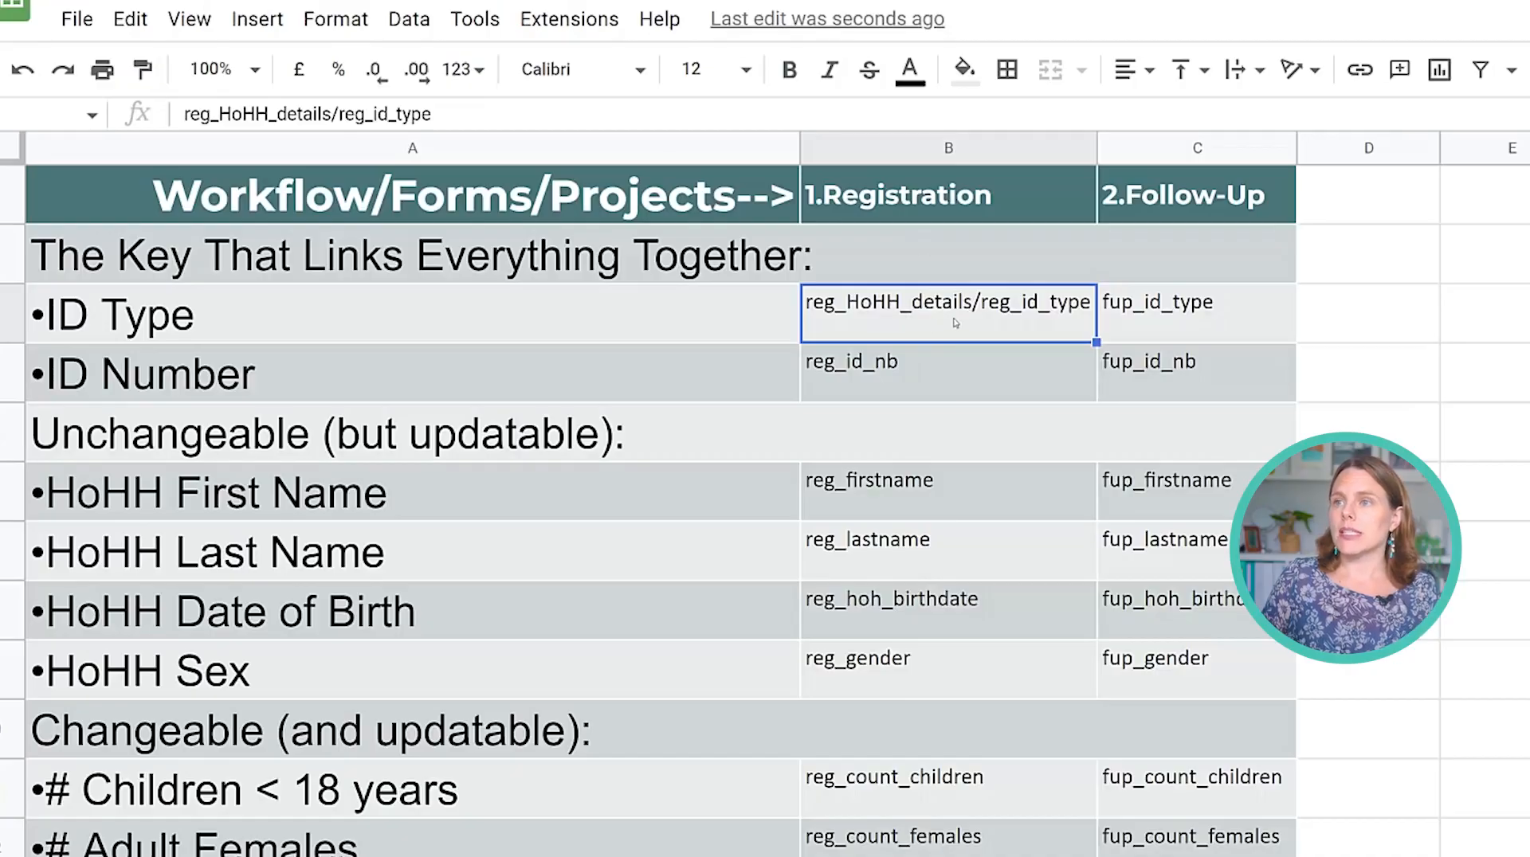
{"action": "left_click_drag", "start_coordinate": [340, 115], "coordinate": [254, 114]}
{"action": "left_click", "coordinate": [378, 114]}
Prefix reg_id_nb with reg_HoHH_details/ as well.
{"action": "left_click", "coordinate": [864, 376]}
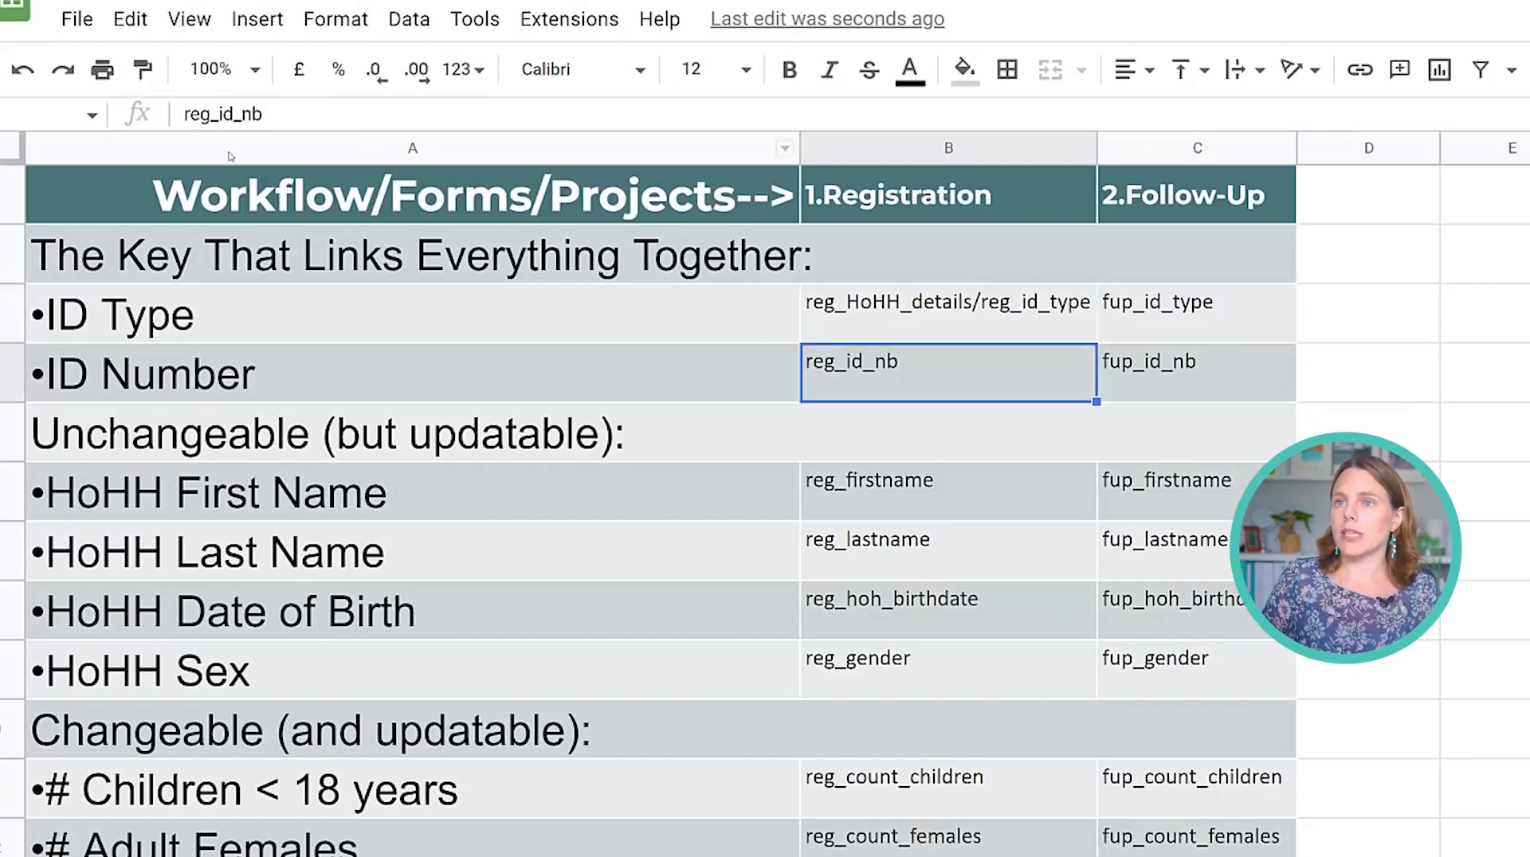
{"action": "left_click", "coordinate": [184, 114]}
{"action": "key", "text": "ctrl+v"}
{"action": "type", "text": "/"}
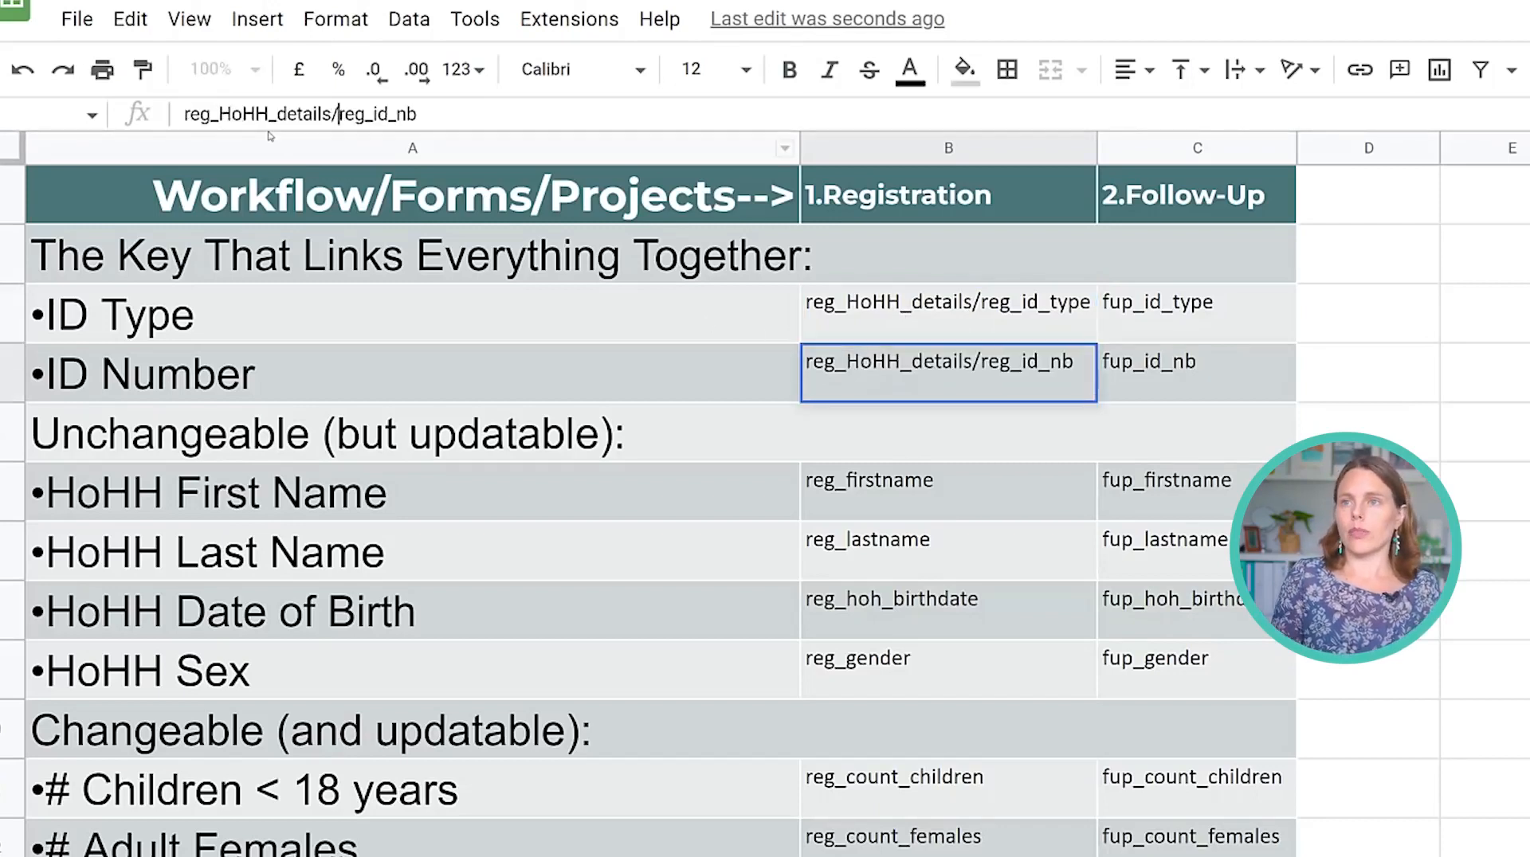
{"action": "key", "text": "Return"}
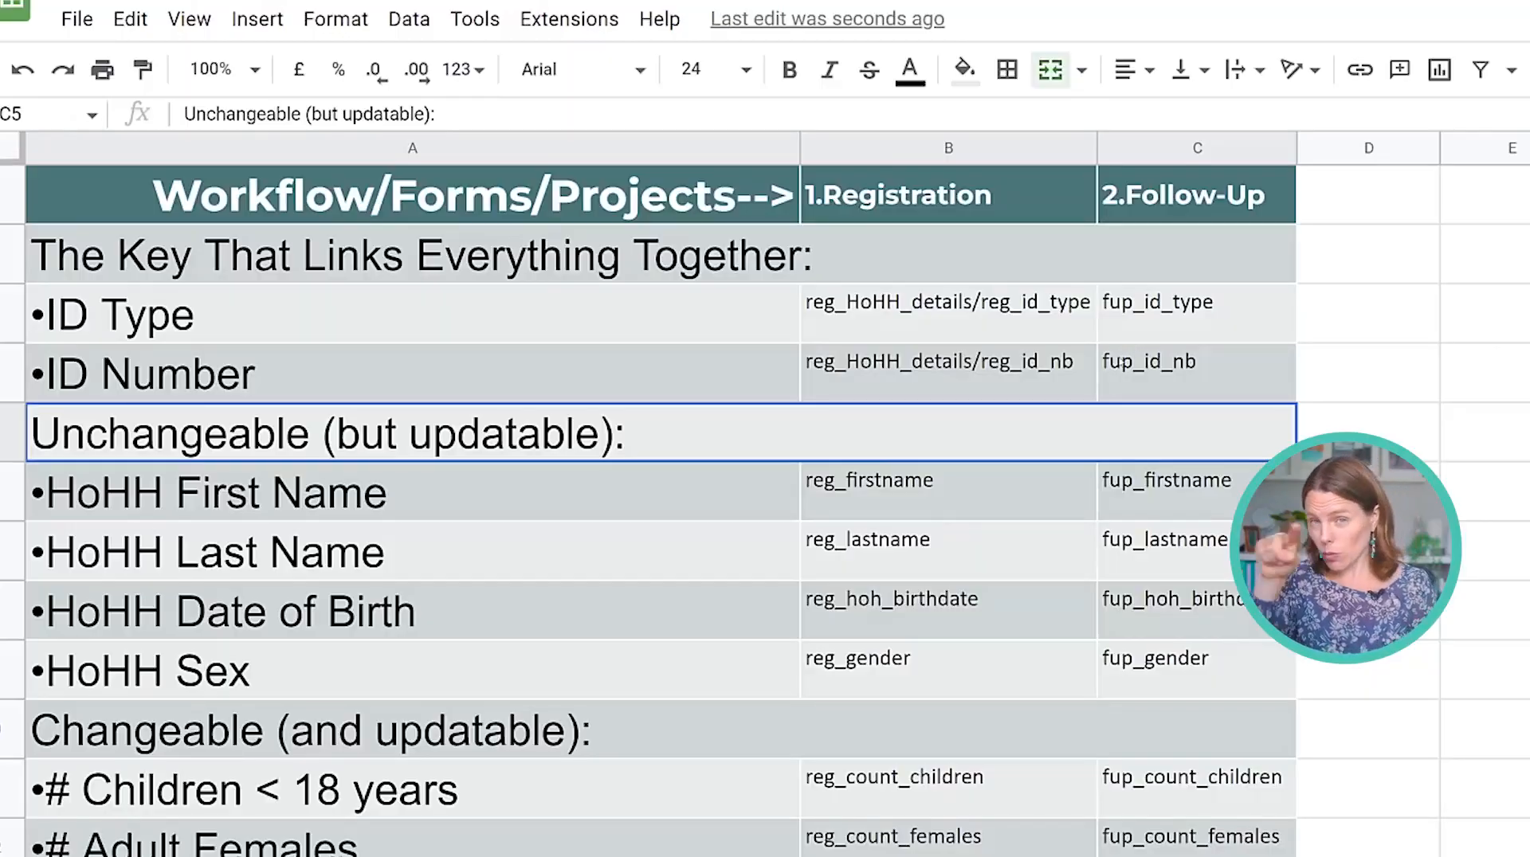
Add the reg_HoHH_details/ prefix to reg_firstname, reg_lastname, reg_hoh_birthdate and reg_gender.
{"action": "left_click", "coordinate": [901, 491]}
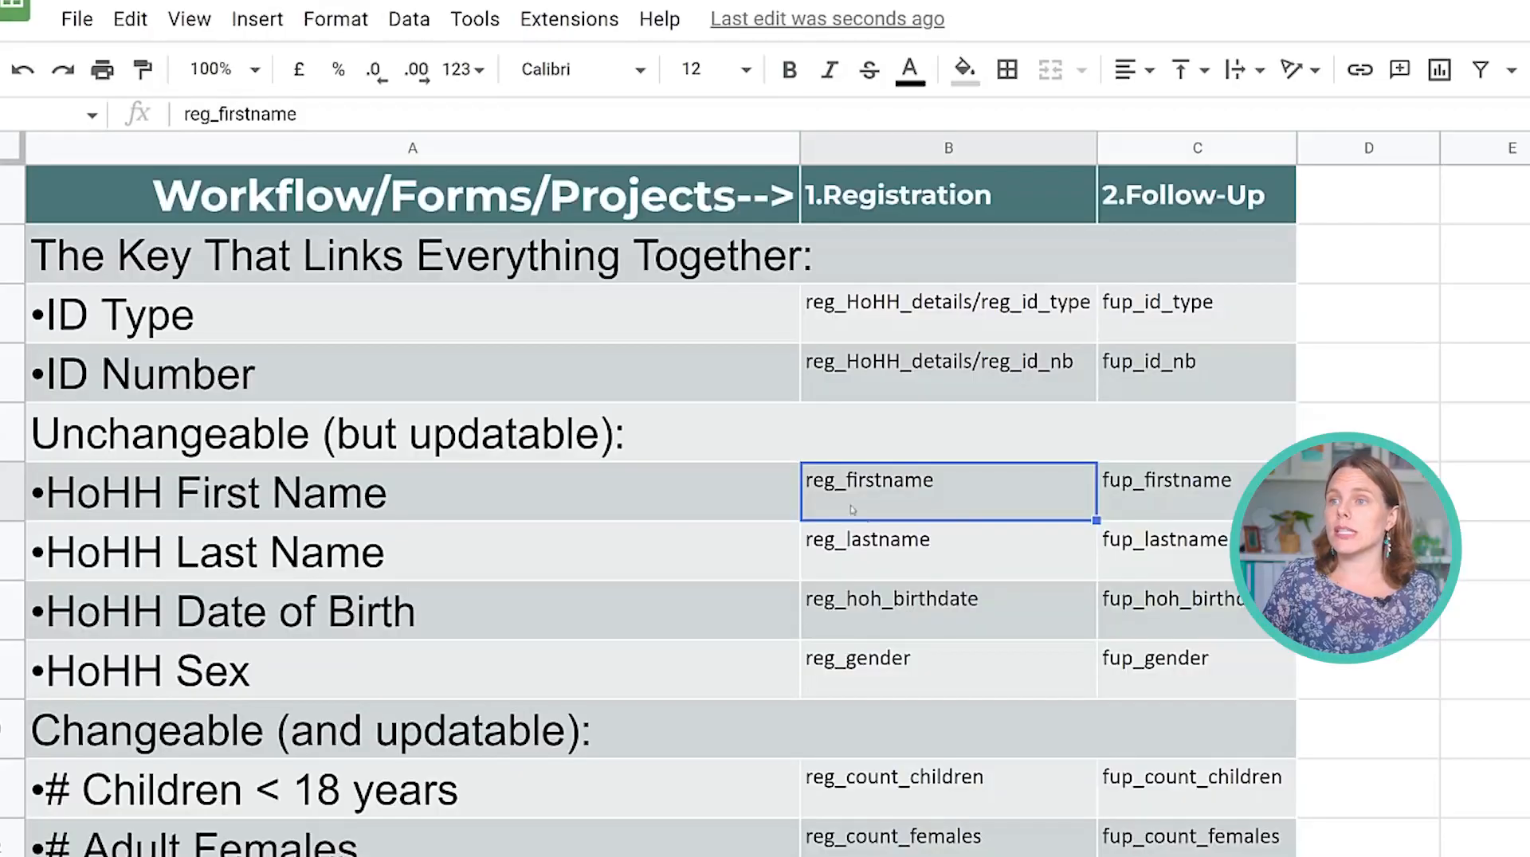
{"action": "left_click", "coordinate": [188, 116]}
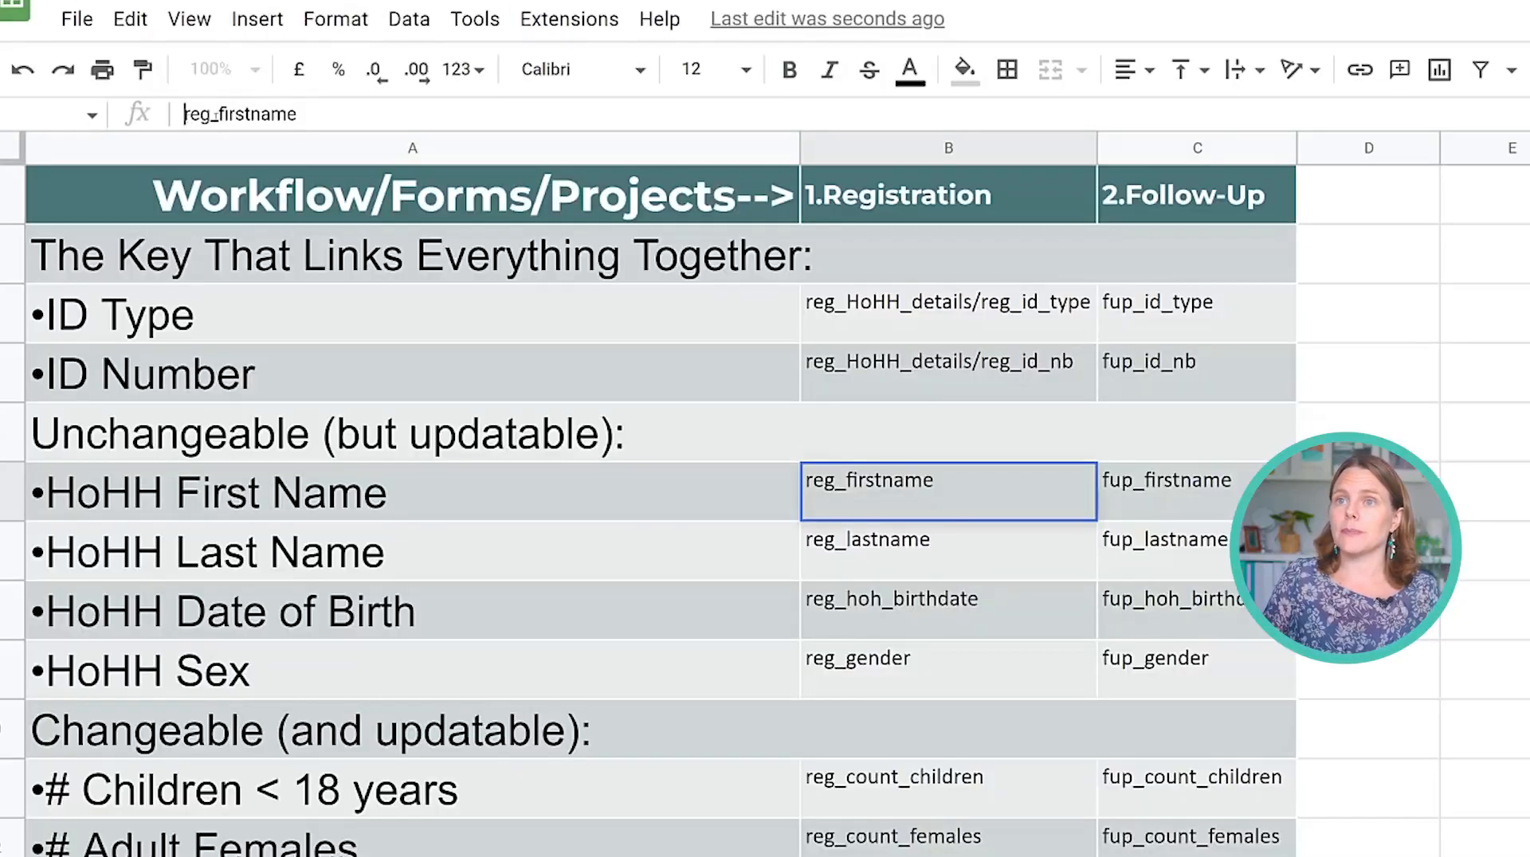
{"action": "type", "text": "reg_HoHH_details/"}
{"action": "key", "text": "Return"}
{"action": "type", "text": "reg_HoHH_details/"}
{"action": "key", "text": "Return"}
{"action": "left_click", "coordinate": [188, 114]}
{"action": "type", "text": "reg_HoHH_details/"}
{"action": "key", "text": "Return"}
{"action": "left_click", "coordinate": [189, 114]}
{"action": "type", "text": "reg_HoHH_details/"}
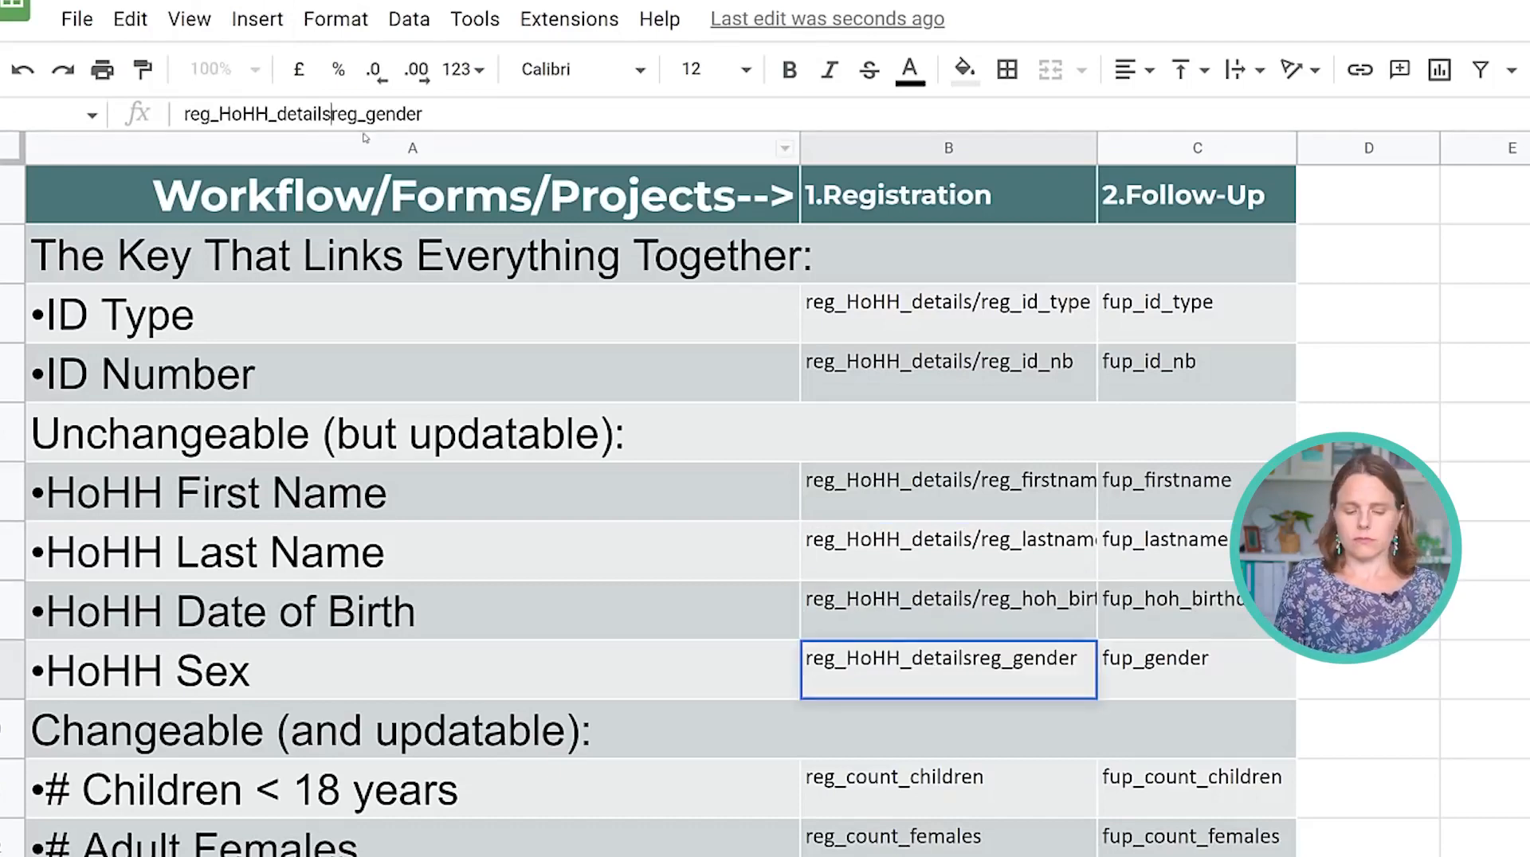
{"action": "key", "text": "Return"}
{"action": "scroll", "coordinate": [837, 430], "scroll_direction": "down", "scroll_amount": 5}
{"action": "left_click_drag", "start_coordinate": [835, 430], "coordinate": [679, 603]}
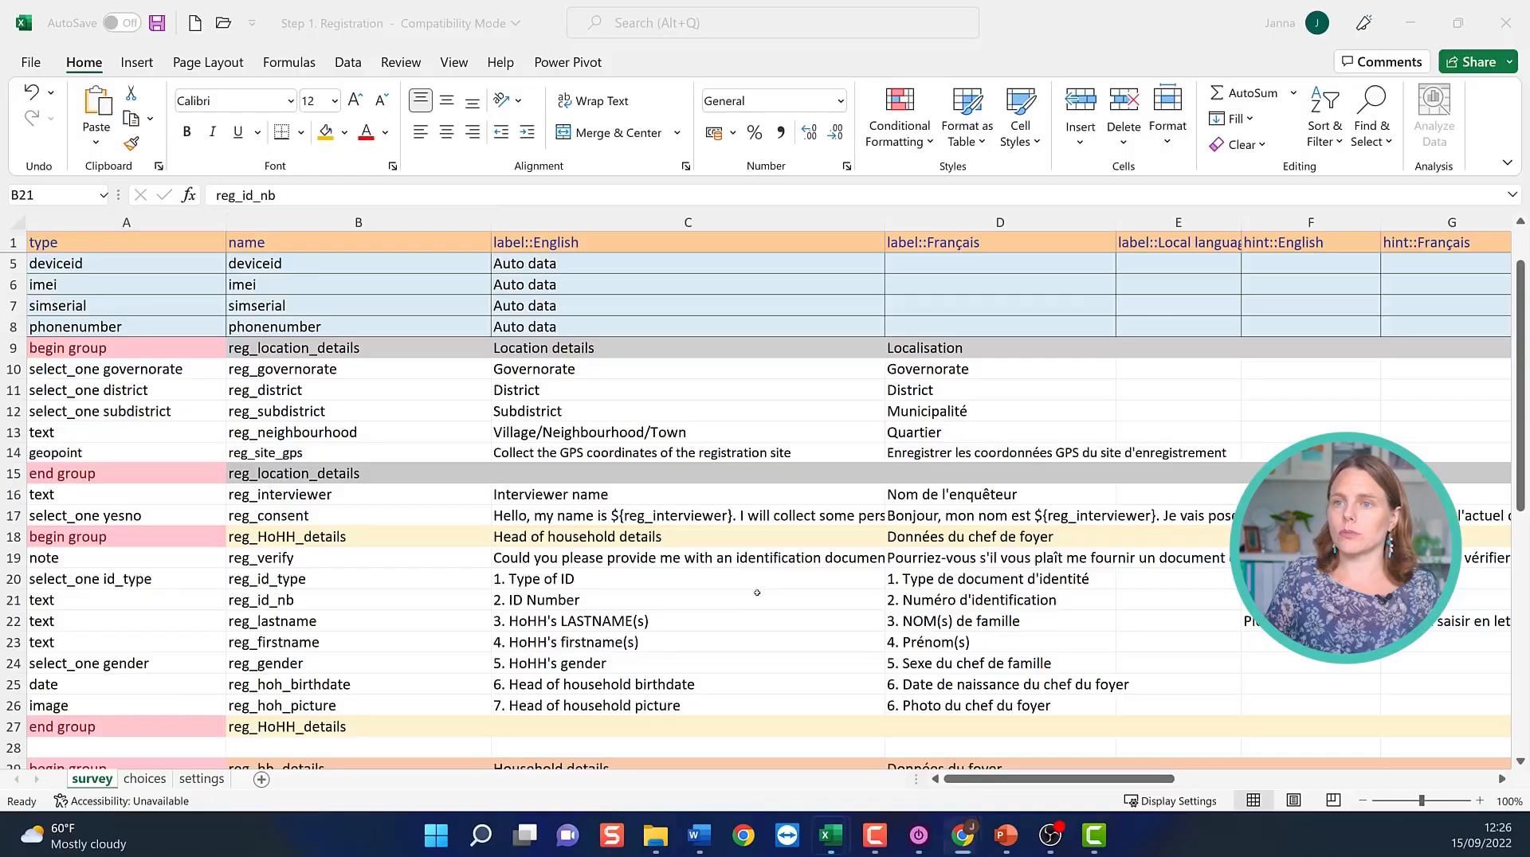
Review head-of-household rows 18–27 and the reg_hh_contact questions reg_address, reg_mobile_nb and reg_mobile_provider.
{"action": "scroll", "coordinate": [822, 645], "scroll_direction": "down", "scroll_amount": 4}
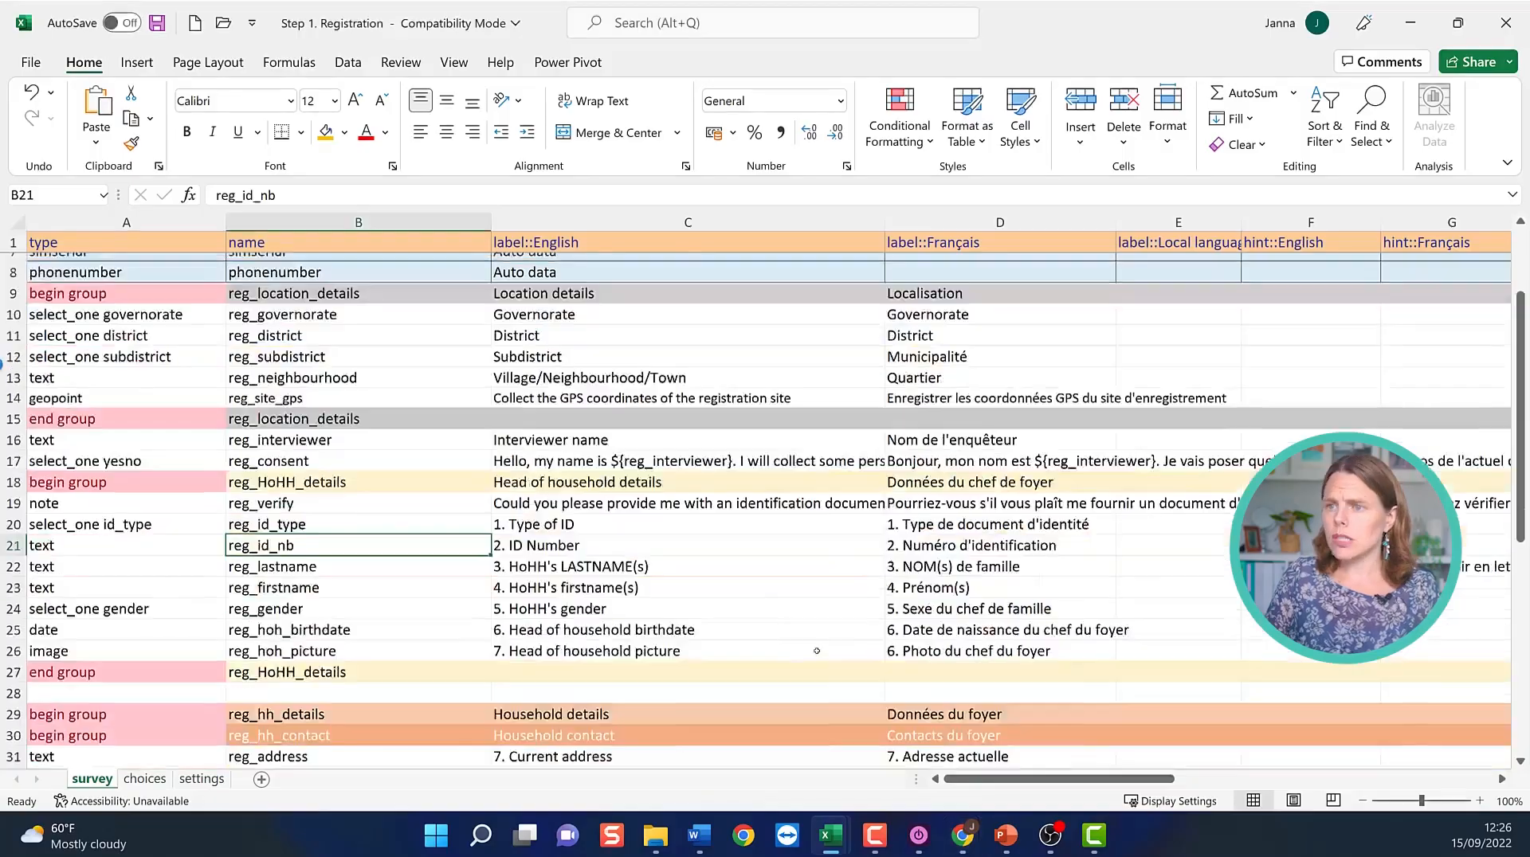
{"action": "left_click_drag", "start_coordinate": [42, 357], "coordinate": [508, 554]}
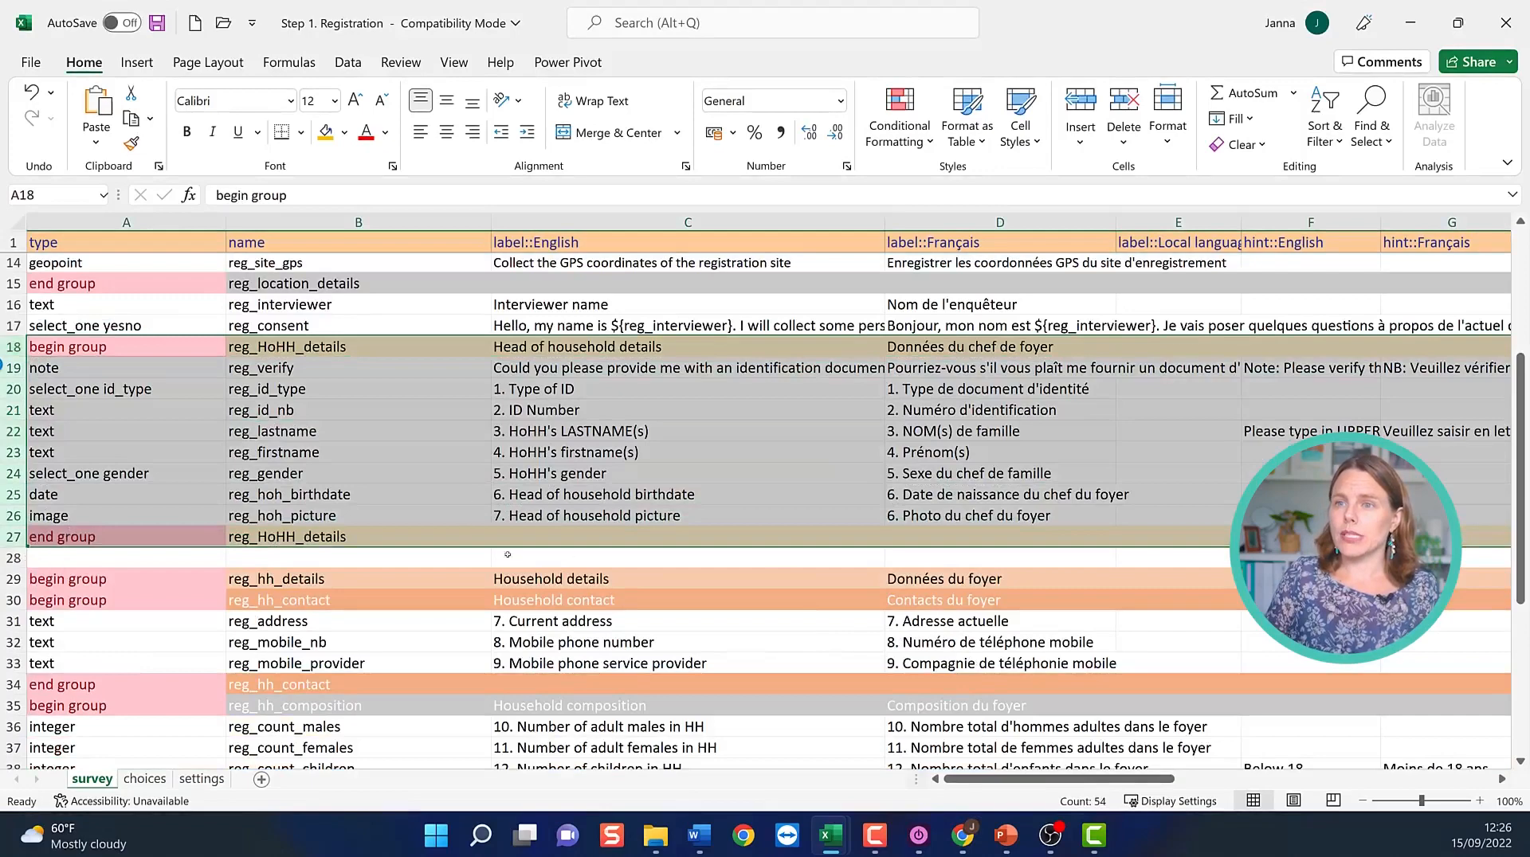
{"action": "scroll", "coordinate": [54, 576], "scroll_direction": "down", "scroll_amount": 1}
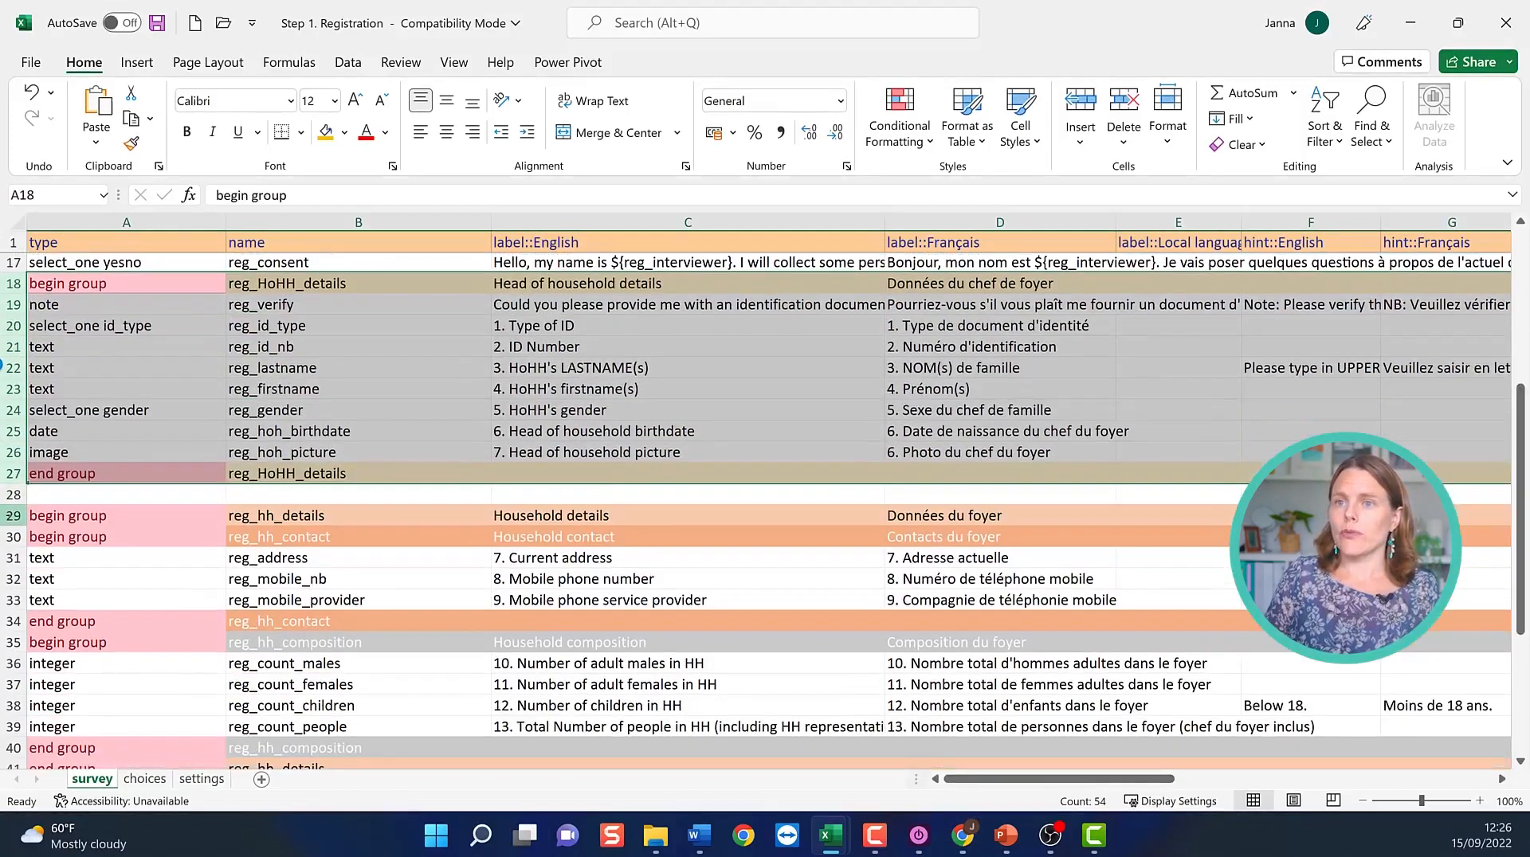
{"action": "left_click", "coordinate": [11, 515]}
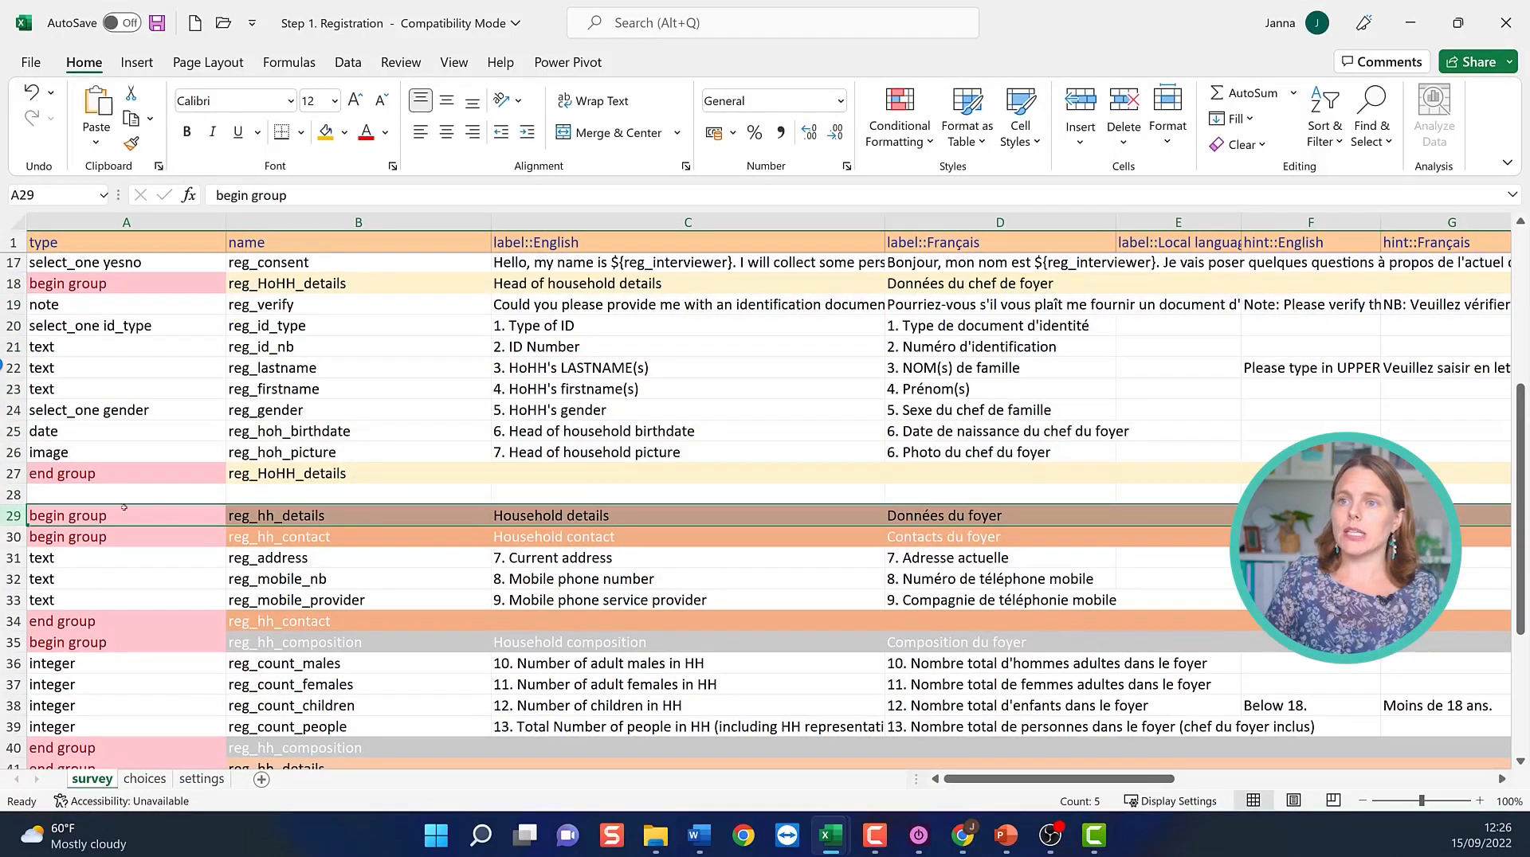
{"action": "left_click", "coordinate": [12, 537]}
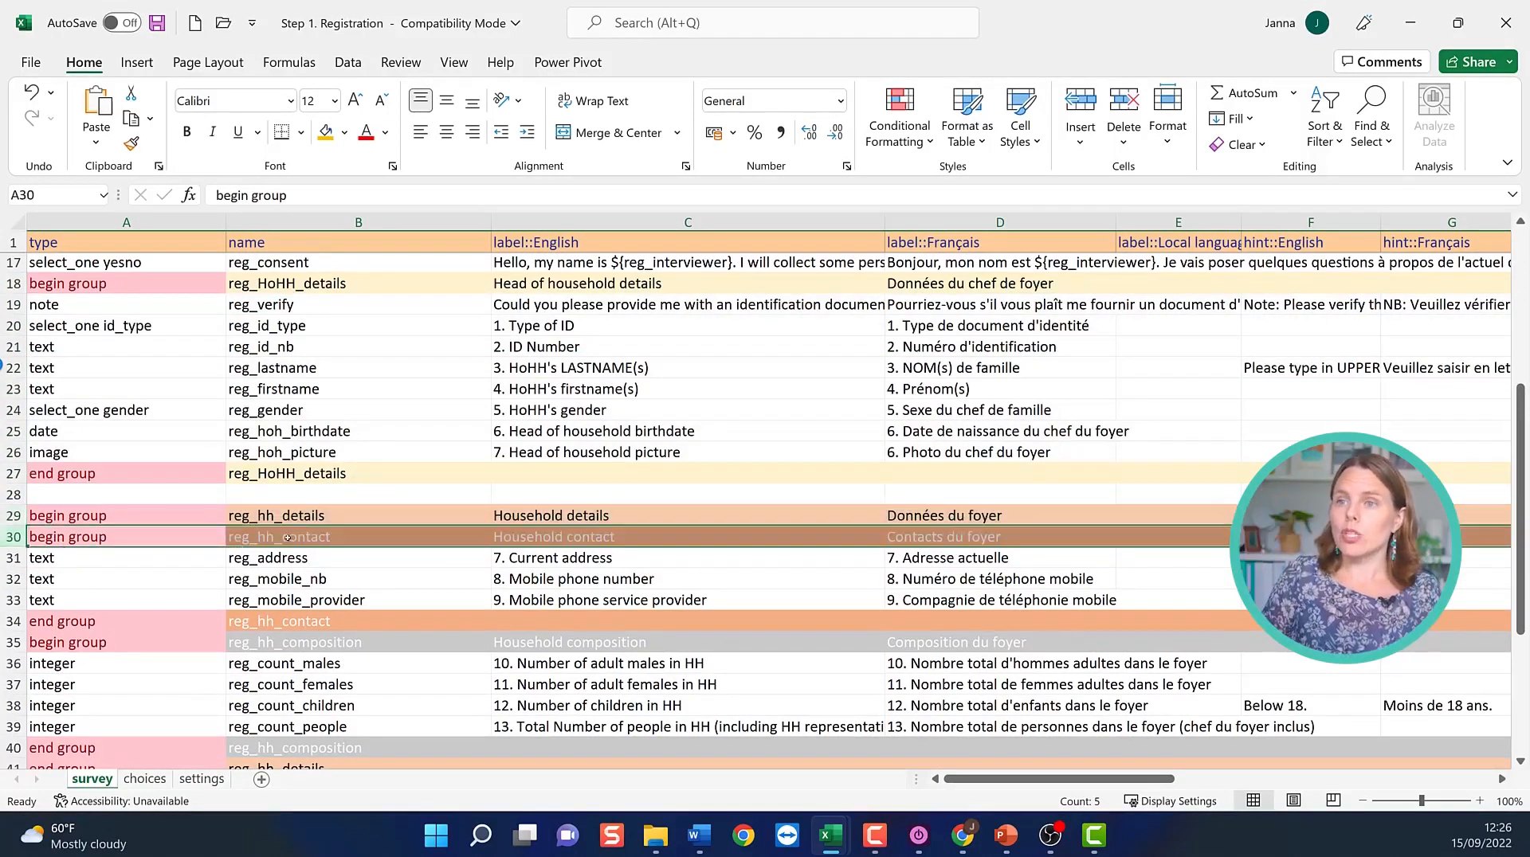
{"action": "left_click", "coordinate": [295, 560]}
{"action": "left_click", "coordinate": [303, 584]}
{"action": "left_click", "coordinate": [359, 602]}
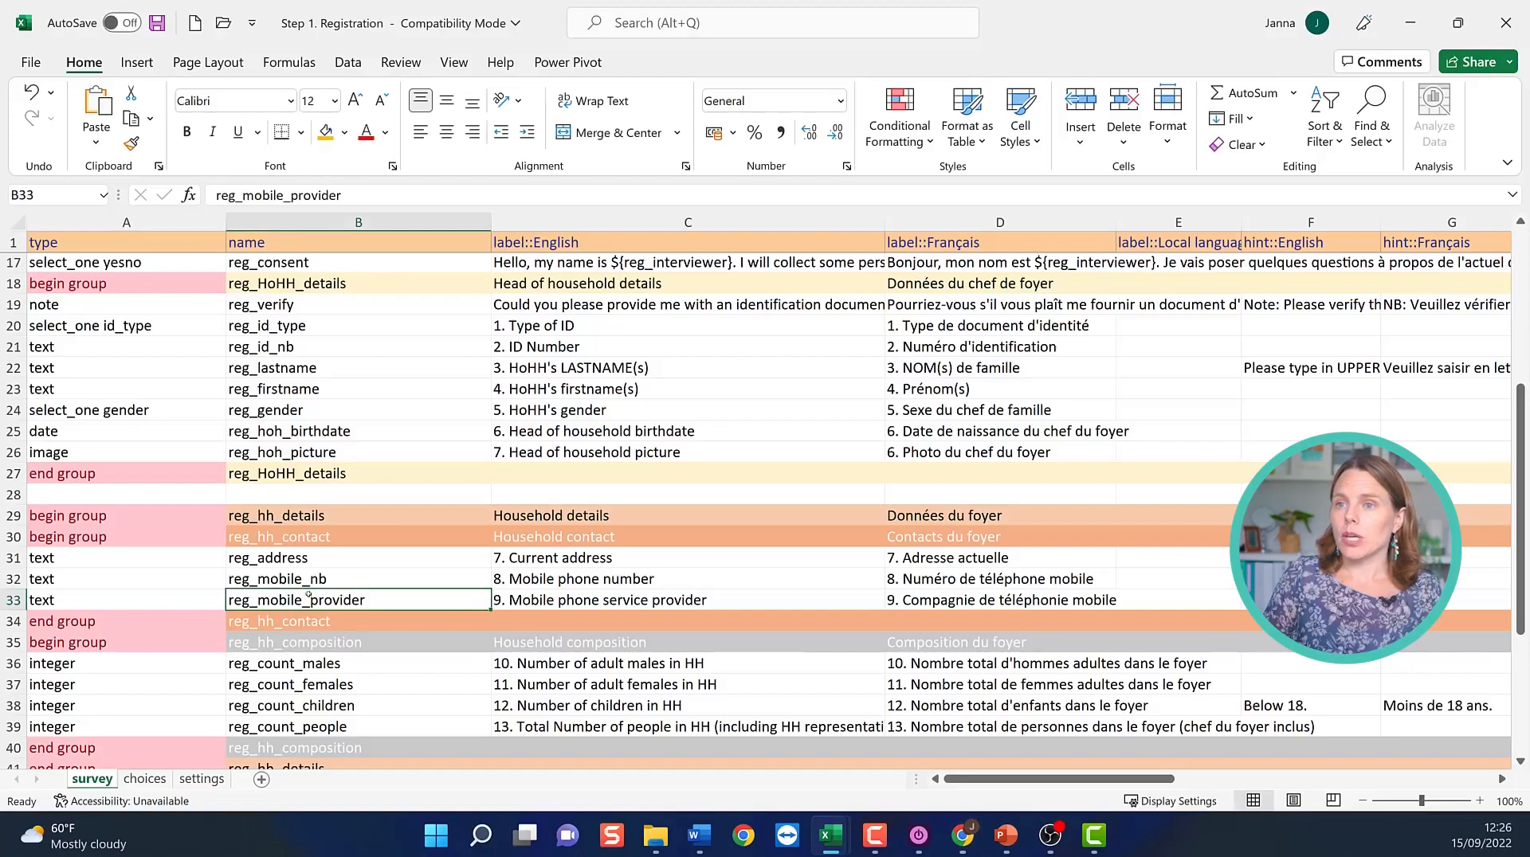
Trace the reg_hh_composition group (rows 35–40) and the reg_hh_details span starting at row 29.
{"action": "scroll", "coordinate": [390, 598], "scroll_direction": "down", "scroll_amount": 1}
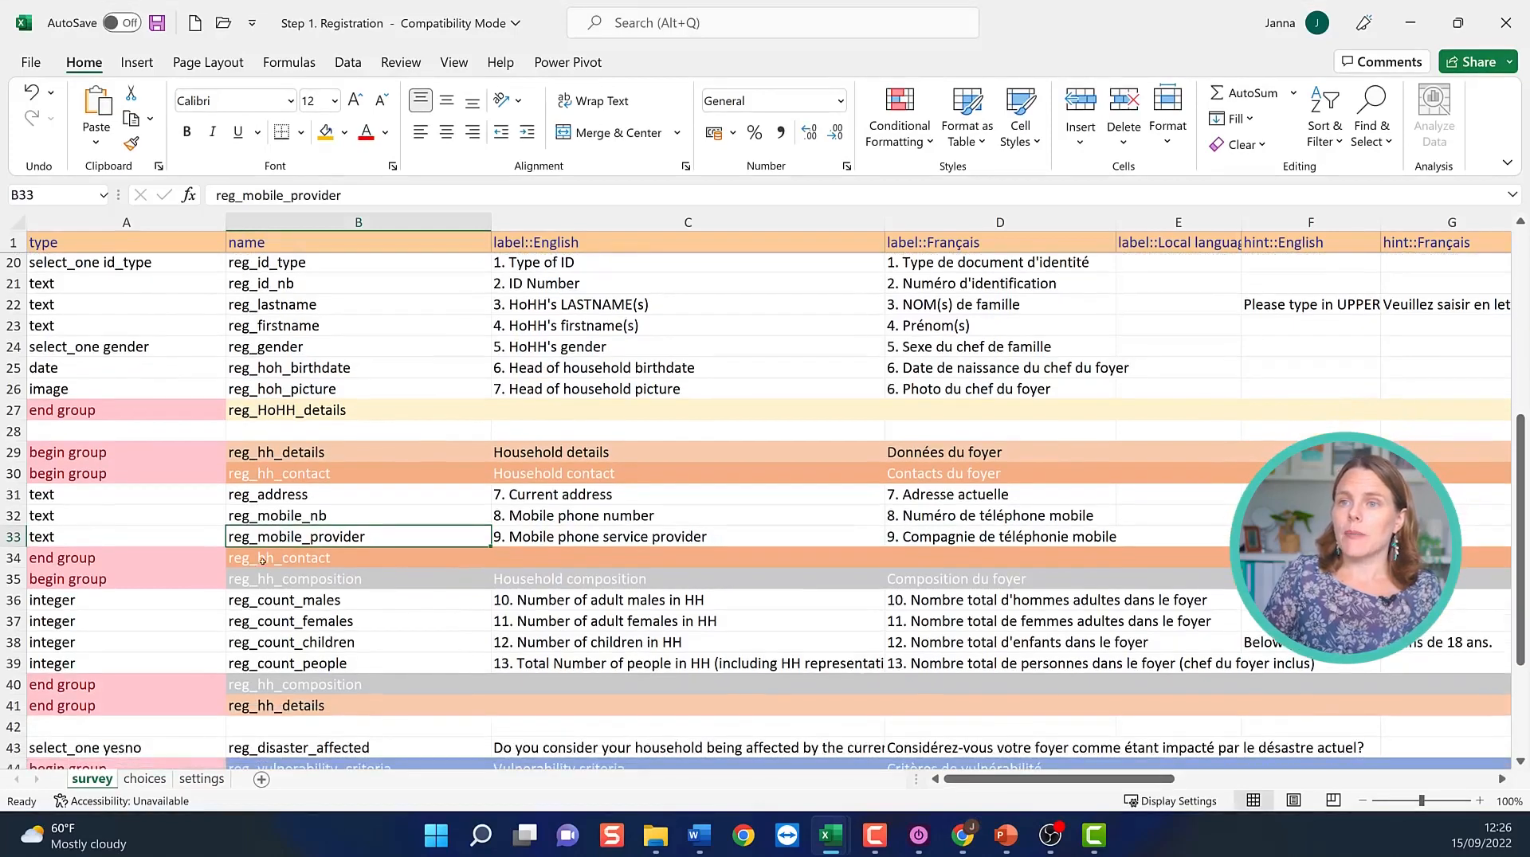
{"action": "left_click", "coordinate": [13, 558]}
{"action": "left_click_drag", "start_coordinate": [14, 474], "coordinate": [17, 685]}
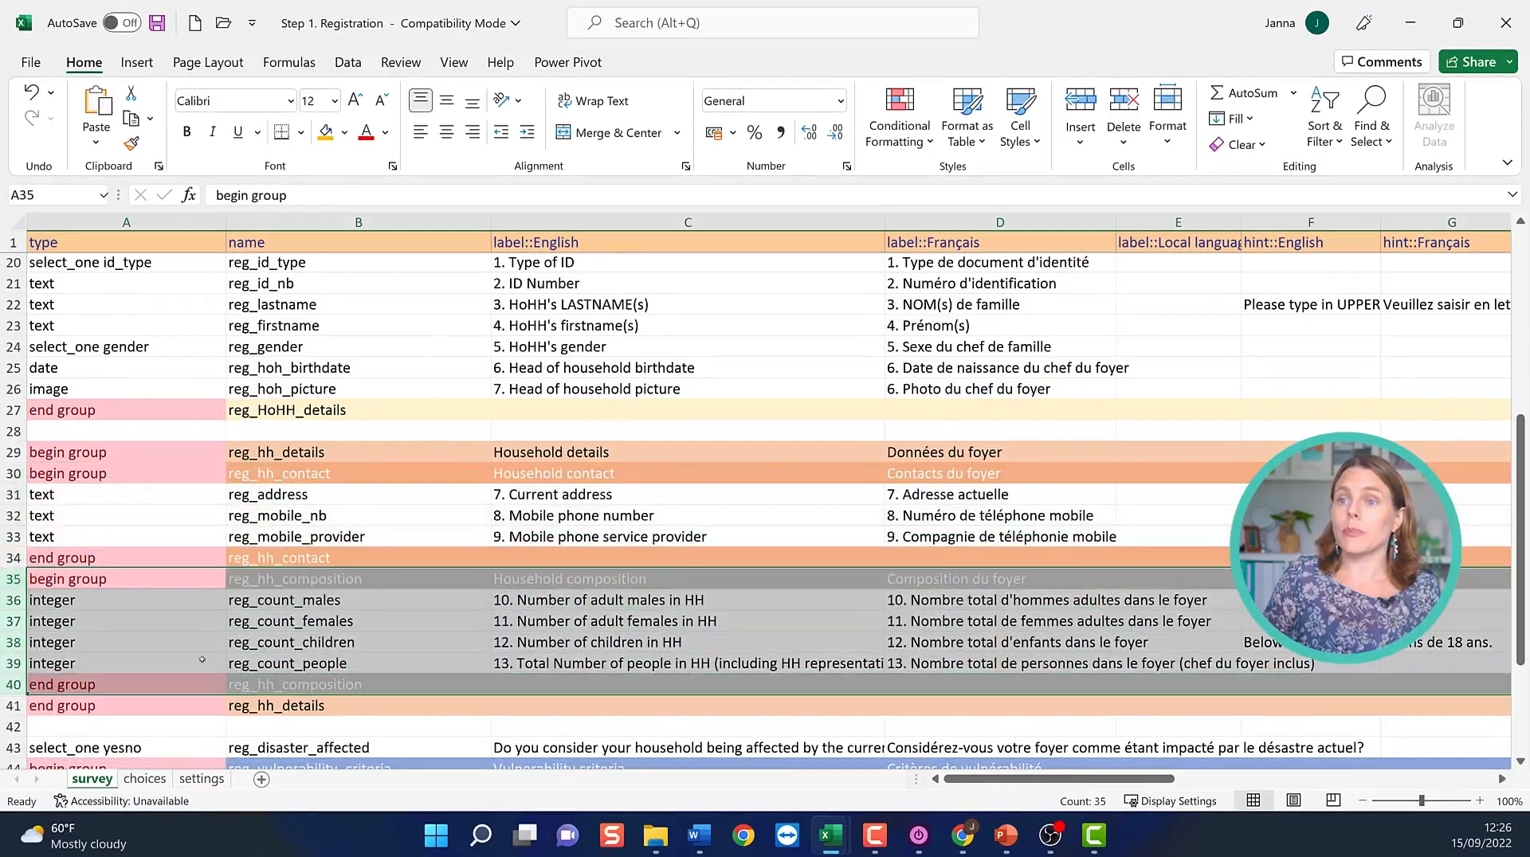
{"action": "left_click_drag", "start_coordinate": [270, 602], "coordinate": [269, 663]}
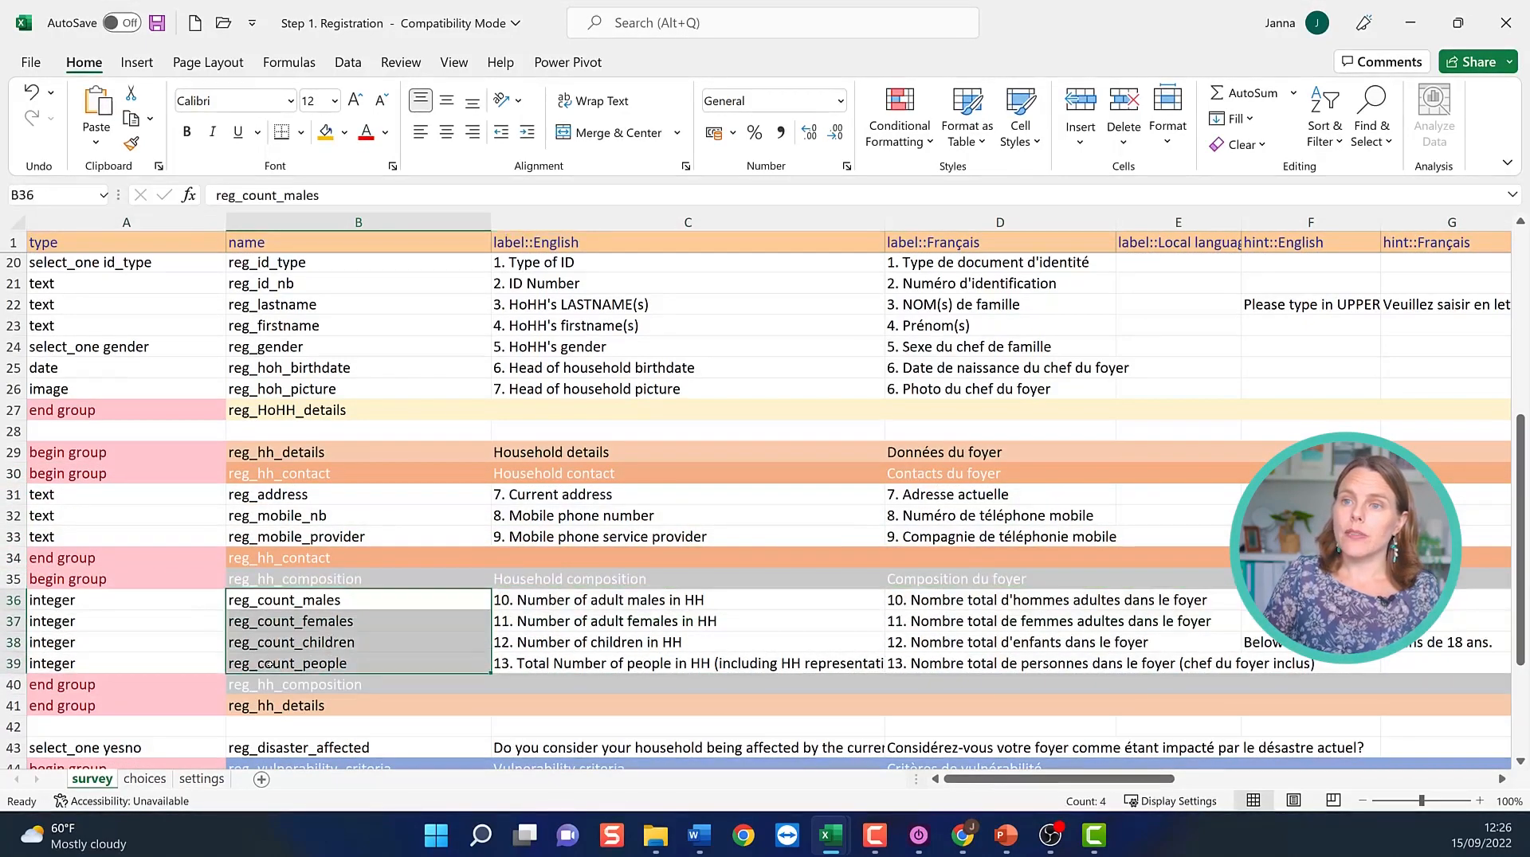
{"action": "left_click", "coordinate": [270, 579]}
{"action": "left_click", "coordinate": [14, 579]}
{"action": "left_click_drag", "start_coordinate": [14, 580], "coordinate": [16, 686]}
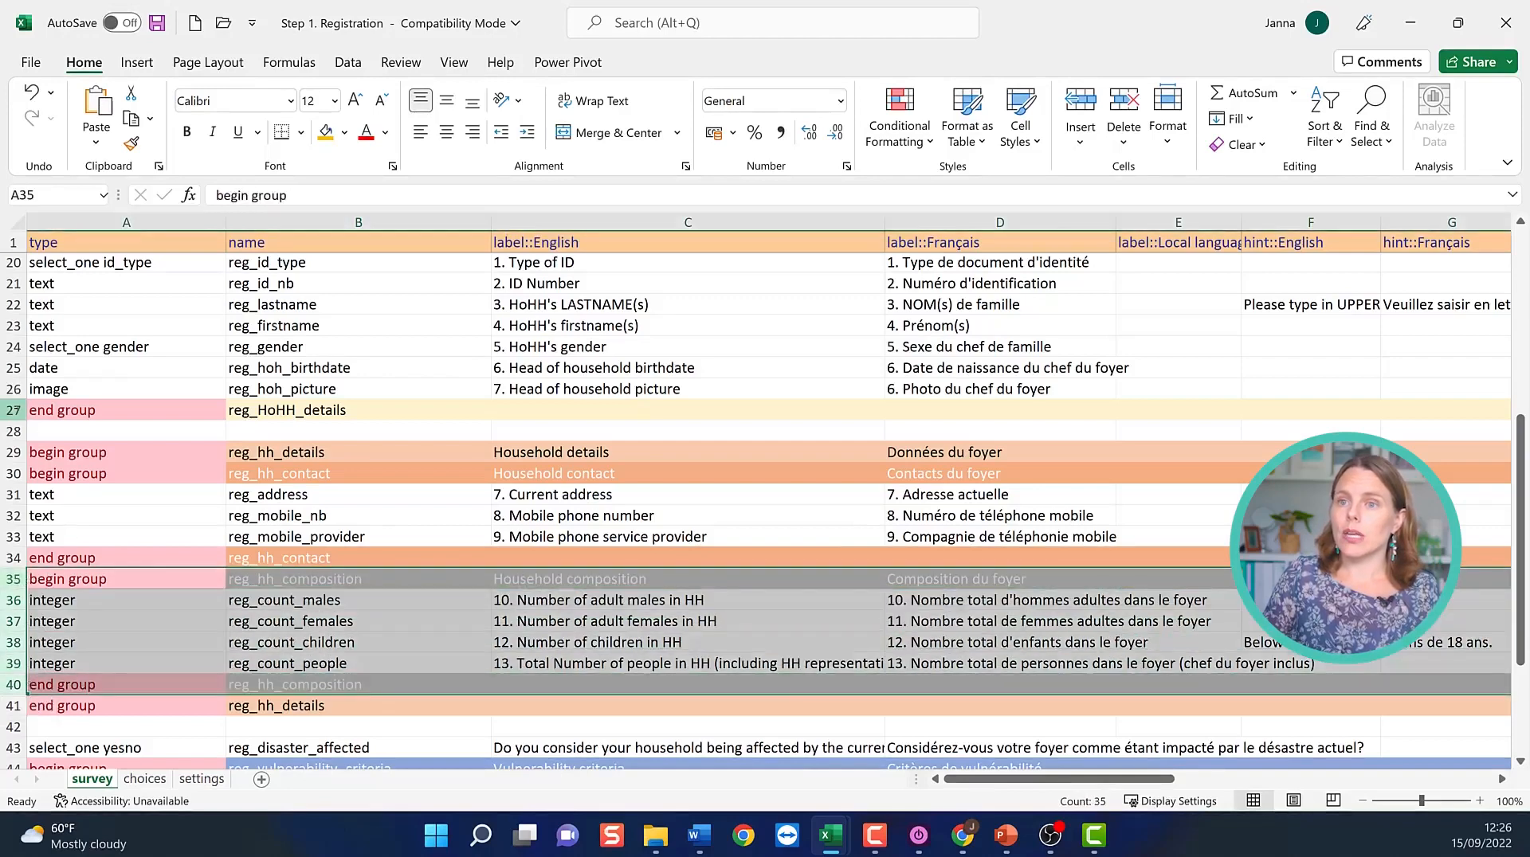
{"action": "left_click_drag", "start_coordinate": [14, 410], "coordinate": [70, 703]}
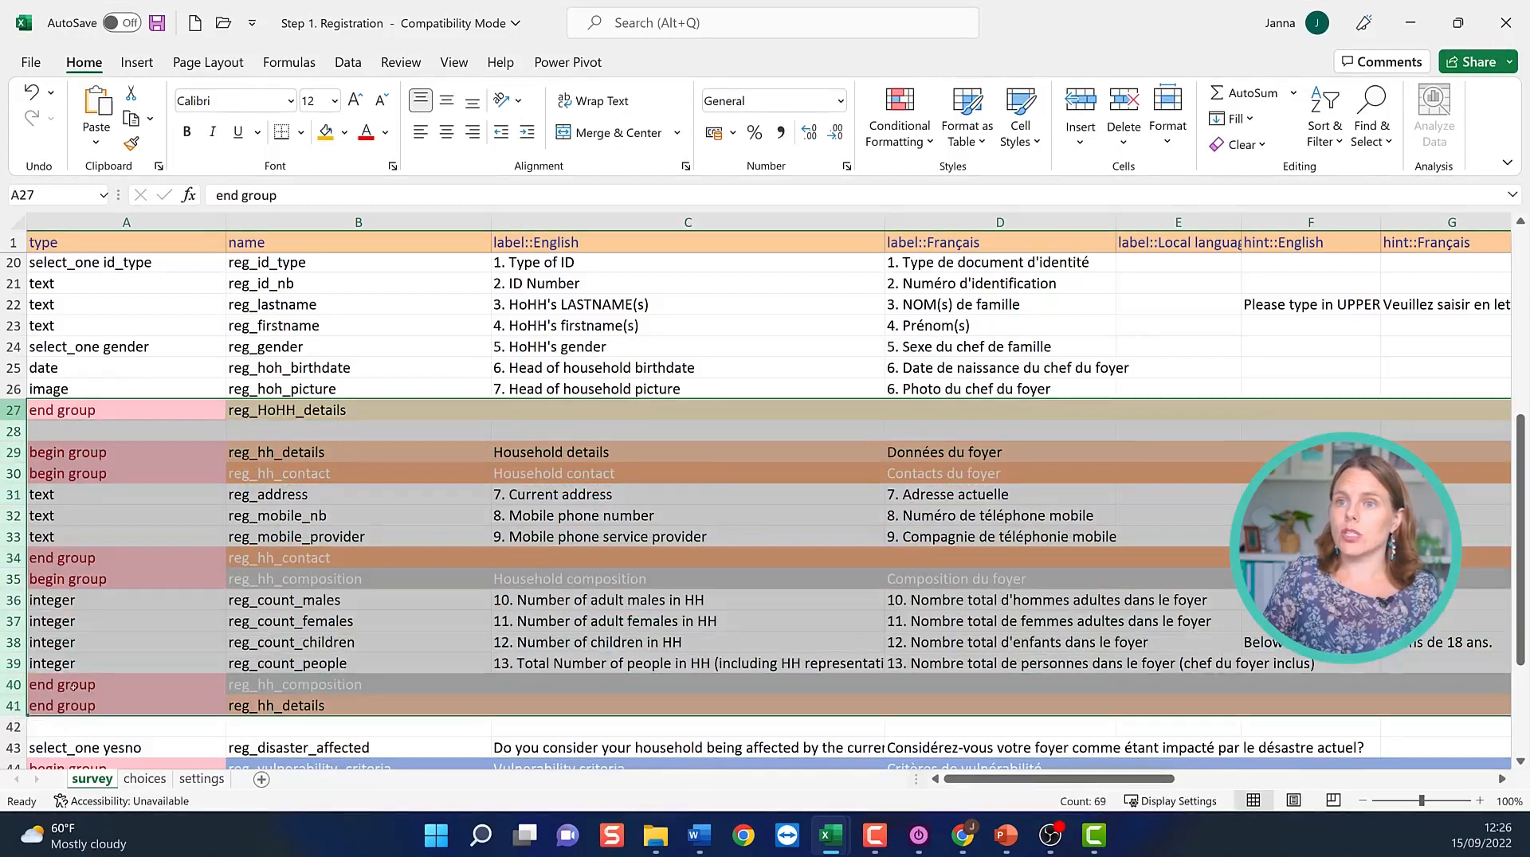
{"action": "left_click_drag", "start_coordinate": [14, 452], "coordinate": [18, 705]}
Insert reg_hh_details/ in front of reg_count_children.
{"action": "left_click", "coordinate": [392, 459]}
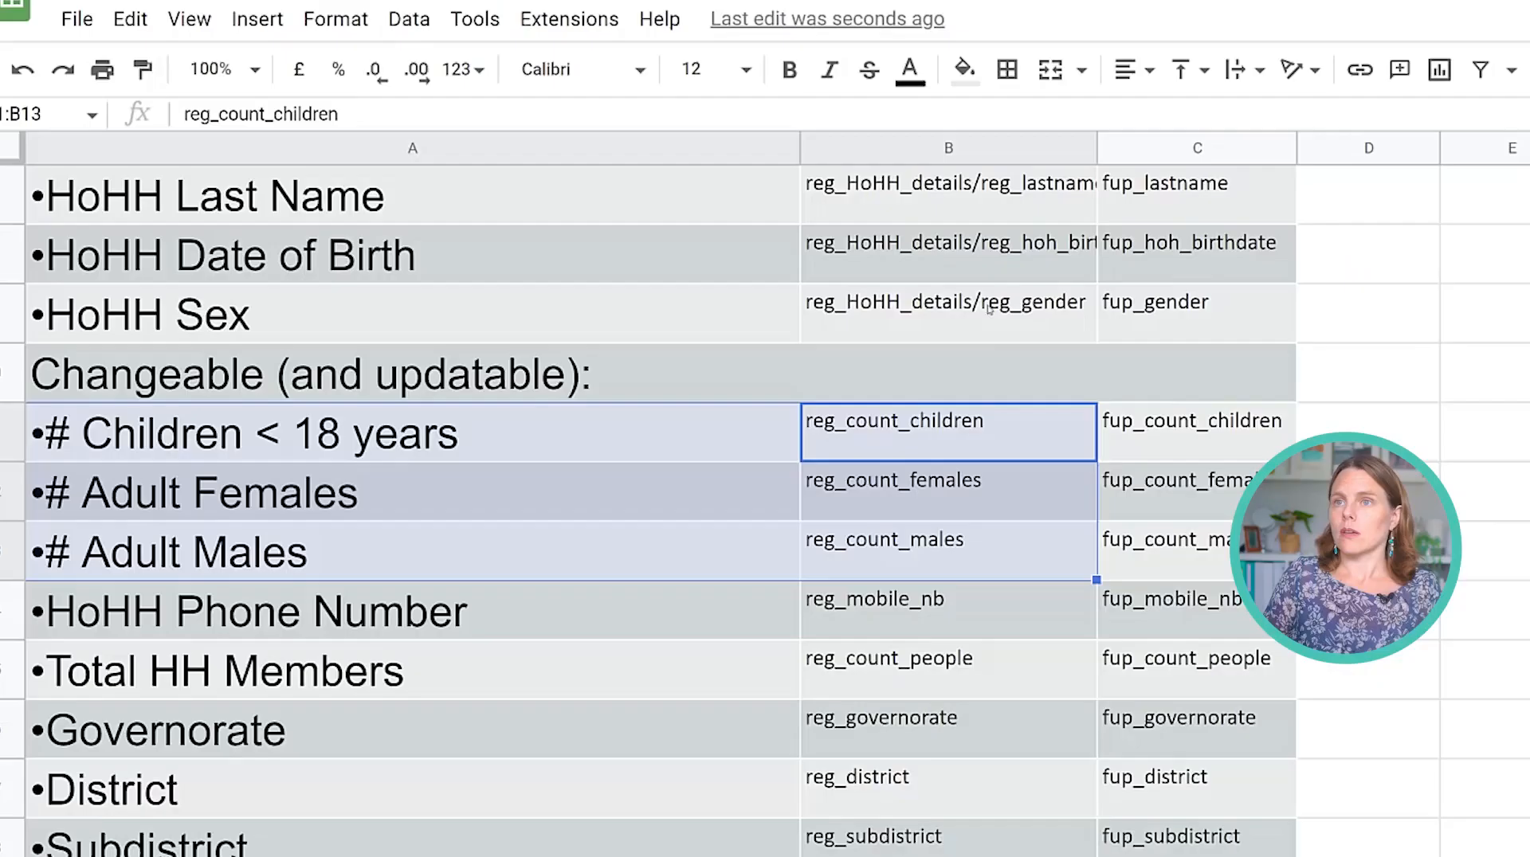
{"action": "left_click", "coordinate": [821, 350]}
{"action": "left_click", "coordinate": [826, 426]}
{"action": "left_click", "coordinate": [185, 115]}
{"action": "type", "text": "reg_hh_details"}
{"action": "type", "text": "/"}
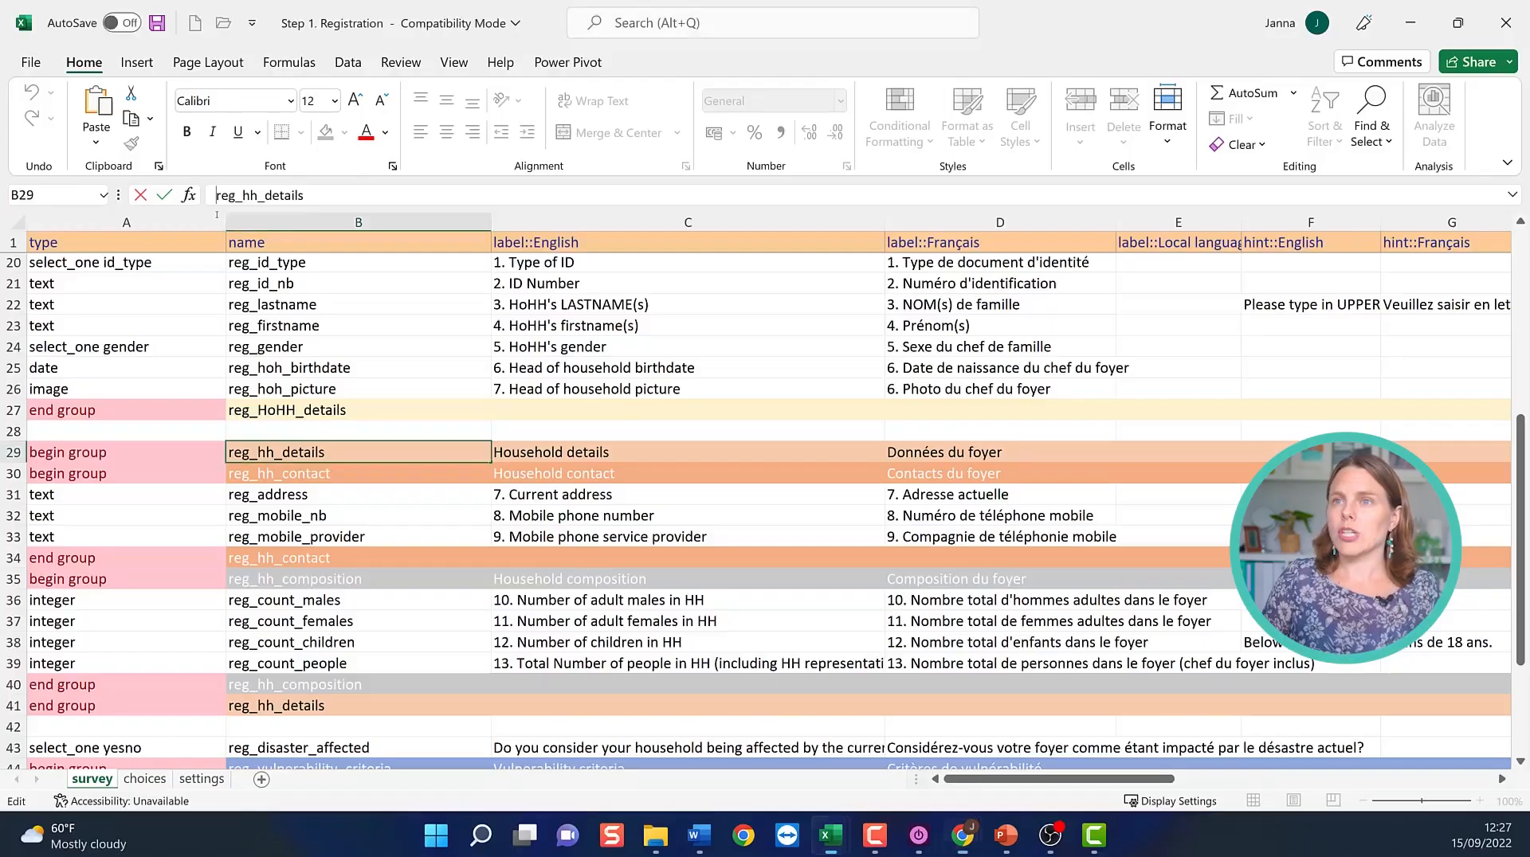
Add reg_hh_composition/ to complete the children path and autofit column B.
{"action": "key", "text": "shift+Home"}
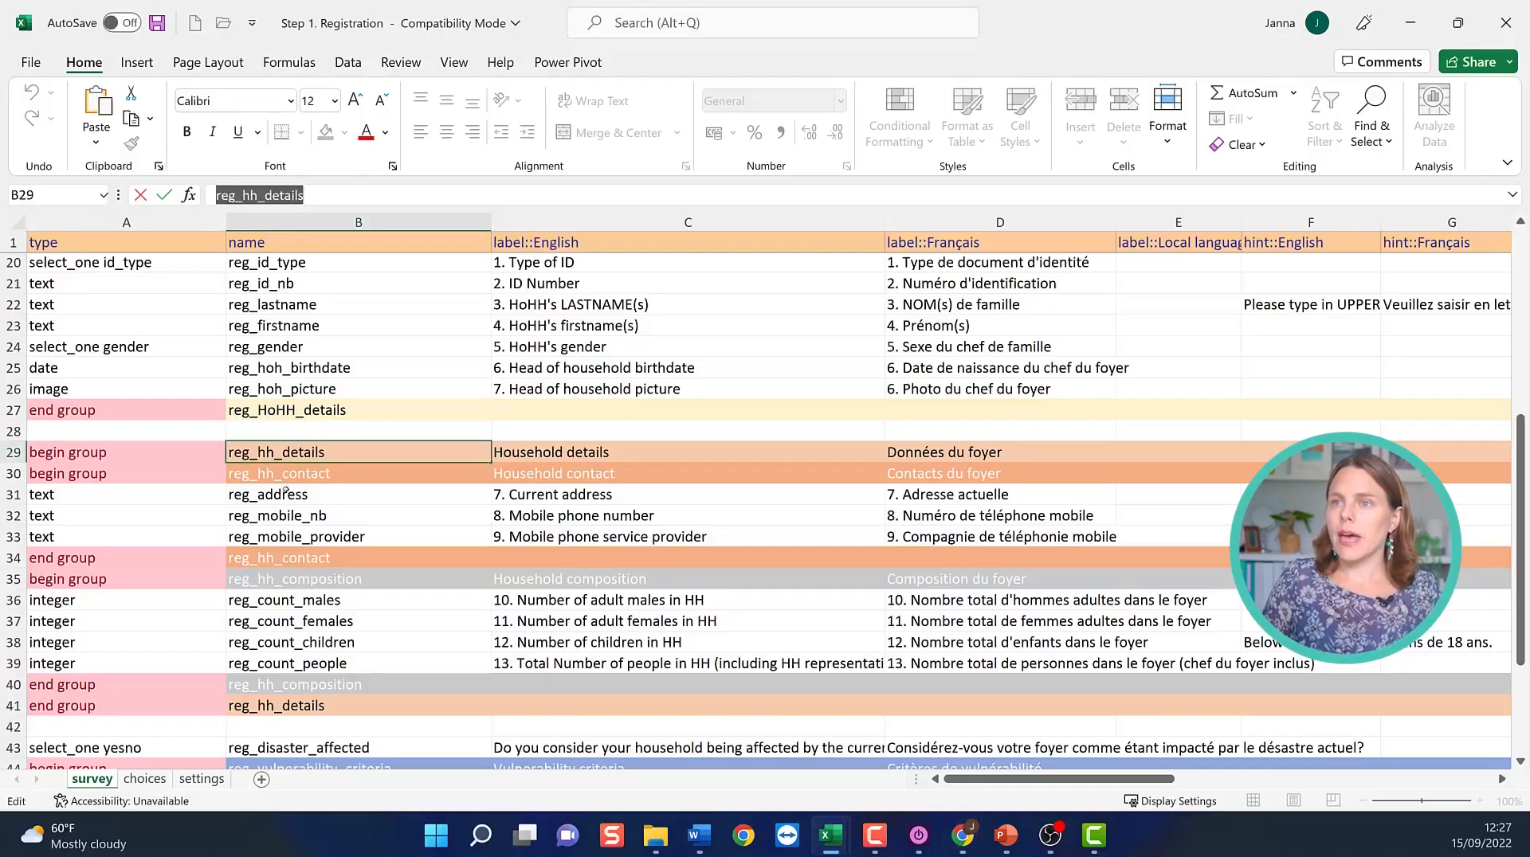
{"action": "left_click", "coordinate": [259, 582]}
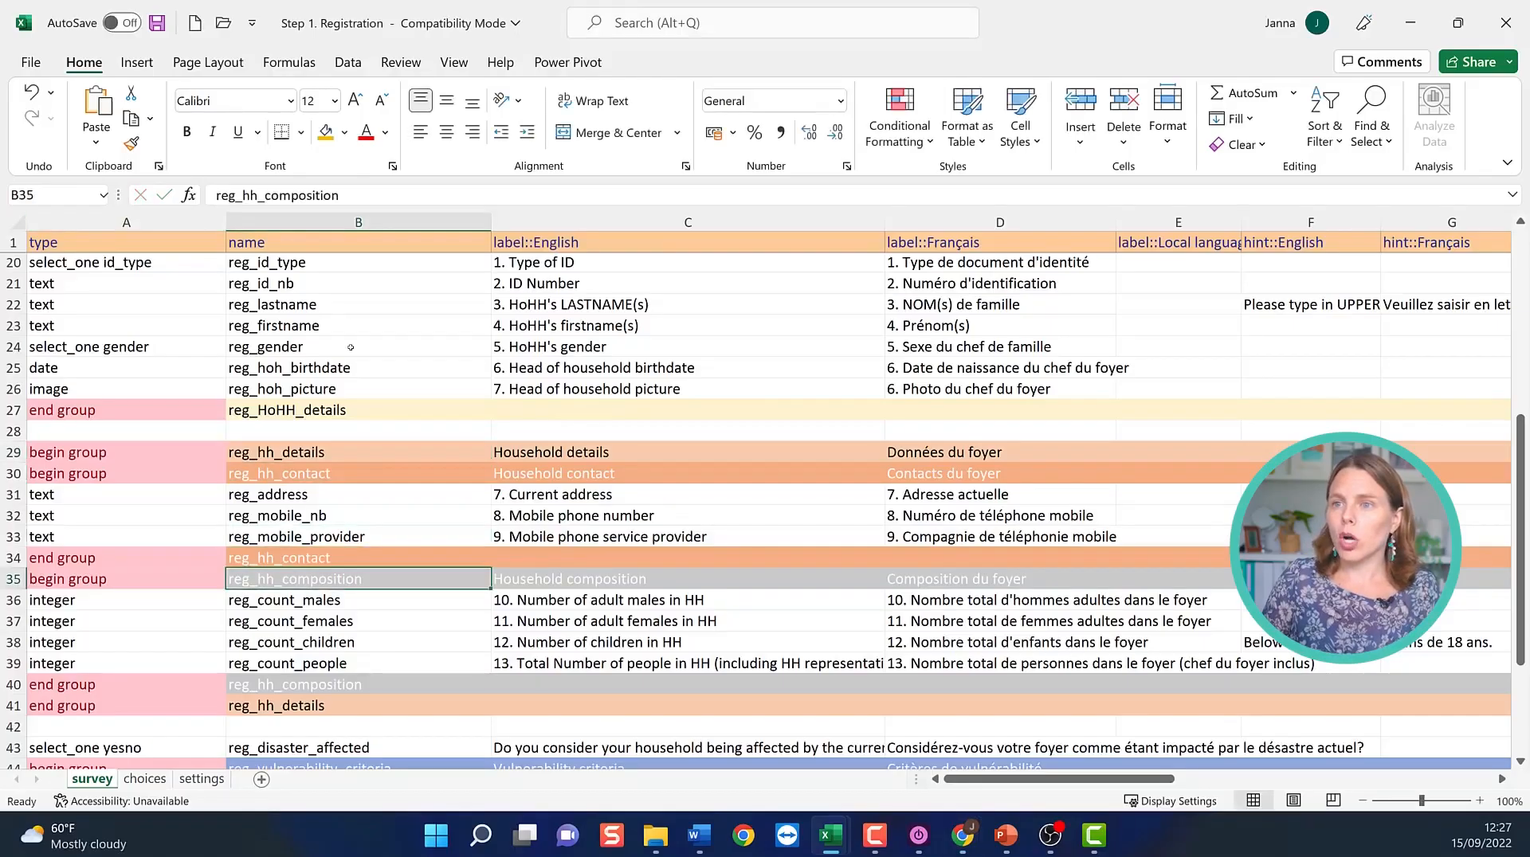
{"action": "left_click", "coordinate": [341, 195]}
{"action": "key", "text": "shift+Home"}
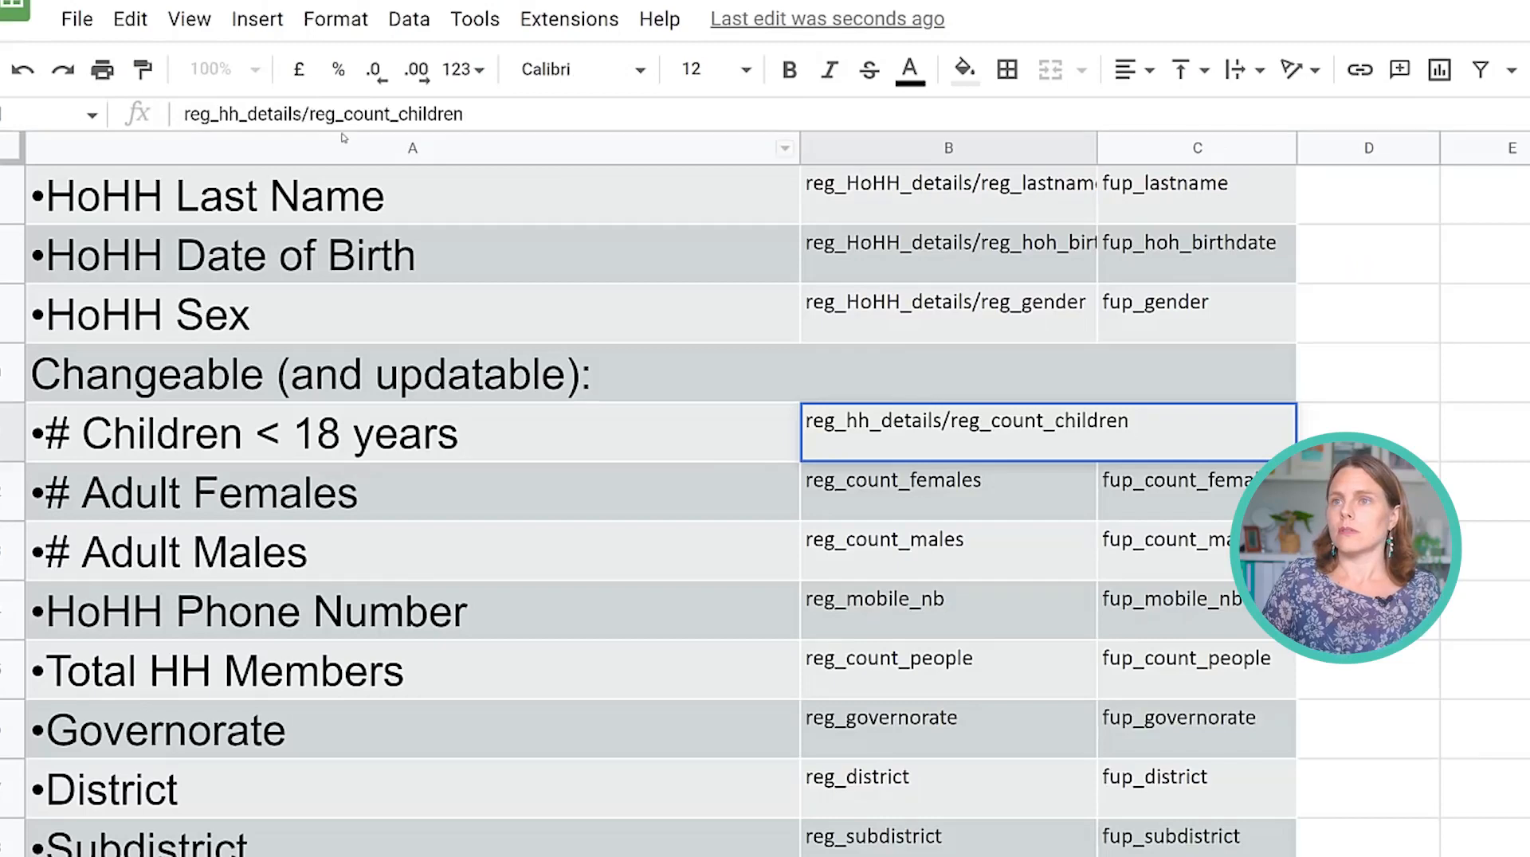
{"action": "type", "text": "reg_hh_composition"}
{"action": "type", "text": "/"}
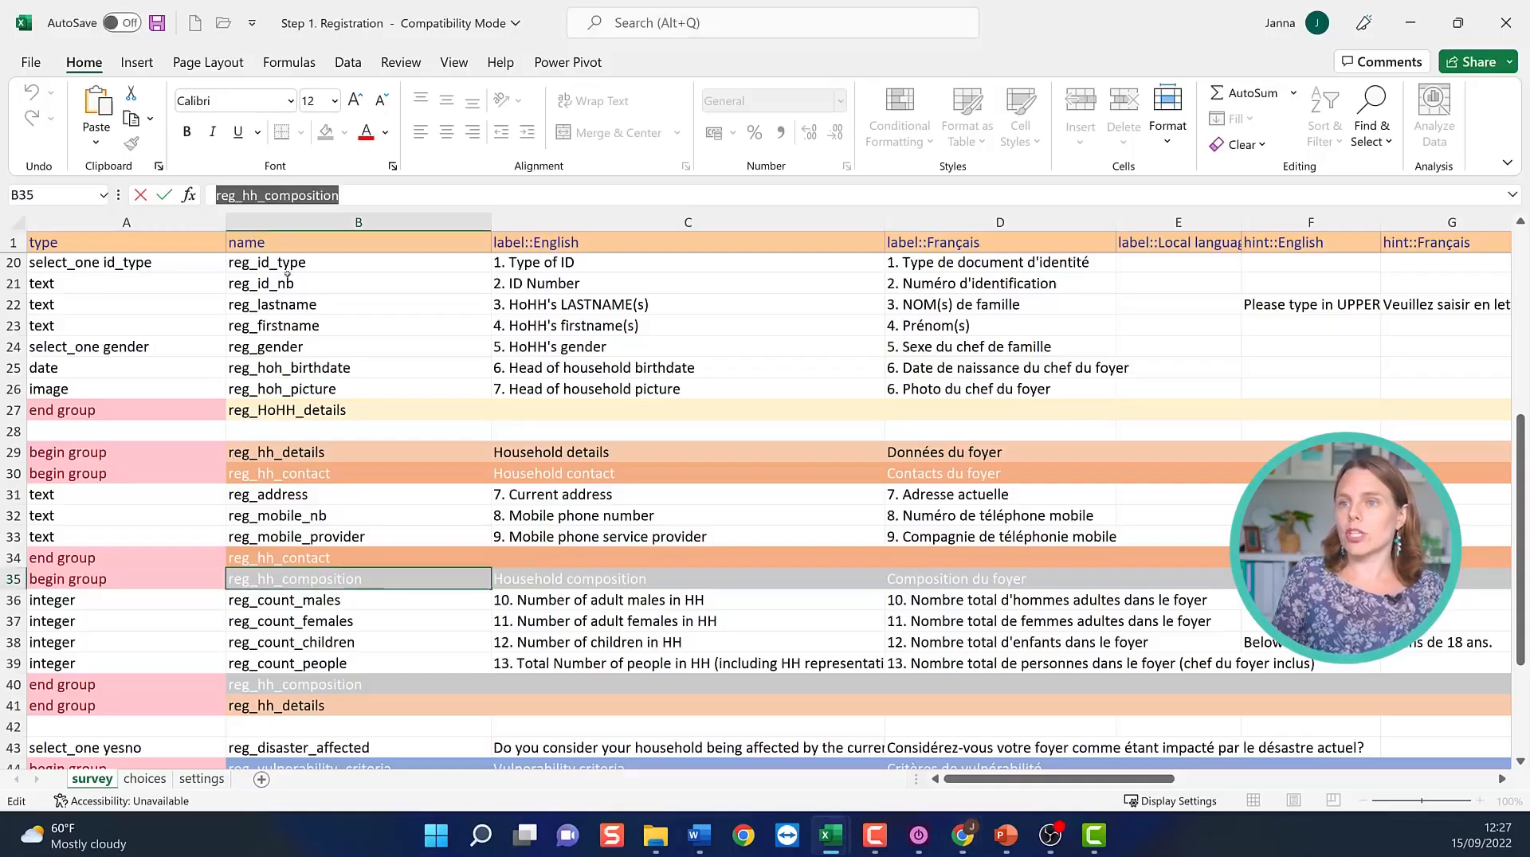
{"action": "left_click", "coordinate": [360, 642]}
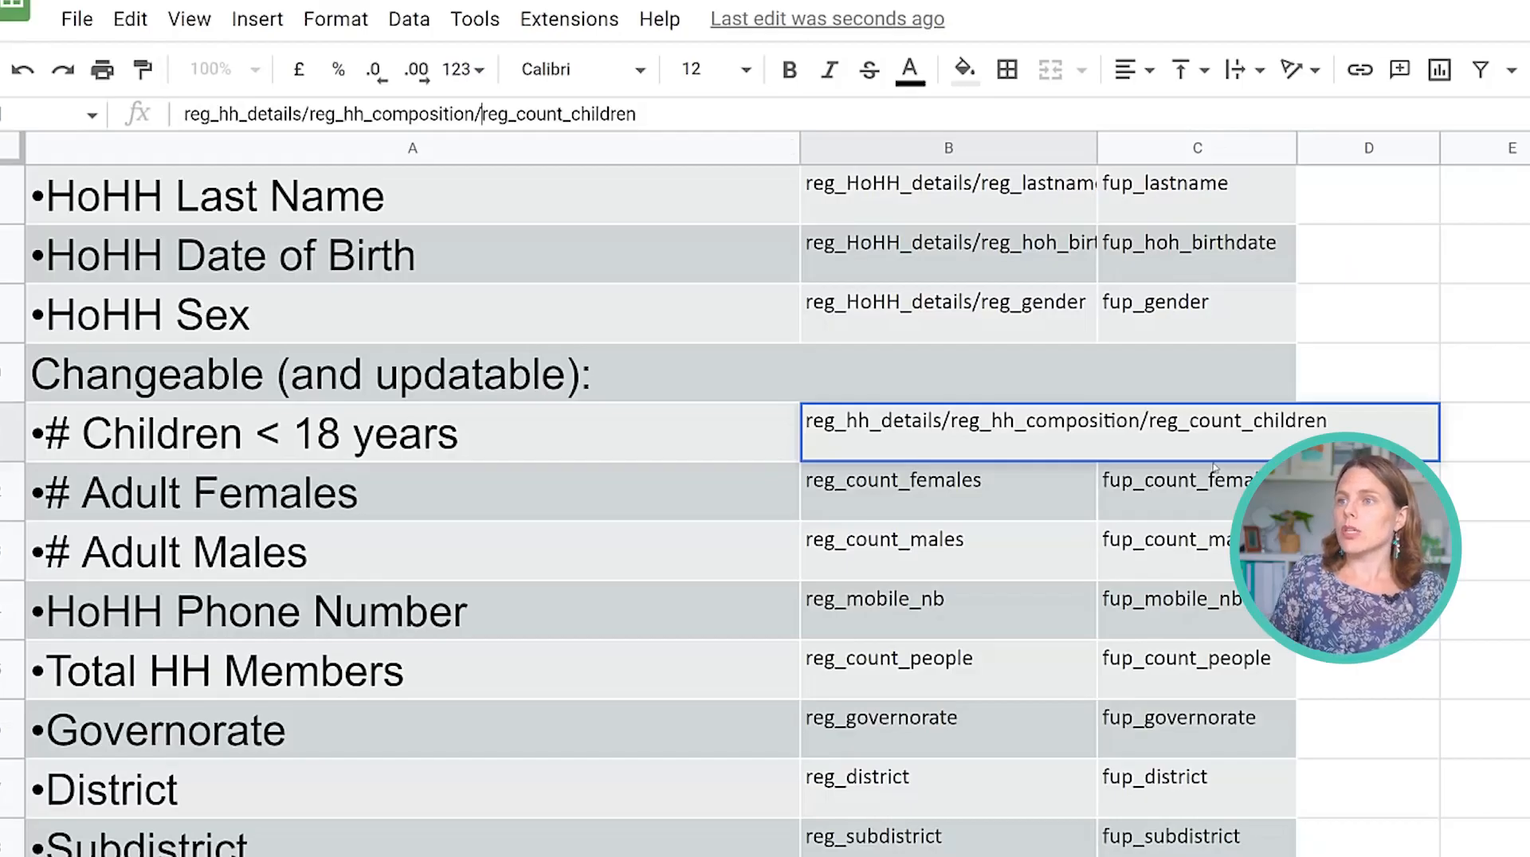
{"action": "key", "text": "Return"}
{"action": "left_click", "coordinate": [1047, 408]}
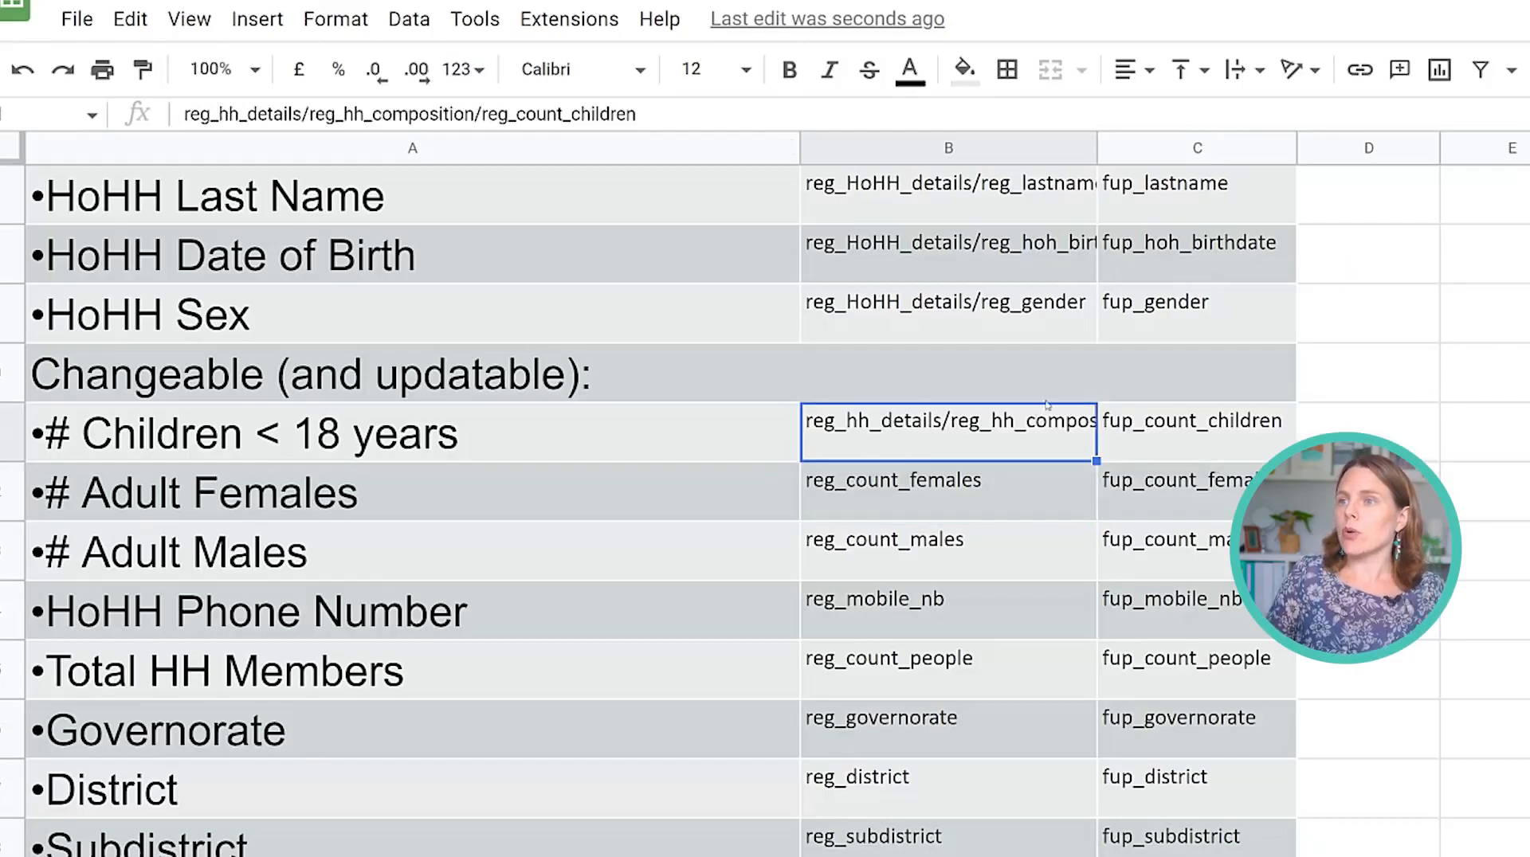
{"action": "double_click", "coordinate": [1093, 143]}
Prefix reg_count_females and reg_count_males with reg_hh_details/reg_hh_composition/.
{"action": "key", "text": "Down"}
{"action": "key", "text": "Down"}
{"action": "left_click_drag", "start_coordinate": [1093, 427], "coordinate": [1096, 610]}
{"action": "left_click", "coordinate": [1044, 427]}
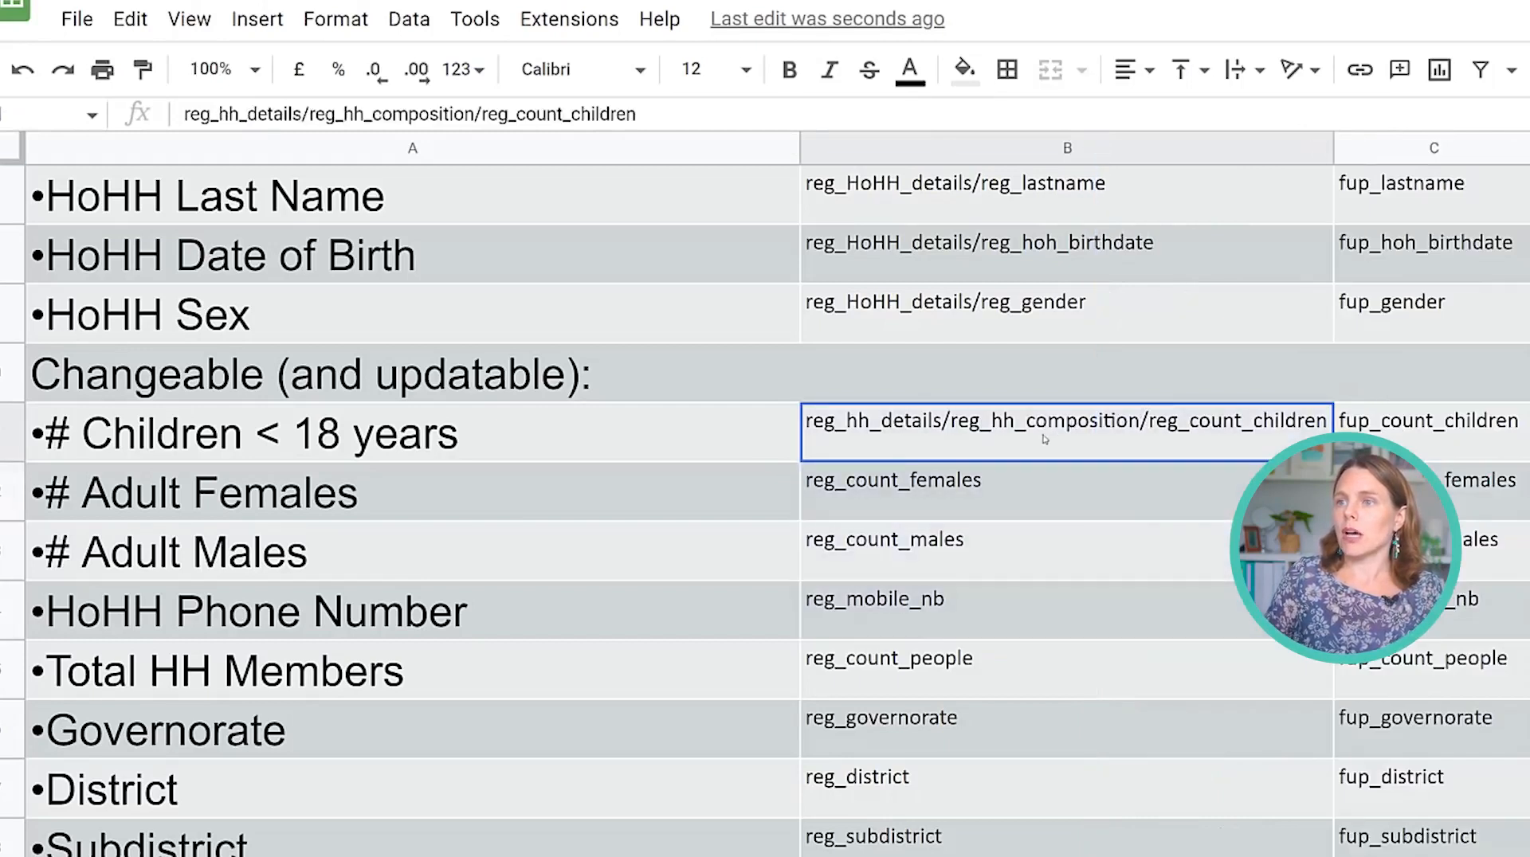
{"action": "left_click_drag", "start_coordinate": [481, 114], "coordinate": [137, 110]}
{"action": "key", "text": "ctrl+c"}
{"action": "key", "text": "Return"}
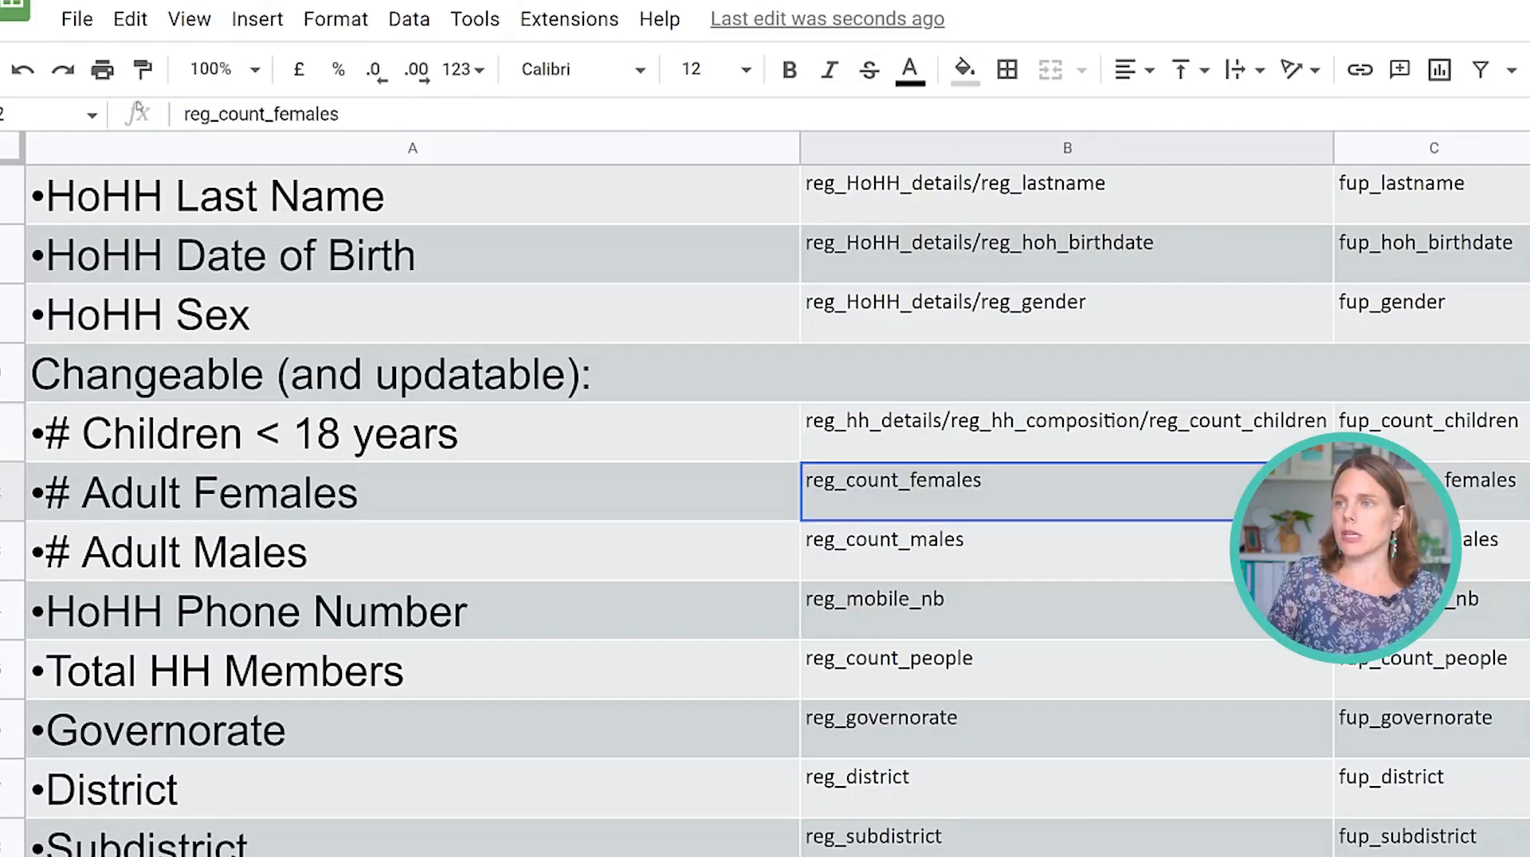
{"action": "left_click", "coordinate": [185, 115]}
{"action": "key", "text": "ctrl+v"}
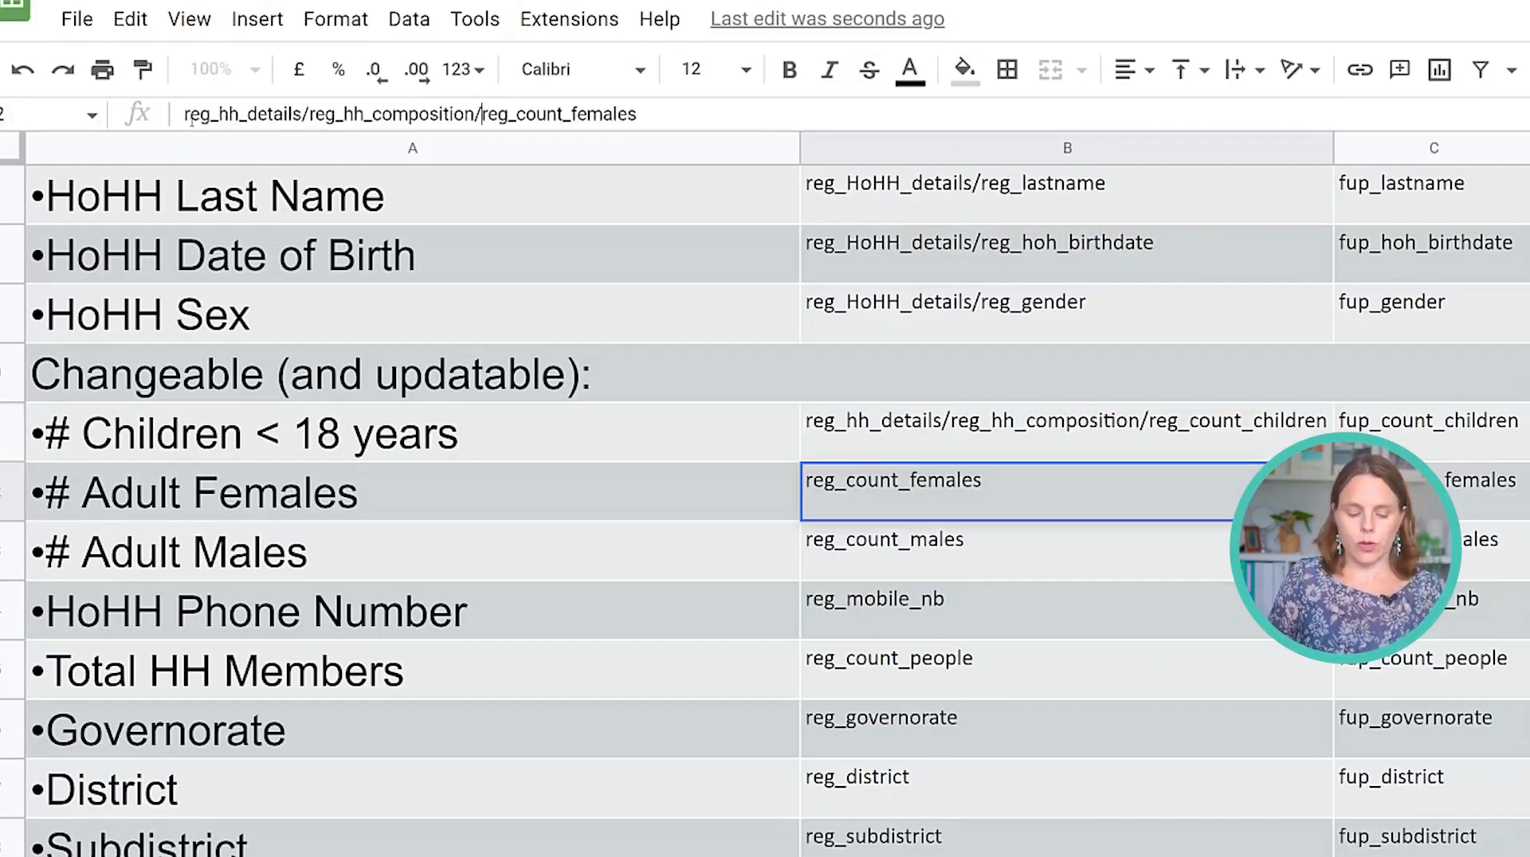
{"action": "key", "text": "Return"}
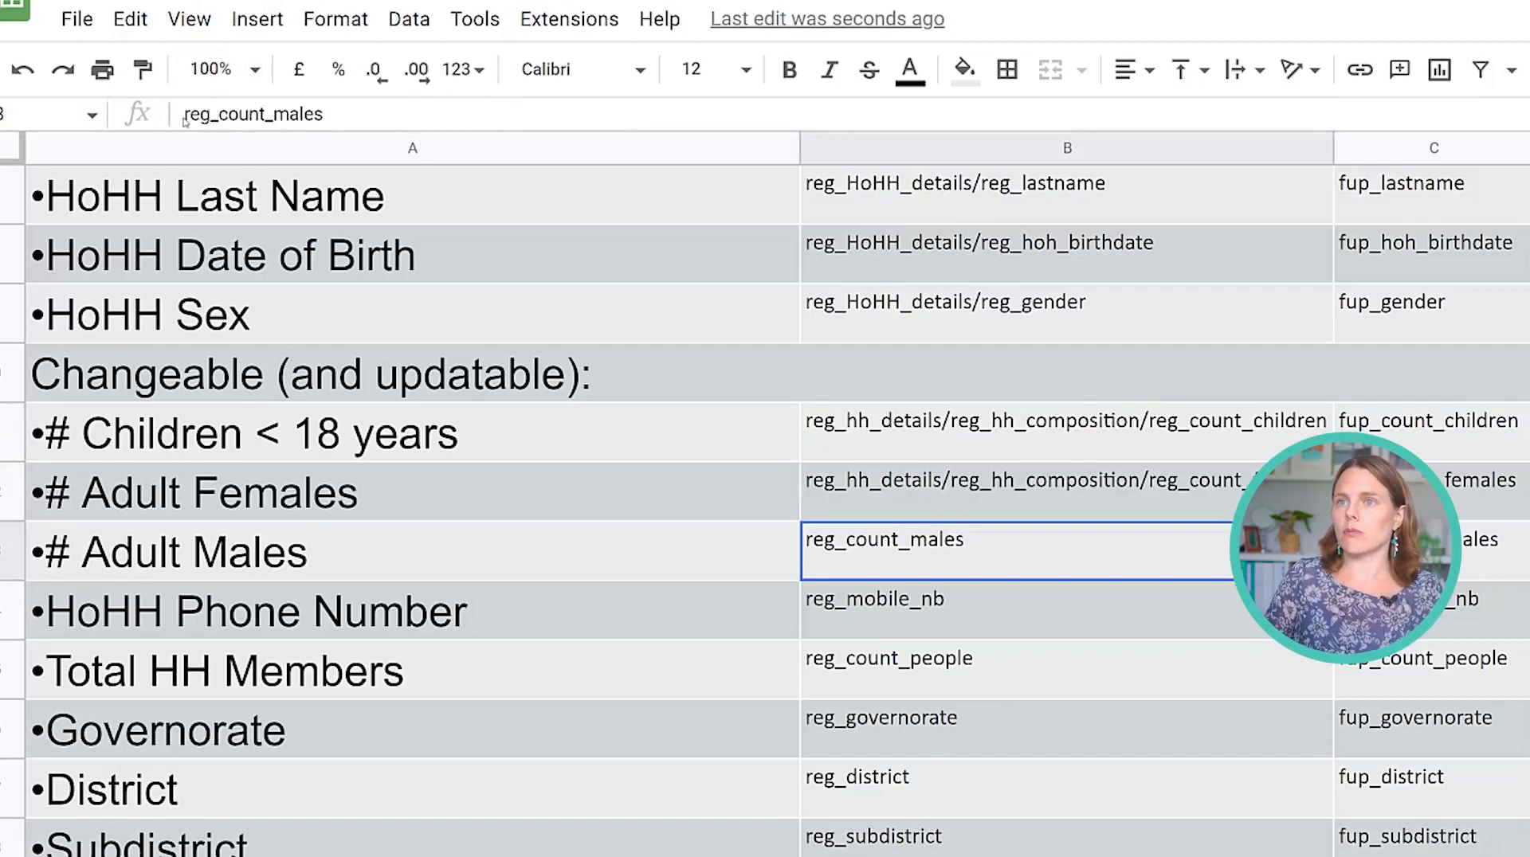
{"action": "key", "text": "ctrl+v"}
{"action": "key", "text": "Return"}
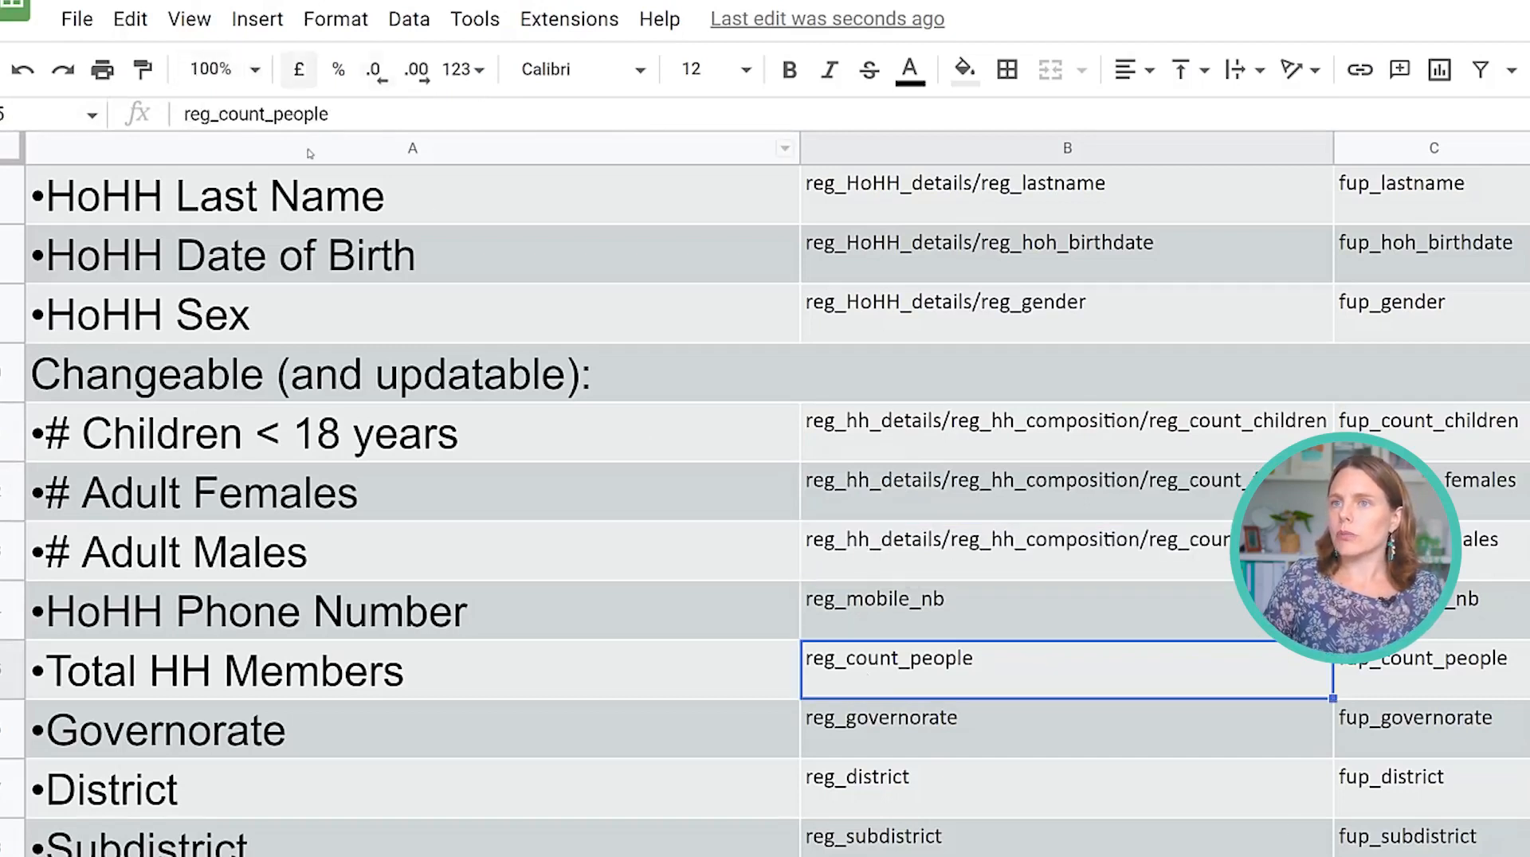
Prefix reg_count_people with the same path, then check the phone number and address entries.
{"action": "left_click", "coordinate": [184, 116]}
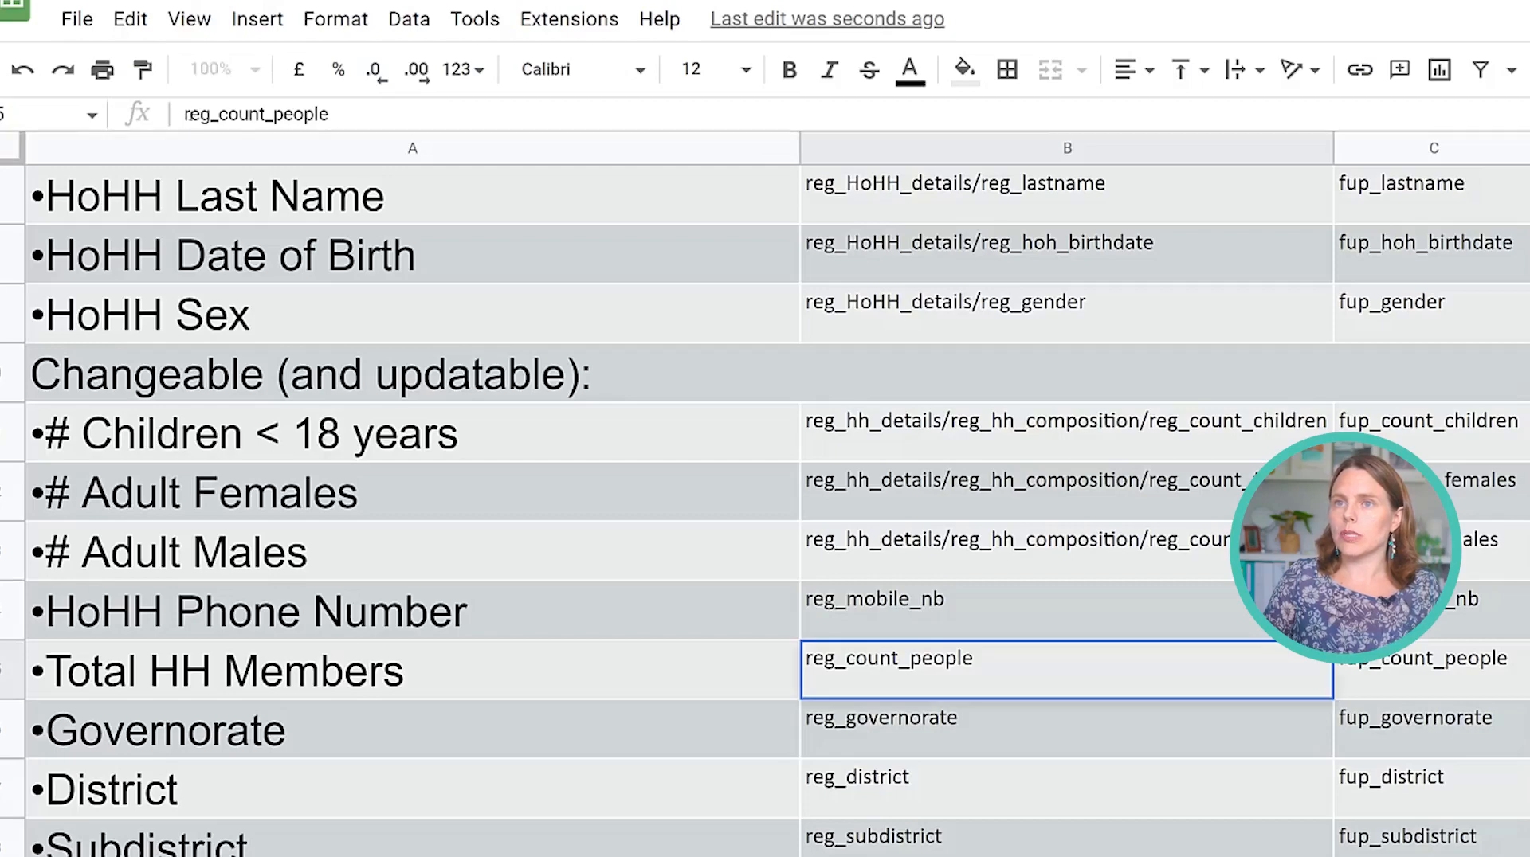
{"action": "key", "text": "ctrl+v"}
{"action": "key", "text": "Return"}
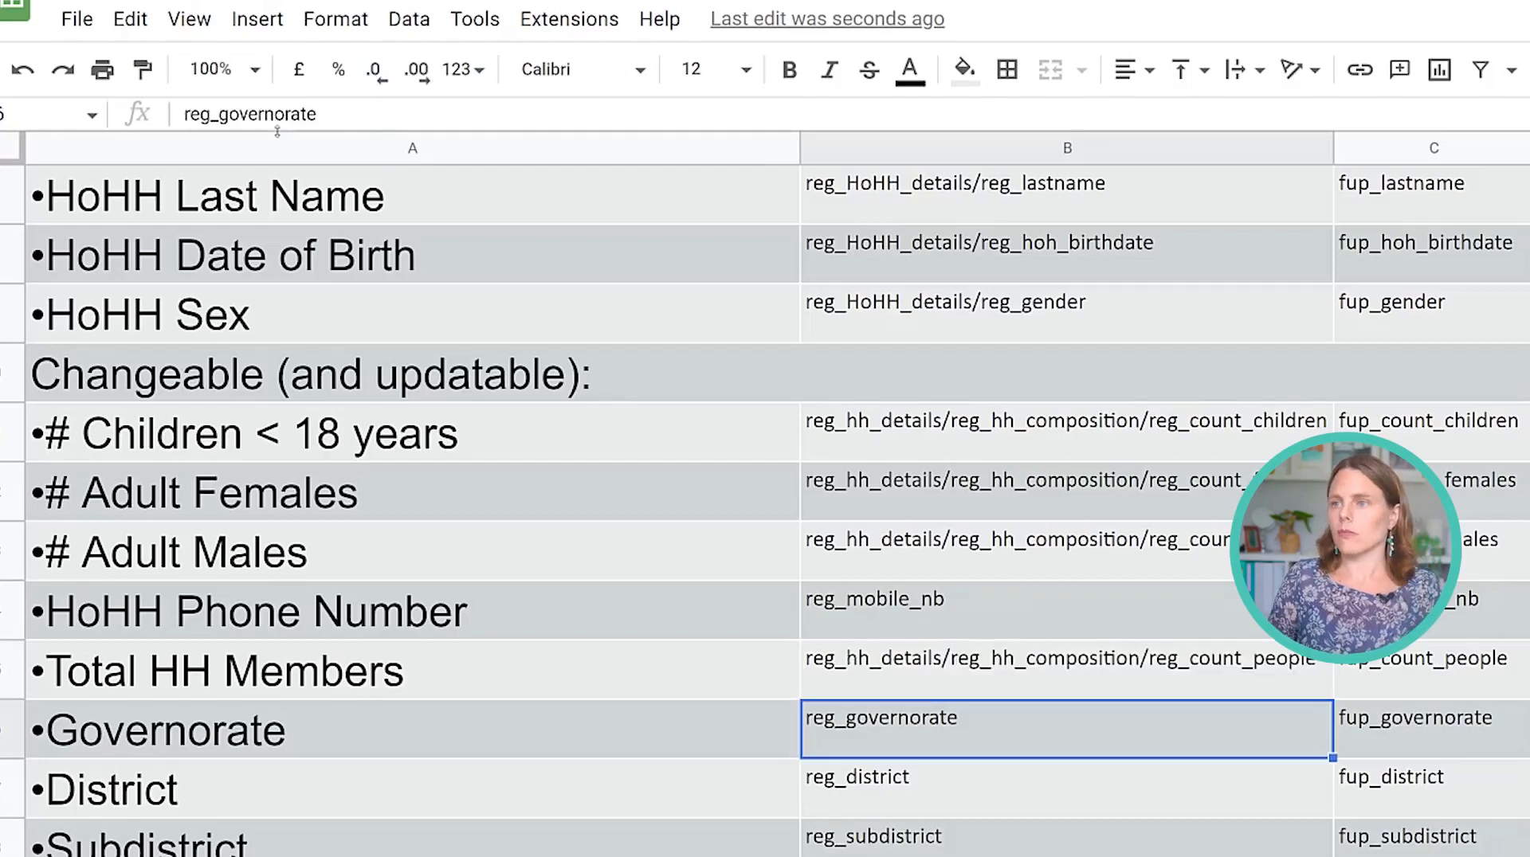
{"action": "left_click", "coordinate": [876, 629]}
{"action": "scroll", "coordinate": [876, 771], "scroll_direction": "down", "scroll_amount": 5}
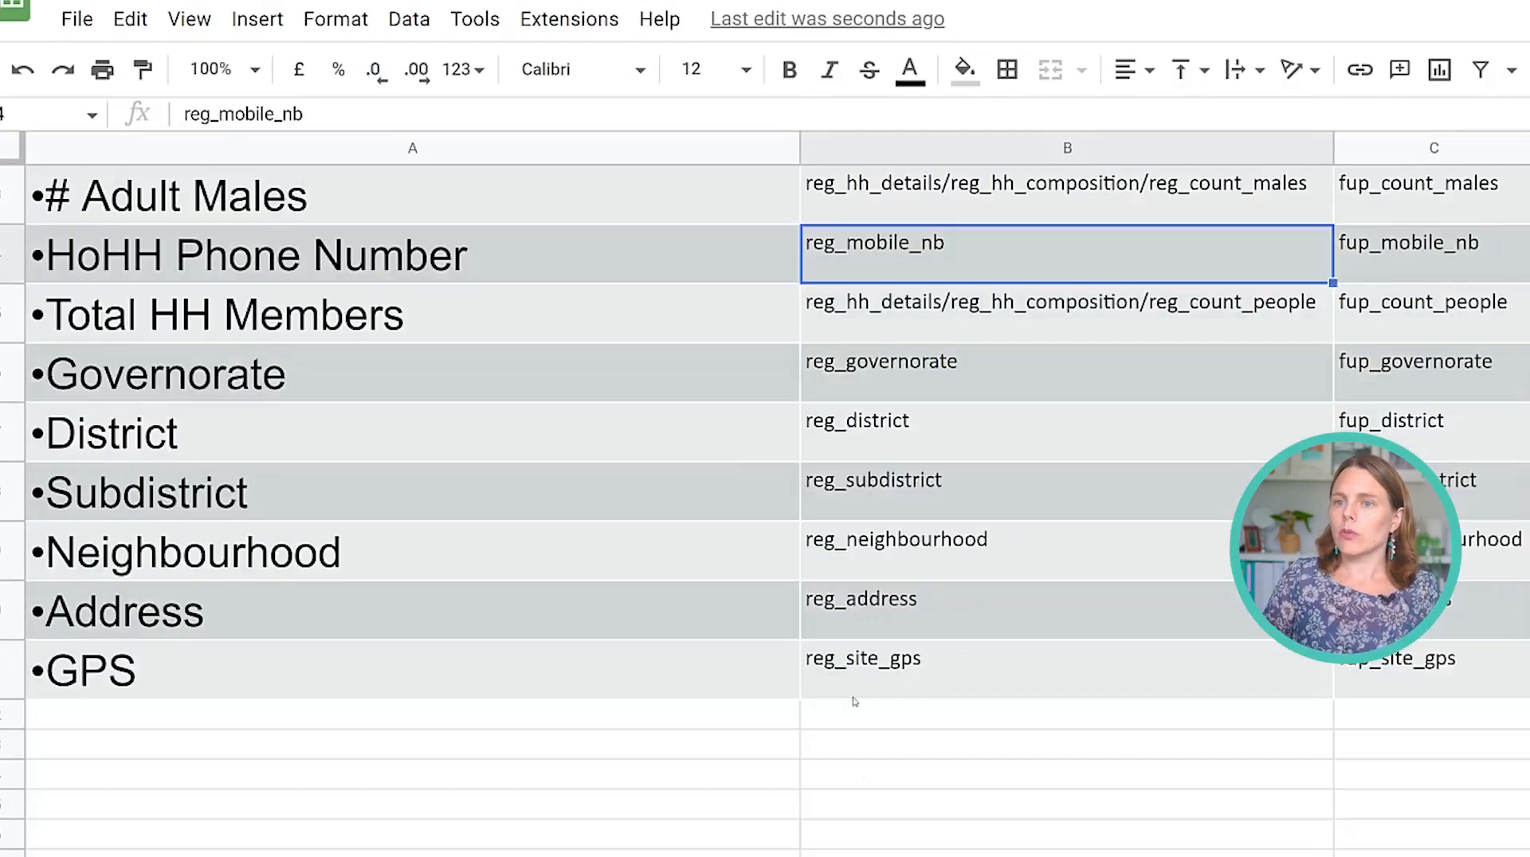
{"action": "left_click", "coordinate": [866, 621]}
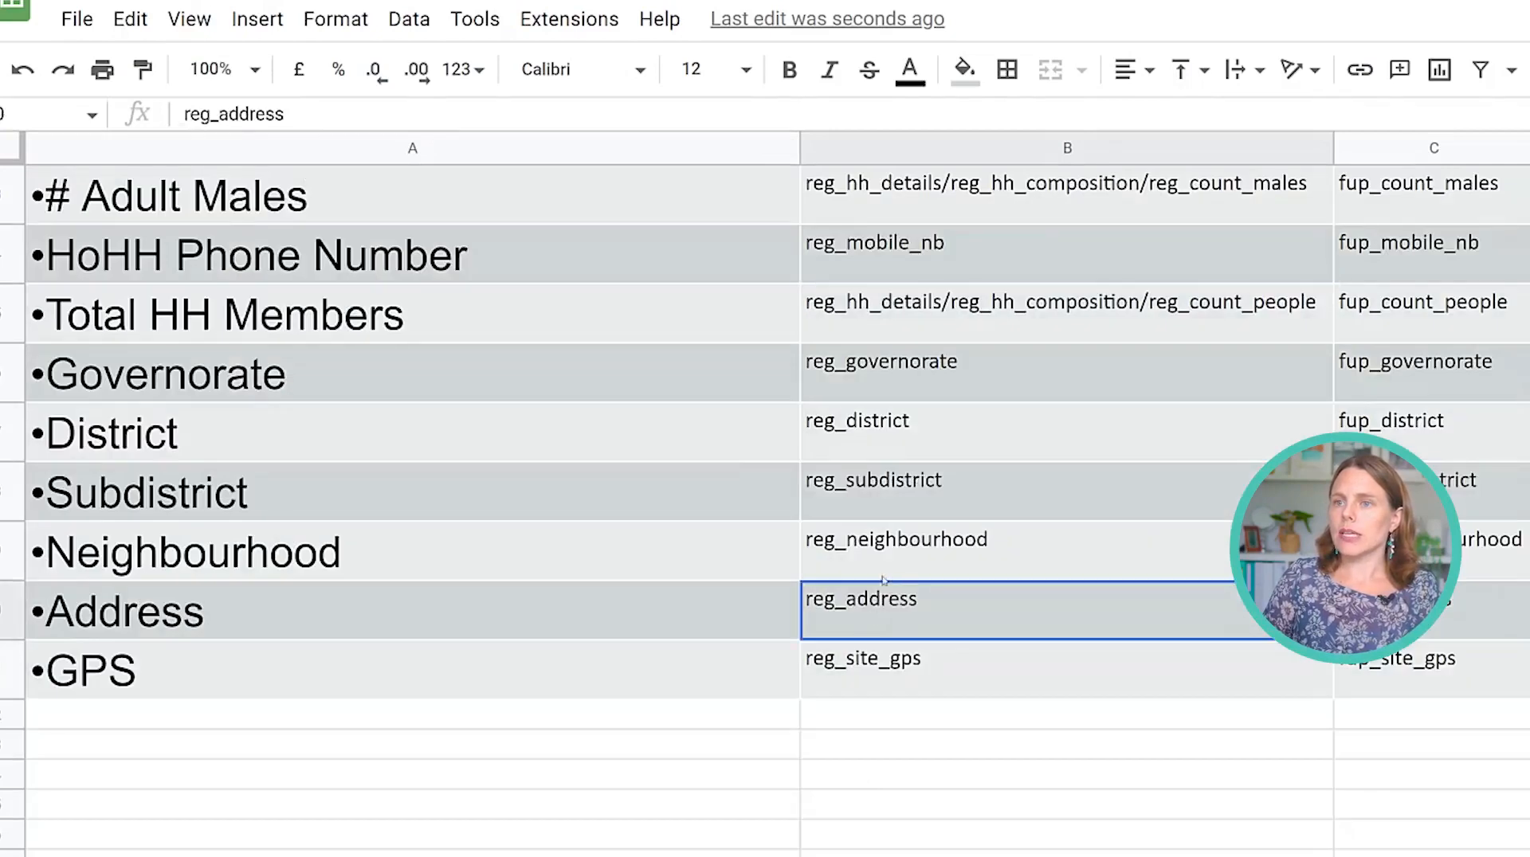
{"action": "scroll", "coordinate": [957, 604], "scroll_direction": "up", "scroll_amount": 5}
{"action": "scroll", "coordinate": [956, 604], "scroll_direction": "down", "scroll_amount": 3}
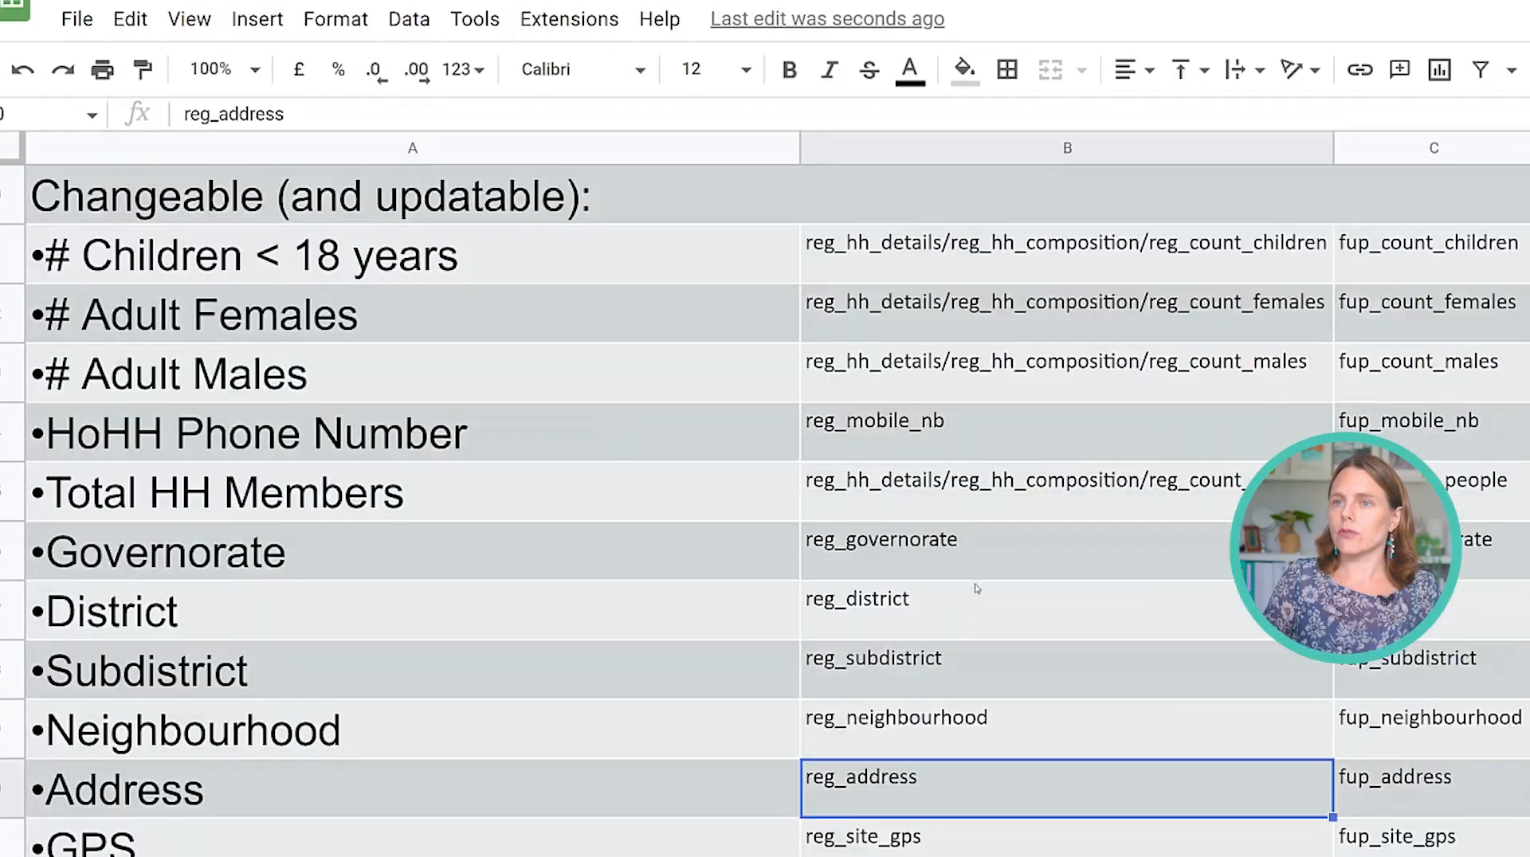
{"action": "scroll", "coordinate": [337, 534], "scroll_direction": "down", "scroll_amount": 3}
Add a Phone Provider row below GPS pairing reg_mobile_provider with fup_mobile_provider.
{"action": "left_click", "coordinate": [163, 714]}
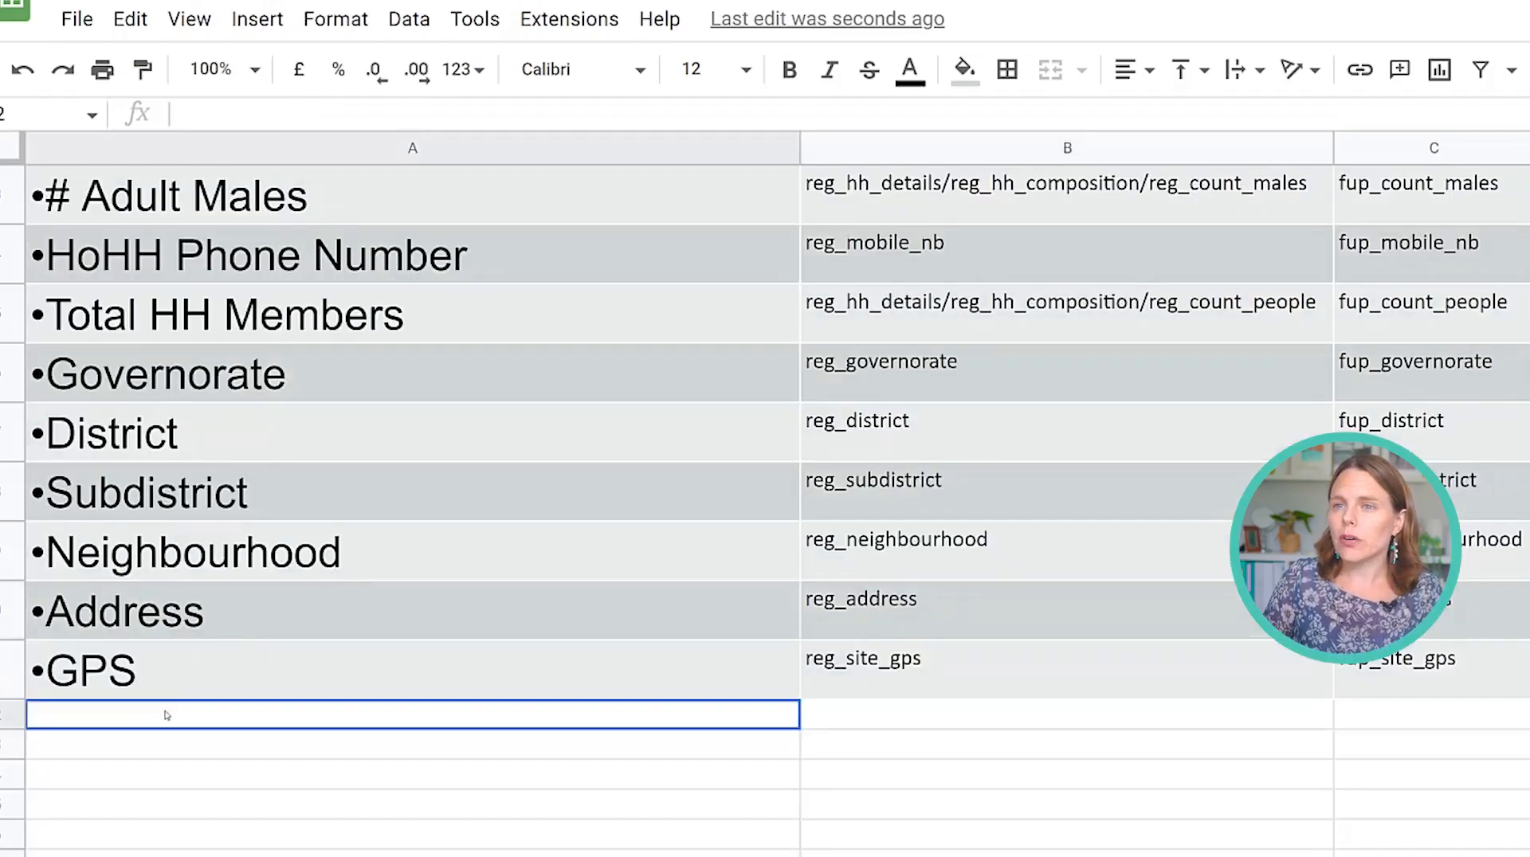
{"action": "type", "text": "Phone Provider"}
{"action": "key", "text": "Tab"}
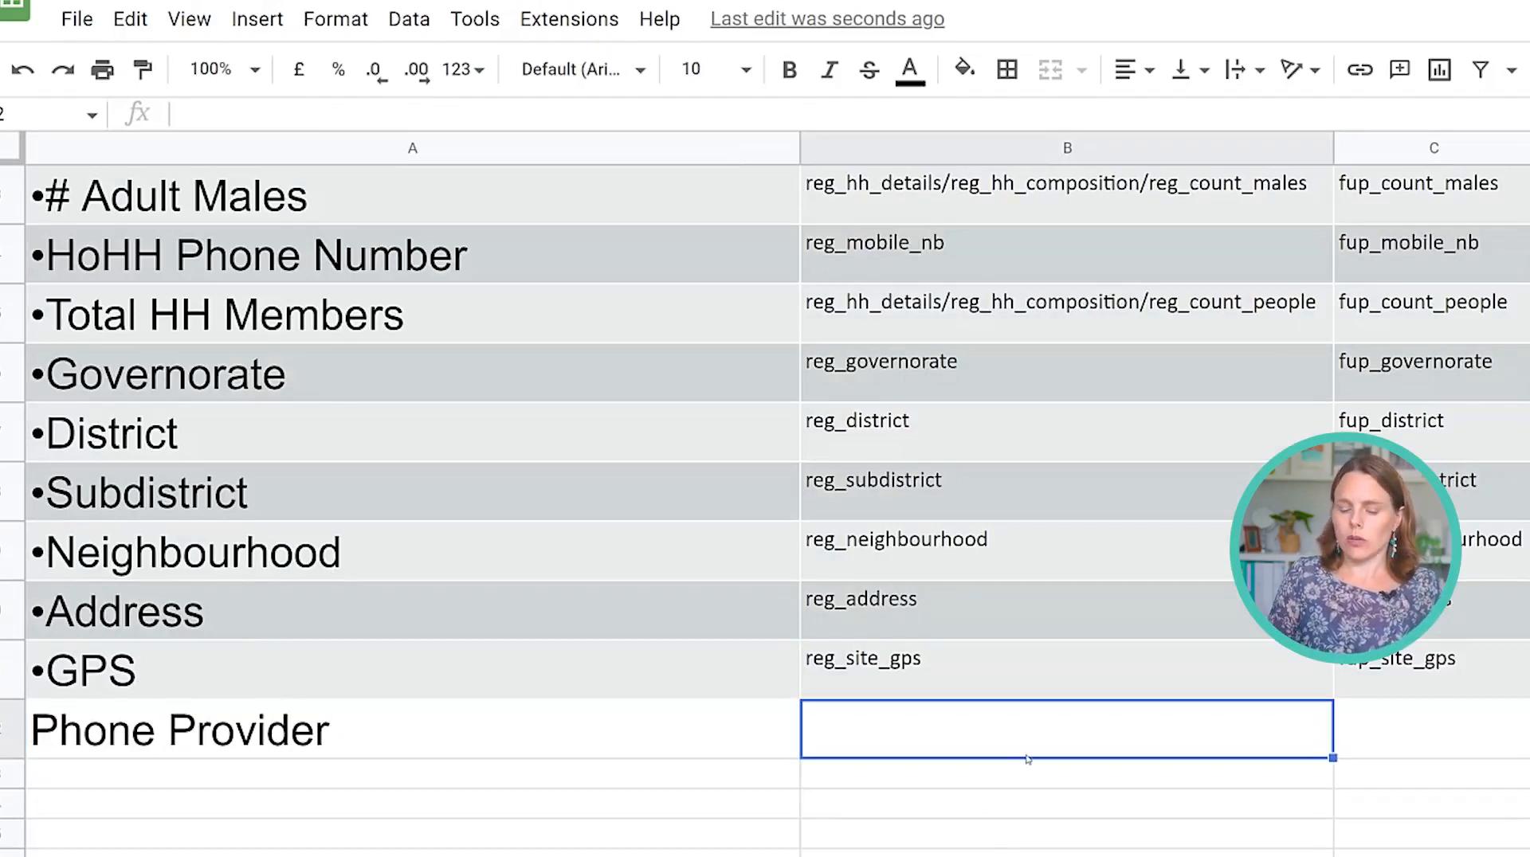
{"action": "type", "text": "reg_mobile_provider"}
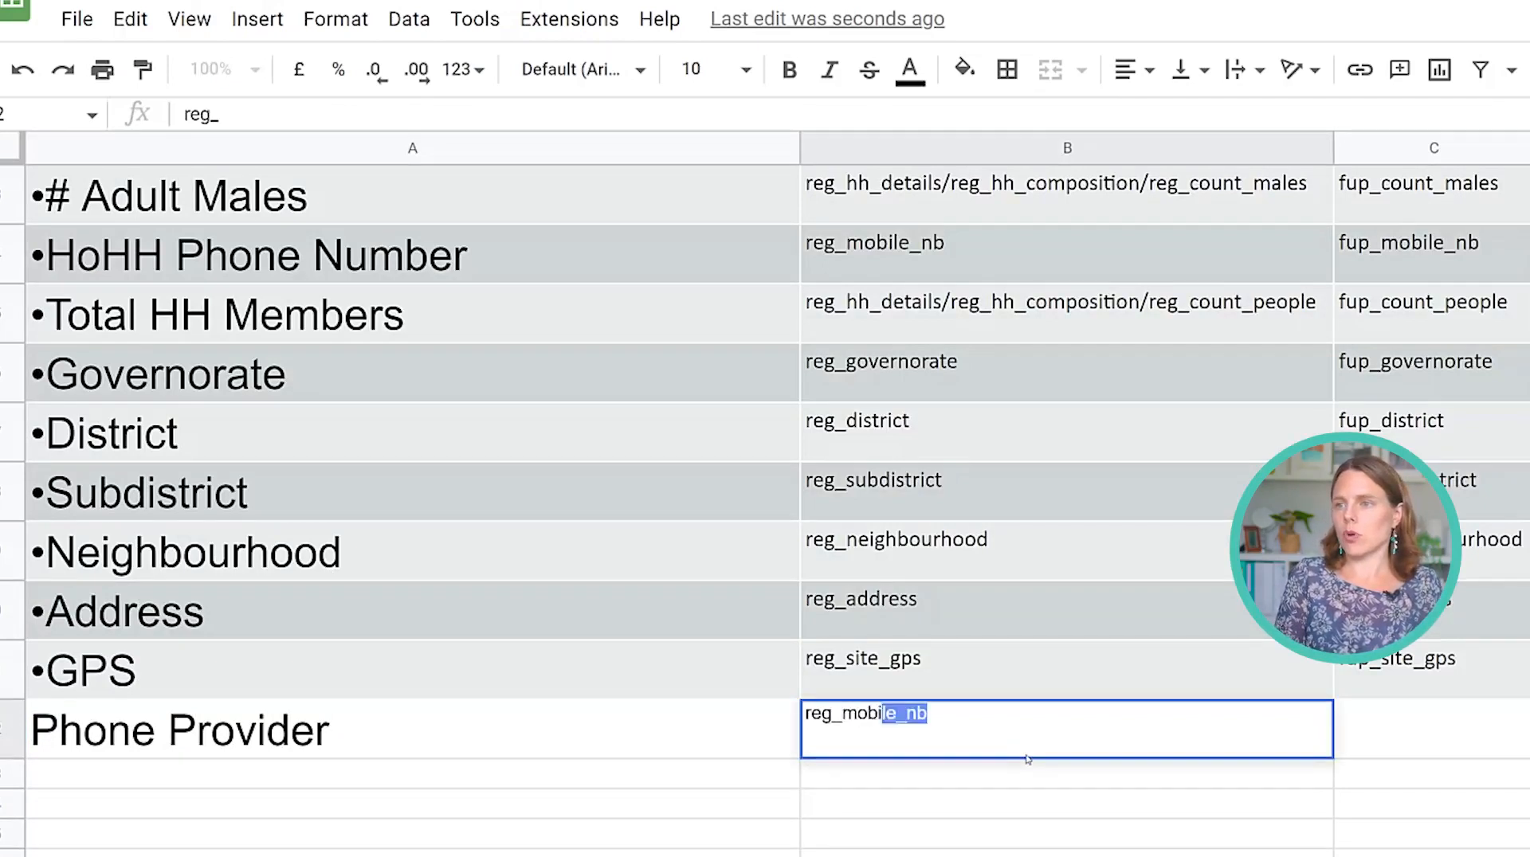
{"action": "key", "text": "Return"}
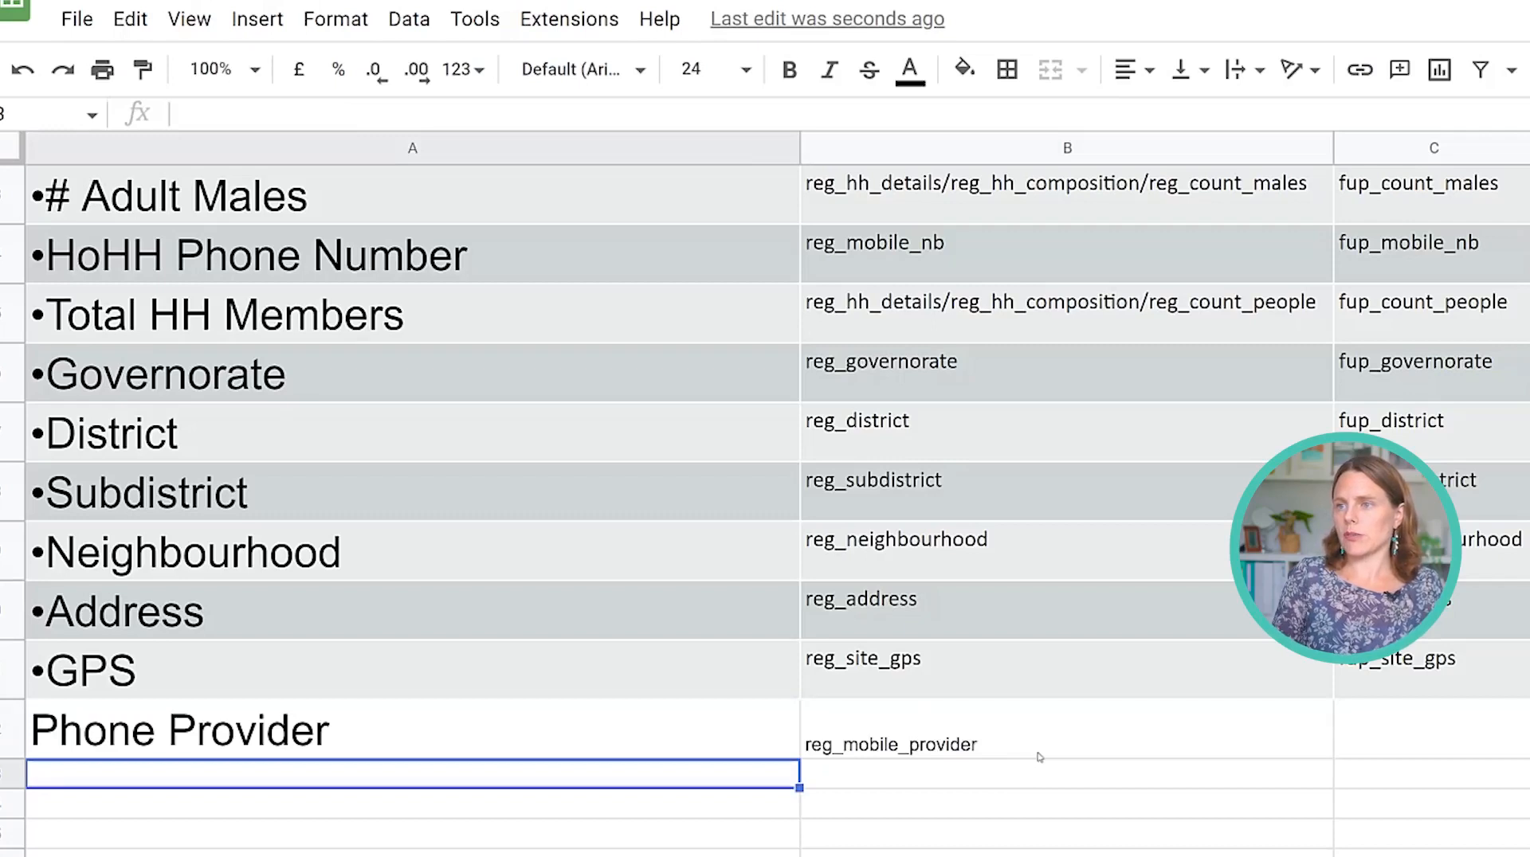
{"action": "left_click", "coordinate": [1403, 734]}
{"action": "type", "text": "fup_mobile_provider"}
{"action": "key", "text": "Return"}
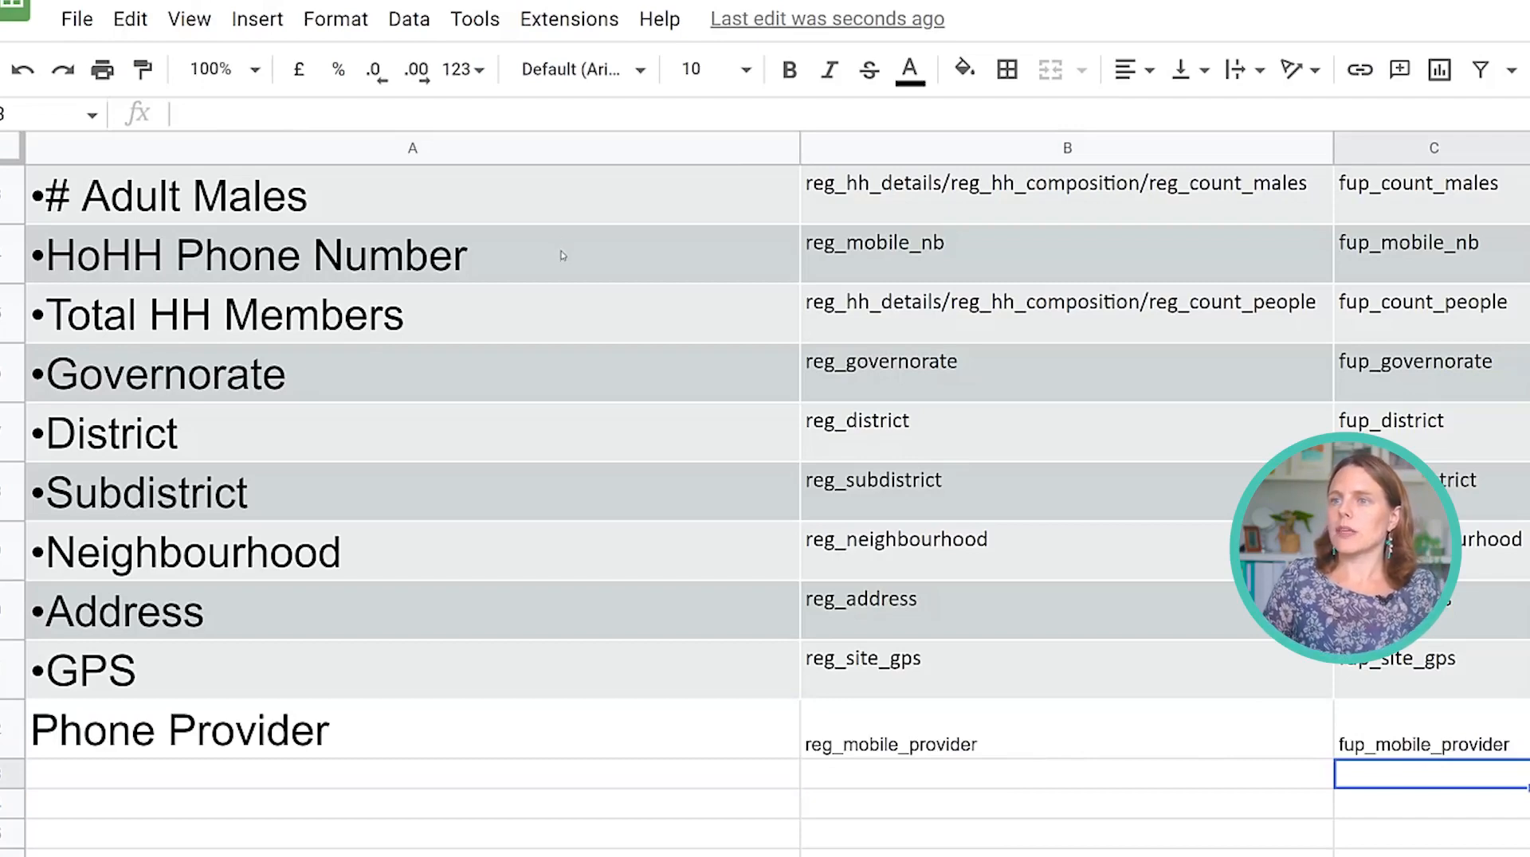
{"action": "key", "text": "alt+Tab"}
{"action": "left_click", "coordinate": [325, 497]}
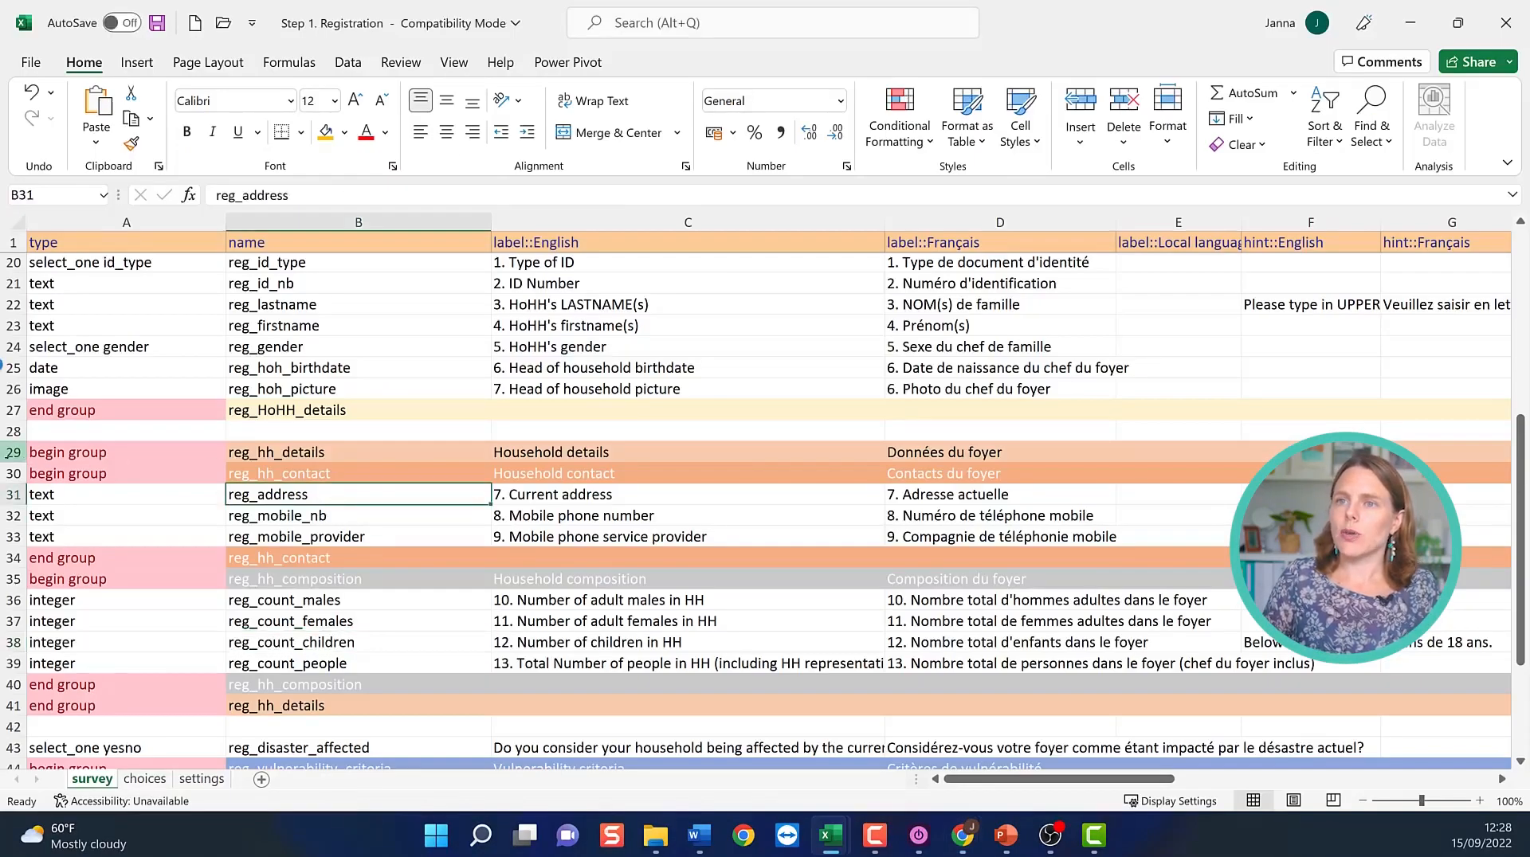
Look up reg_hh_details and reg_hh_contact in the form, then find the HoHH Phone Number row.
{"action": "left_click", "coordinate": [13, 452]}
{"action": "left_click", "coordinate": [291, 479]}
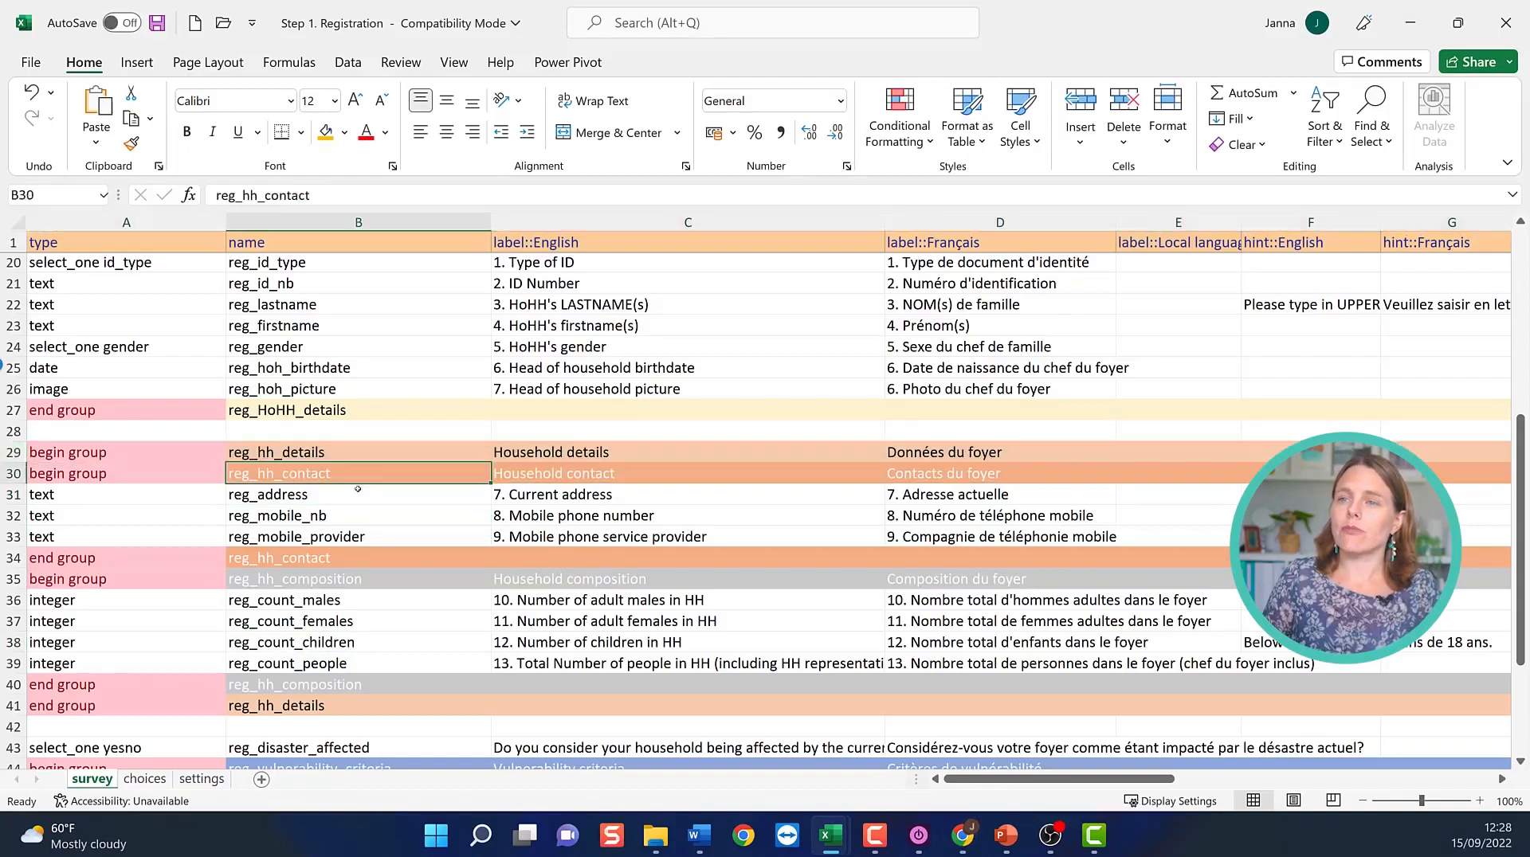
{"action": "key", "text": "alt+Tab"}
{"action": "left_click", "coordinate": [1055, 514]}
{"action": "scroll", "coordinate": [1056, 514], "scroll_direction": "up", "scroll_amount": 2}
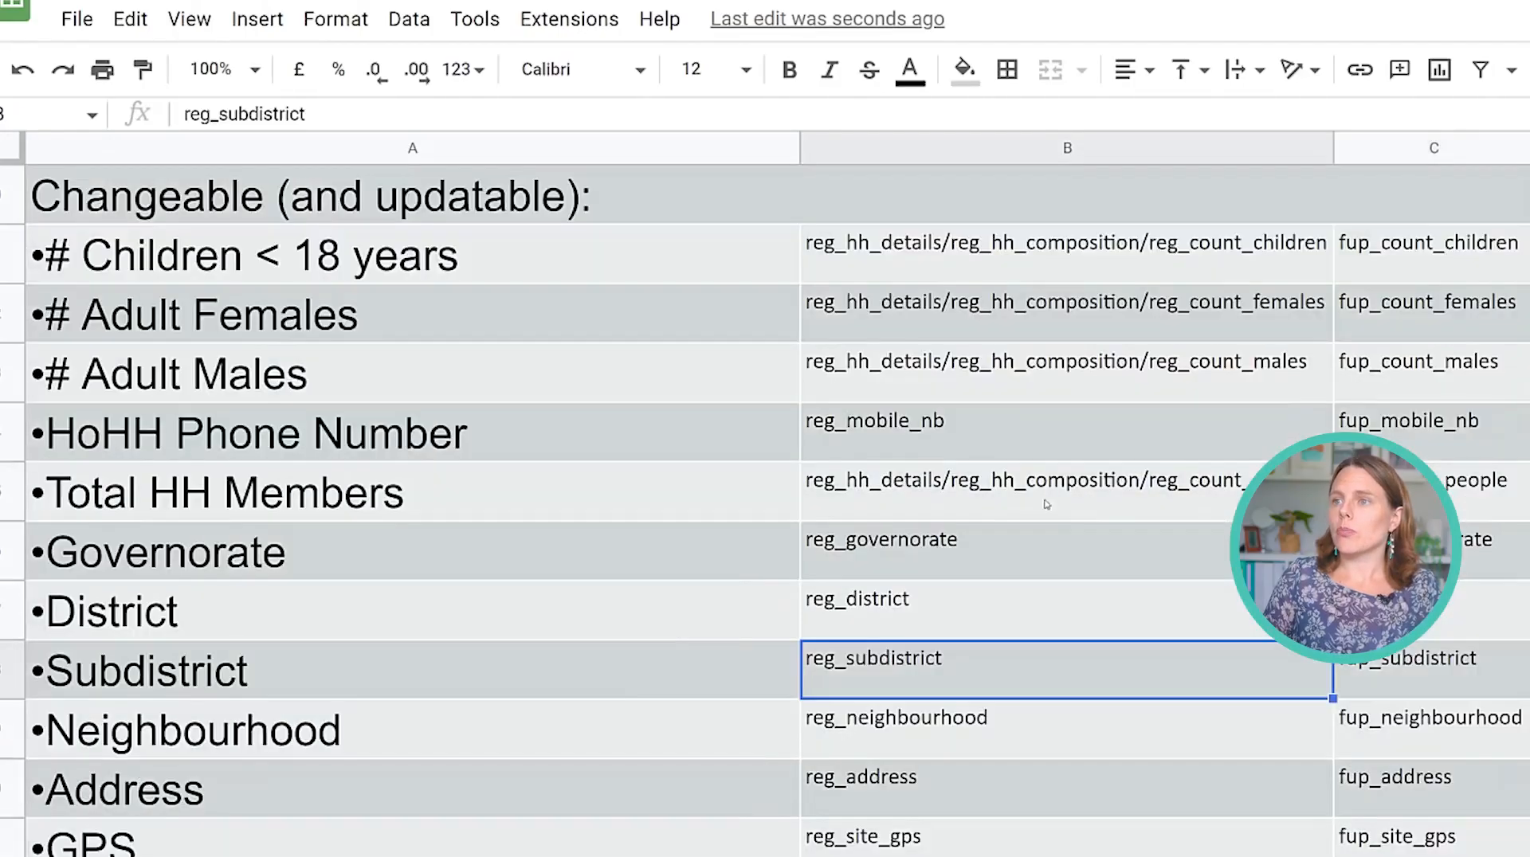
{"action": "double_click", "coordinate": [911, 266]}
{"action": "left_click_drag", "start_coordinate": [941, 243], "coordinate": [803, 237]}
{"action": "key", "text": "ctrl+c"}
{"action": "left_click", "coordinate": [865, 550]}
{"action": "left_click", "coordinate": [841, 437]}
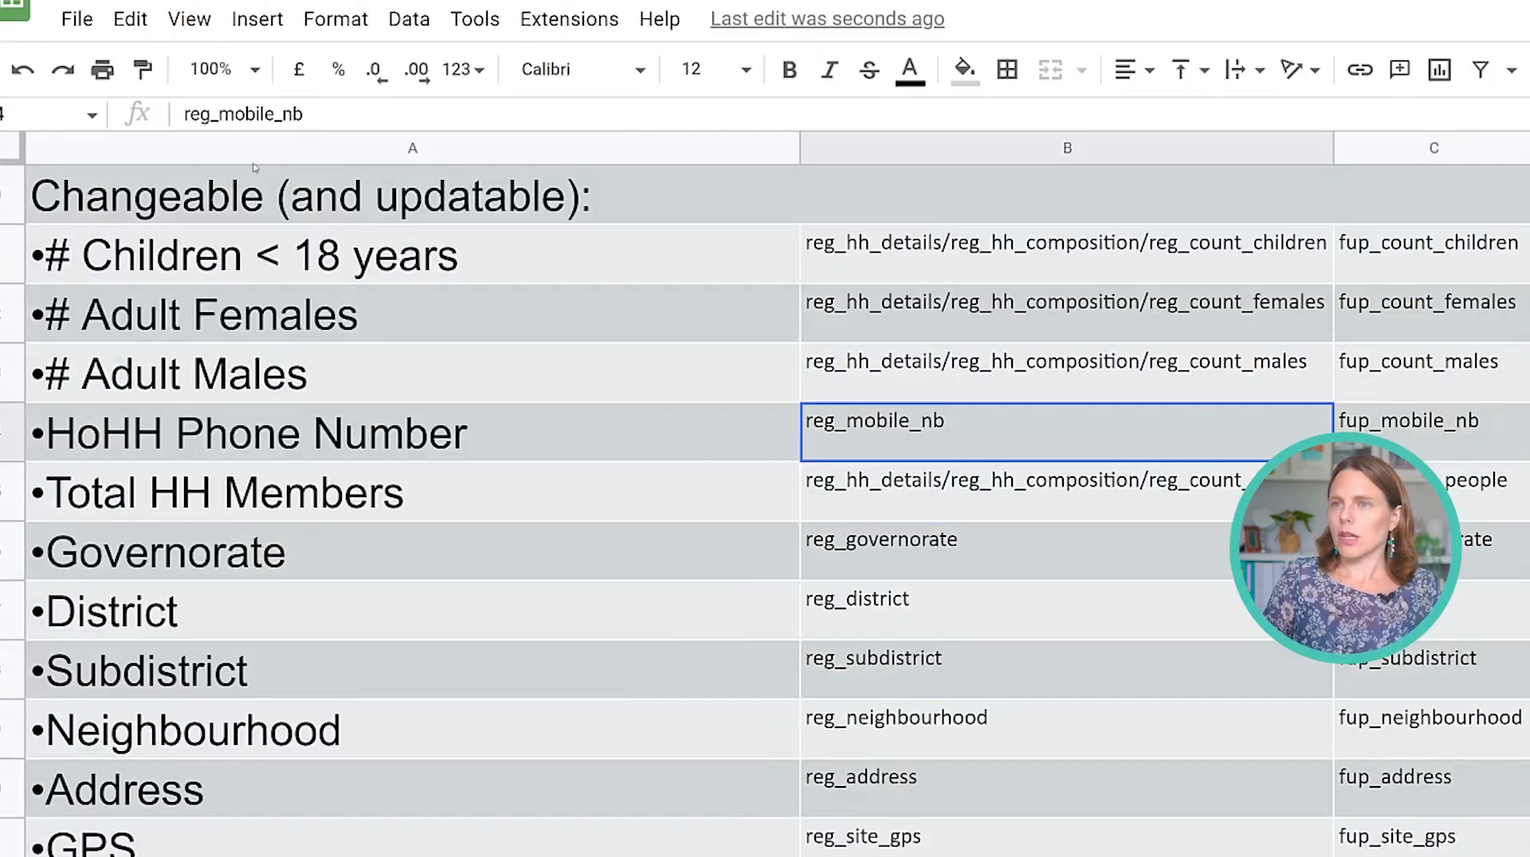
Prefix reg_mobile_nb with reg_hh_details/reg_hh_contact/.
{"action": "left_click", "coordinate": [186, 118]}
{"action": "key", "text": "ctrl+v"}
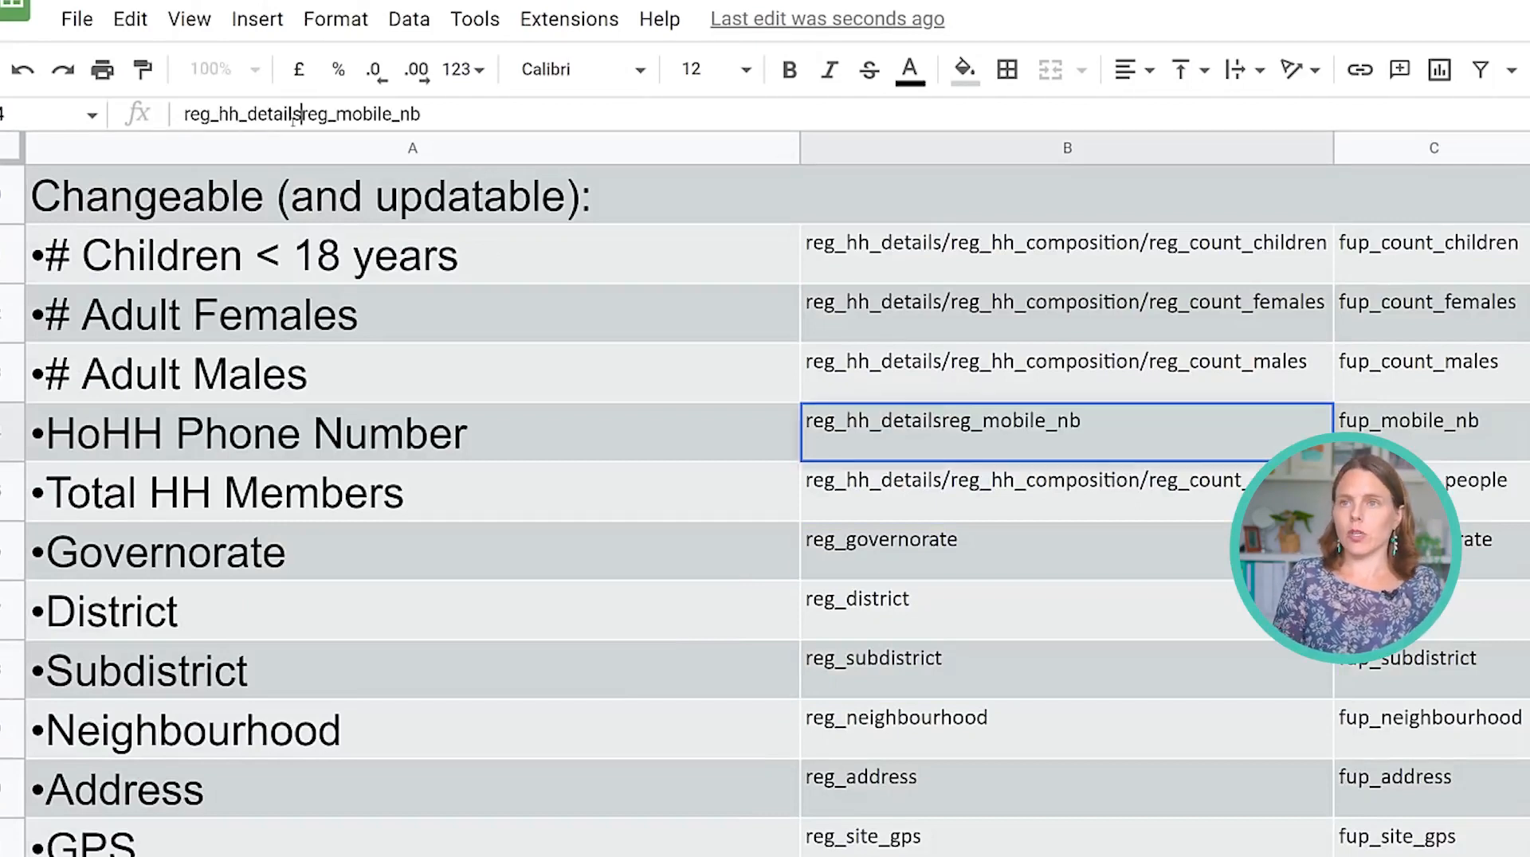
{"action": "type", "text": "/"}
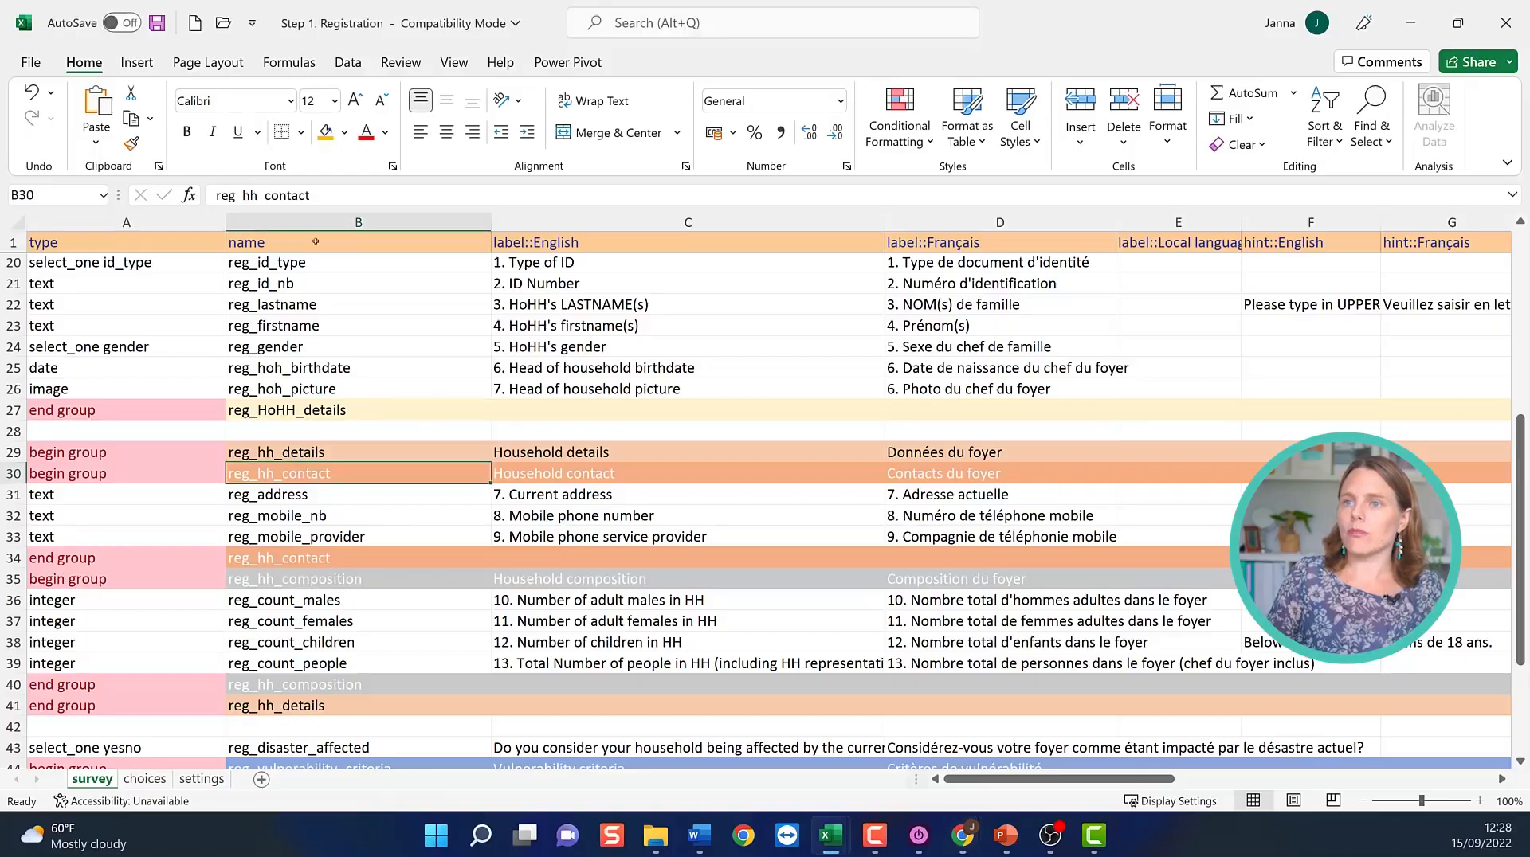
{"action": "left_click_drag", "start_coordinate": [319, 196], "coordinate": [213, 196]}
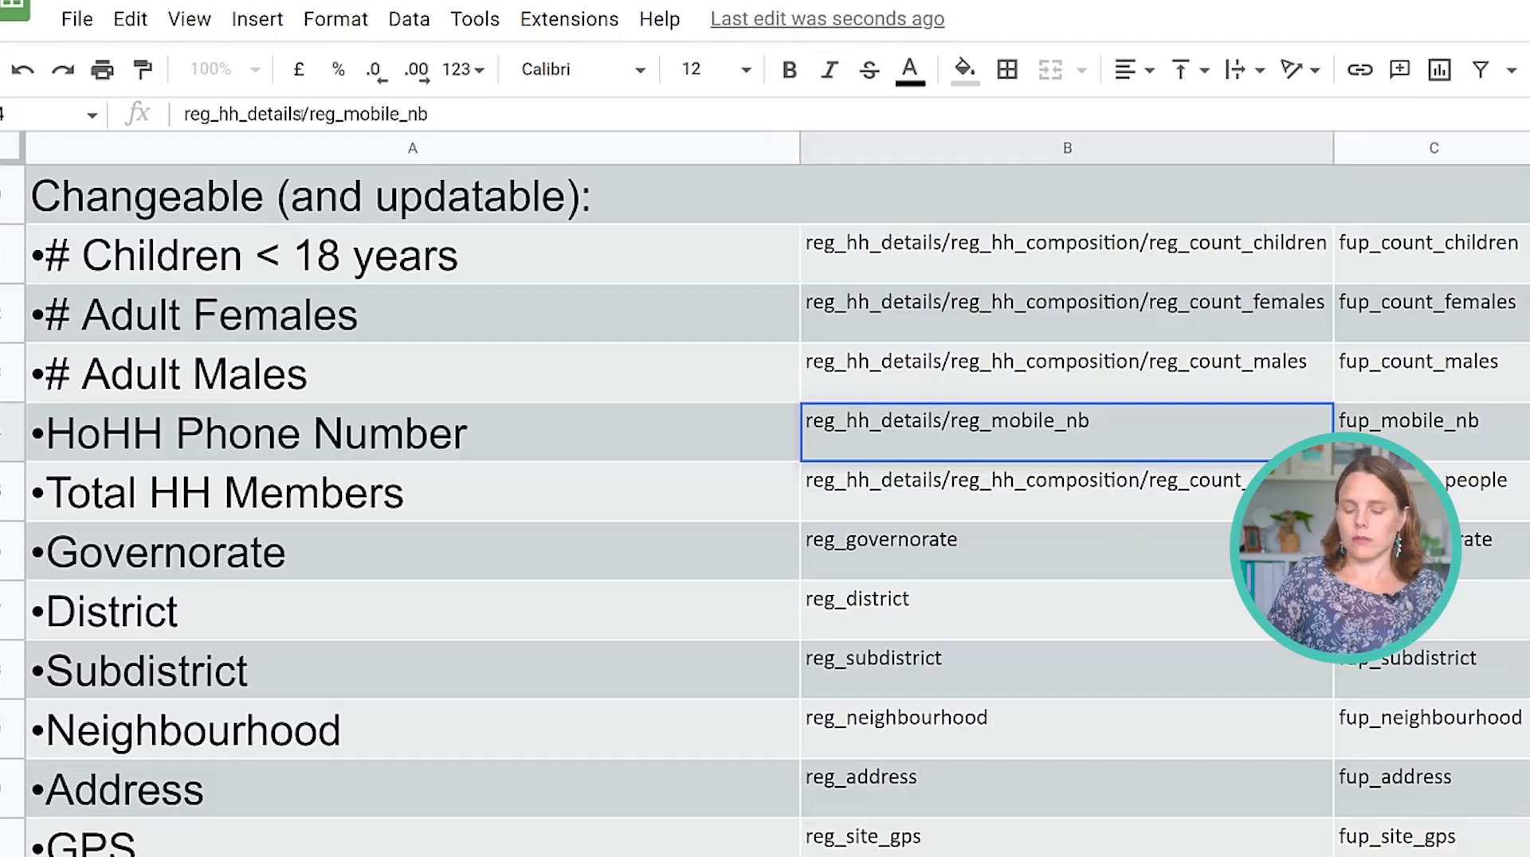
{"action": "type", "text": "reg_hh_contact"}
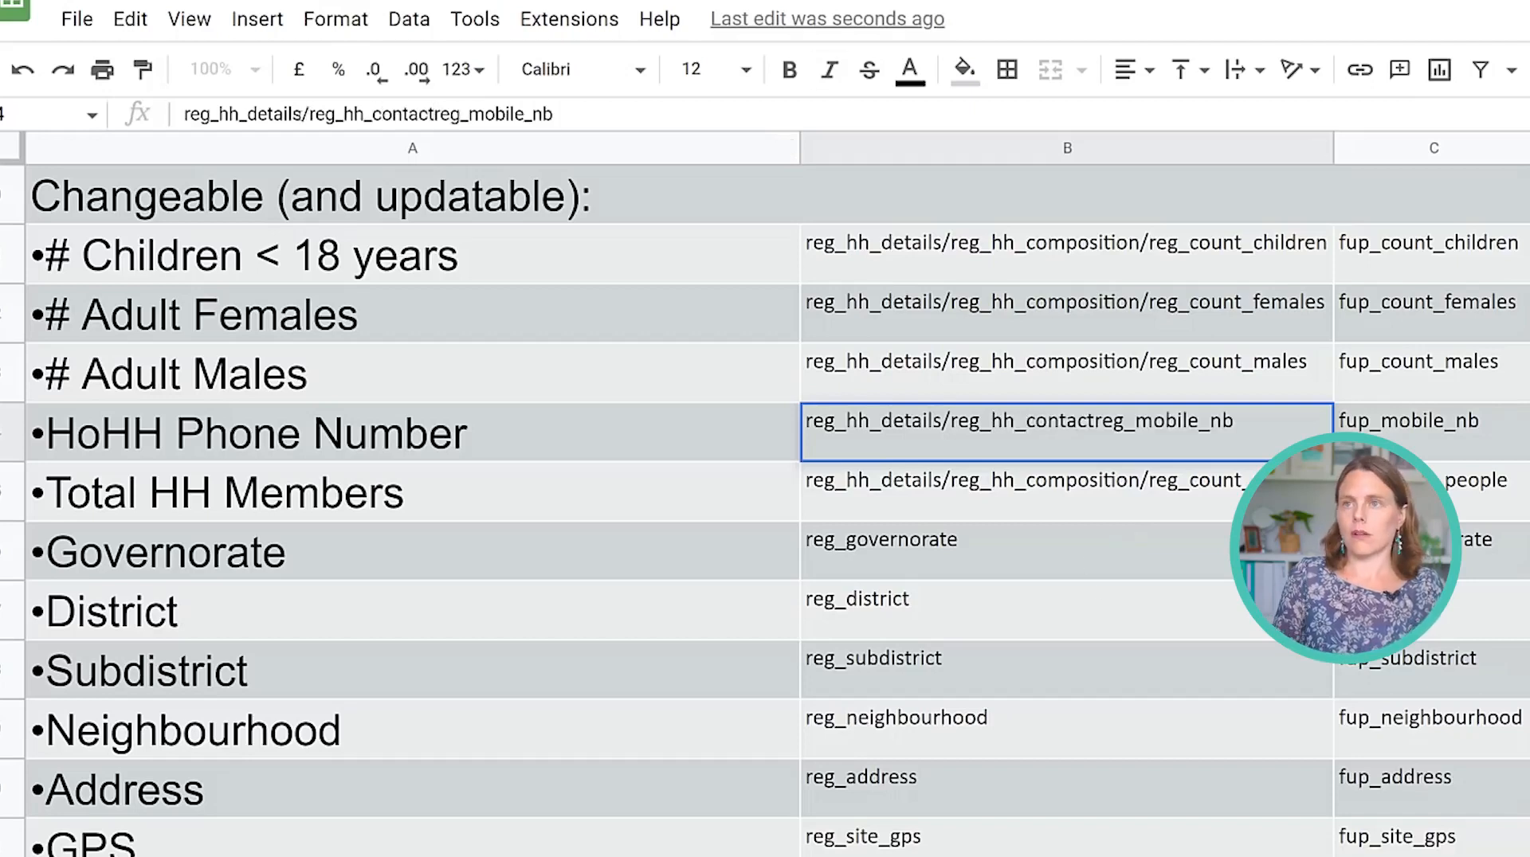
{"action": "type", "text": "/"}
{"action": "key", "text": "Return"}
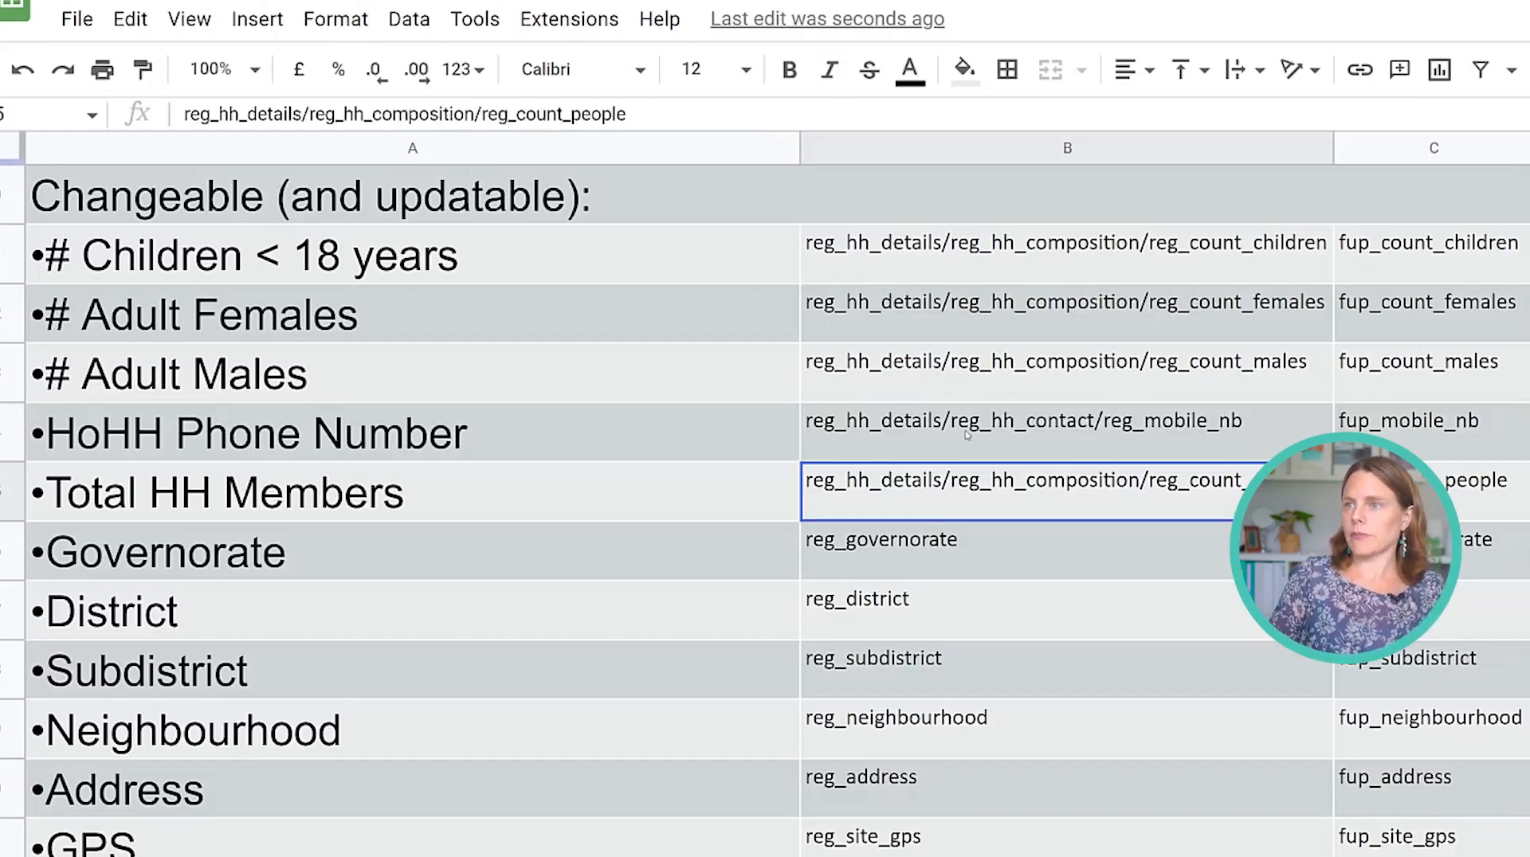
Copy the reg_hh_details/reg_hh_contact/ prefix onto reg_address and reg_mobile_provider.
{"action": "left_click", "coordinate": [1141, 420]}
{"action": "left_click_drag", "start_coordinate": [441, 114], "coordinate": [184, 114]}
{"action": "key", "text": "ctrl+c"}
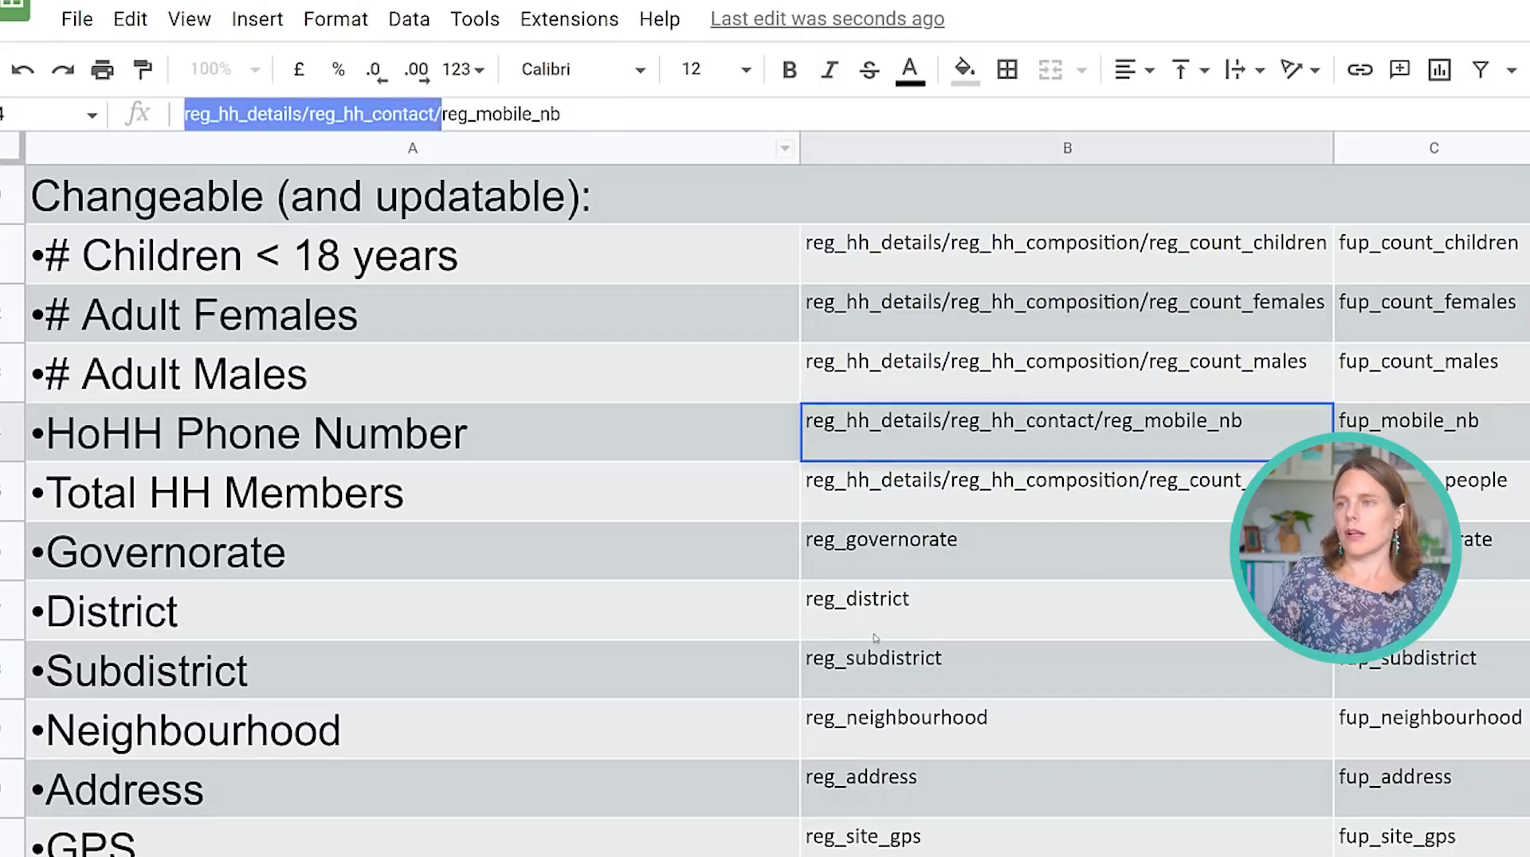
{"action": "left_click", "coordinate": [928, 717]}
{"action": "left_click", "coordinate": [941, 785]}
{"action": "scroll", "coordinate": [946, 796], "scroll_direction": "down", "scroll_amount": 3}
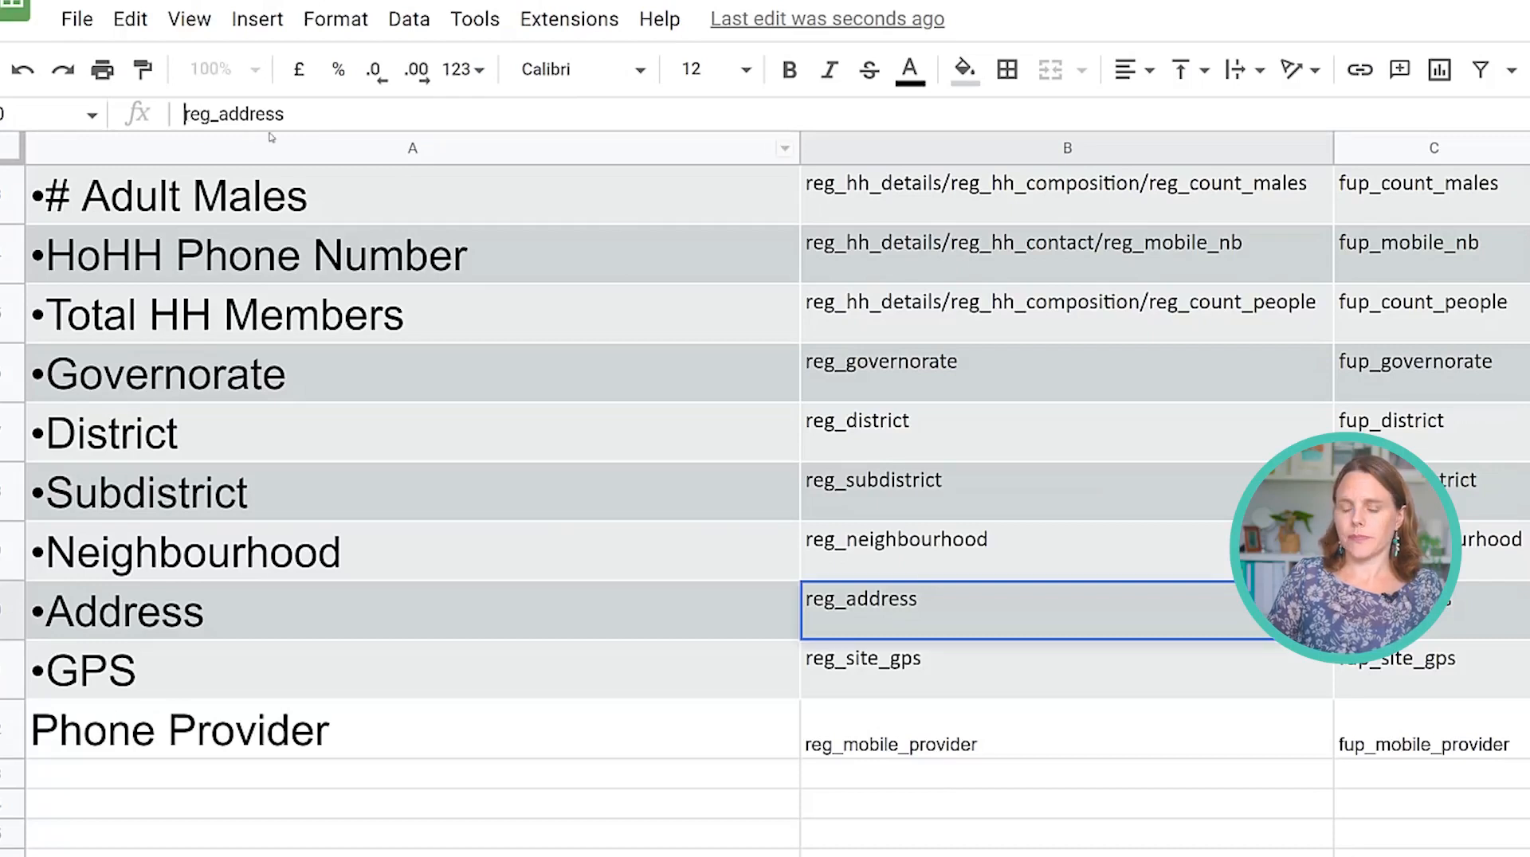
{"action": "key", "text": "ctrl+v"}
{"action": "key", "text": "Return"}
{"action": "key", "text": "Return"}
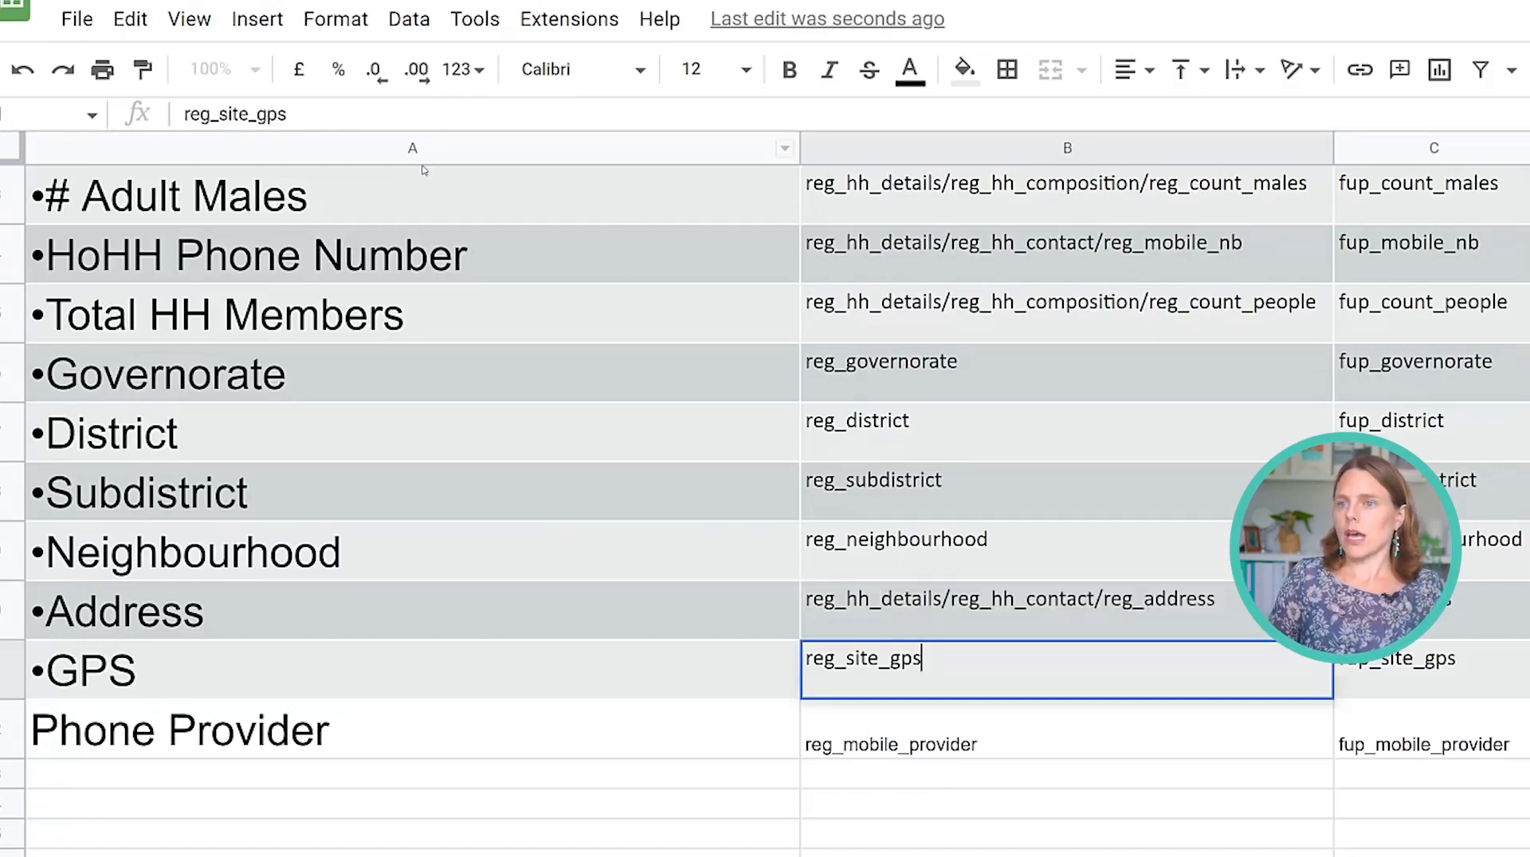
{"action": "left_click", "coordinate": [1007, 718]}
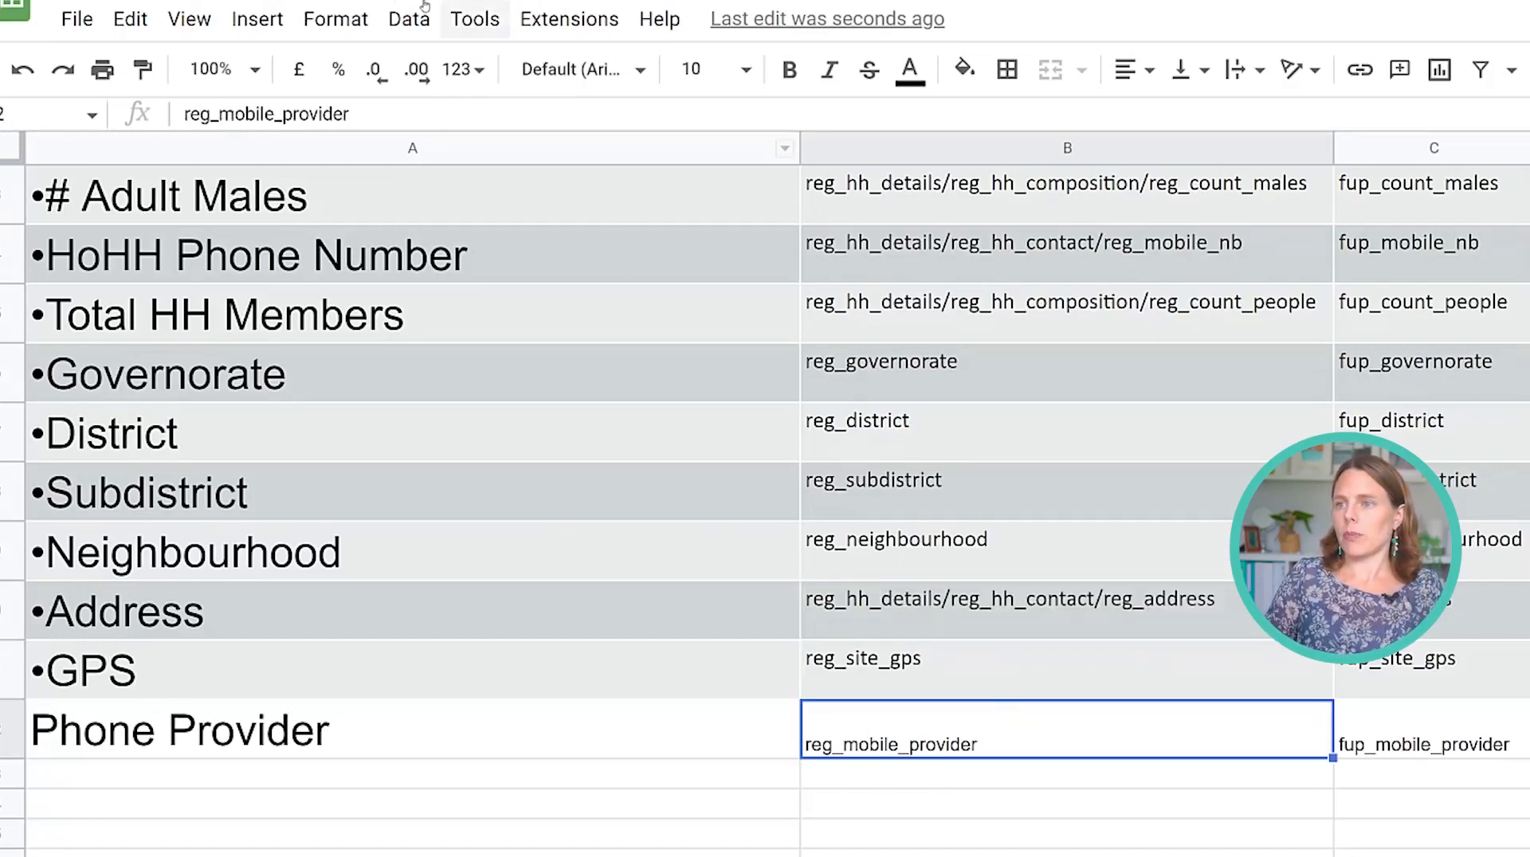
{"action": "left_click", "coordinate": [174, 115]}
{"action": "key", "text": "ctrl+v"}
{"action": "key", "text": "Return"}
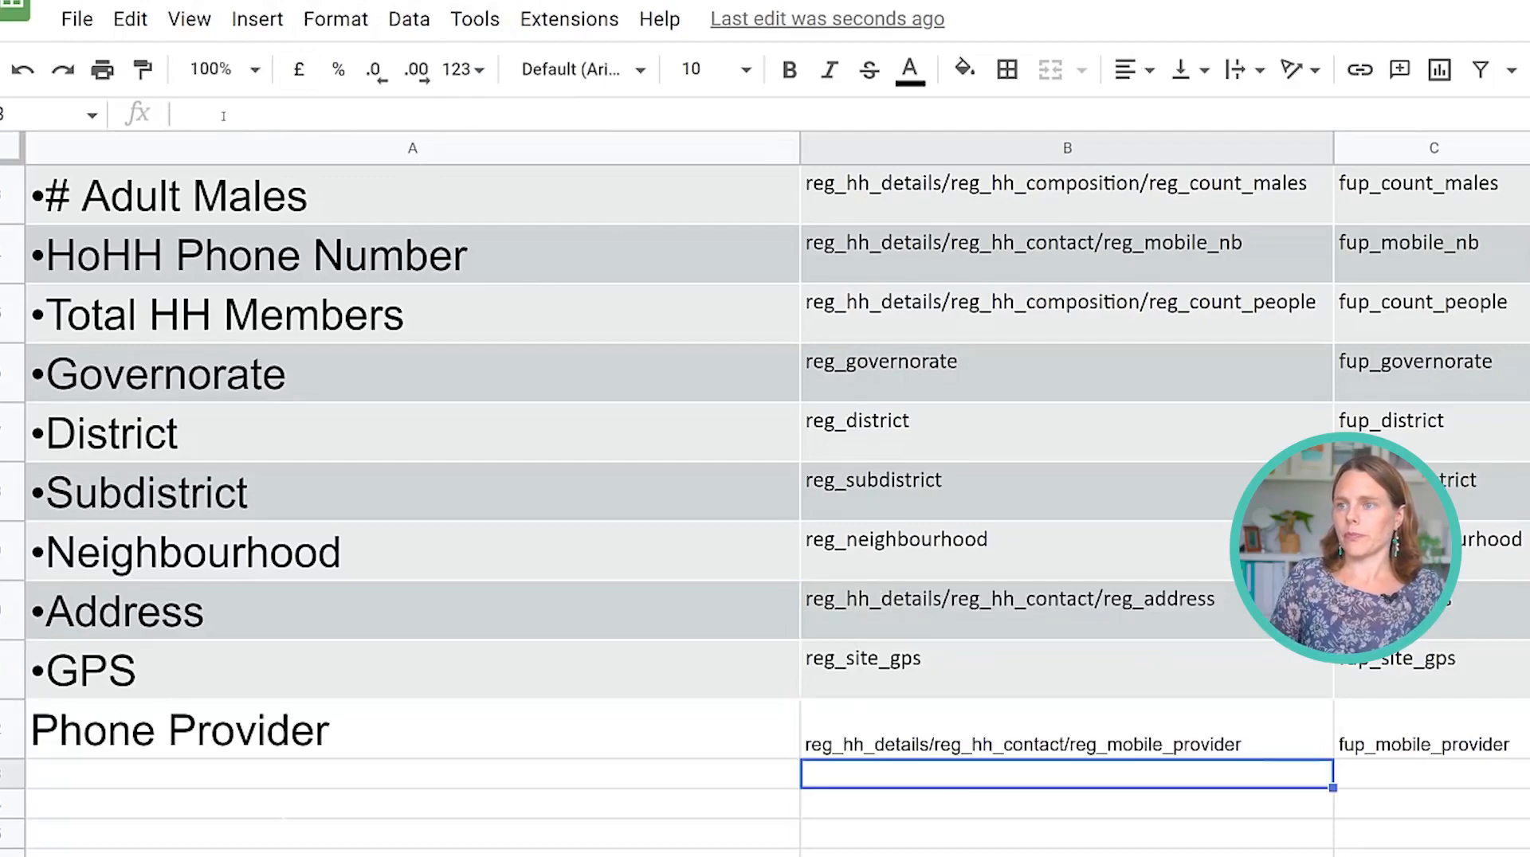
Return to the Excel registration sheet and inspect the form rows.
{"action": "key", "text": "alt+Tab"}
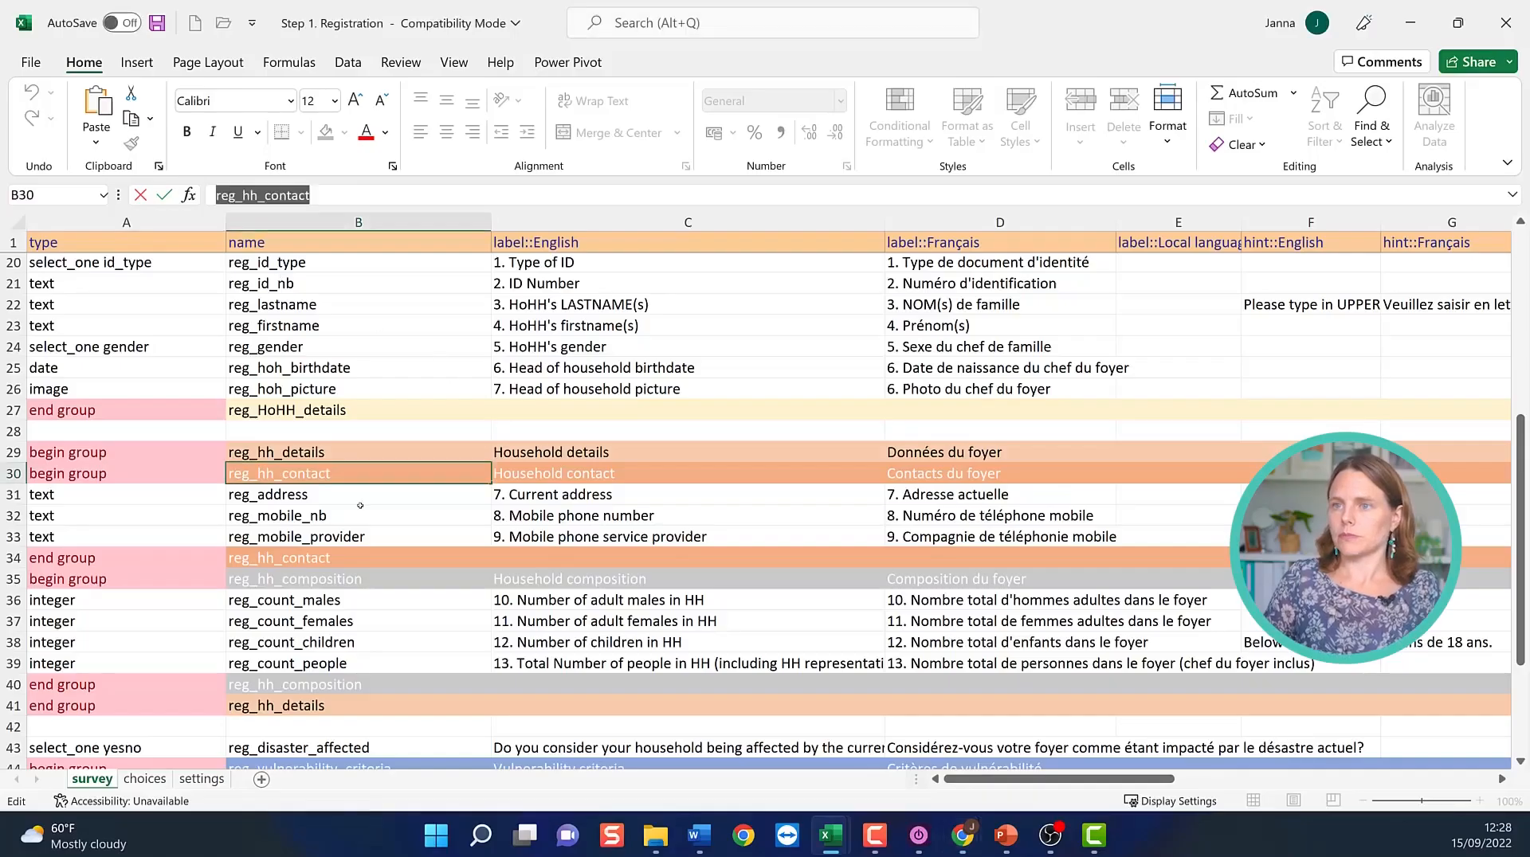
{"action": "left_click_drag", "start_coordinate": [361, 511], "coordinate": [590, 543]}
{"action": "double_click", "coordinate": [673, 601]}
{"action": "scroll", "coordinate": [677, 686], "scroll_direction": "down", "scroll_amount": 3}
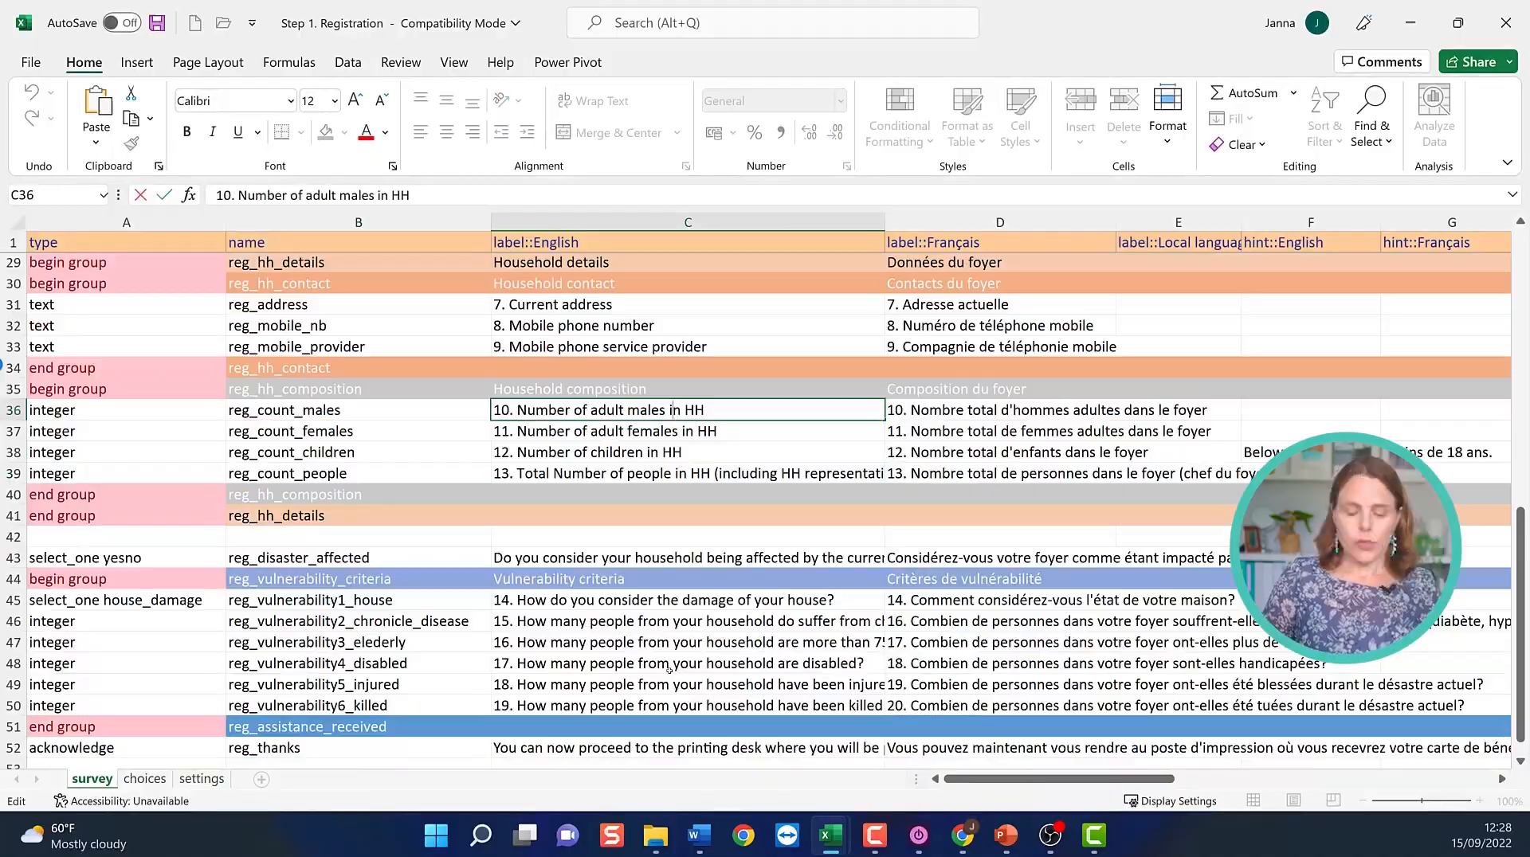
Select the location registration names and copy the reg_location_details group name from the Excel form.
{"action": "key", "text": "alt+Tab"}
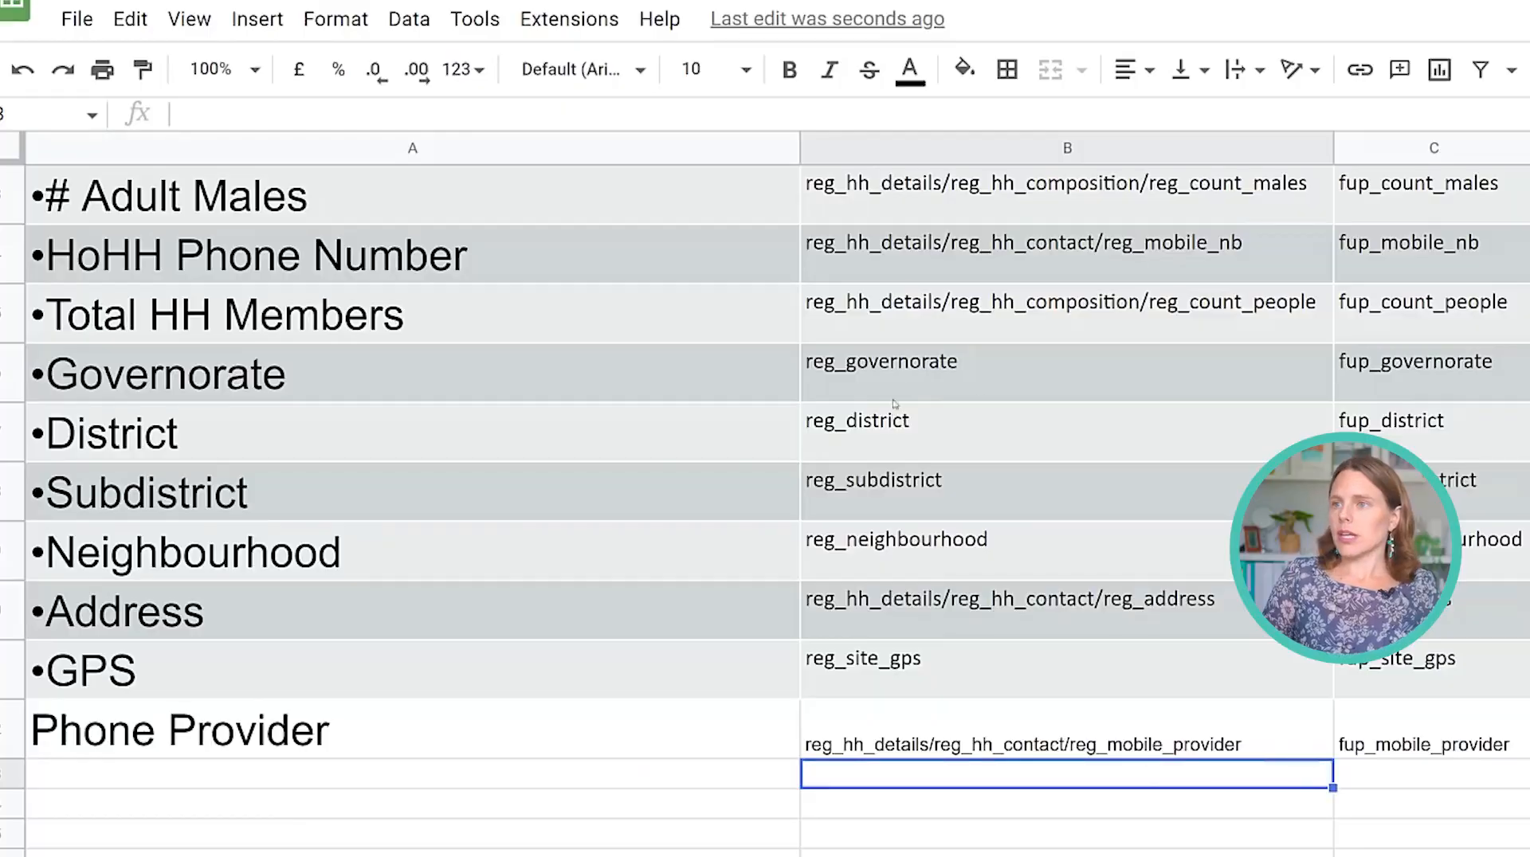
{"action": "left_click_drag", "start_coordinate": [900, 381], "coordinate": [1090, 622]}
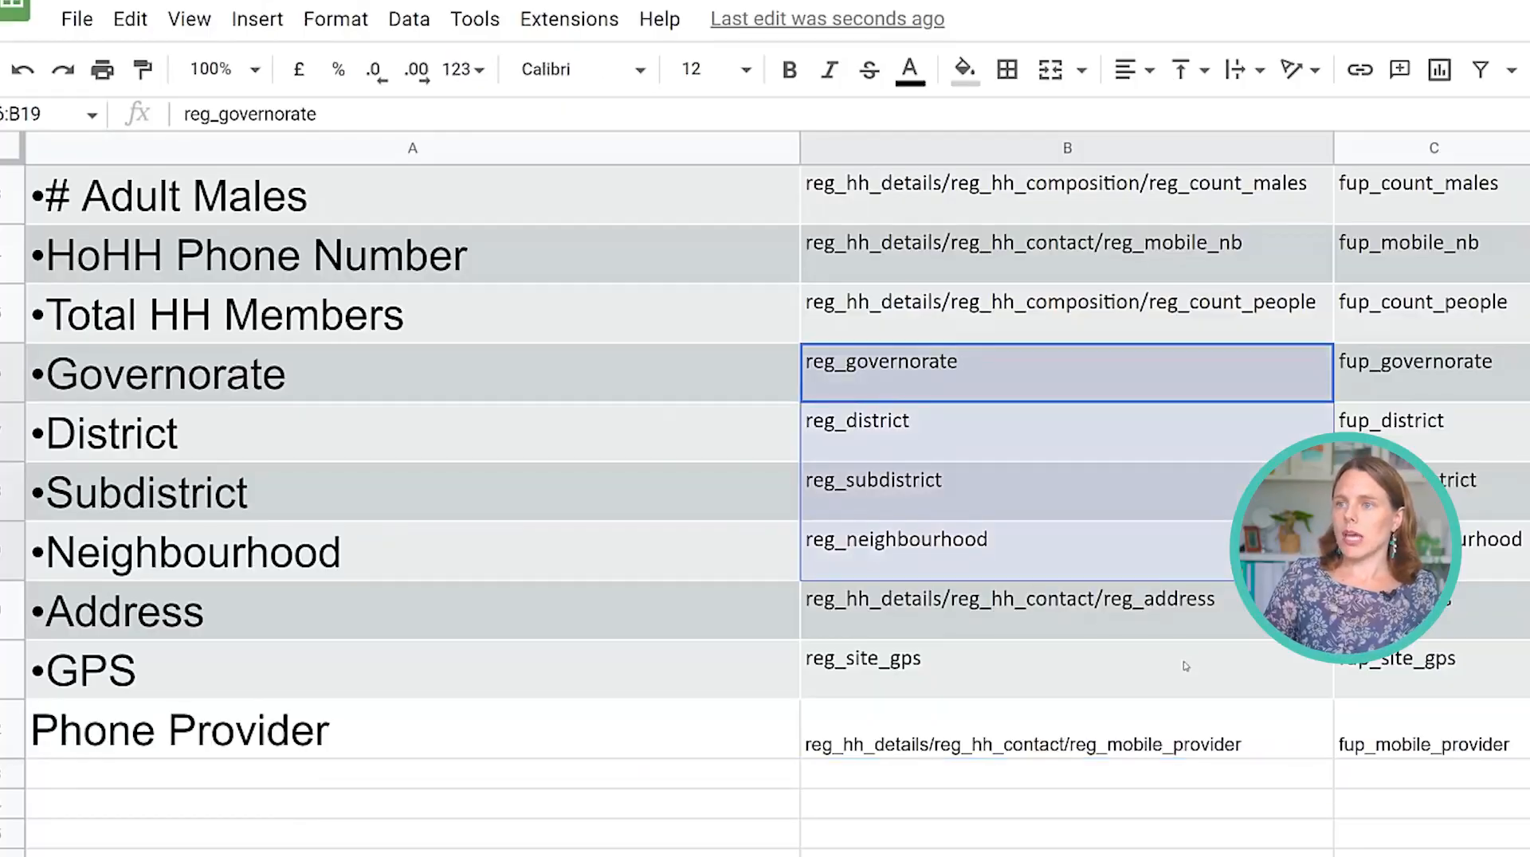
{"action": "left_click", "coordinate": [1077, 693]}
{"action": "scroll", "coordinate": [1077, 693], "scroll_direction": "up", "scroll_amount": 3}
{"action": "scroll", "coordinate": [1078, 693], "scroll_direction": "up", "scroll_amount": 3}
{"action": "scroll", "coordinate": [1088, 697], "scroll_direction": "down", "scroll_amount": 3}
{"action": "scroll", "coordinate": [1096, 701], "scroll_direction": "up", "scroll_amount": 3}
{"action": "scroll", "coordinate": [1096, 700], "scroll_direction": "down", "scroll_amount": 3}
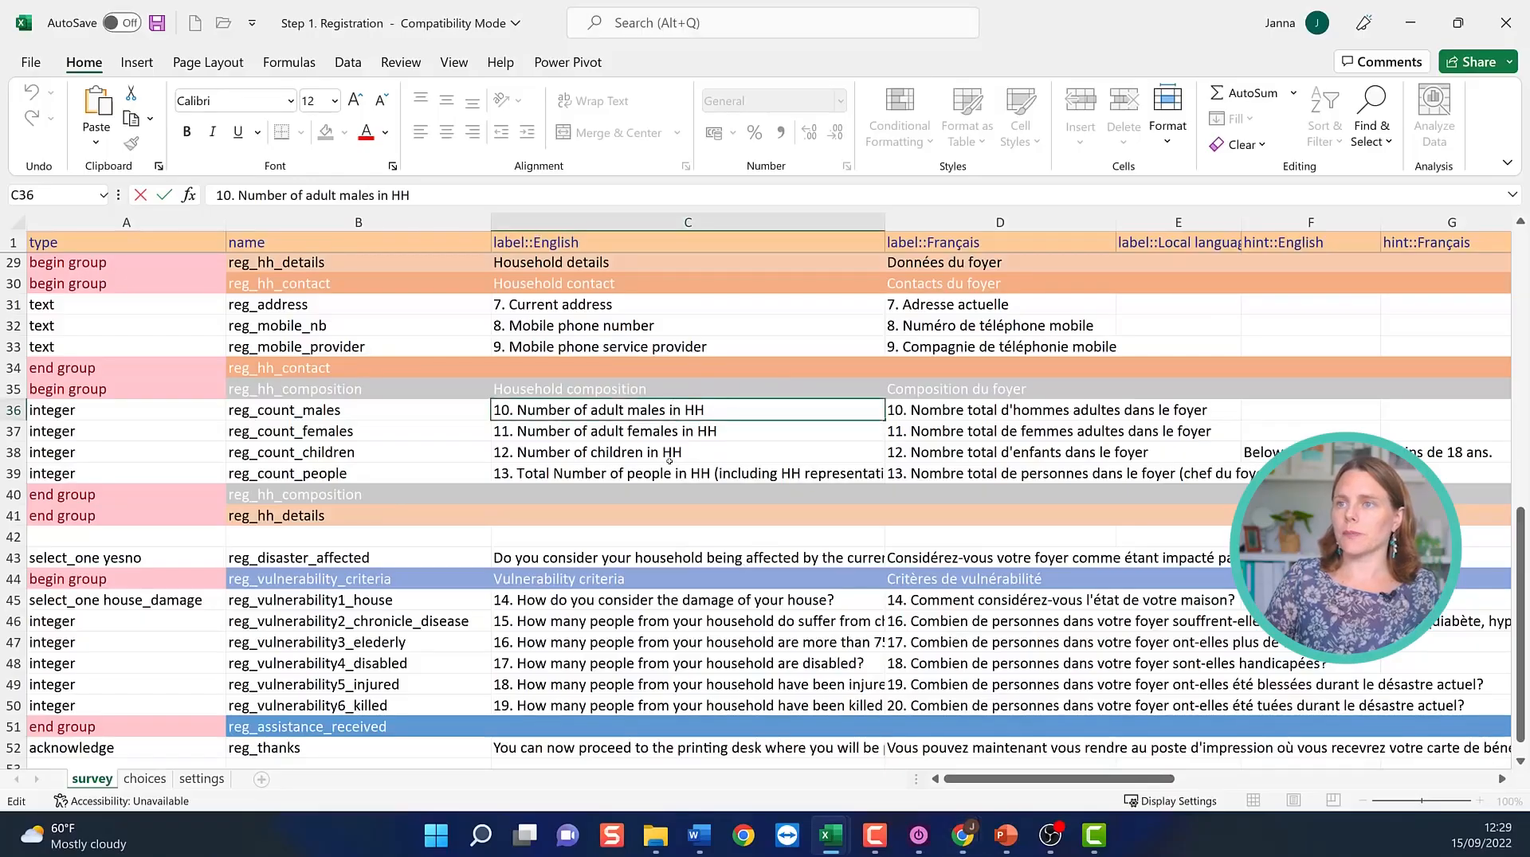
{"action": "scroll", "coordinate": [669, 461], "scroll_direction": "up", "scroll_amount": 9}
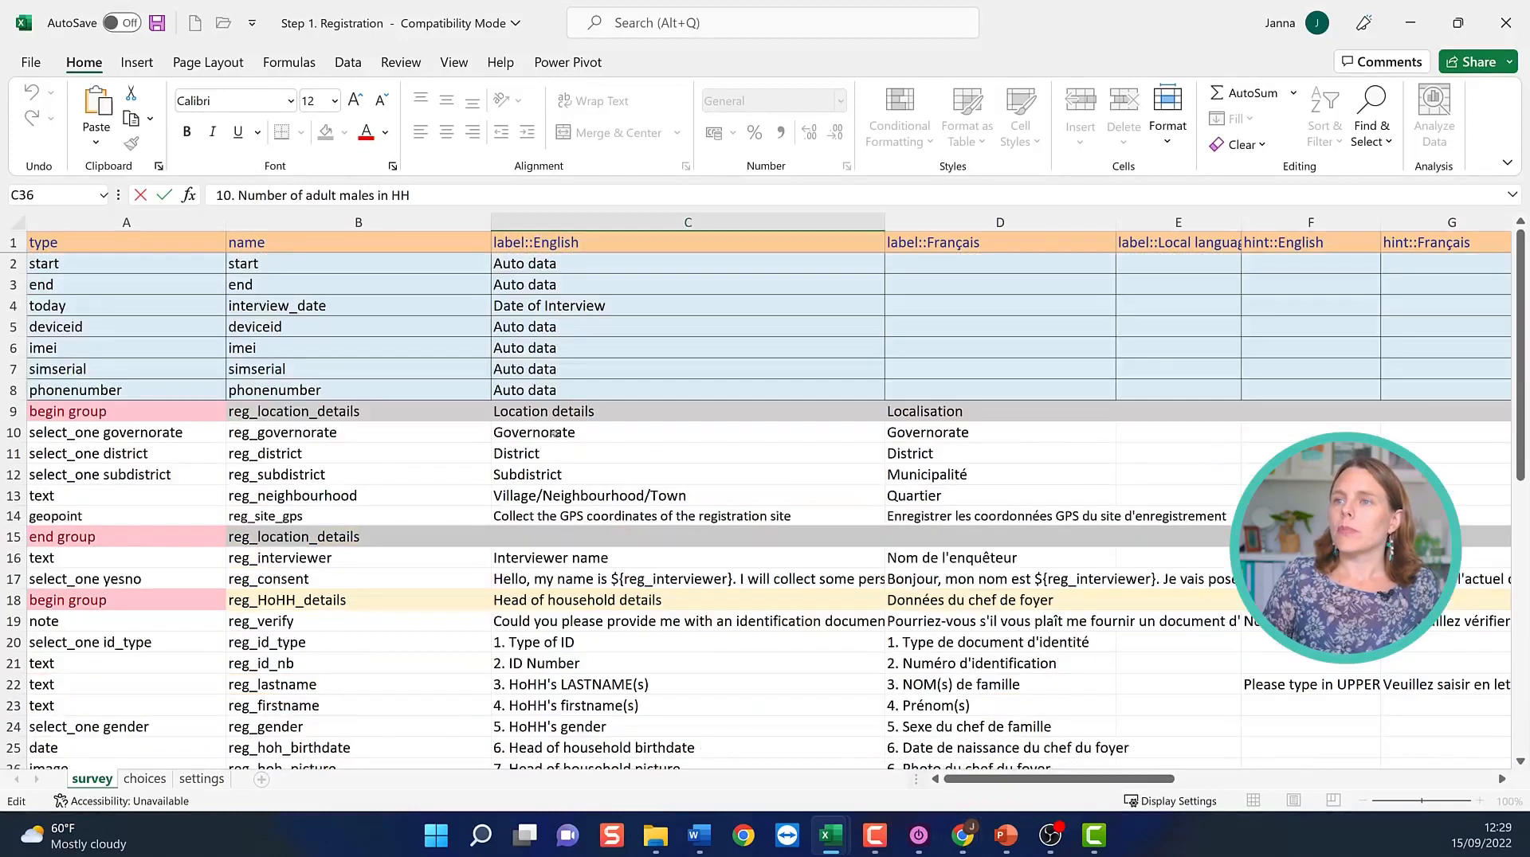
{"action": "left_click", "coordinate": [554, 448]}
{"action": "left_click_drag", "start_coordinate": [554, 448], "coordinate": [558, 517]}
{"action": "left_click", "coordinate": [342, 411]}
{"action": "left_click_drag", "start_coordinate": [338, 195], "coordinate": [214, 195]}
{"action": "key", "text": "ctrl+c"}
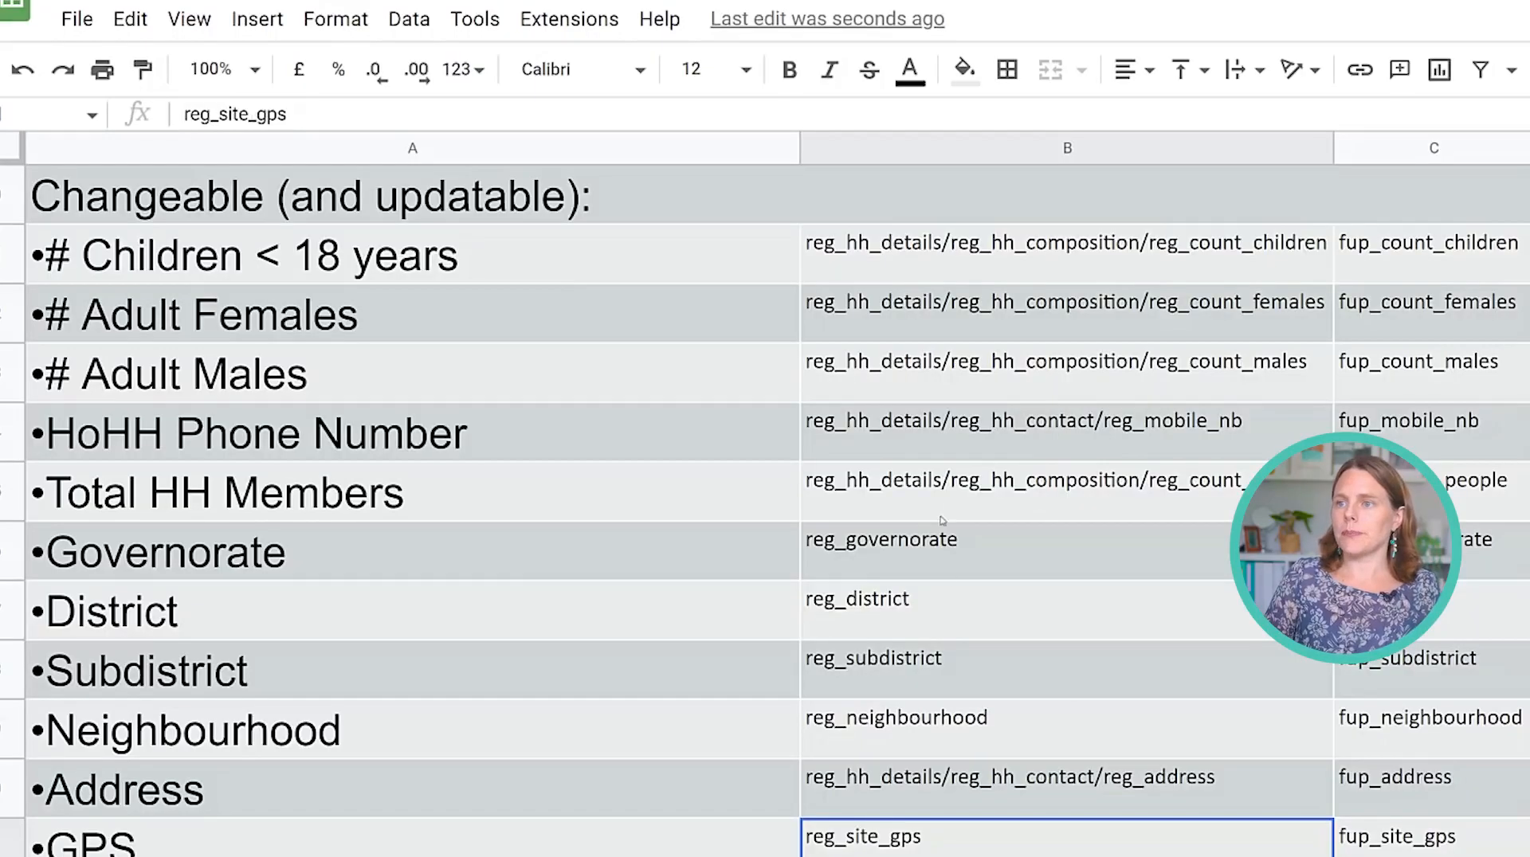
Prefix reg_governorate, reg_district and reg_subdistrict with reg_location_details/.
{"action": "left_click", "coordinate": [943, 526]}
{"action": "left_click", "coordinate": [185, 114]}
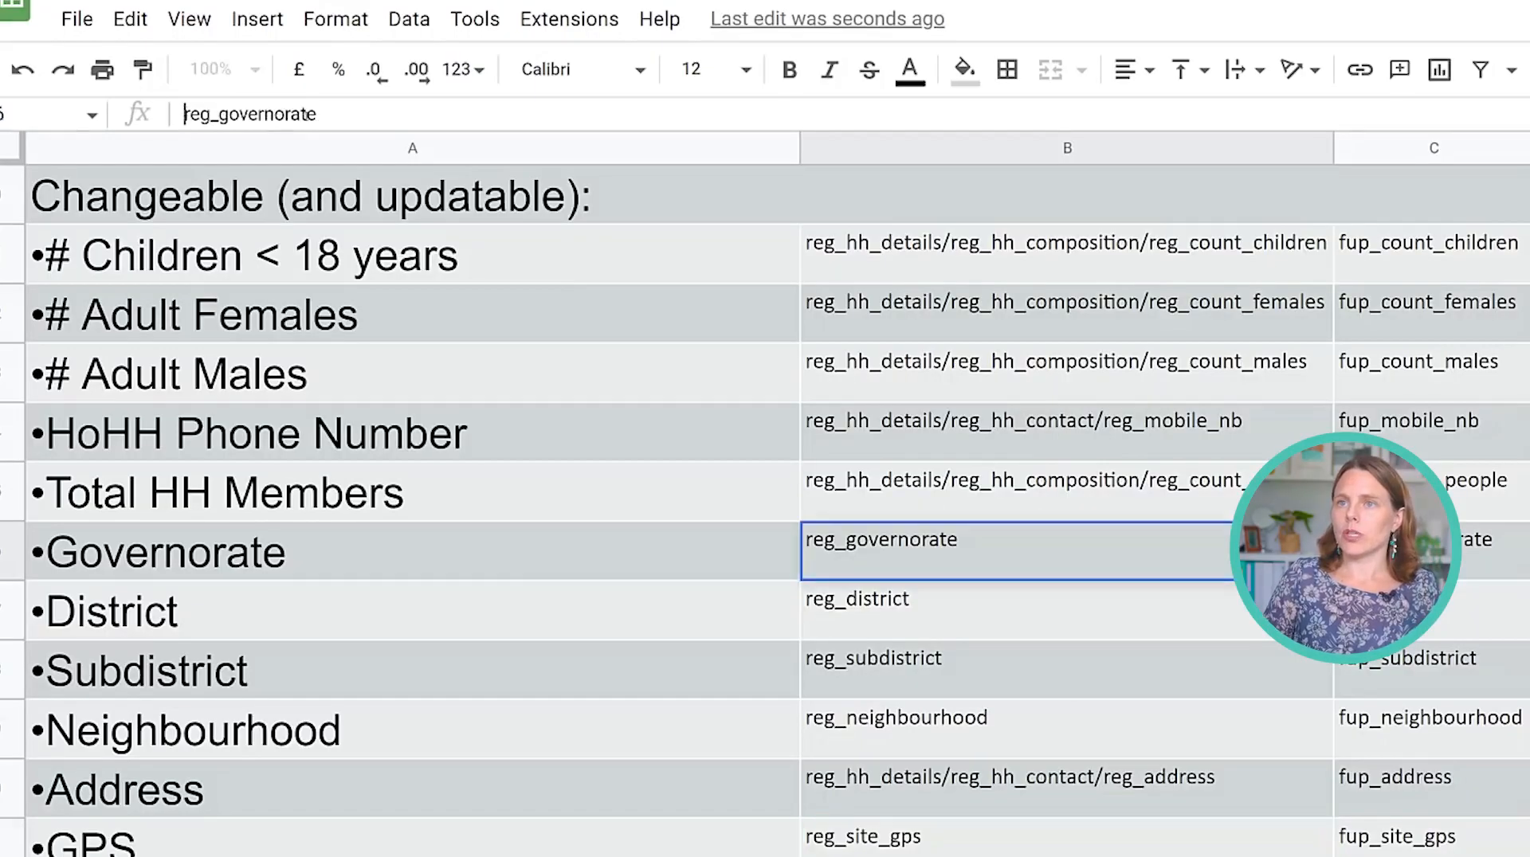
{"action": "key", "text": "ctrl+v"}
{"action": "type", "text": "/"}
{"action": "key", "text": "Return"}
{"action": "left_click", "coordinate": [183, 115]}
{"action": "type", "text": "reg_location_details/"}
{"action": "key", "text": "Return"}
{"action": "left_click", "coordinate": [184, 115]}
{"action": "type", "text": "reg_location_details/"}
{"action": "key", "text": "Return"}
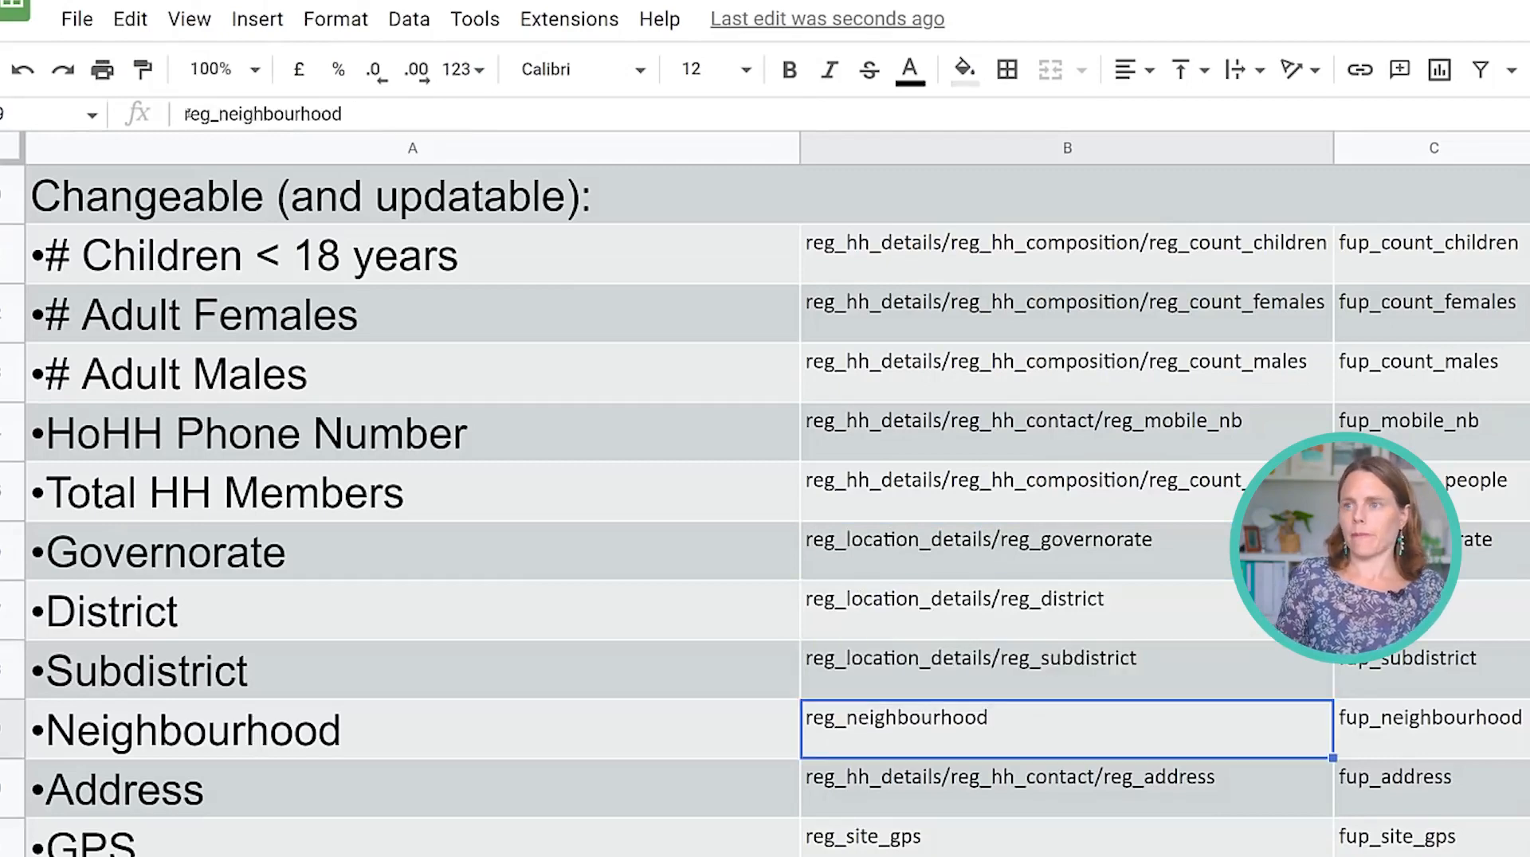
Prefix reg_neighbourhood and reg_site_gps with reg_location_details/.
{"action": "left_click", "coordinate": [185, 114]}
{"action": "type", "text": "reg_location_details/"}
{"action": "key", "text": "Return"}
{"action": "key", "text": "alt+Tab"}
{"action": "key", "text": "alt+Tab"}
{"action": "left_click", "coordinate": [185, 114]}
{"action": "type", "text": "reg_location_details/"}
{"action": "key", "text": "Return"}
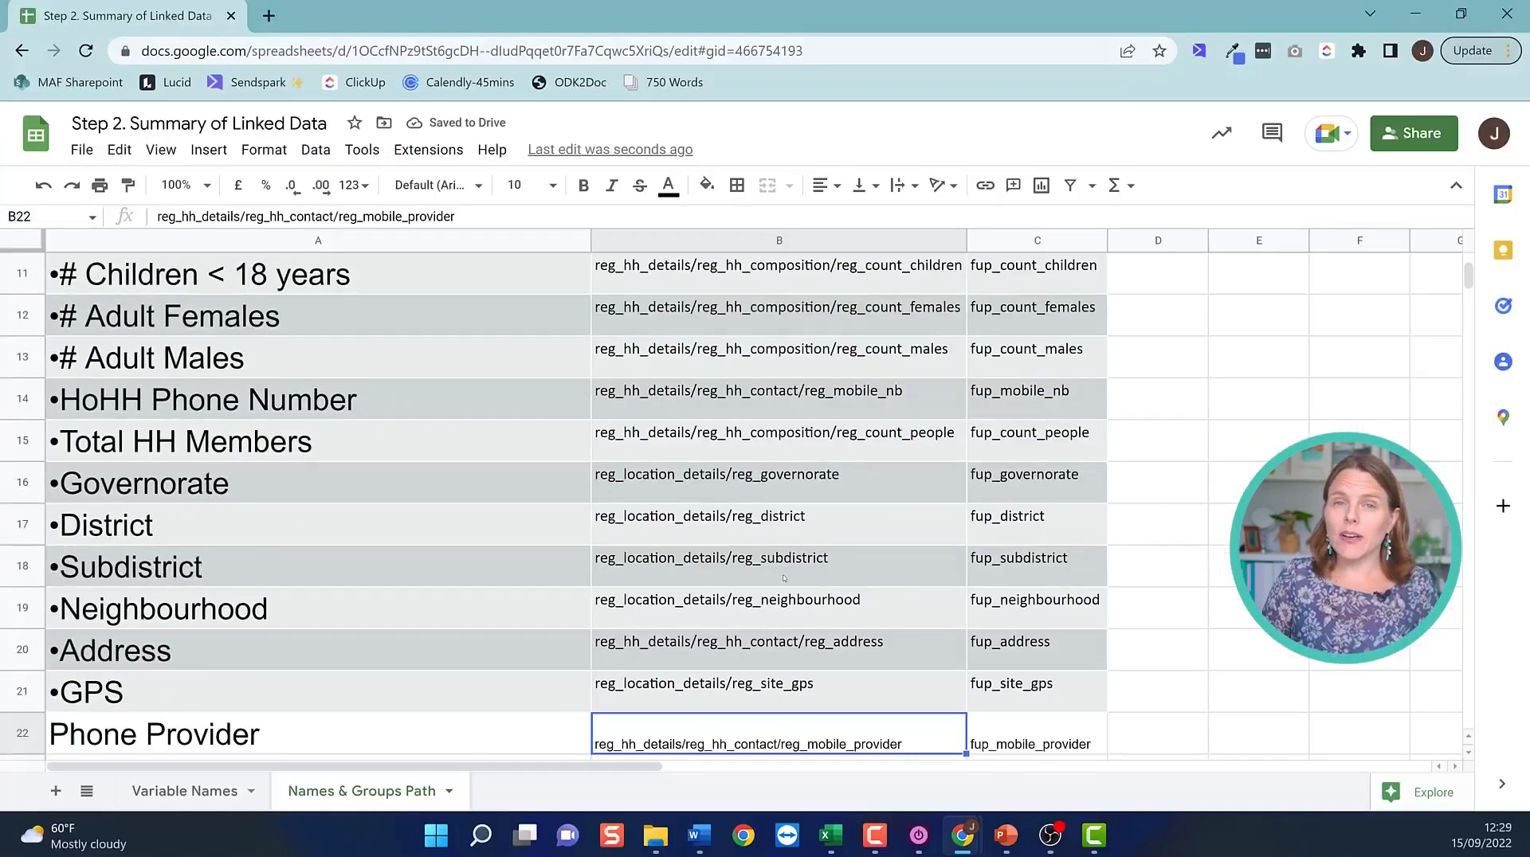
{"action": "scroll", "coordinate": [1108, 674], "scroll_direction": "up", "scroll_amount": 2}
{"action": "scroll", "coordinate": [807, 610], "scroll_direction": "up", "scroll_amount": 5}
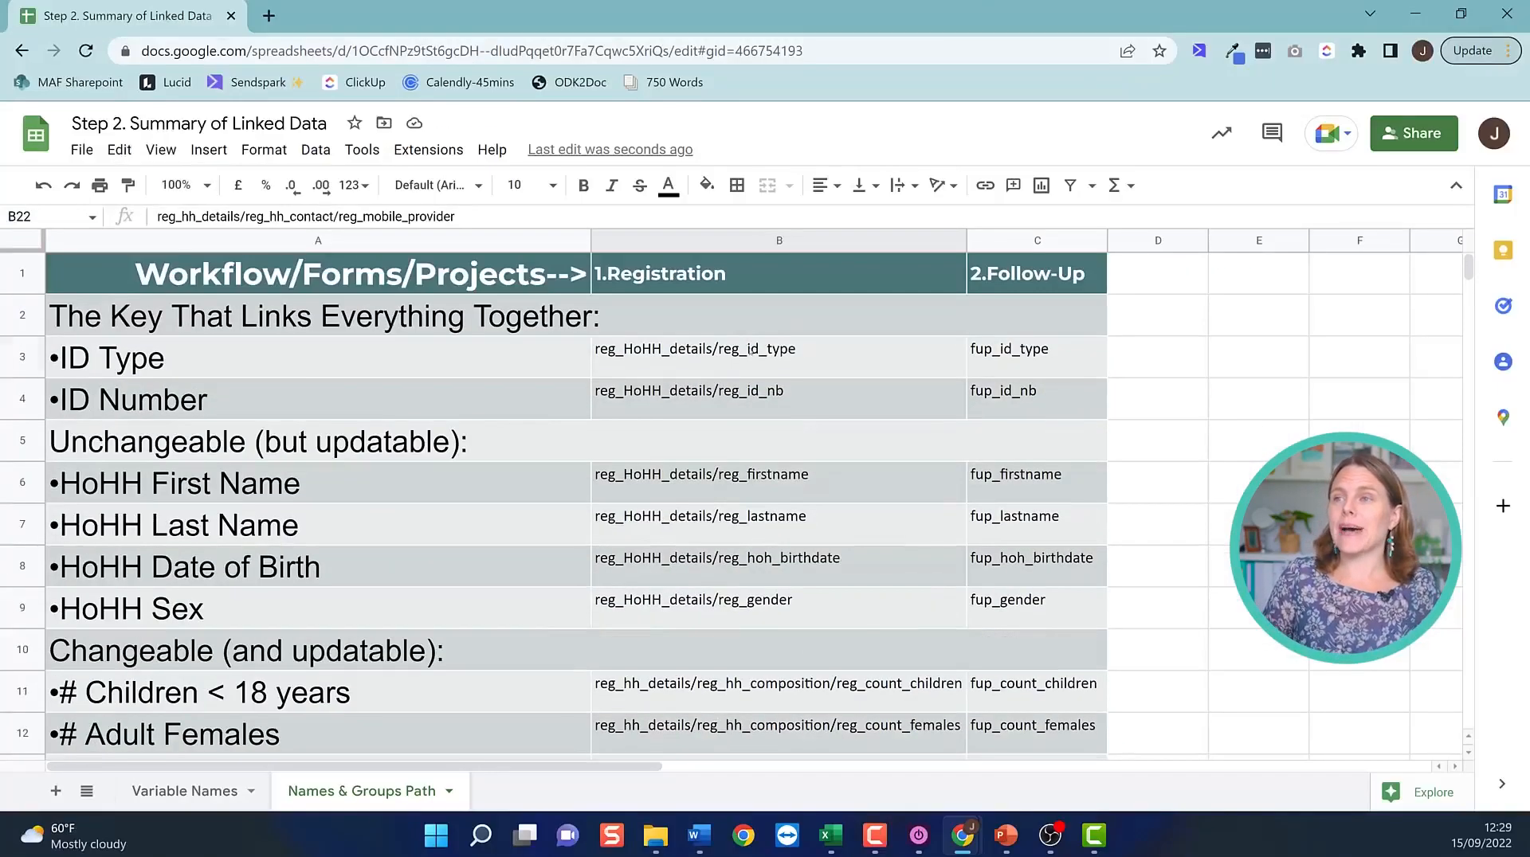
Review the mapped registration paths, ID Type through Adult Females and Phone Provider, against the 2.Follow-Up column.
{"action": "left_click_drag", "start_coordinate": [734, 352], "coordinate": [815, 745]}
{"action": "scroll", "coordinate": [815, 745], "scroll_direction": "down", "scroll_amount": 1}
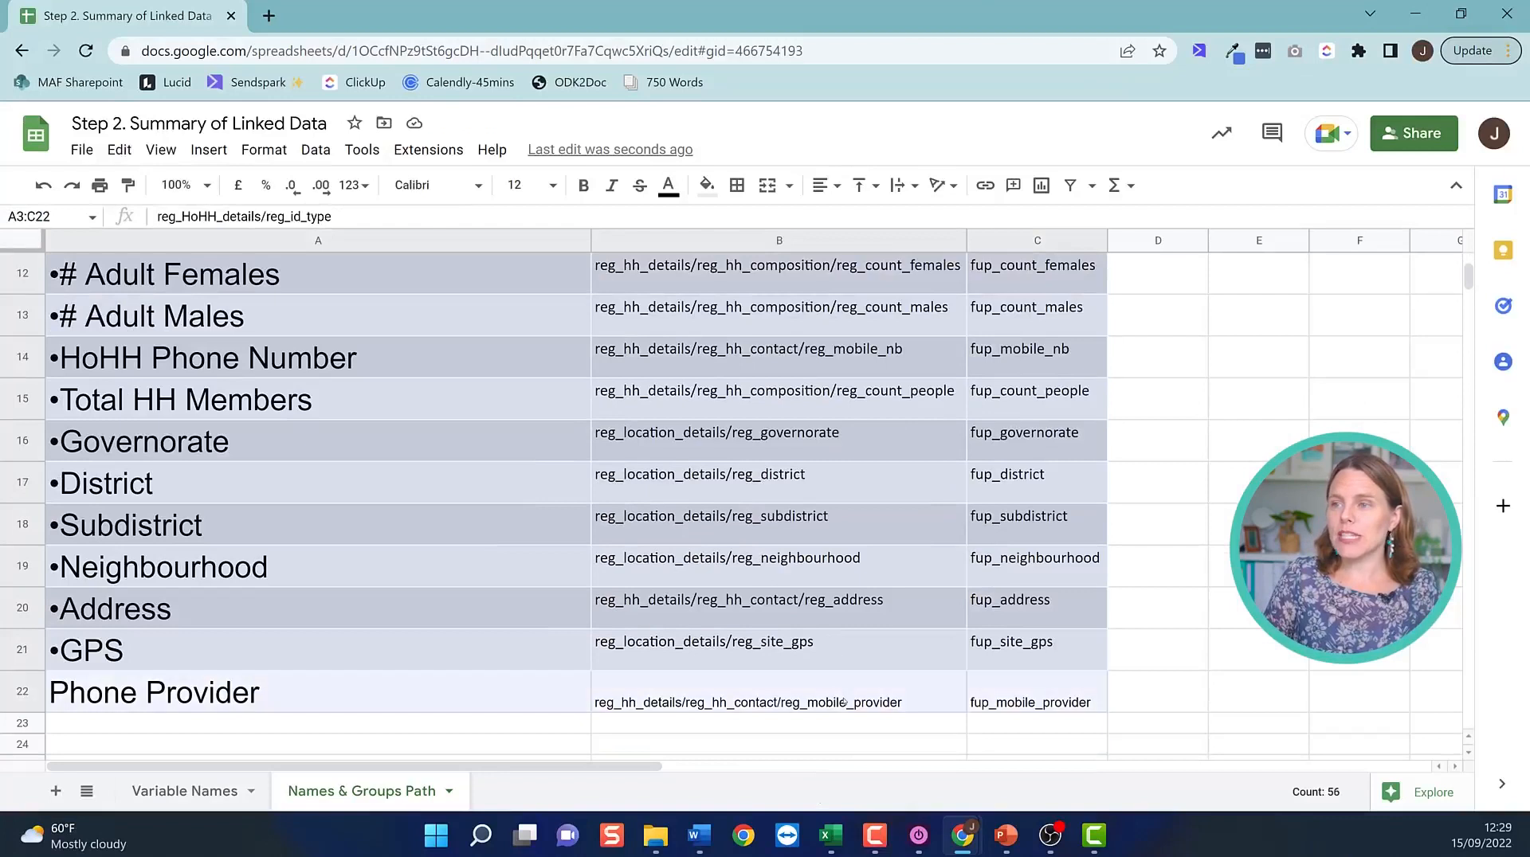
{"action": "left_click", "coordinate": [781, 701]}
{"action": "scroll", "coordinate": [782, 428], "scroll_direction": "up", "scroll_amount": 5}
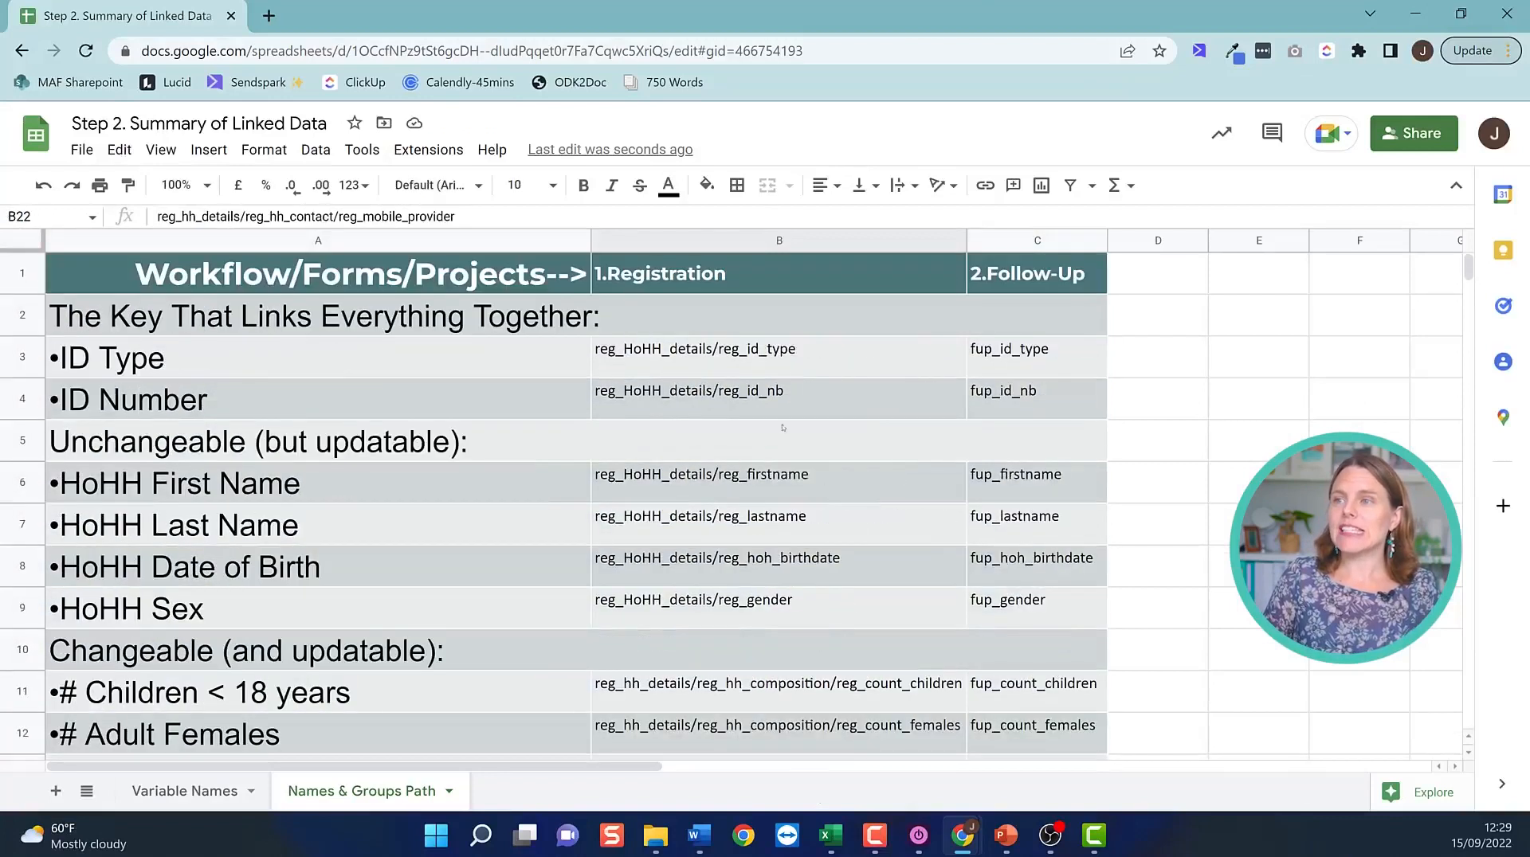
{"action": "left_click", "coordinate": [703, 245]}
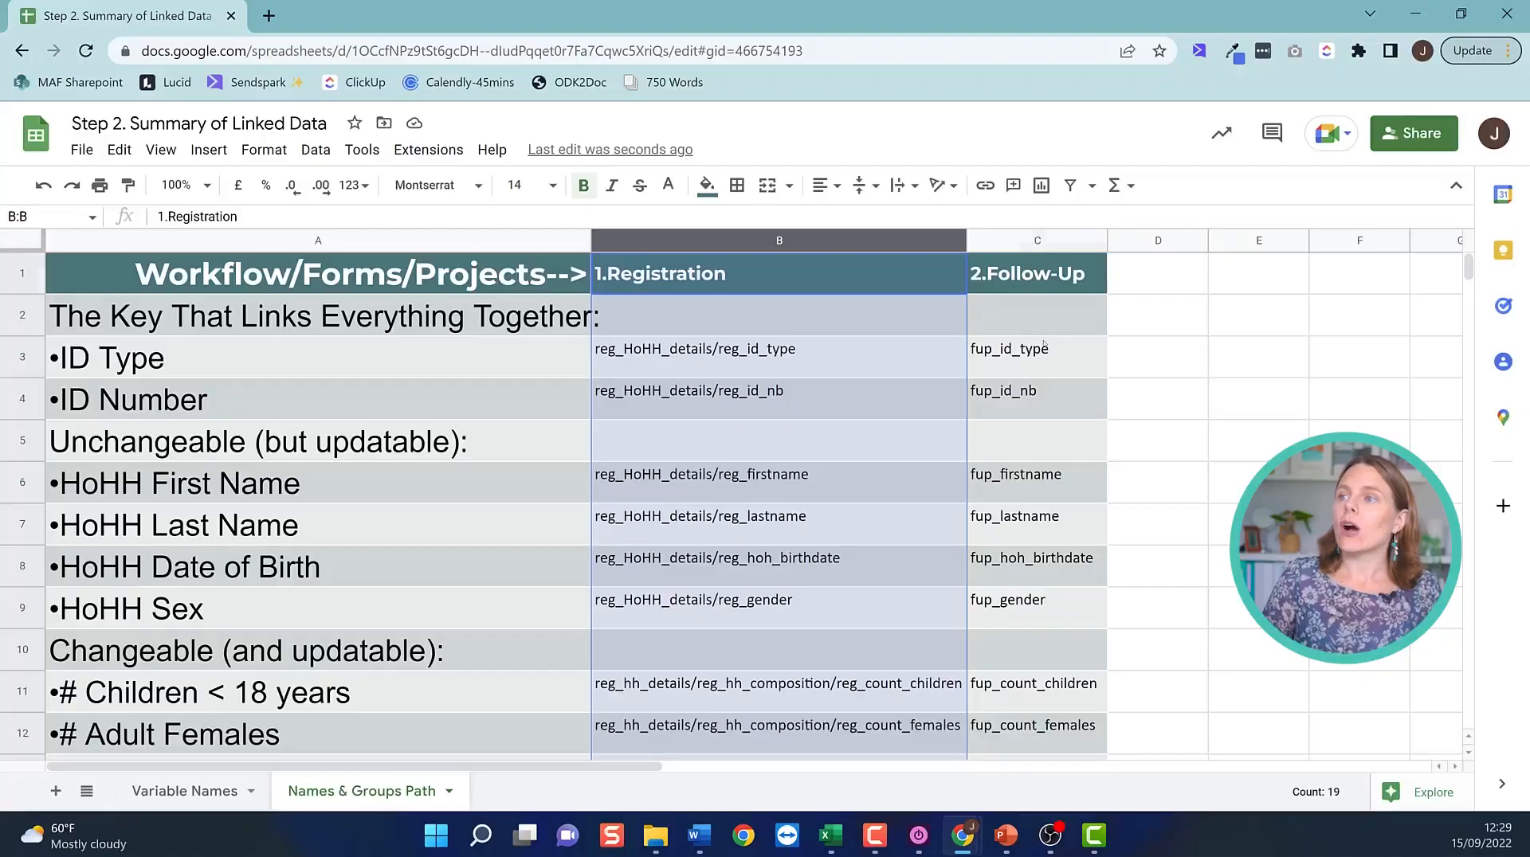
{"action": "left_click_drag", "start_coordinate": [1036, 357], "coordinate": [1060, 733]}
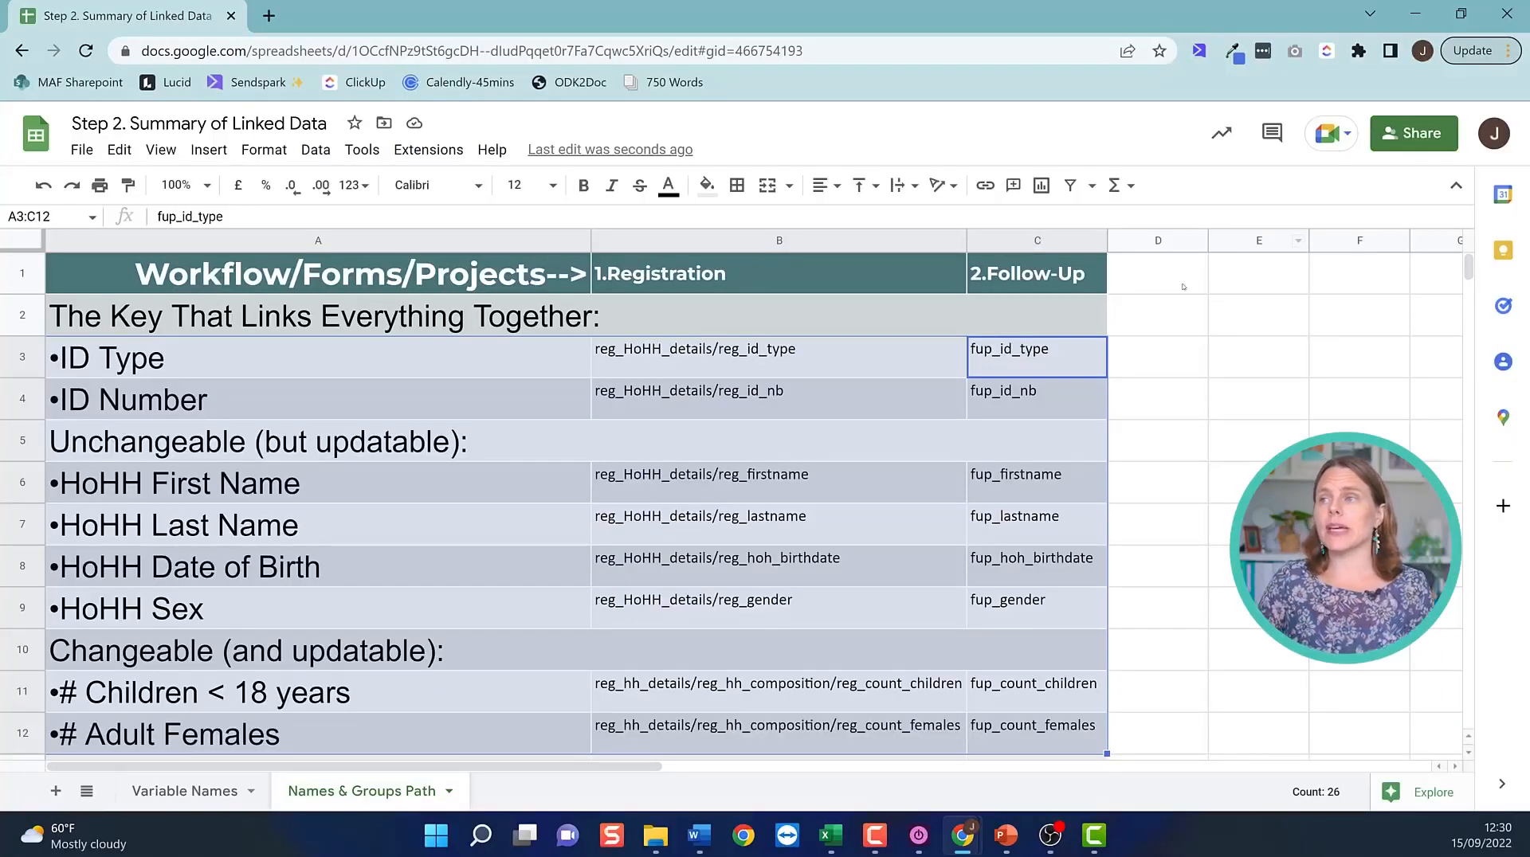
{"action": "left_click", "coordinate": [1160, 287]}
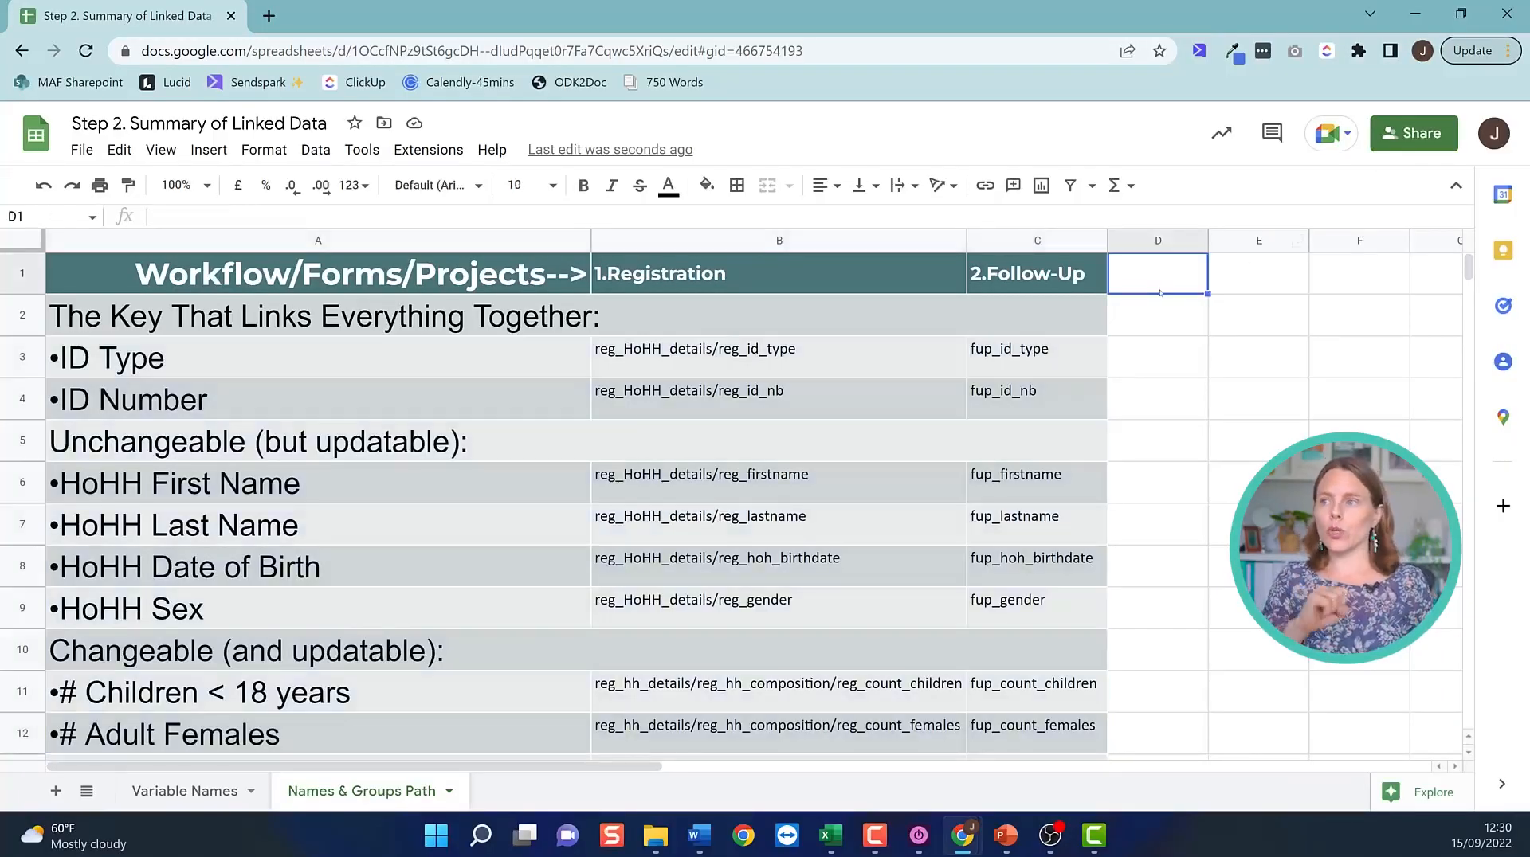
{"action": "left_click", "coordinate": [1051, 275]}
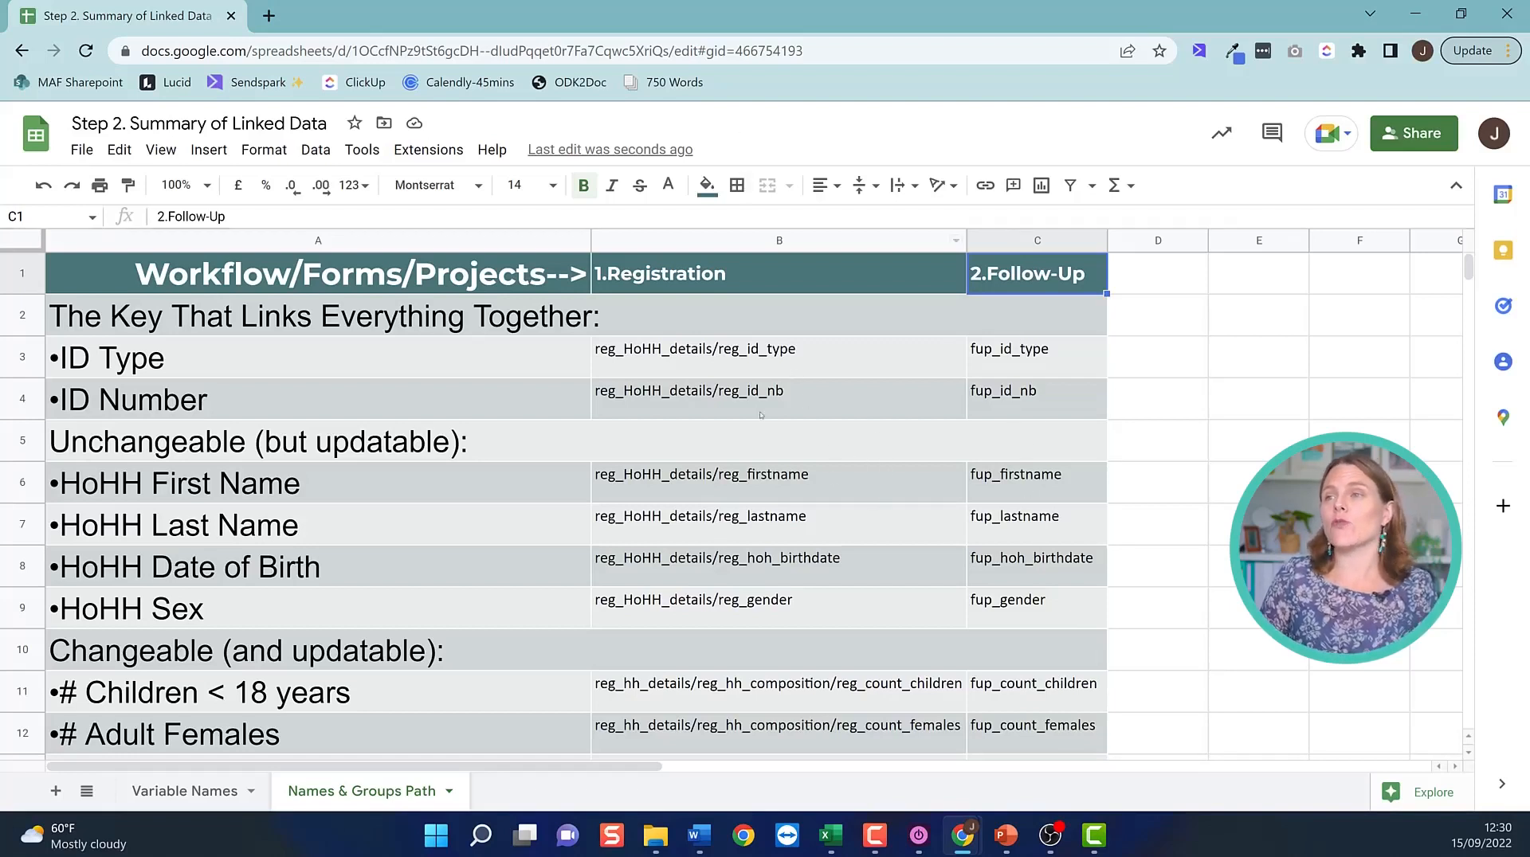
{"action": "left_click", "coordinate": [809, 365]}
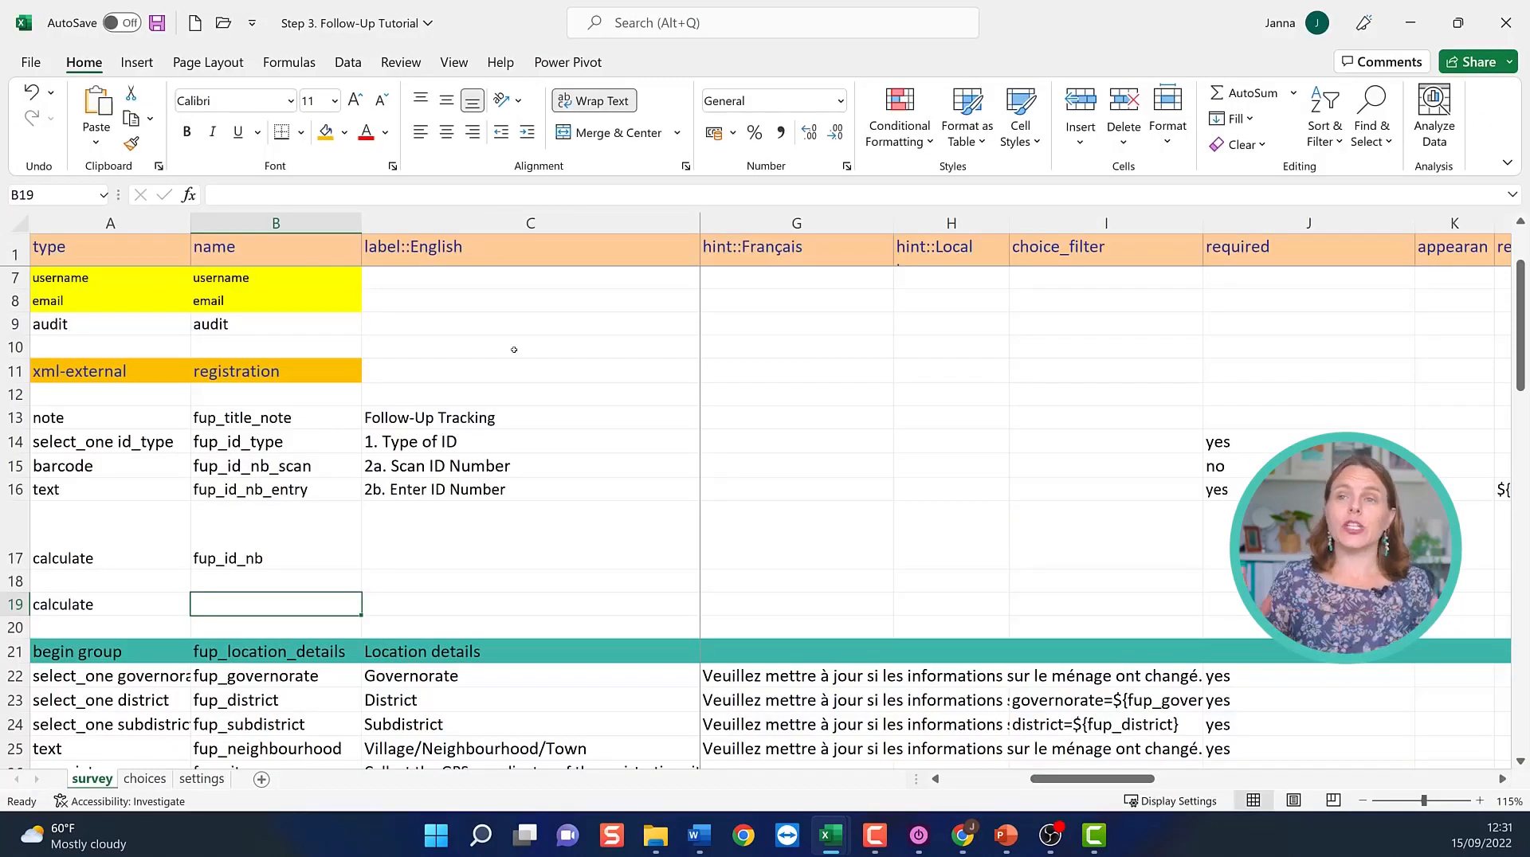
{"action": "left_click", "coordinate": [118, 609]}
{"action": "left_click", "coordinate": [272, 613]}
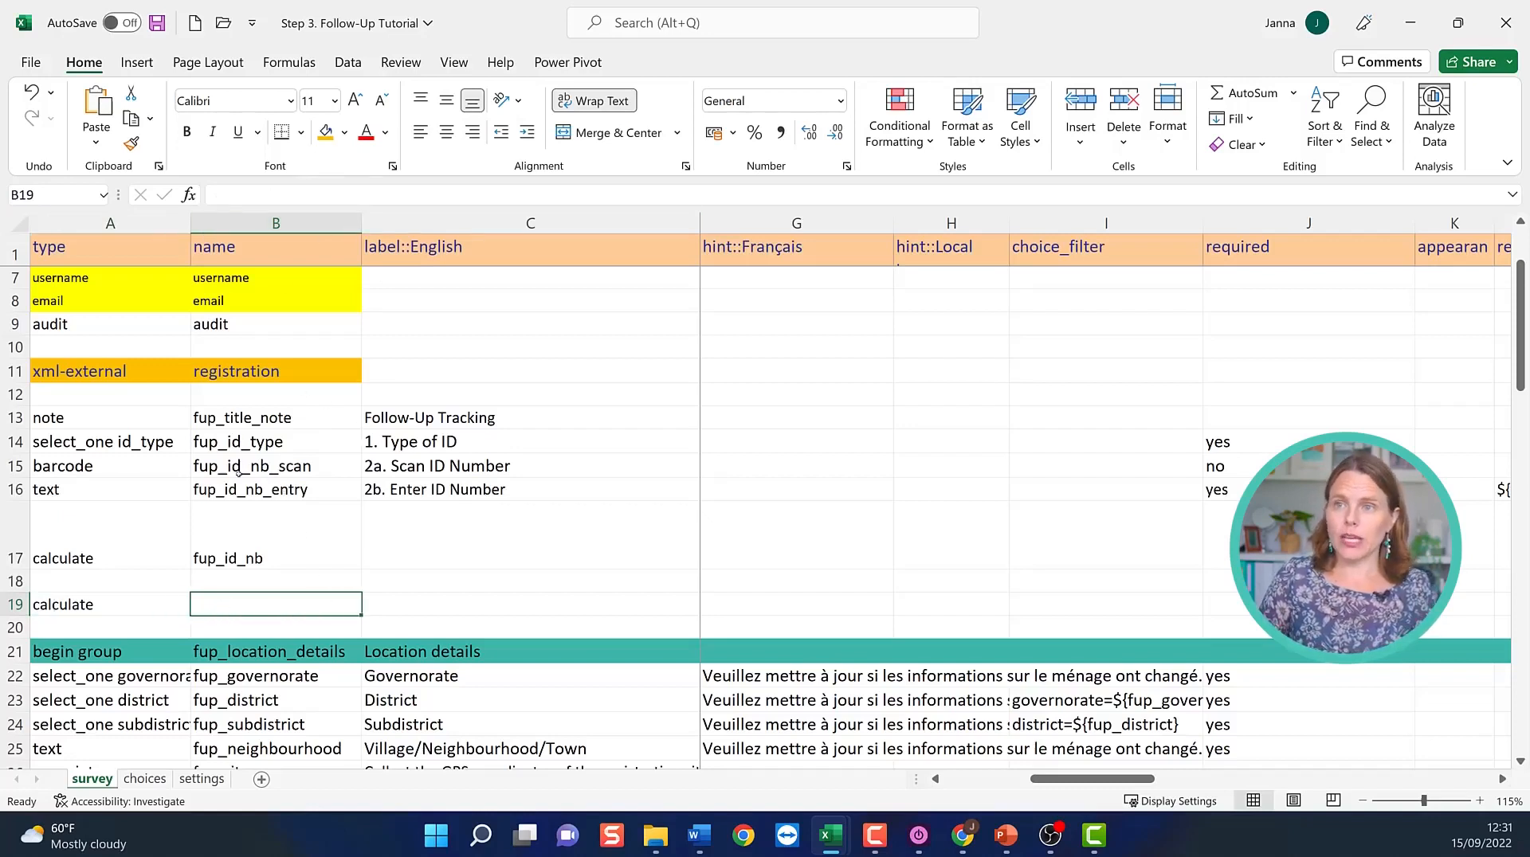
{"action": "left_click_drag", "start_coordinate": [222, 443], "coordinate": [462, 555]}
{"action": "left_click", "coordinate": [146, 610]}
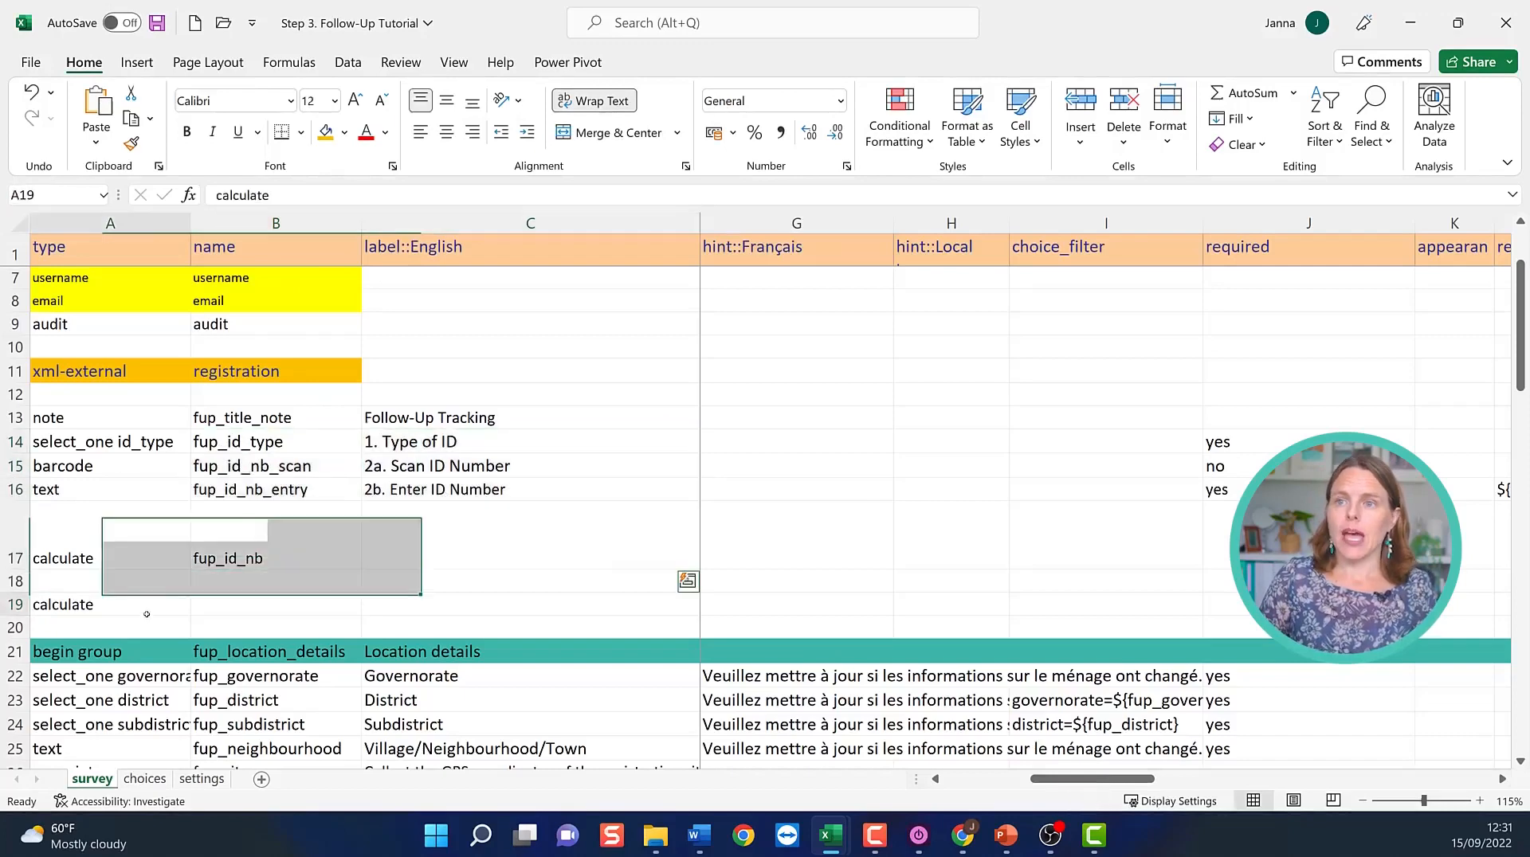
{"action": "left_click", "coordinate": [245, 599]}
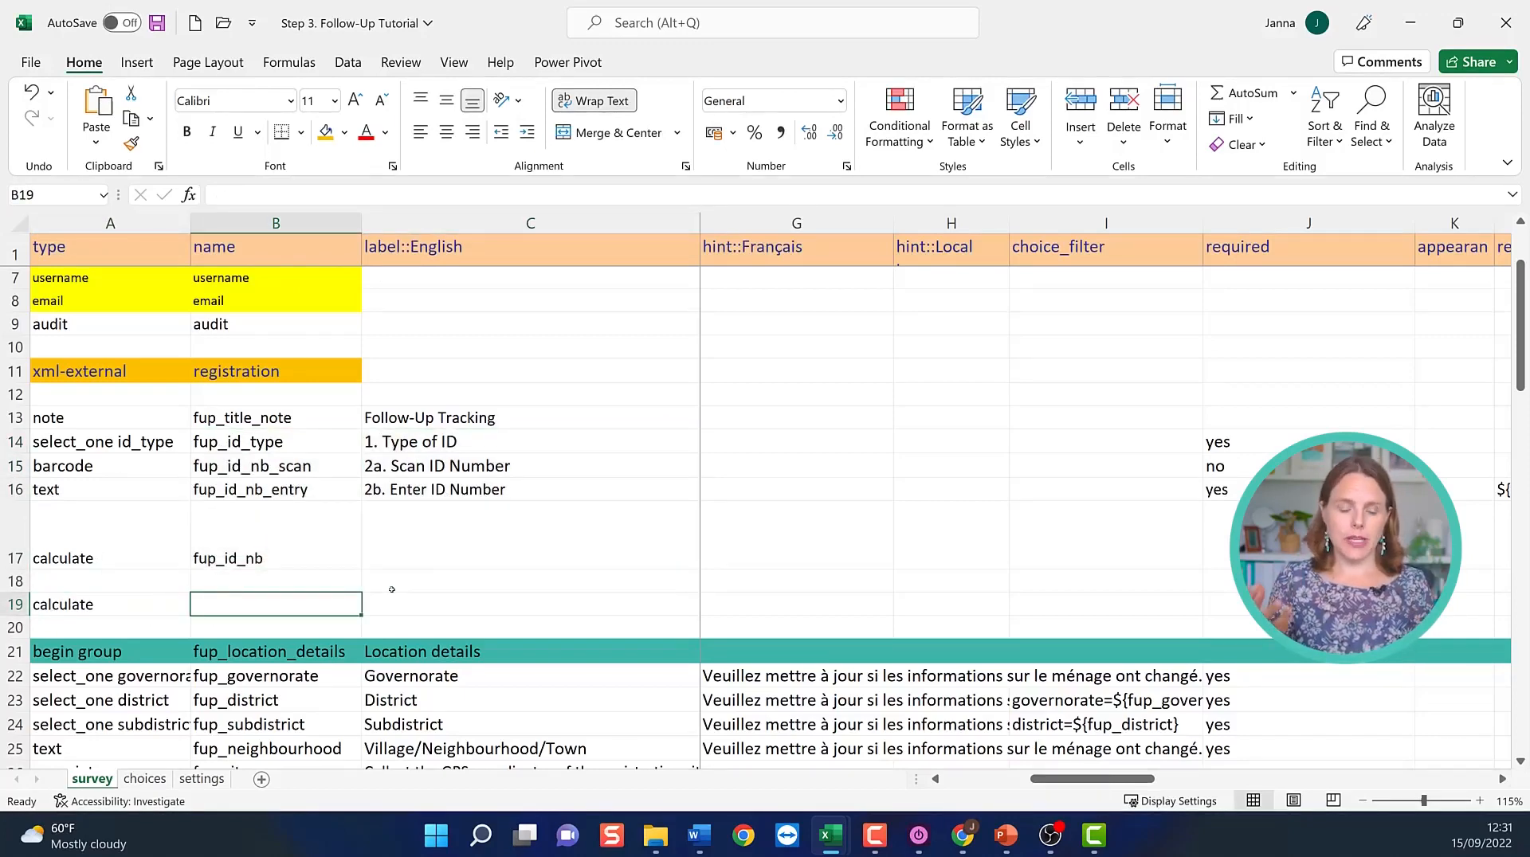
{"action": "key", "text": "alt+Tab"}
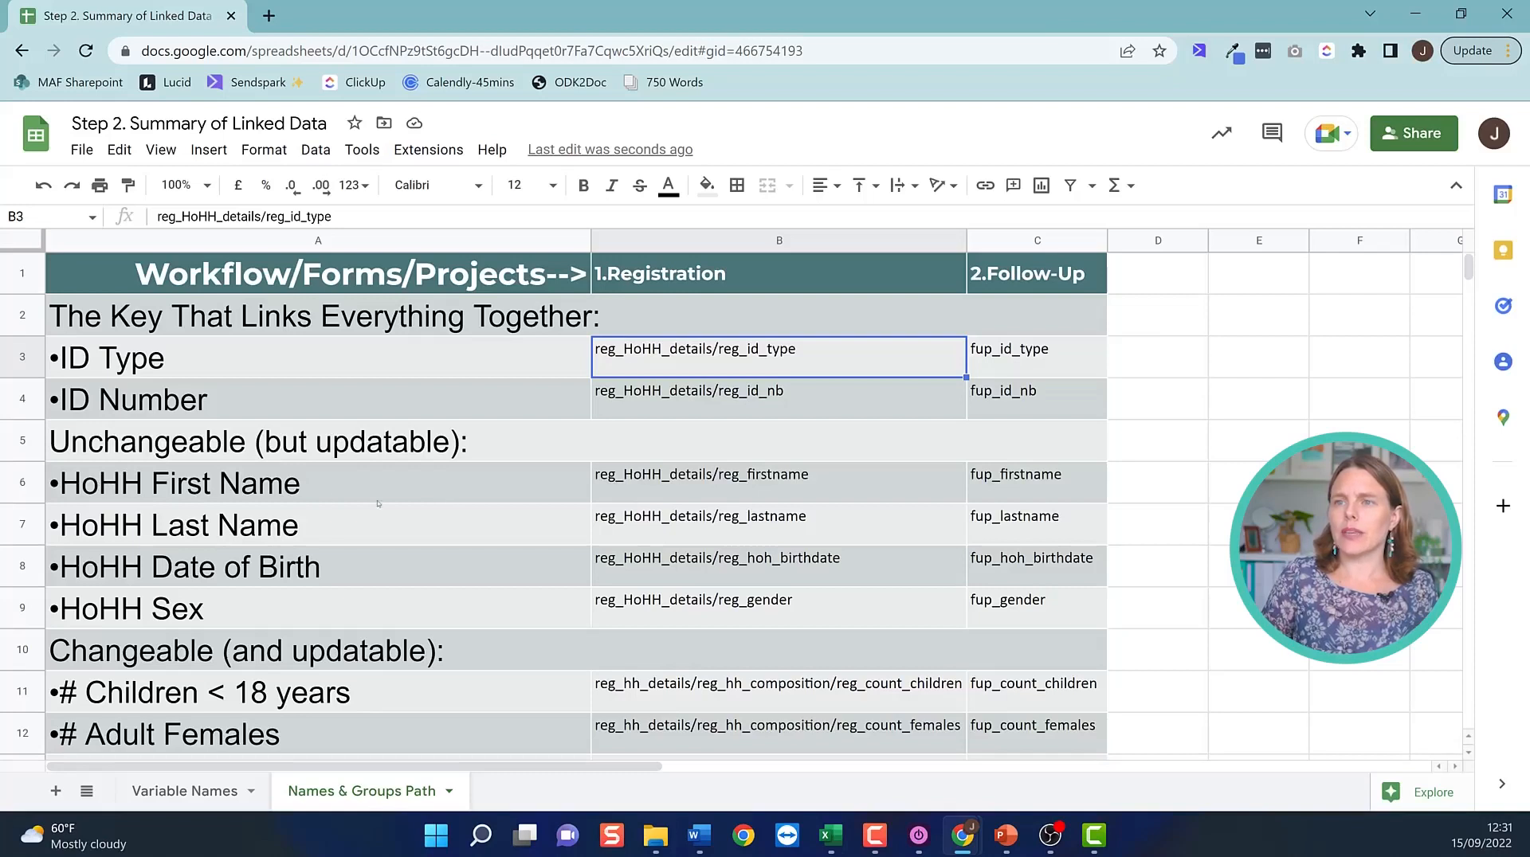
{"action": "left_click", "coordinate": [180, 491]}
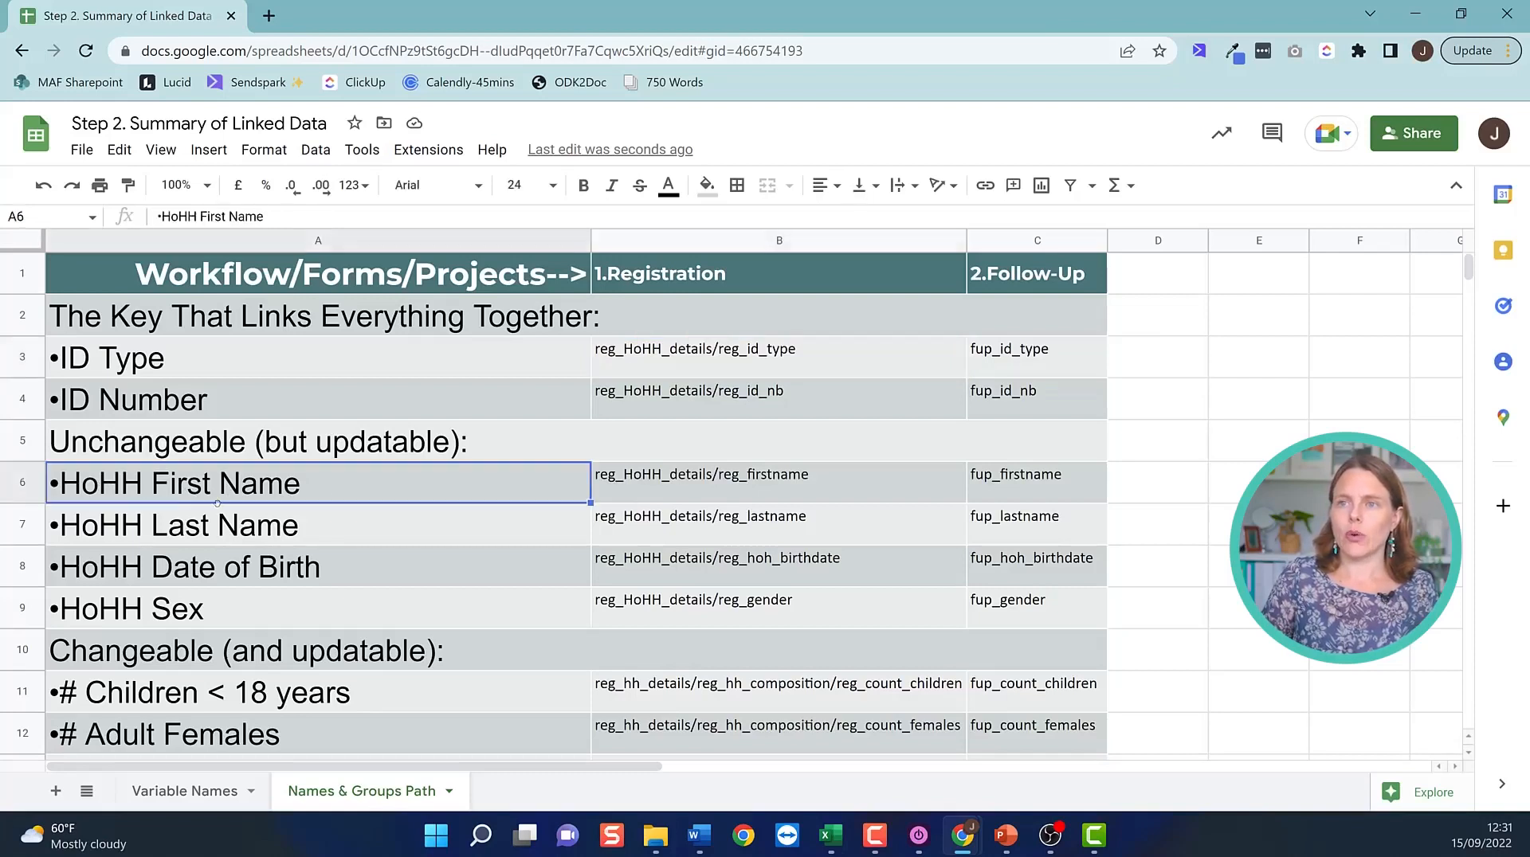
{"action": "left_click", "coordinate": [700, 481]}
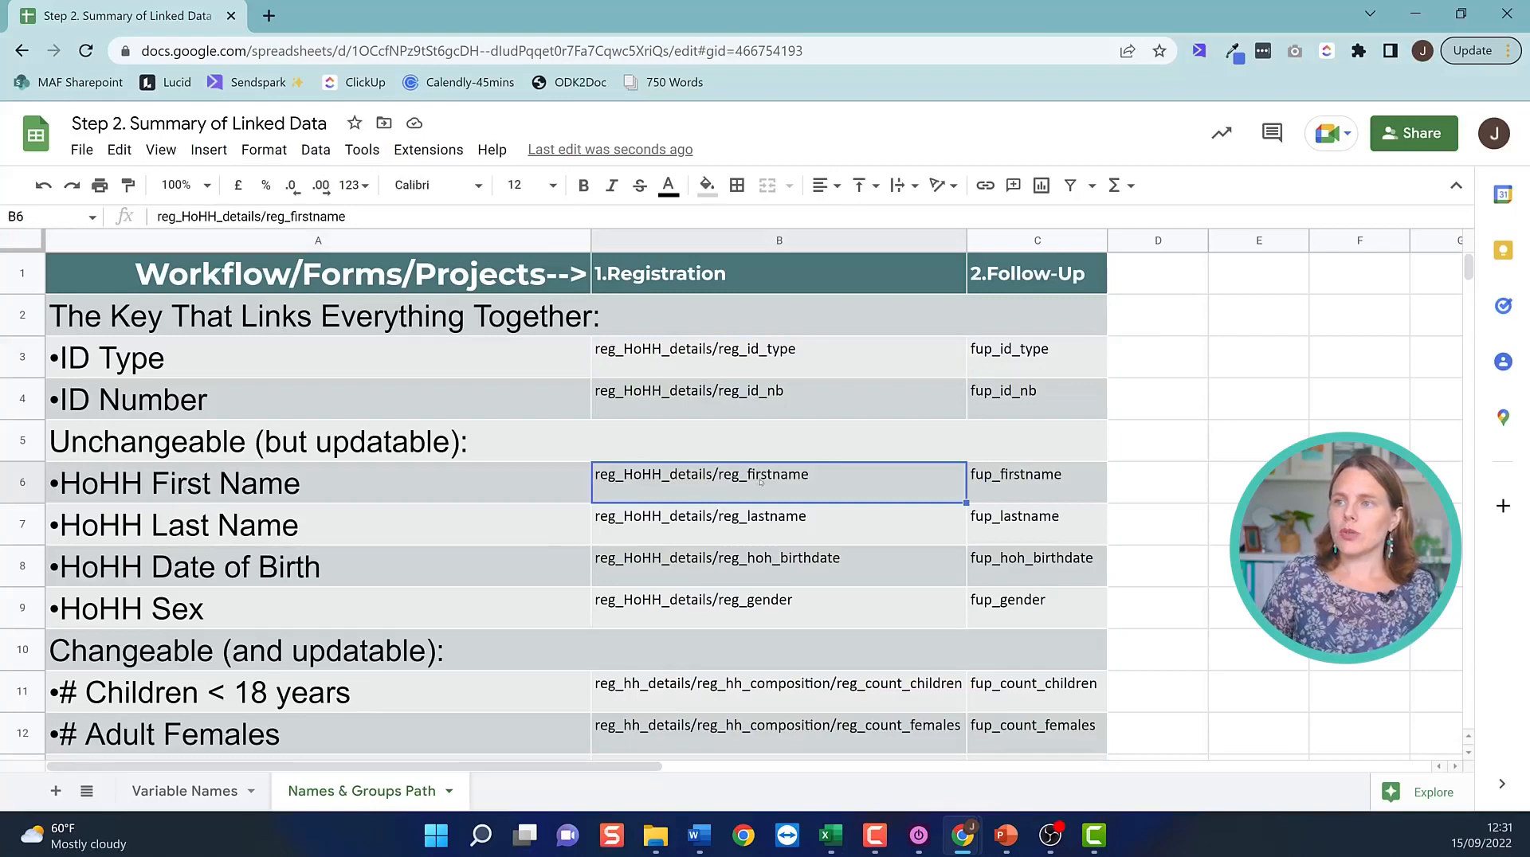
{"action": "key", "text": "alt+Tab"}
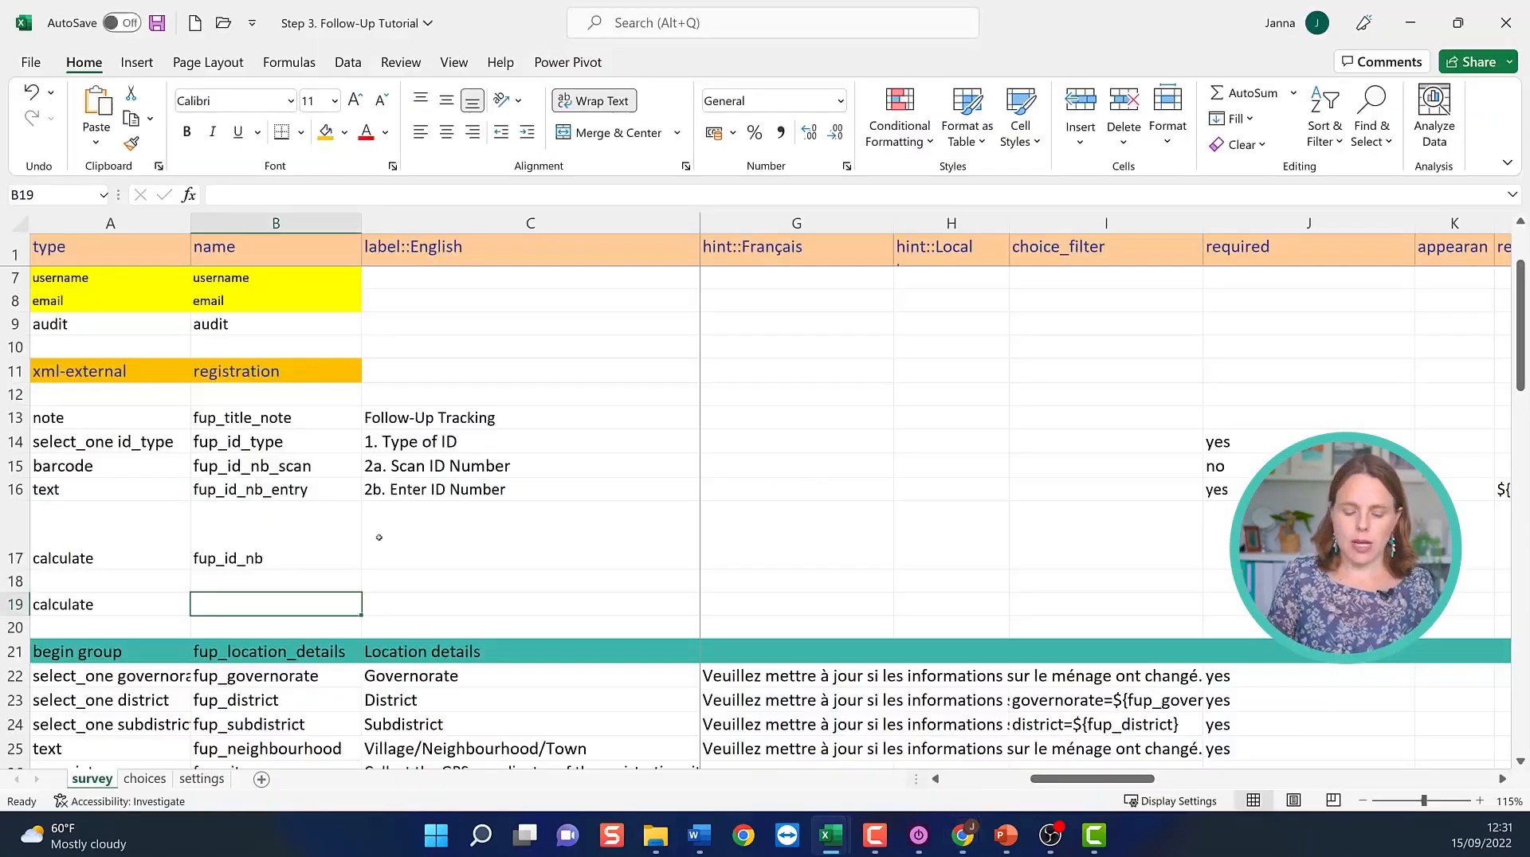
Enter reg_firstname as the row 19 name in B19 and move along to calculation cell S19.
{"action": "type", "text": "reg_firstname"}
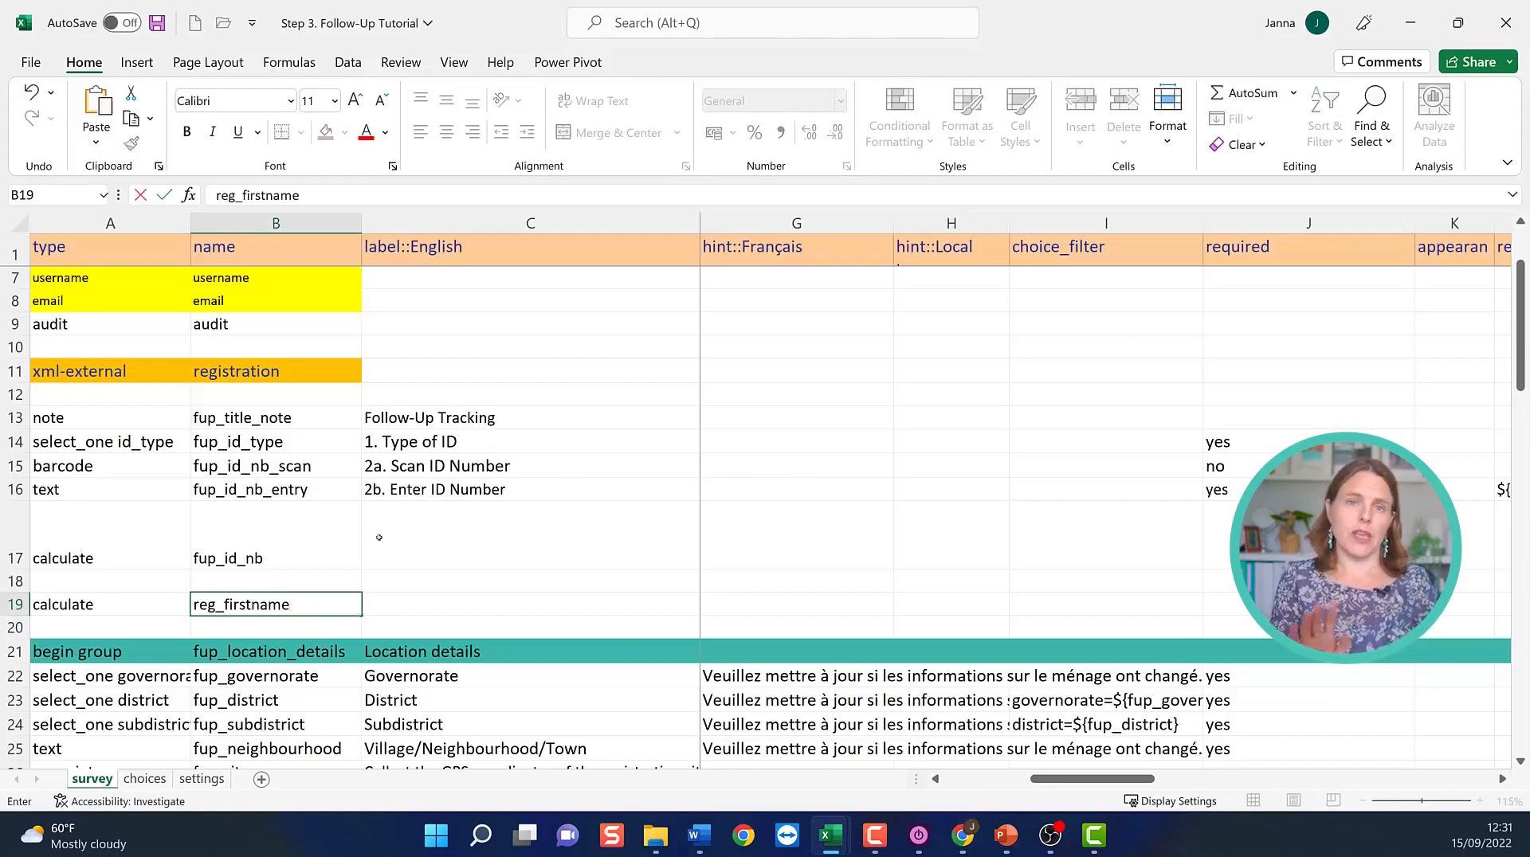
{"action": "key", "text": "Tab"}
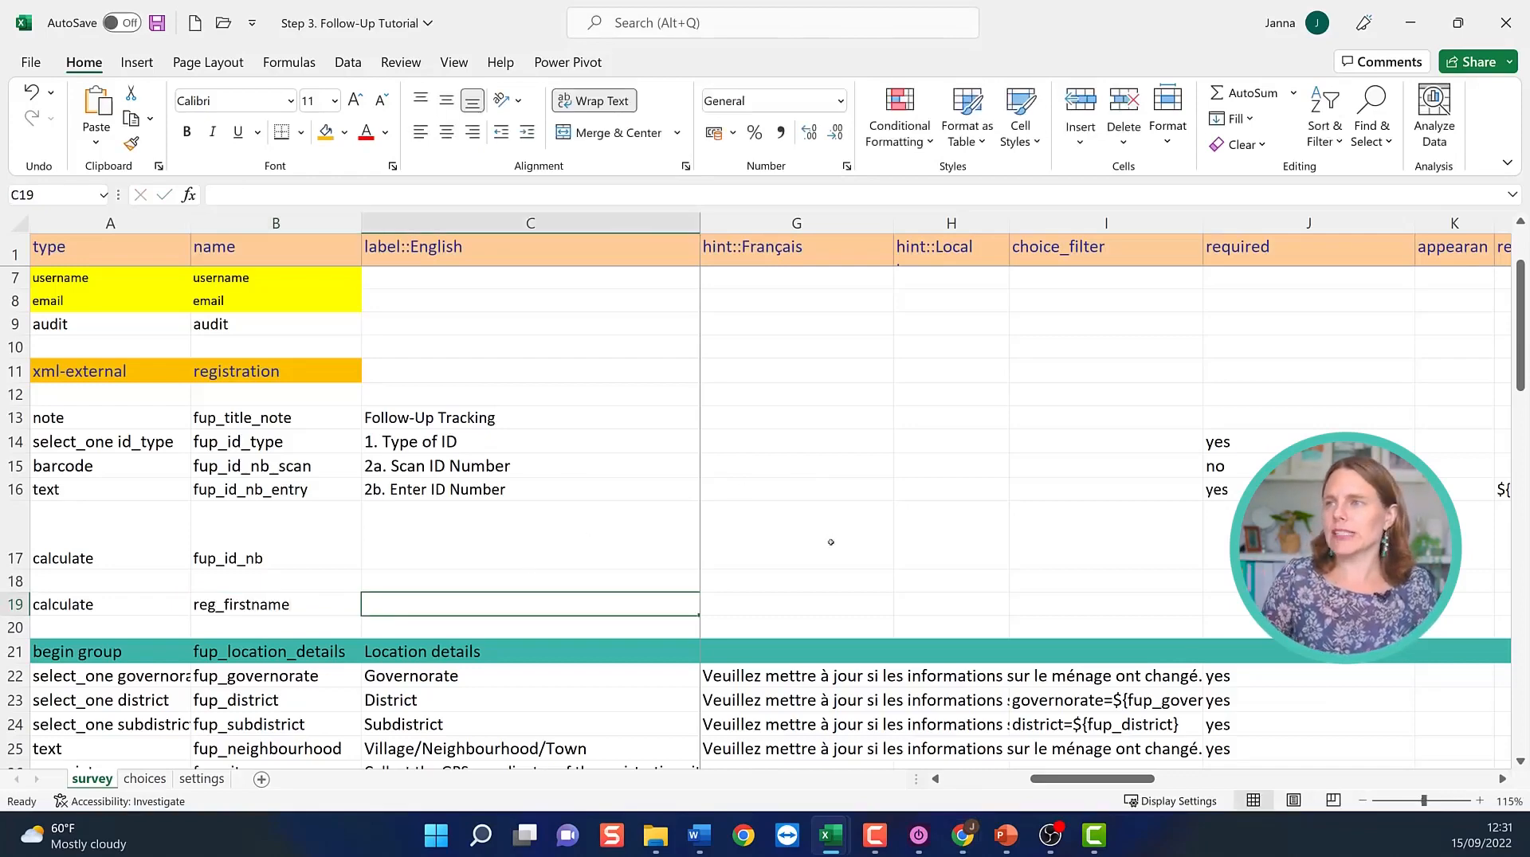
{"action": "key", "text": "Tab"}
{"action": "key", "text": "Tab"}
{"action": "key", "text": "Tab"}
{"action": "key", "text": "Tab"}
{"action": "key", "text": "Tab"}
{"action": "key", "text": "Tab"}
{"action": "key", "text": "Tab"}
{"action": "key", "text": "Tab"}
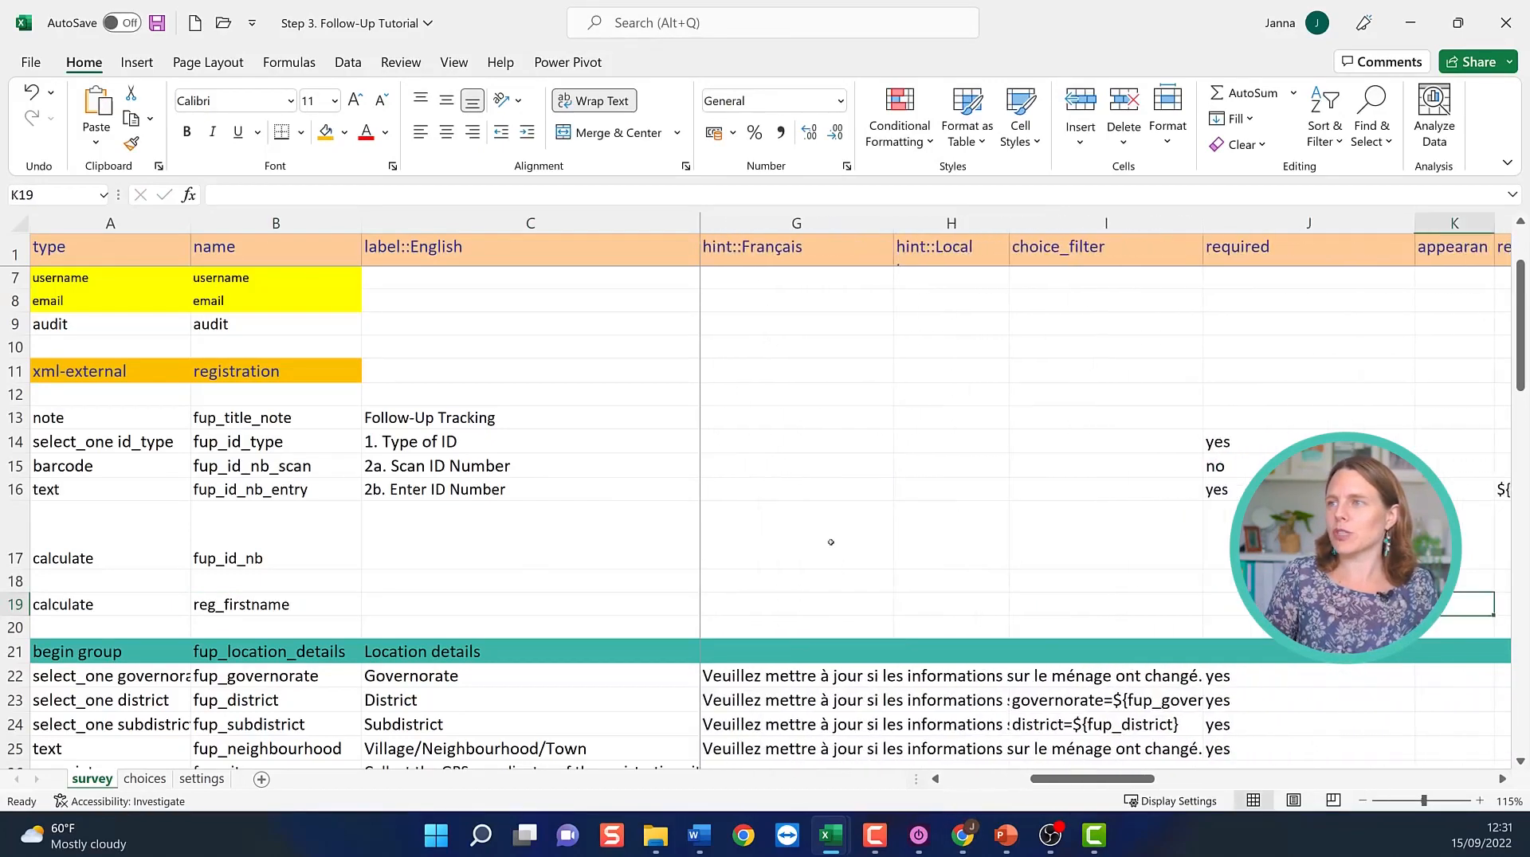
{"action": "key", "text": "Tab"}
{"action": "key", "text": "Tab"}
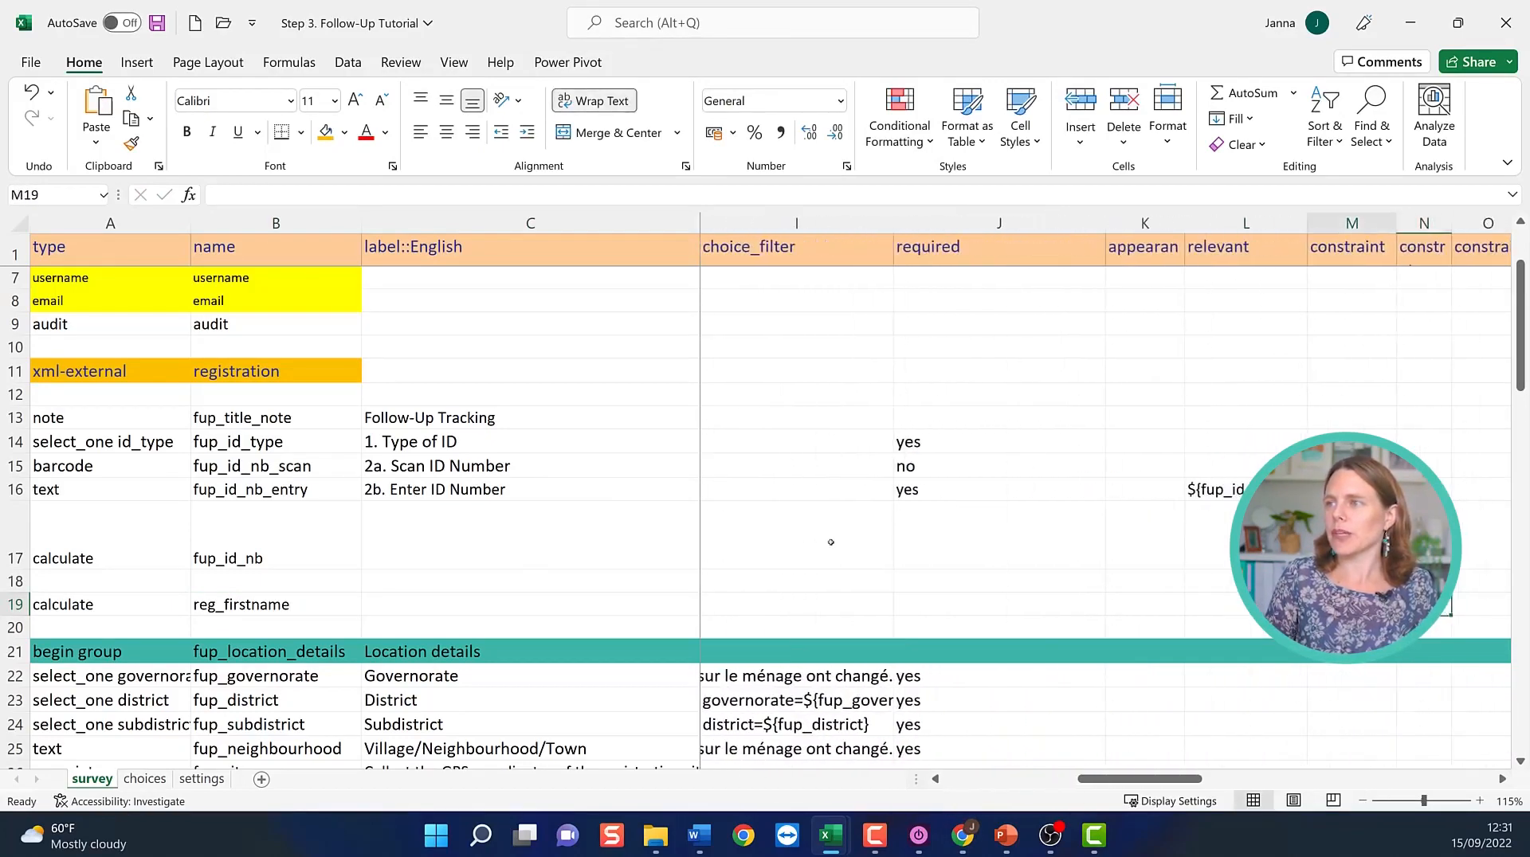
{"action": "key", "text": "Tab"}
{"action": "key", "text": "Tab"}
{"action": "key", "text": "Tab"}
{"action": "key", "text": "Tab"}
{"action": "key", "text": "Tab"}
{"action": "key", "text": "Tab"}
{"action": "key", "text": "Tab"}
{"action": "key", "text": "Tab"}
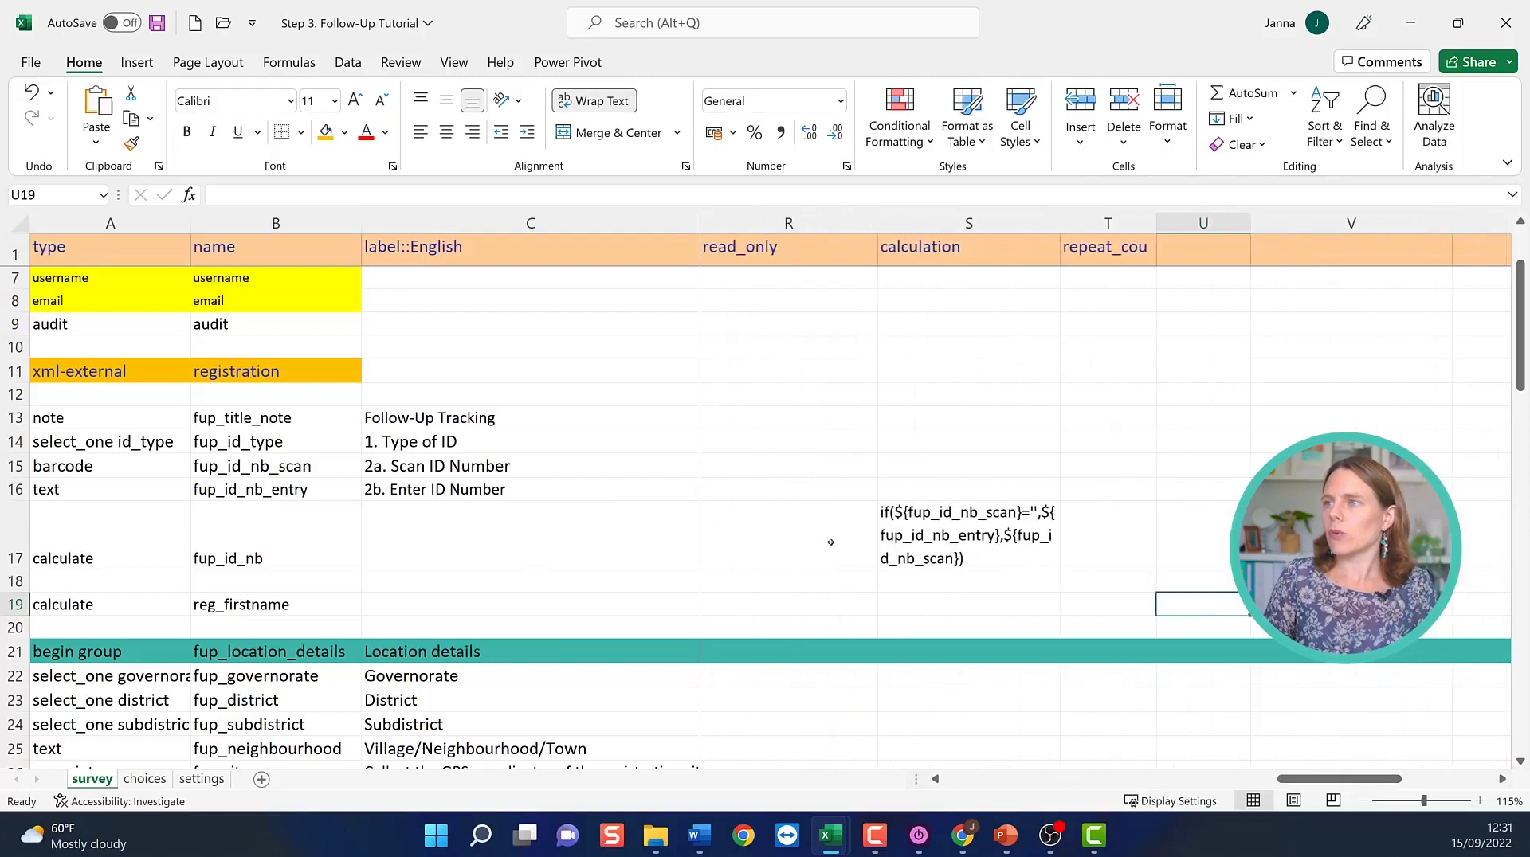
{"action": "key", "text": "shift+Tab"}
{"action": "key", "text": "shift+Tab"}
{"action": "key", "text": "shift+Tab"}
{"action": "key", "text": "Tab"}
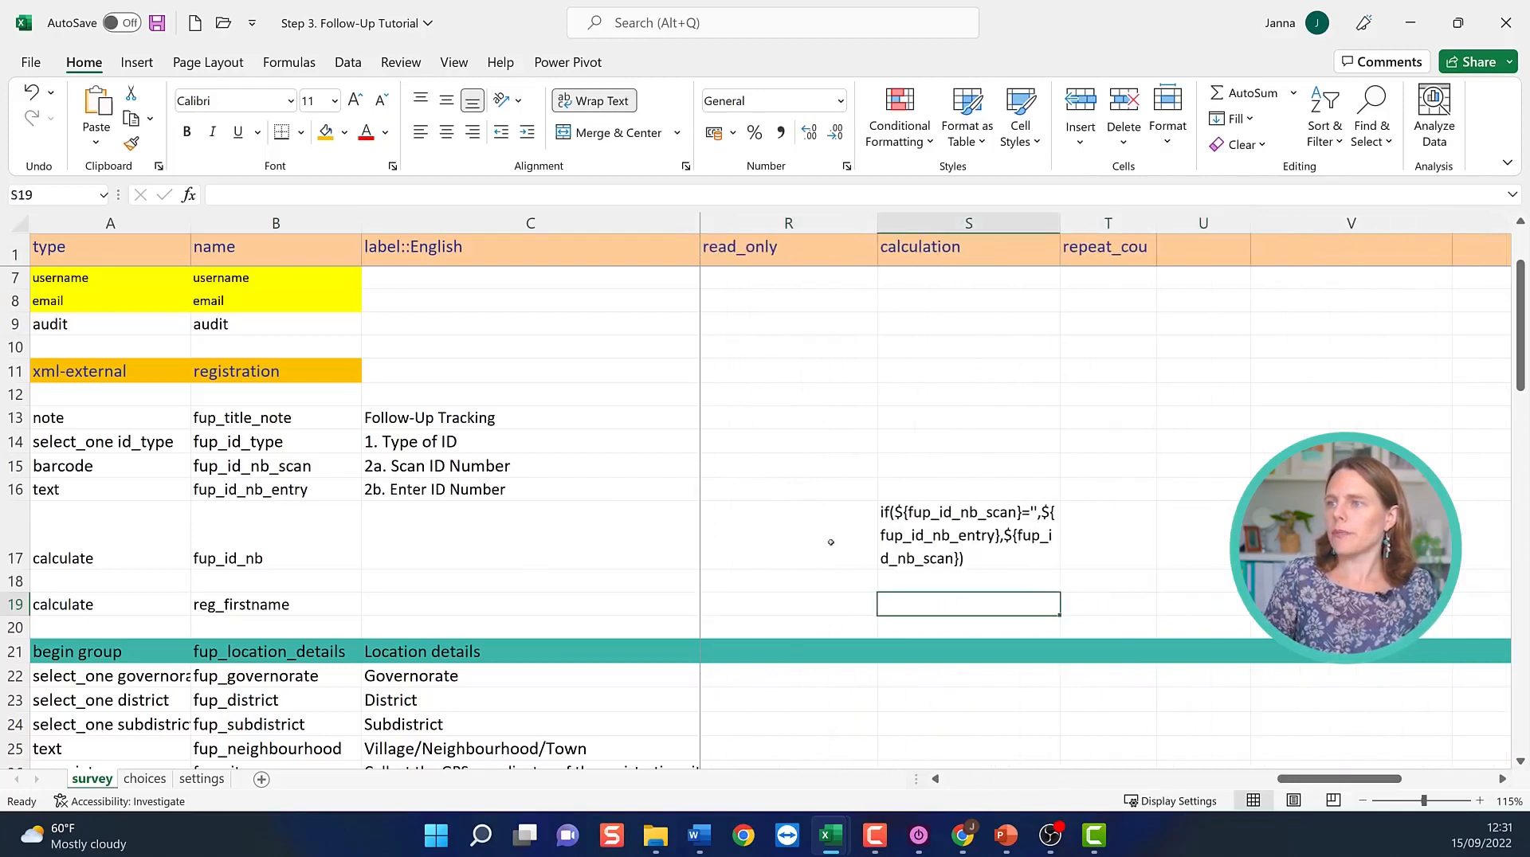
{"action": "left_click", "coordinate": [906, 227]}
{"action": "left_click", "coordinate": [951, 603]}
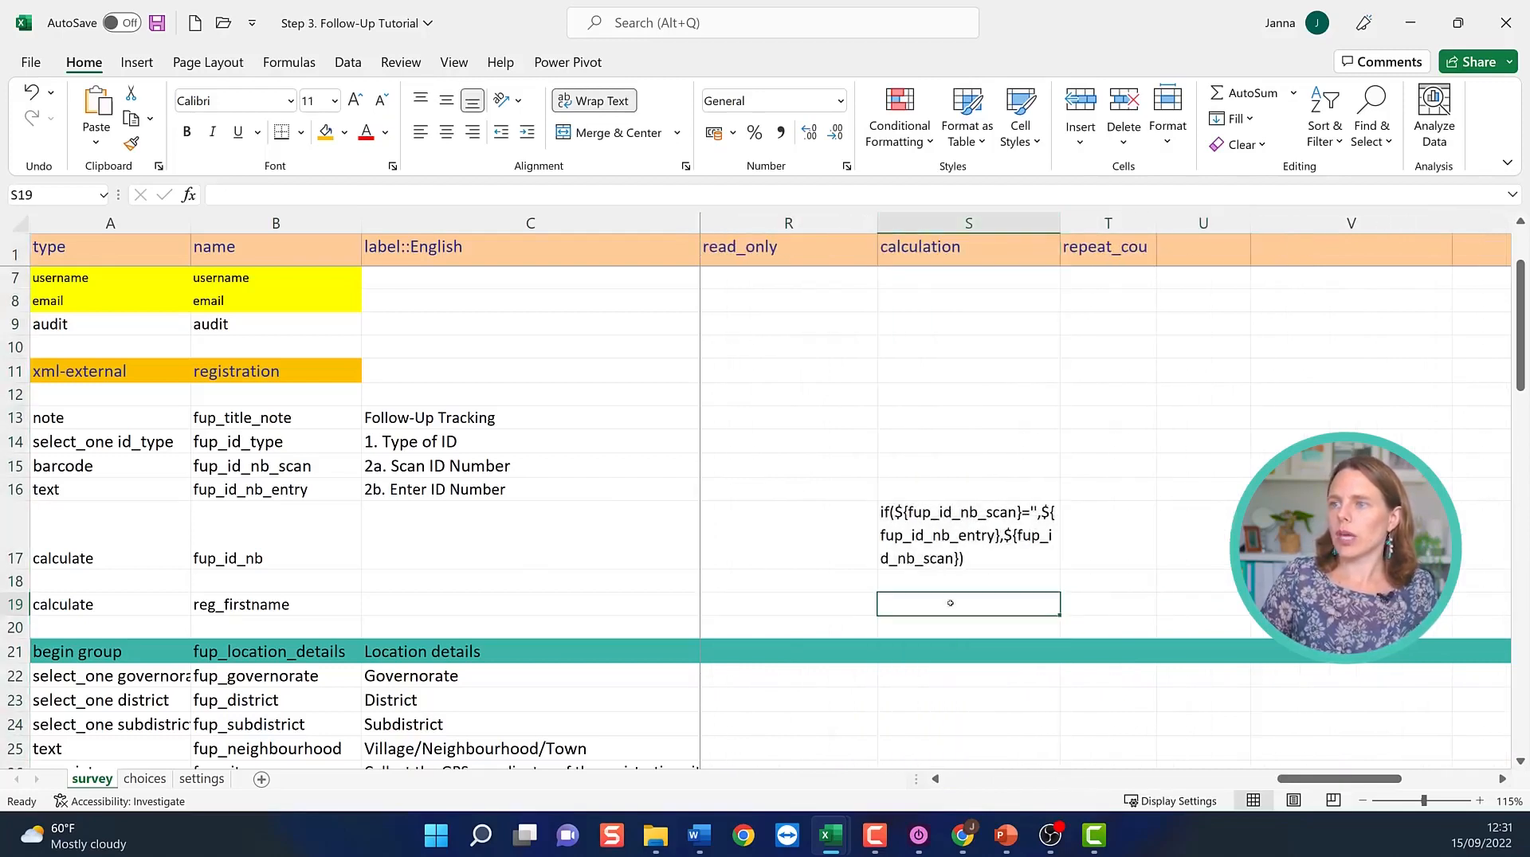
{"action": "key", "text": "alt+Tab"}
{"action": "key", "text": "alt+Tab"}
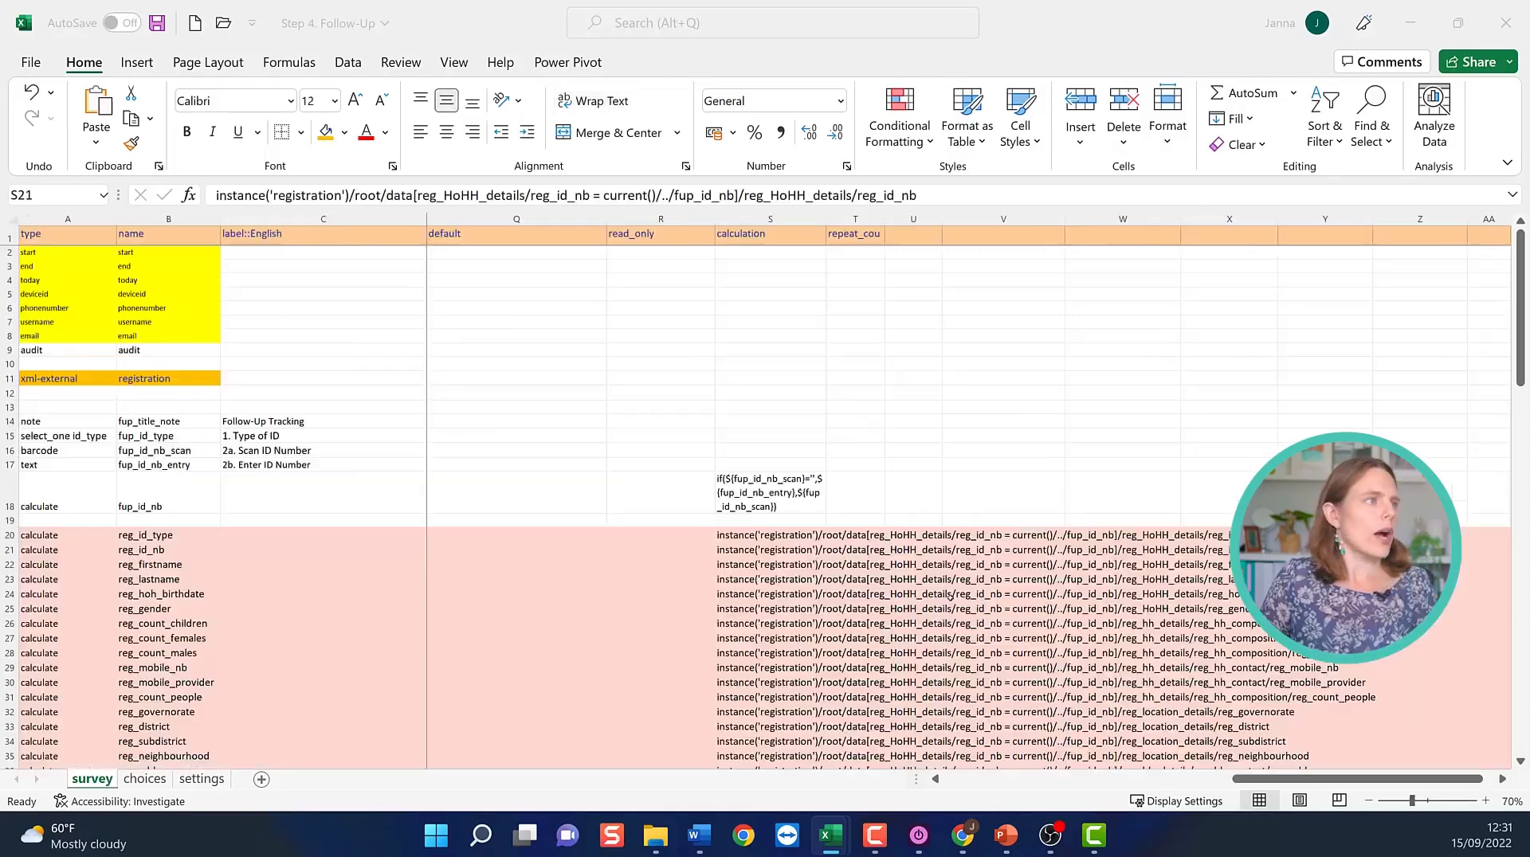
Copy the reg_firstname lookup formula from the Step 4 workbook's S22 into S19.
{"action": "left_click", "coordinate": [794, 535]}
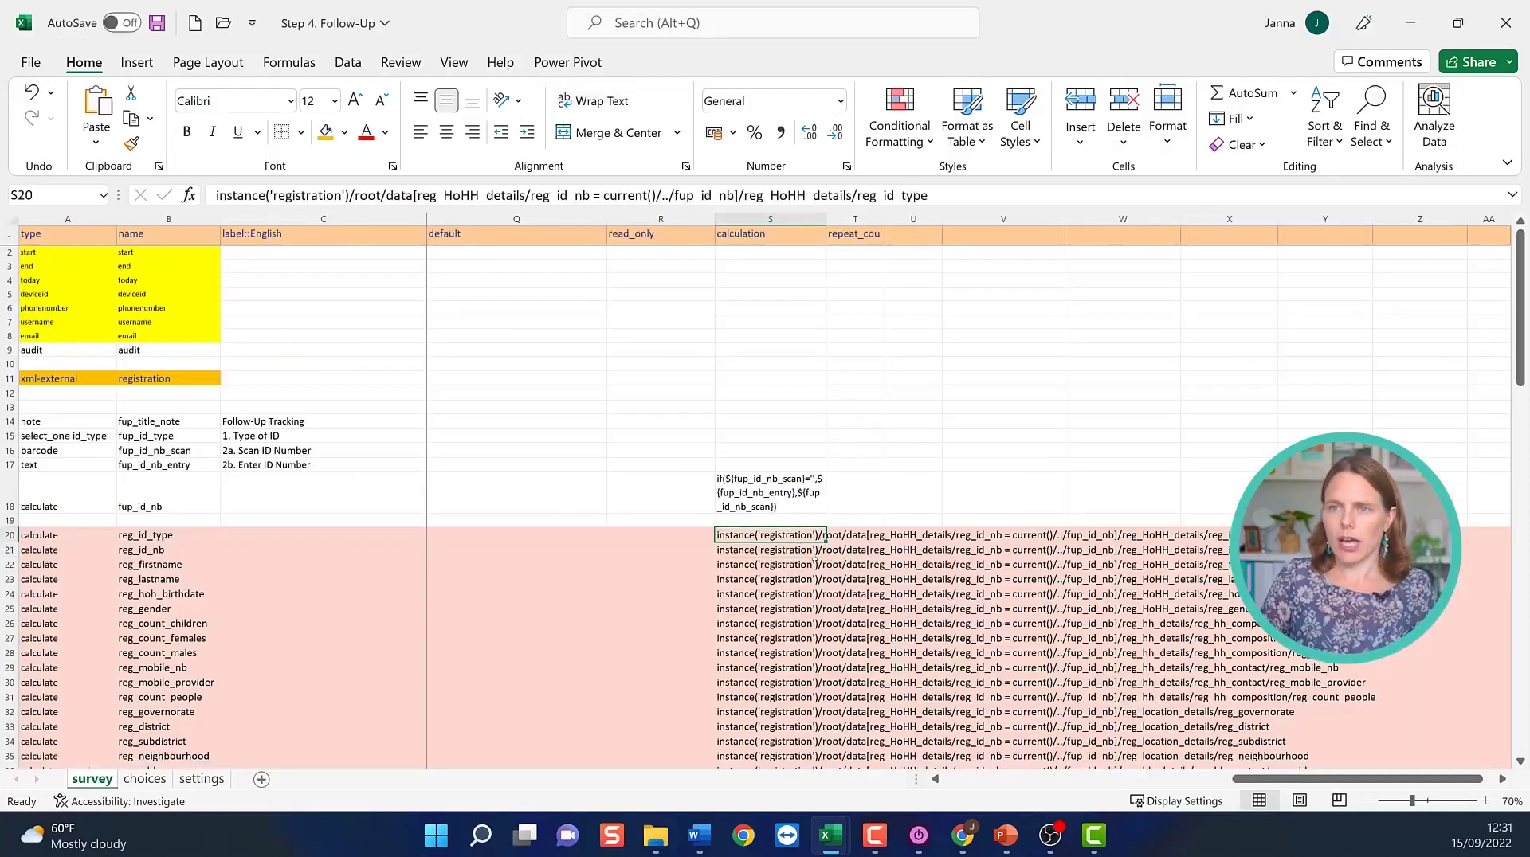
{"action": "left_click", "coordinate": [779, 566]}
{"action": "key", "text": "ctrl+c"}
{"action": "key", "text": "alt+Tab"}
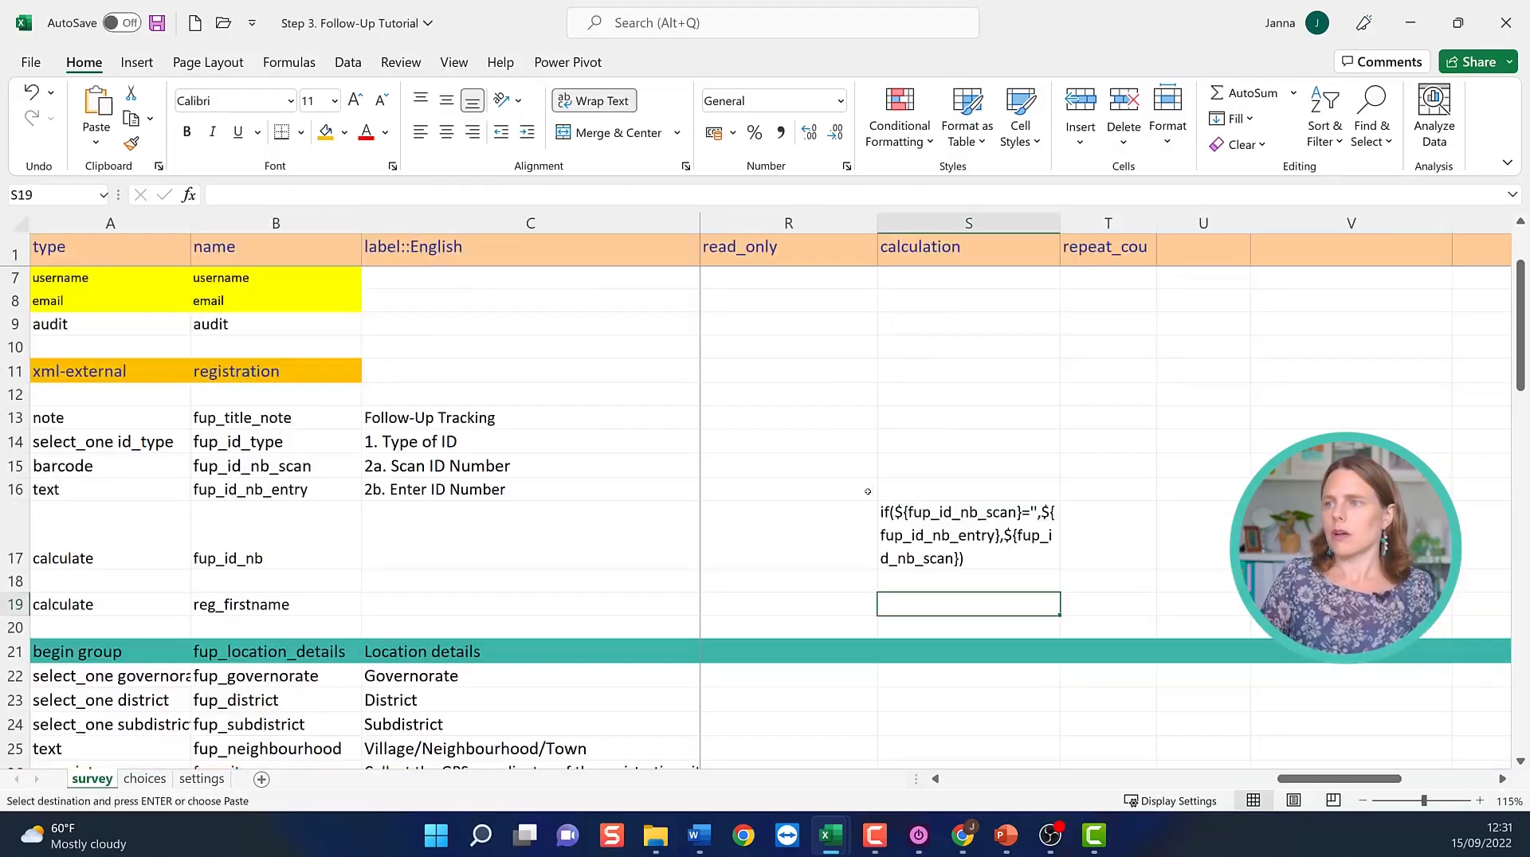
{"action": "key", "text": "ctrl+v"}
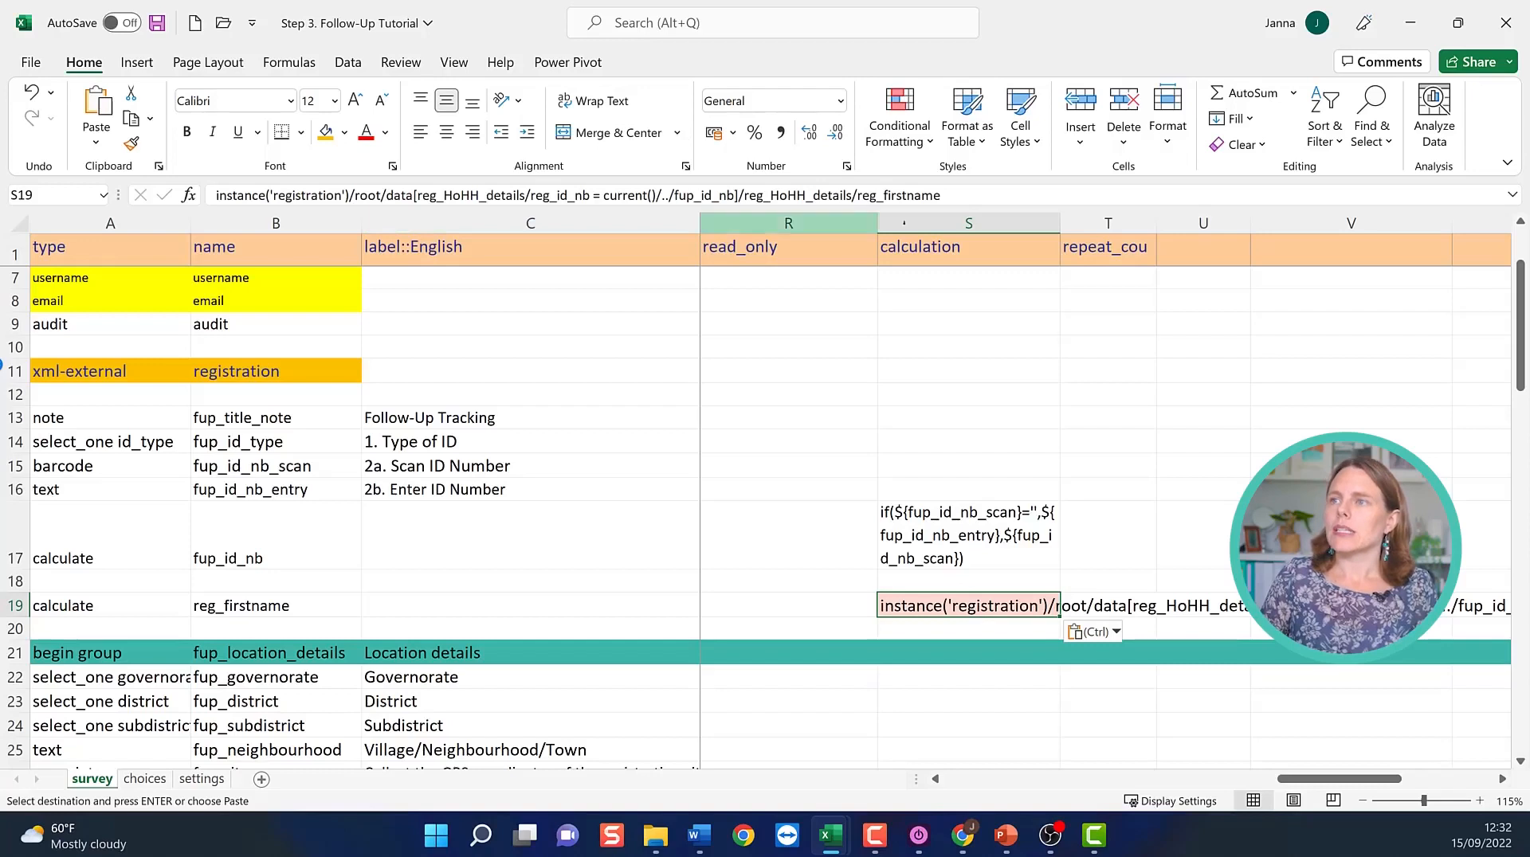
Copy the formula down into S20, then select the path after /root/data in S19.
{"action": "left_click_drag", "start_coordinate": [942, 195], "coordinate": [890, 195]}
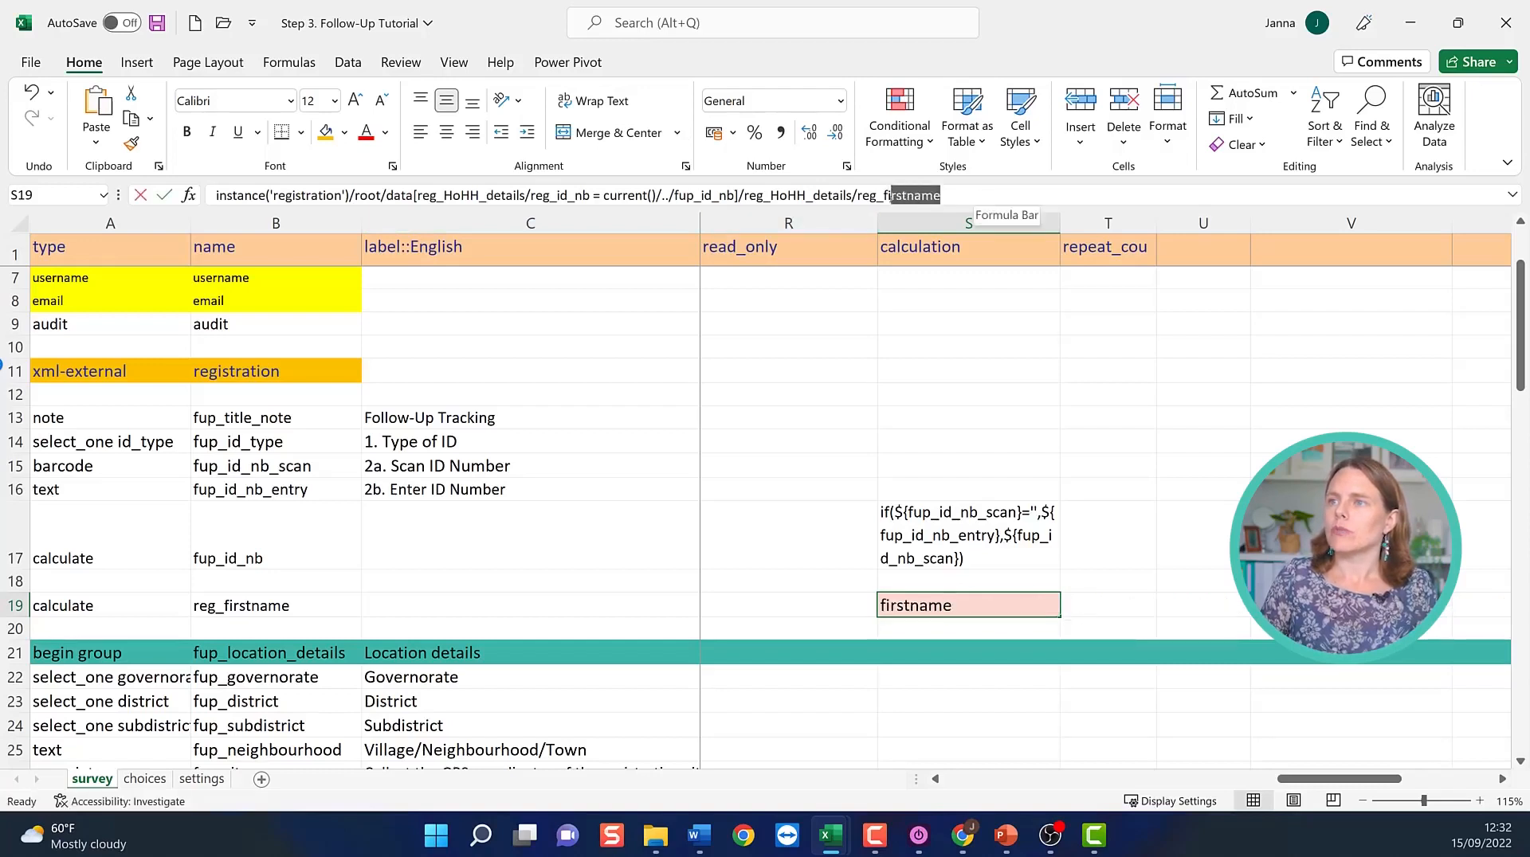
{"action": "left_click", "coordinate": [359, 196]}
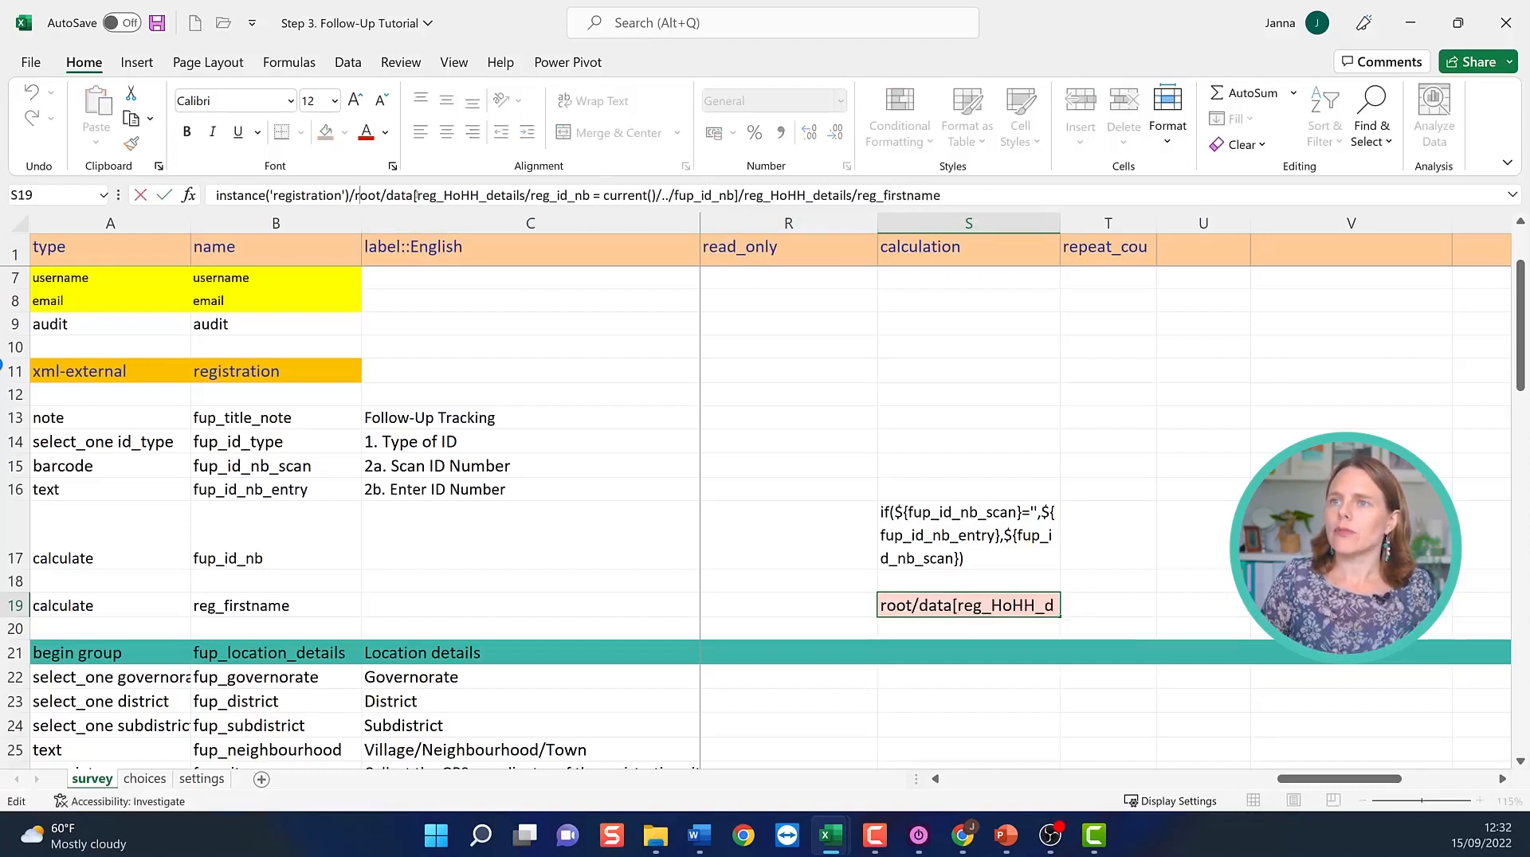
{"action": "left_click_drag", "start_coordinate": [1059, 617], "coordinate": [1060, 632]}
{"action": "left_click", "coordinate": [1023, 603]}
{"action": "left_click", "coordinate": [1023, 629]}
{"action": "left_click", "coordinate": [1020, 606]}
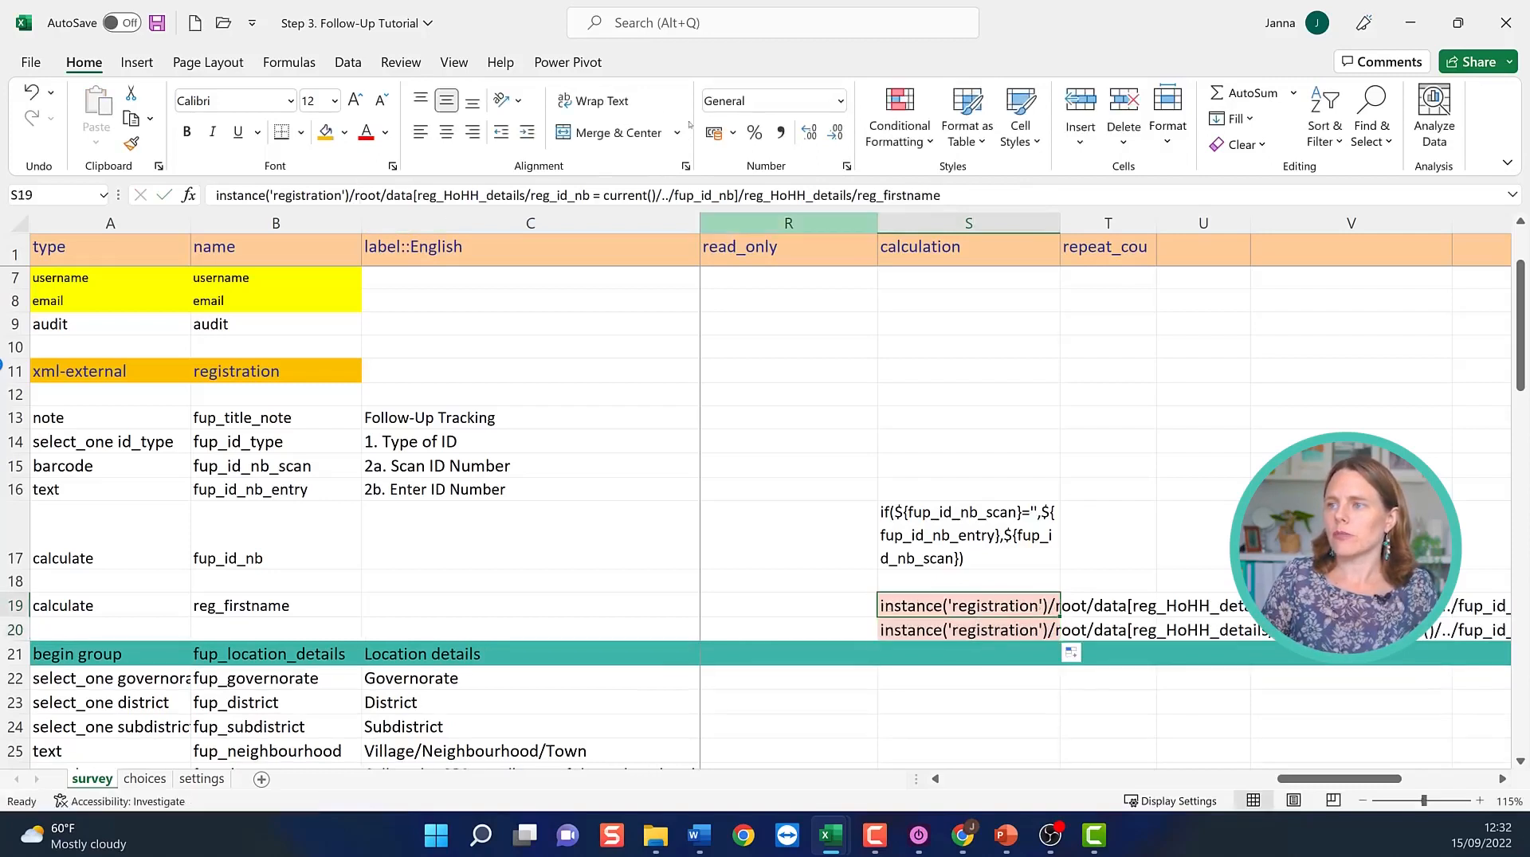
{"action": "left_click_drag", "start_coordinate": [943, 195], "coordinate": [414, 195]}
Cut S19's formula back to instance('registration')/root/data and check it against the registration xml-external name.
{"action": "key", "text": "BackSpace"}
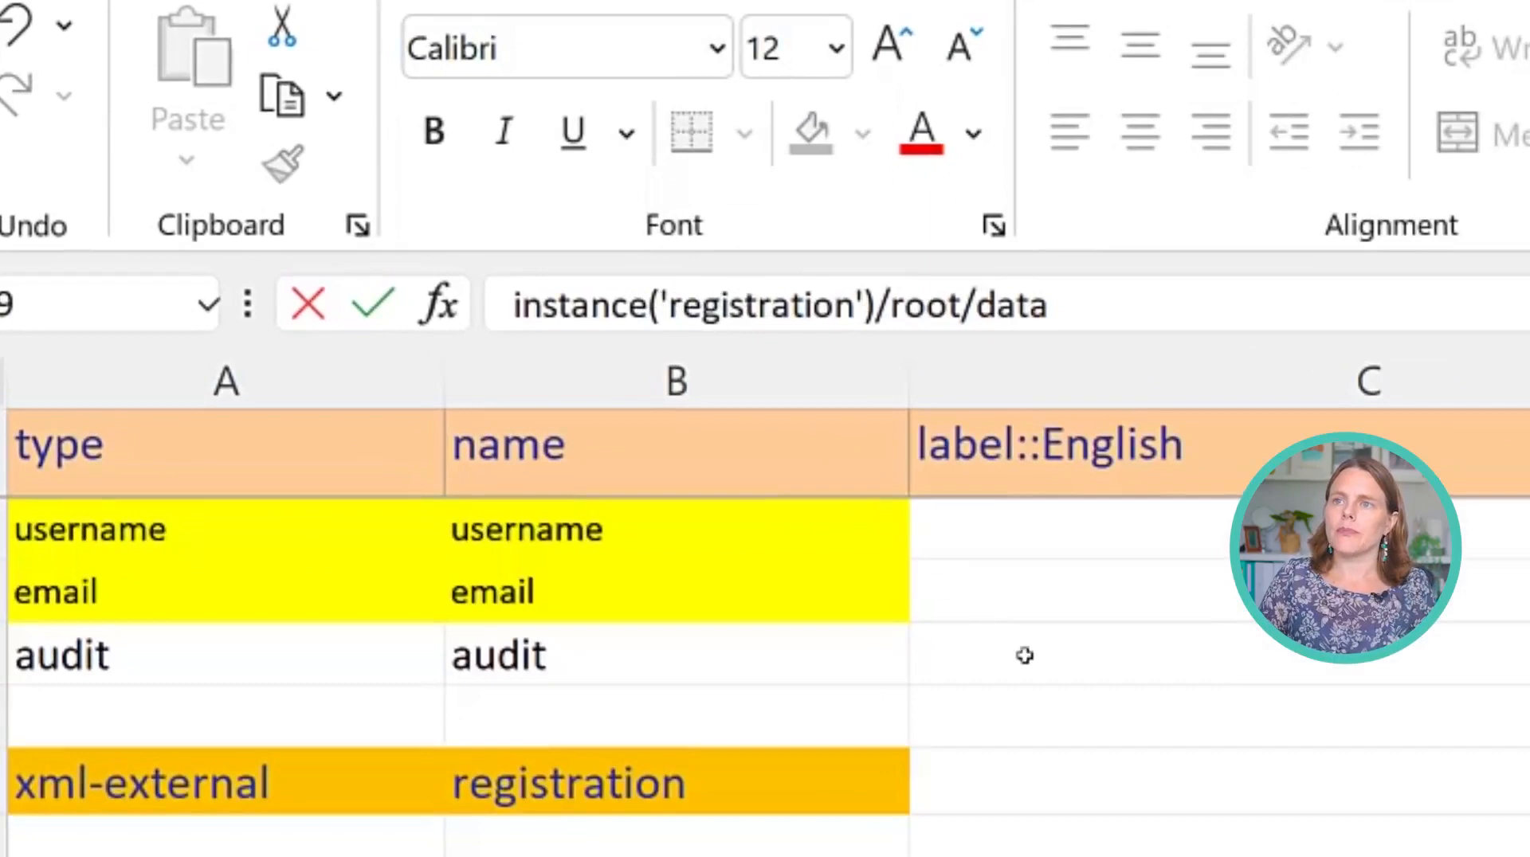
{"action": "left_click", "coordinate": [673, 785]}
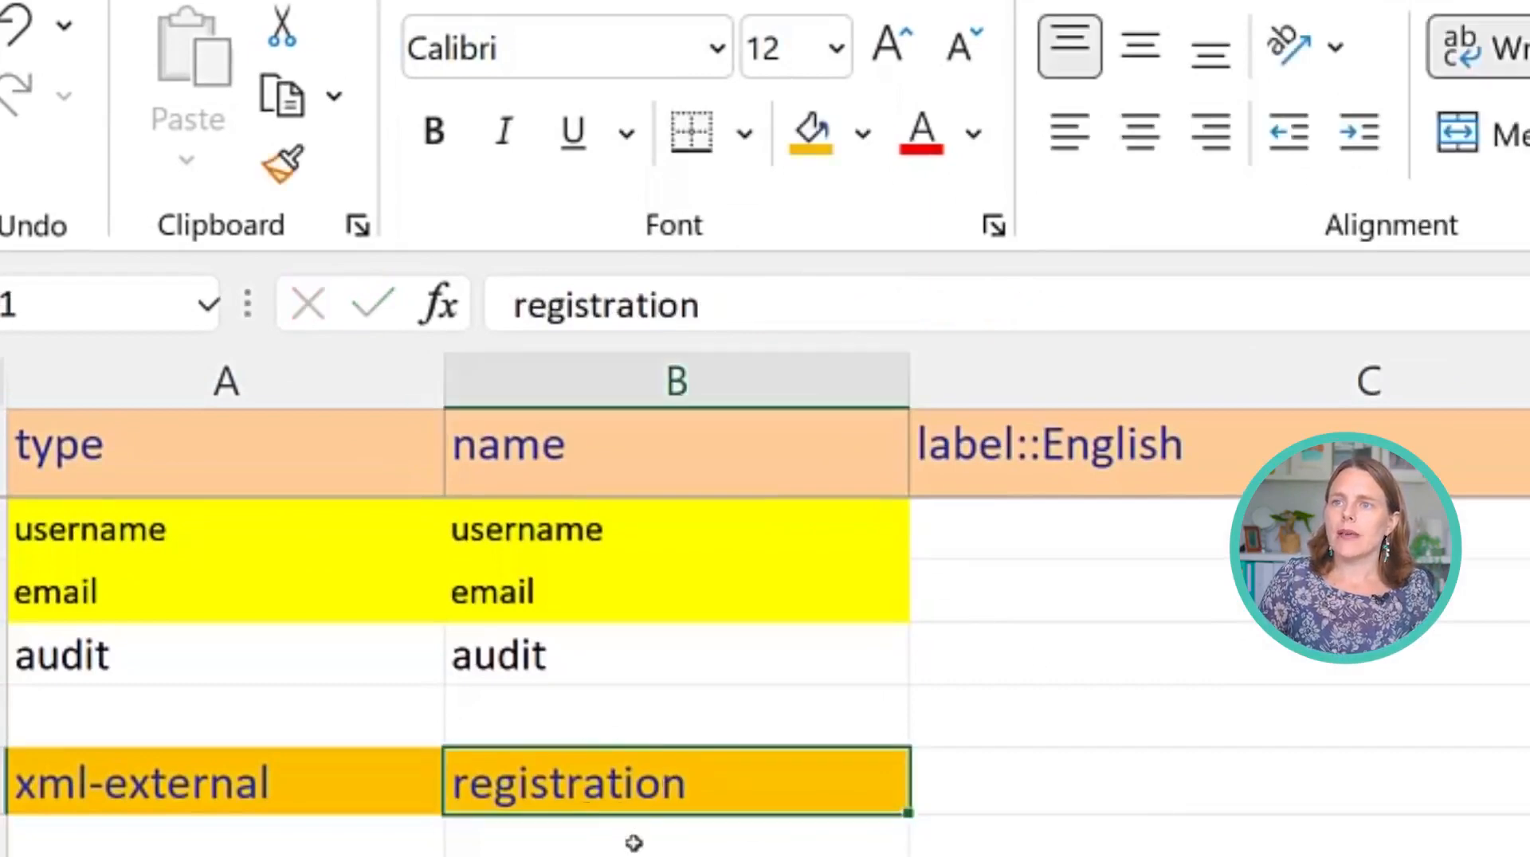
{"action": "left_click", "coordinate": [1514, 853]}
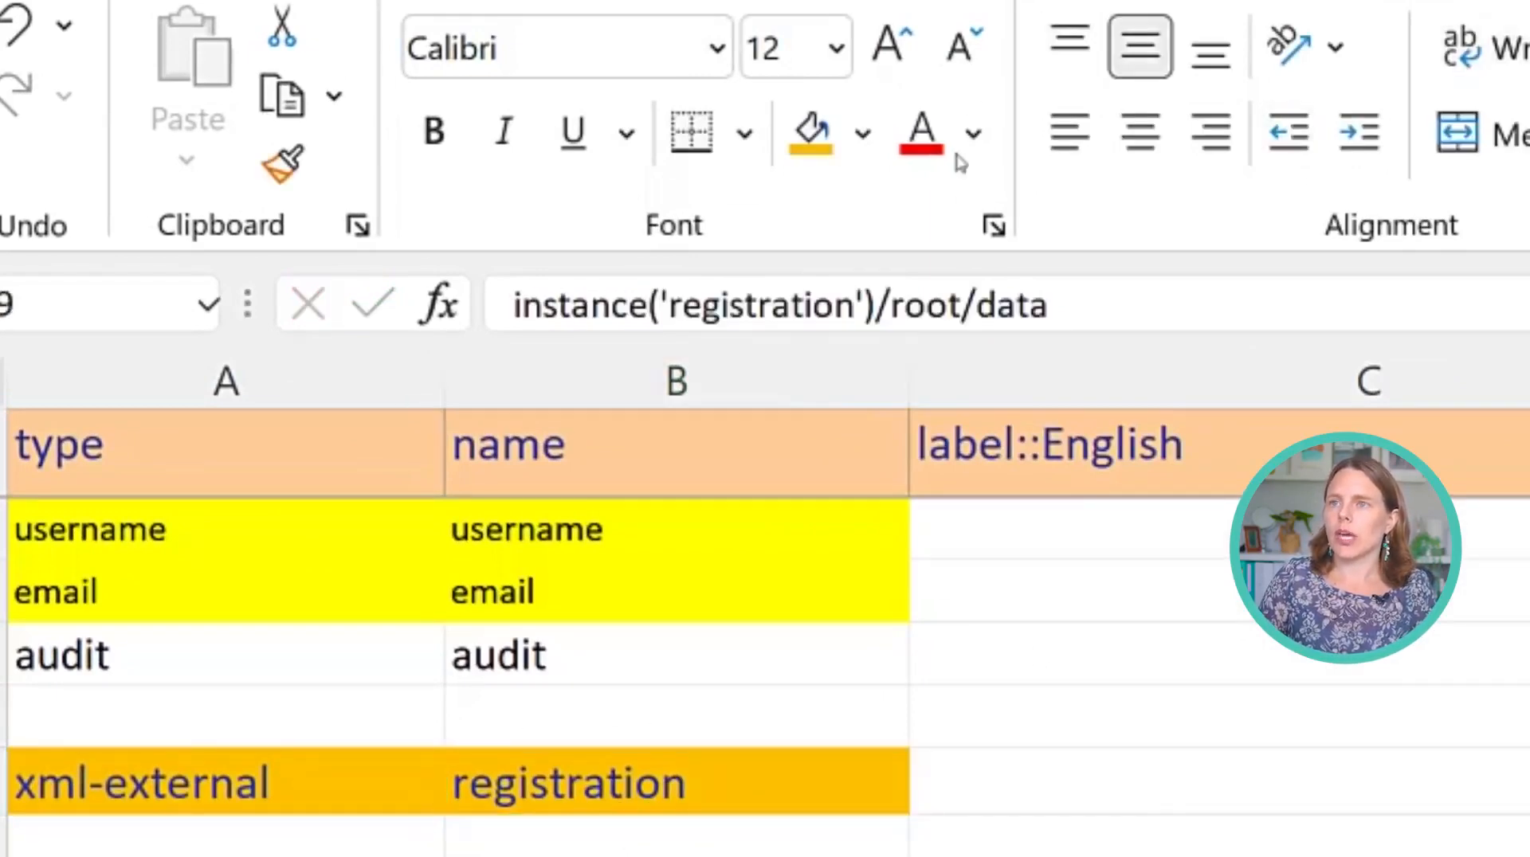
{"action": "left_click_drag", "start_coordinate": [856, 306], "coordinate": [671, 307]}
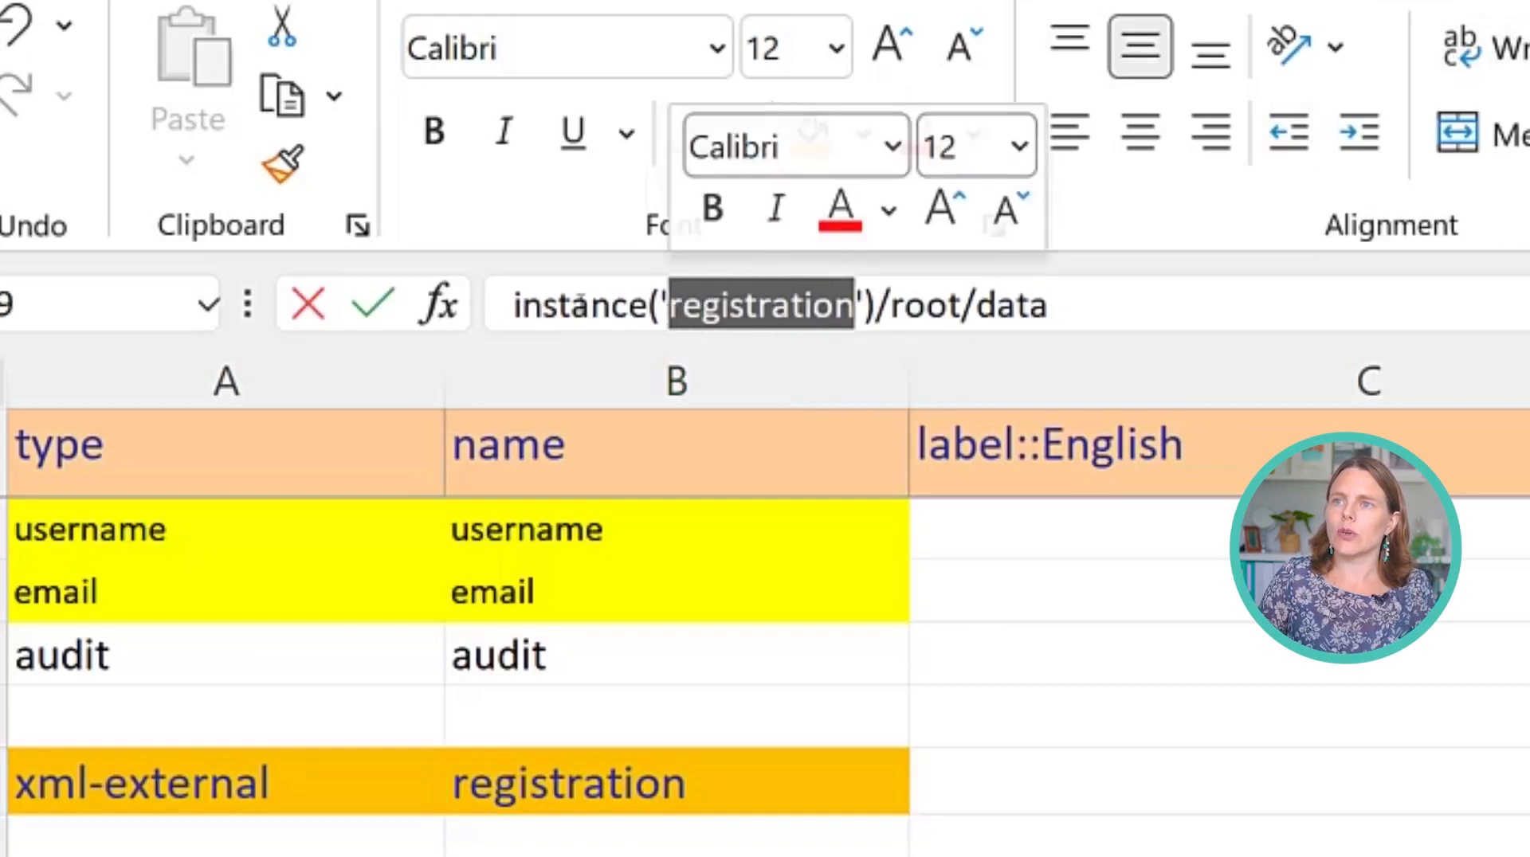
{"action": "left_click", "coordinate": [877, 307]}
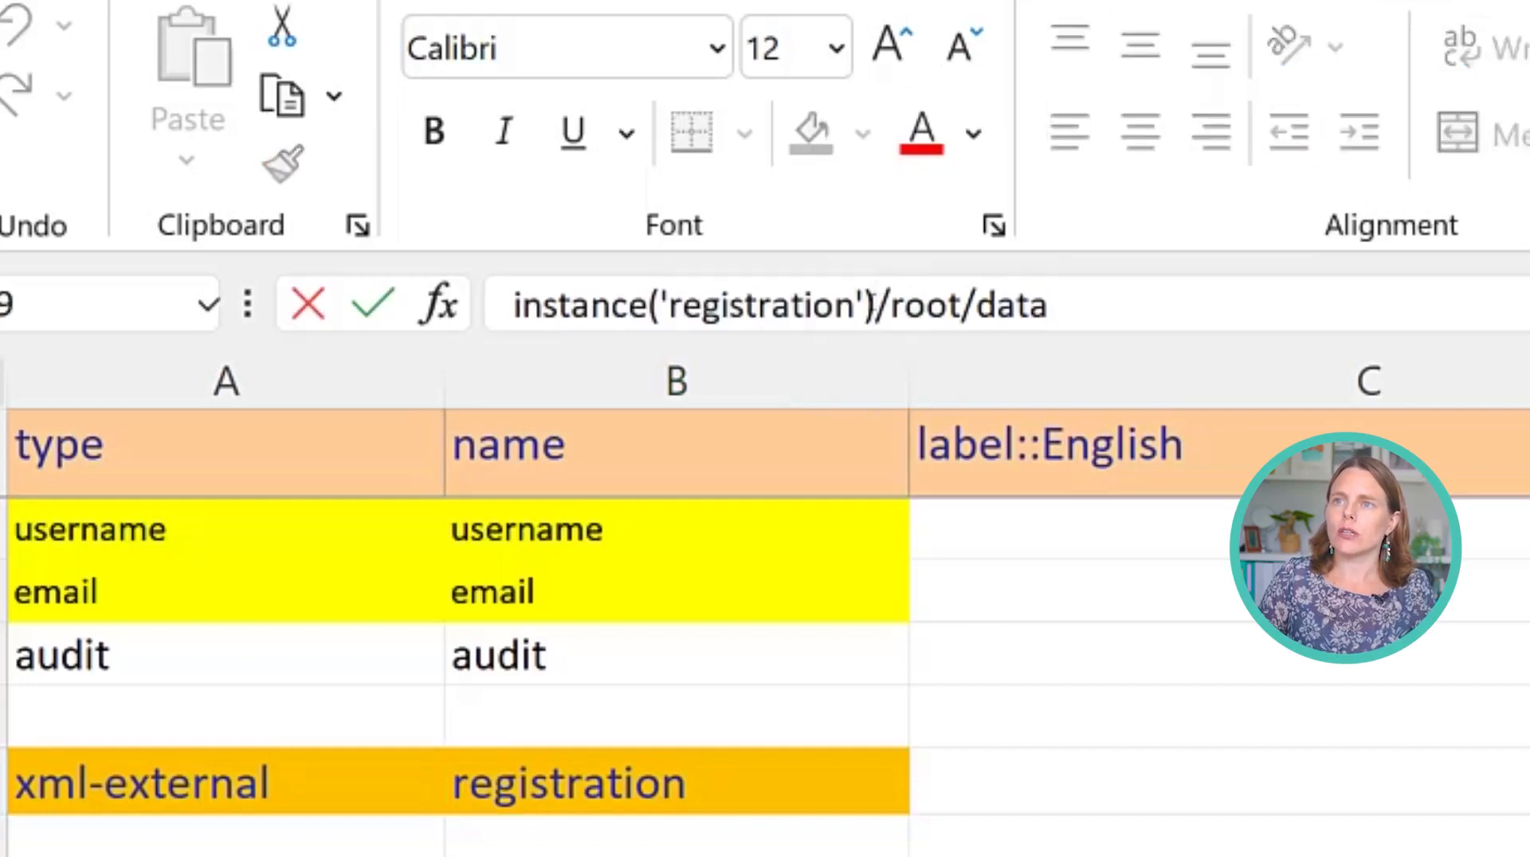
{"action": "left_click_drag", "start_coordinate": [896, 305], "coordinate": [1082, 317]}
{"action": "left_click", "coordinate": [1288, 294]}
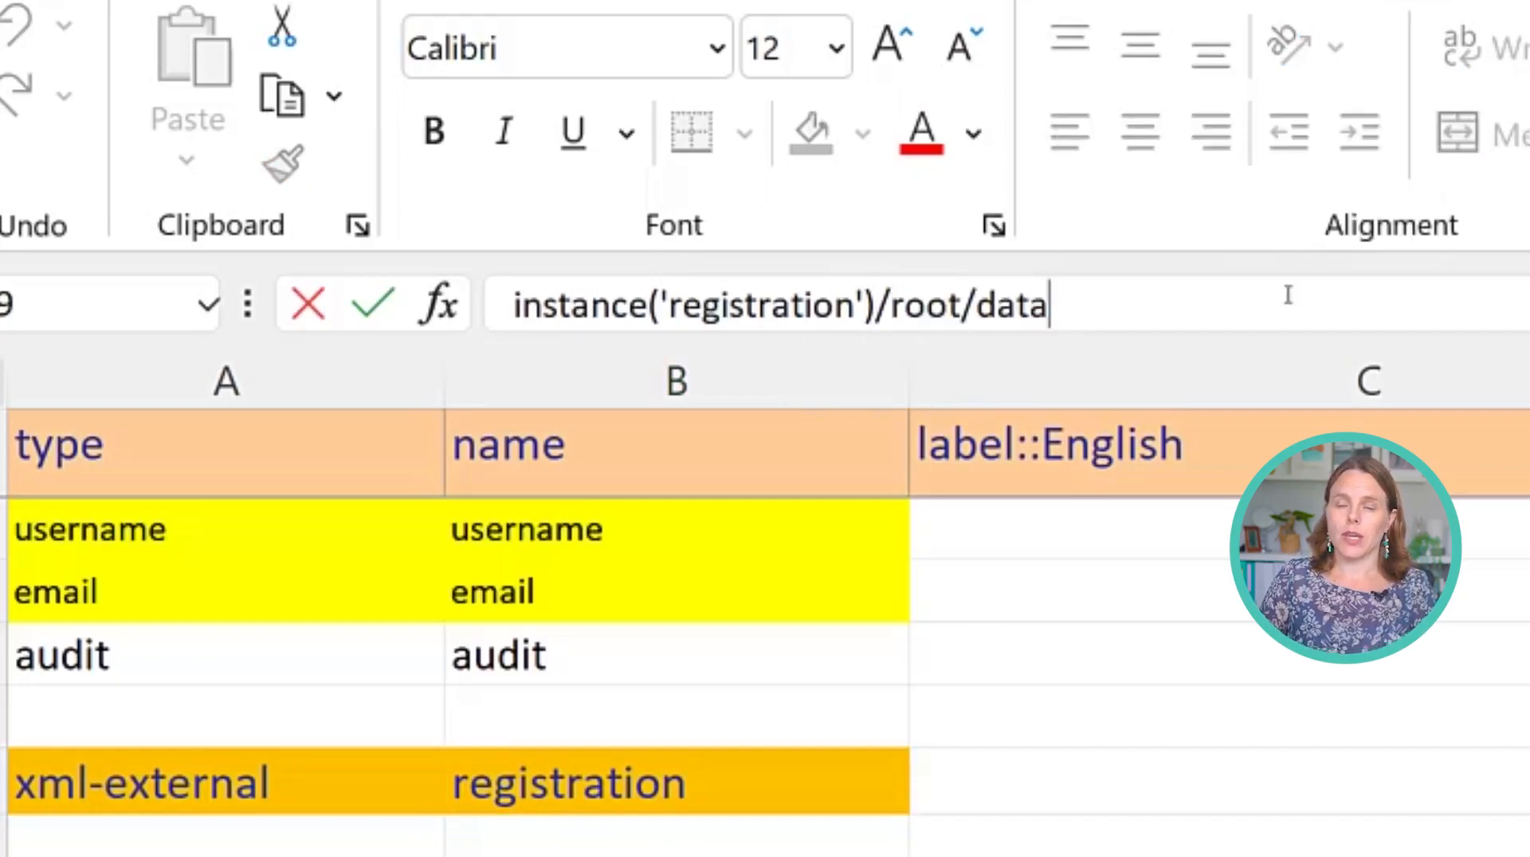
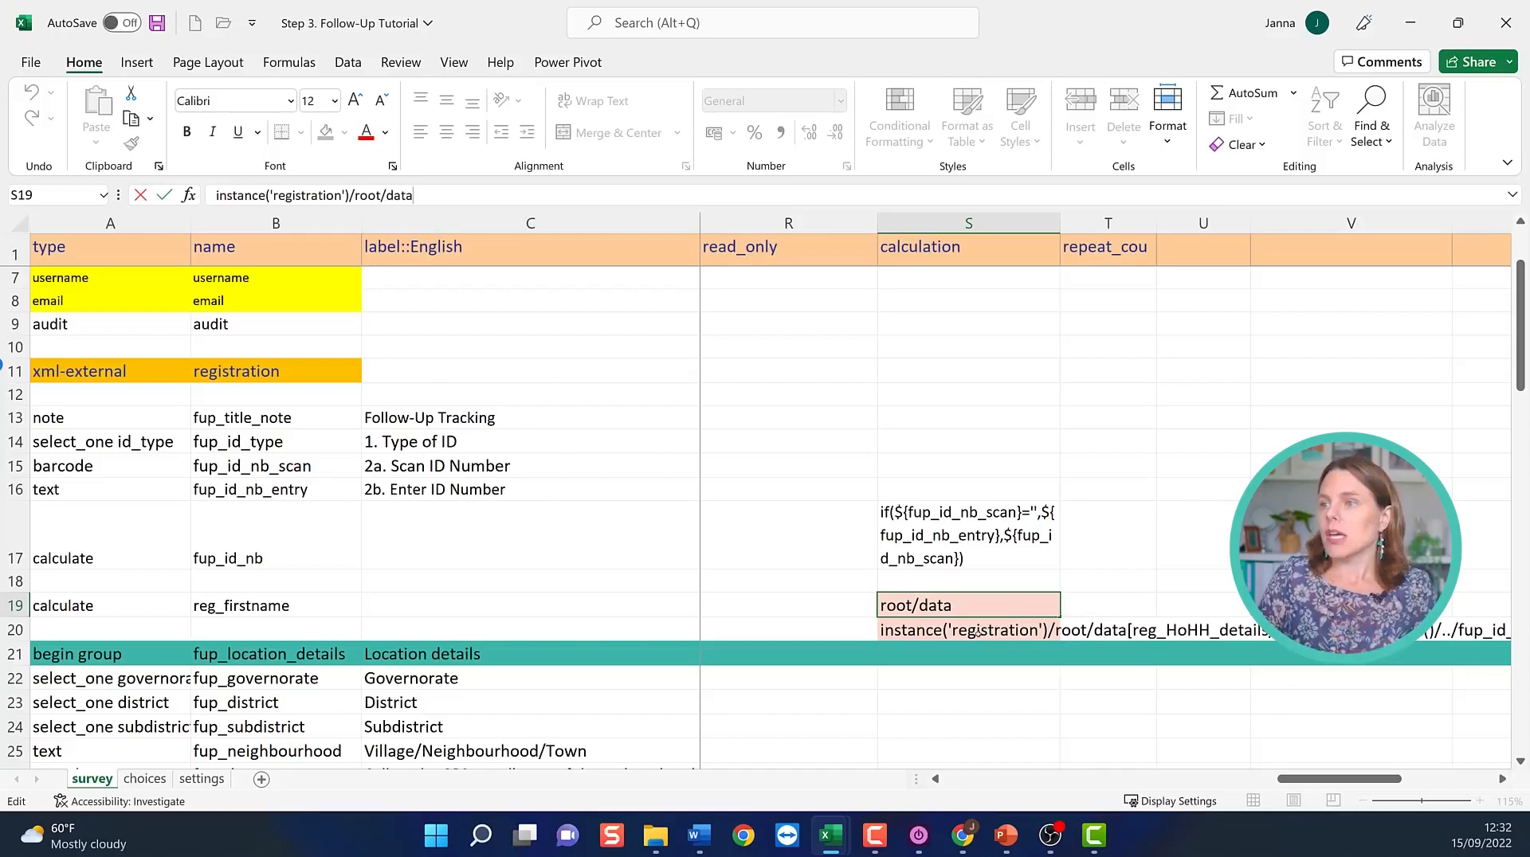
Confirm S19's partial formula and copy the registration ID-number path from B4 of the linked-data summary sheet.
{"action": "key", "text": "Return"}
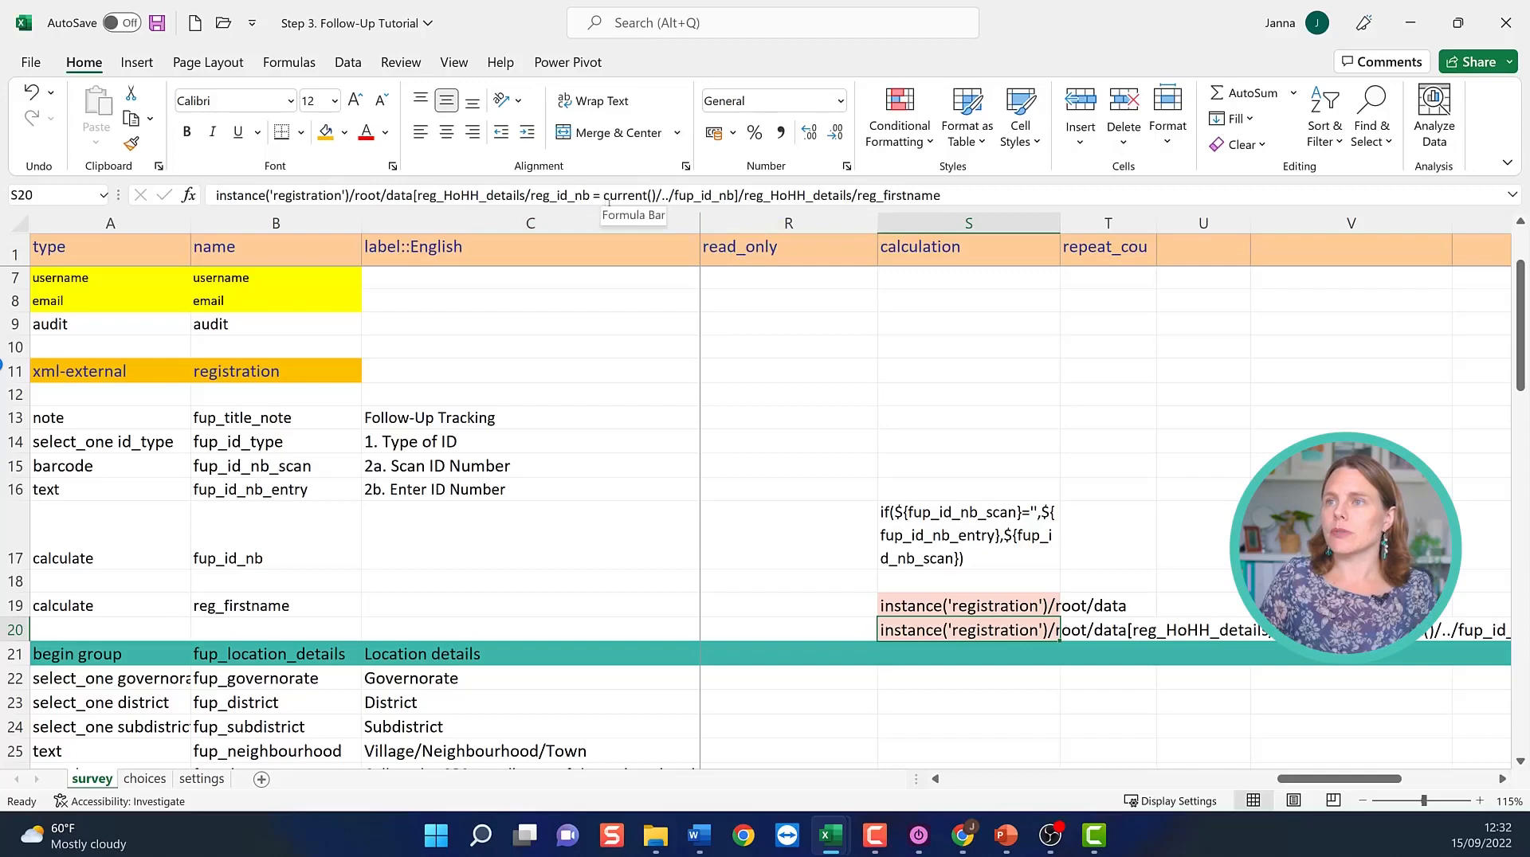
{"action": "key", "text": "alt+Tab"}
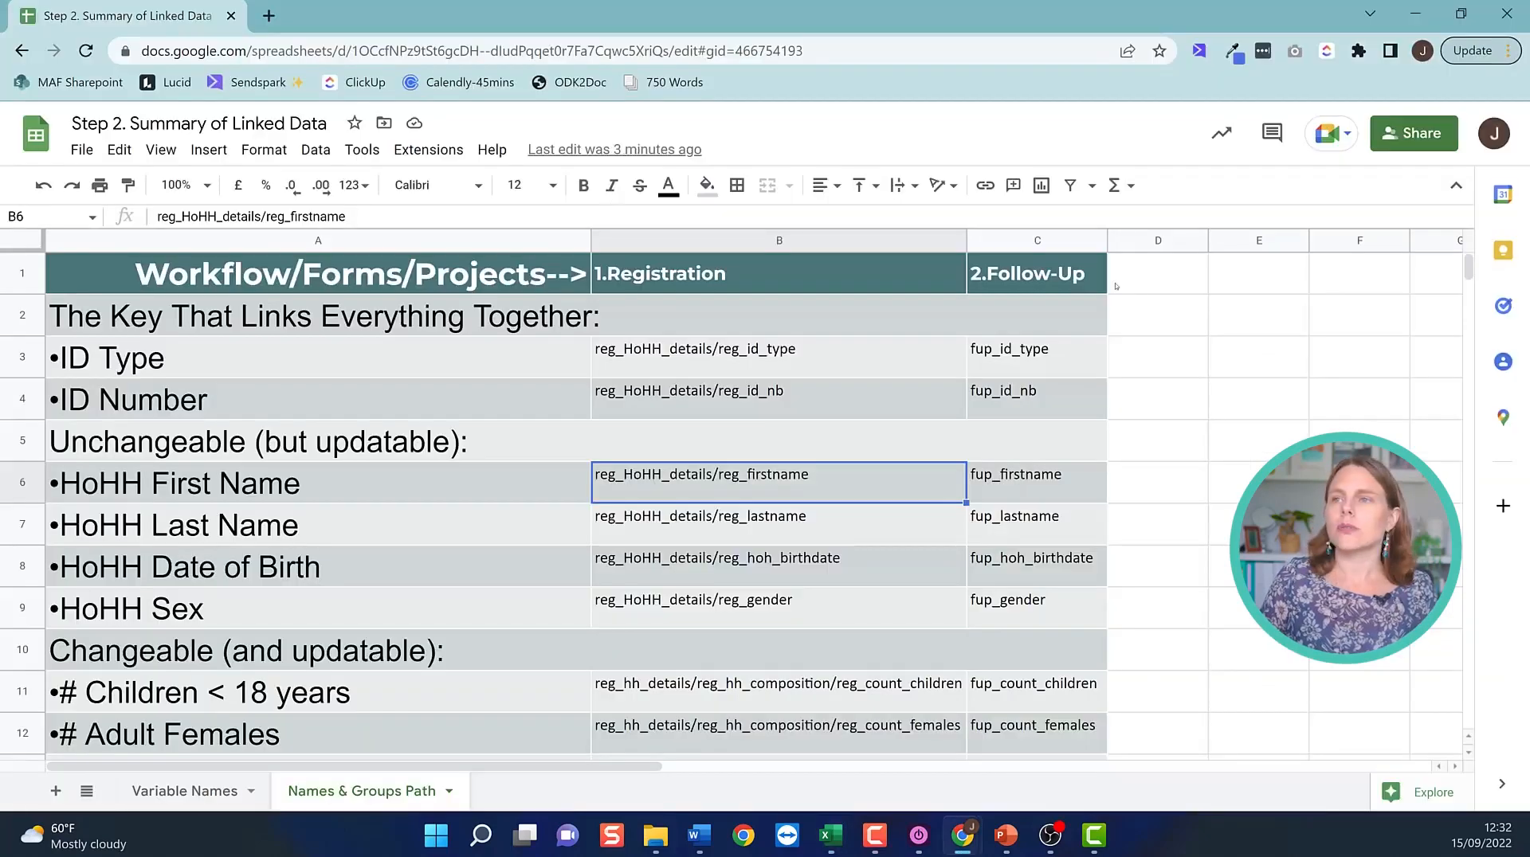
{"action": "left_click", "coordinate": [731, 396]}
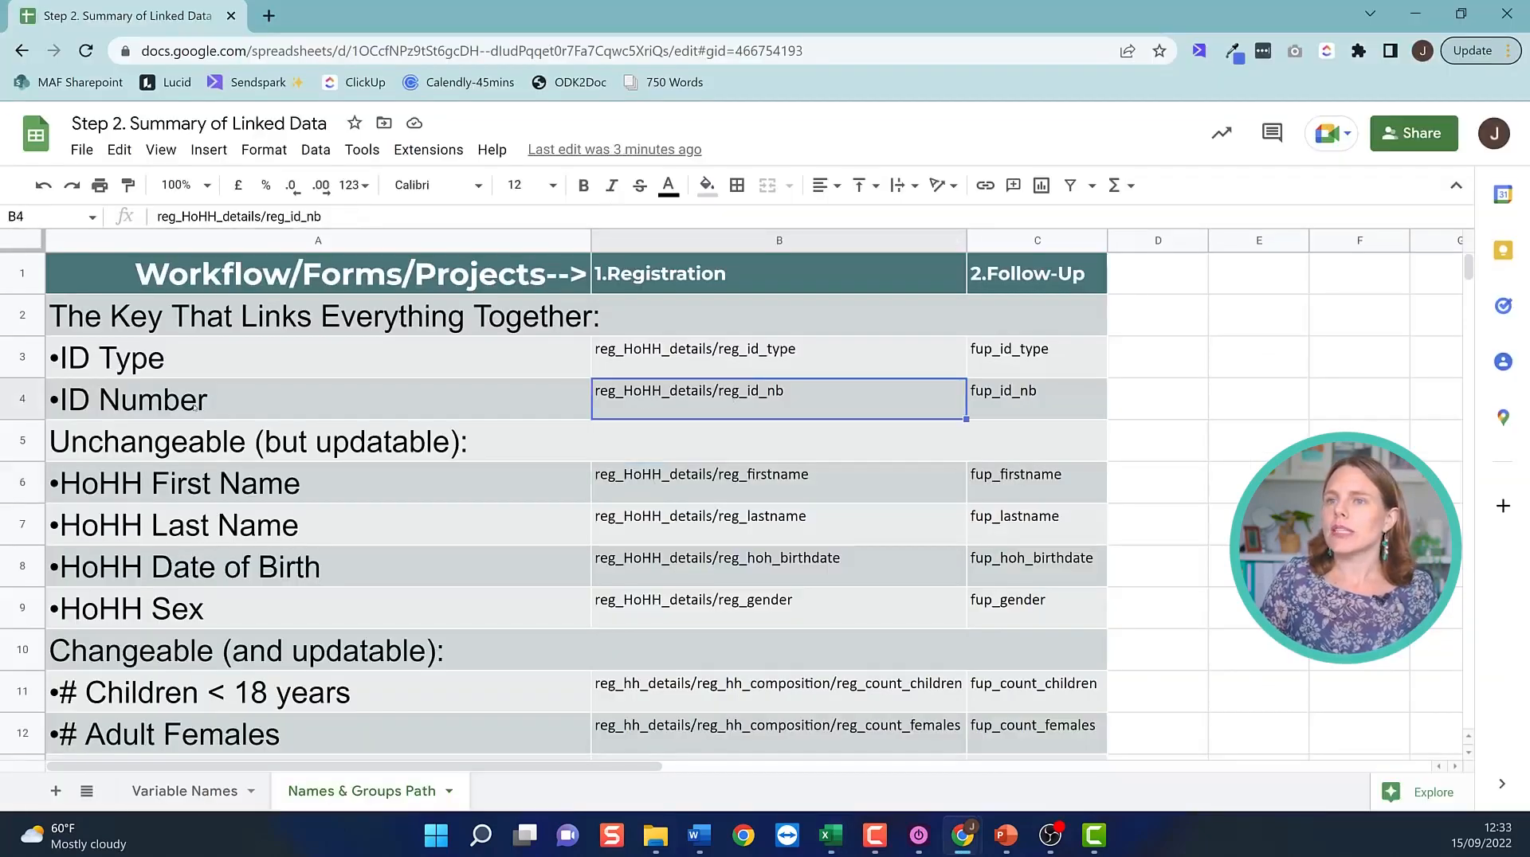
{"action": "left_click_drag", "start_coordinate": [326, 223], "coordinate": [145, 241]}
{"action": "key", "text": "ctrl+c"}
Paste the ID-matching filter after root/data in S19's reg_firstname formula.
{"action": "key", "text": "alt+Tab"}
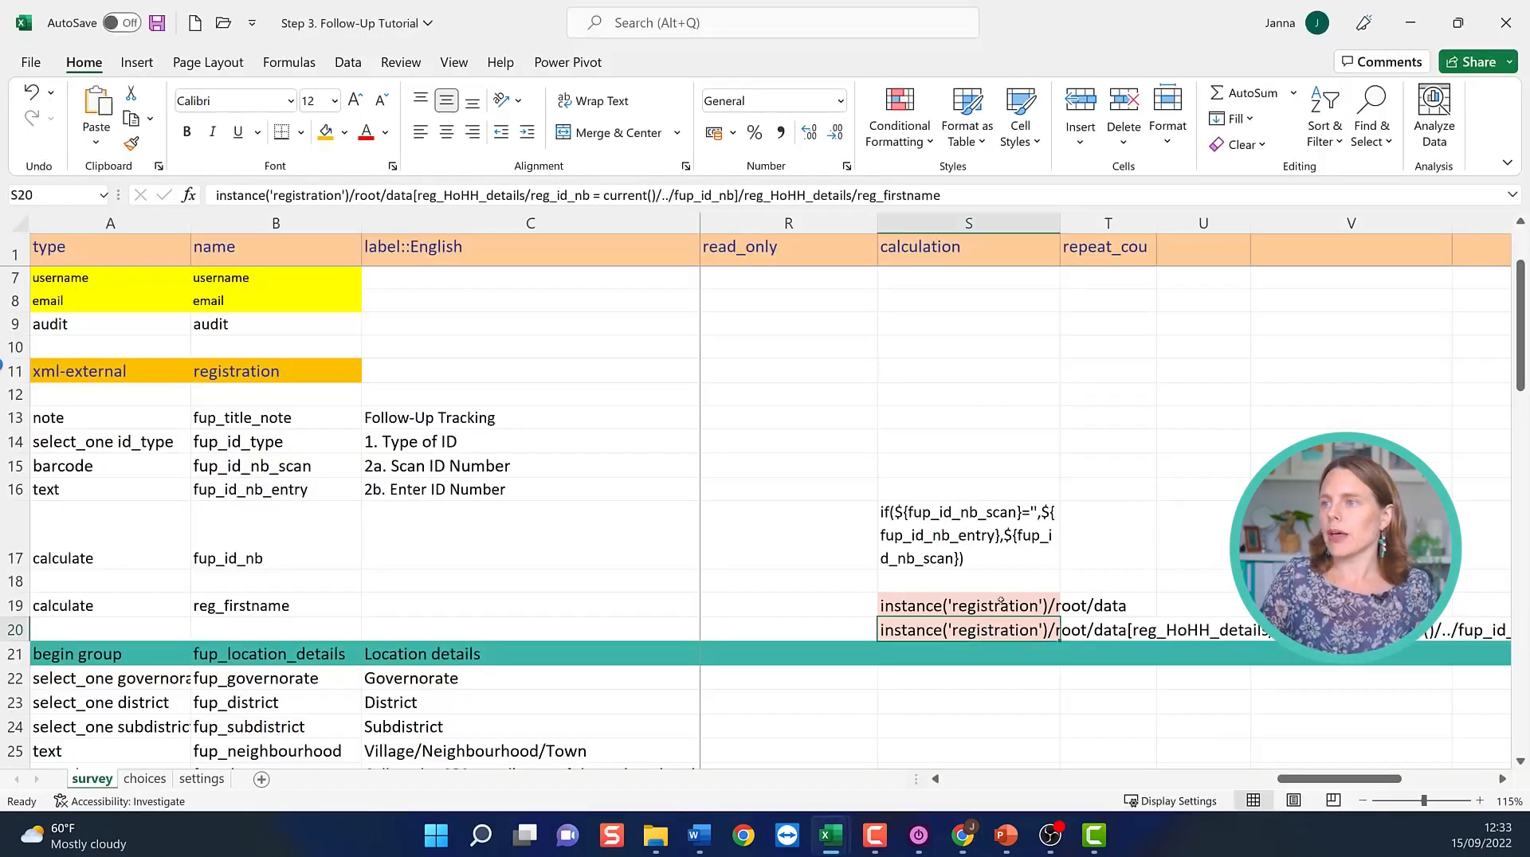
{"action": "left_click", "coordinate": [1000, 603]}
{"action": "left_click", "coordinate": [439, 196]}
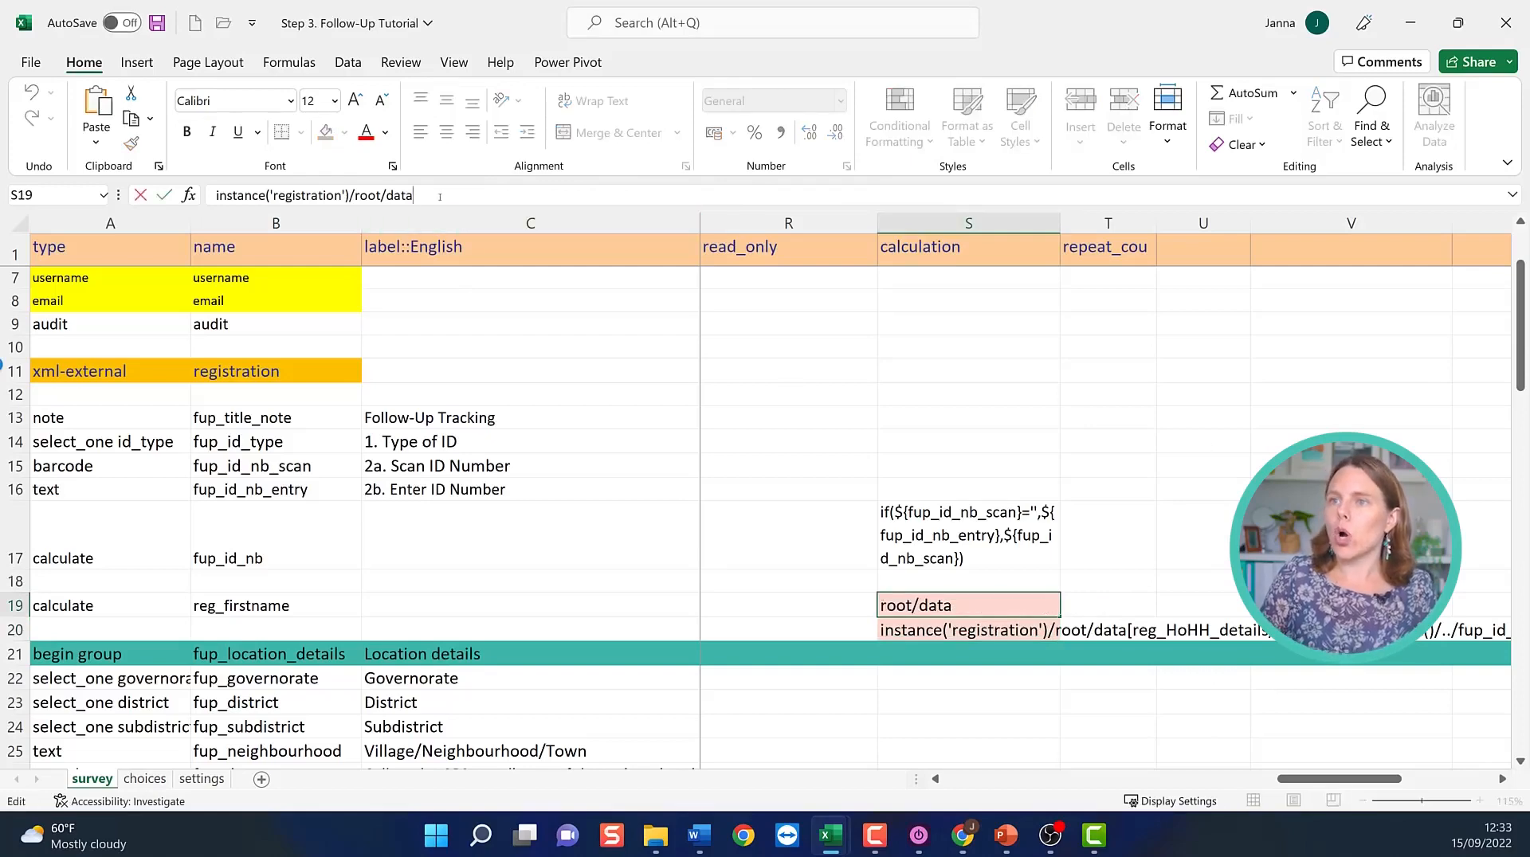
{"action": "key", "text": "ctrl+v"}
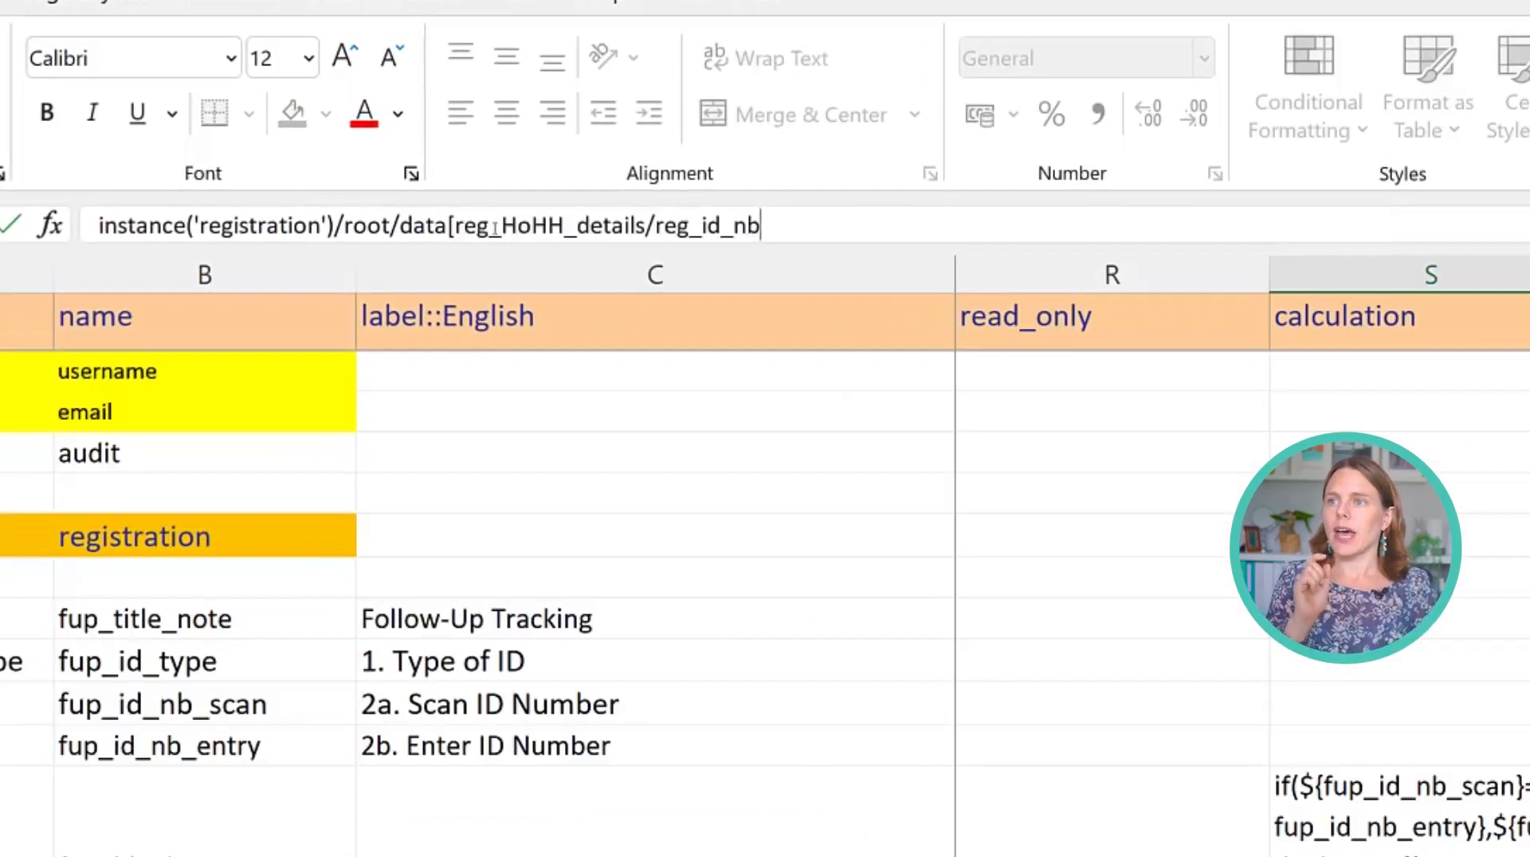
Trim S19's filter to [reg_HoHH_details/reg_id_nb =current()/../fup_id_nb].
{"action": "left_click_drag", "start_coordinate": [760, 227], "coordinate": [456, 248]}
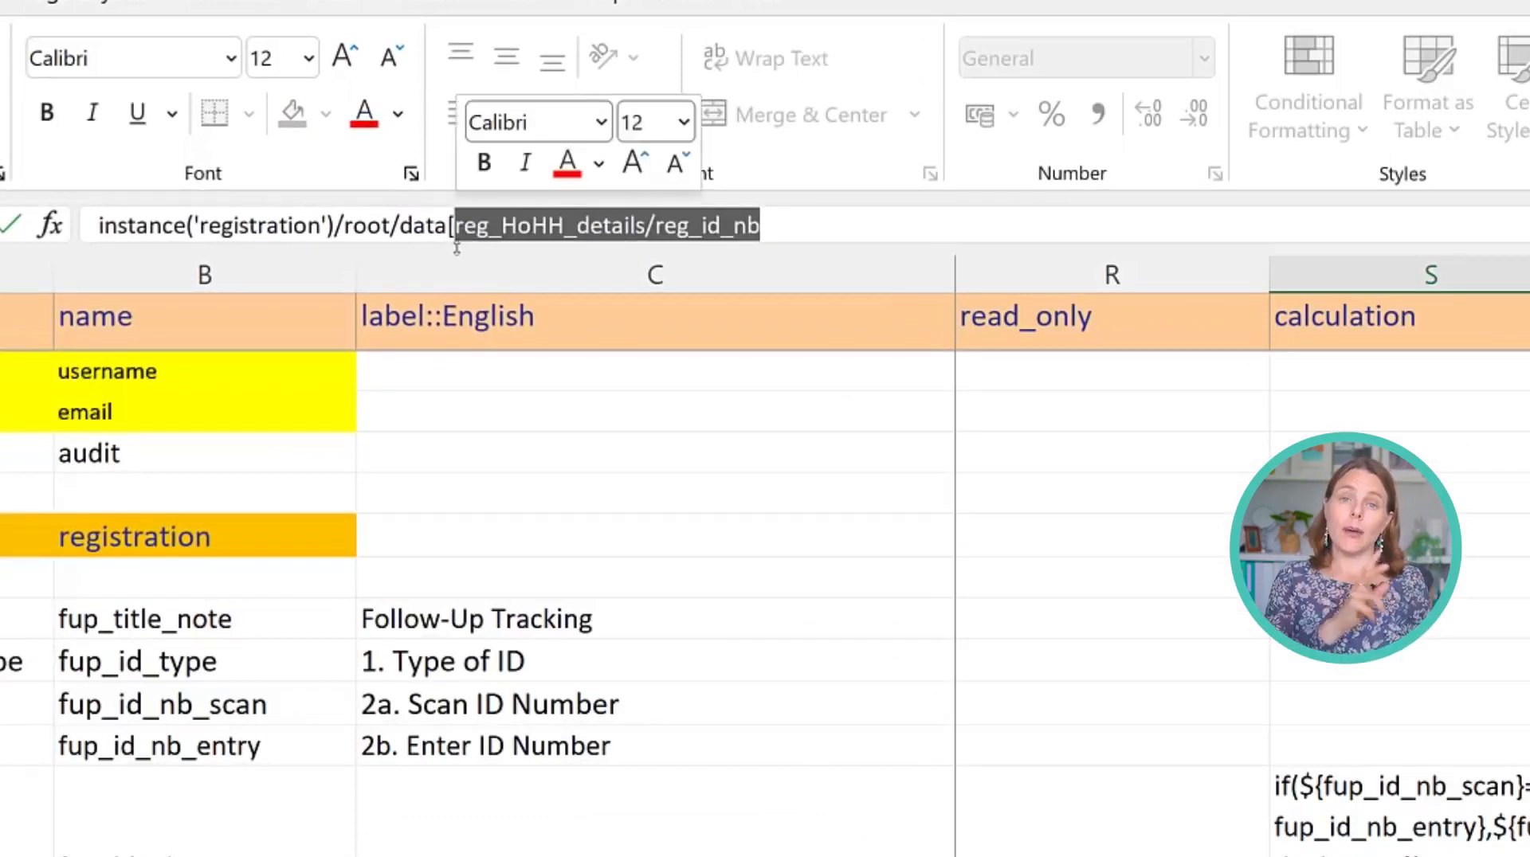
{"action": "left_click", "coordinate": [841, 220]}
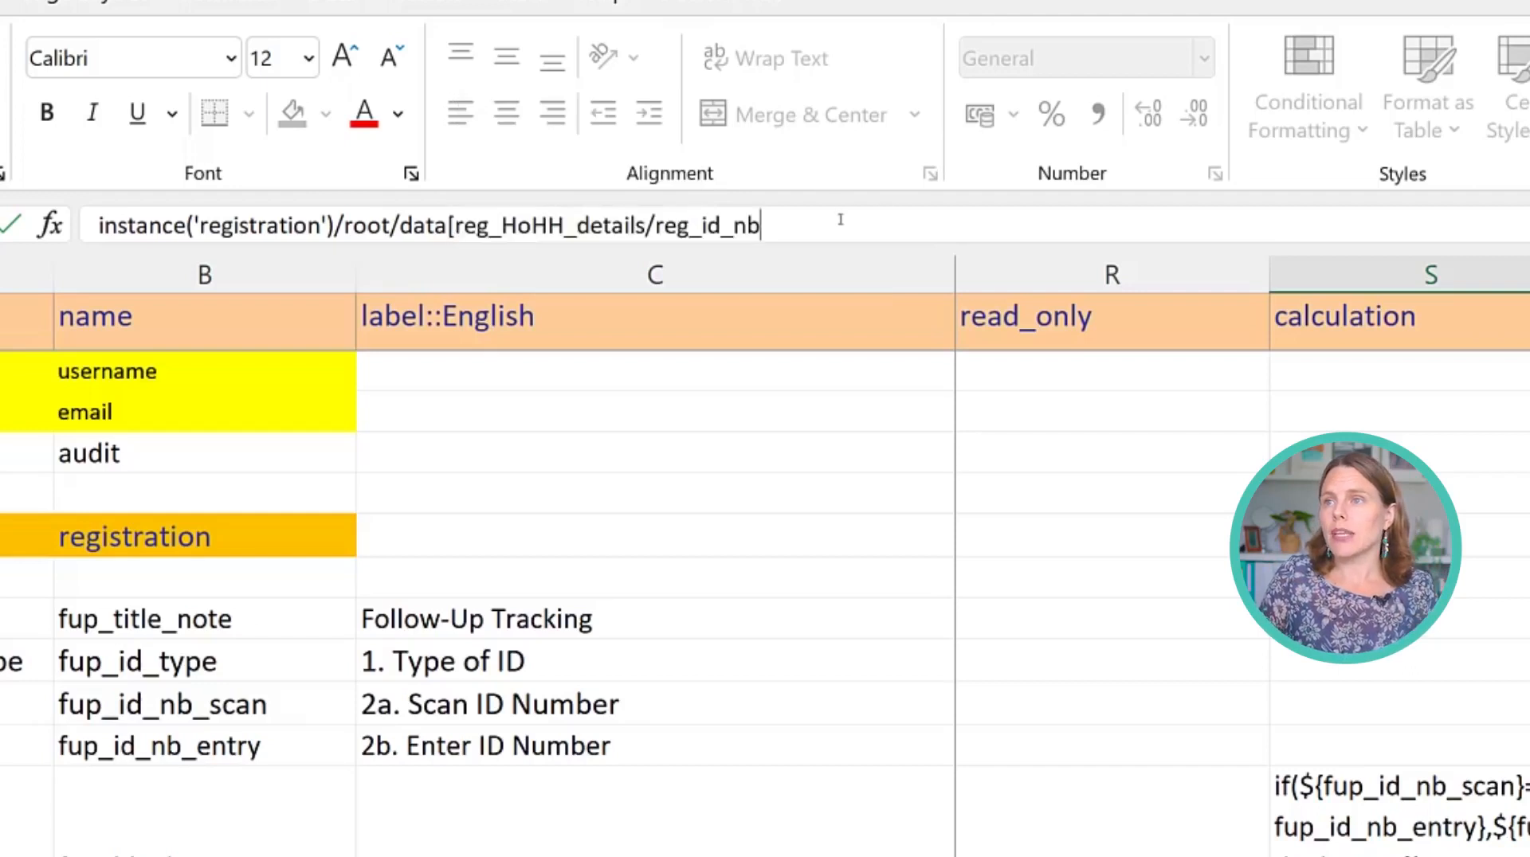
{"action": "key", "text": "ctrl+v"}
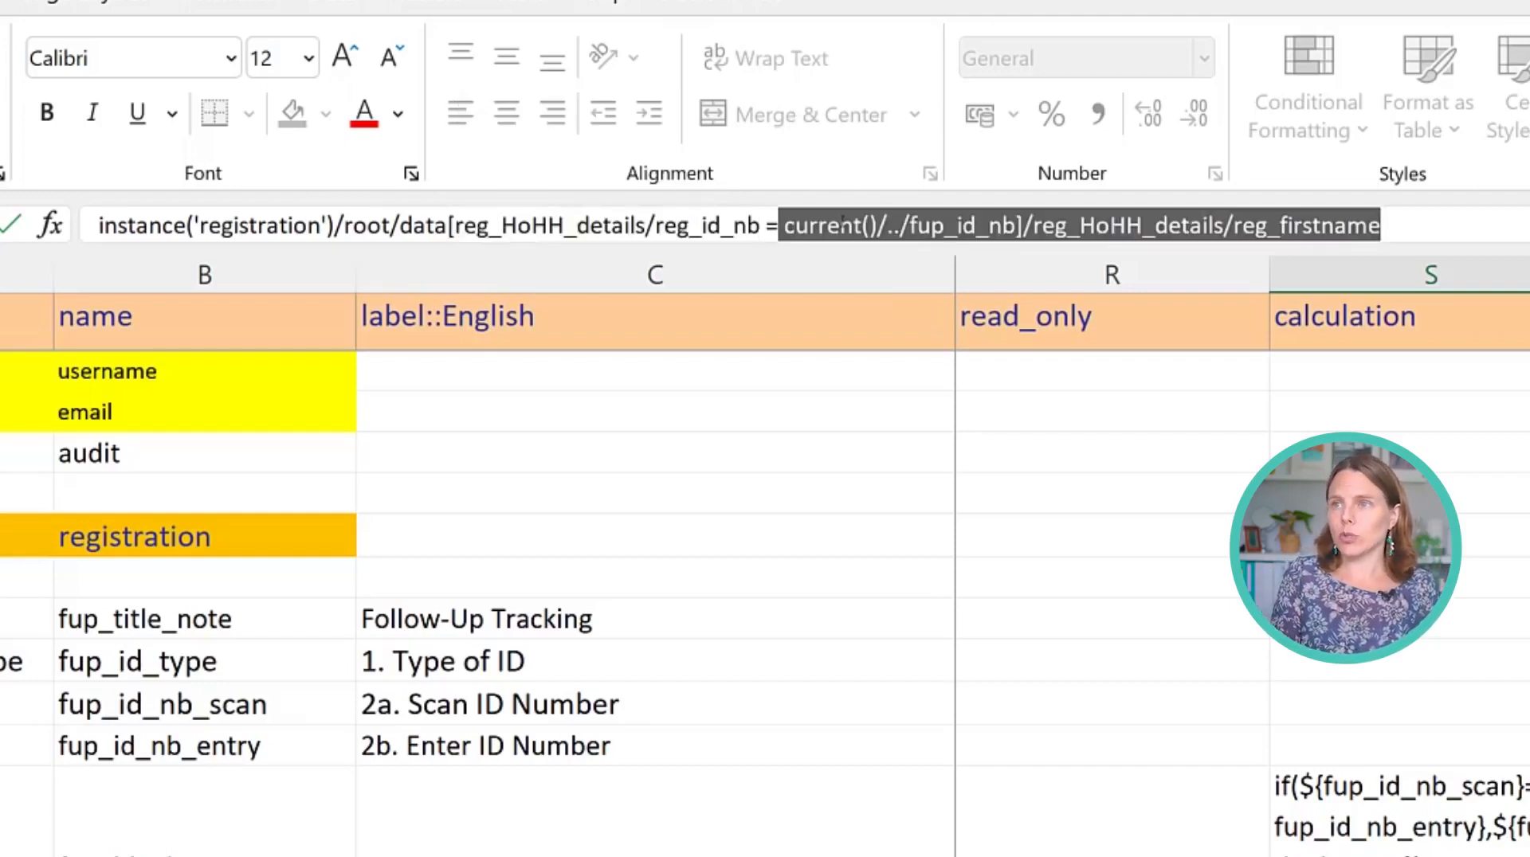
{"action": "type", "text": "current"}
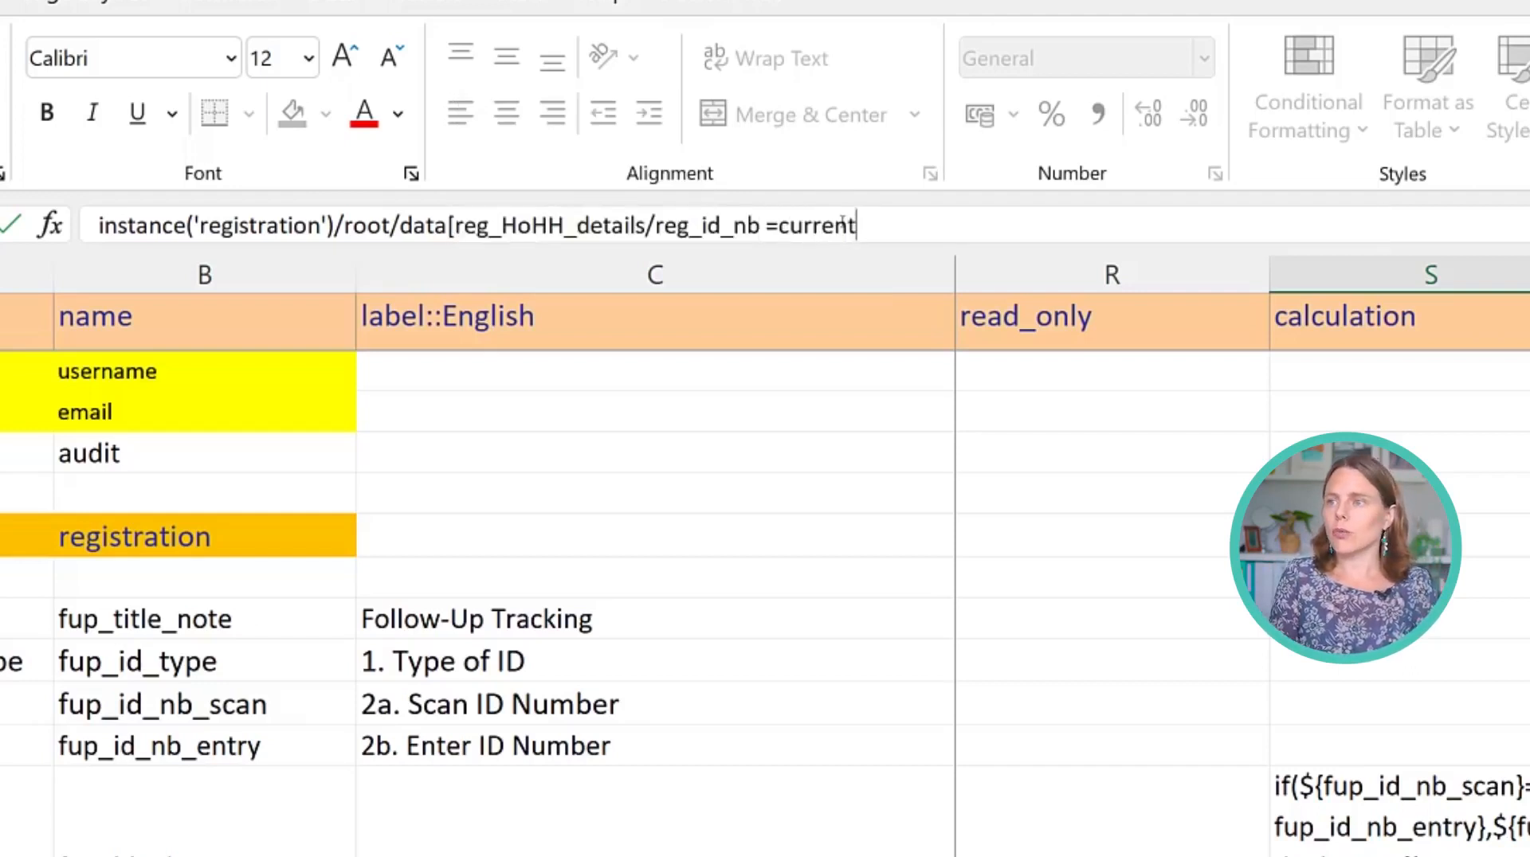
{"action": "type", "text": "()/../"}
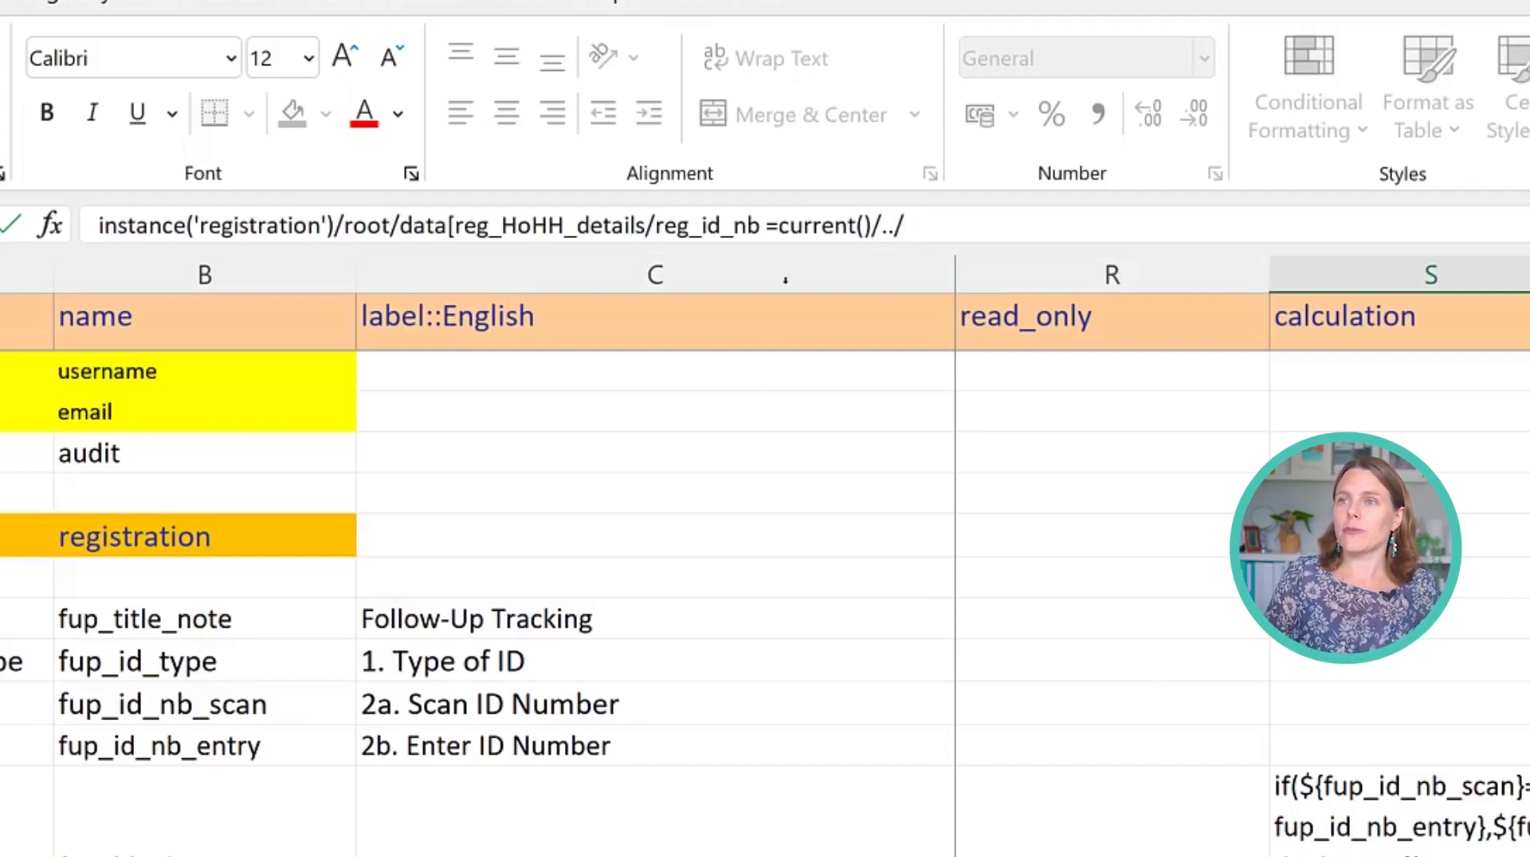
{"action": "type", "text": "fup"}
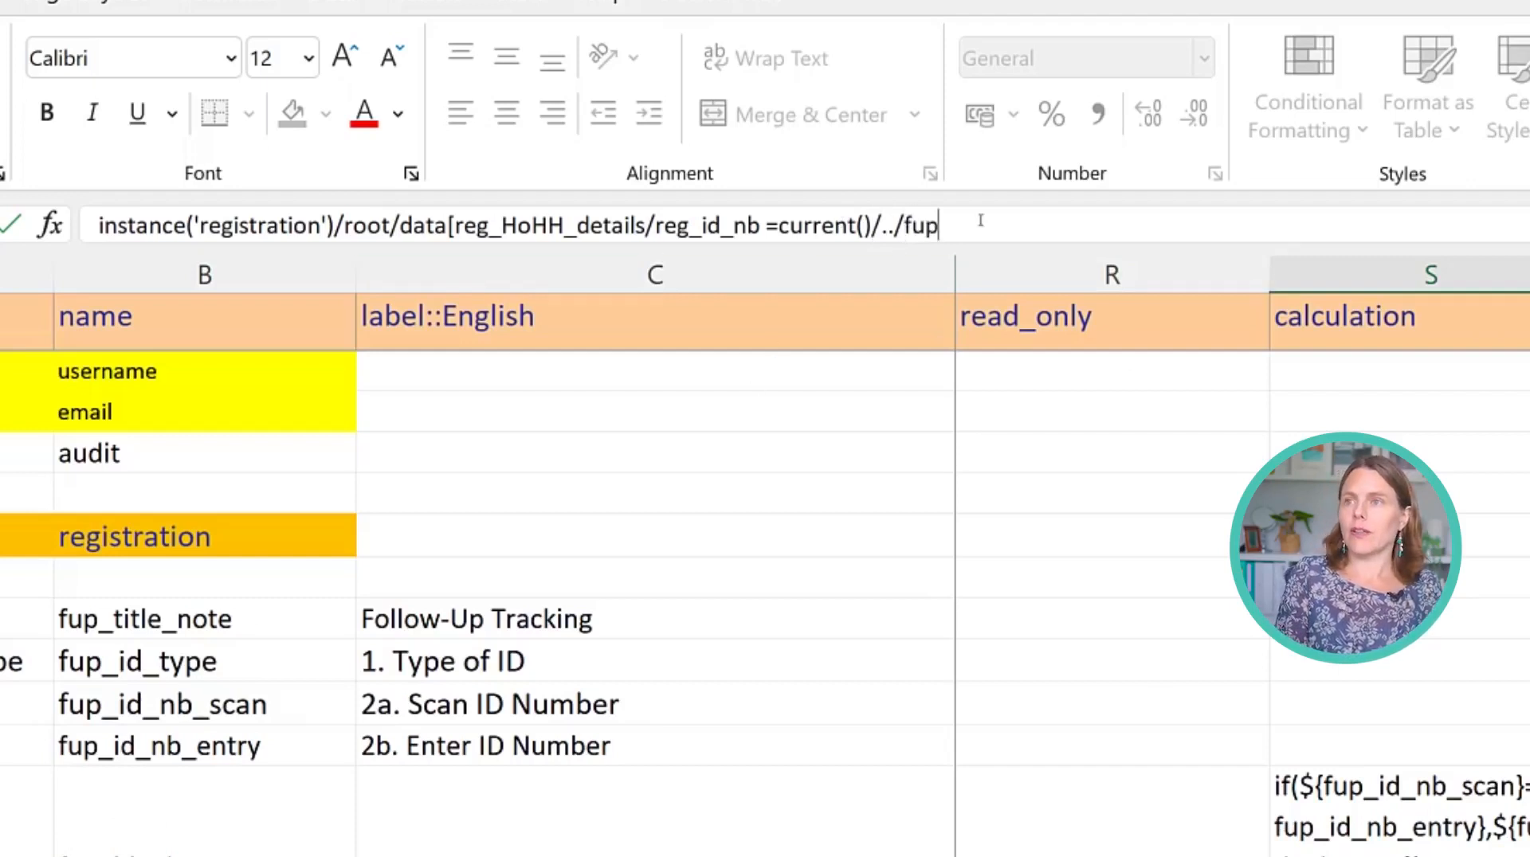
{"action": "type", "text": "_id_nb"}
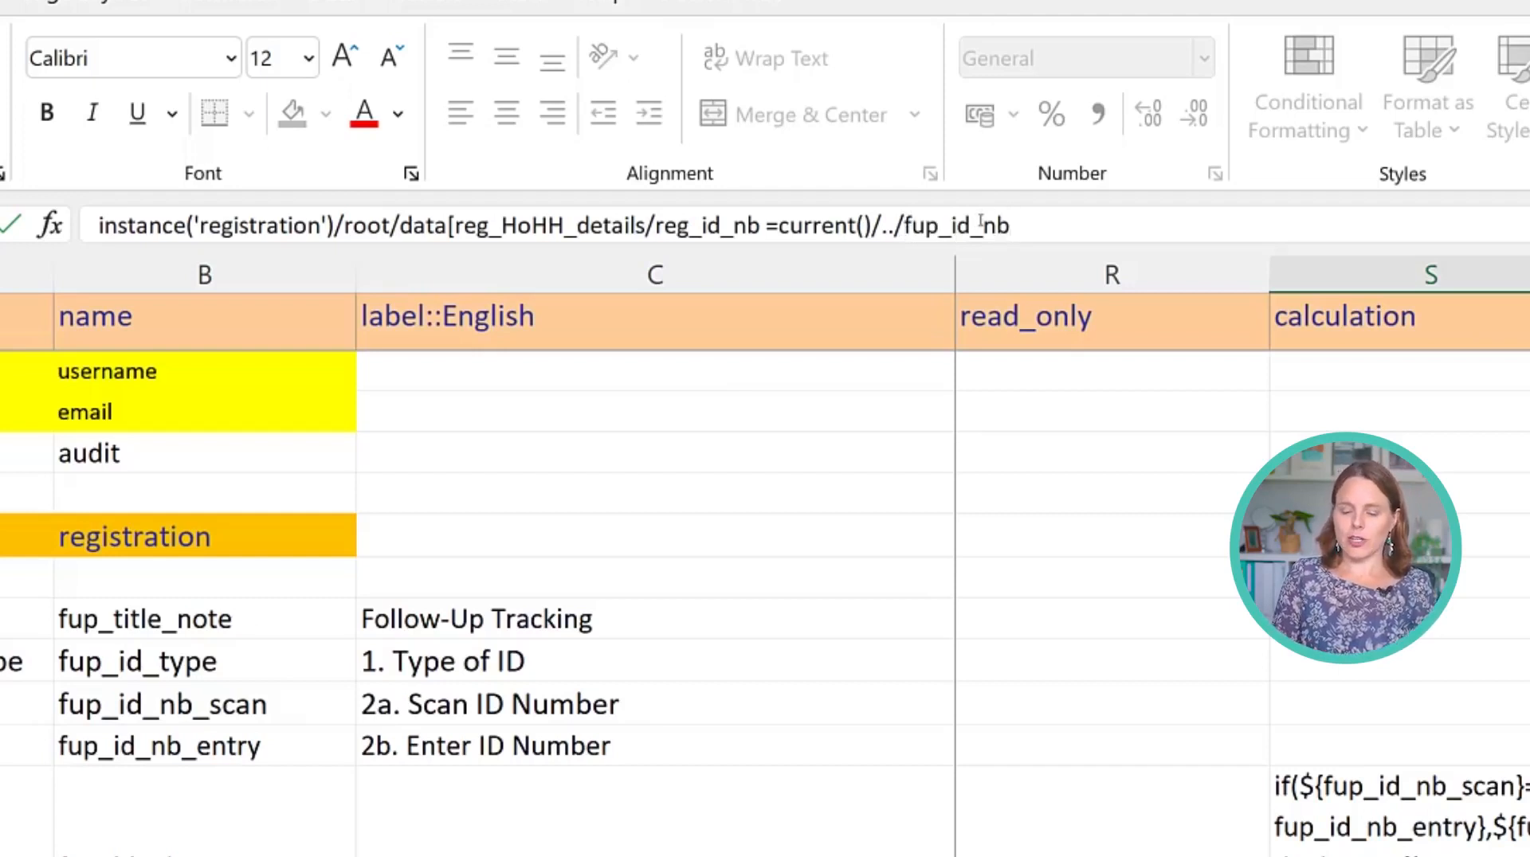
{"action": "key", "text": "Return"}
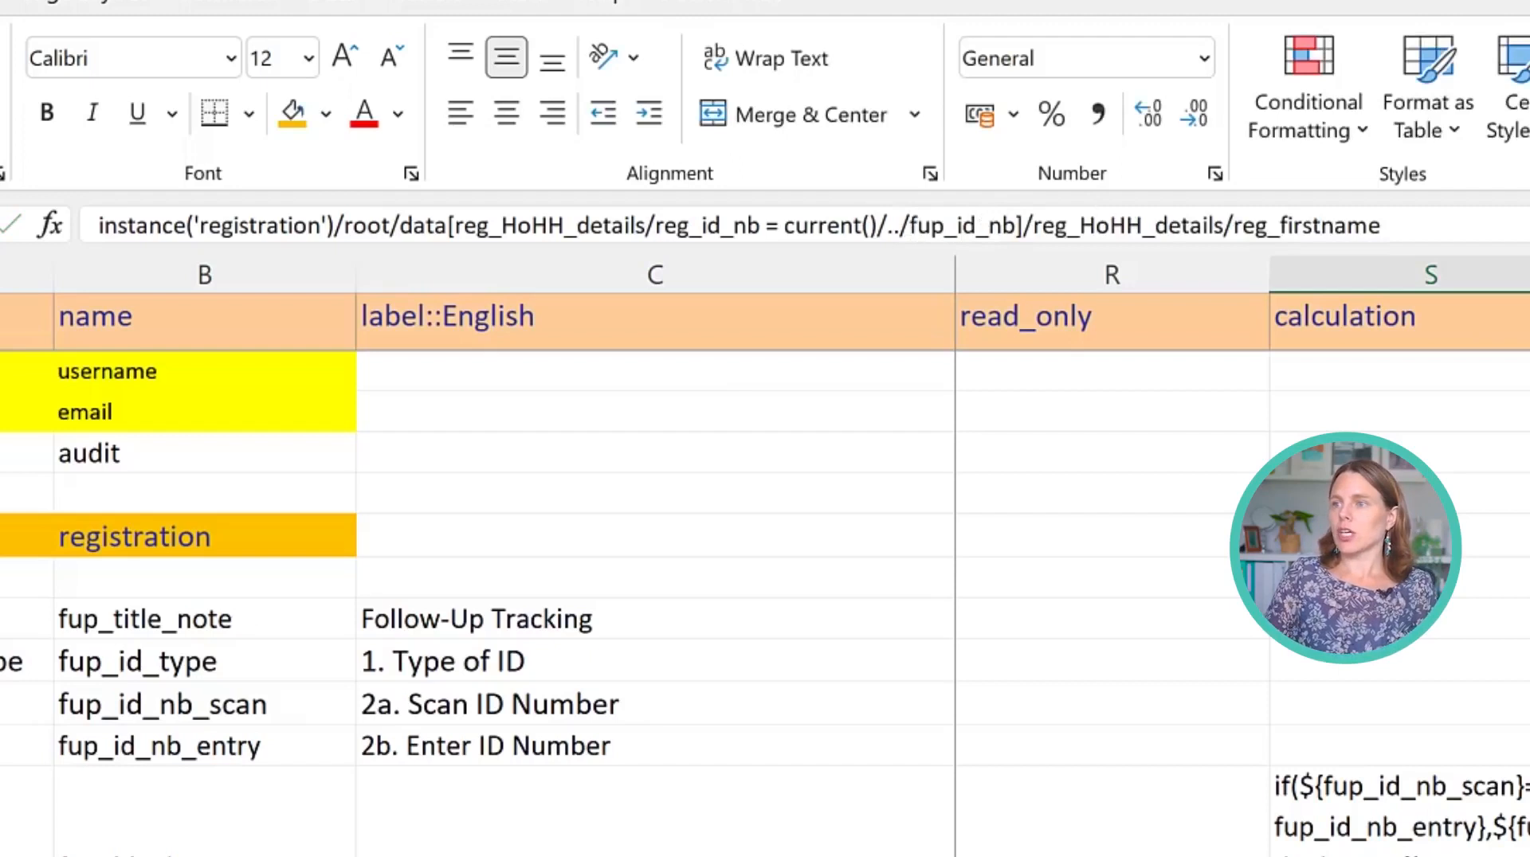
Review S19's formula: the registration instance, the root/data path and the bracketed filter.
{"action": "key", "text": "Up"}
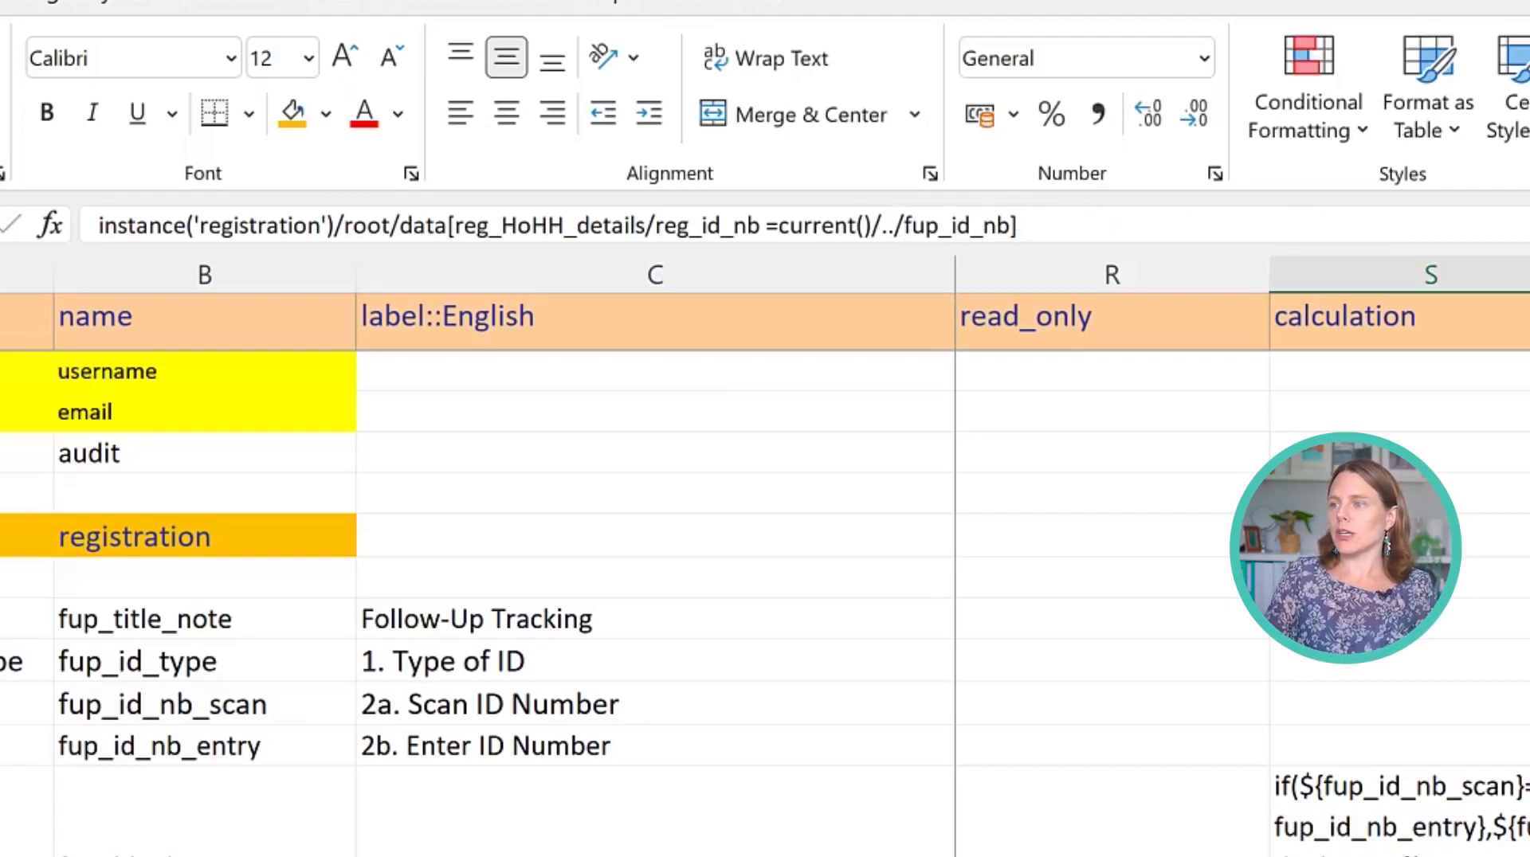
{"action": "scroll", "coordinate": [1243, 558], "scroll_direction": "right", "scroll_amount": 3}
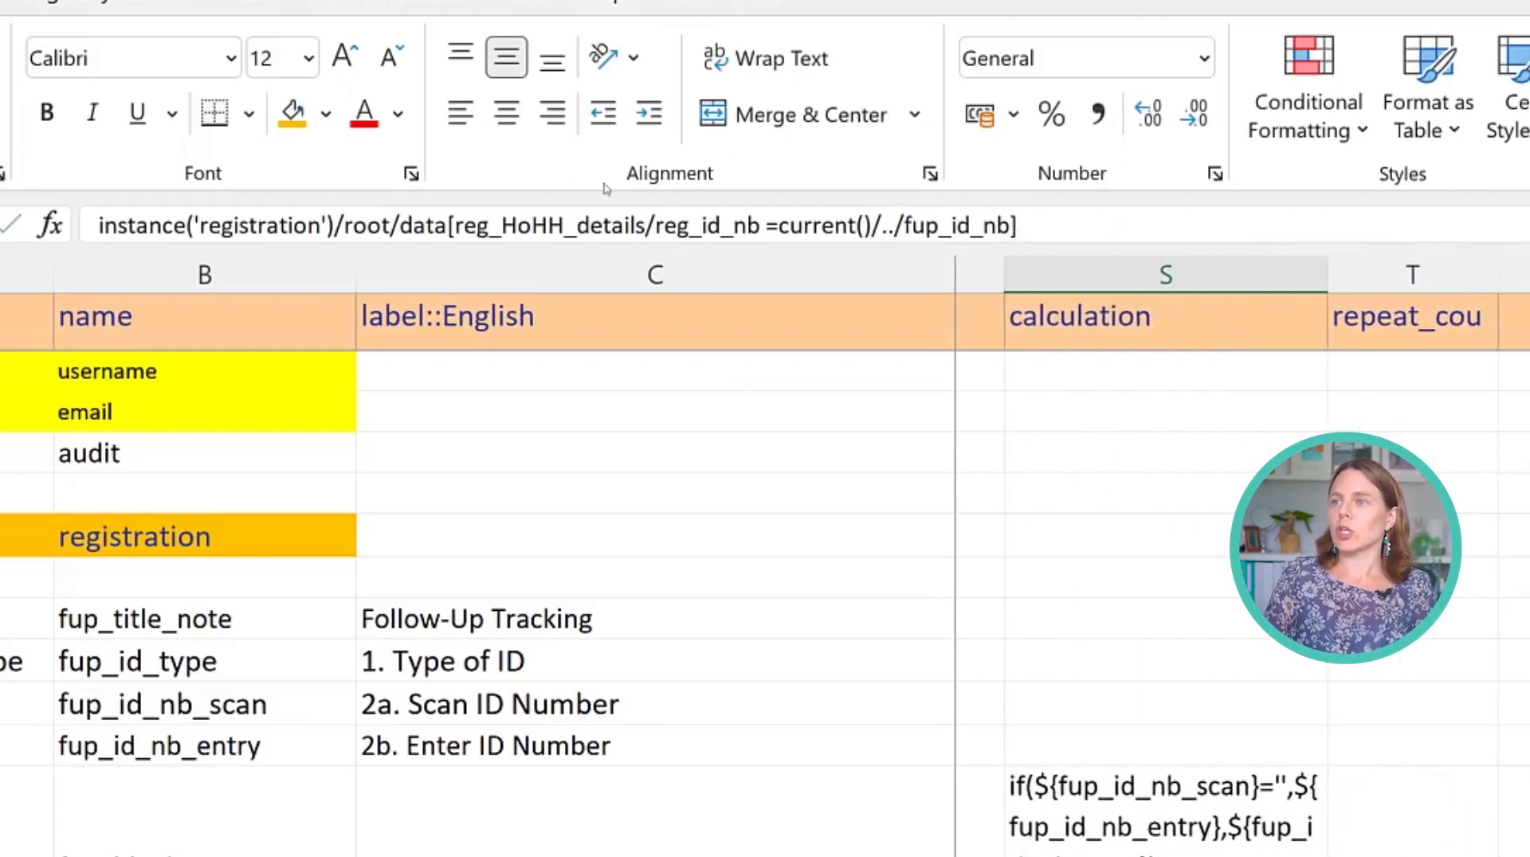
{"action": "left_click_drag", "start_coordinate": [136, 227], "coordinate": [327, 226]}
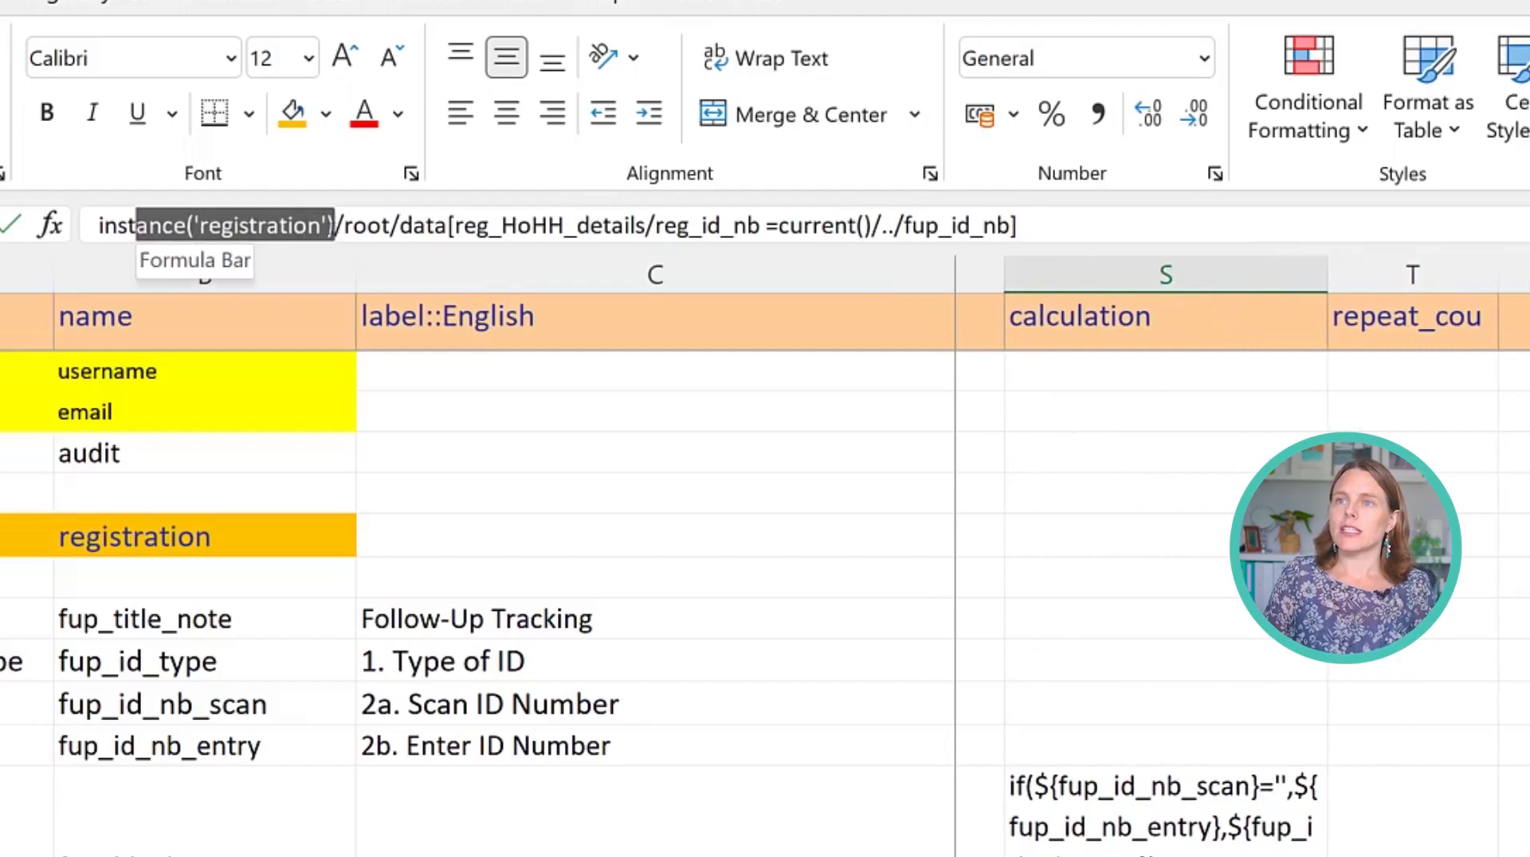
{"action": "left_click_drag", "start_coordinate": [363, 225], "coordinate": [1020, 225]}
{"action": "left_click", "coordinate": [426, 225]}
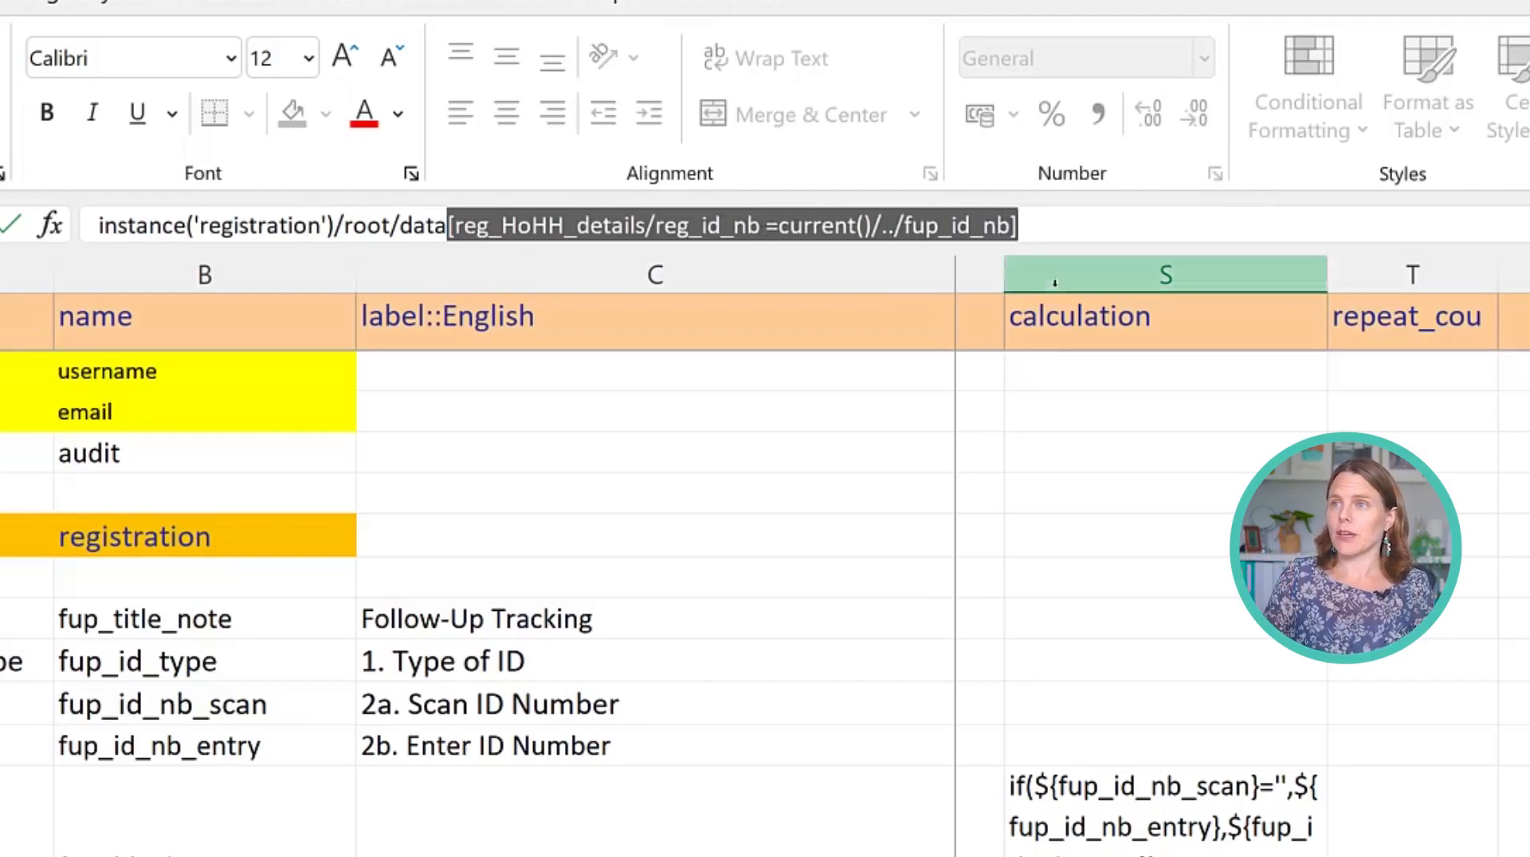
{"action": "left_click", "coordinate": [1054, 229]}
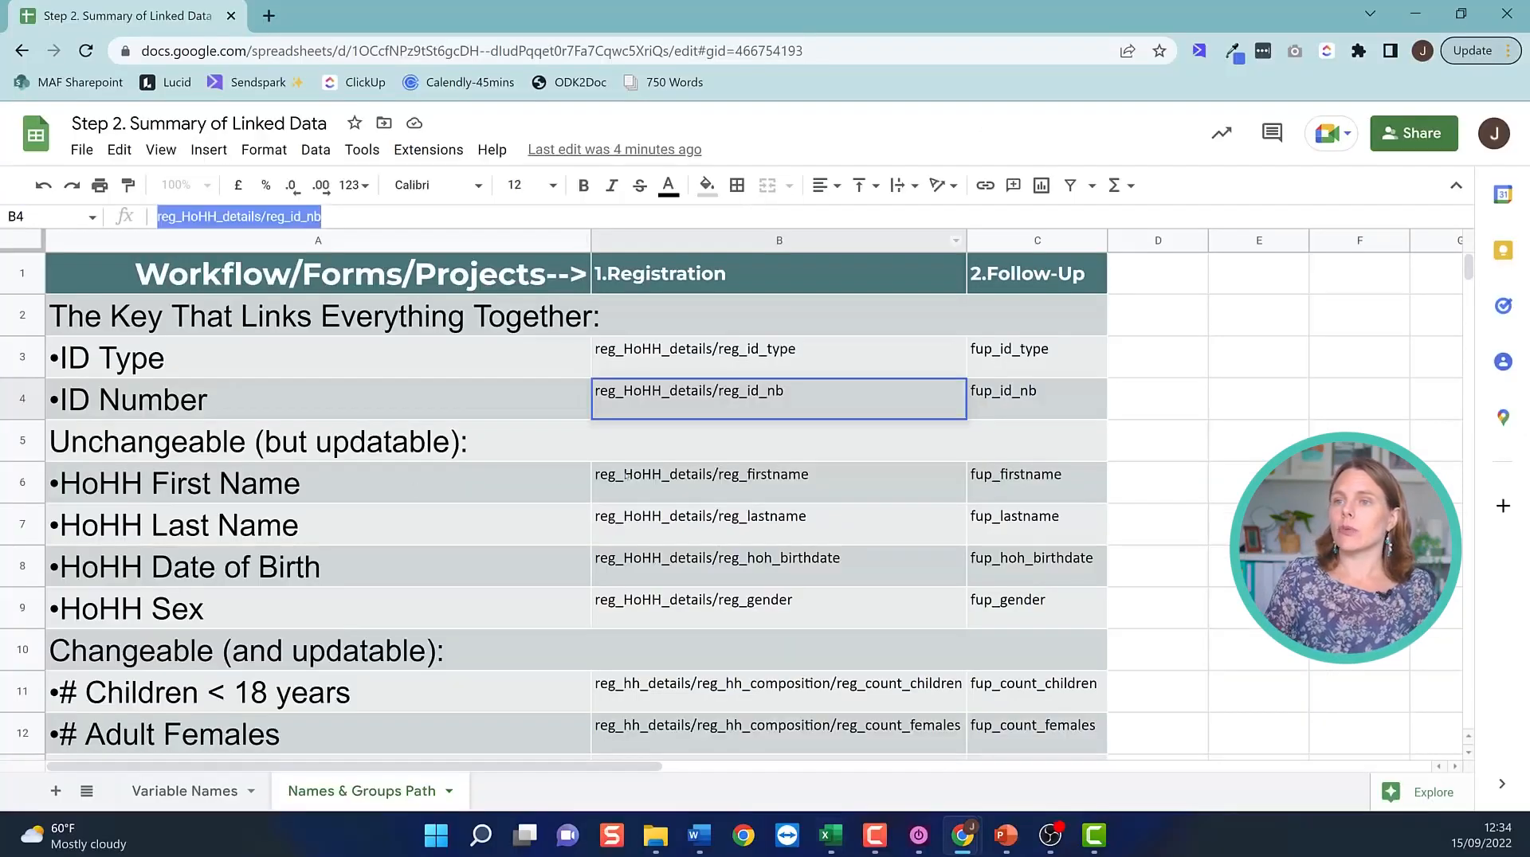
Append the reg_HoHH_details/reg_firstname path from B6 after the filter in S19.
{"action": "left_click", "coordinate": [734, 481]}
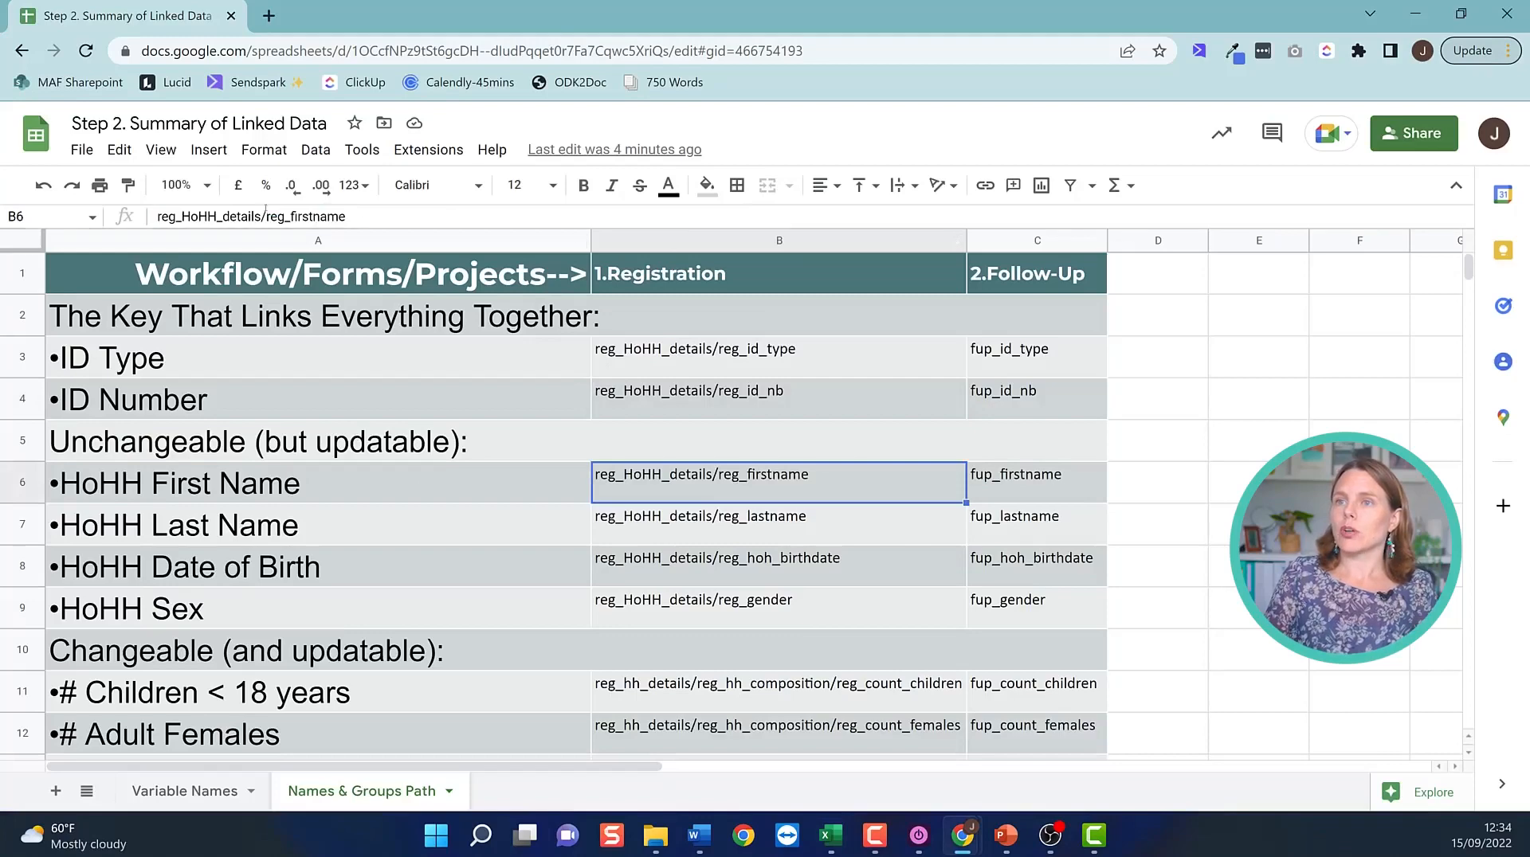
{"action": "left_click", "coordinate": [289, 213]}
{"action": "key", "text": "ctrl+a"}
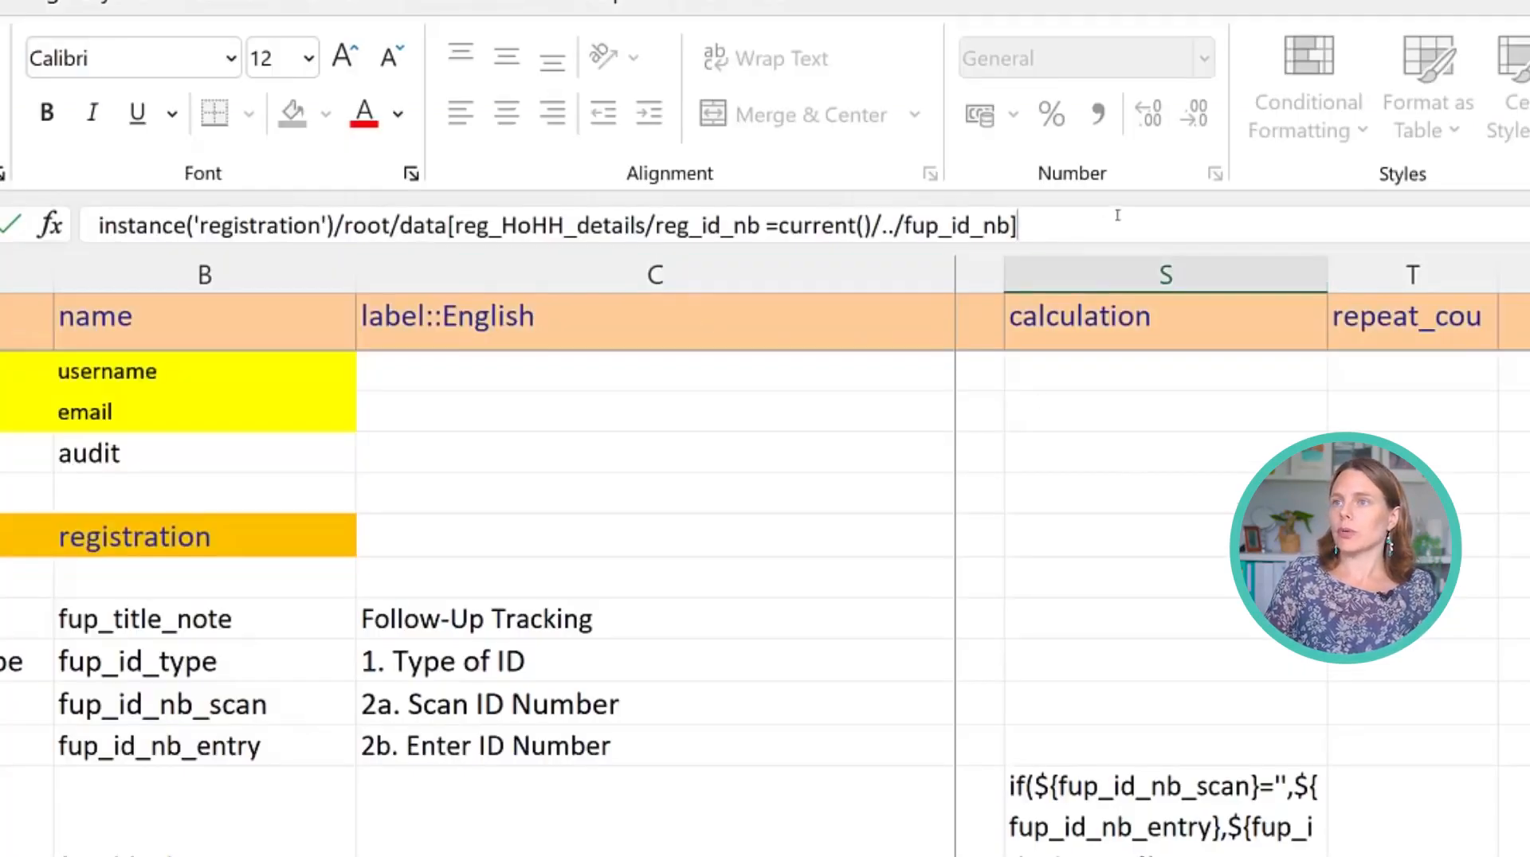
{"action": "key", "text": "ctrl+v"}
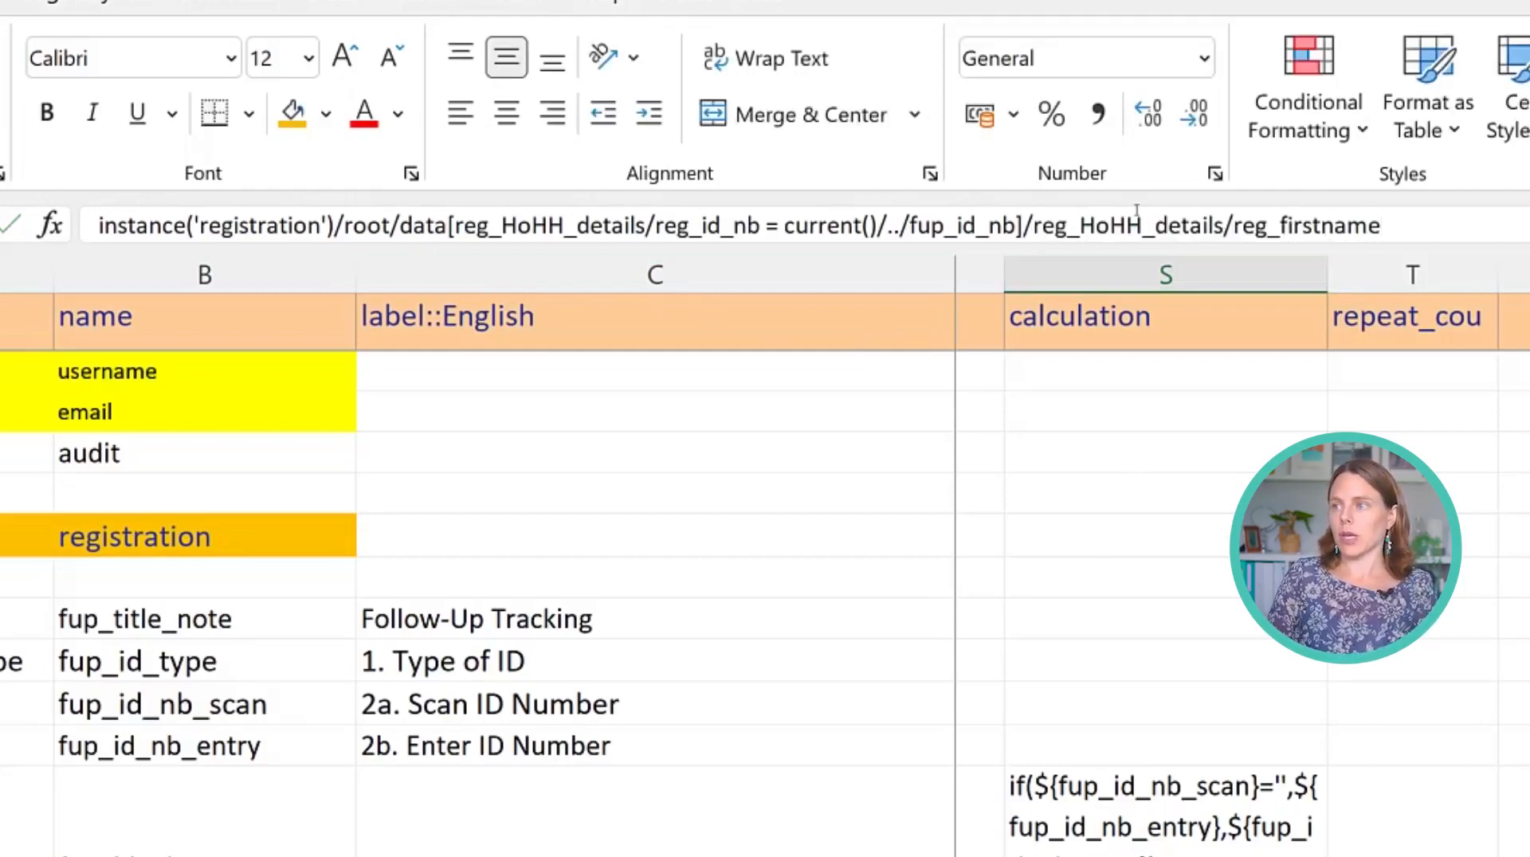
{"action": "key", "text": "Up"}
Check the neighbouring row 19 cells and clear the leftover formula from S20.
{"action": "key", "text": "Right"}
{"action": "key", "text": "Right"}
{"action": "key", "text": "Right"}
{"action": "key", "text": "Right"}
{"action": "key", "text": "Right"}
{"action": "key", "text": "Right"}
{"action": "key", "text": "Right"}
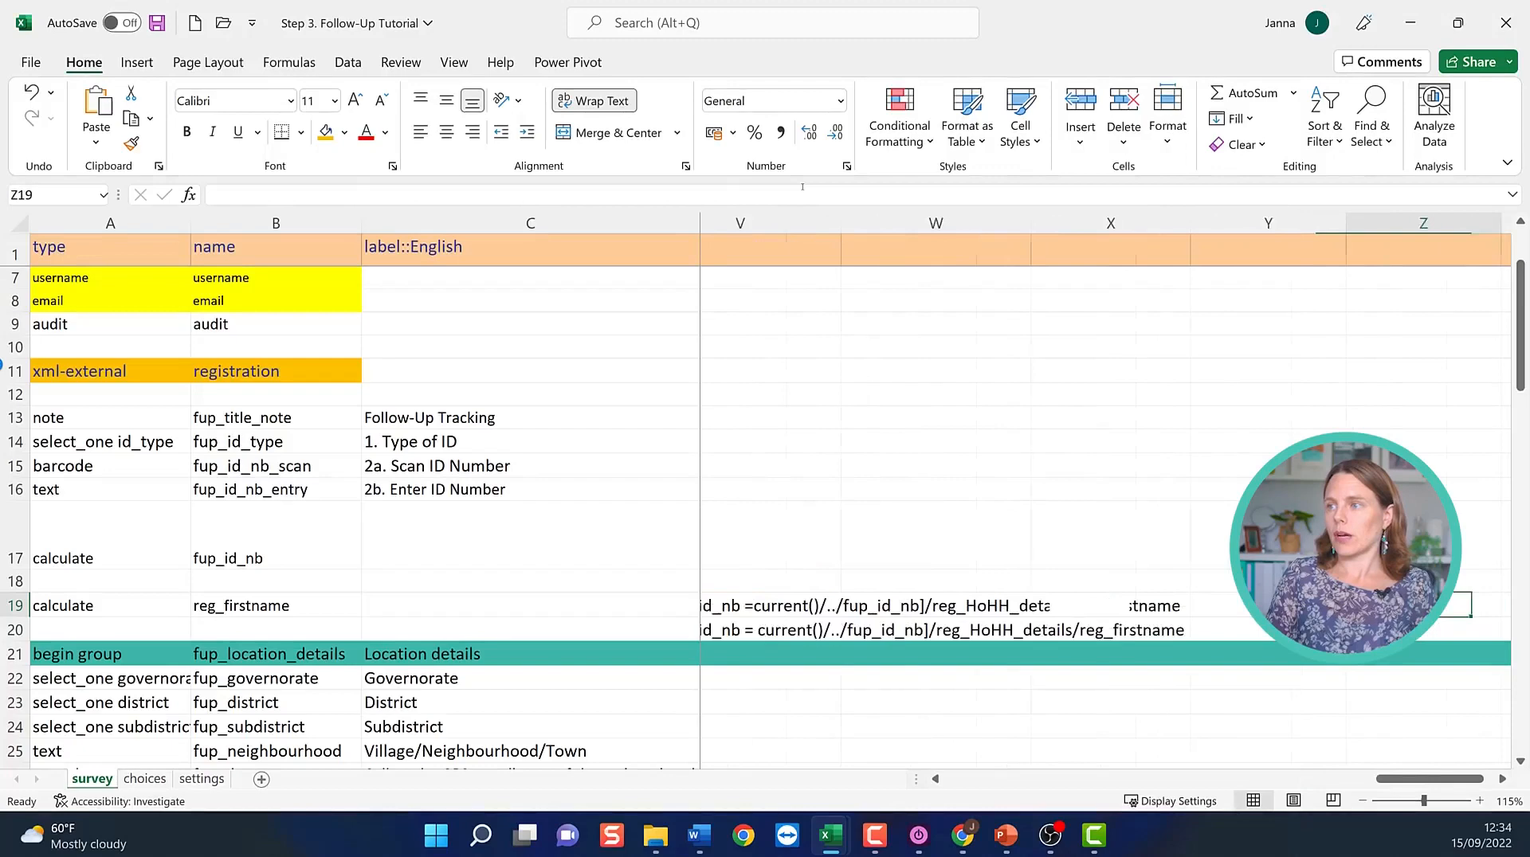
{"action": "key", "text": "Left"}
{"action": "key", "text": "Left"}
{"action": "key", "text": "Left"}
{"action": "key", "text": "Left"}
{"action": "key", "text": "Left"}
{"action": "key", "text": "Left"}
{"action": "key", "text": "Left"}
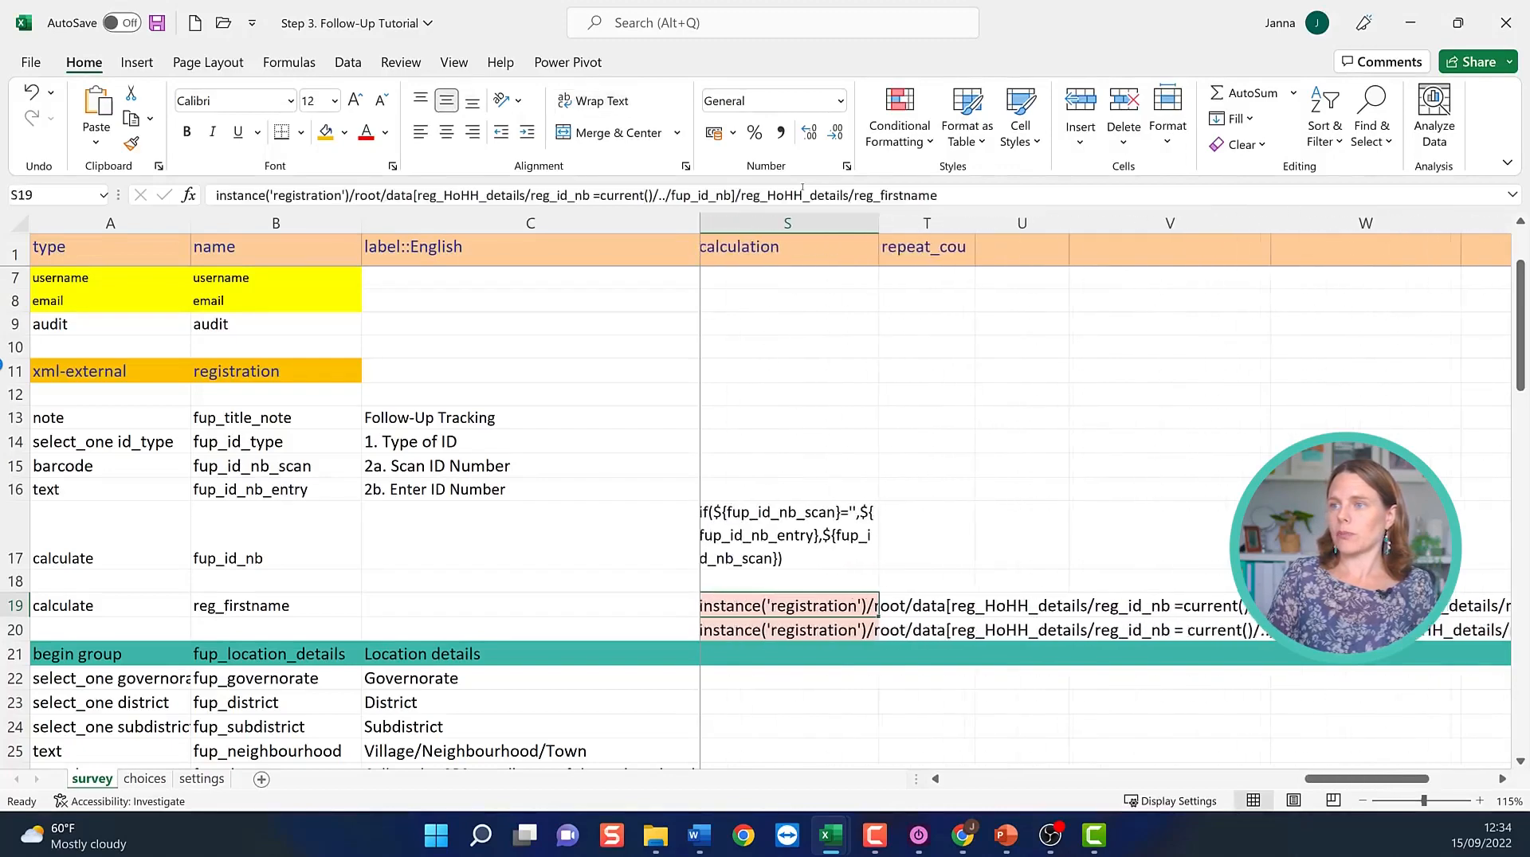
{"action": "key", "text": "Left"}
{"action": "key", "text": "Left"}
{"action": "key", "text": "Right"}
{"action": "key", "text": "Right"}
{"action": "key", "text": "Right"}
{"action": "key", "text": "Right"}
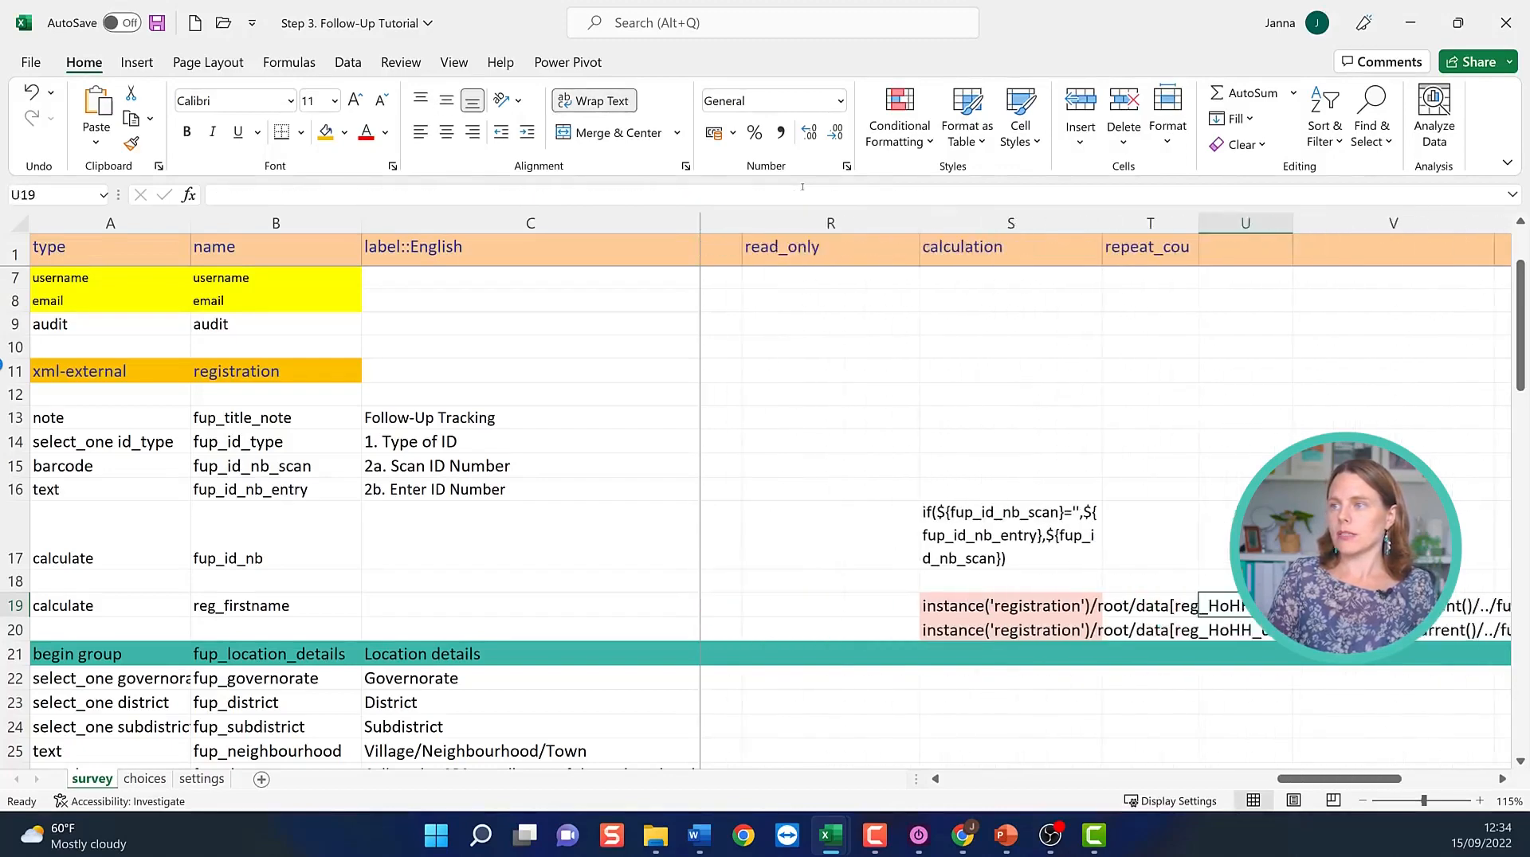
{"action": "key", "text": "Right"}
{"action": "key", "text": "Right"}
{"action": "key", "text": "Left"}
{"action": "key", "text": "Left"}
{"action": "key", "text": "Left"}
{"action": "key", "text": "Left"}
{"action": "key", "text": "Left"}
{"action": "key", "text": "Left"}
{"action": "key", "text": "Right"}
{"action": "key", "text": "Right"}
{"action": "key", "text": "Down"}
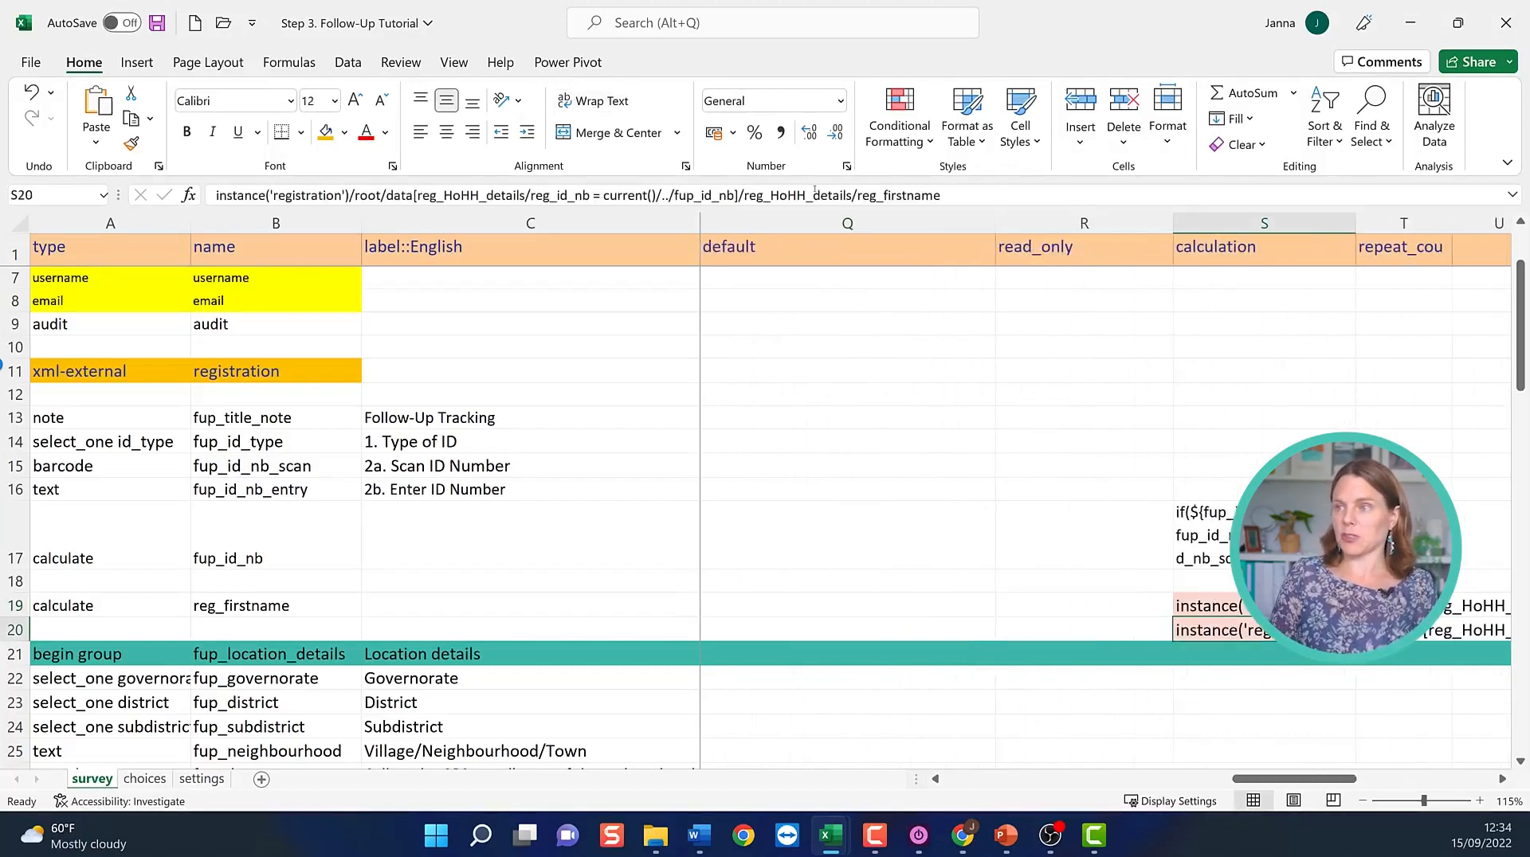
{"action": "key", "text": "Delete"}
{"action": "key", "text": "Up"}
{"action": "key", "text": "Right"}
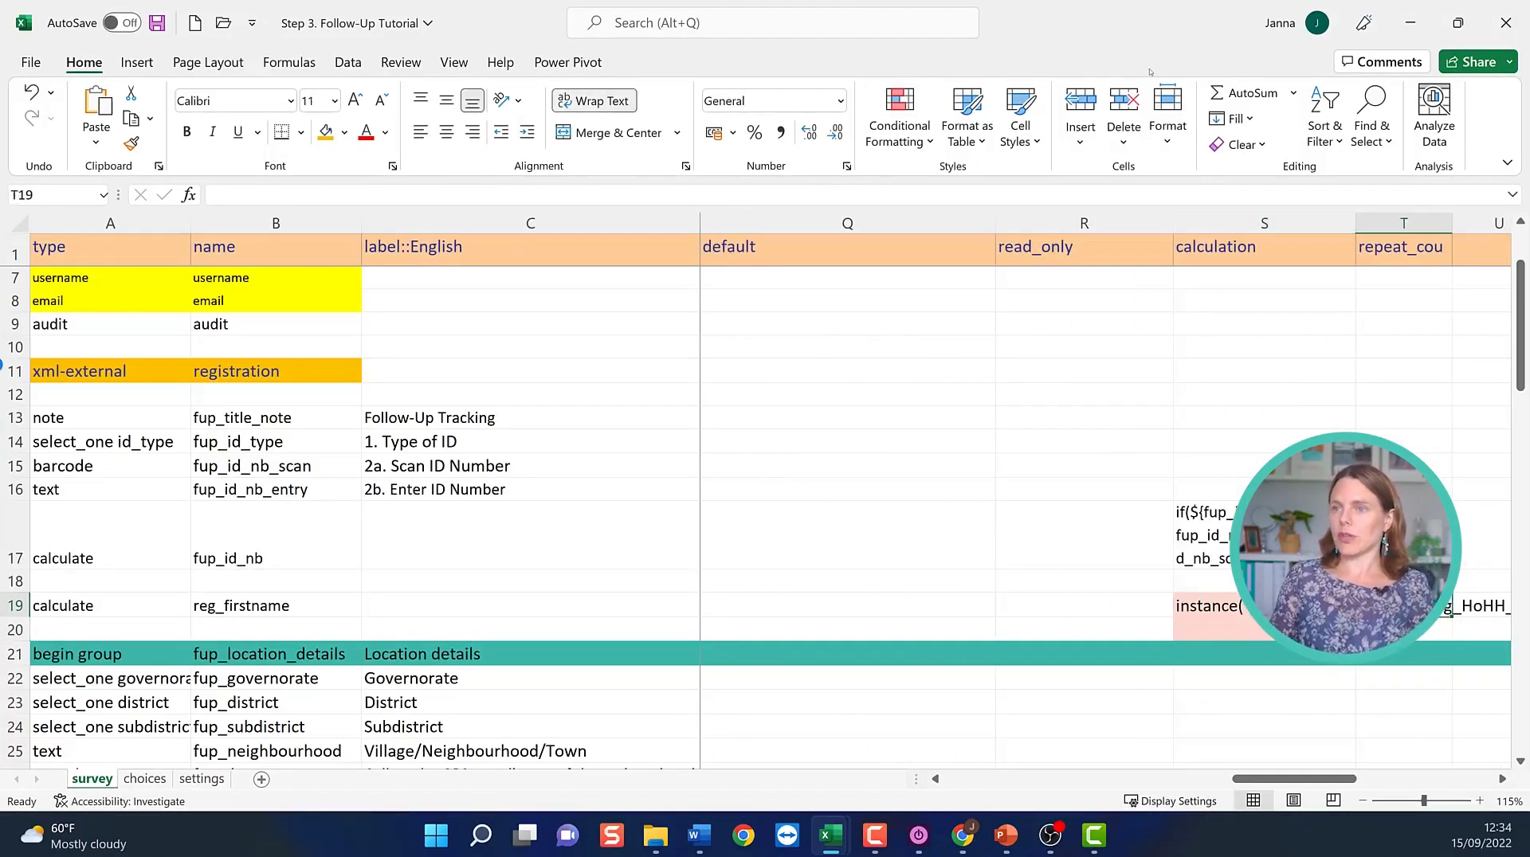
Fill row 19 light pink, then select rows 20 through 32.
{"action": "left_click", "coordinate": [28, 605]}
{"action": "left_click", "coordinate": [344, 133]}
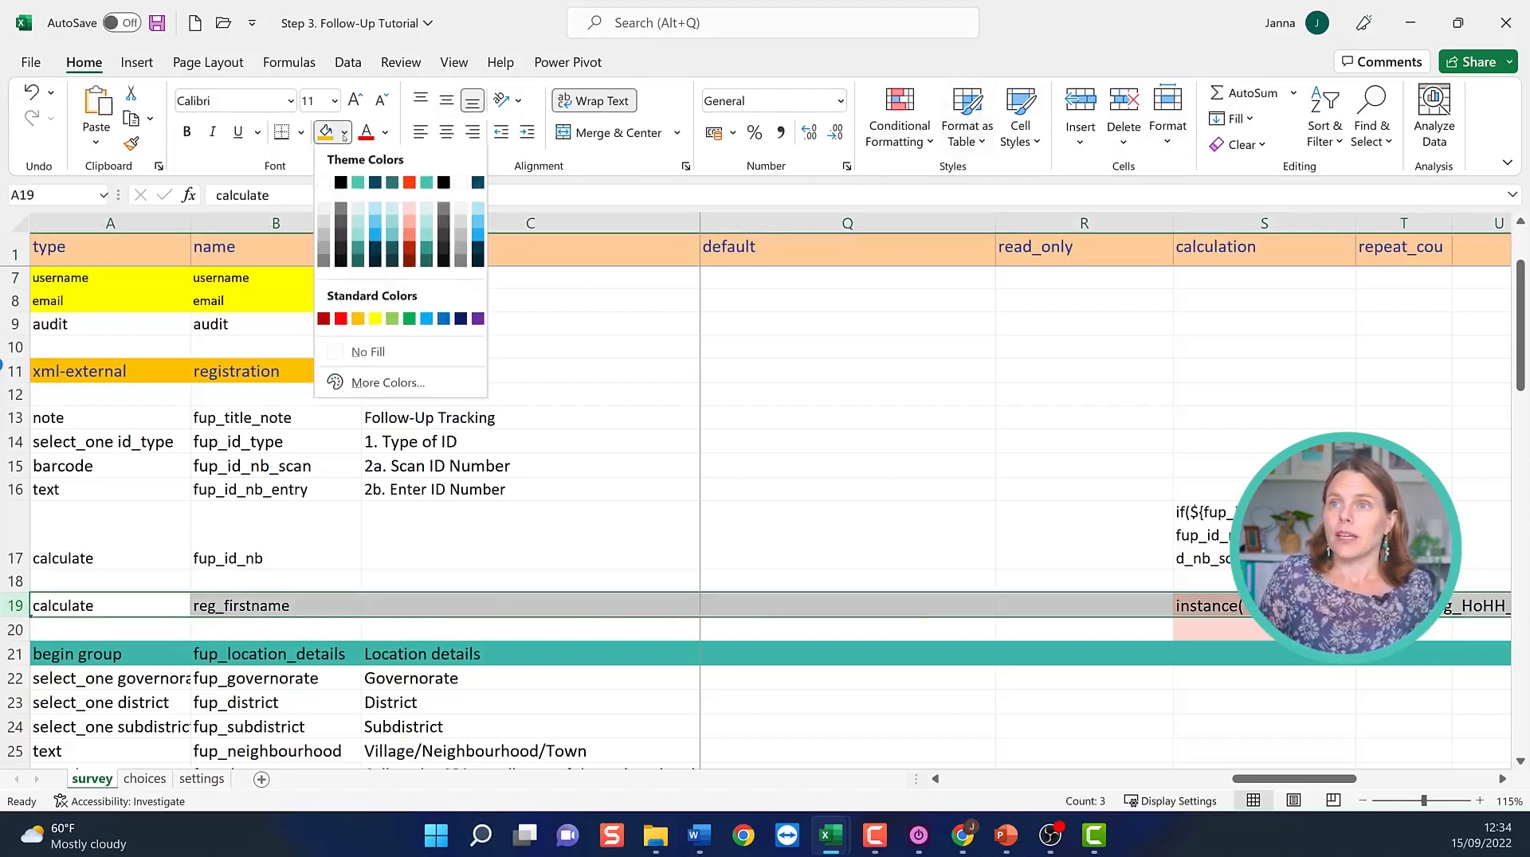
{"action": "left_click", "coordinate": [410, 211]}
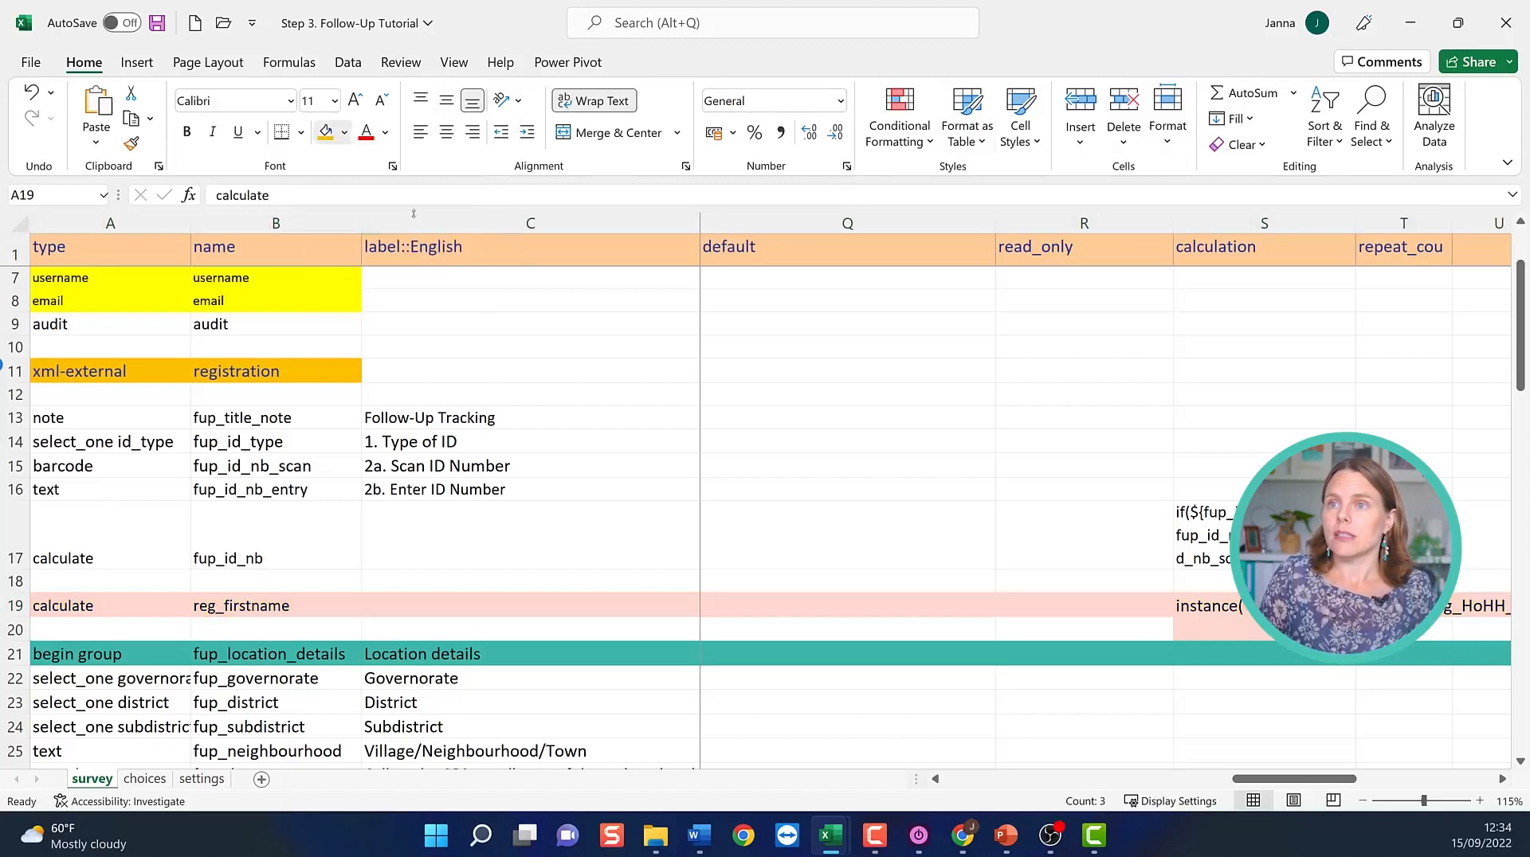
{"action": "left_click", "coordinate": [778, 509]}
{"action": "scroll", "coordinate": [285, 583], "scroll_direction": "down", "scroll_amount": 1}
{"action": "left_click_drag", "start_coordinate": [15, 561], "coordinate": [95, 518]}
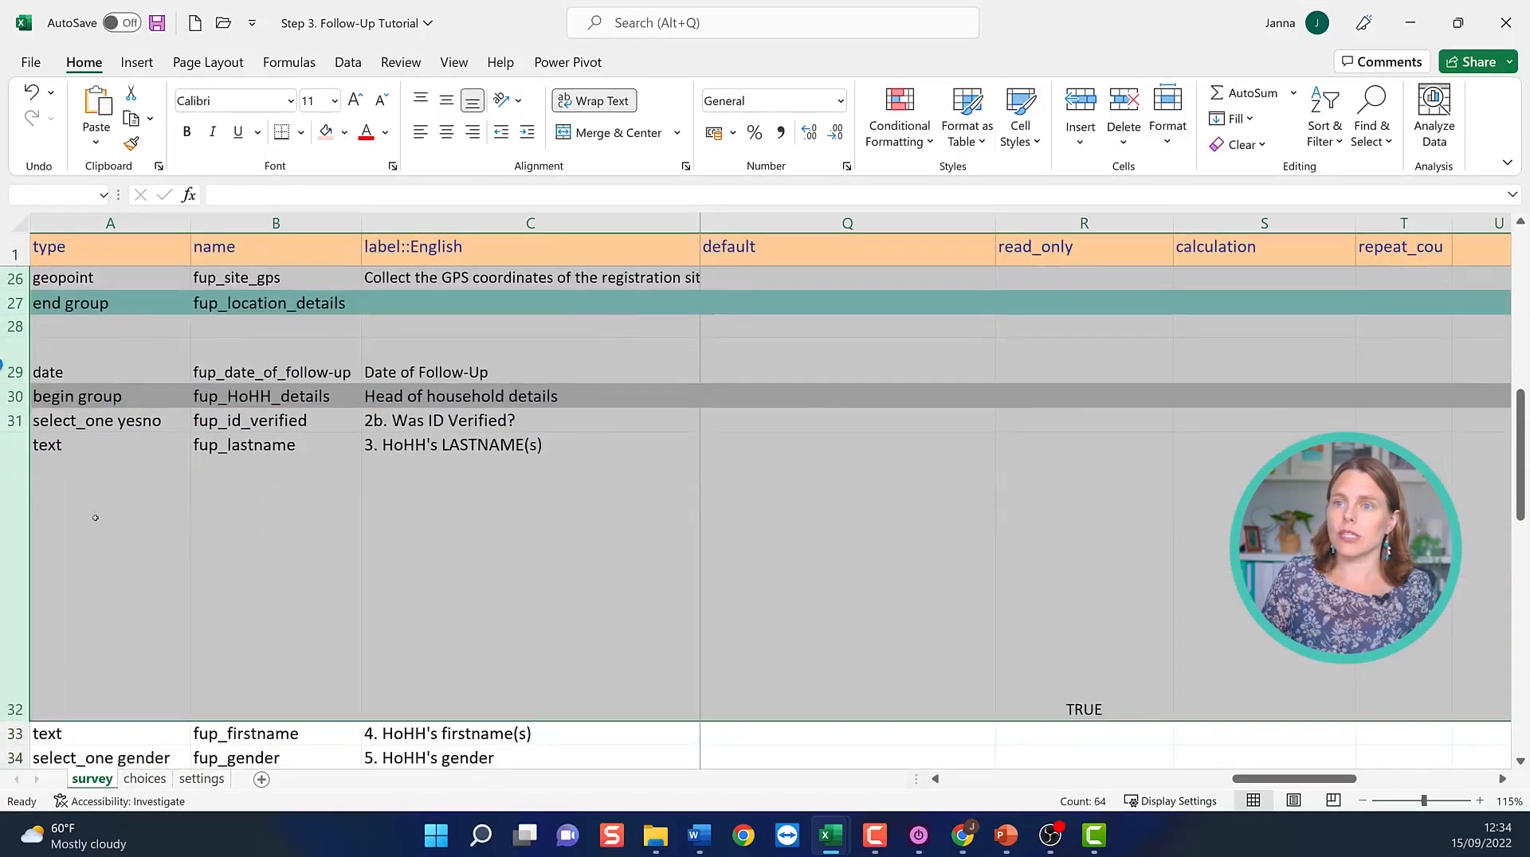
Insert blank rows starting at row 20 of the tutorial survey sheet.
{"action": "right_click", "coordinate": [95, 518]}
{"action": "left_click", "coordinate": [151, 327]}
{"action": "scroll", "coordinate": [290, 532], "scroll_direction": "up", "scroll_amount": 1}
{"action": "scroll", "coordinate": [301, 530], "scroll_direction": "down", "scroll_amount": 3}
Copy the reg_ calculate rows down to the xmlnote row from the Step 4 Follow-Up workbook.
{"action": "left_click", "coordinate": [369, 494]}
{"action": "key", "text": "alt+Tab"}
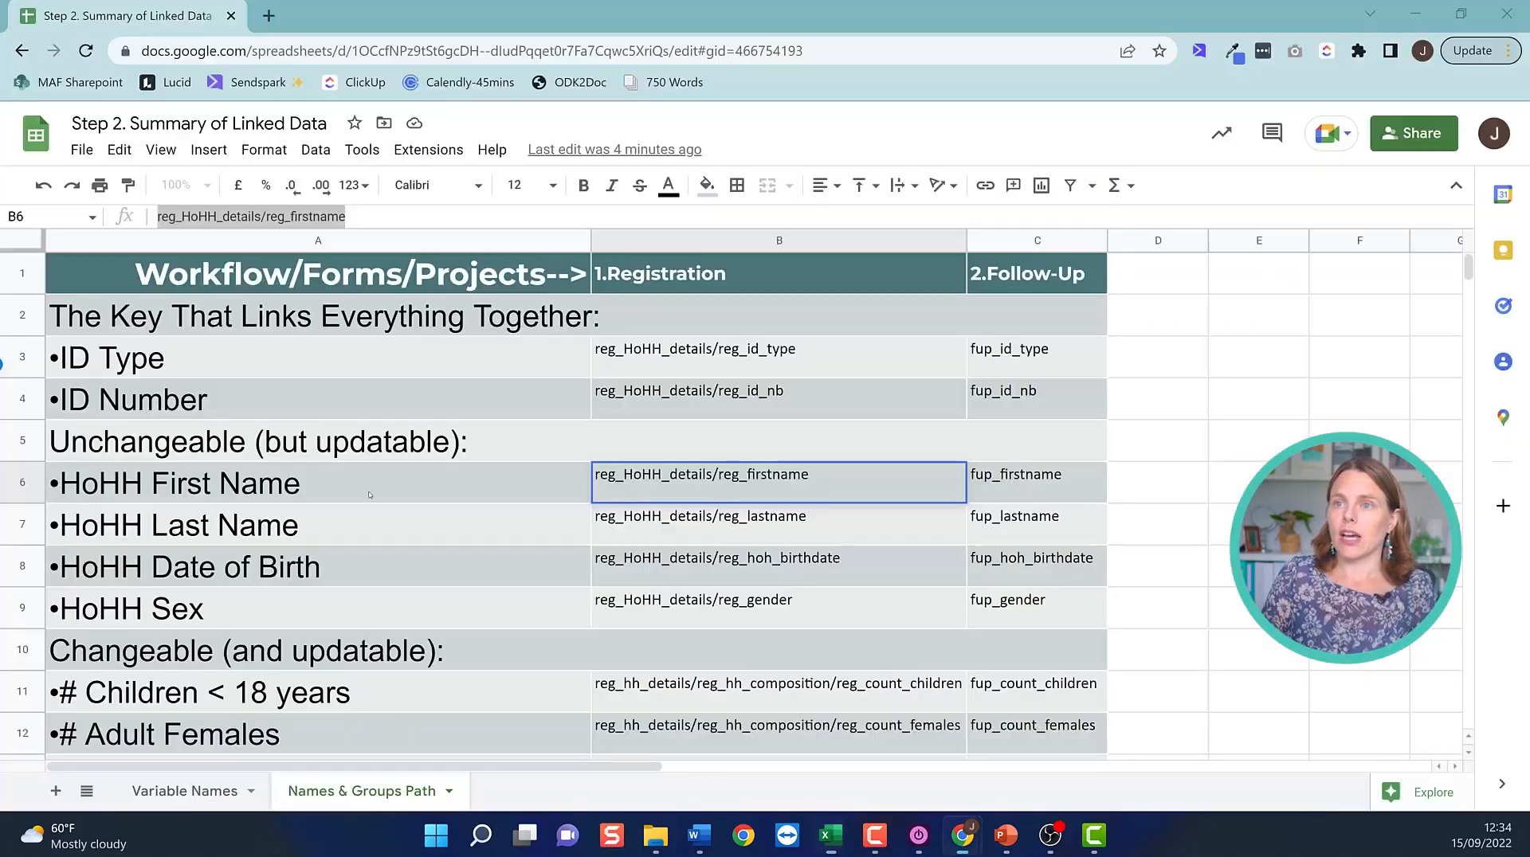
{"action": "key", "text": "alt+Tab"}
{"action": "left_click", "coordinate": [769, 564]}
{"action": "left_click", "coordinate": [789, 535]}
{"action": "scroll", "coordinate": [622, 474], "scroll_direction": "down", "scroll_amount": 2}
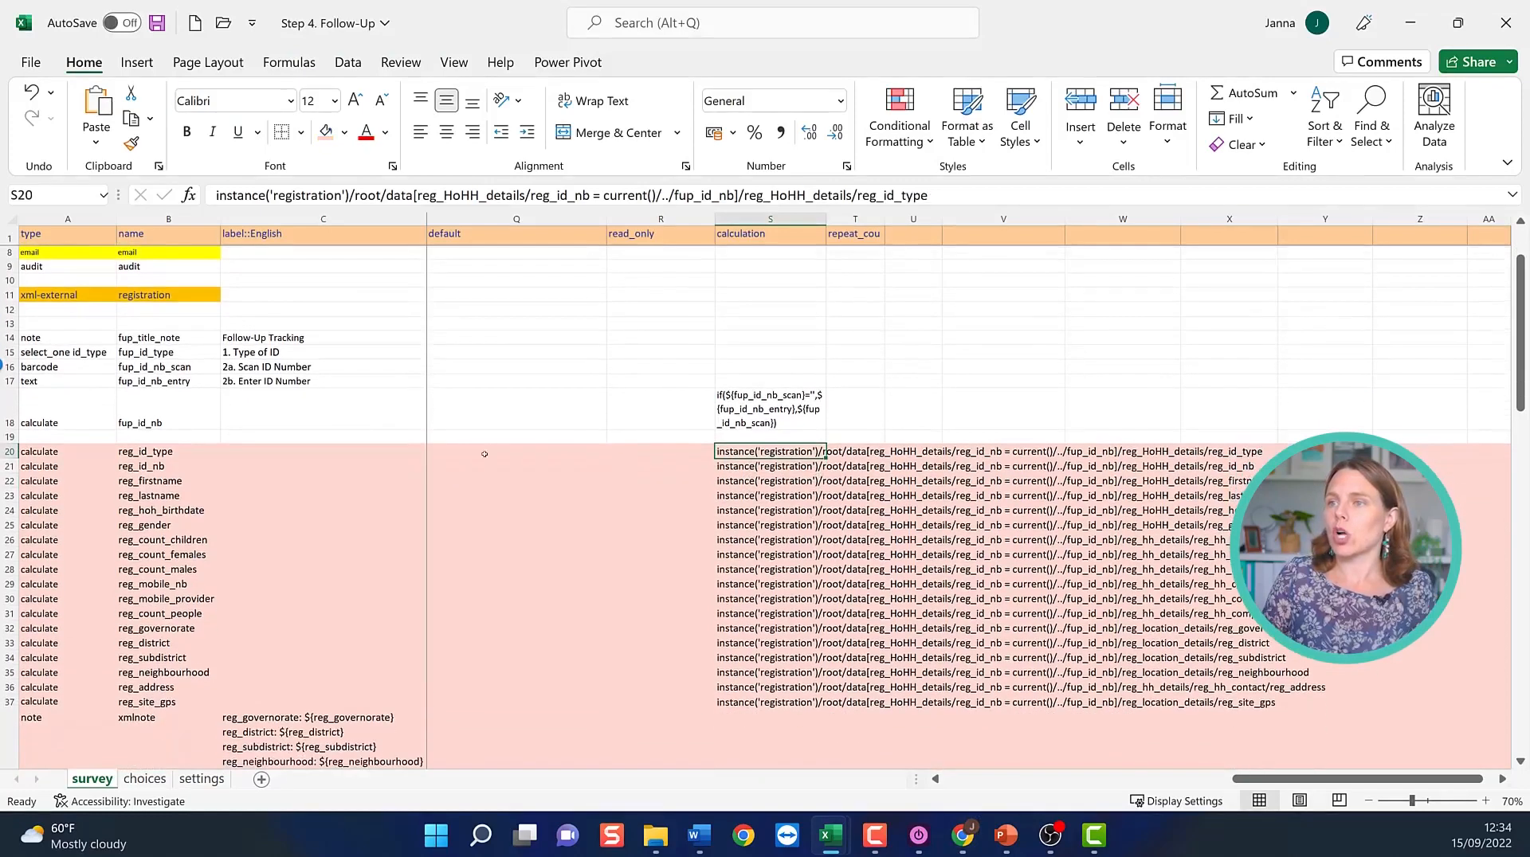
{"action": "left_click_drag", "start_coordinate": [10, 451], "coordinate": [47, 739]}
{"action": "key", "text": "ctrl+c"}
Paste the copied rows at A20 of the tutorial workbook, then undo that paste.
{"action": "key", "text": "alt+Tab"}
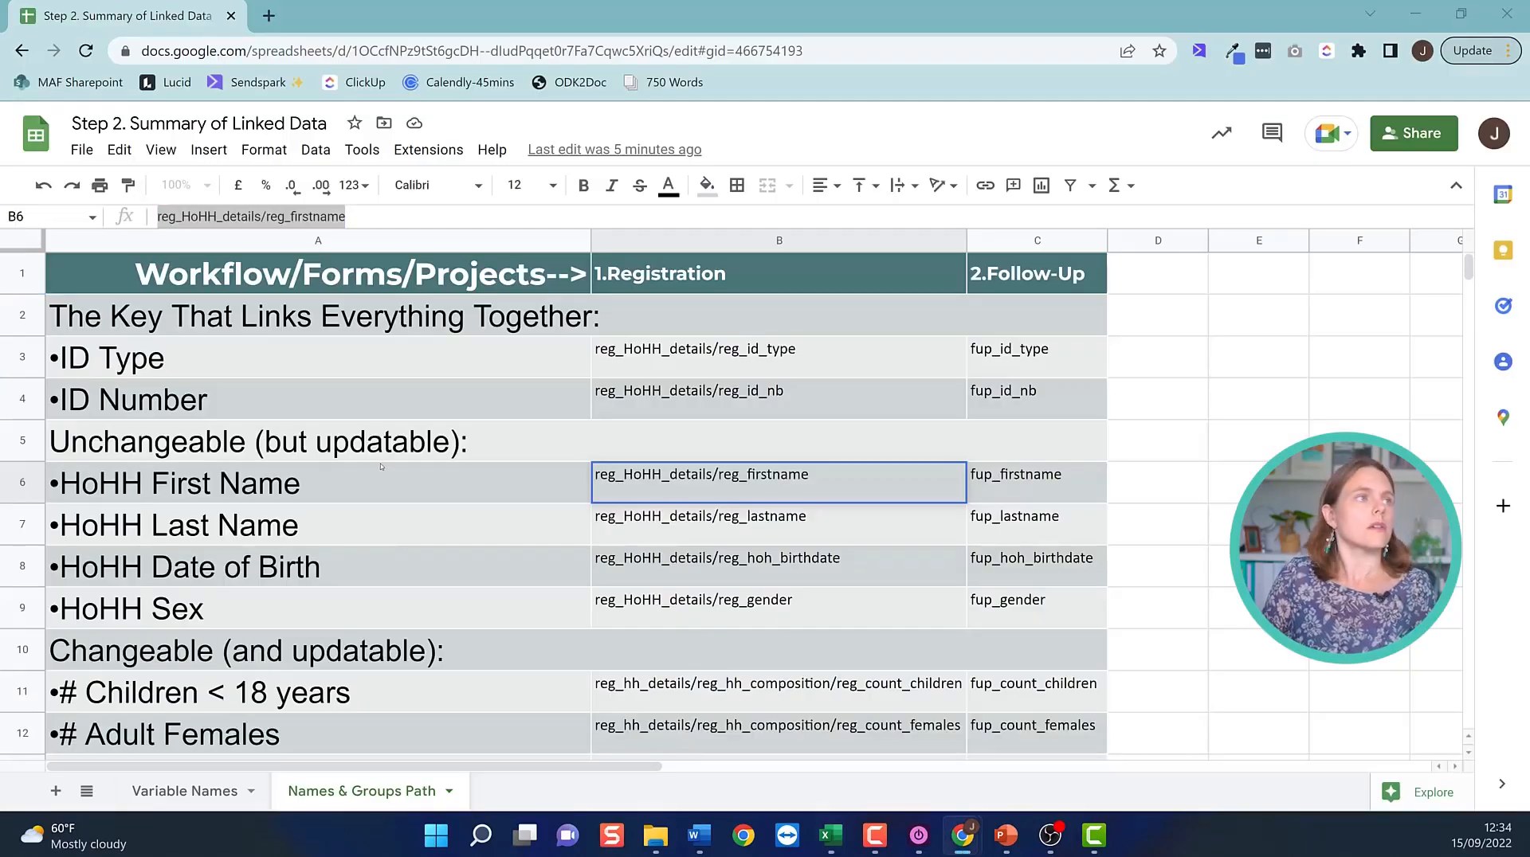
{"action": "key", "text": "alt+Tab"}
{"action": "left_click", "coordinate": [15, 374]}
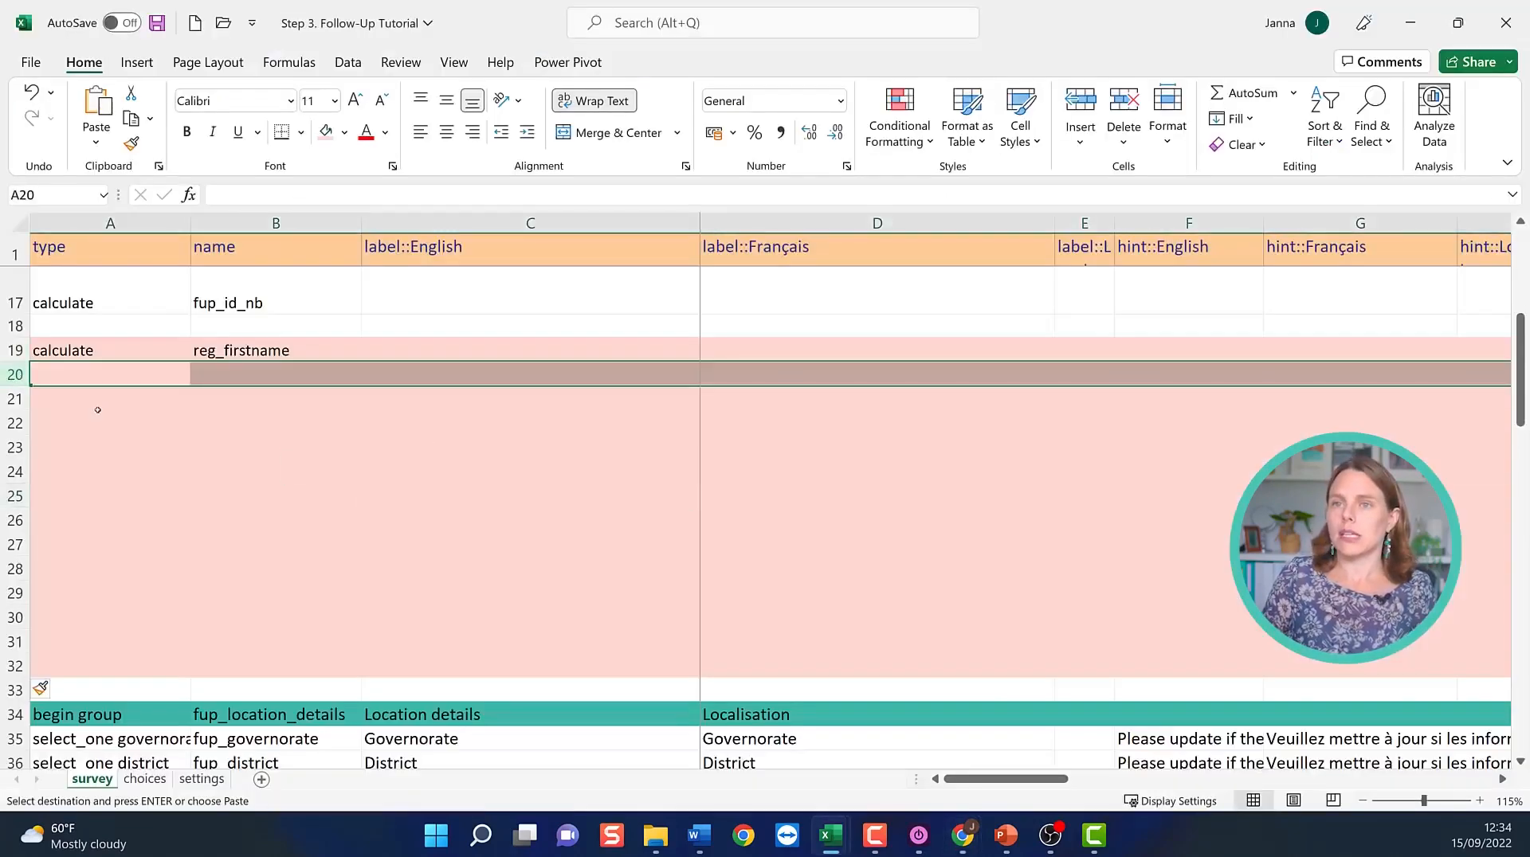
{"action": "left_click", "coordinate": [78, 375]}
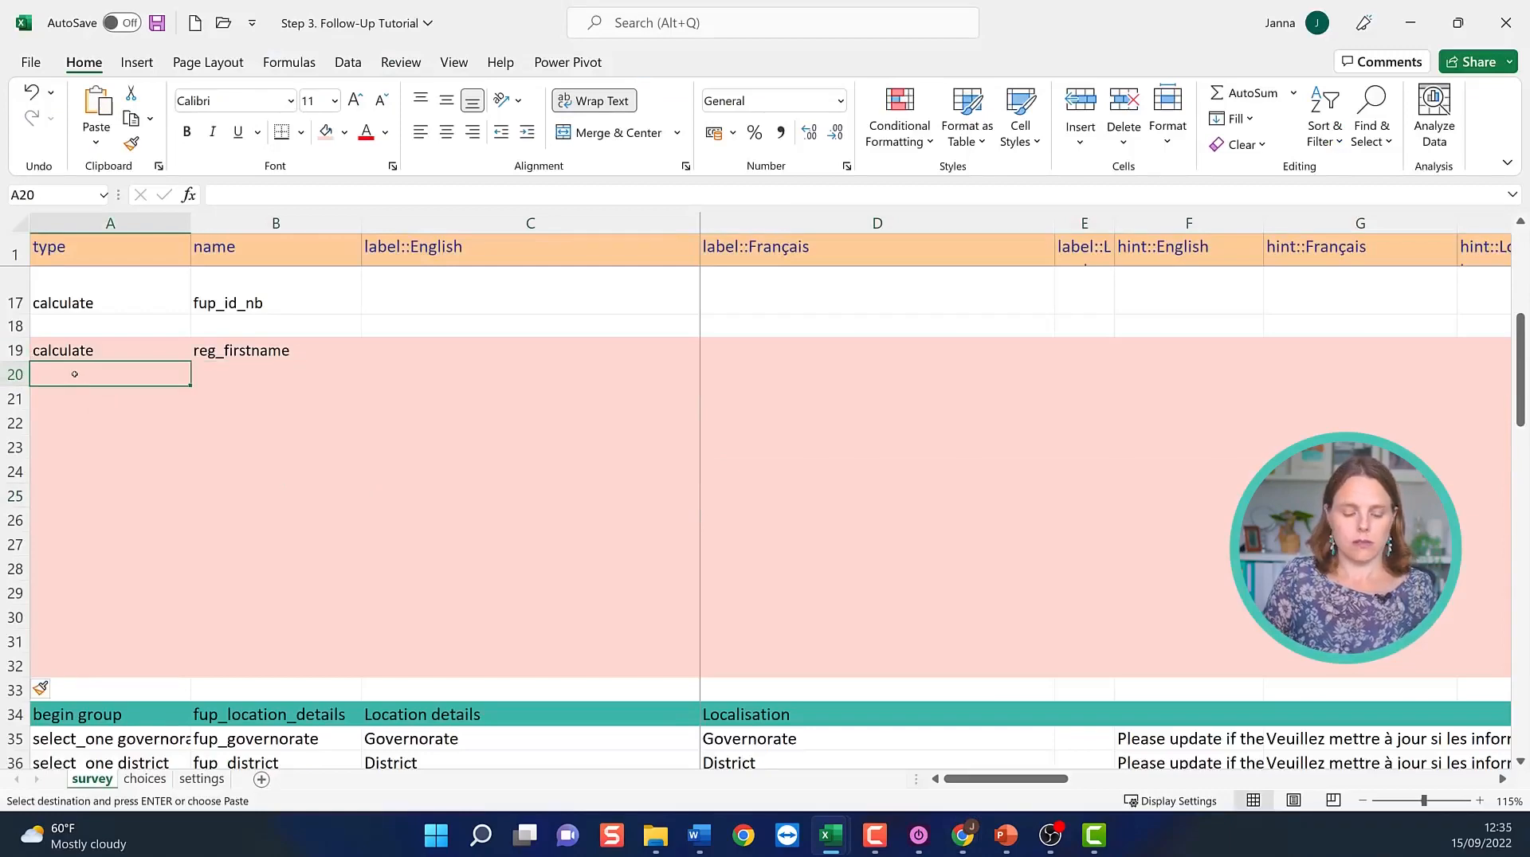
{"action": "key", "text": "ctrl+v"}
{"action": "scroll", "coordinate": [242, 647], "scroll_direction": "down", "scroll_amount": 7}
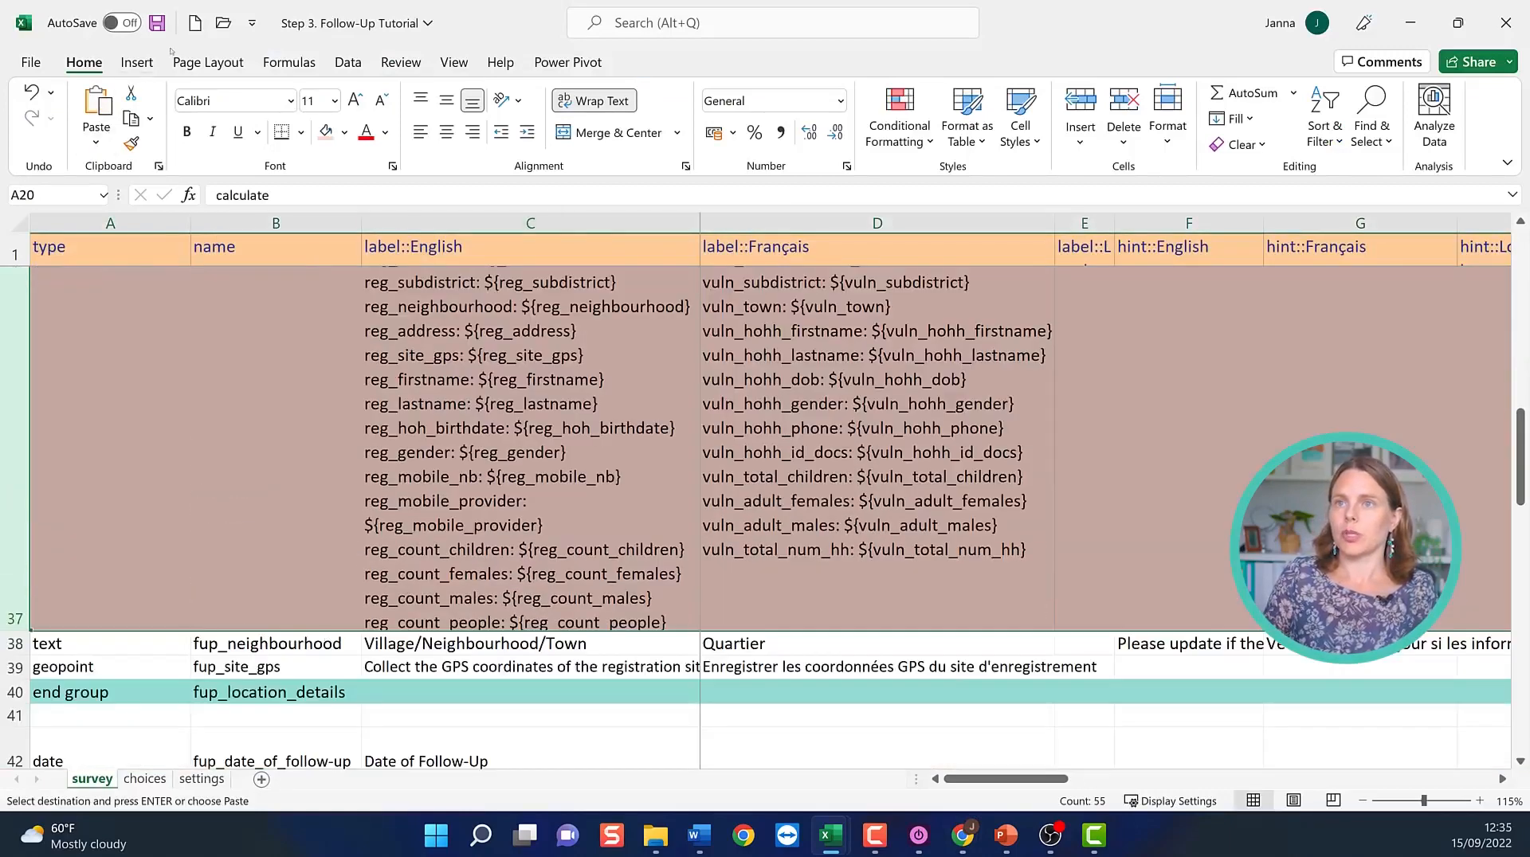
{"action": "key", "text": "ctrl+z"}
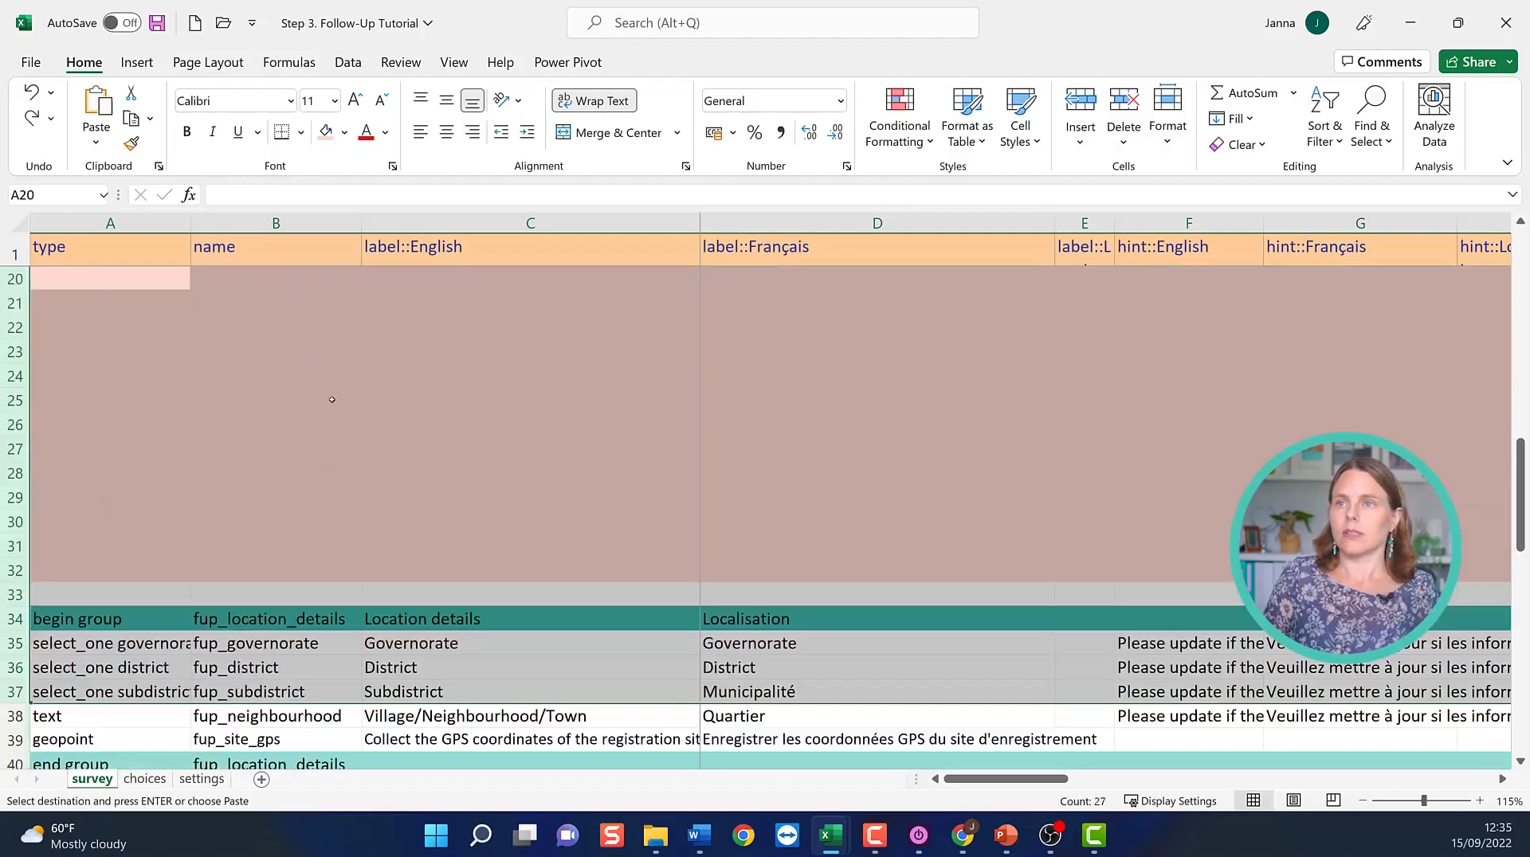
Insert more empty rows below row 20 to make room for the copied block.
{"action": "left_click", "coordinate": [331, 402]}
{"action": "left_click_drag", "start_coordinate": [15, 539], "coordinate": [64, 546]}
{"action": "right_click", "coordinate": [15, 366]}
{"action": "double_click", "coordinate": [349, 467]}
{"action": "right_click", "coordinate": [88, 504]}
{"action": "left_click", "coordinate": [154, 308]}
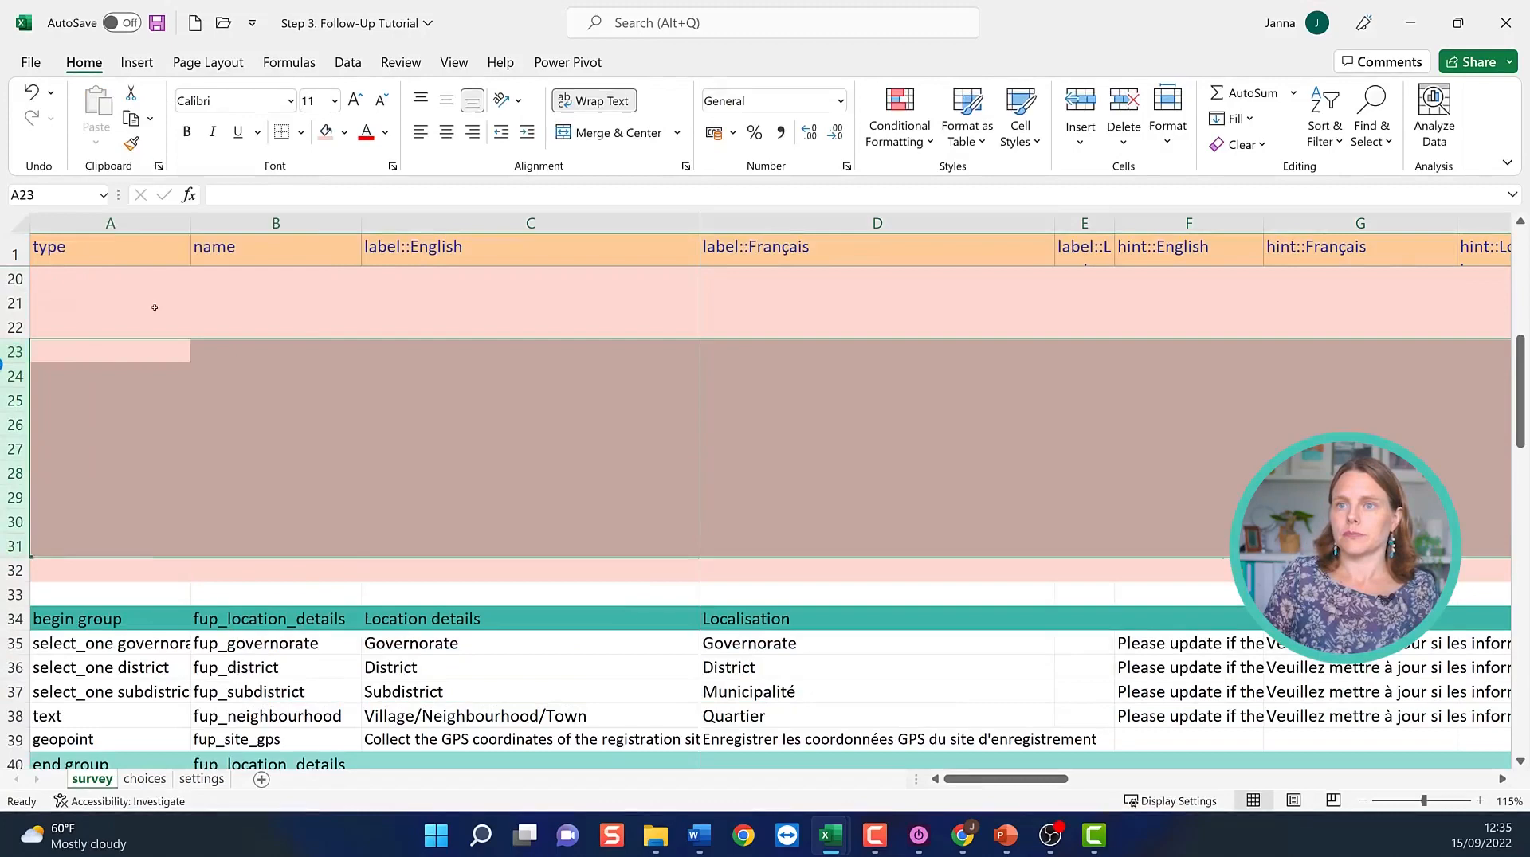
{"action": "left_click", "coordinate": [247, 473]}
{"action": "scroll", "coordinate": [160, 430], "scroll_direction": "up", "scroll_amount": 2}
{"action": "left_click", "coordinate": [57, 412]}
Copy the calculate rows again and paste them from row 20.
{"action": "key", "text": "alt+Tab"}
{"action": "key", "text": "alt+Tab"}
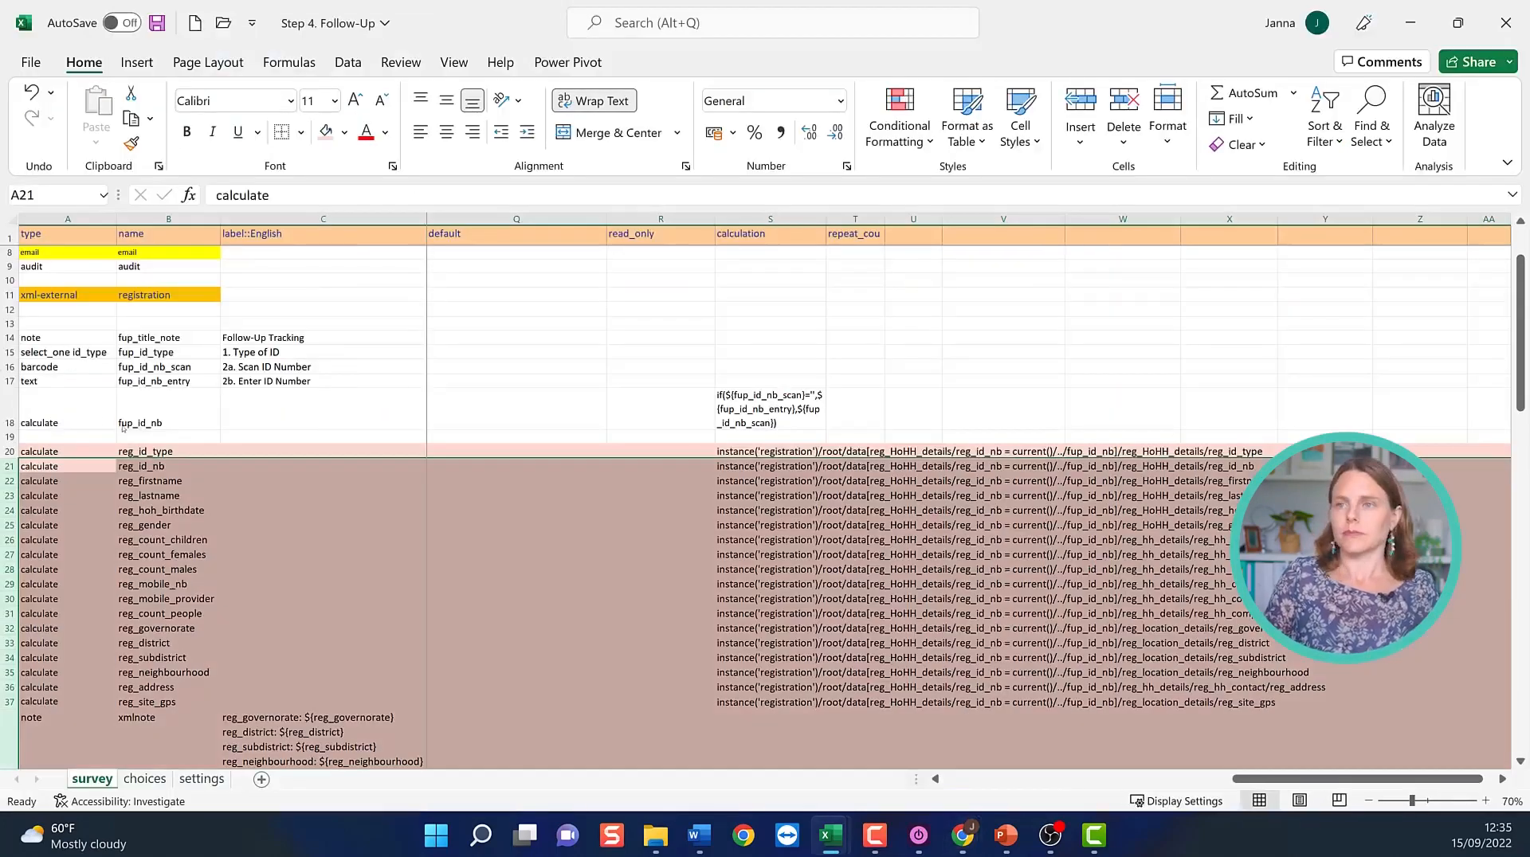
{"action": "key", "text": "ctrl+c"}
{"action": "key", "text": "alt+Tab"}
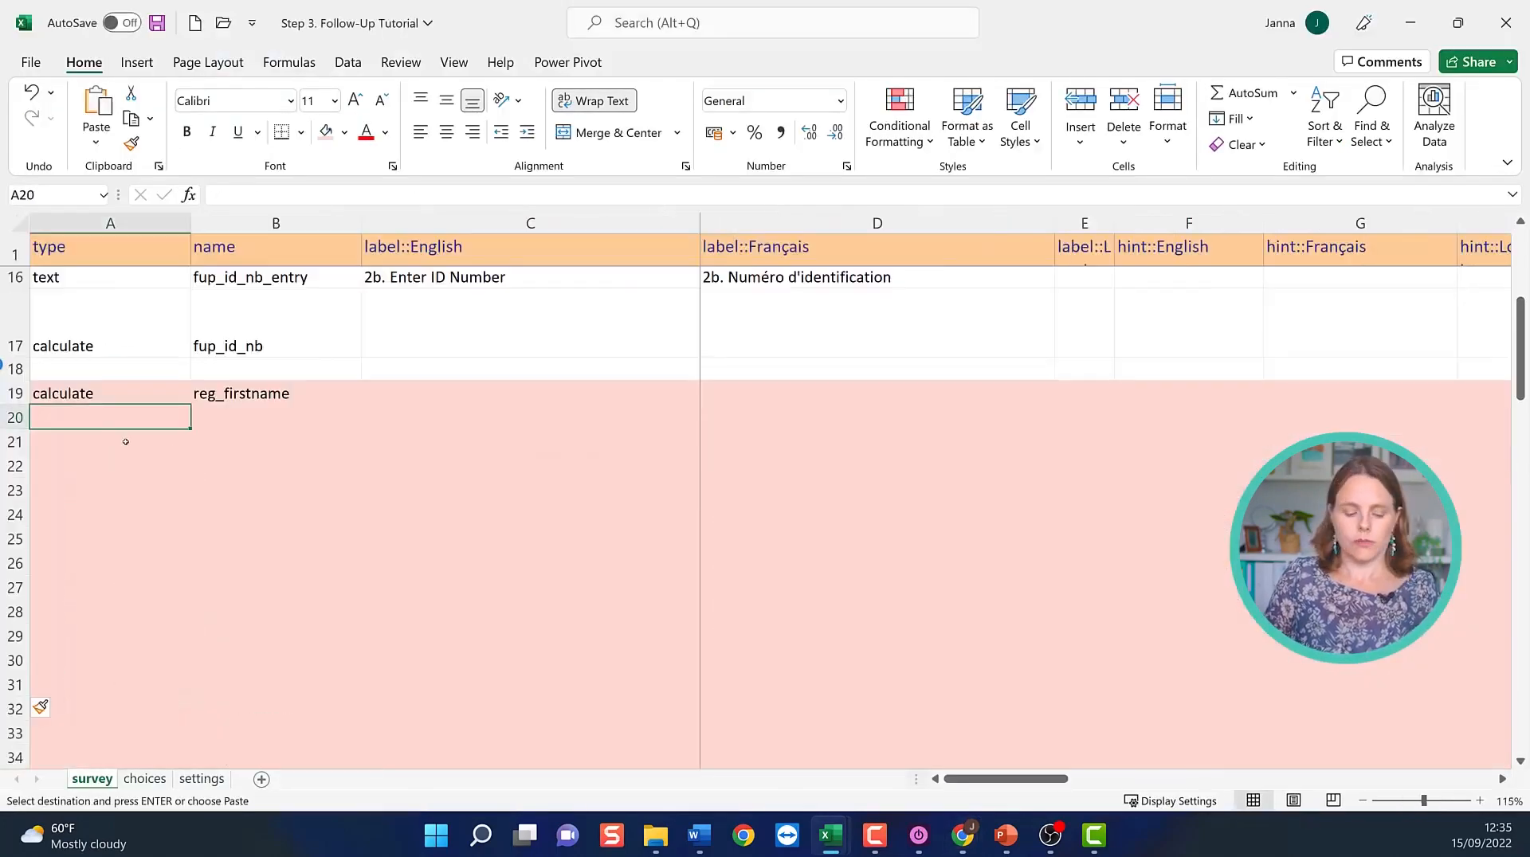
{"action": "key", "text": "ctrl+v"}
{"action": "scroll", "coordinate": [299, 483], "scroll_direction": "down", "scroll_amount": 2}
{"action": "scroll", "coordinate": [299, 484], "scroll_direction": "down", "scroll_amount": 5}
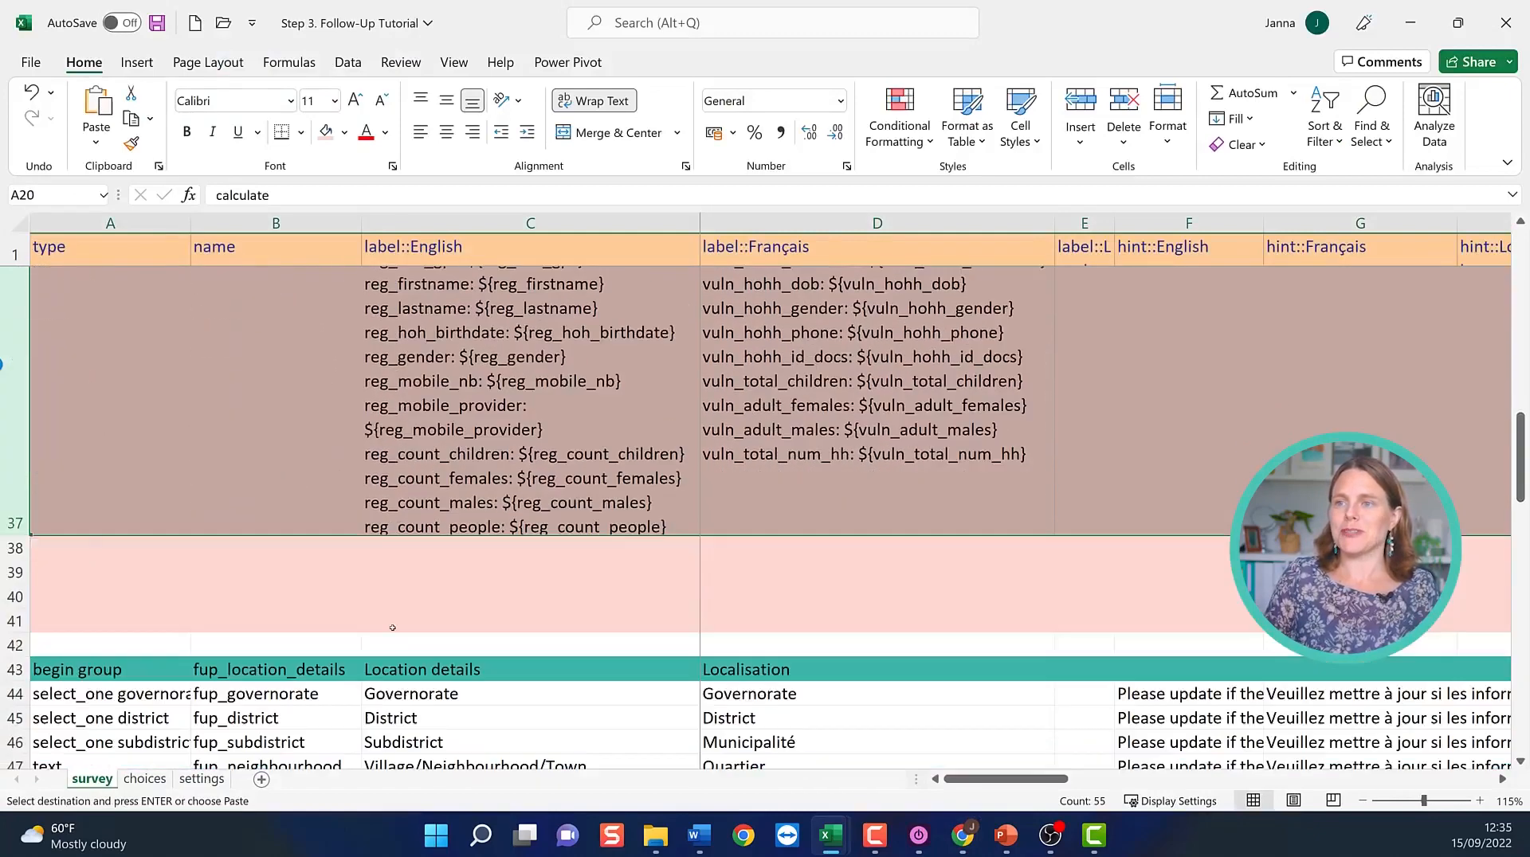
Delete the leftover empty rows 38 to 41 below the note.
{"action": "left_click", "coordinate": [200, 572]}
{"action": "left_click_drag", "start_coordinate": [16, 549], "coordinate": [37, 625]}
{"action": "right_click", "coordinate": [287, 599]}
{"action": "left_click", "coordinate": [494, 464]}
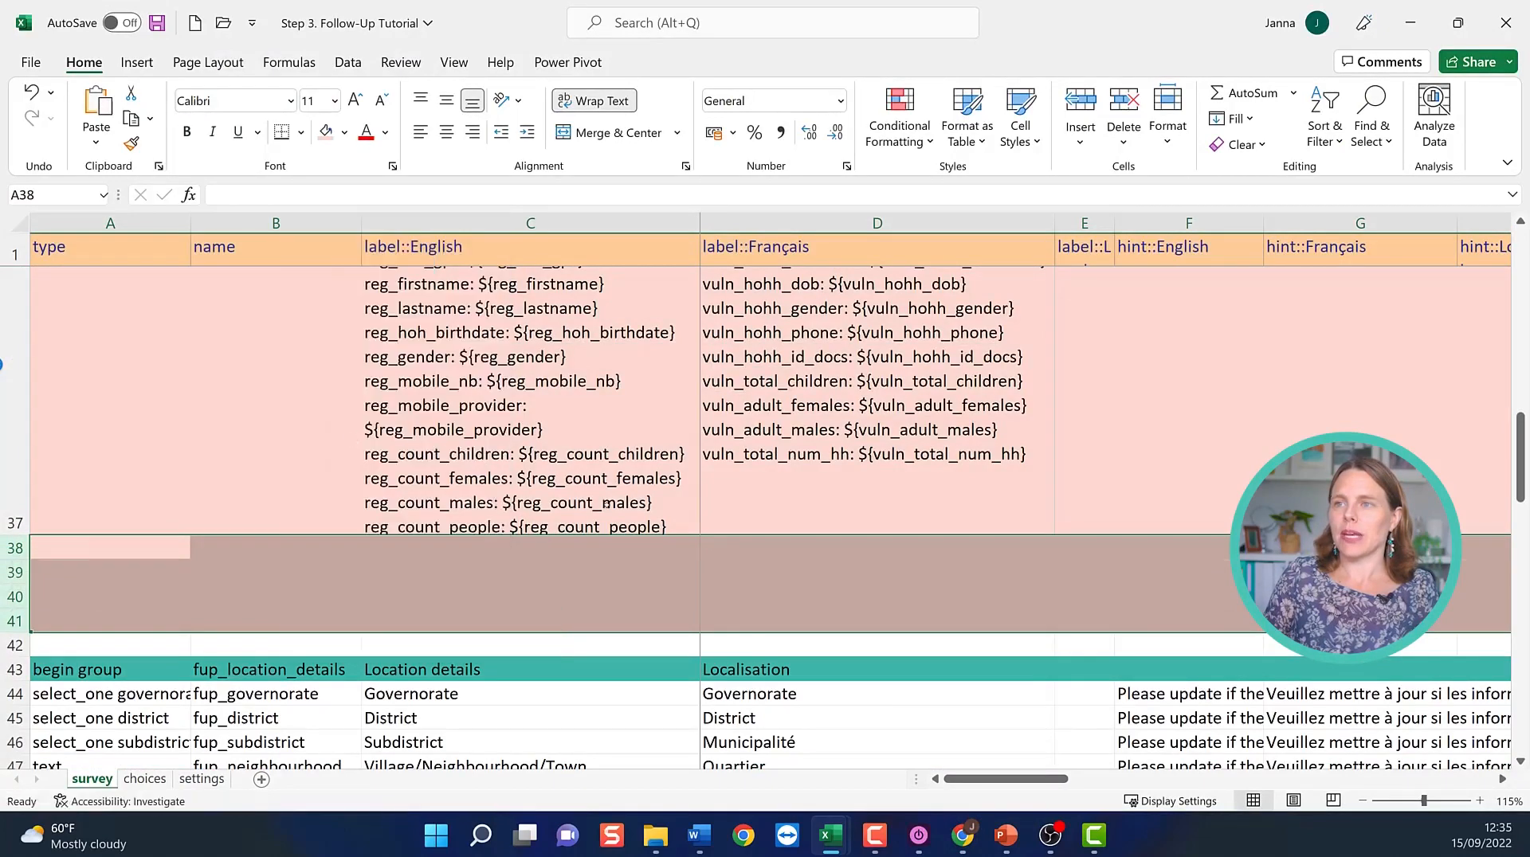
Scroll back up and check the pasted reg_firstname row's formula columns.
{"action": "scroll", "coordinate": [823, 542], "scroll_direction": "up", "scroll_amount": 4}
{"action": "left_click", "coordinate": [809, 522]}
{"action": "left_click", "coordinate": [720, 346]}
{"action": "scroll", "coordinate": [702, 430], "scroll_direction": "up", "scroll_amount": 3}
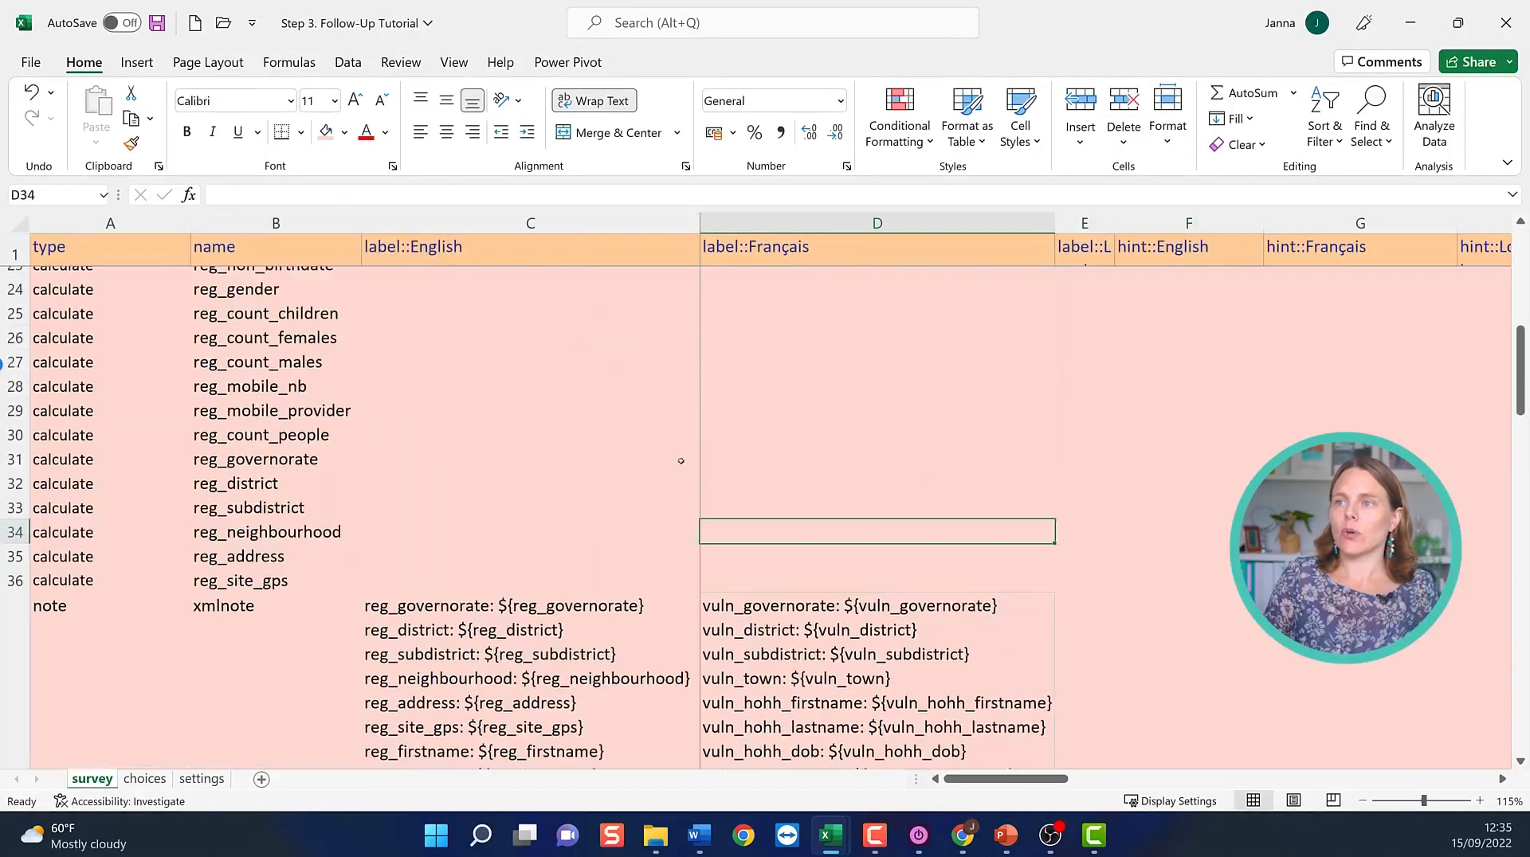
{"action": "left_click", "coordinate": [622, 405]}
{"action": "scroll", "coordinate": [569, 382], "scroll_direction": "up", "scroll_amount": 3}
{"action": "left_click", "coordinate": [455, 439]}
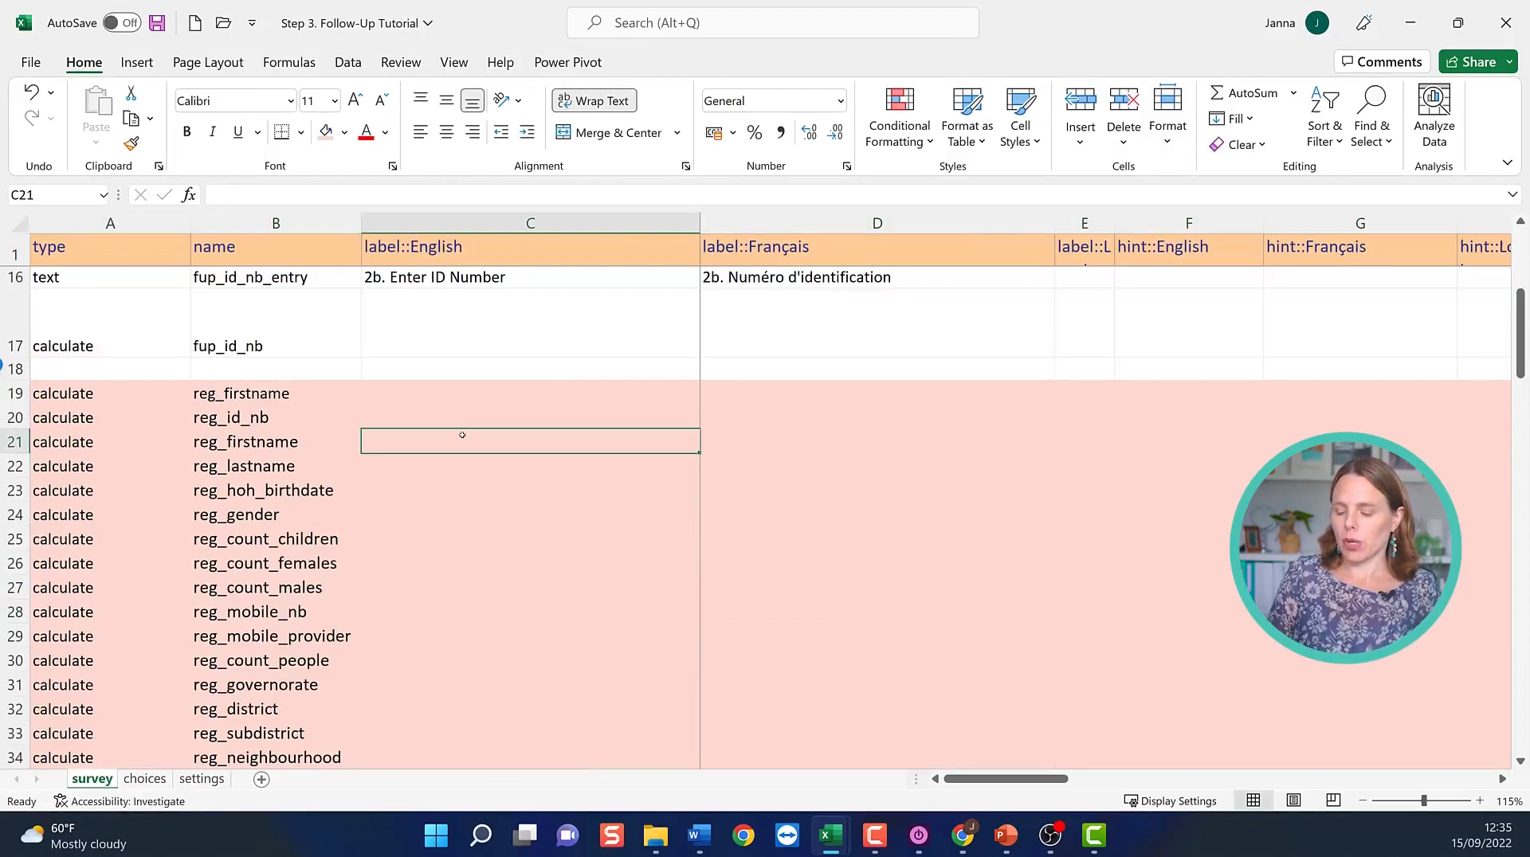
{"action": "key", "text": "Right"}
{"action": "key", "text": "Right"}
{"action": "key", "text": "Right"}
{"action": "key", "text": "Right"}
{"action": "key", "text": "Right"}
{"action": "key", "text": "Right"}
{"action": "key", "text": "Right"}
{"action": "key", "text": "Right"}
{"action": "key", "text": "Right"}
{"action": "key", "text": "Right"}
{"action": "key", "text": "Right"}
{"action": "key", "text": "Right"}
{"action": "key", "text": "Right"}
{"action": "key", "text": "Right"}
{"action": "key", "text": "Right"}
{"action": "key", "text": "Right"}
{"action": "key", "text": "Right"}
{"action": "key", "text": "Right"}
{"action": "key", "text": "Right"}
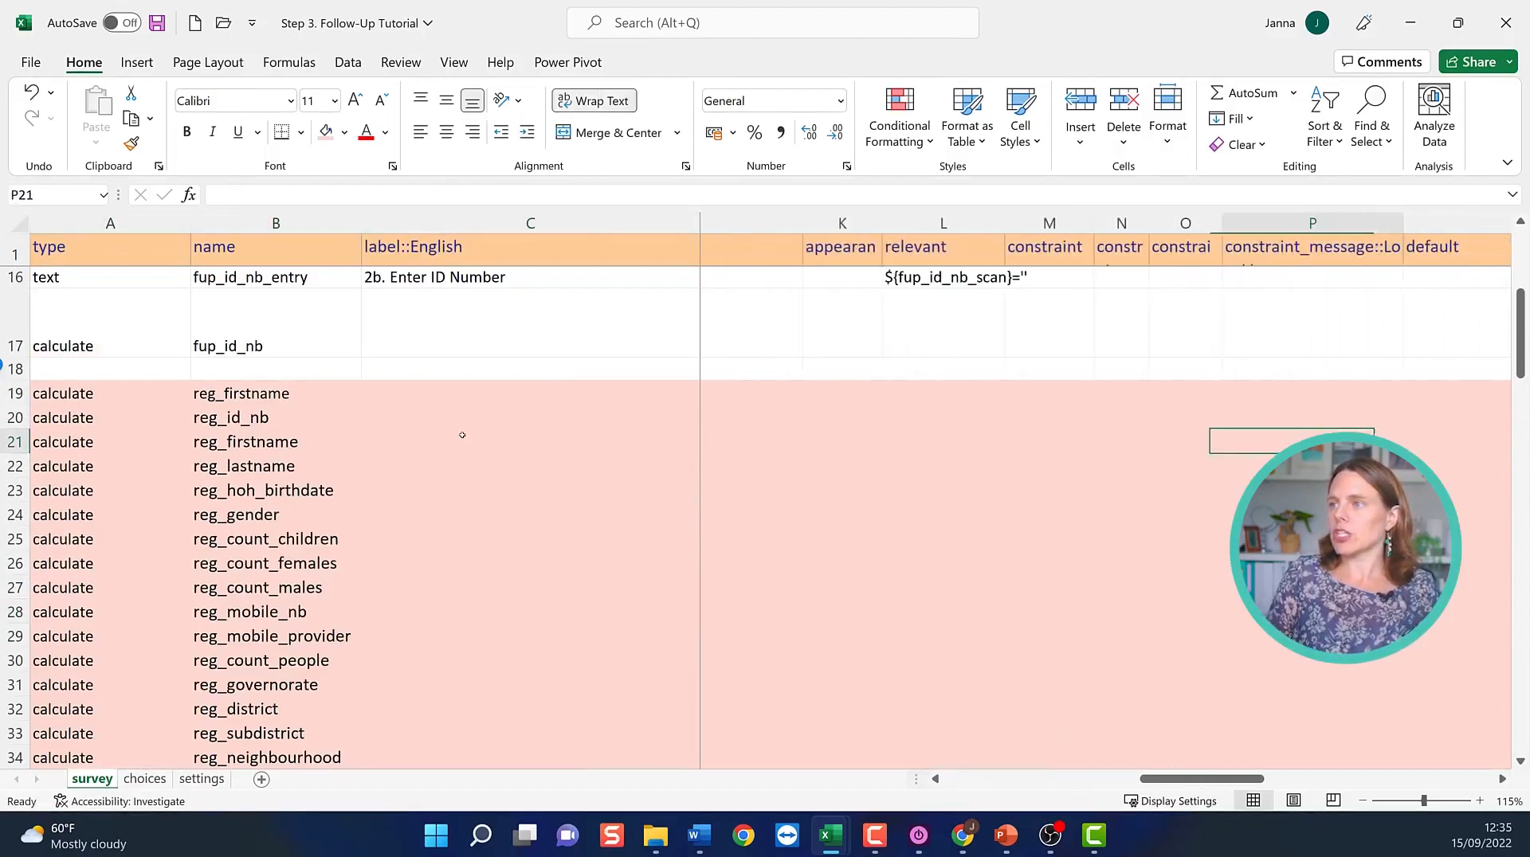
{"action": "key", "text": "Right"}
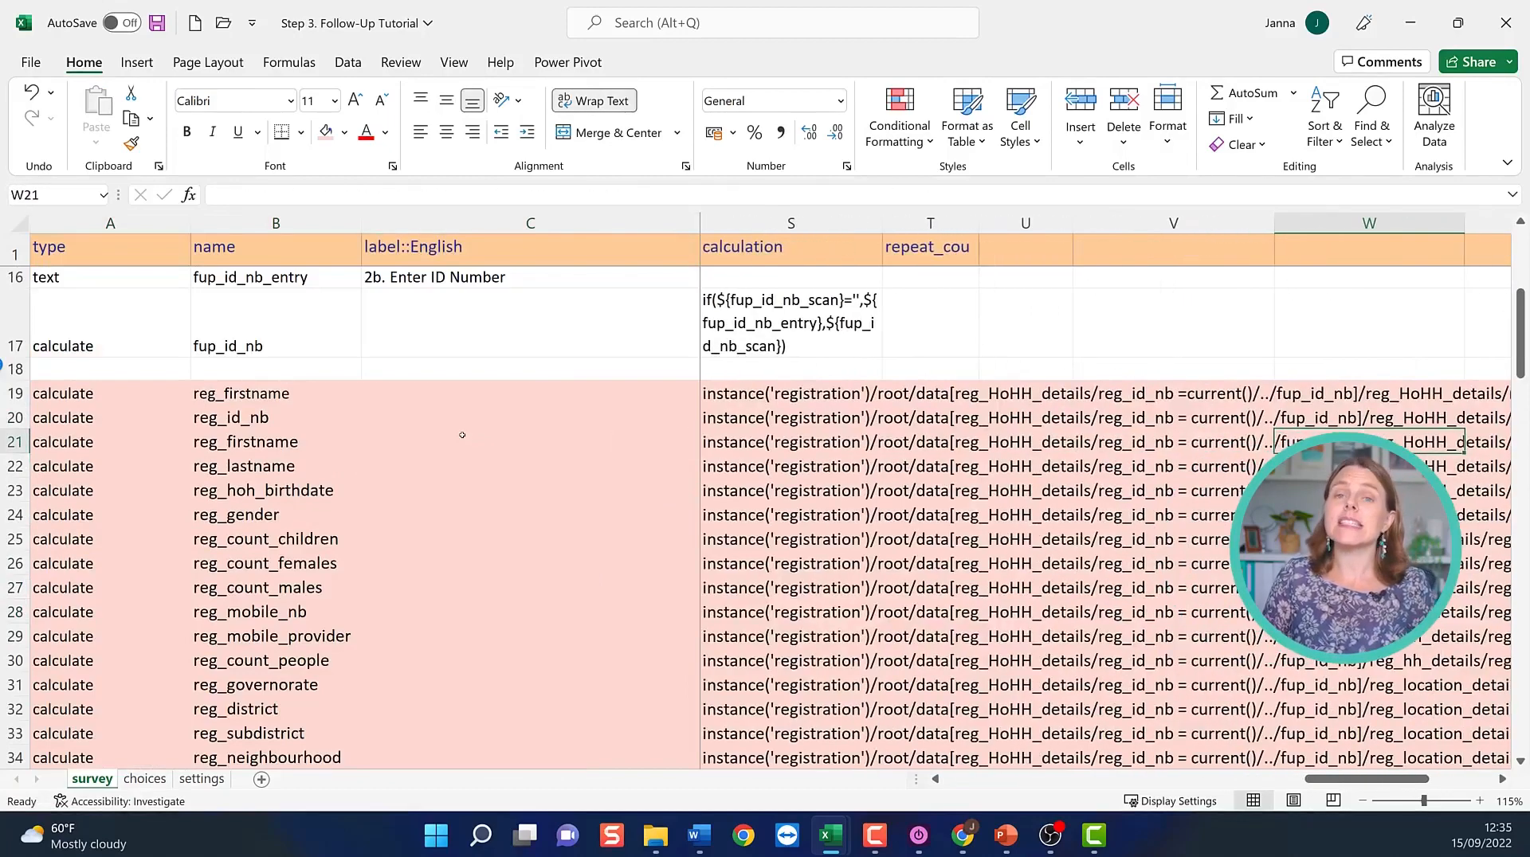
{"action": "left_click", "coordinate": [740, 416]}
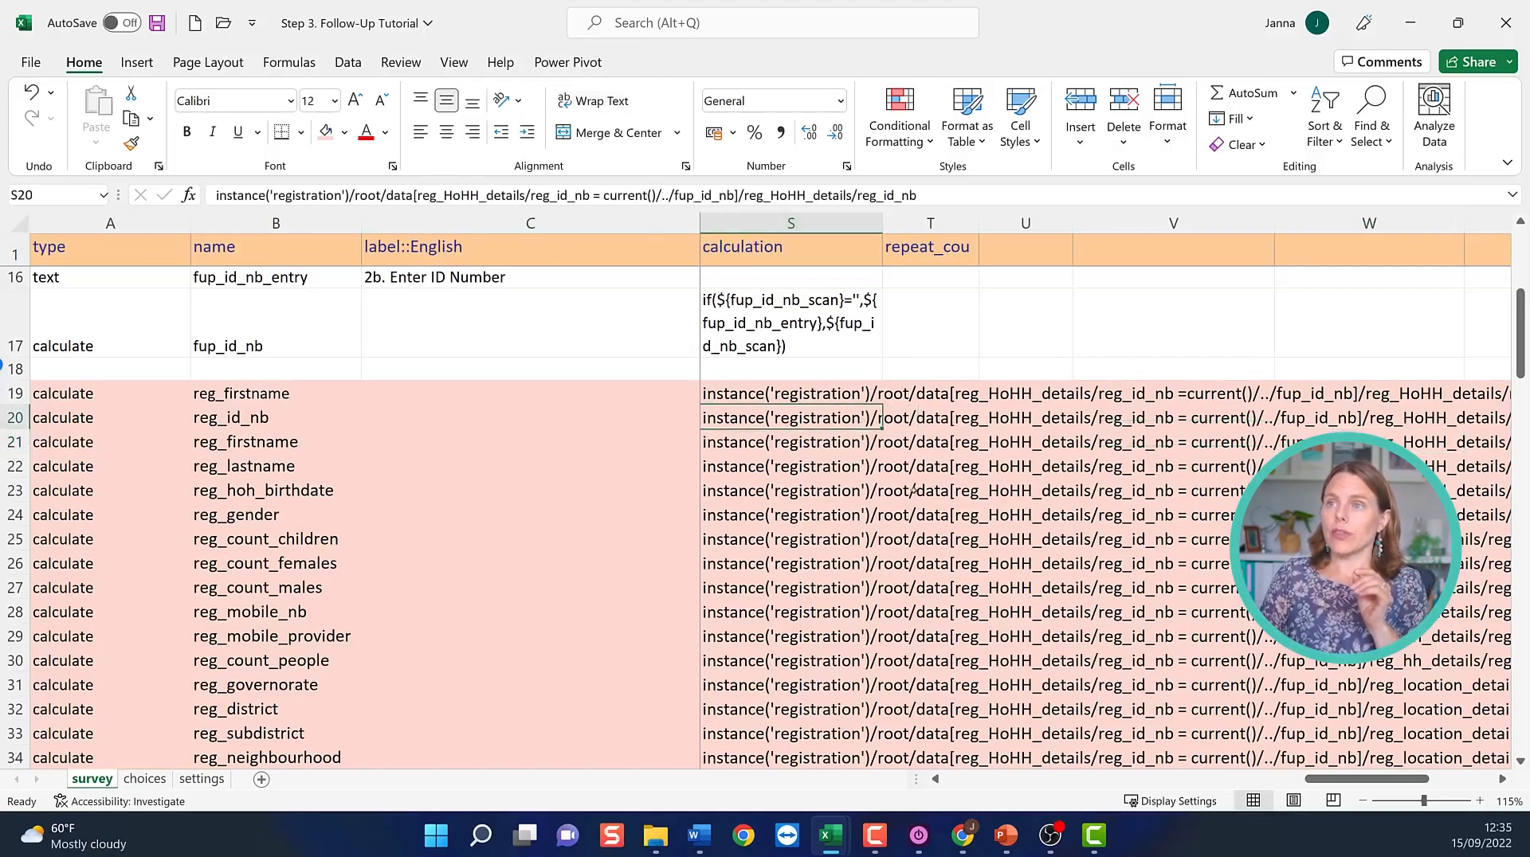
{"action": "scroll", "coordinate": [914, 489], "scroll_direction": "down", "scroll_amount": 3}
{"action": "scroll", "coordinate": [915, 490], "scroll_direction": "up", "scroll_amount": 2}
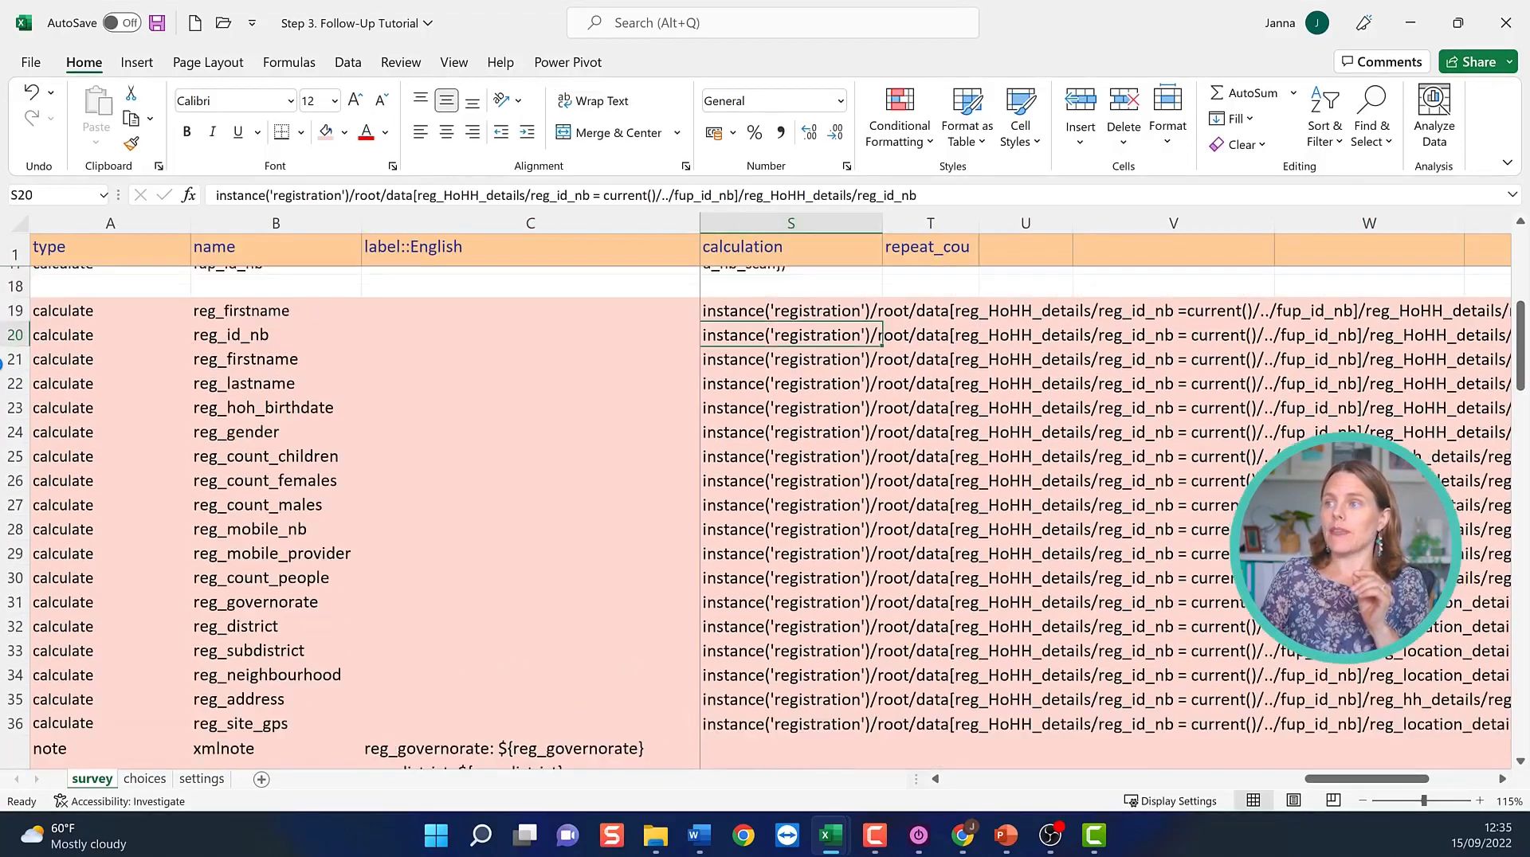
{"action": "left_click_drag", "start_coordinate": [1367, 778], "coordinate": [1487, 800]}
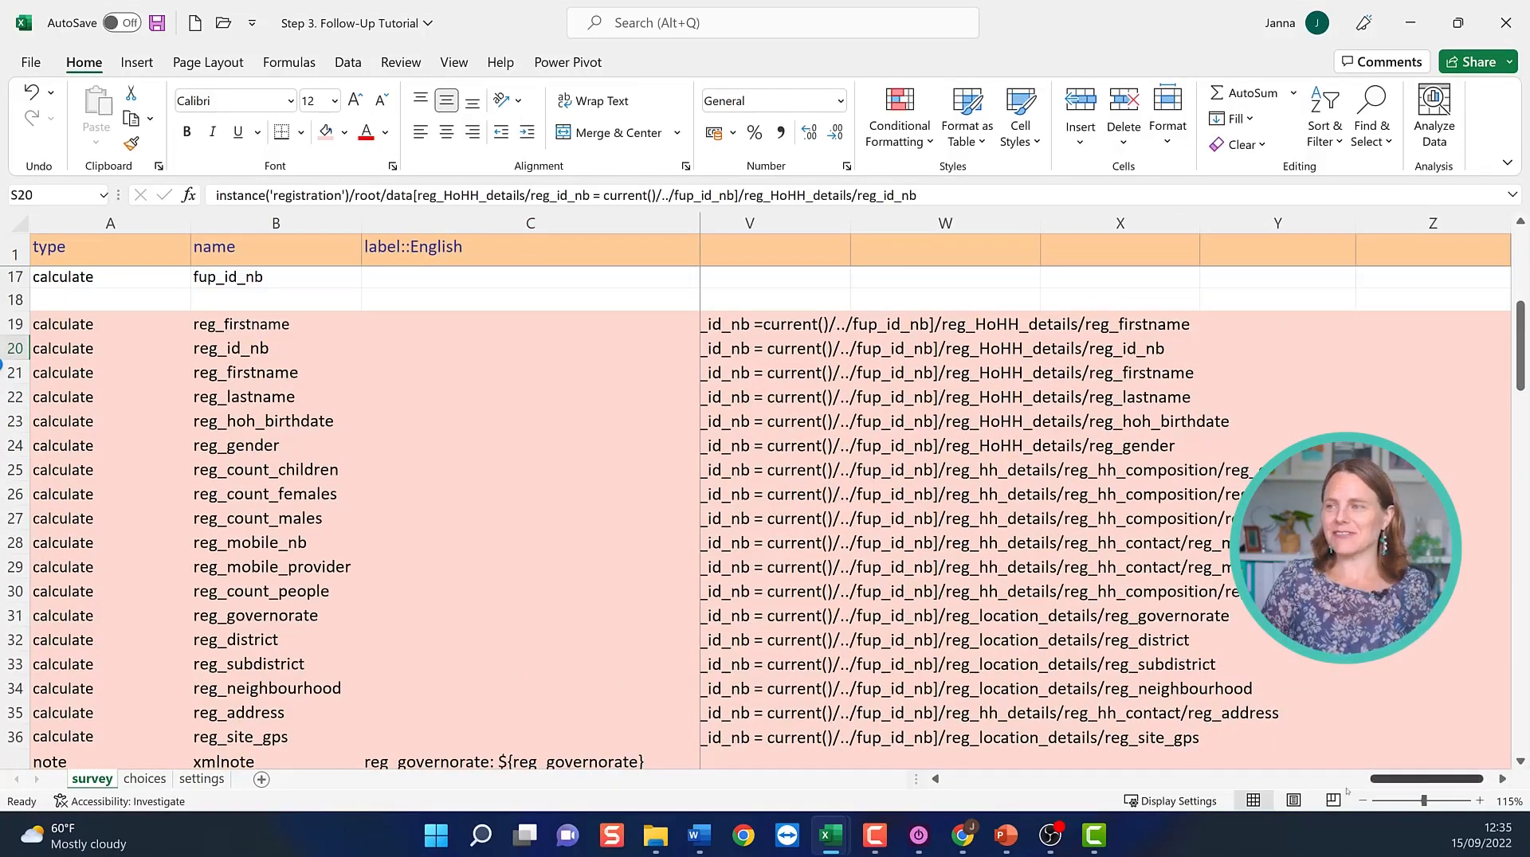
{"action": "left_click_drag", "start_coordinate": [1411, 781], "coordinate": [1100, 782]}
{"action": "scroll", "coordinate": [478, 446], "scroll_direction": "down", "scroll_amount": 4}
{"action": "scroll", "coordinate": [481, 481], "scroll_direction": "down", "scroll_amount": 2}
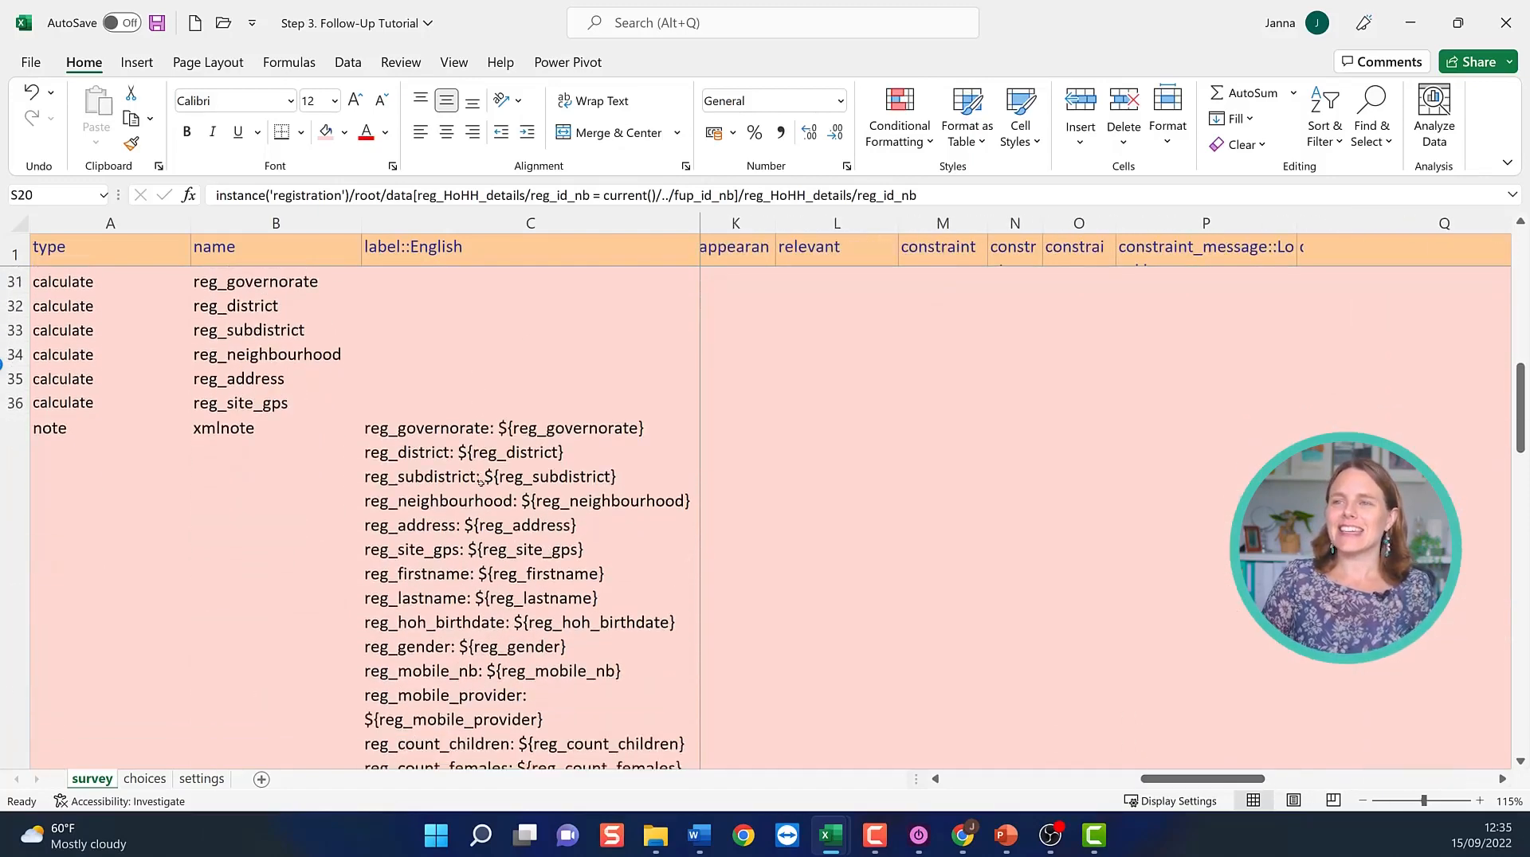
{"action": "left_click_drag", "start_coordinate": [130, 400], "coordinate": [478, 431]}
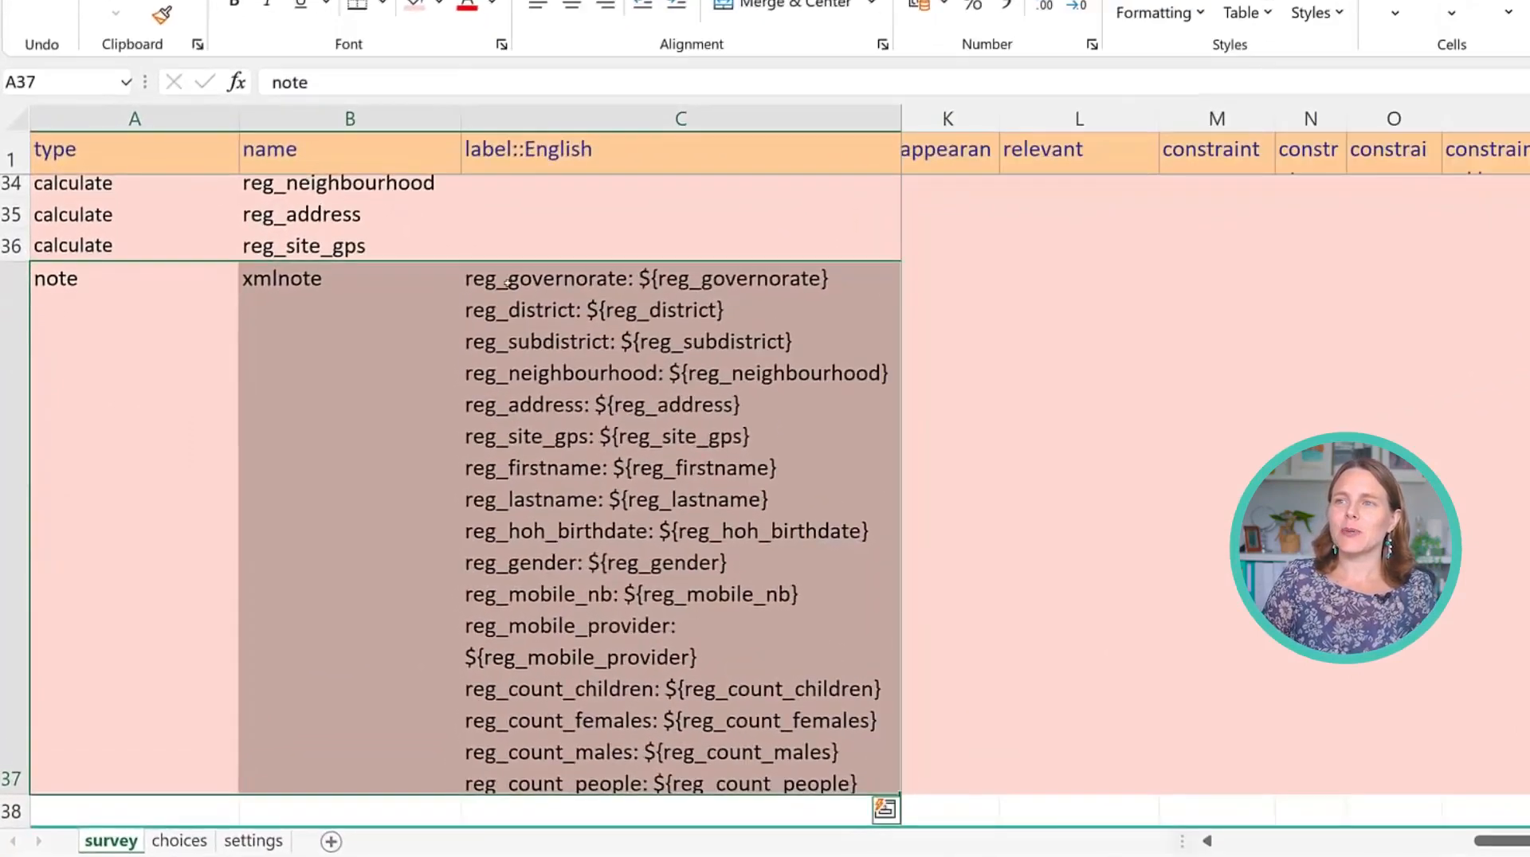
{"action": "left_click", "coordinate": [507, 283]}
{"action": "left_click_drag", "start_coordinate": [88, 316], "coordinate": [768, 427]}
{"action": "left_click_drag", "start_coordinate": [330, 312], "coordinate": [679, 398]}
{"action": "scroll", "coordinate": [681, 470], "scroll_direction": "down", "scroll_amount": 1}
{"action": "scroll", "coordinate": [680, 477], "scroll_direction": "up", "scroll_amount": 3}
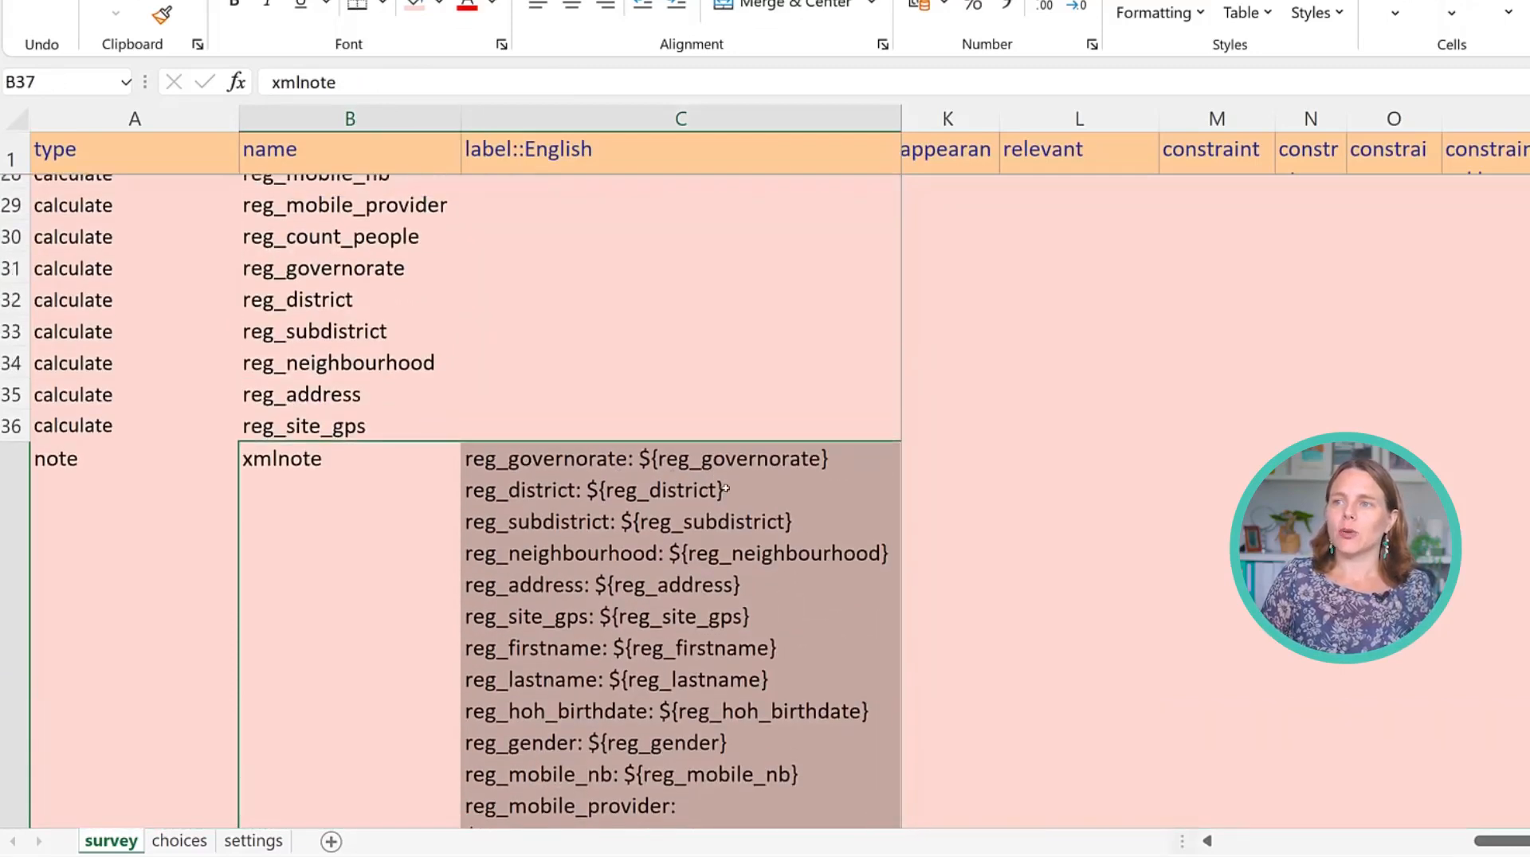
{"action": "scroll", "coordinate": [332, 182], "scroll_direction": "up", "scroll_amount": 2}
{"action": "scroll", "coordinate": [714, 663], "scroll_direction": "down", "scroll_amount": 2}
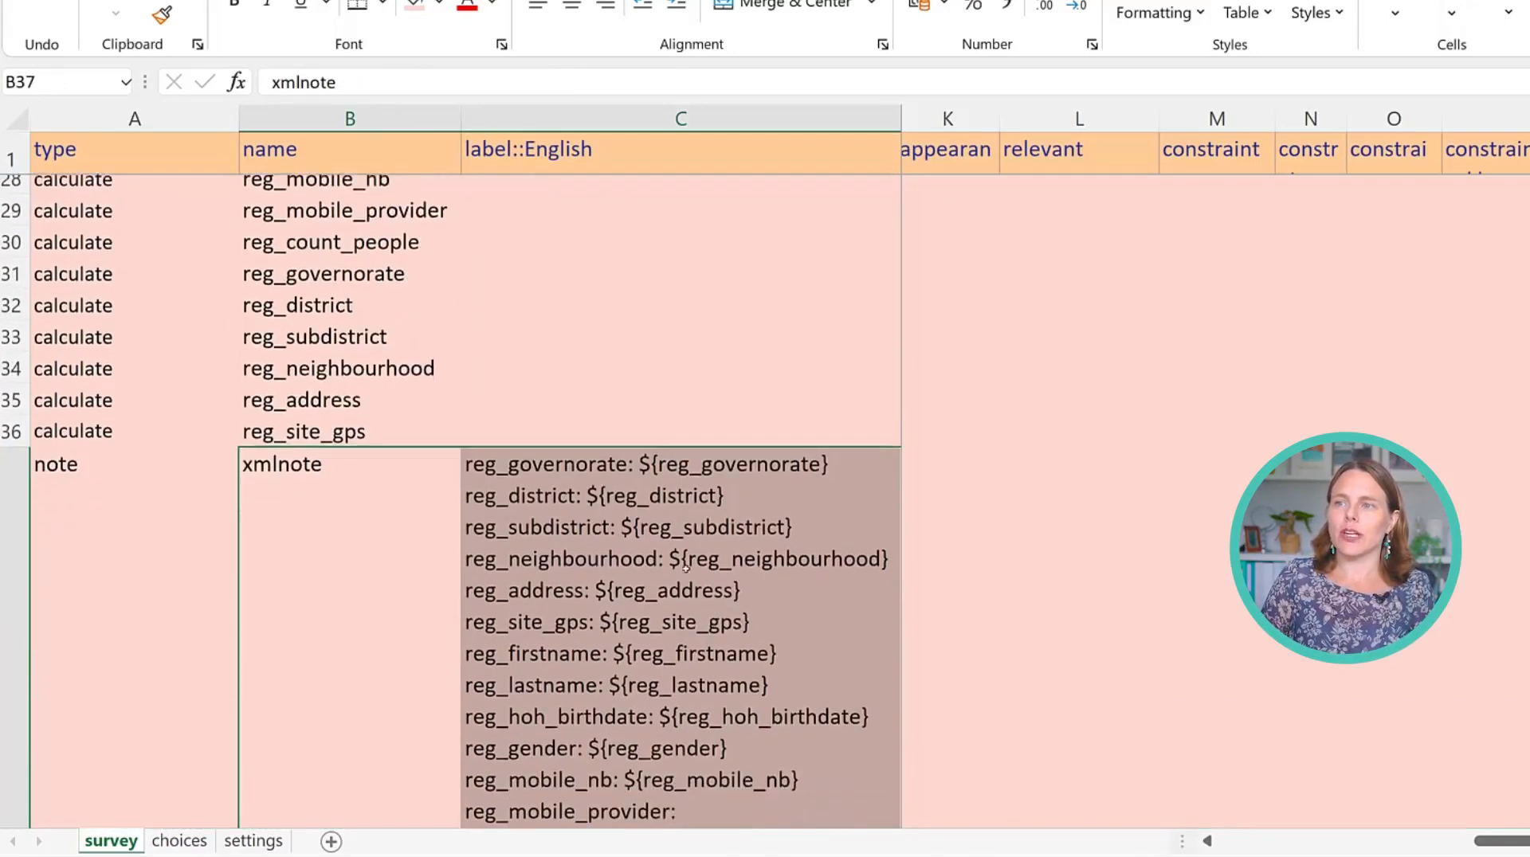
{"action": "scroll", "coordinate": [434, 502], "scroll_direction": "up", "scroll_amount": 3}
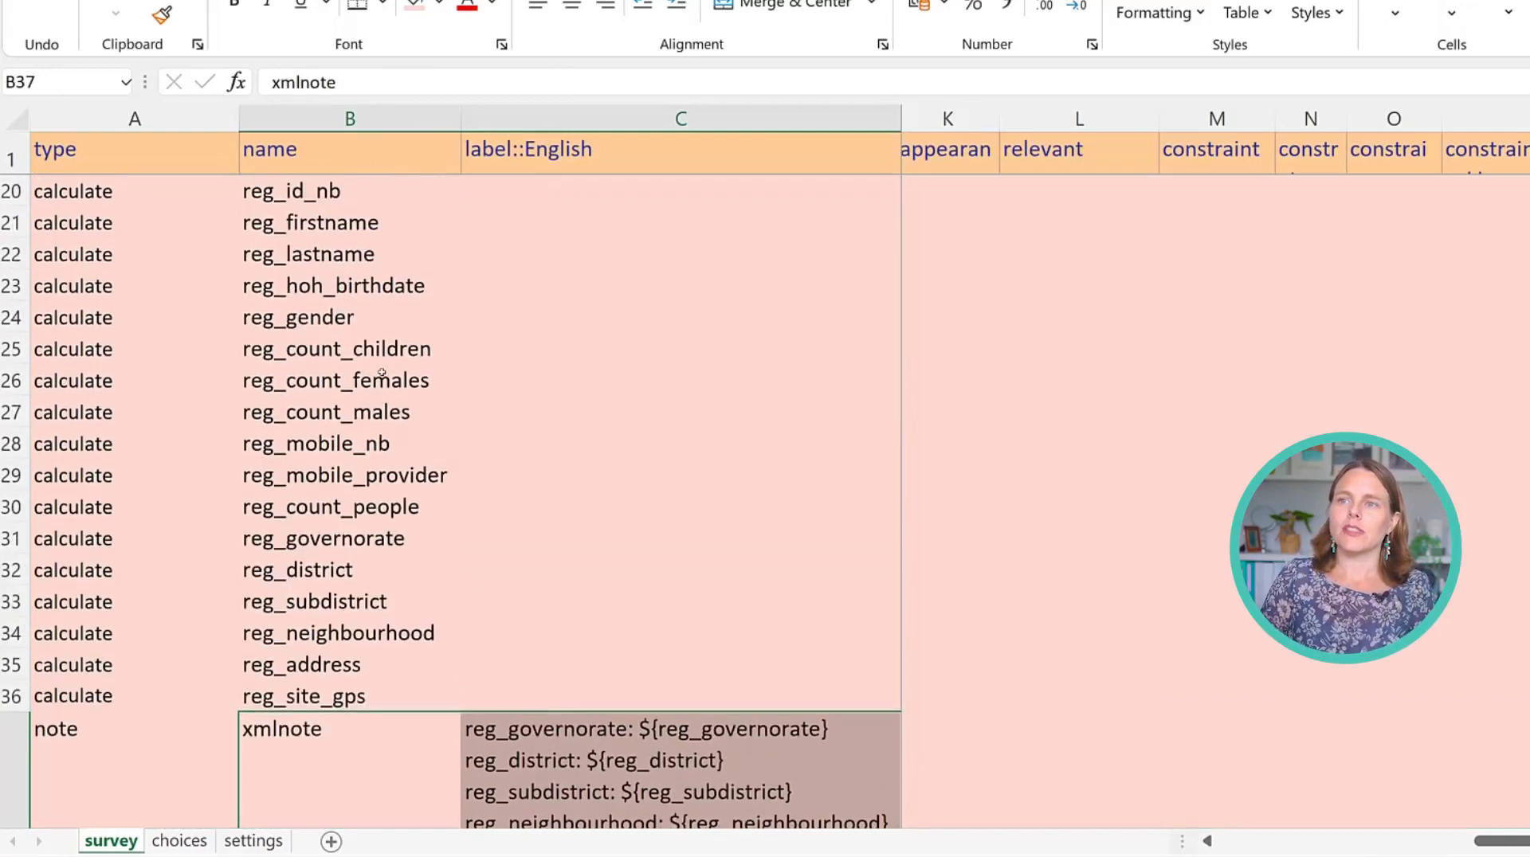
{"action": "scroll", "coordinate": [48, 635], "scroll_direction": "down", "scroll_amount": 2}
{"action": "left_click", "coordinate": [17, 638]}
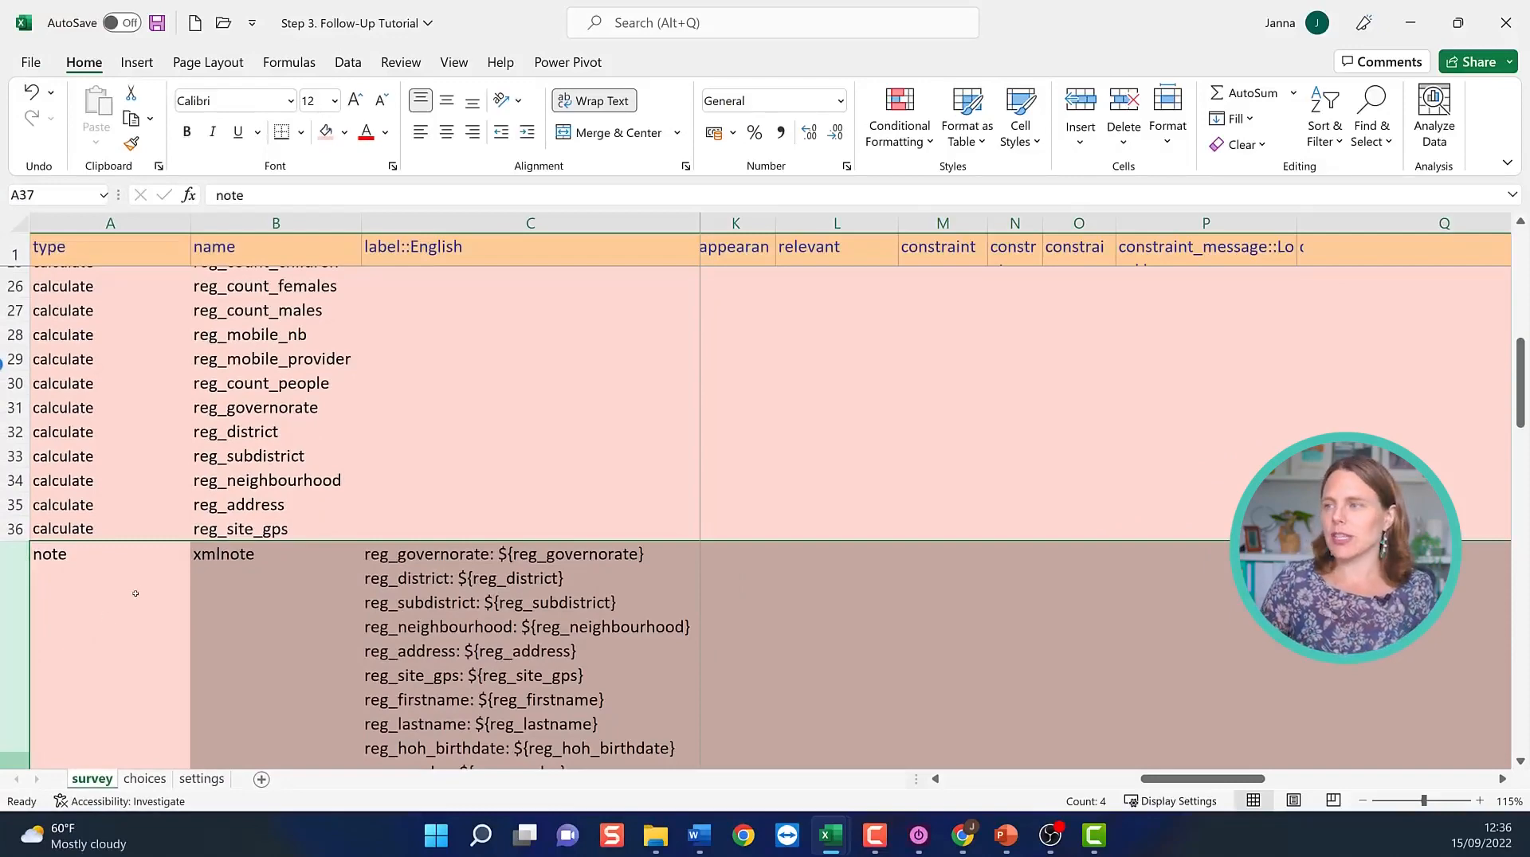
{"action": "scroll", "coordinate": [453, 603], "scroll_direction": "down", "scroll_amount": 6}
{"action": "left_click", "coordinate": [604, 561]}
{"action": "scroll", "coordinate": [604, 561], "scroll_direction": "up", "scroll_amount": 7}
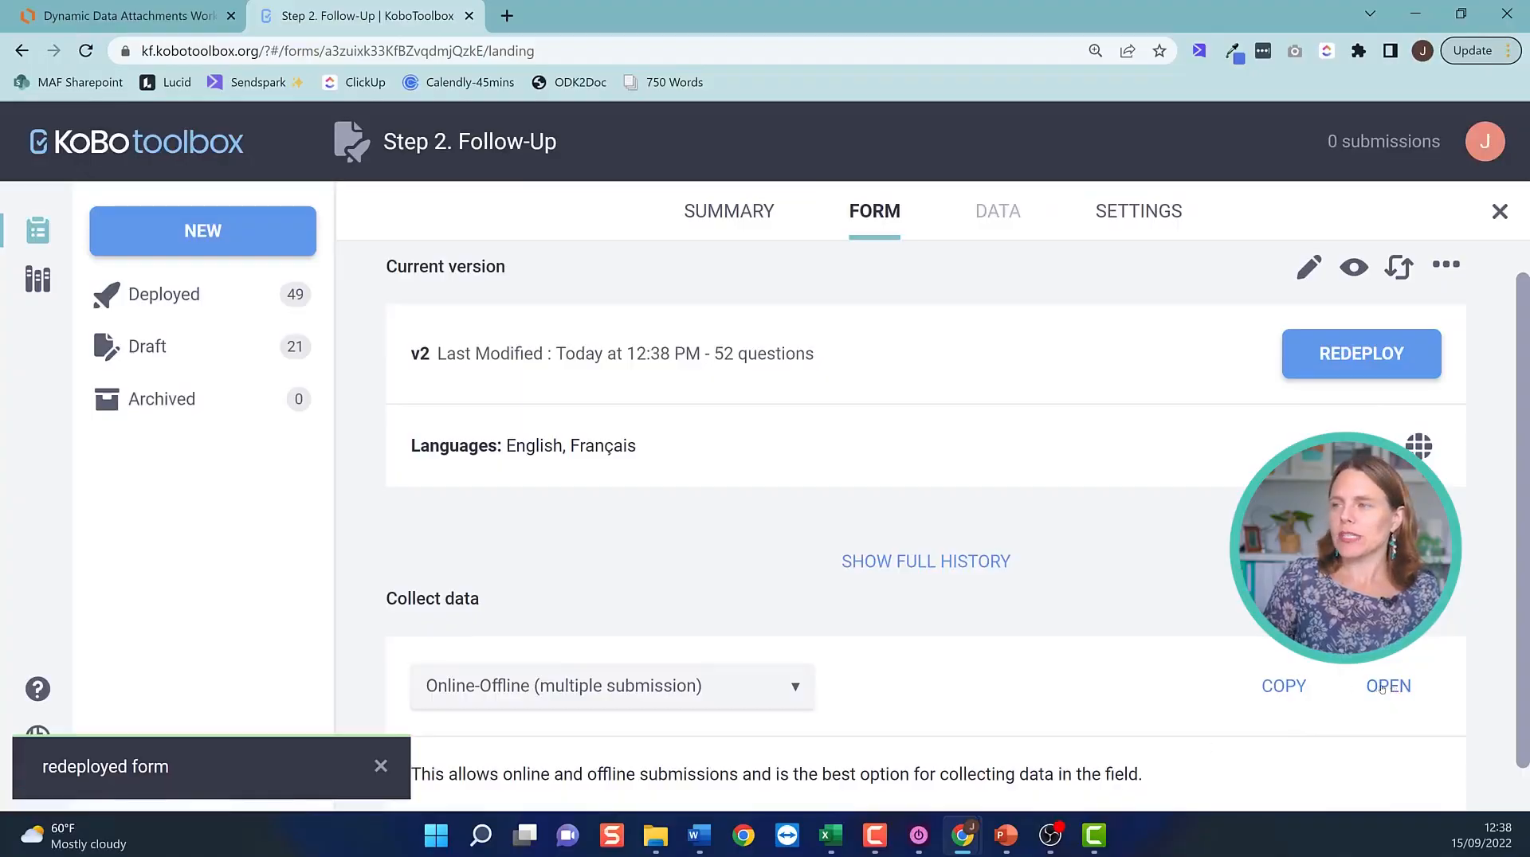
Open the redeployed form, choose National identity card and enter ID number 123456.
{"action": "left_click", "coordinate": [1382, 688]}
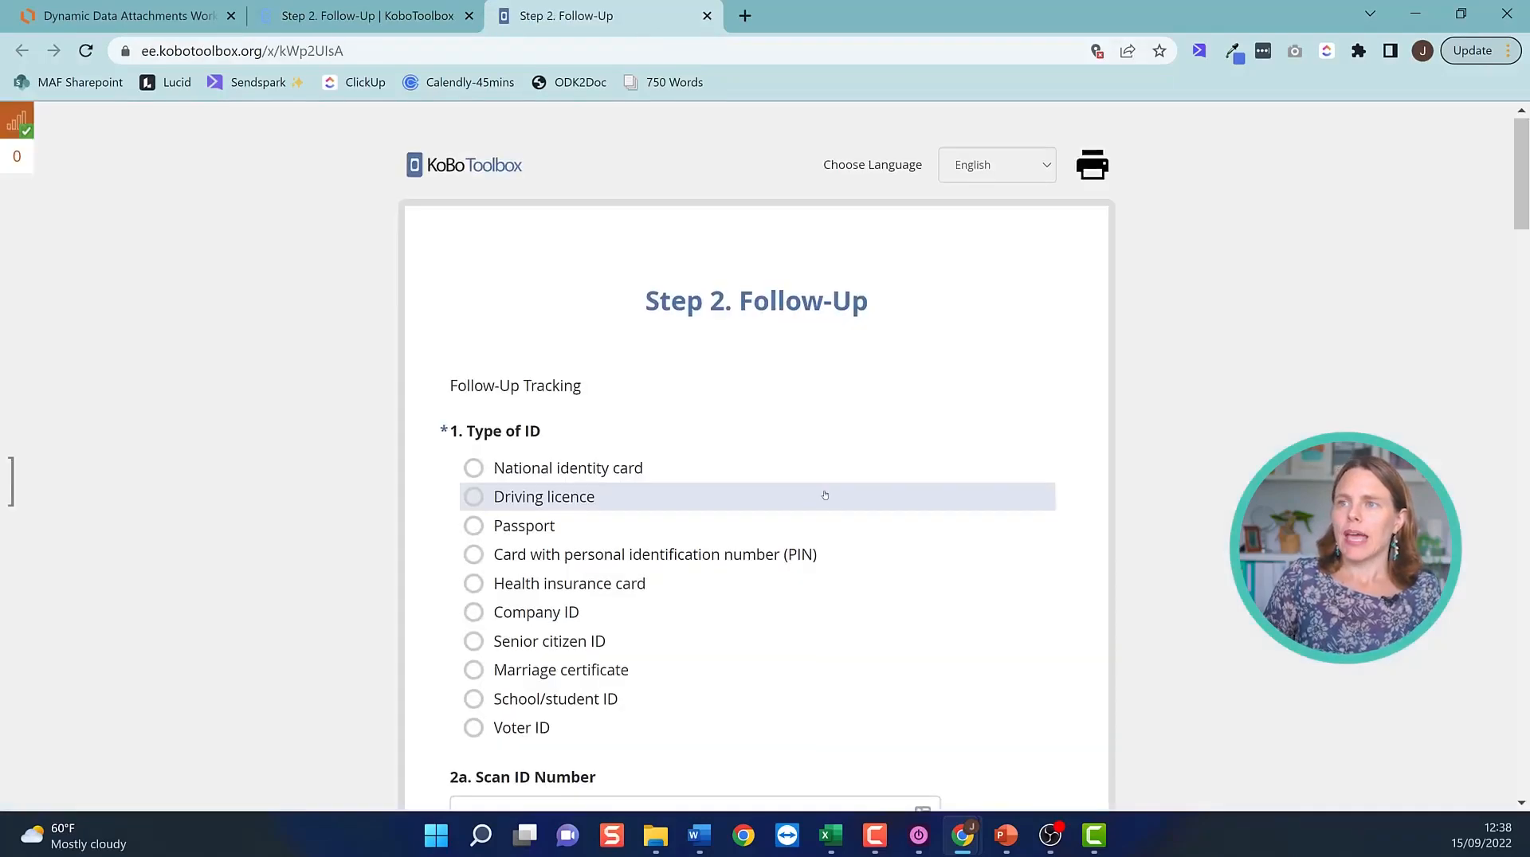
{"action": "scroll", "coordinate": [823, 478], "scroll_direction": "down", "scroll_amount": 3}
{"action": "left_click", "coordinate": [562, 275]}
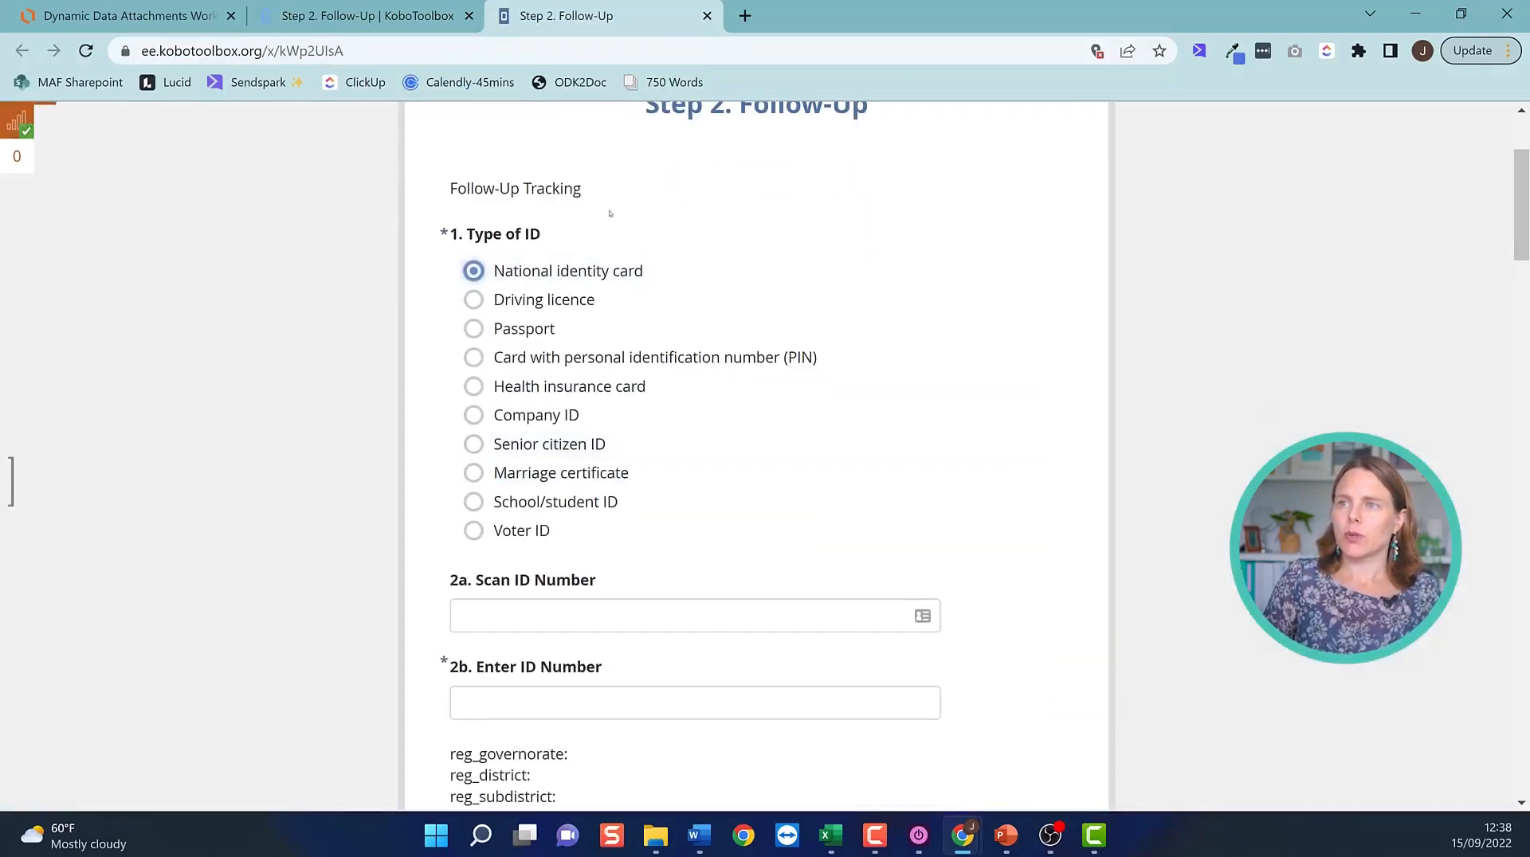
{"action": "left_click", "coordinate": [747, 628]}
{"action": "scroll", "coordinate": [741, 606], "scroll_direction": "down", "scroll_amount": 4}
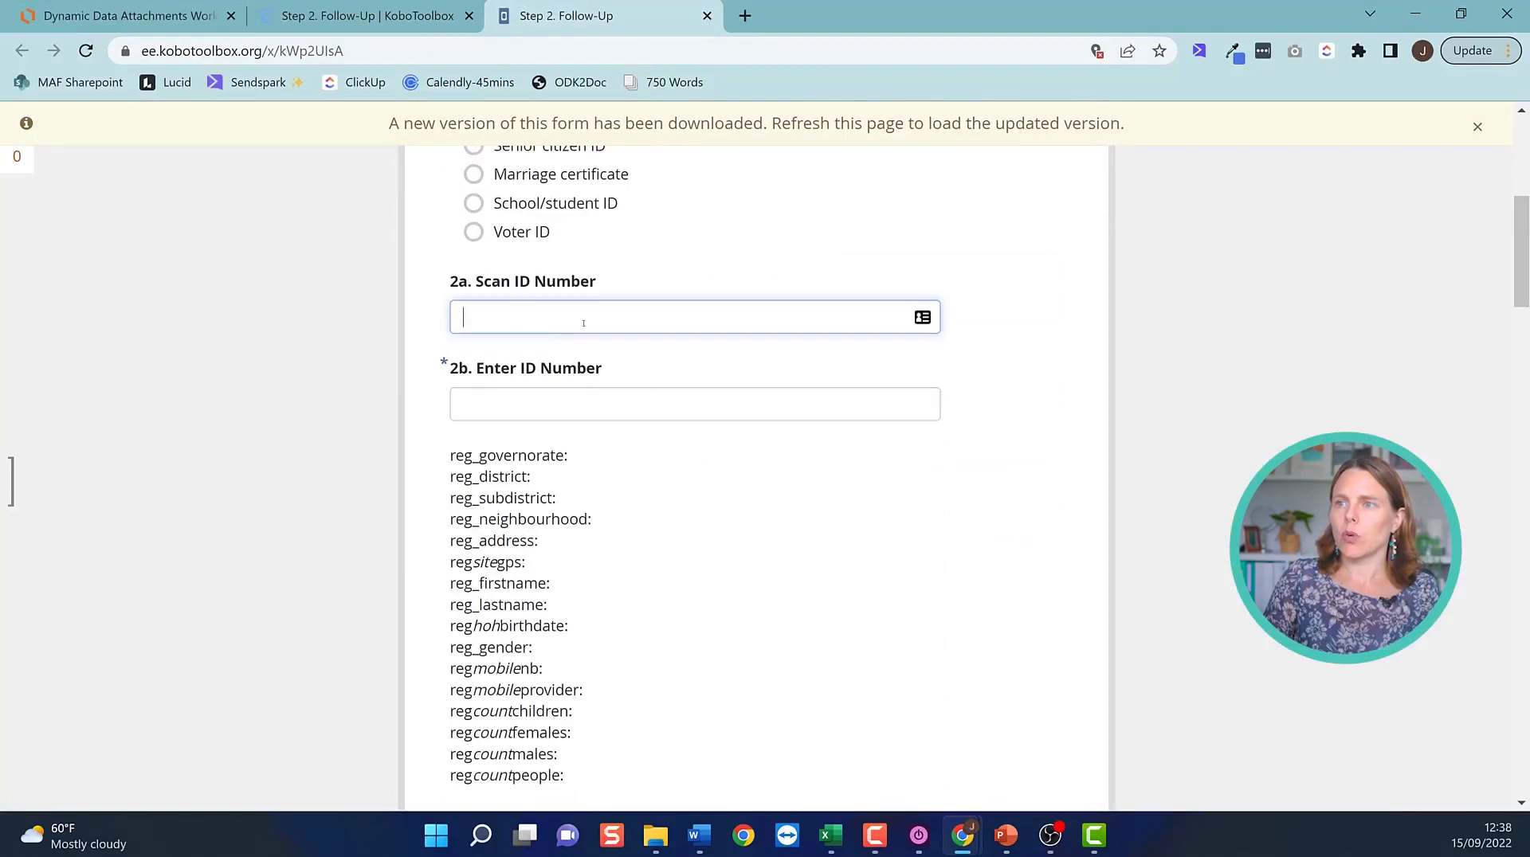
{"action": "type", "text": "1234536"}
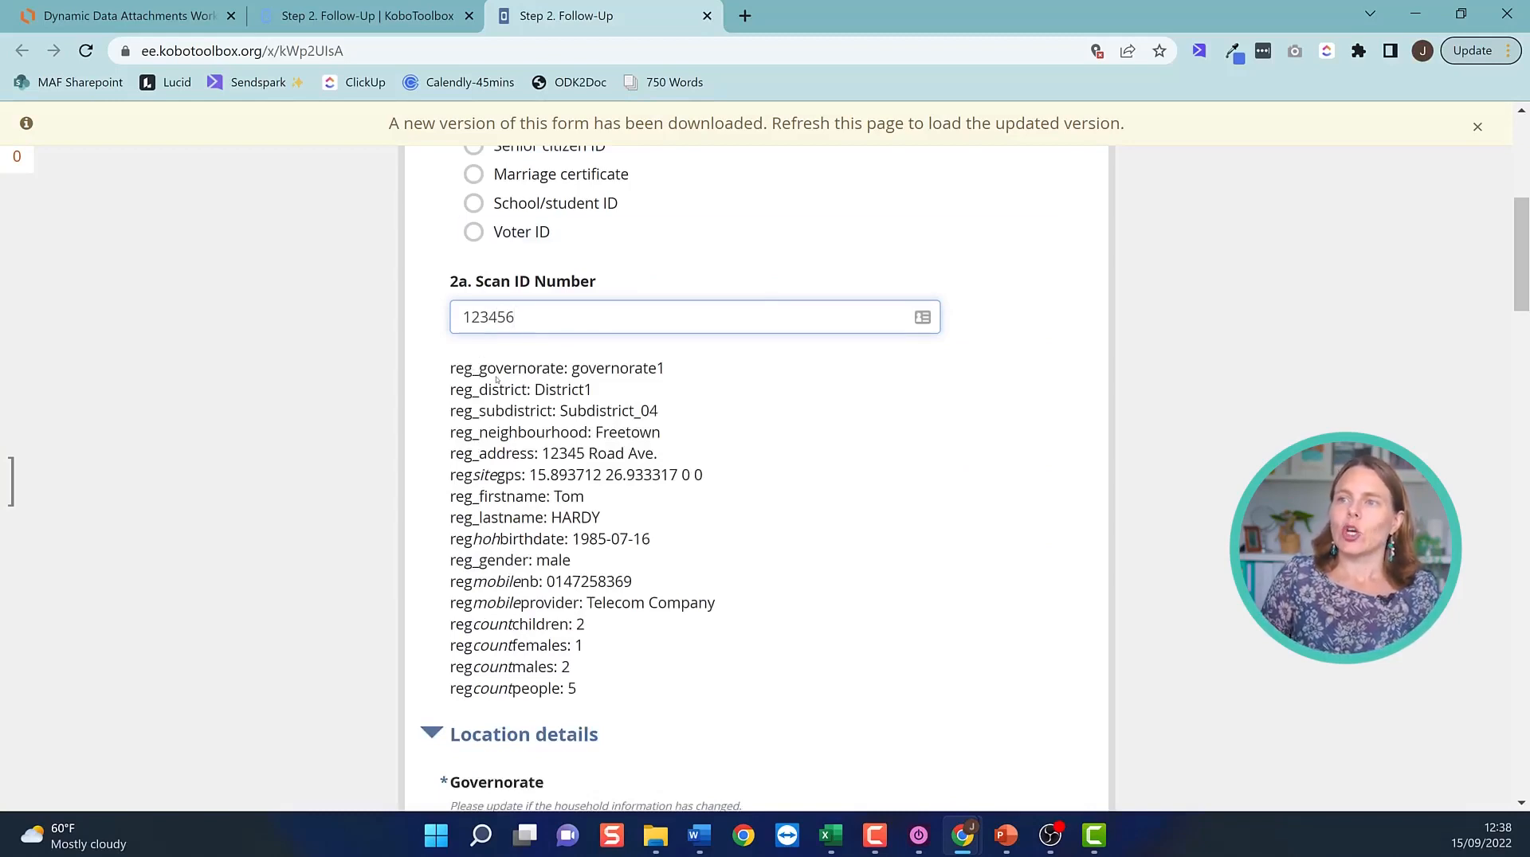
Compare the pre-filled xmlnote text with the xmlnote row's type, name and label in Excel.
{"action": "left_click_drag", "start_coordinate": [541, 369], "coordinate": [725, 640]}
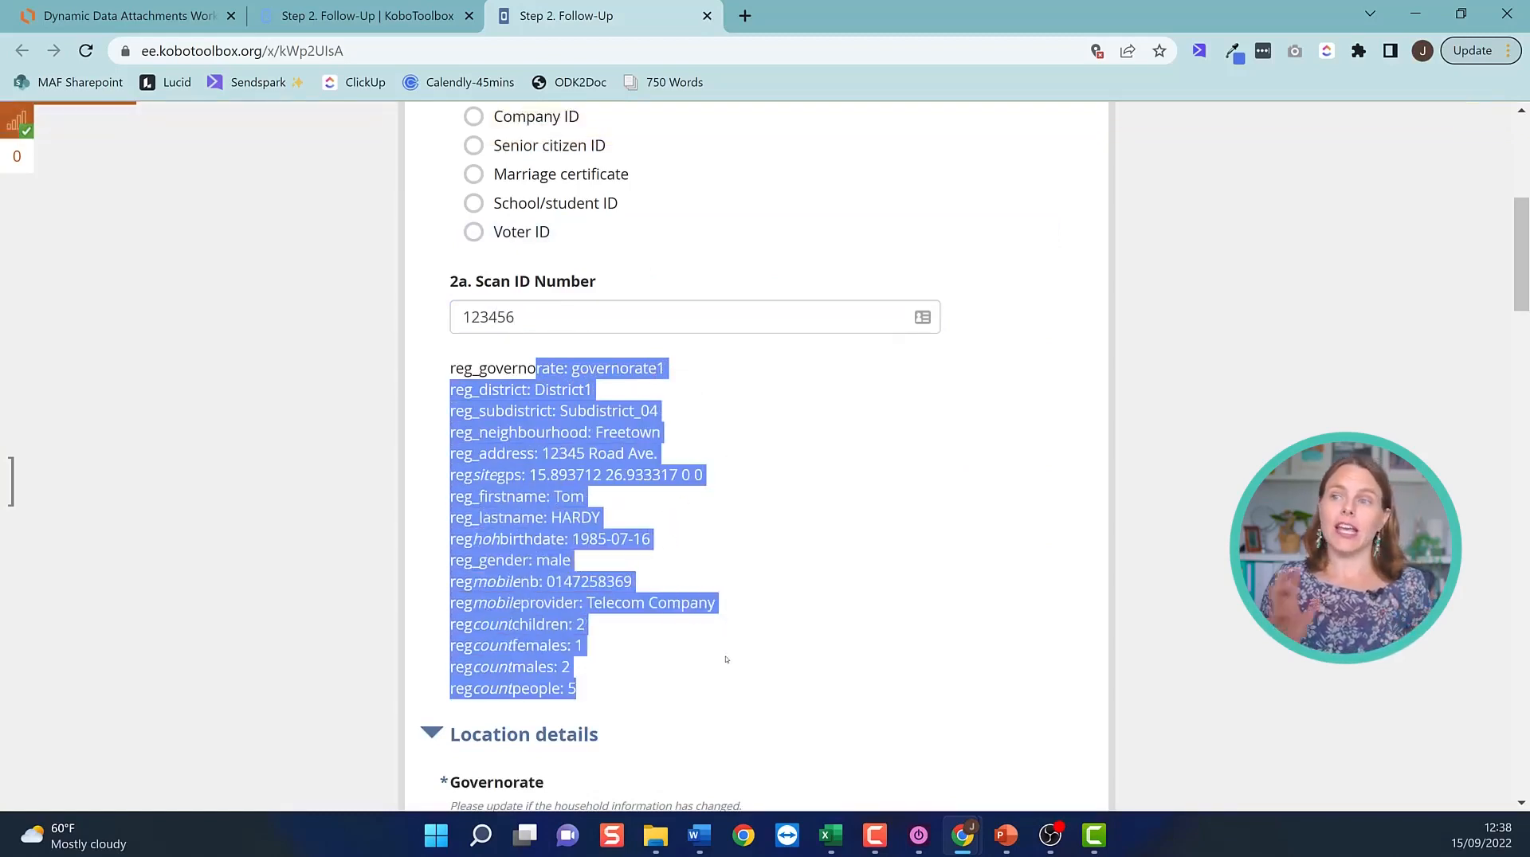
{"action": "left_click", "coordinate": [511, 365]}
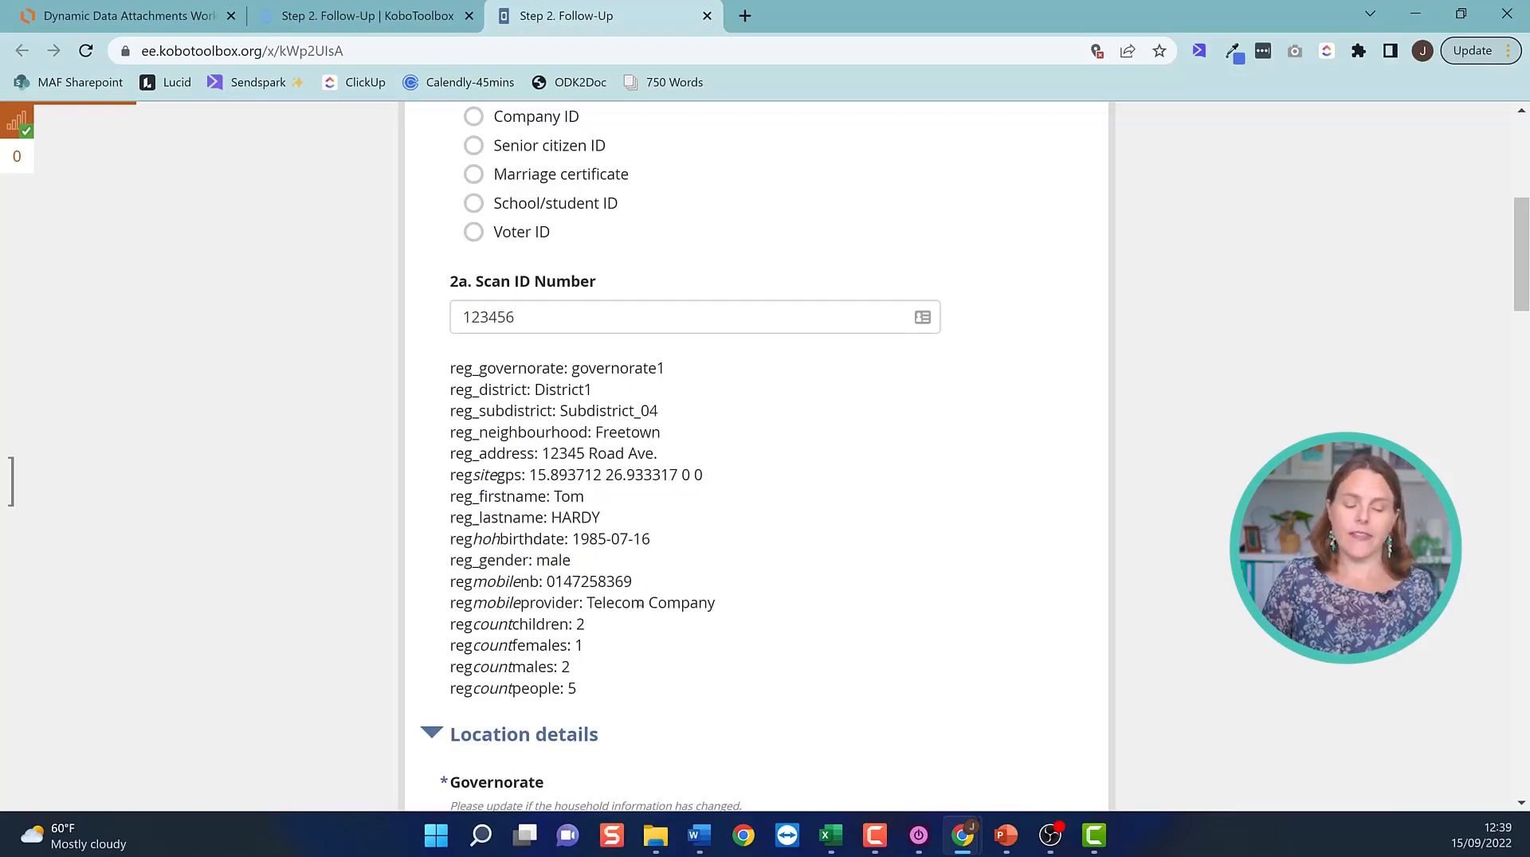
{"action": "key", "text": "alt+Tab"}
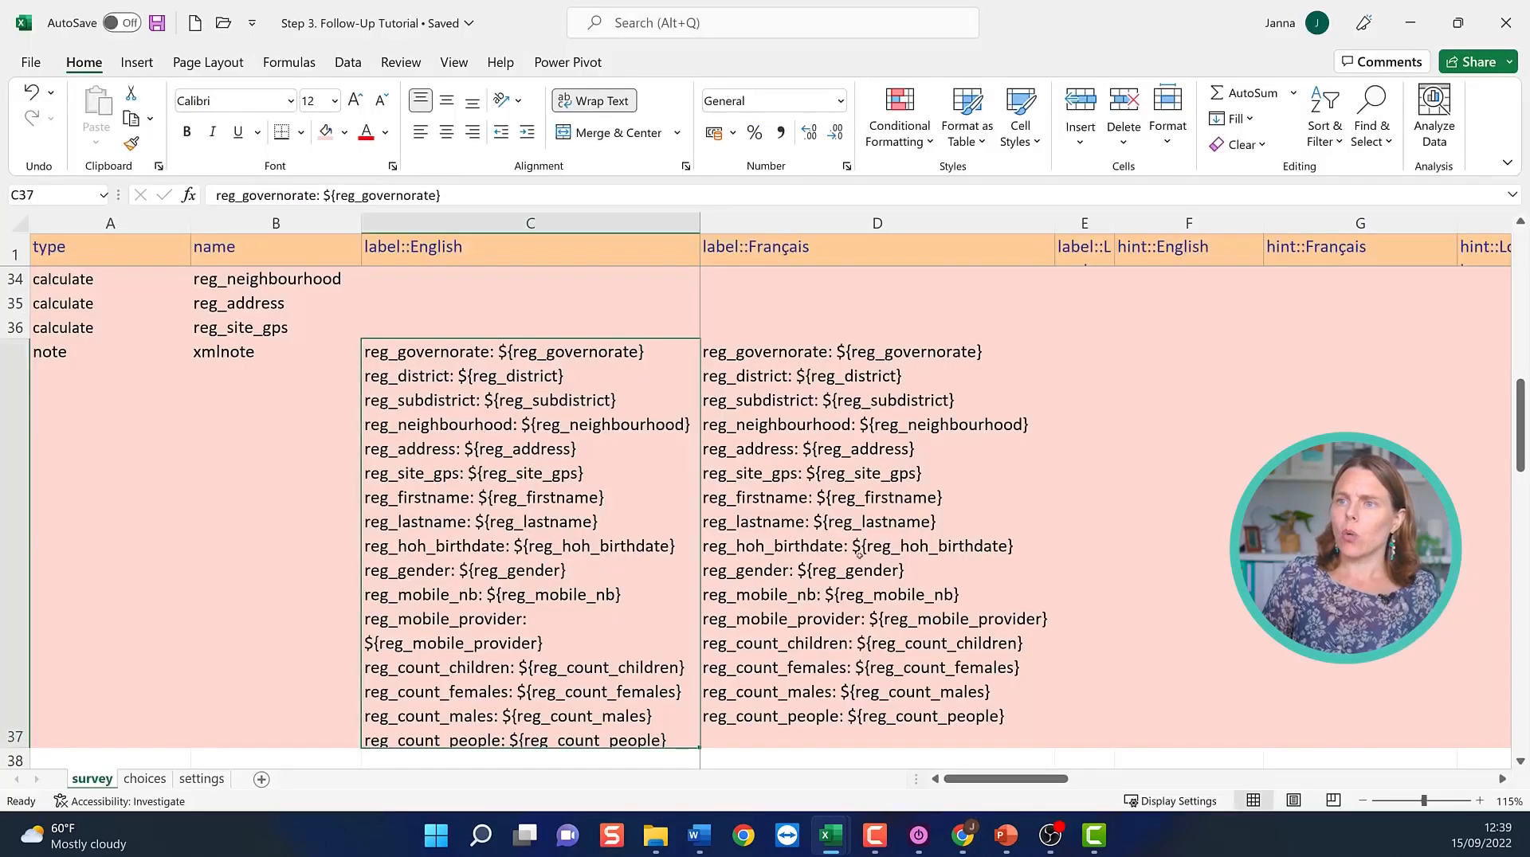
{"action": "mouse_move", "coordinate": [175, 418]}
{"action": "left_mouse_down"}
{"action": "mouse_move", "coordinate": [239, 430]}
{"action": "mouse_move", "coordinate": [592, 601]}
{"action": "left_mouse_up"}
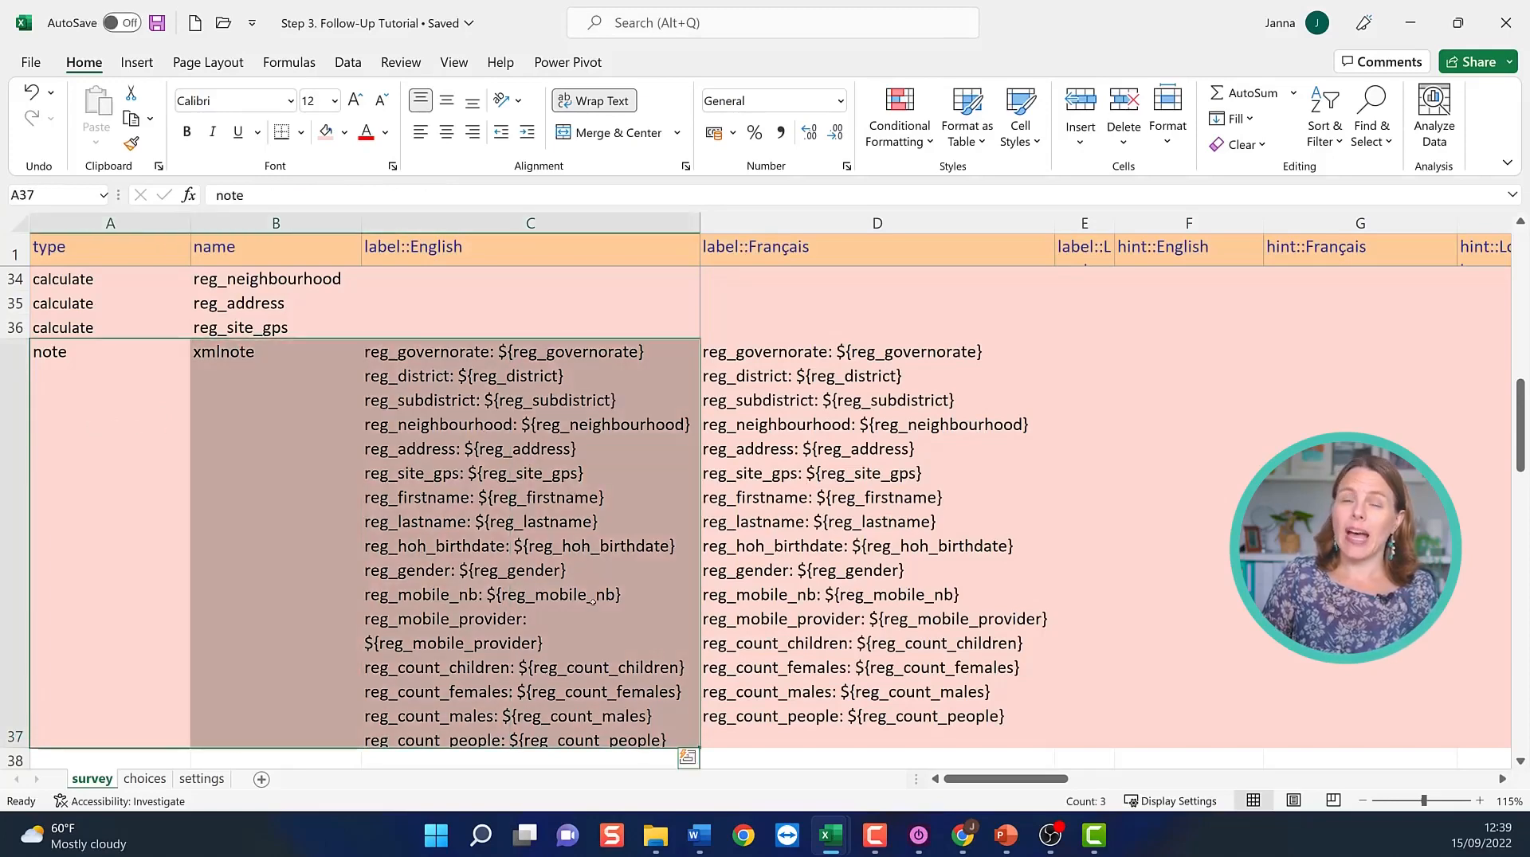
{"action": "key", "text": "alt+Tab"}
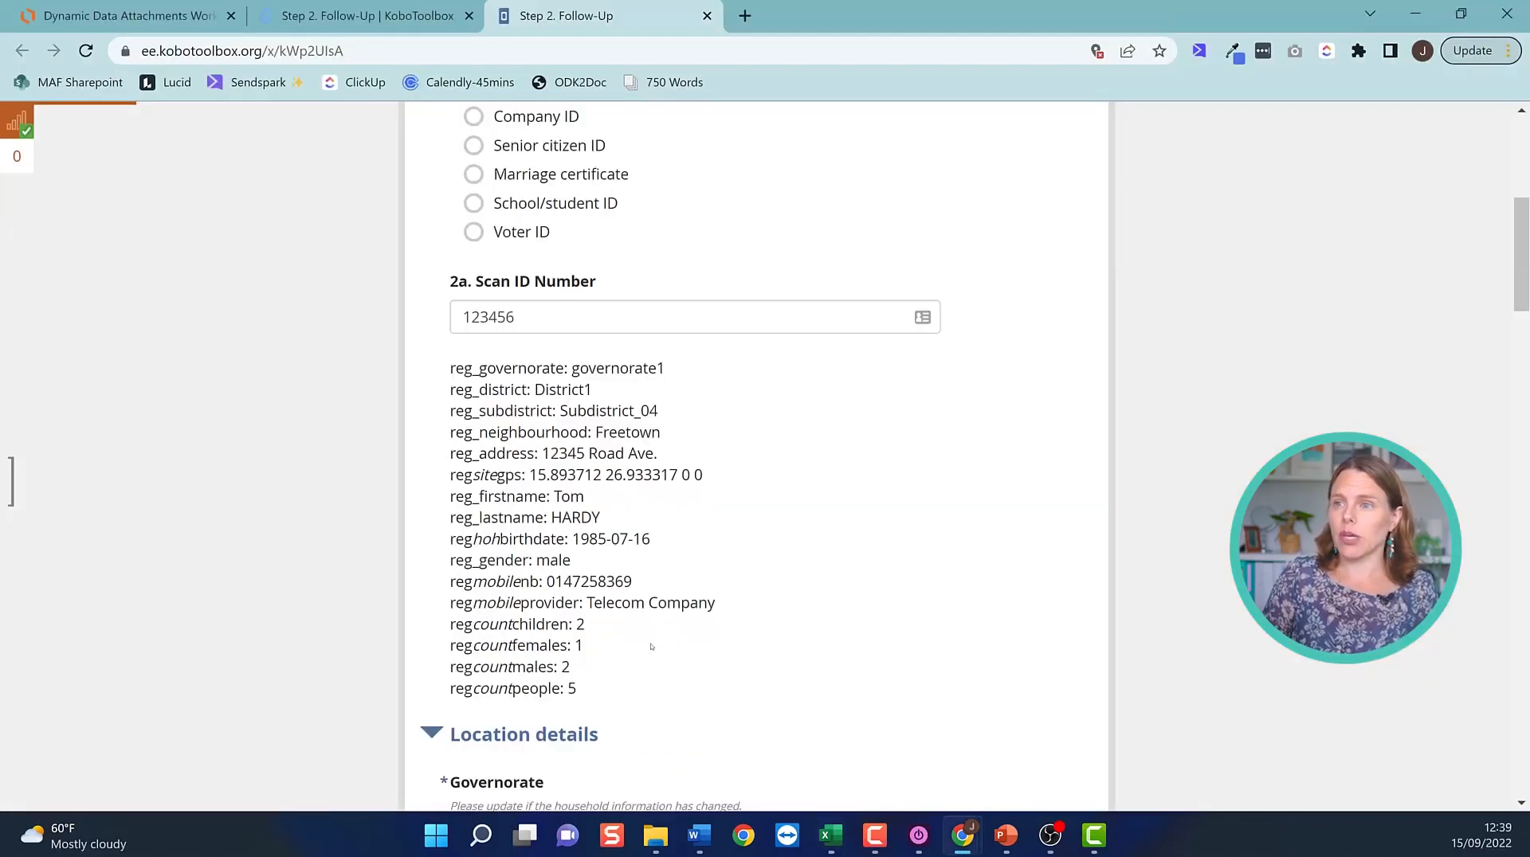
Scroll through the Location details section to see its fields are still empty.
{"action": "scroll", "coordinate": [642, 609], "scroll_direction": "down", "scroll_amount": 8}
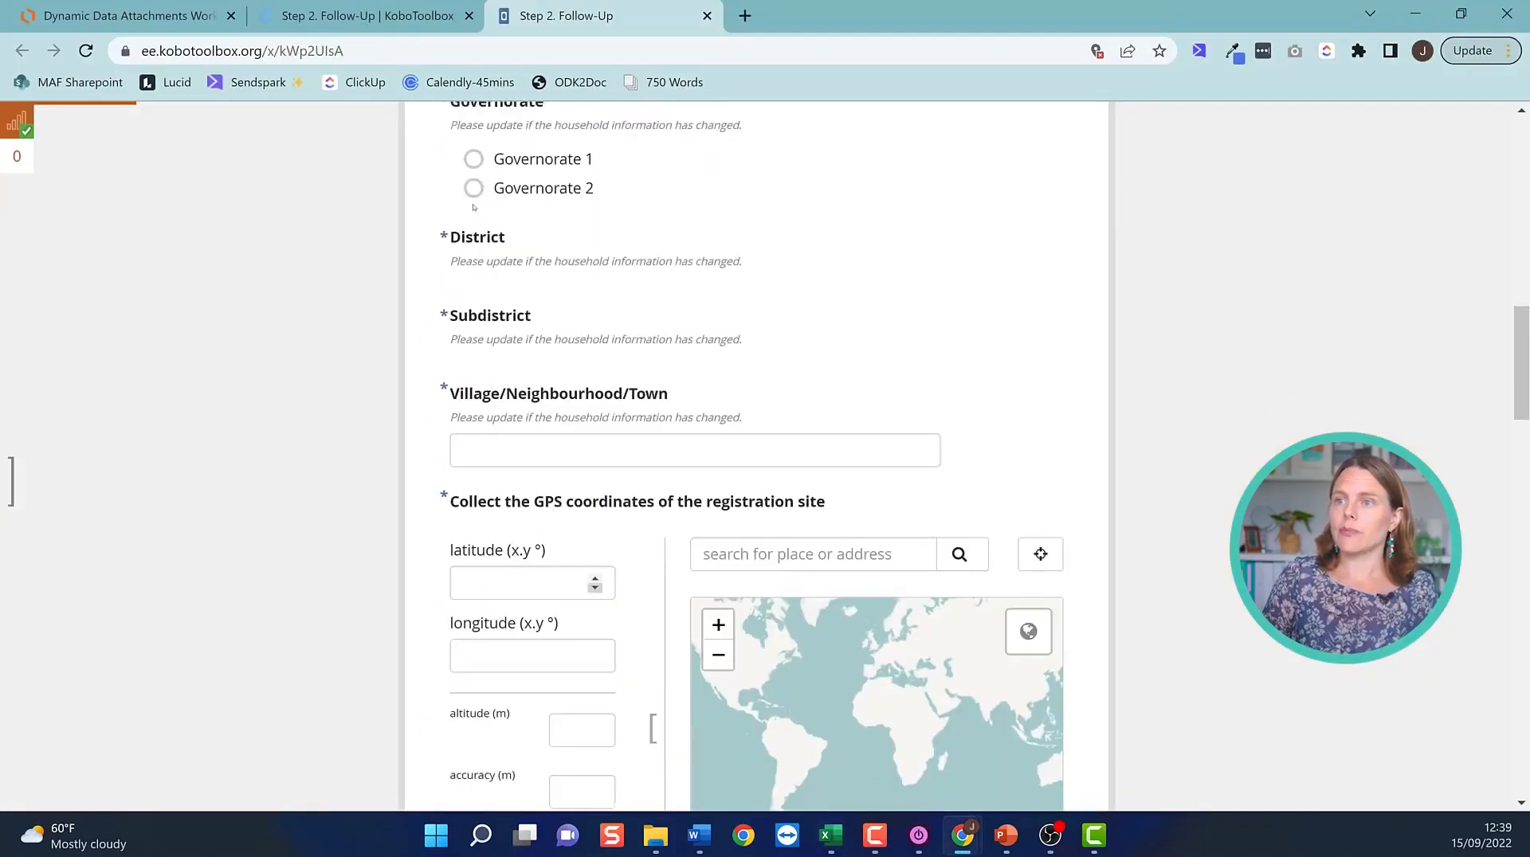
{"action": "scroll", "coordinate": [482, 249], "scroll_direction": "down", "scroll_amount": 11}
{"action": "scroll", "coordinate": [605, 391], "scroll_direction": "down", "scroll_amount": 4}
{"action": "scroll", "coordinate": [631, 656], "scroll_direction": "up", "scroll_amount": 18}
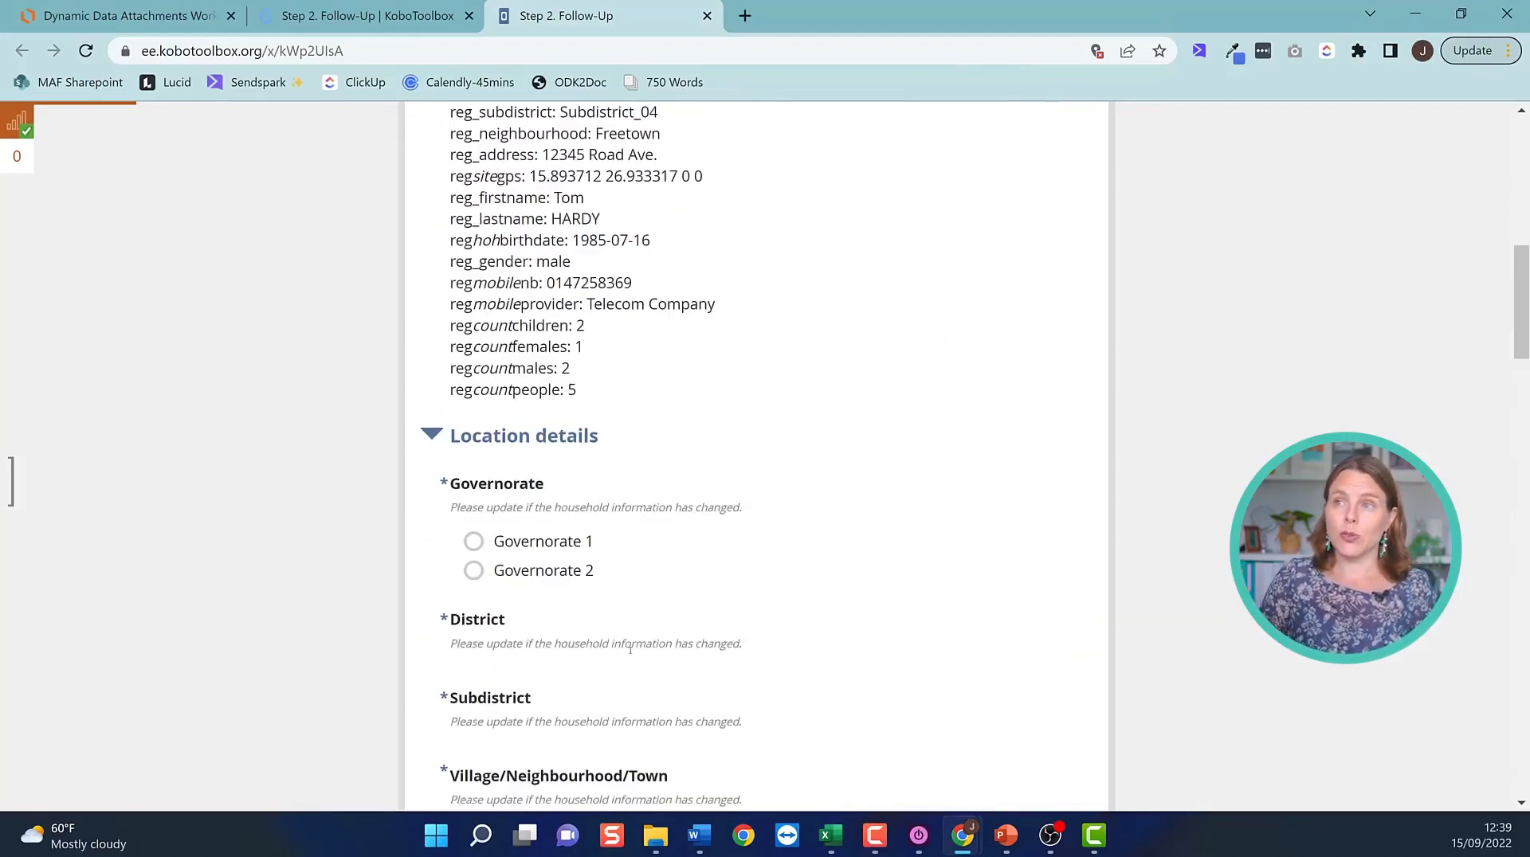
{"action": "scroll", "coordinate": [629, 650], "scroll_direction": "up", "scroll_amount": 4}
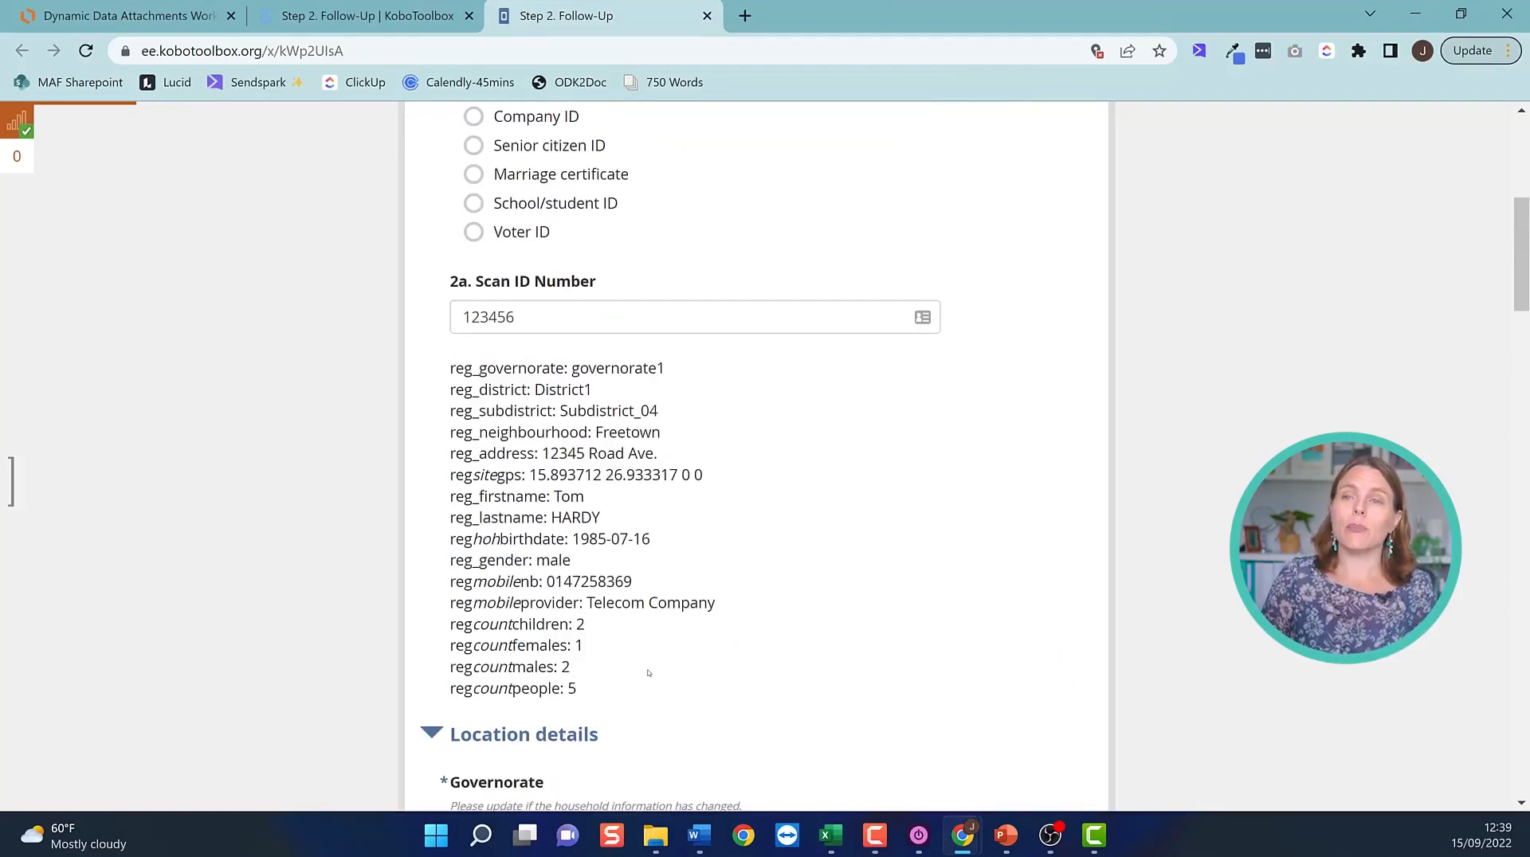
{"action": "scroll", "coordinate": [647, 673], "scroll_direction": "up", "scroll_amount": 6}
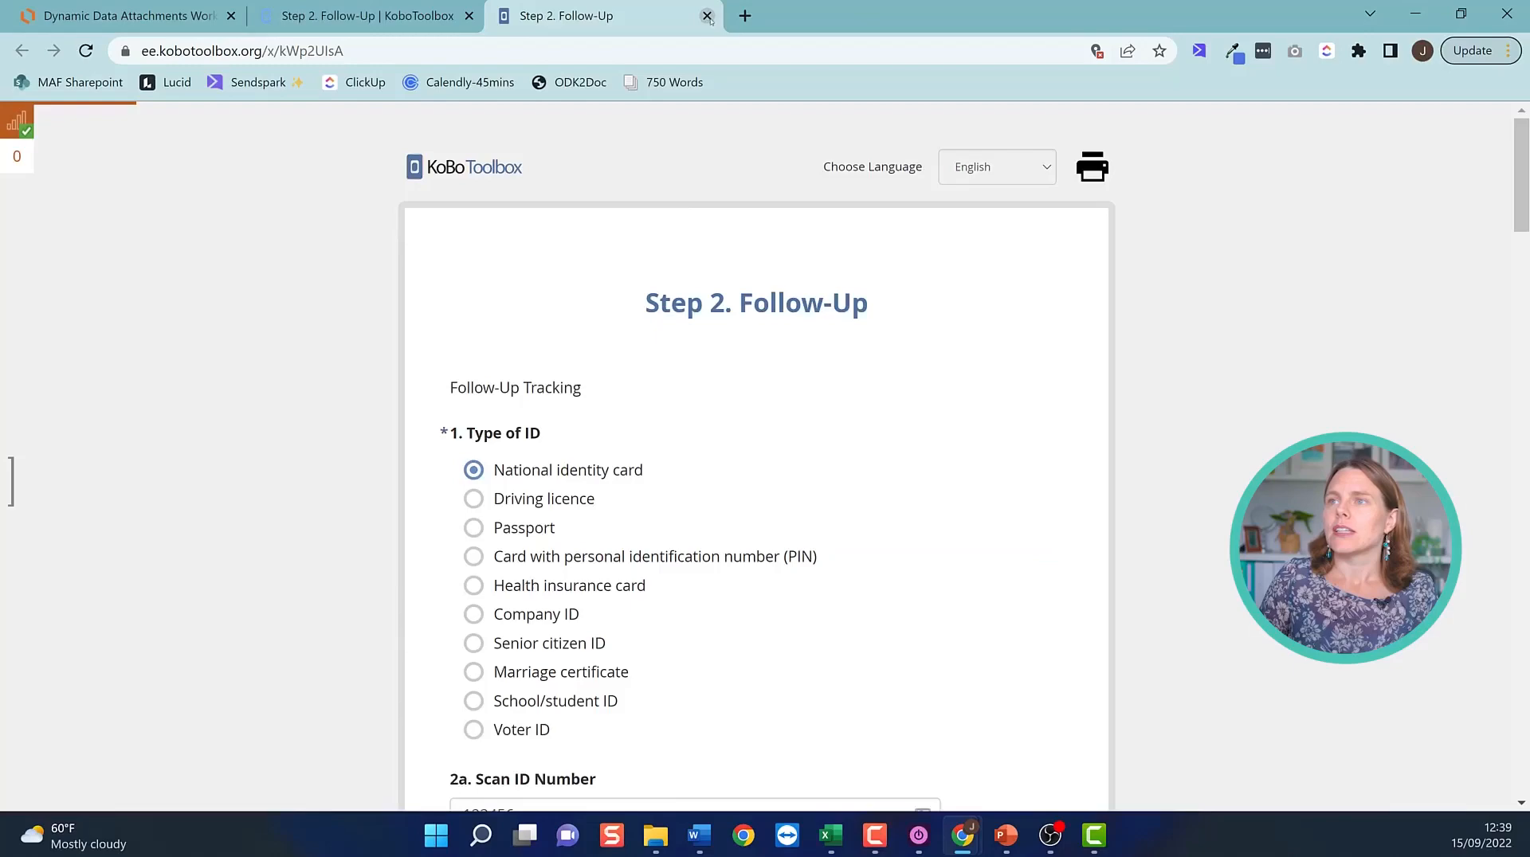
Close the Enketo preview tab and return to the Step 3 Excel workbook.
{"action": "key", "text": "ctrl+w"}
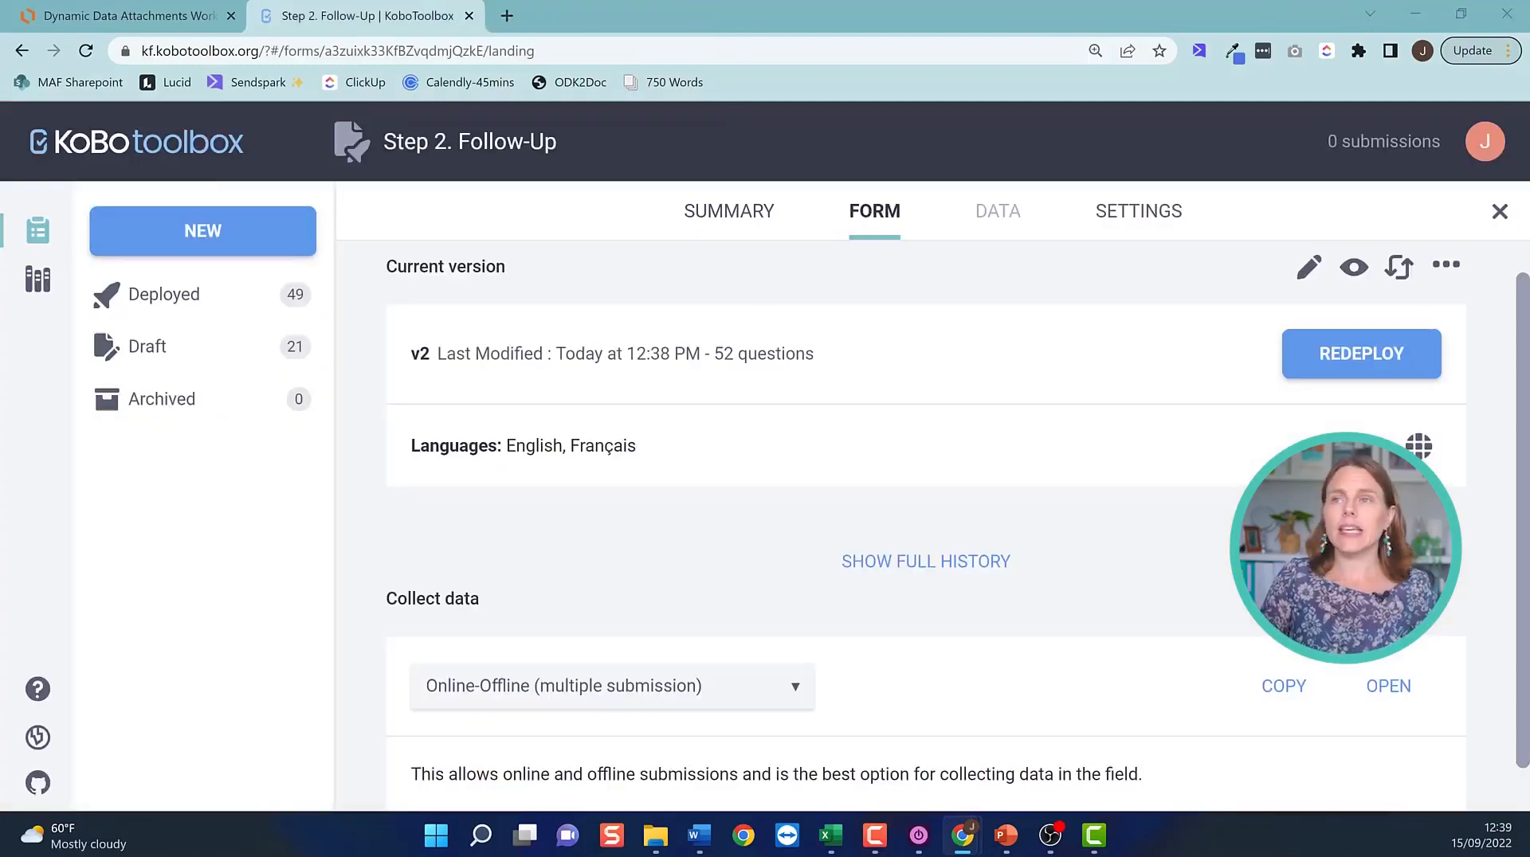
{"action": "key", "text": "alt+Tab"}
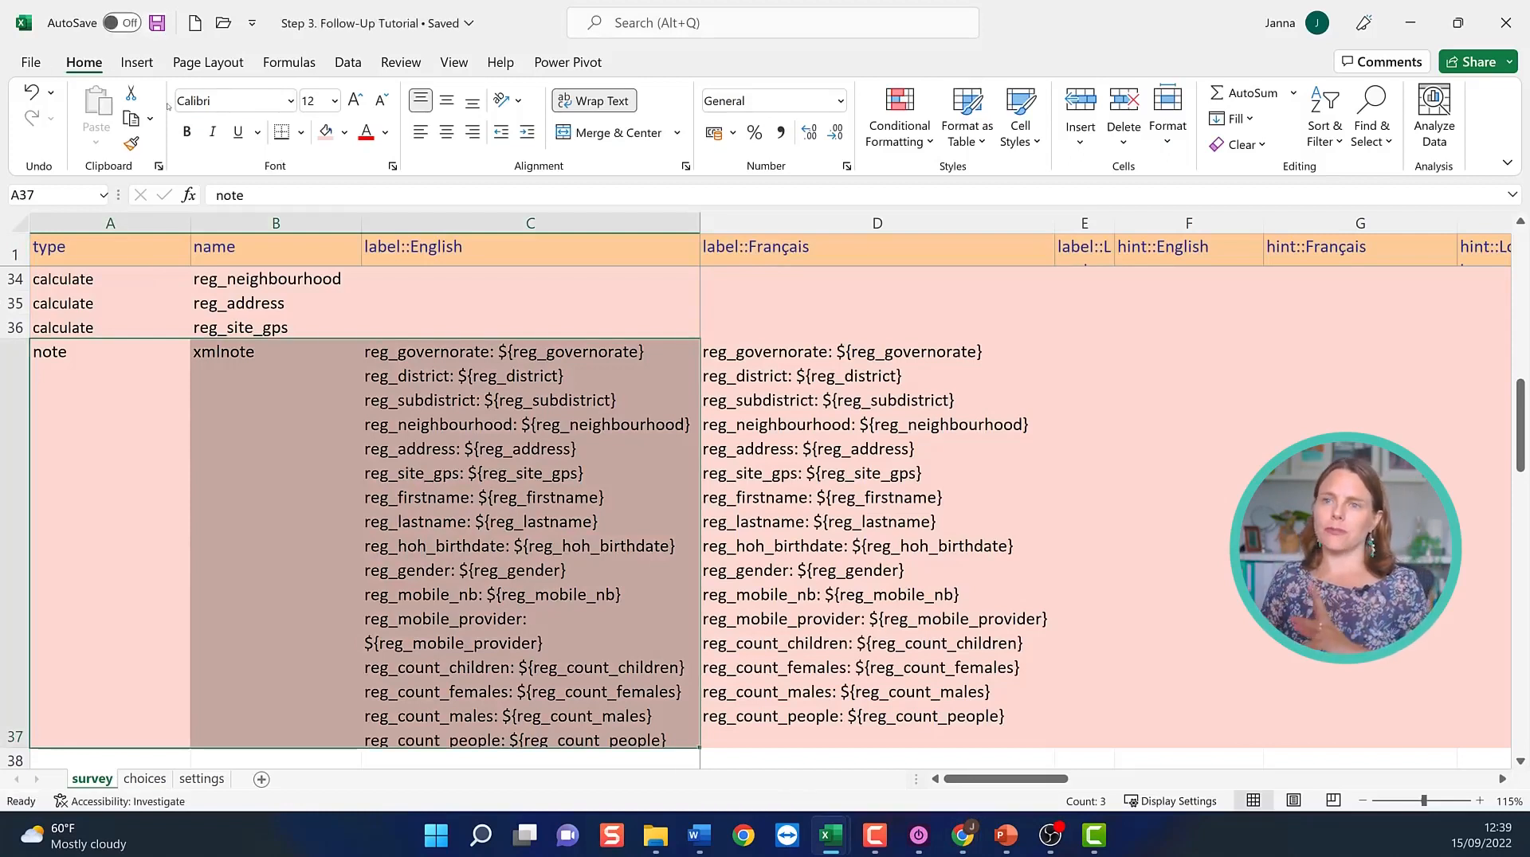
Save the workbook as a new copy named Step 4. Follow-Up Tutorial.
{"action": "left_click", "coordinate": [32, 63]}
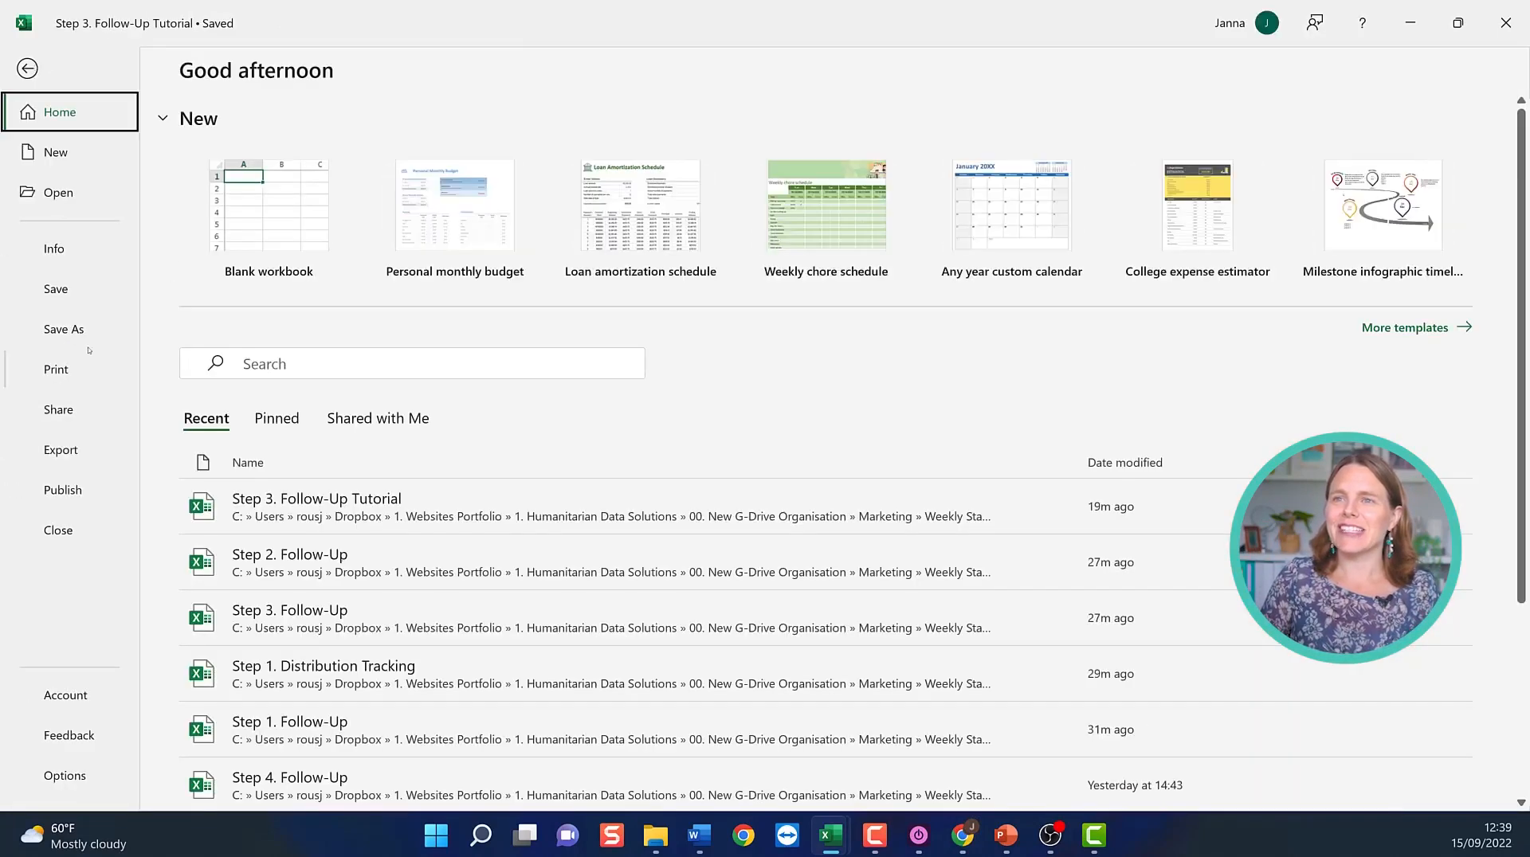
{"action": "left_click", "coordinate": [67, 331]}
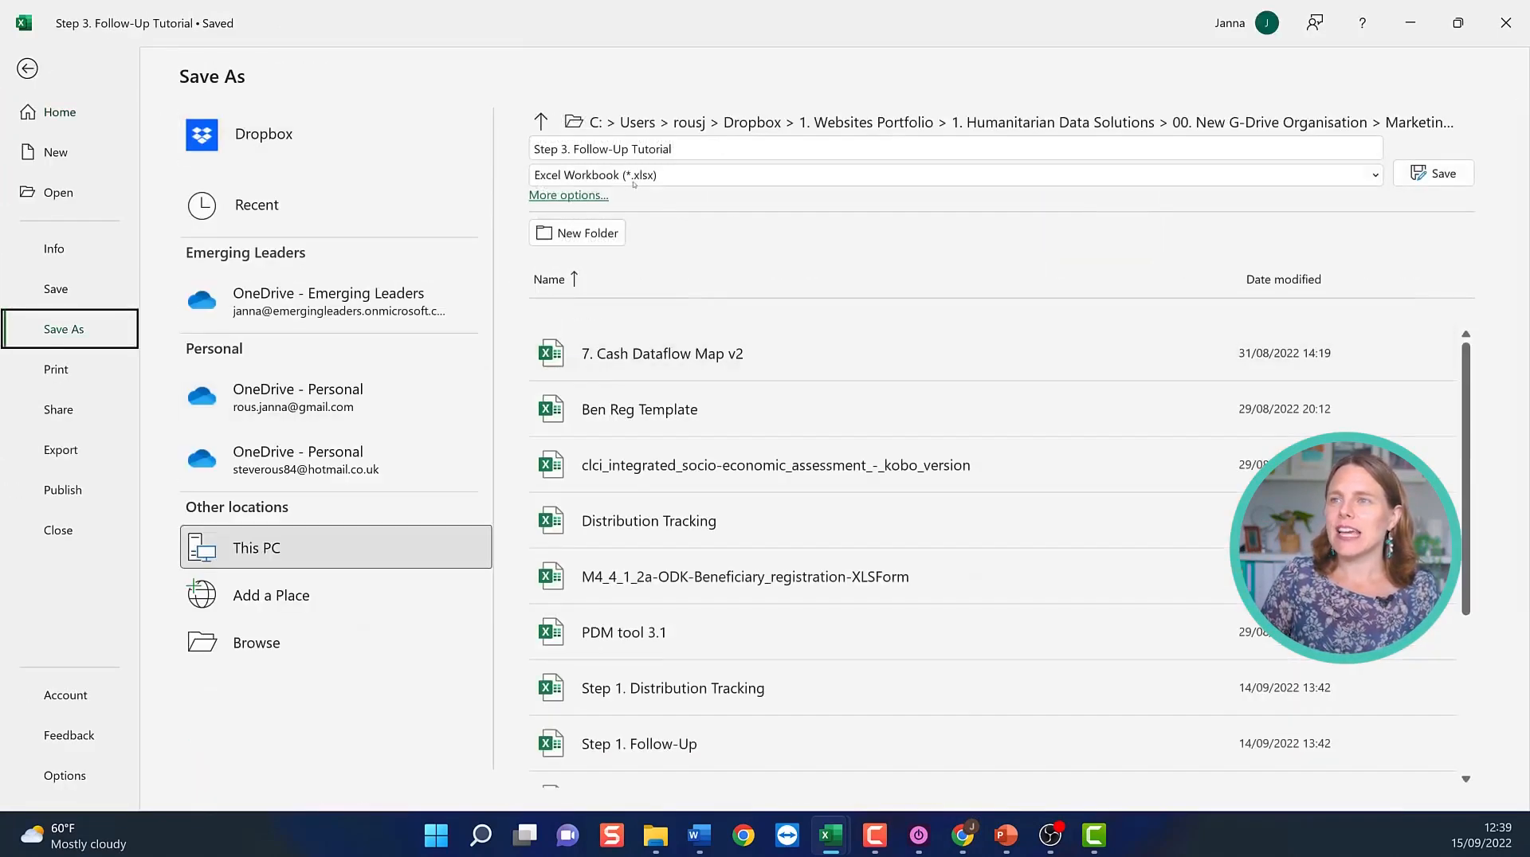
{"action": "left_click", "coordinate": [568, 149]}
{"action": "key", "text": "BackSpace"}
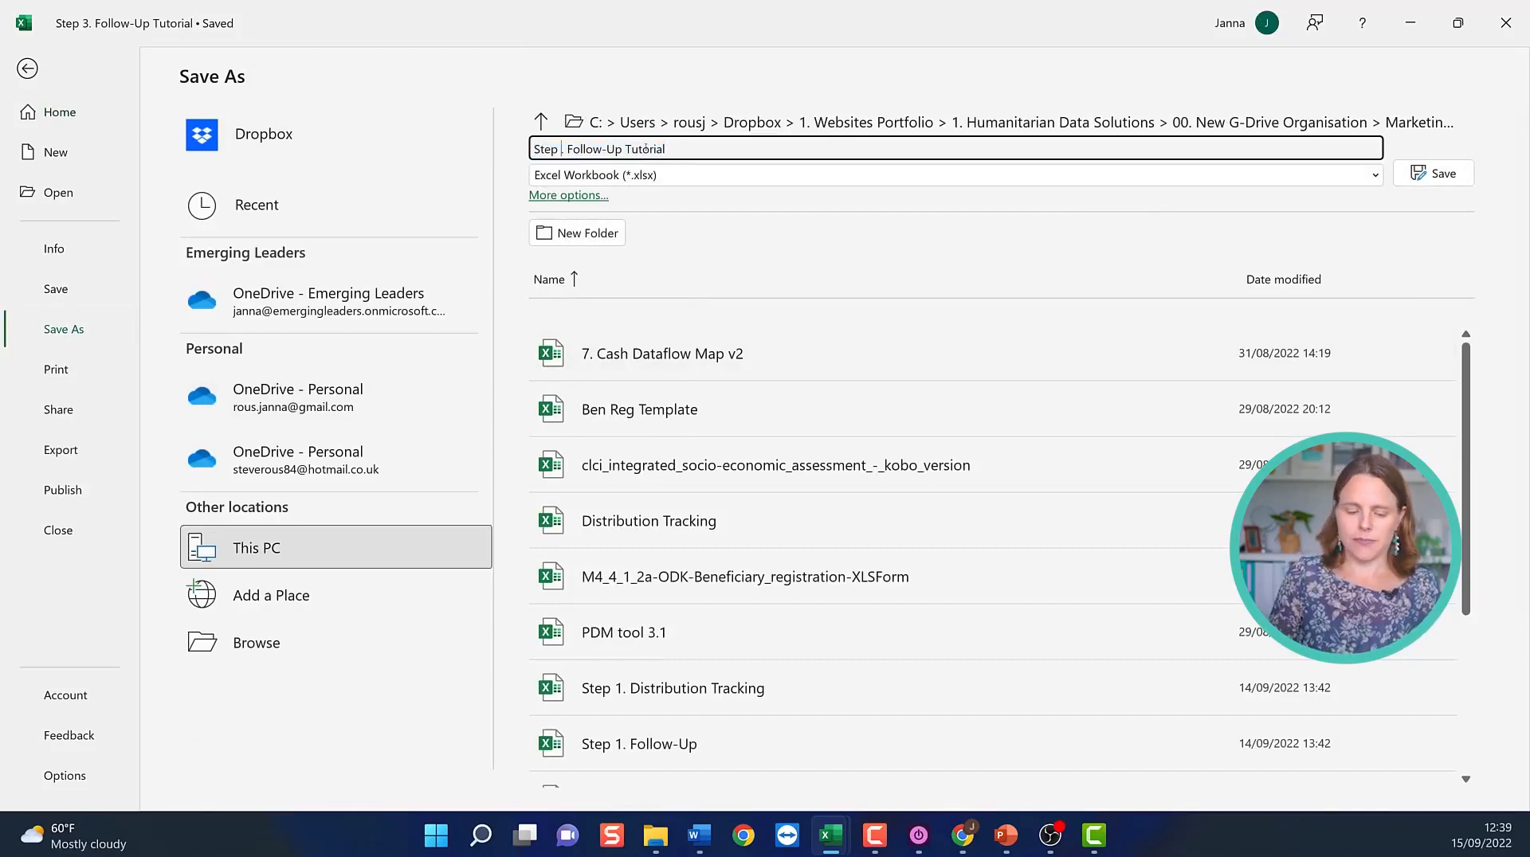
{"action": "type", "text": "4"}
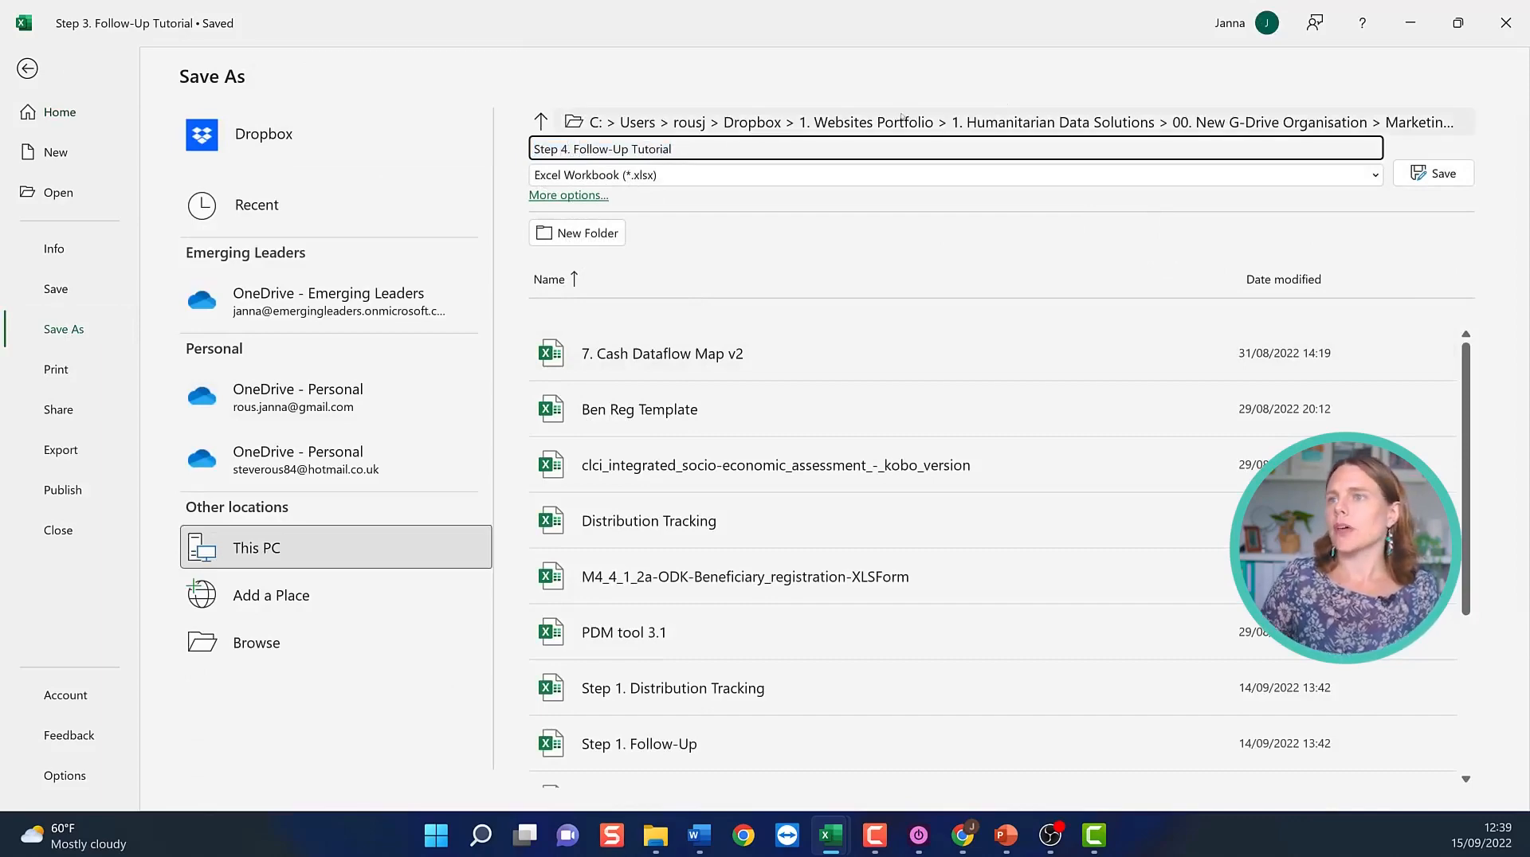
{"action": "left_click", "coordinate": [1431, 173]}
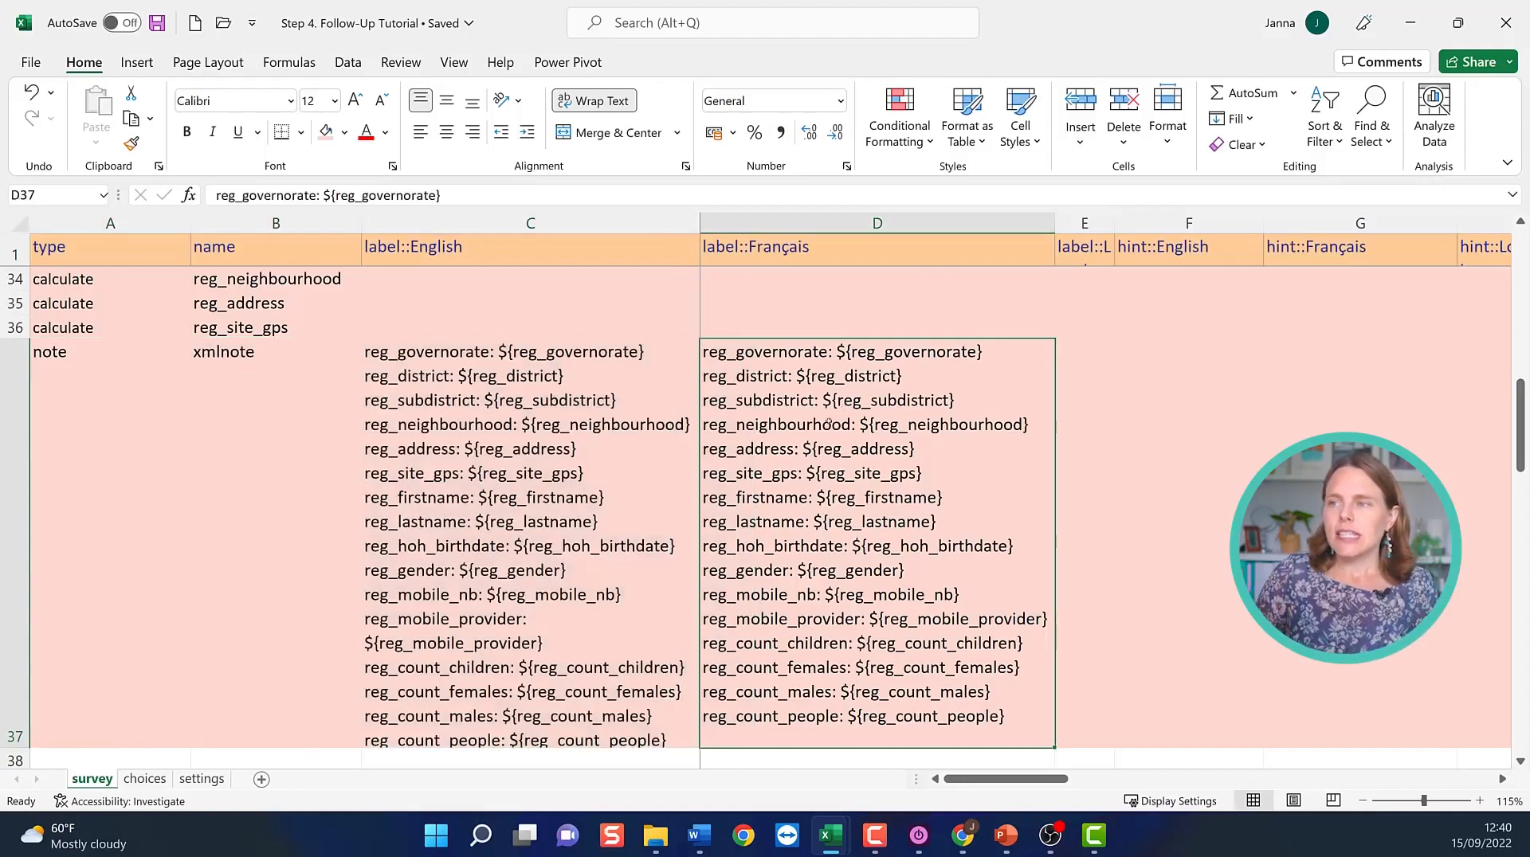
Select the location question rows 40–44, from Governorate to the GPS site label.
{"action": "scroll", "coordinate": [785, 475], "scroll_direction": "down", "scroll_amount": 4}
{"action": "left_click", "coordinate": [446, 532]}
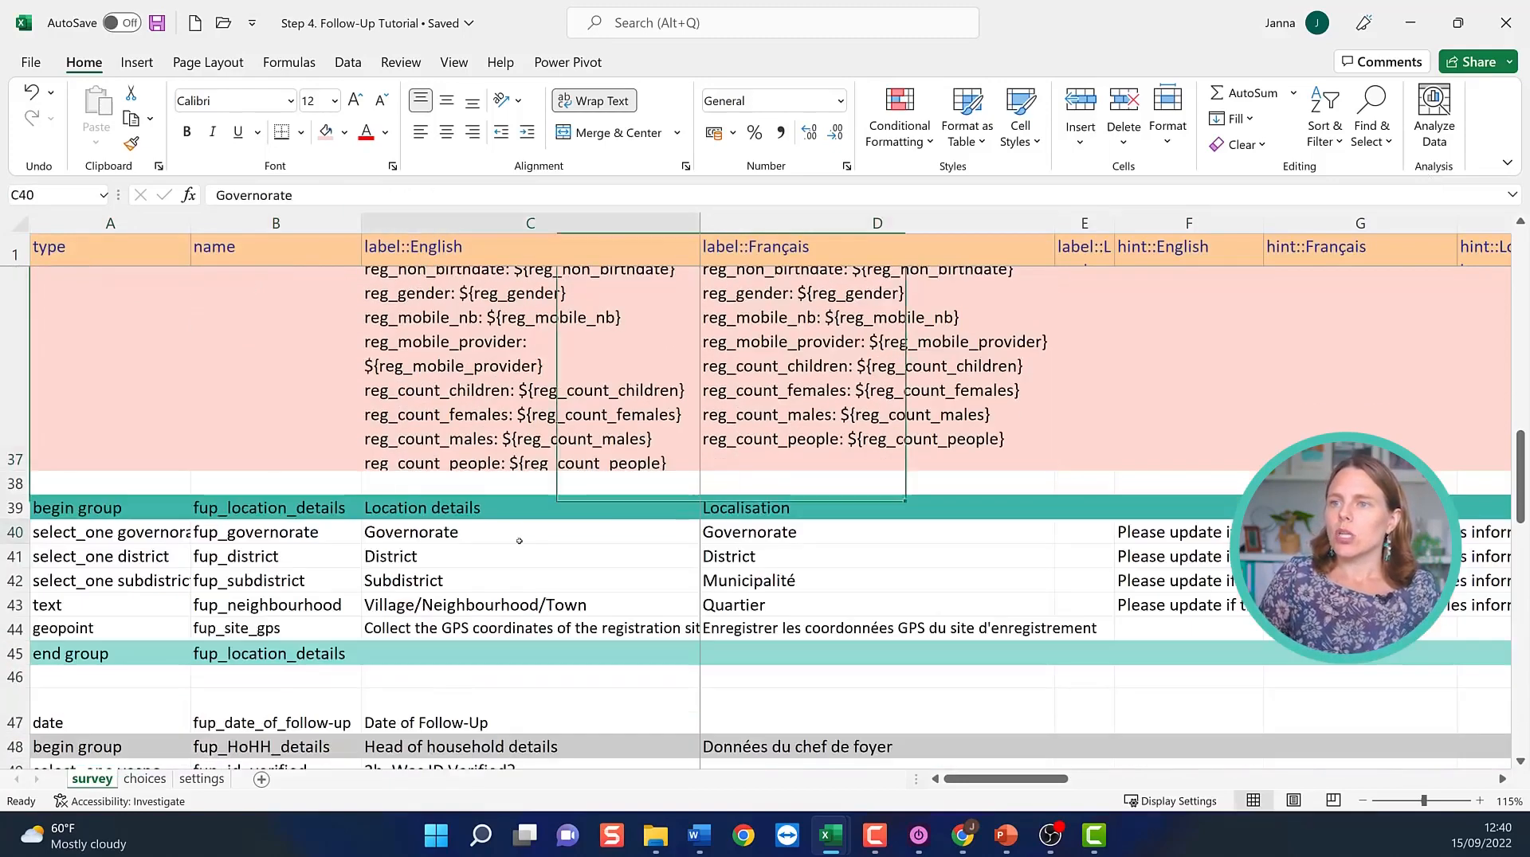
{"action": "left_click_drag", "start_coordinate": [14, 533], "coordinate": [8, 628]}
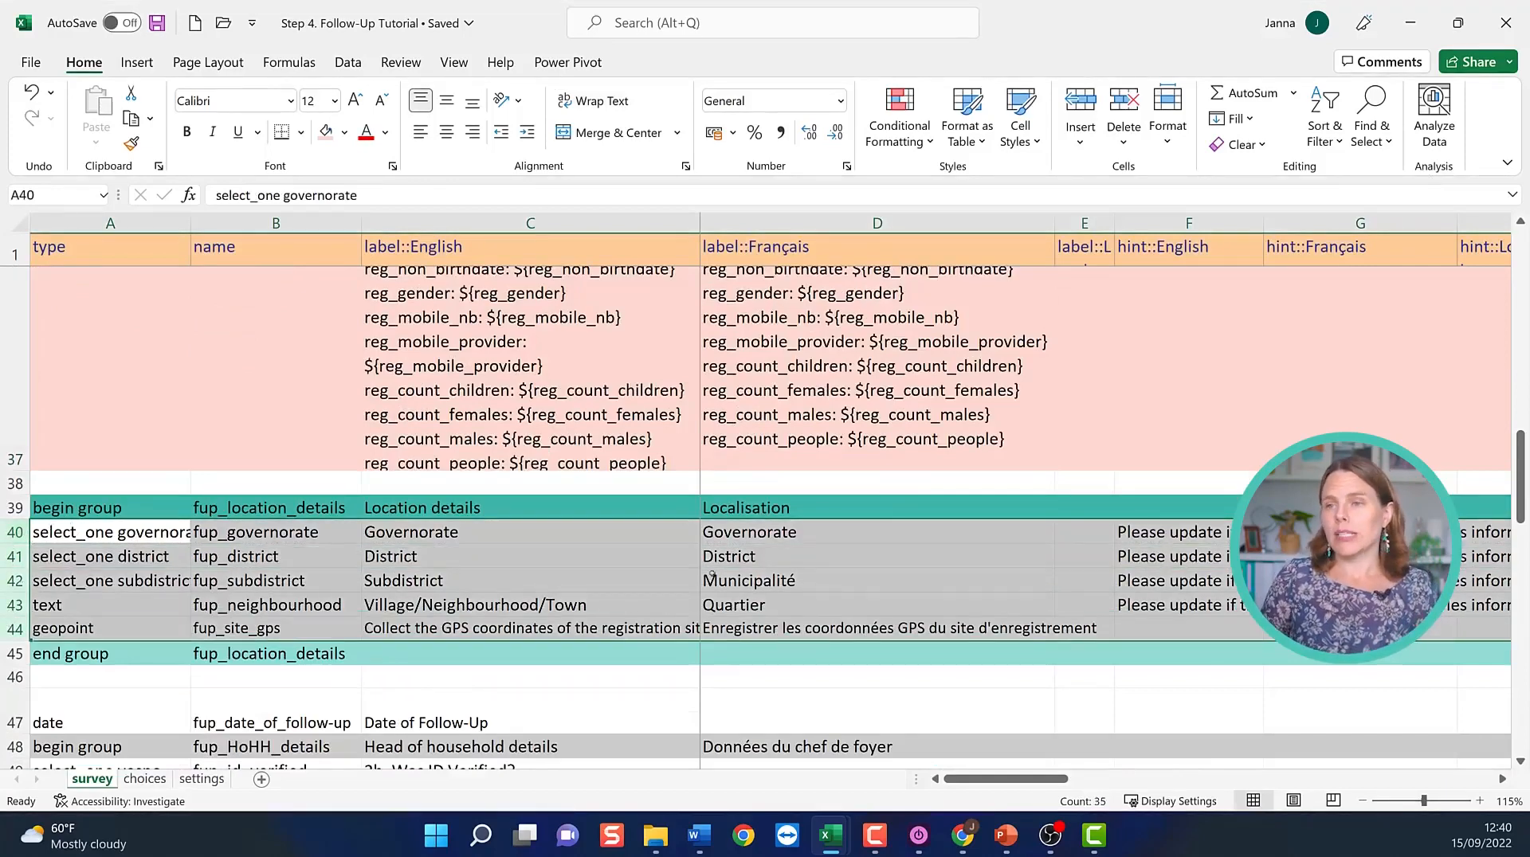
{"action": "left_click", "coordinate": [544, 619]}
{"action": "left_click_drag", "start_coordinate": [509, 533], "coordinate": [759, 607]}
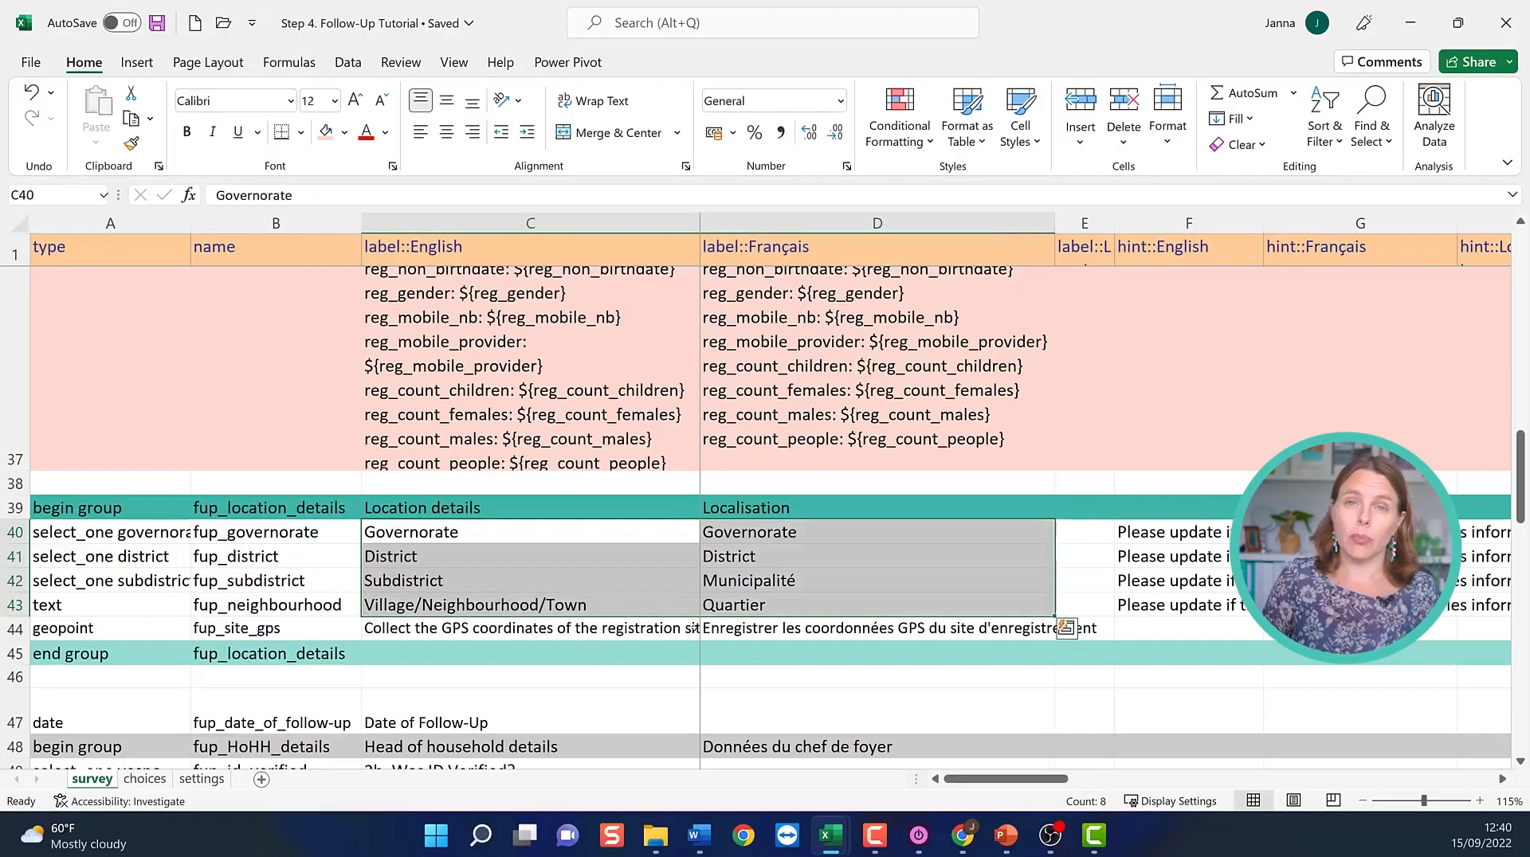
{"action": "left_click", "coordinate": [434, 629]}
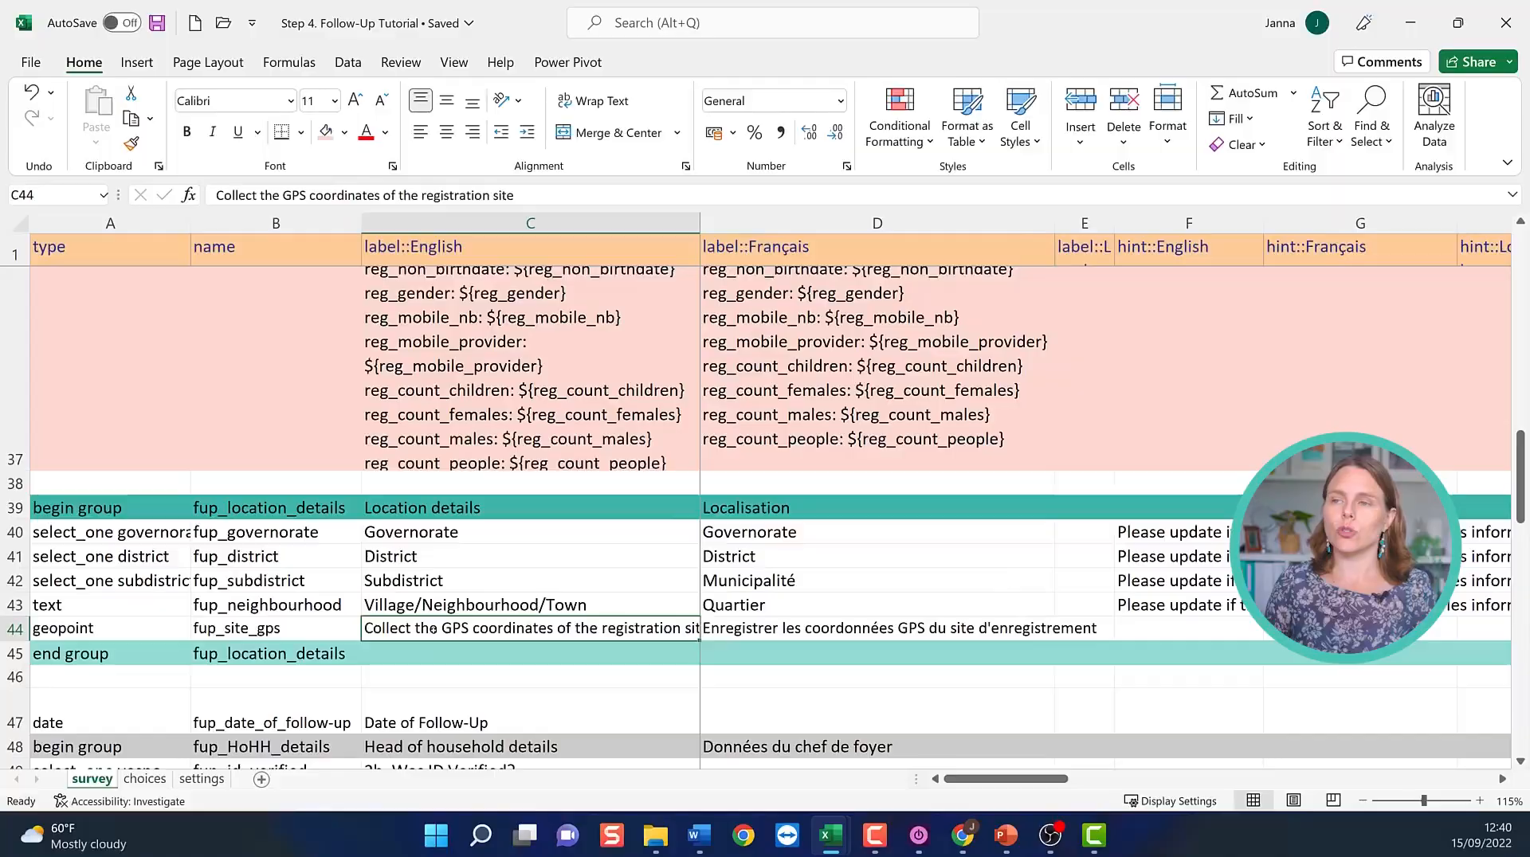
{"action": "left_click_drag", "start_coordinate": [530, 533], "coordinate": [1004, 582]}
Enter ${reg_governorate} as the Governorate calculation in S40.
{"action": "left_click", "coordinate": [837, 575]}
{"action": "left_click", "coordinate": [792, 526]}
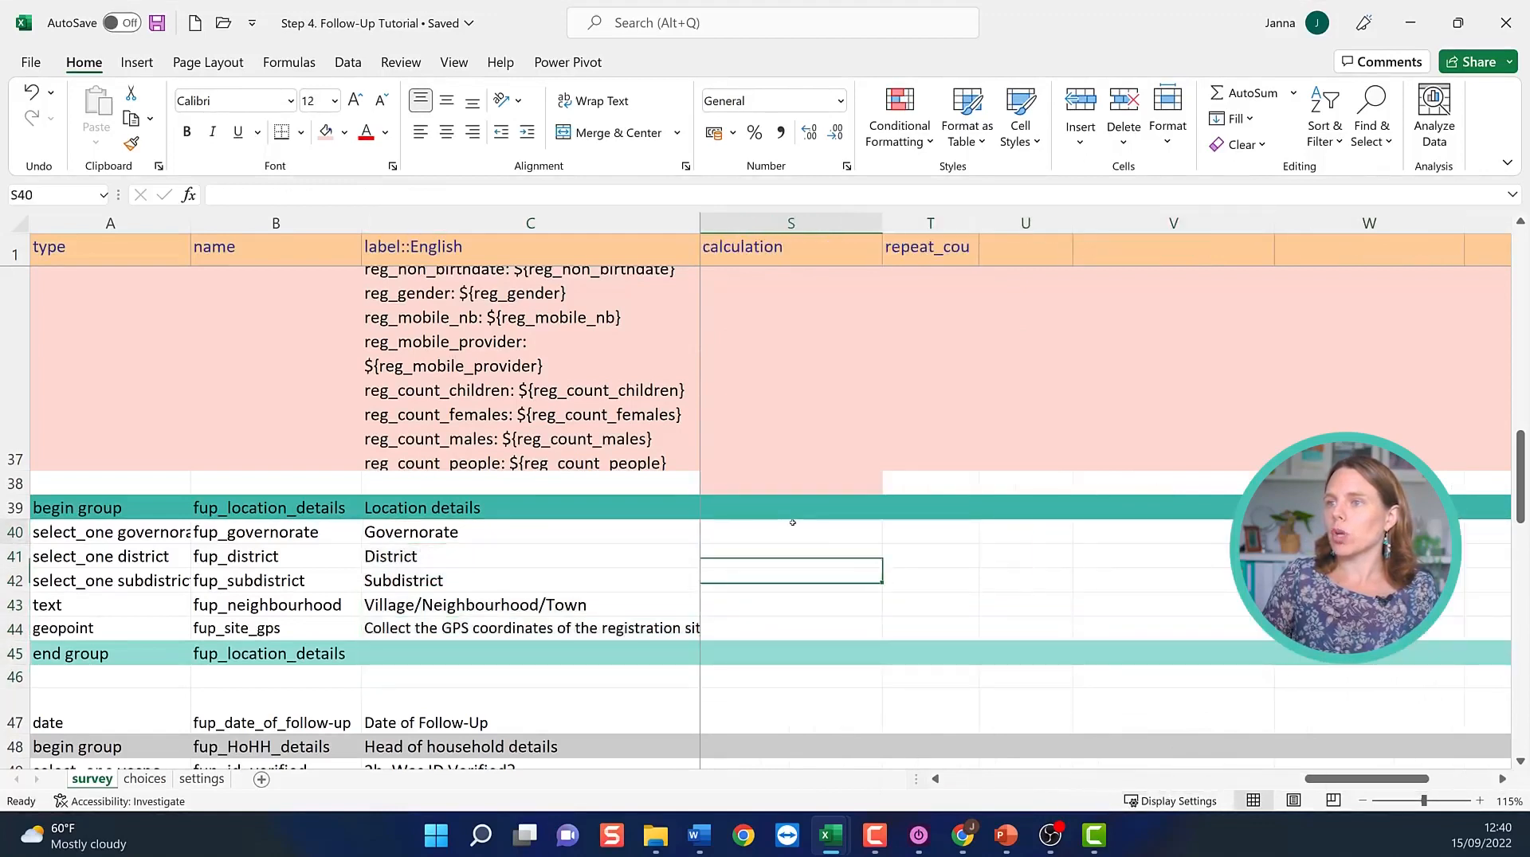
{"action": "left_click_drag", "start_coordinate": [1388, 778], "coordinate": [1369, 775]}
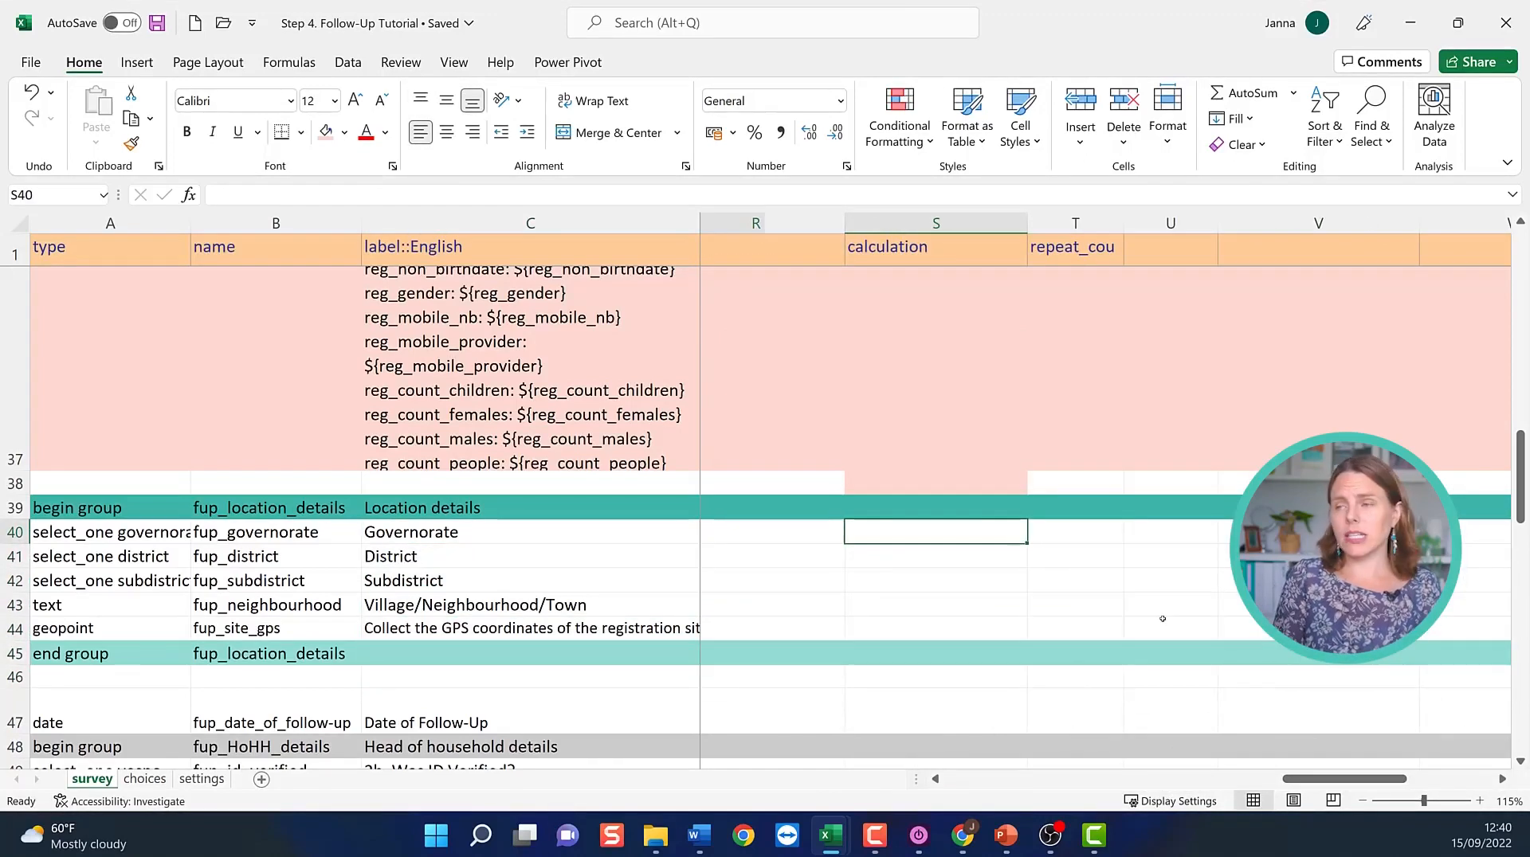
{"action": "type", "text": "${"}
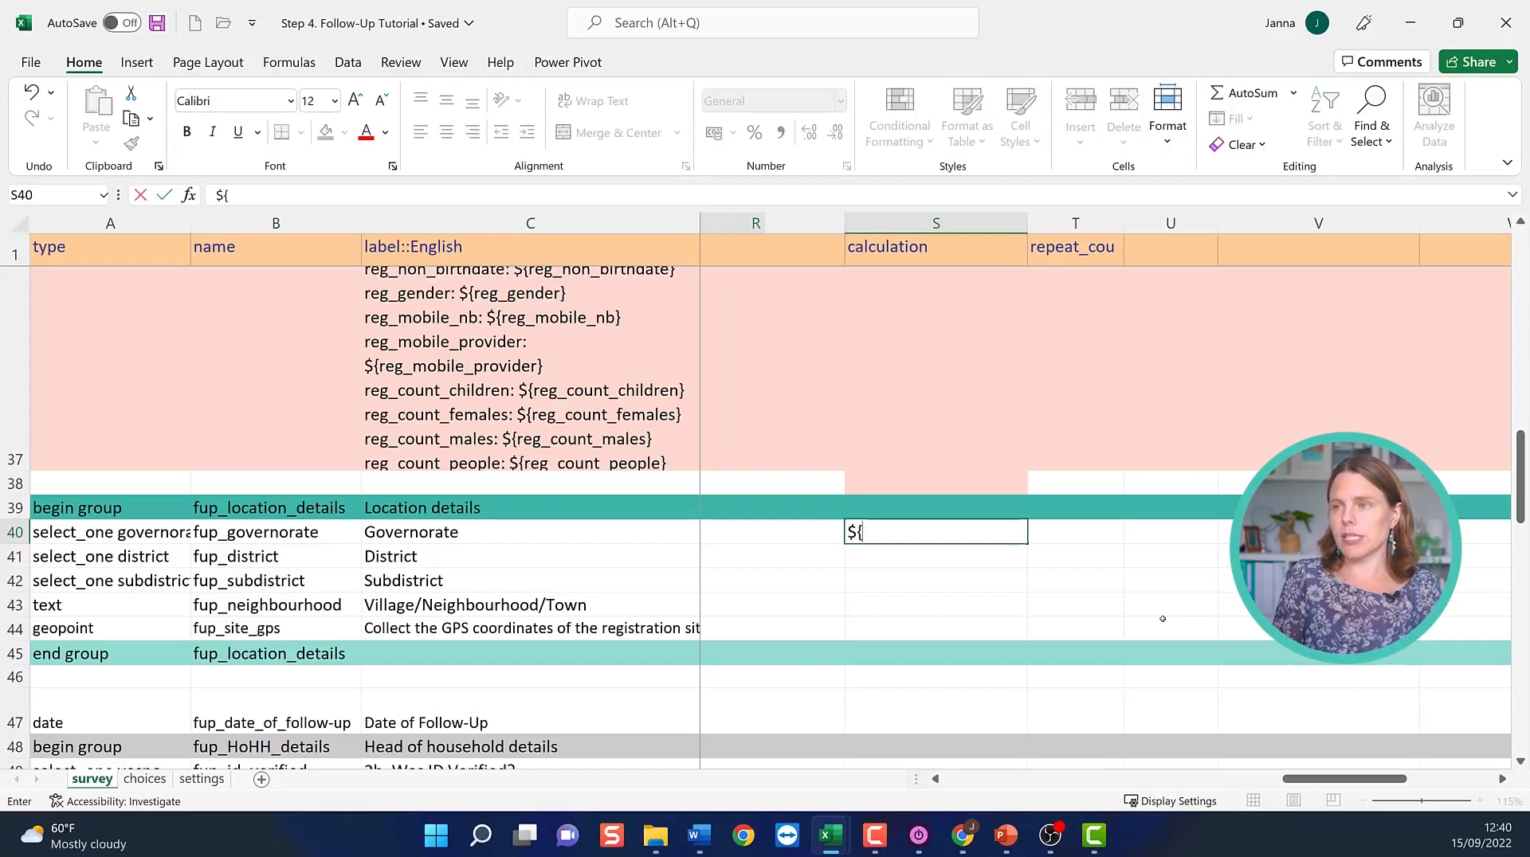
{"action": "type", "text": "reg_governorate"}
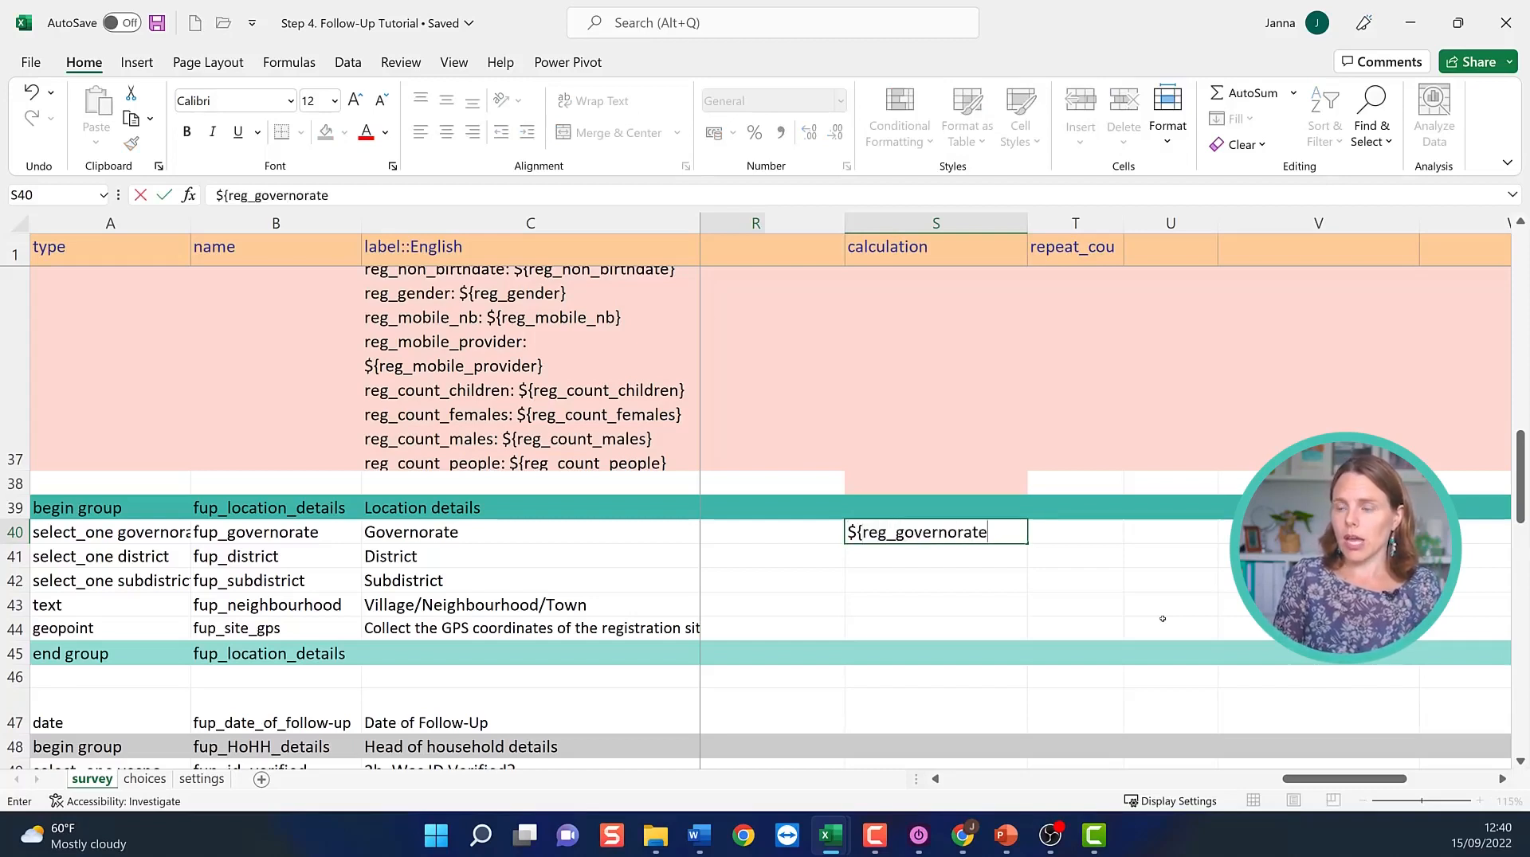
{"action": "type", "text": "}"}
{"action": "key", "text": "Return"}
{"action": "key", "text": "Up"}
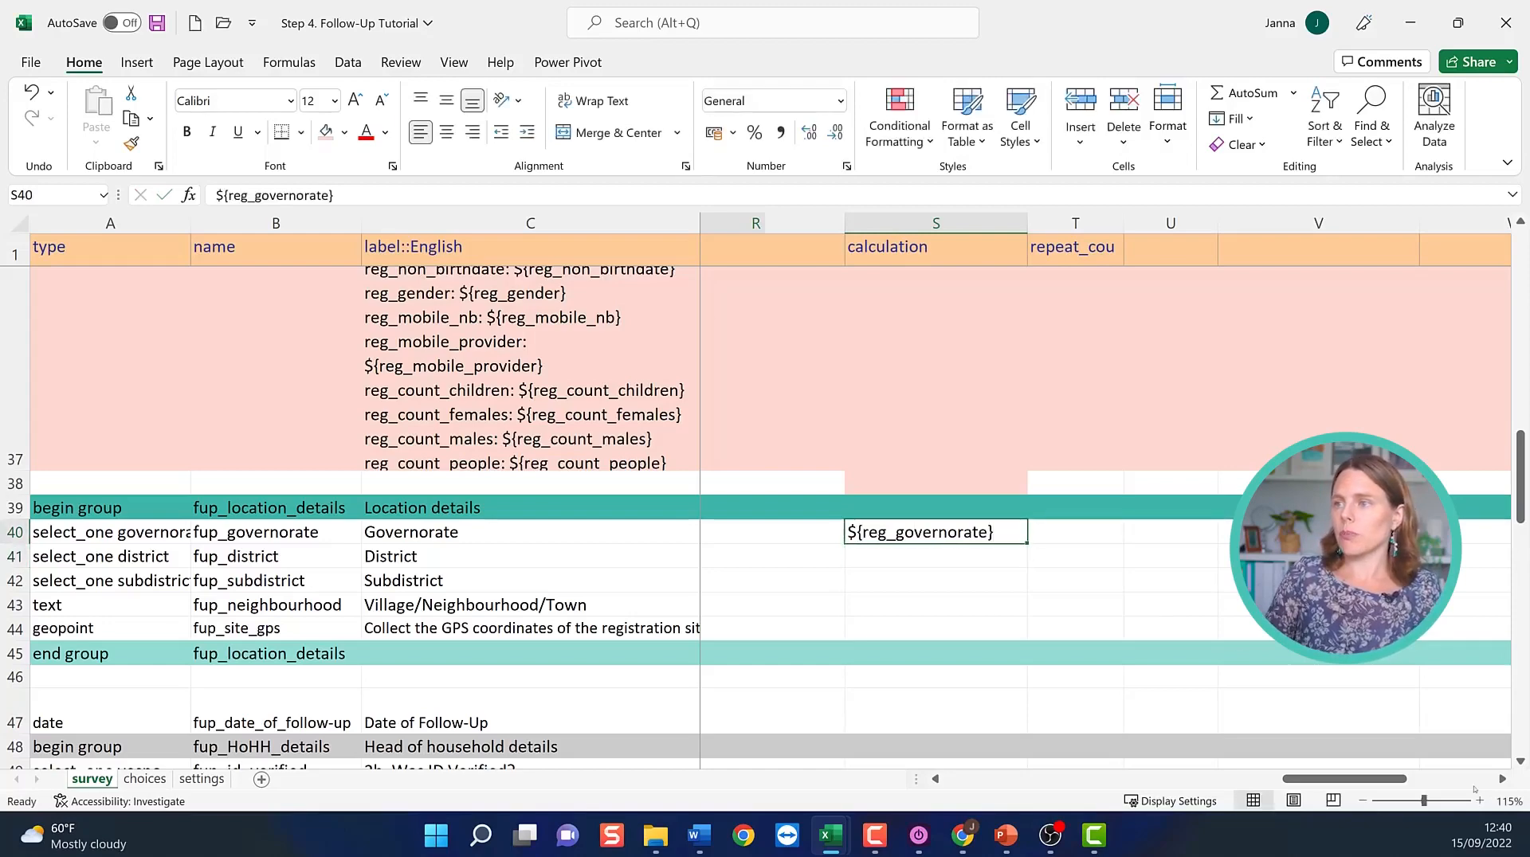
Rewrite S40 as if(${reg_governorate}='','',once(${reg_governorate})).
{"action": "scroll", "coordinate": [1117, 618], "scroll_direction": "up", "scroll_amount": 6}
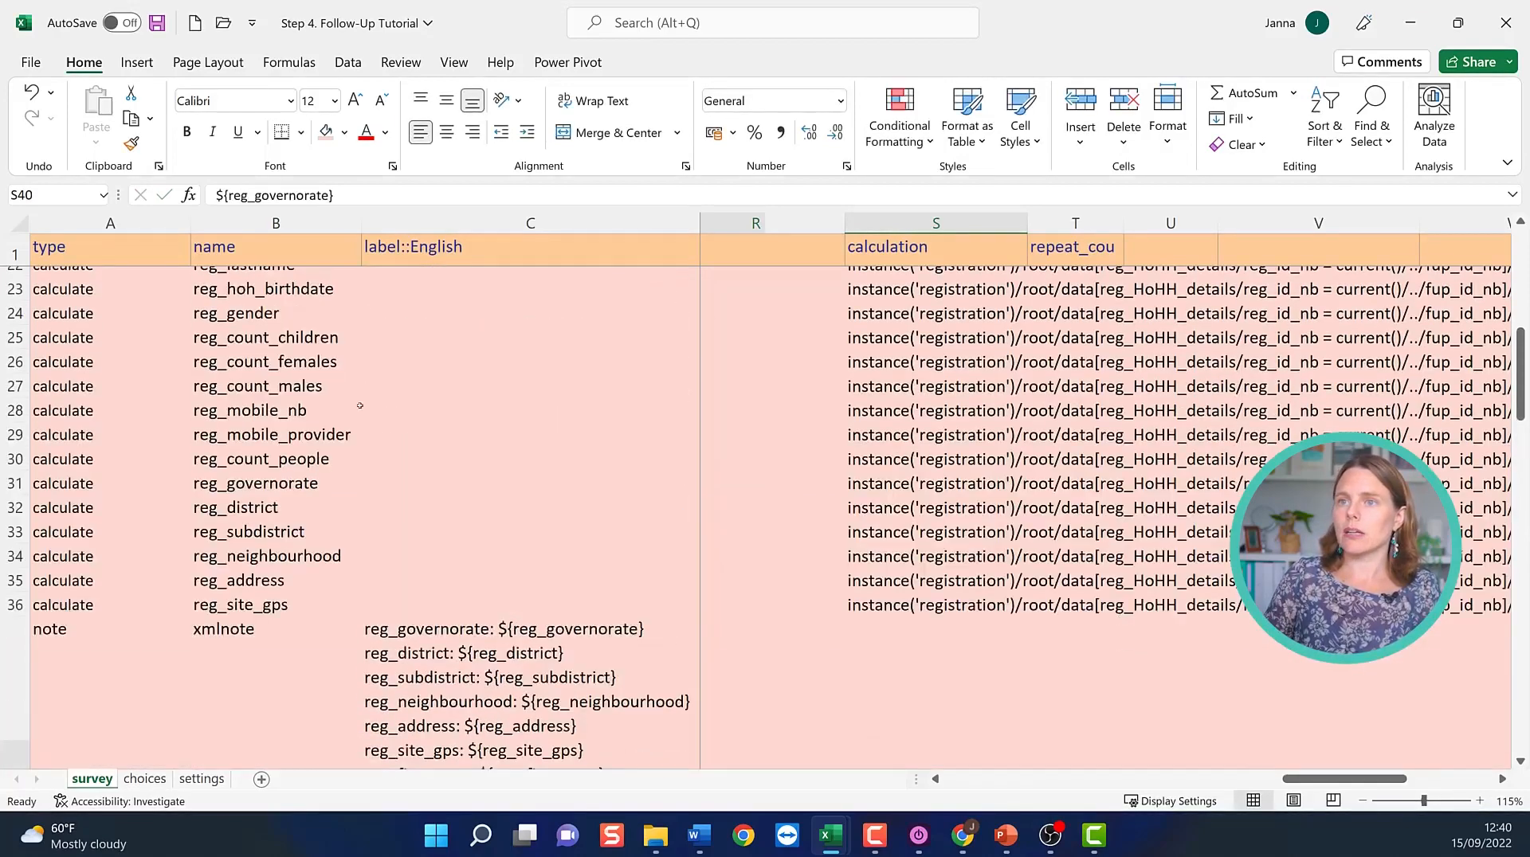
{"action": "scroll", "coordinate": [357, 404], "scroll_direction": "up", "scroll_amount": 1}
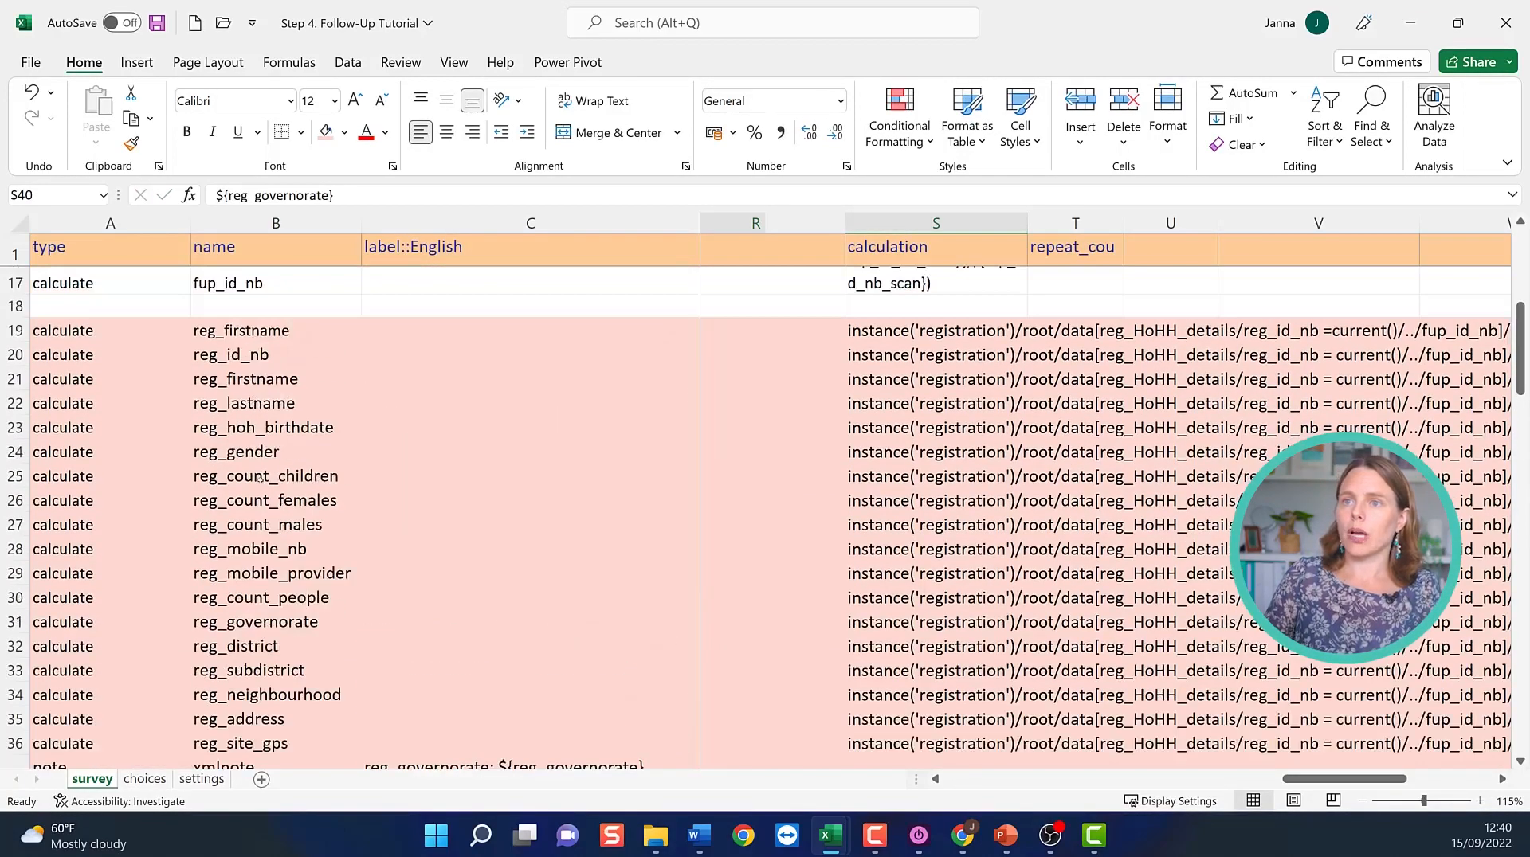
{"action": "left_click", "coordinate": [267, 624]}
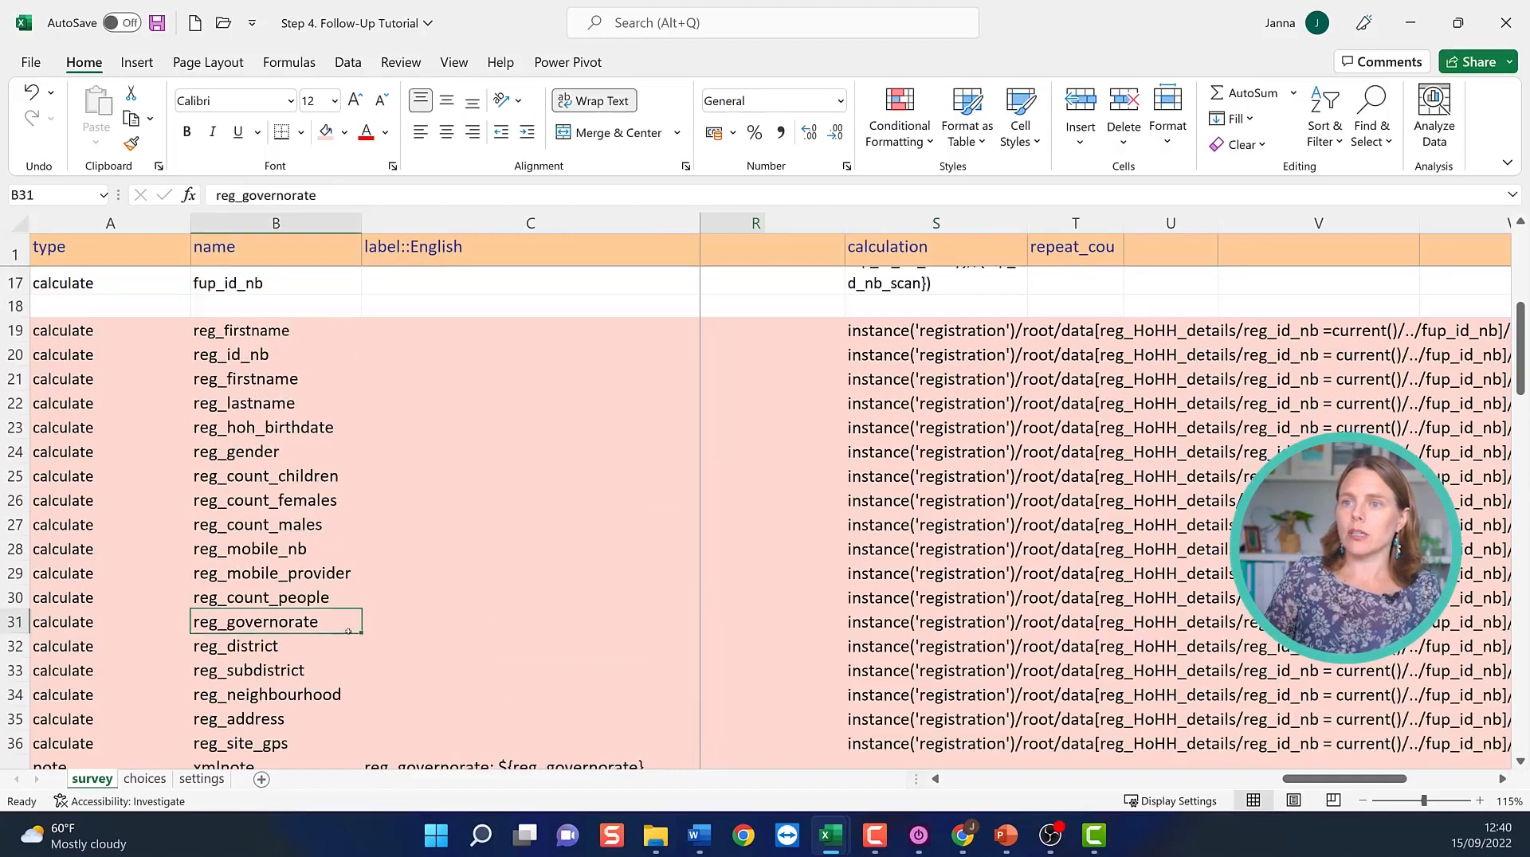
{"action": "scroll", "coordinate": [545, 626], "scroll_direction": "down", "scroll_amount": 7}
{"action": "left_click", "coordinate": [924, 394]}
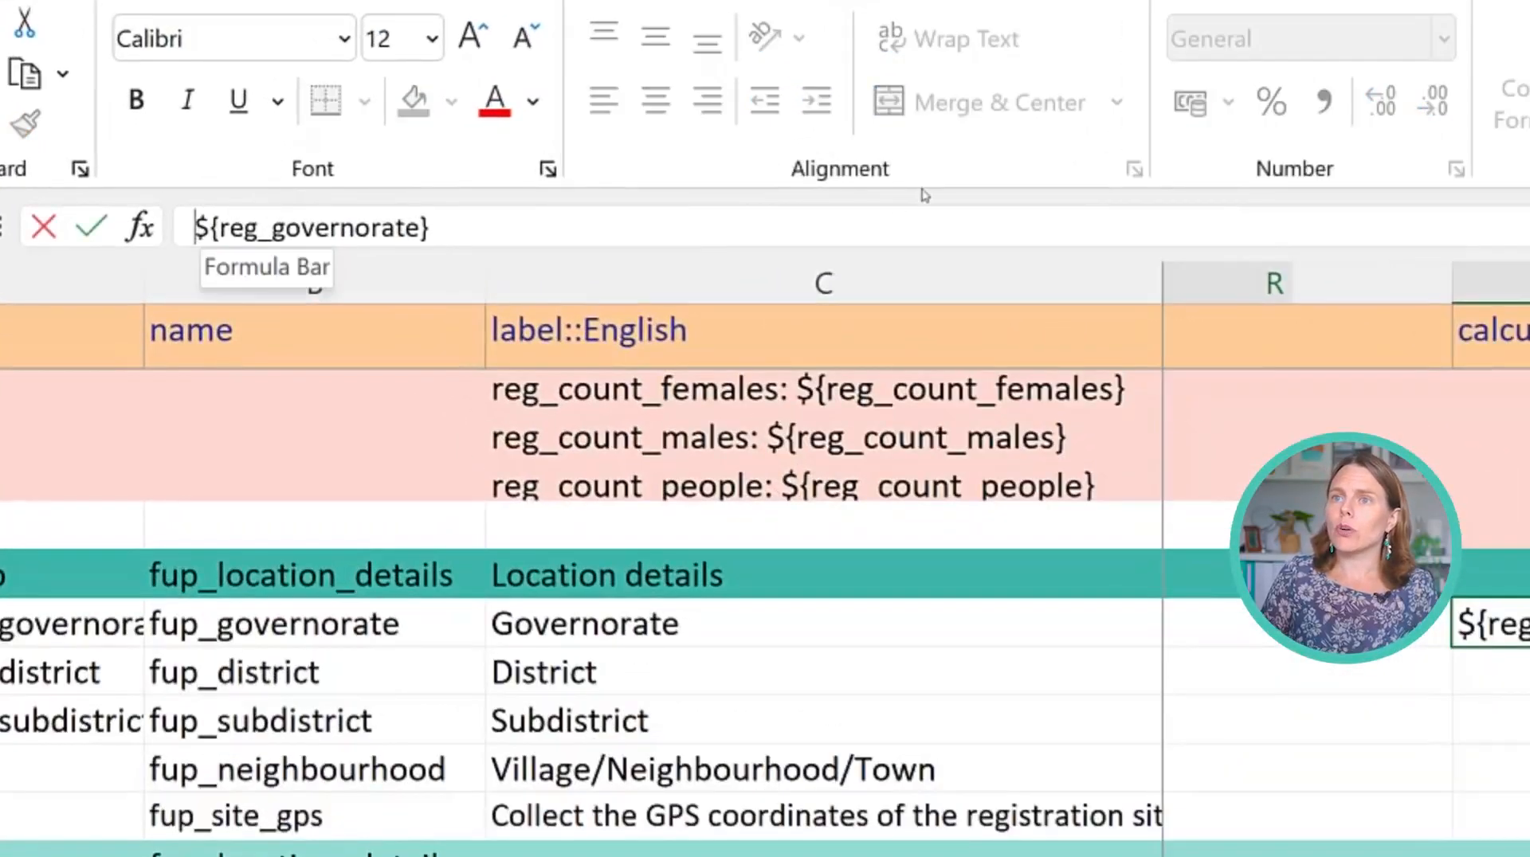
{"action": "type", "text": "once("}
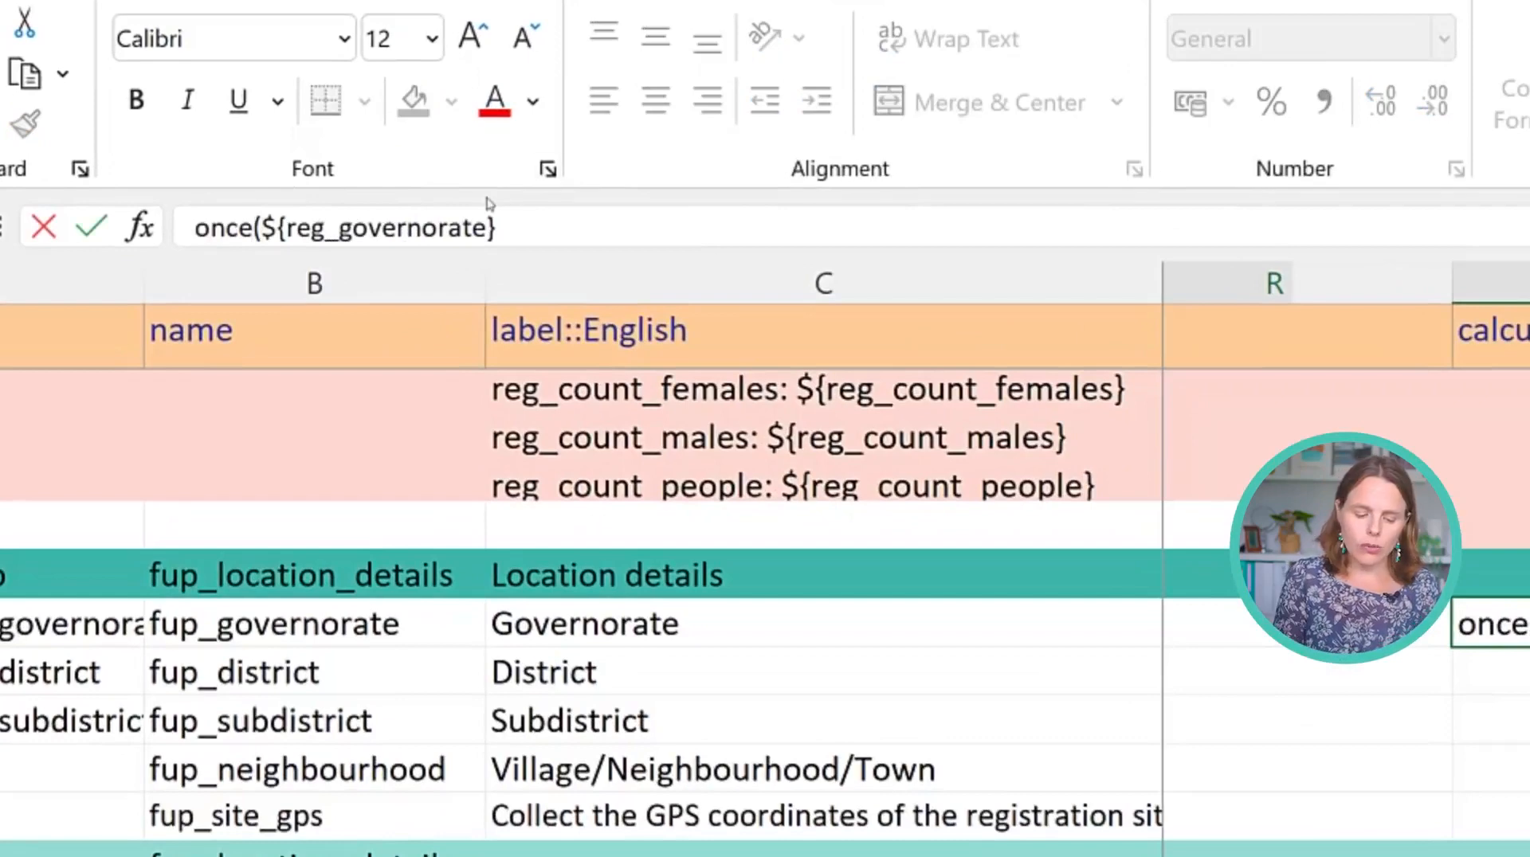
{"action": "type", "text": "if("}
{"action": "left_click_drag", "start_coordinate": [196, 228], "coordinate": [263, 249]}
{"action": "key", "text": "BackSpace"}
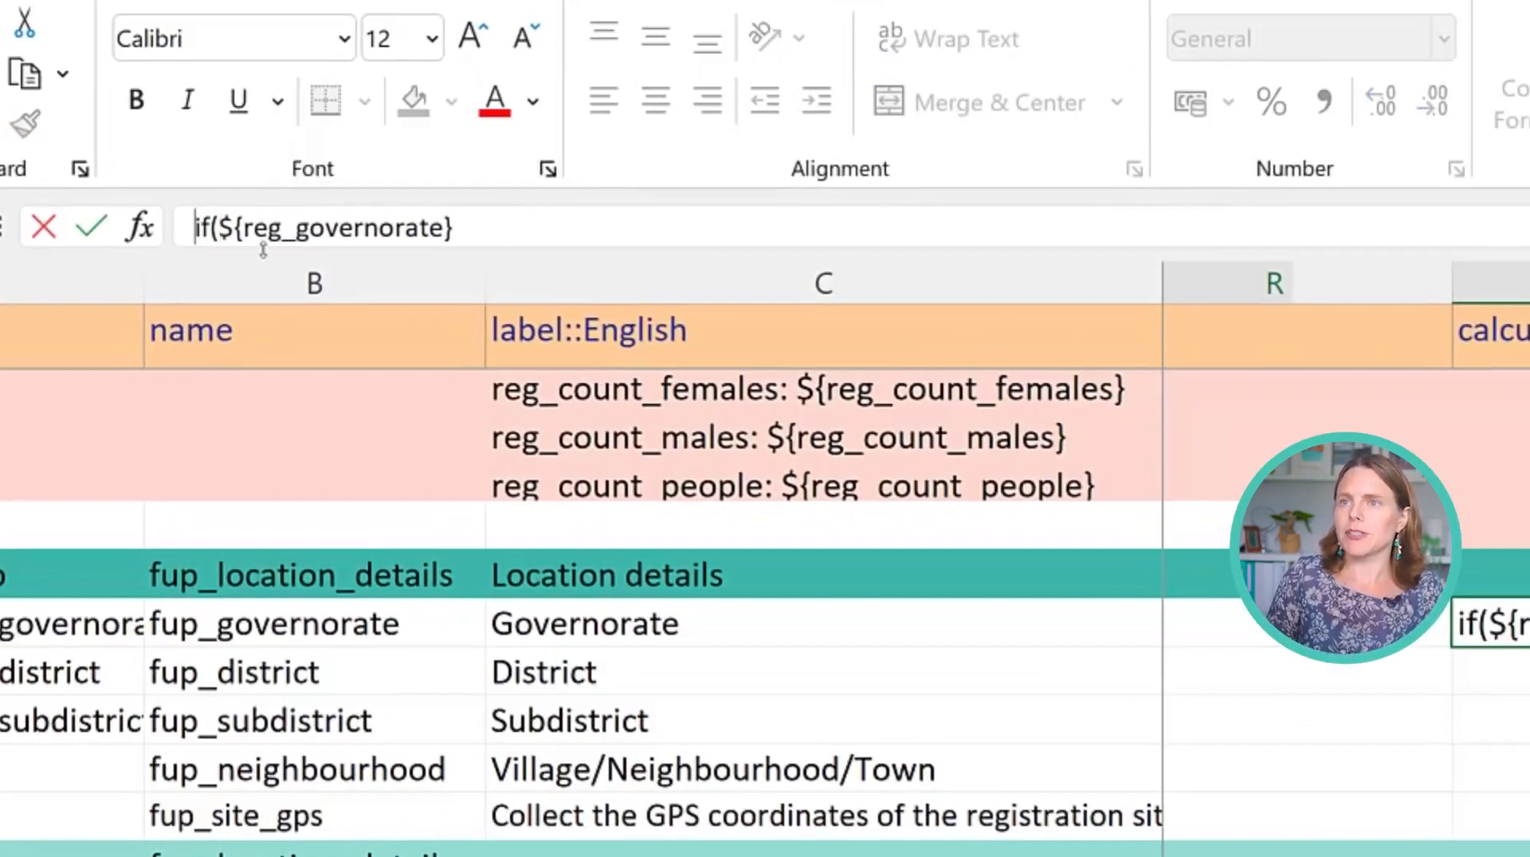
{"action": "left_click", "coordinate": [475, 232]}
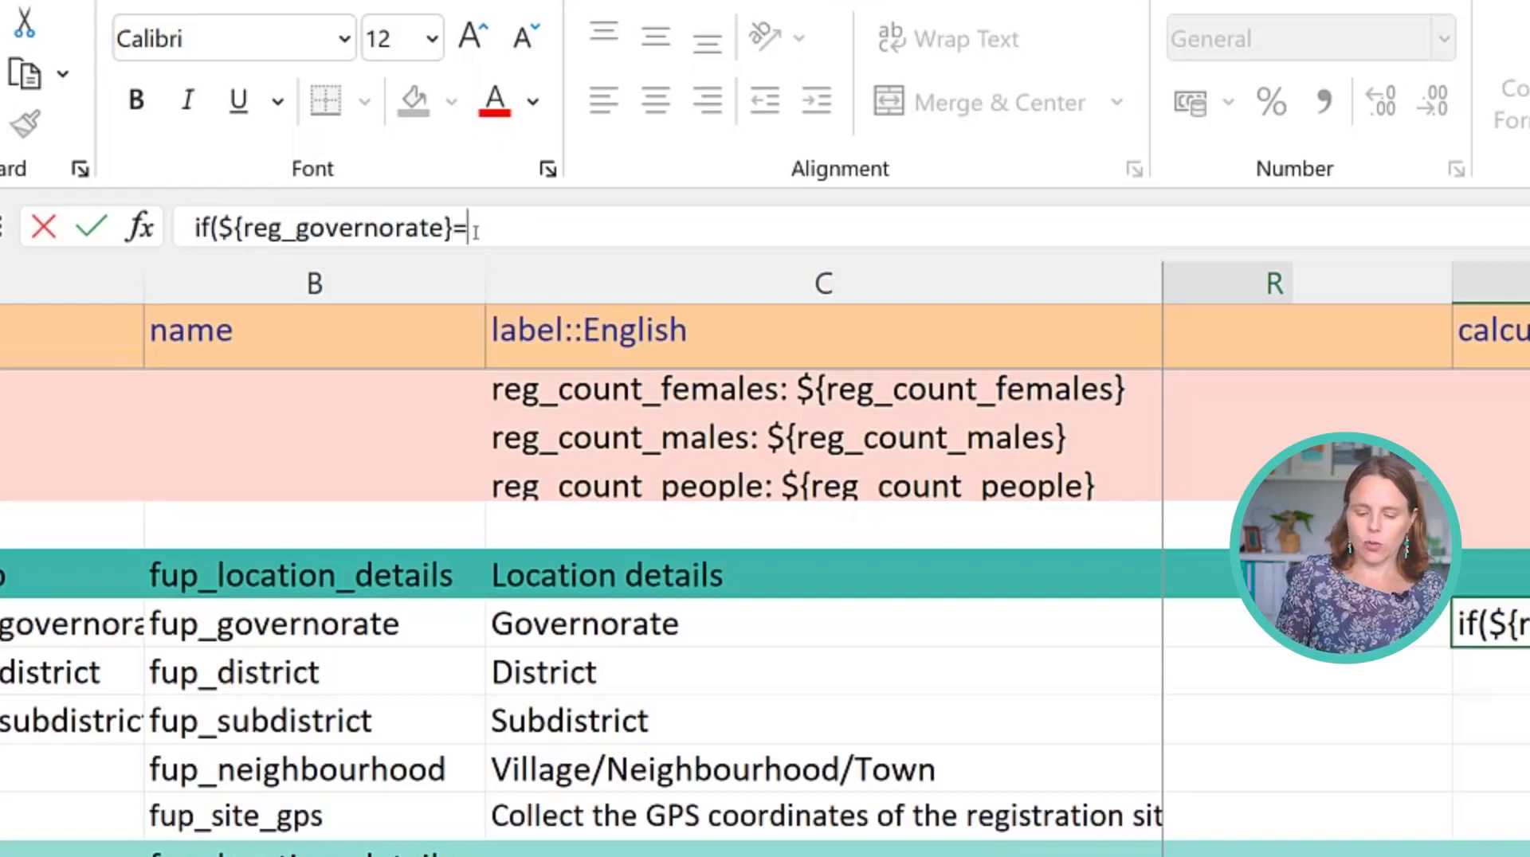
{"action": "type", "text": "=''"}
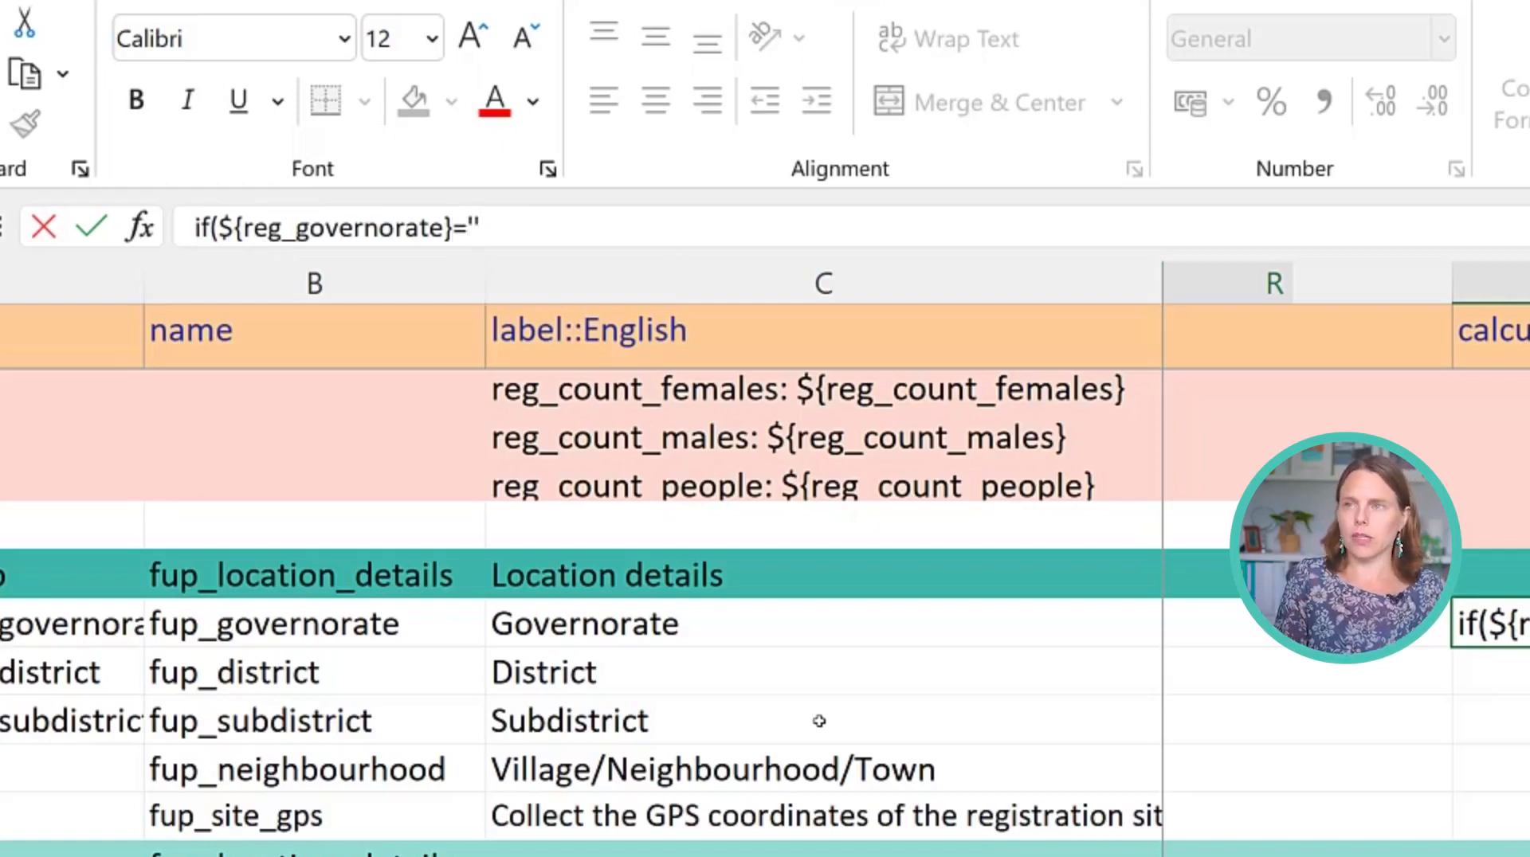
{"action": "type", "text": ","}
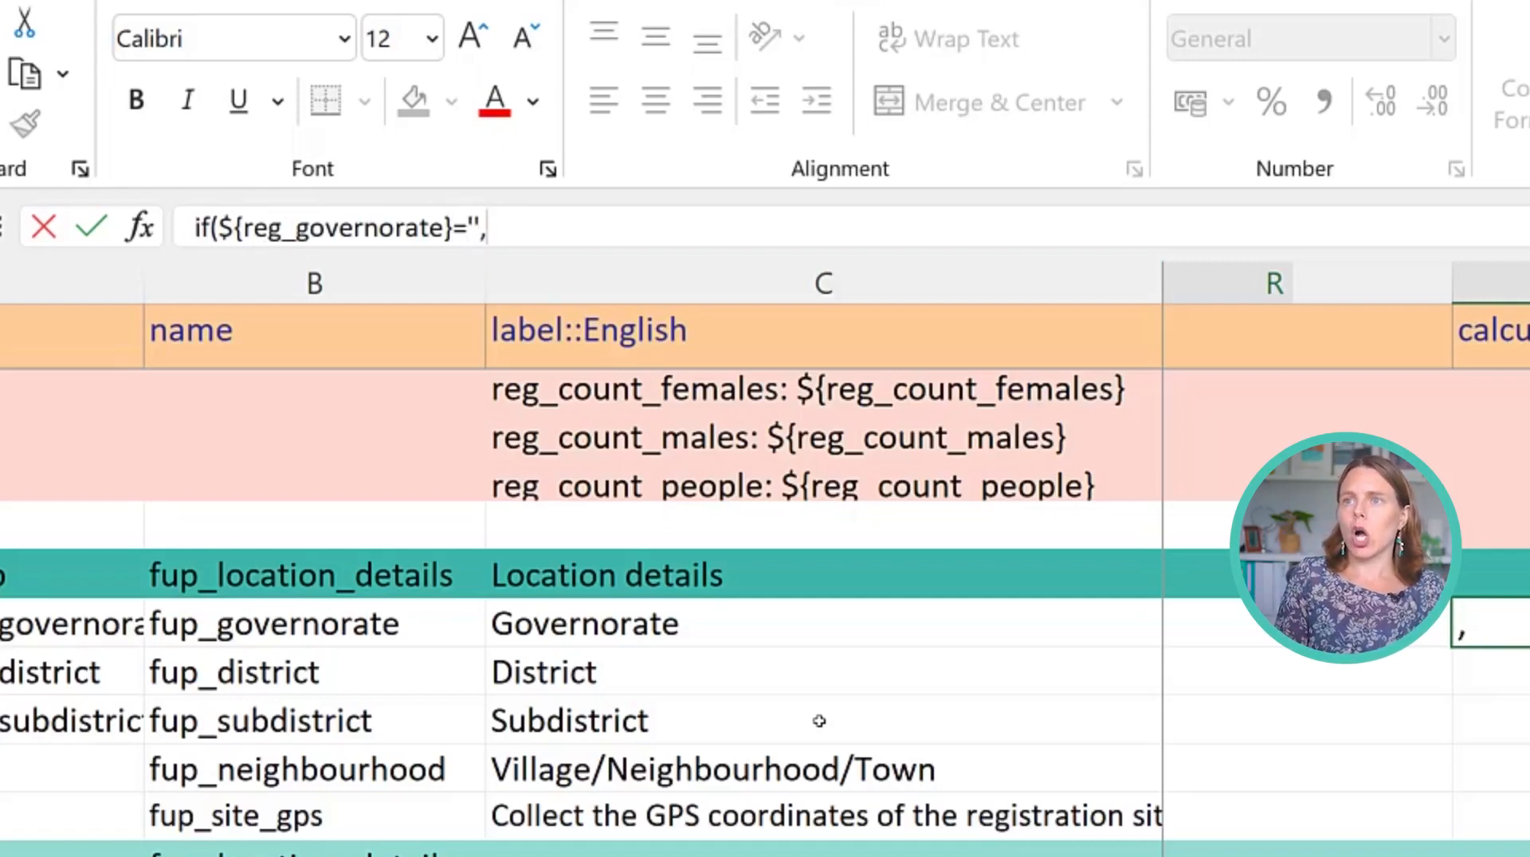
{"action": "type", "text": "''"}
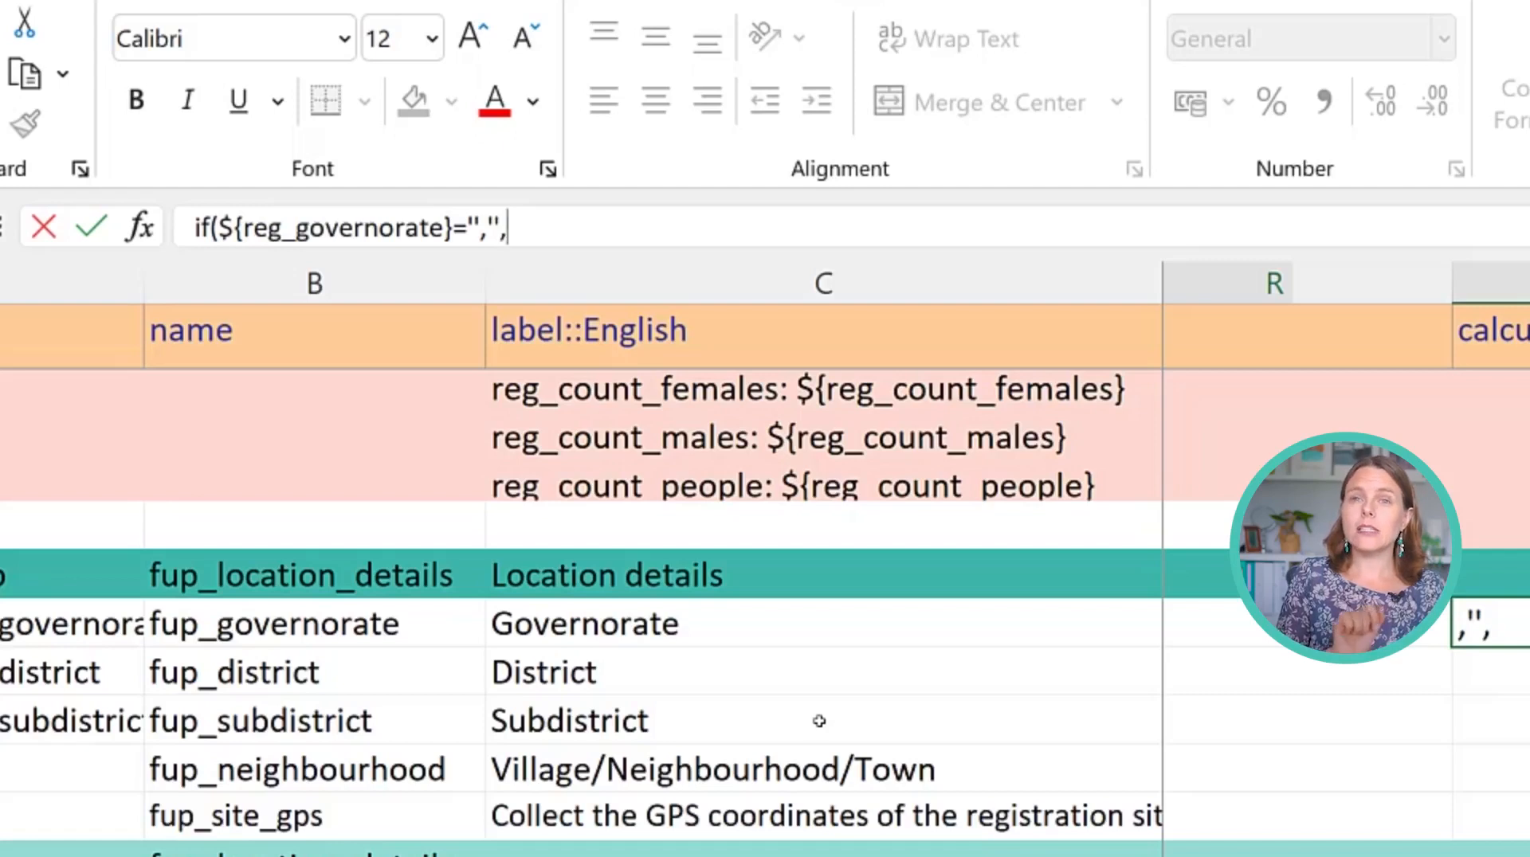
{"action": "type", "text": ","}
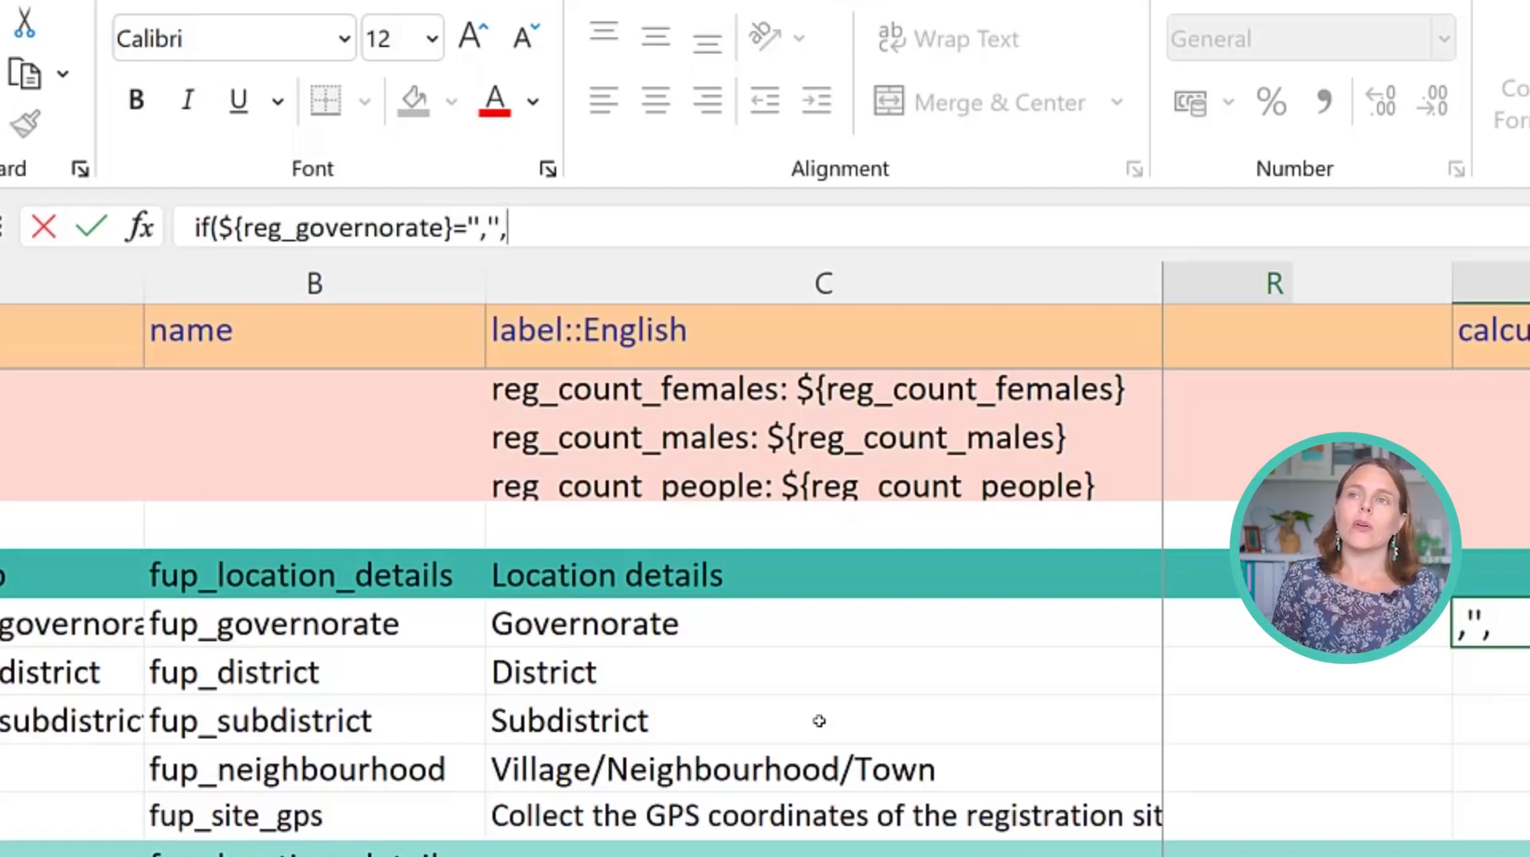
{"action": "type", "text": "once($"}
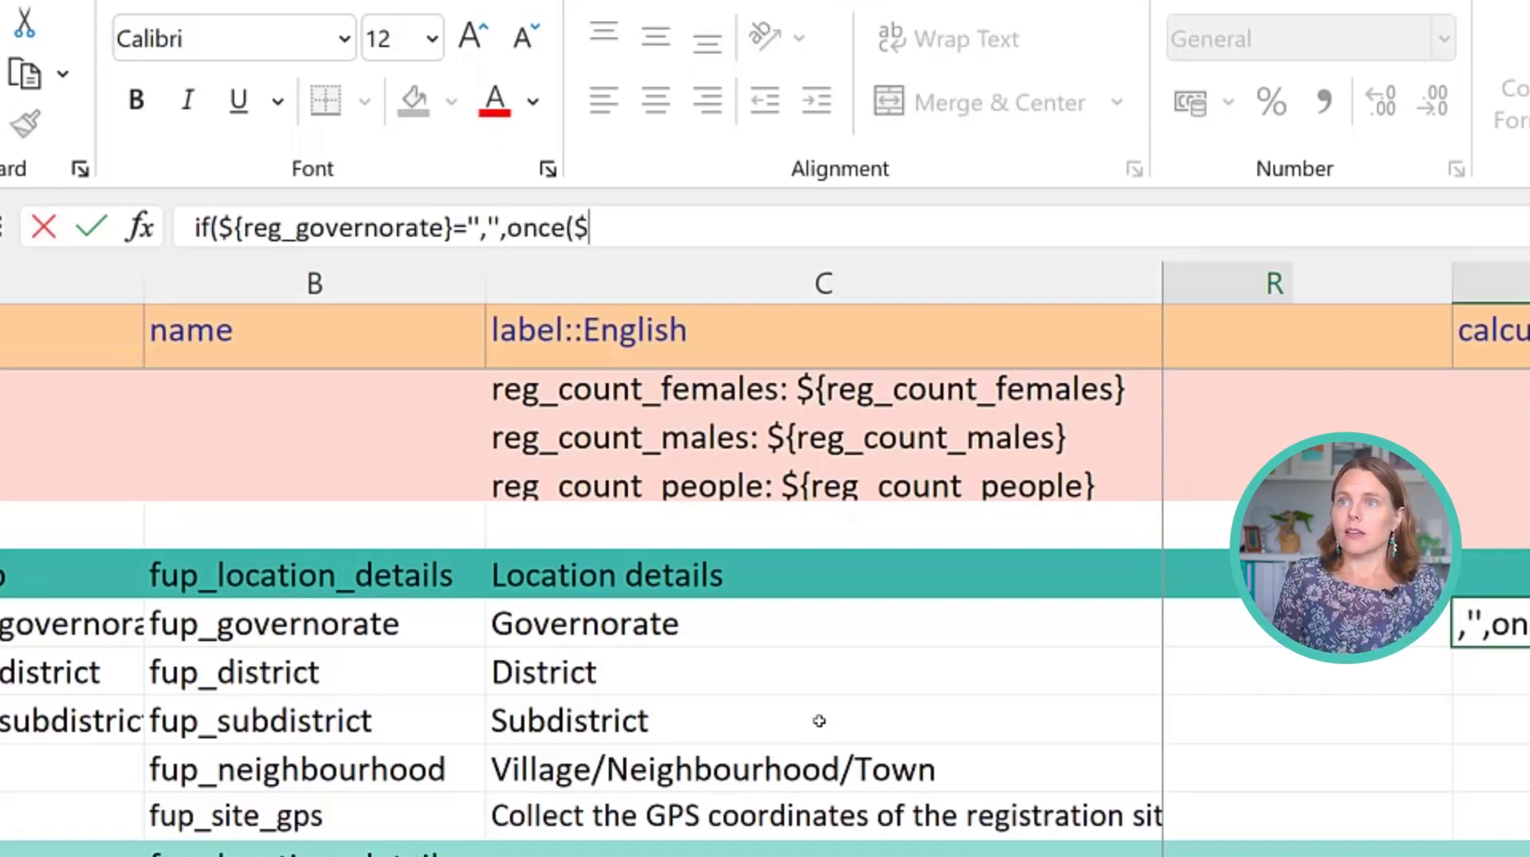
{"action": "type", "text": "{reg_gover"}
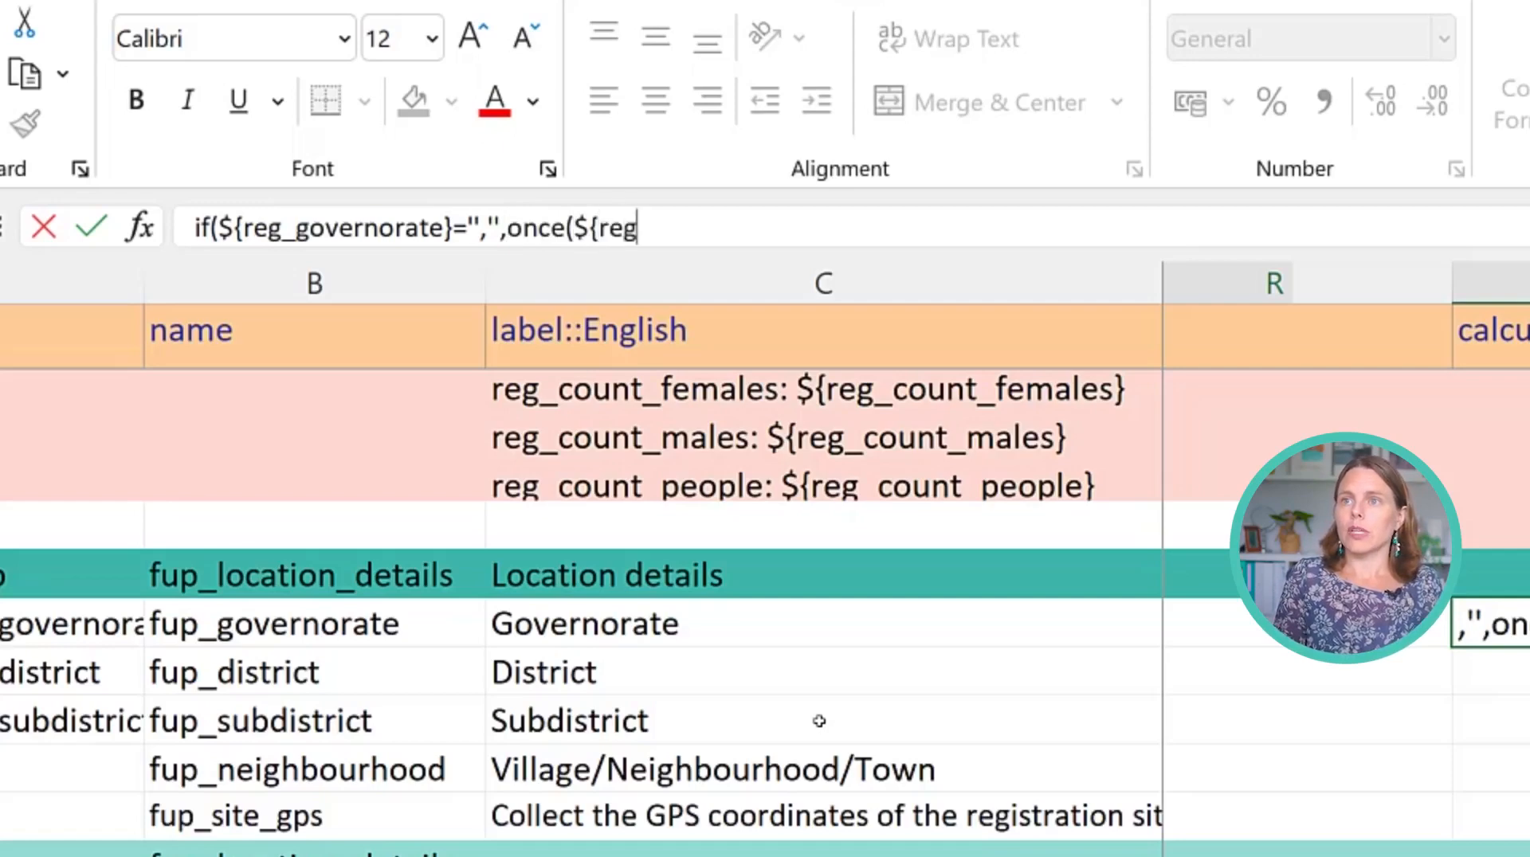
{"action": "type", "text": "norate"}
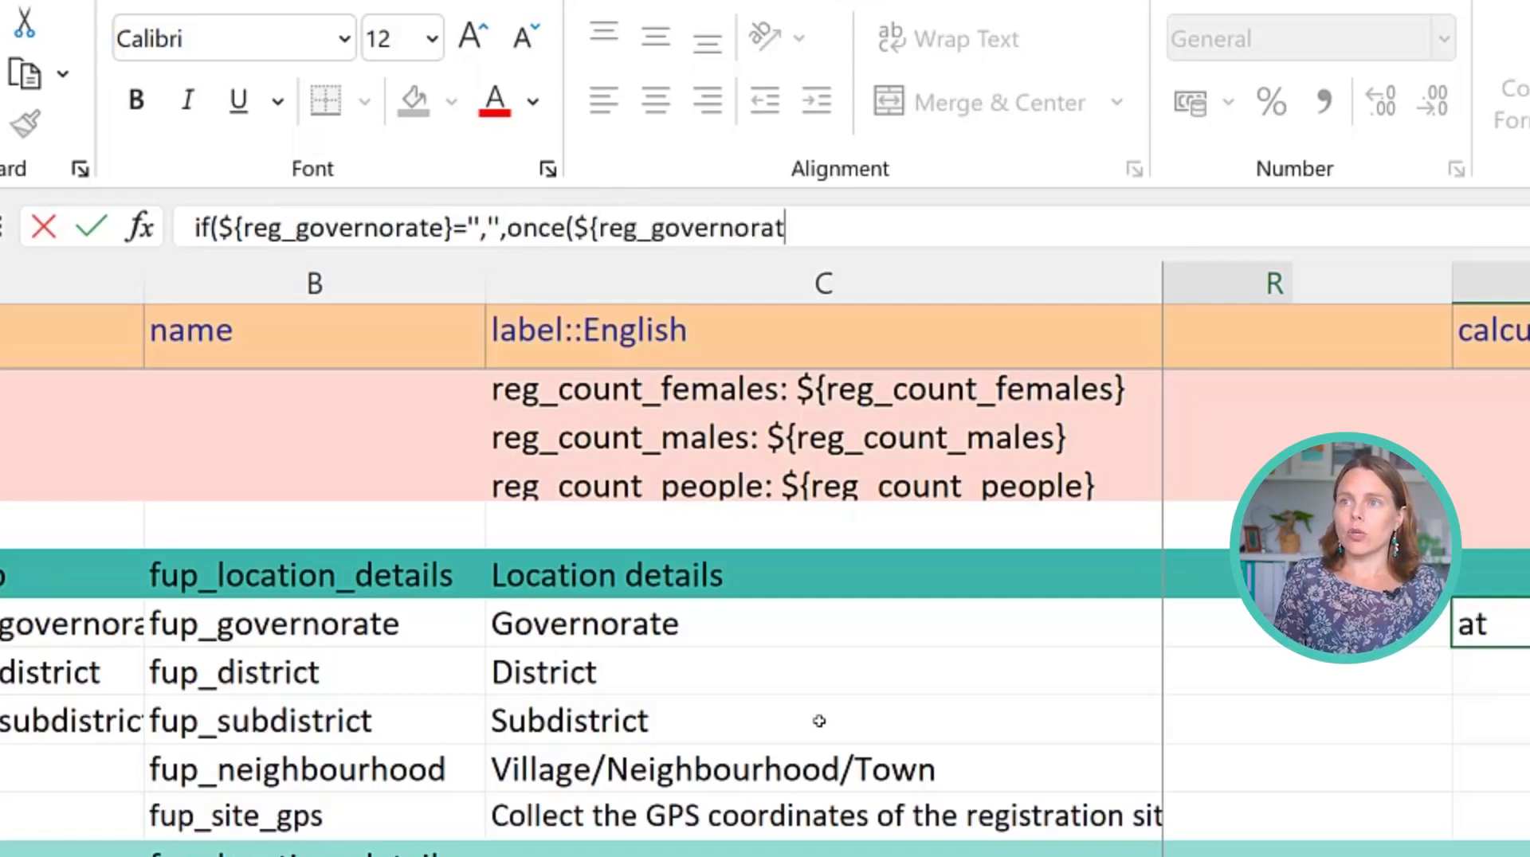
{"action": "type", "text": "}"}
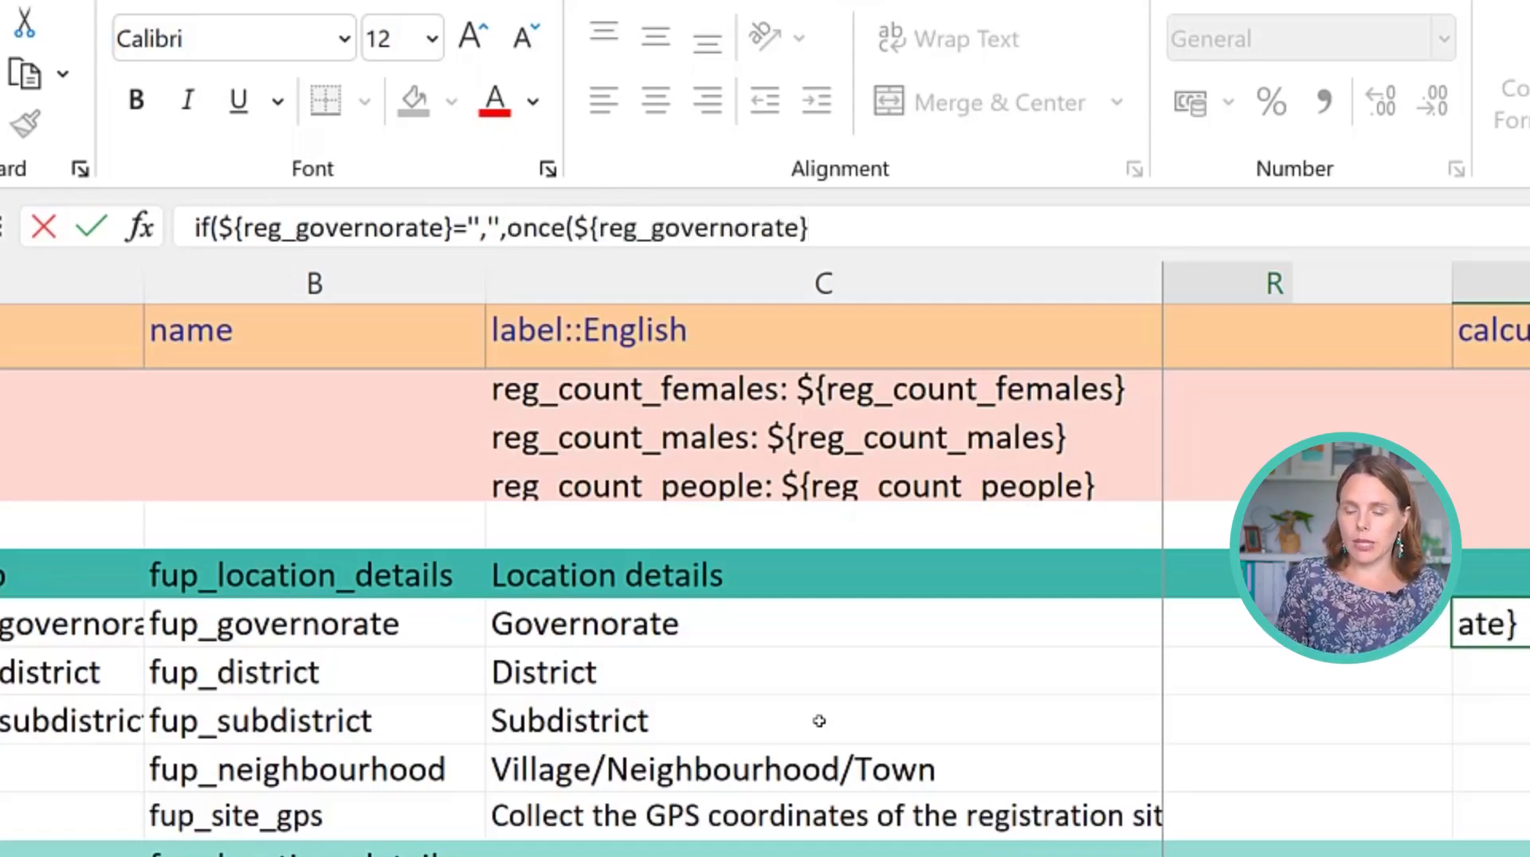
{"action": "type", "text": ")"}
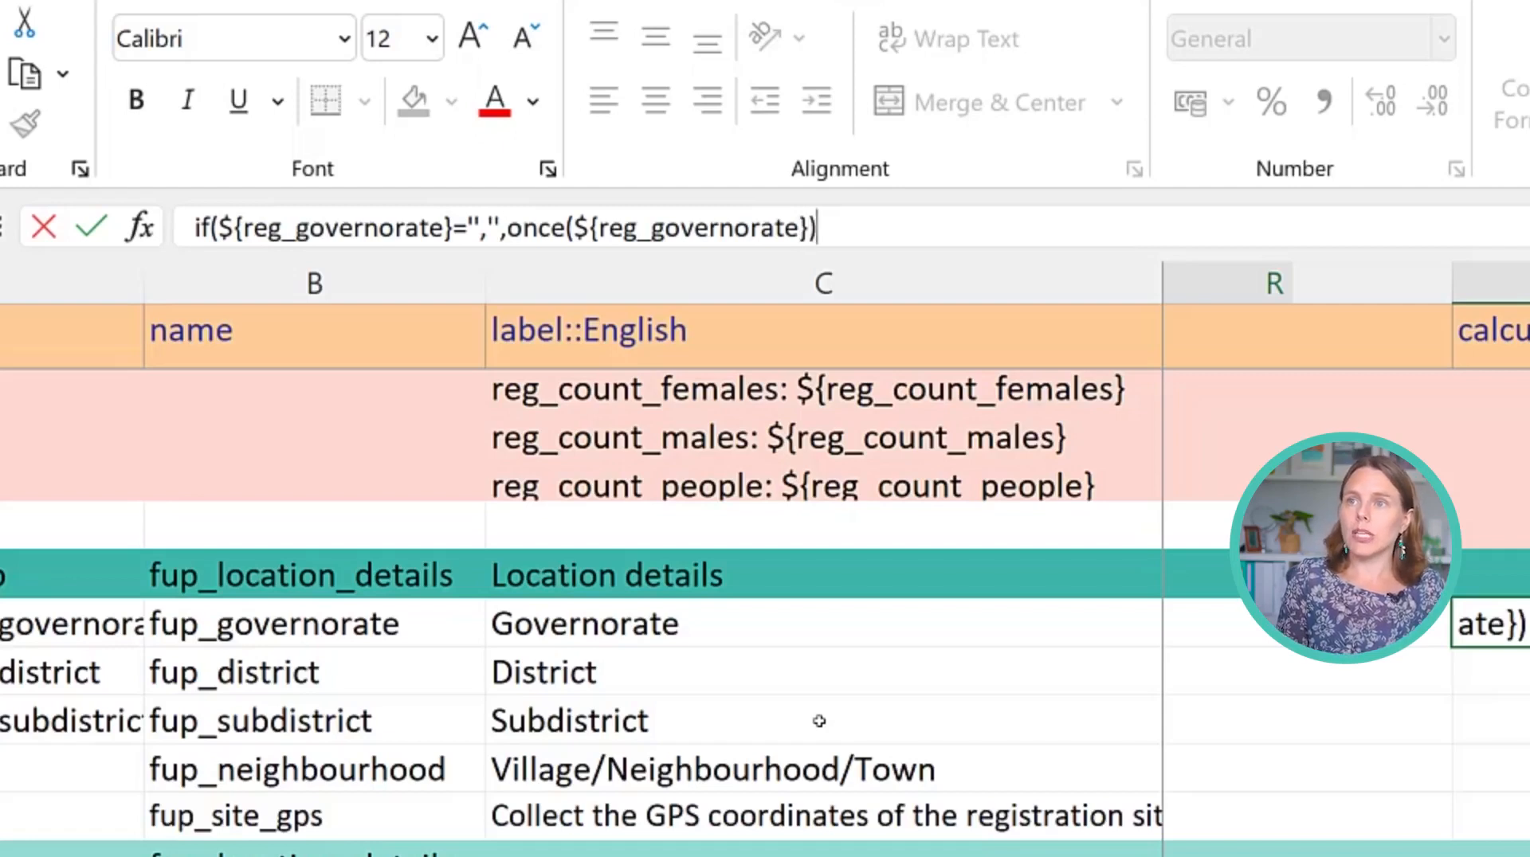
{"action": "type", "text": ")"}
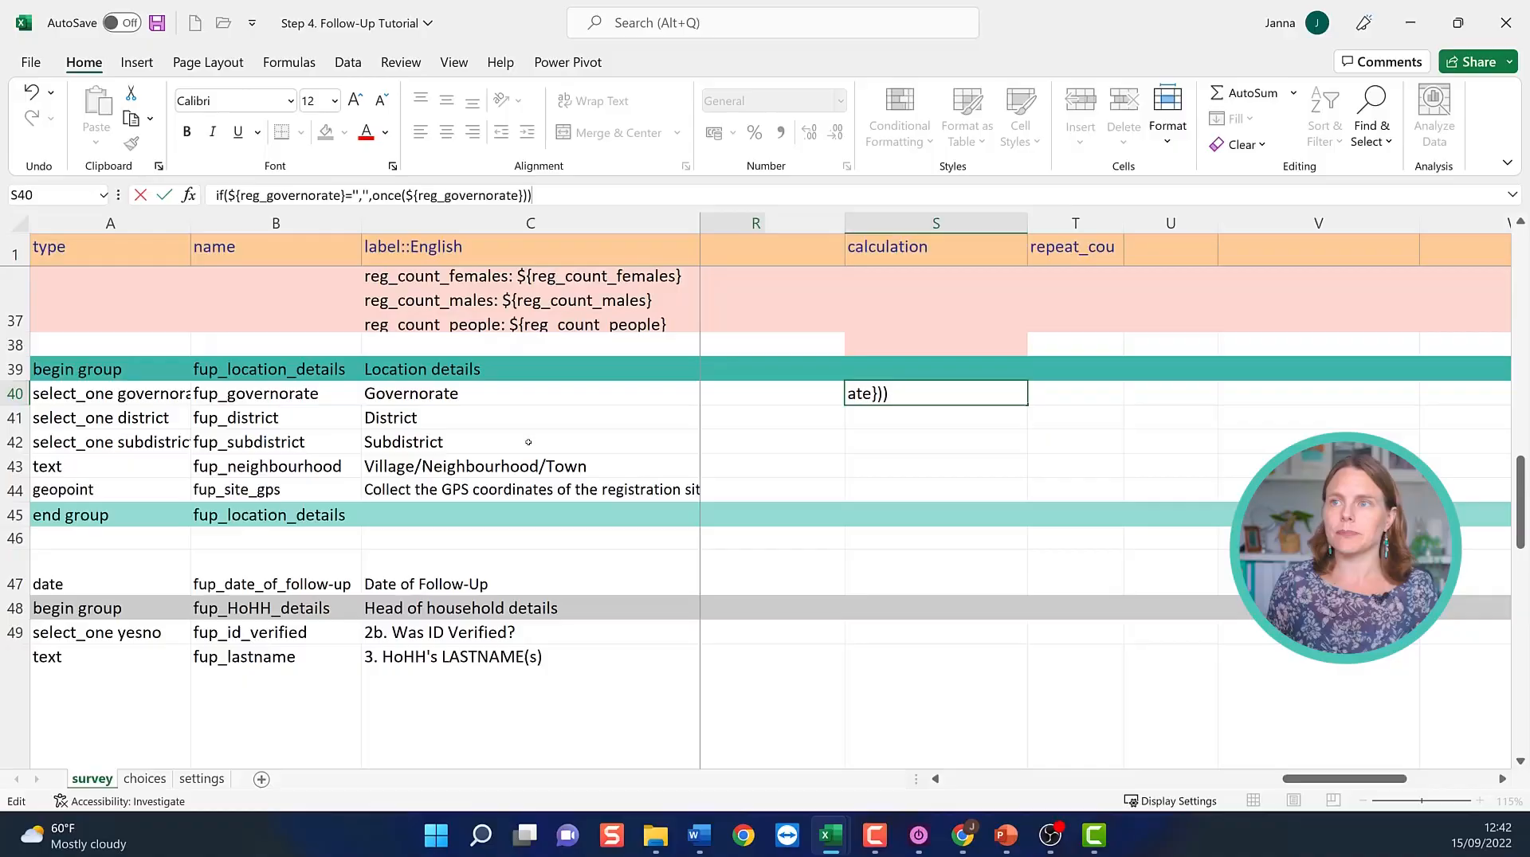
Copy the governorate once() formula down three rows and point the district copy at reg_district.
{"action": "key", "text": "Return"}
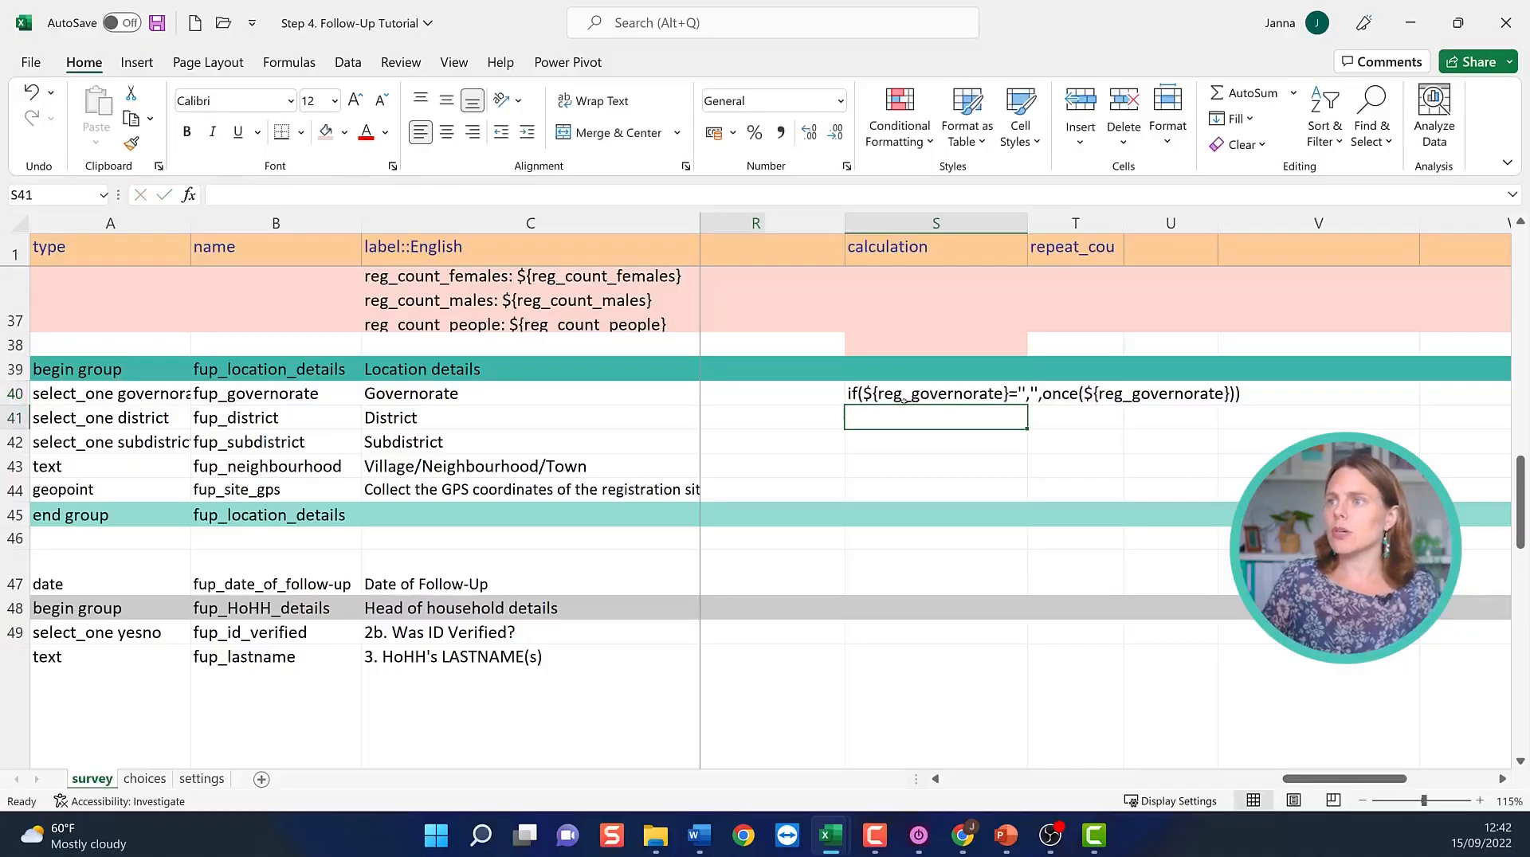
{"action": "key", "text": "Up"}
{"action": "left_click_drag", "start_coordinate": [1027, 405], "coordinate": [1024, 471]}
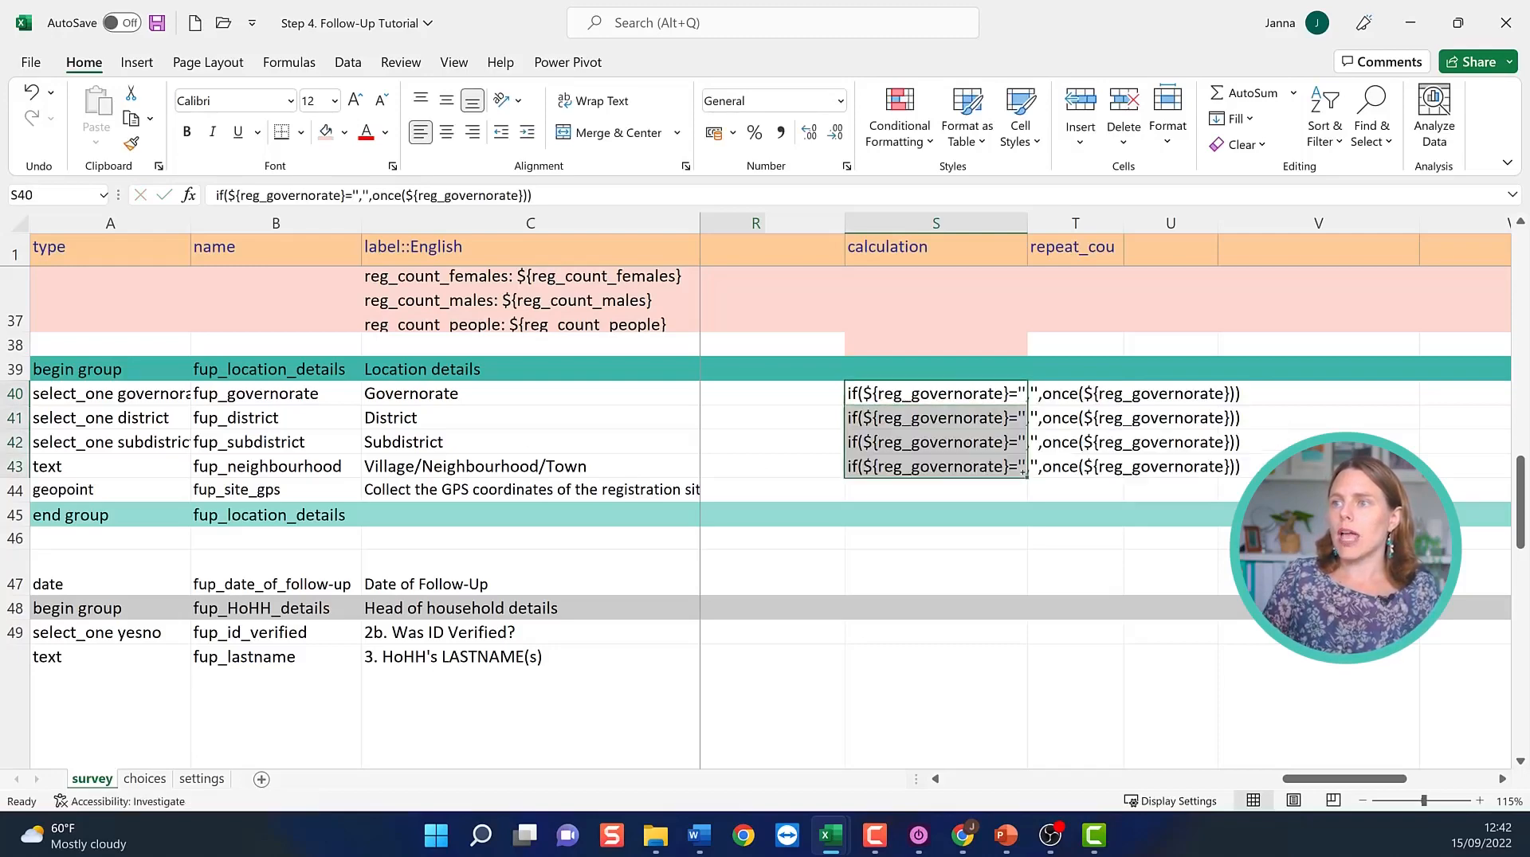
{"action": "left_click", "coordinate": [948, 420]}
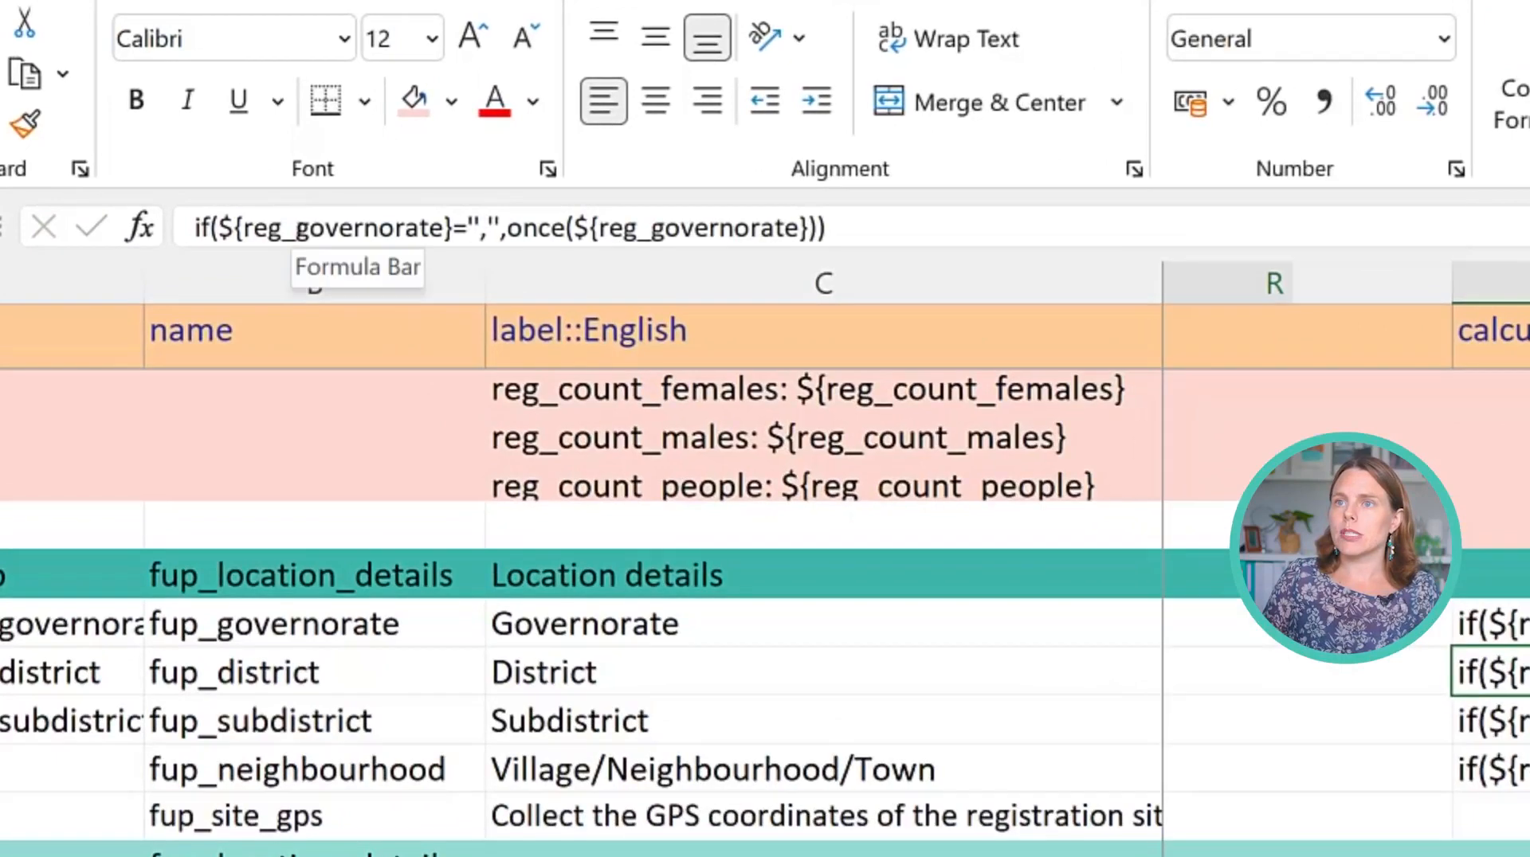
{"action": "left_click_drag", "start_coordinate": [267, 196], "coordinate": [342, 196]}
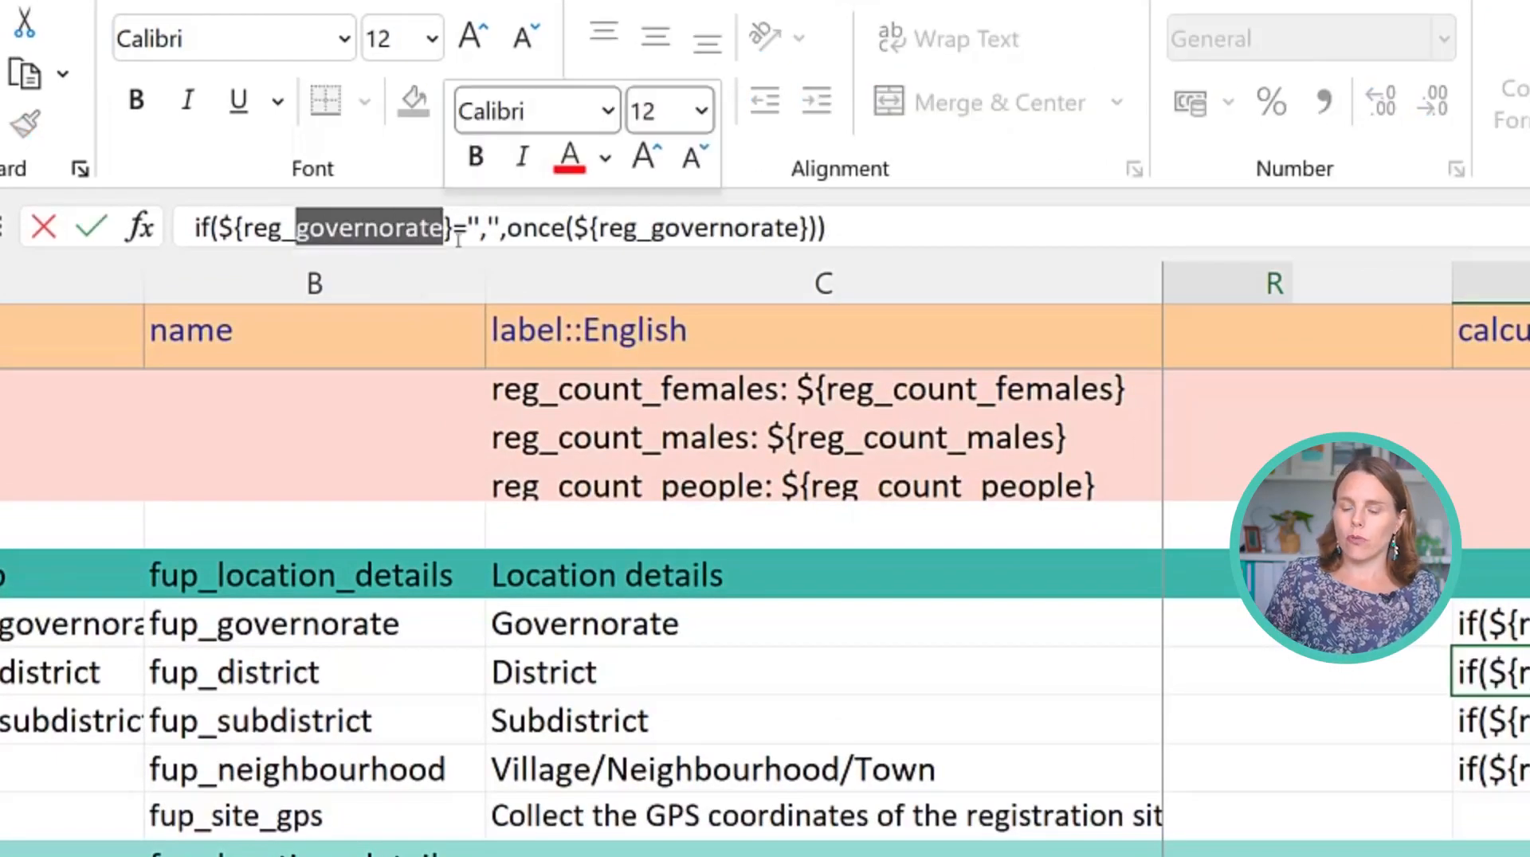
{"action": "type", "text": "district"}
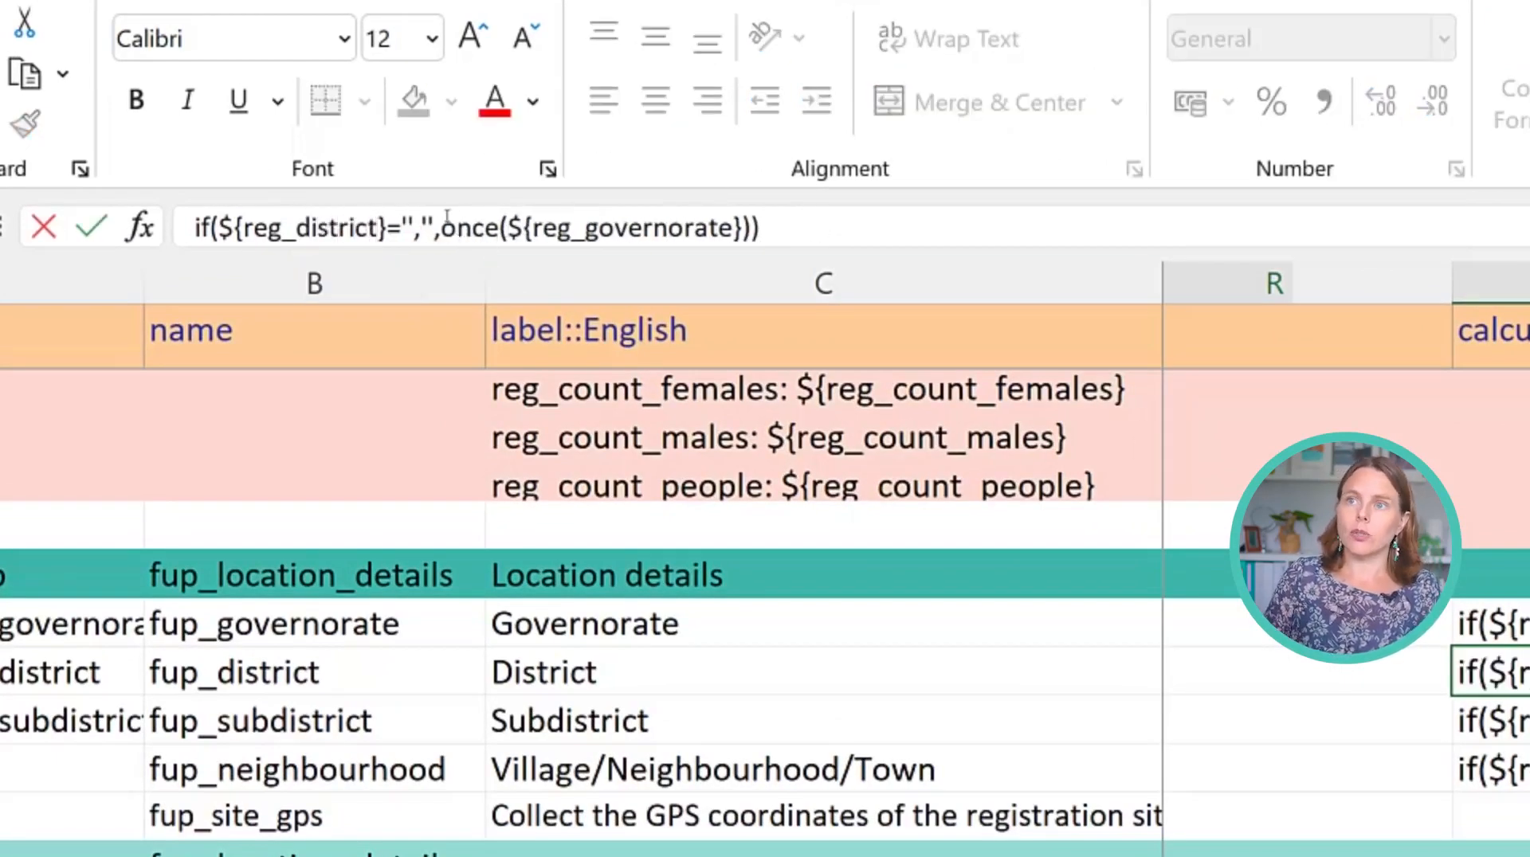
{"action": "left_click_drag", "start_coordinate": [587, 229], "coordinate": [730, 247]}
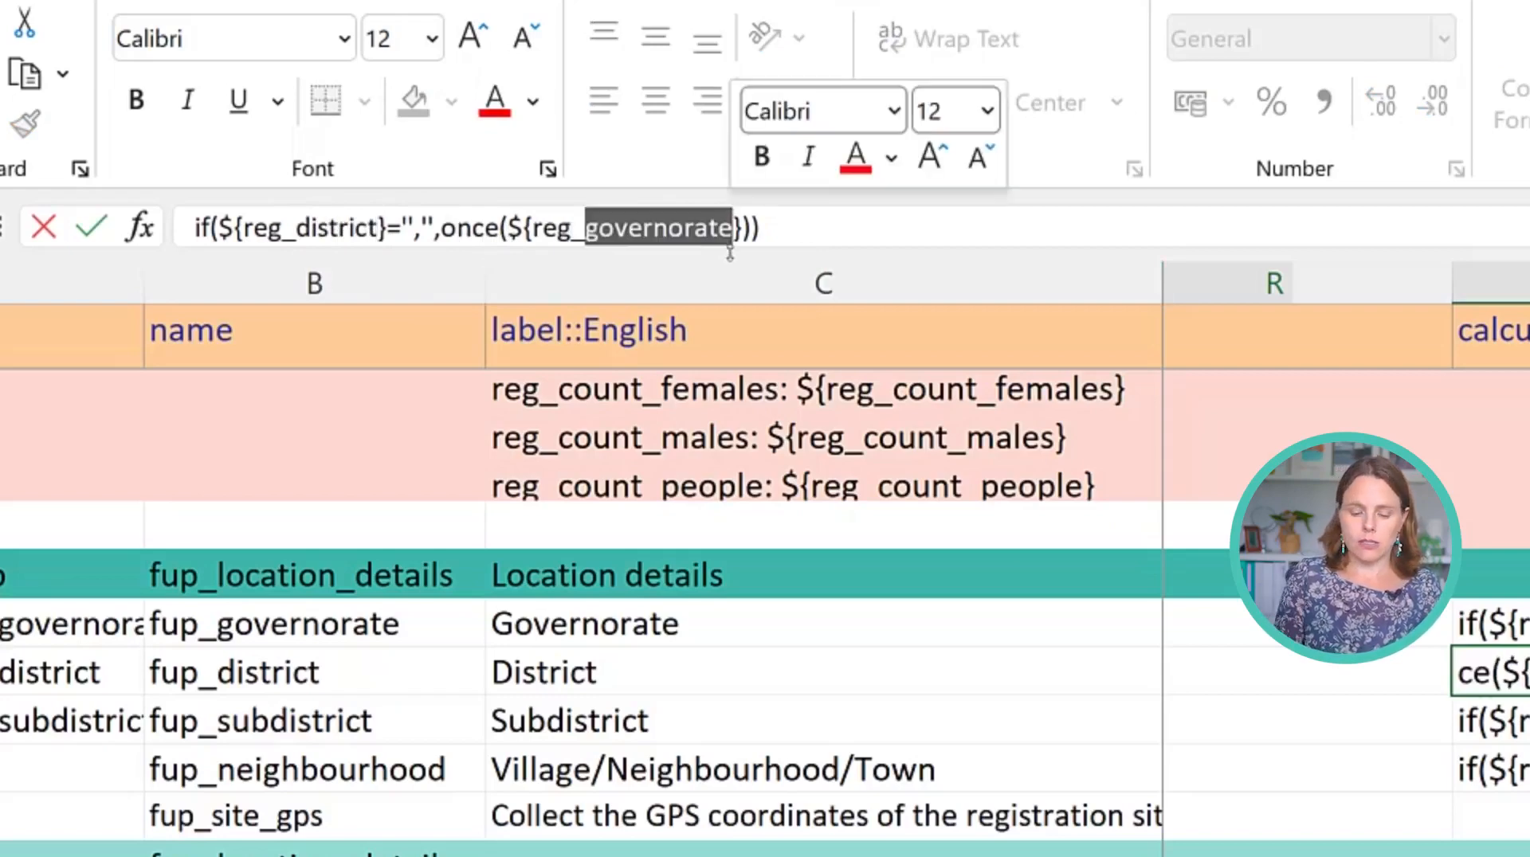
{"action": "type", "text": "distric"}
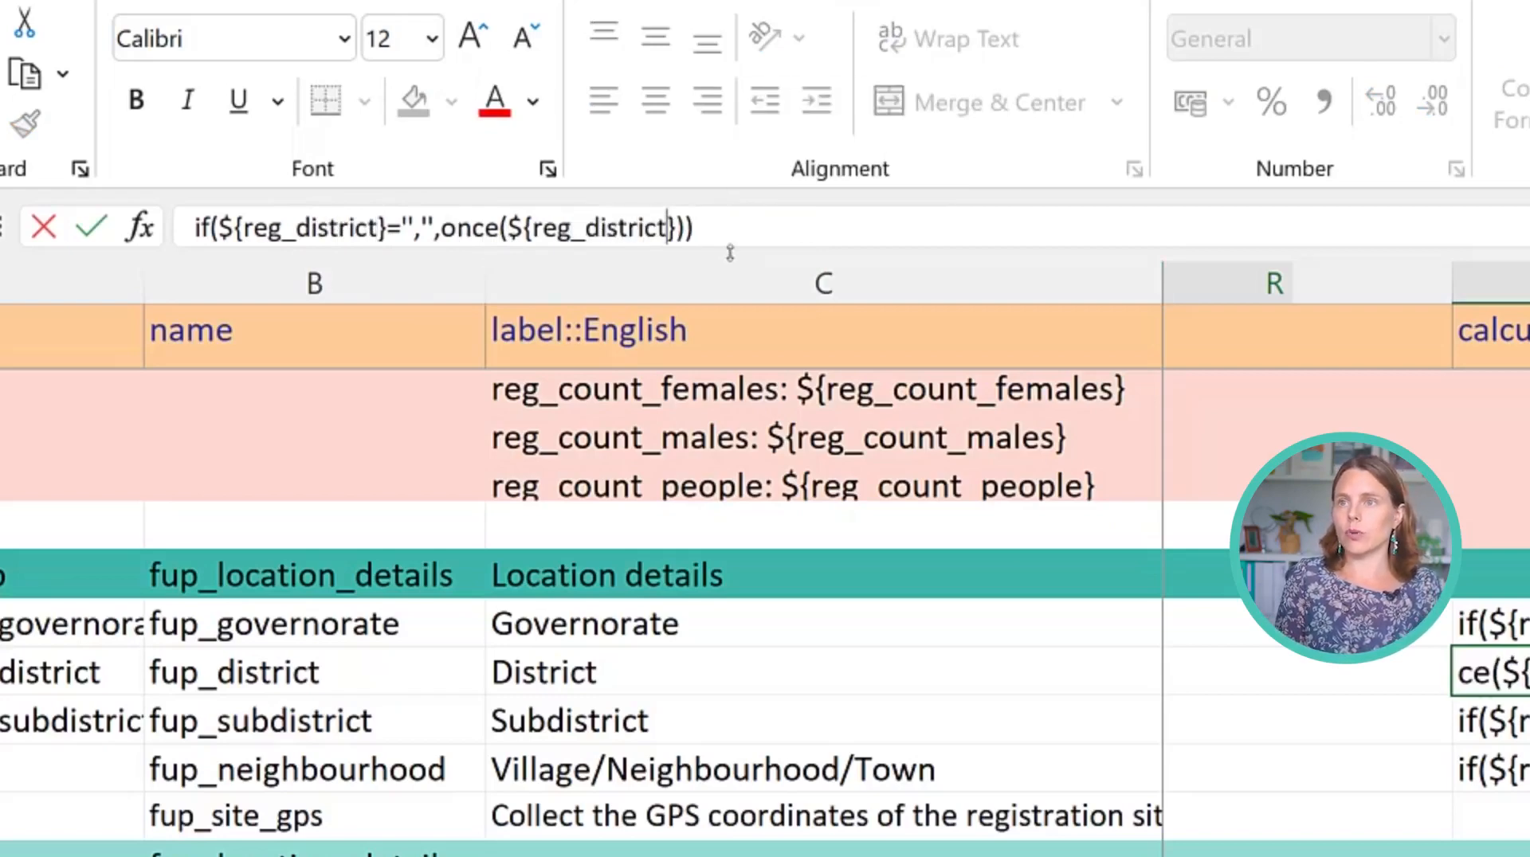
{"action": "key", "text": "Return"}
Change the subdistrict formula to use subdistrict and reg_subdistrict instead of governorate.
{"action": "left_click_drag", "start_coordinate": [309, 229], "coordinate": [450, 247]}
{"action": "key", "text": "BackSpace"}
{"action": "key", "text": "BackSpace"}
{"action": "type", "text": "subdistrict"}
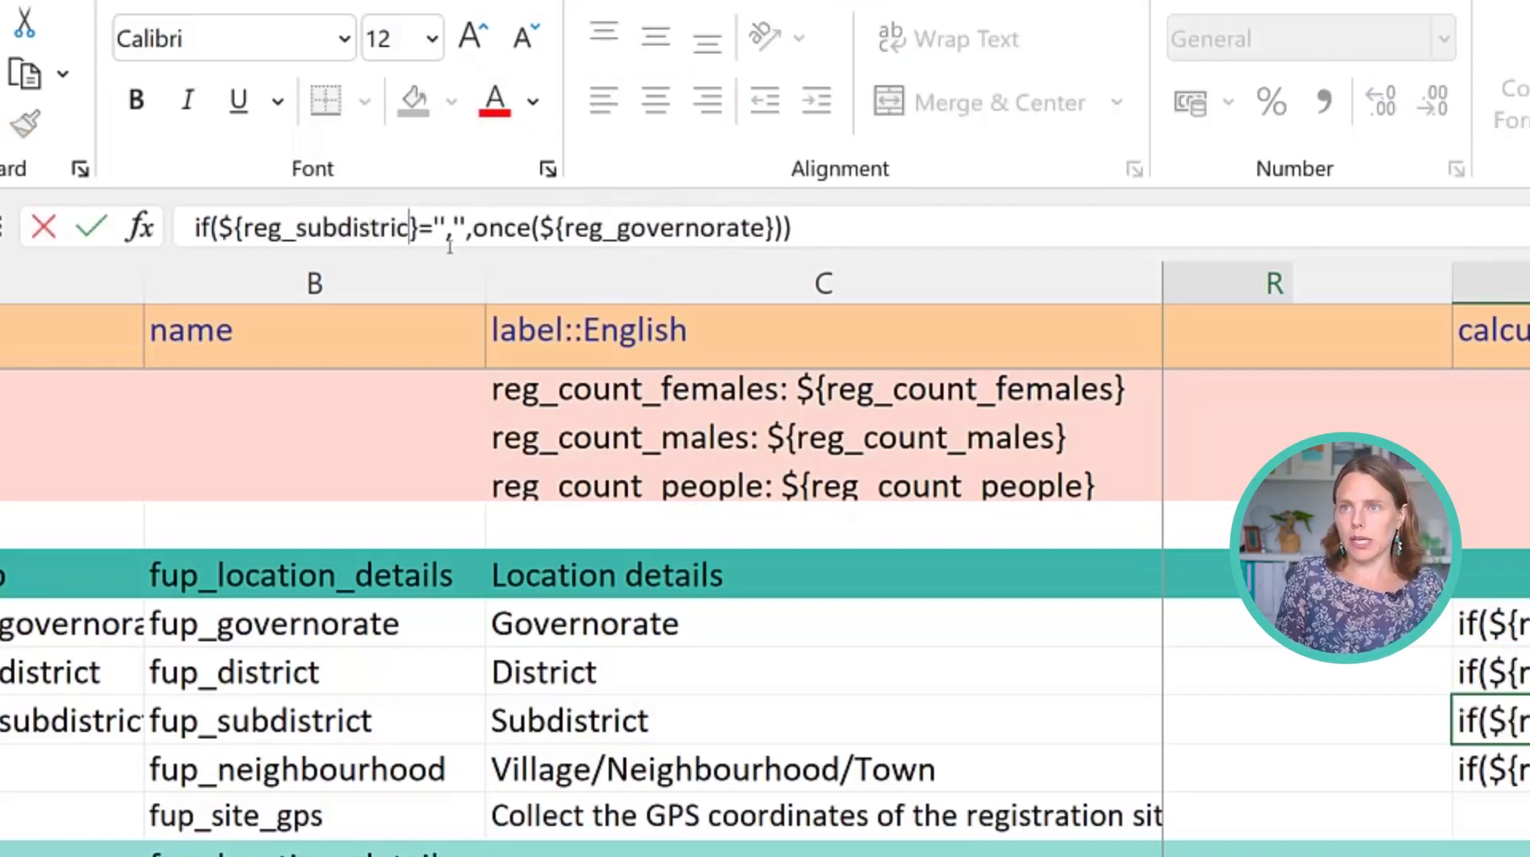
{"action": "left_click_drag", "start_coordinate": [626, 230], "coordinate": [773, 229]}
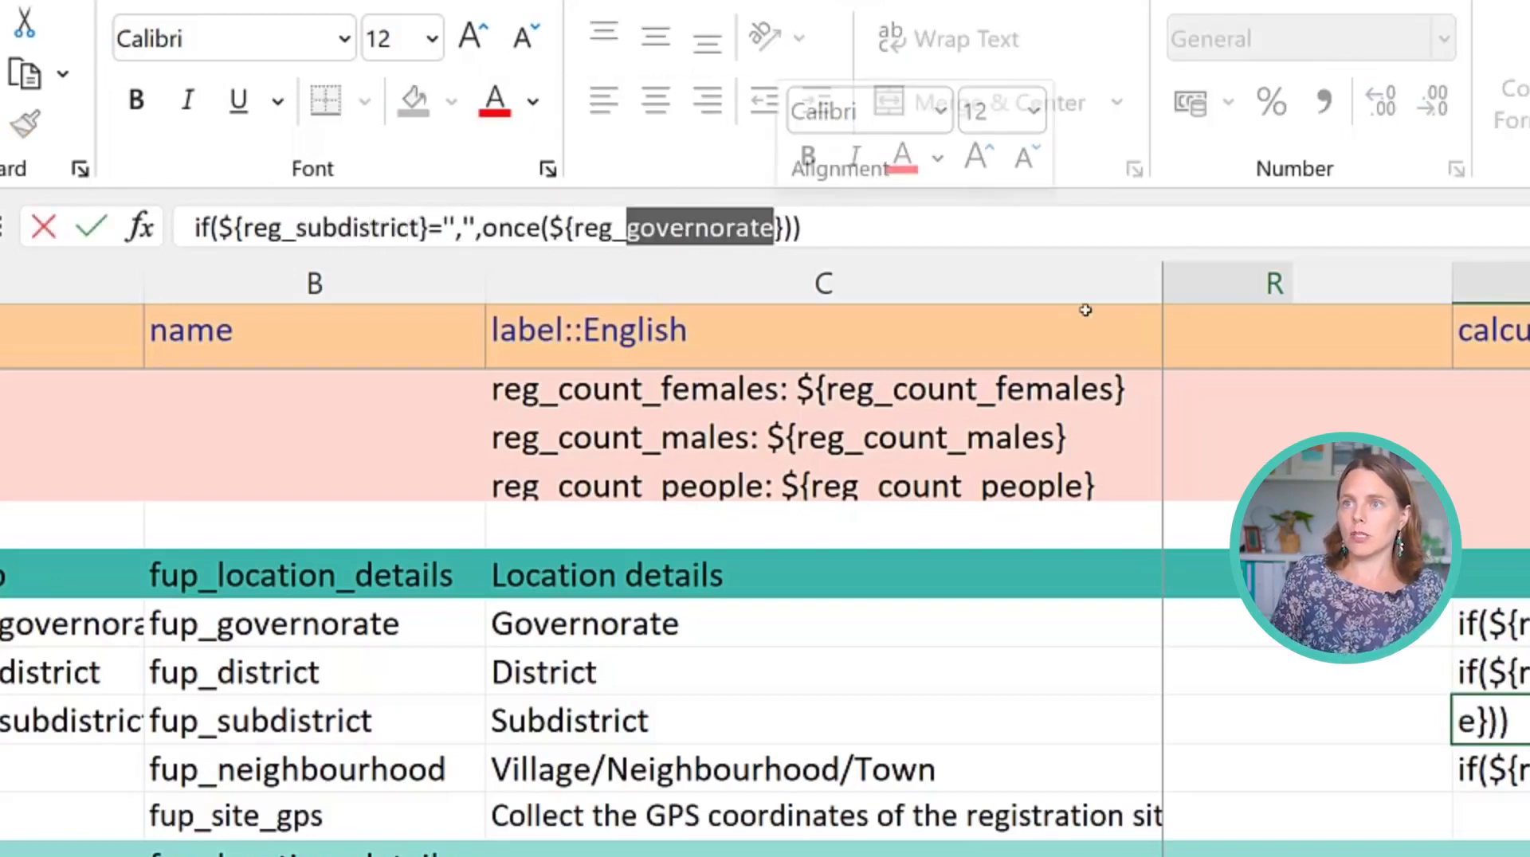
{"action": "type", "text": "subdistric"}
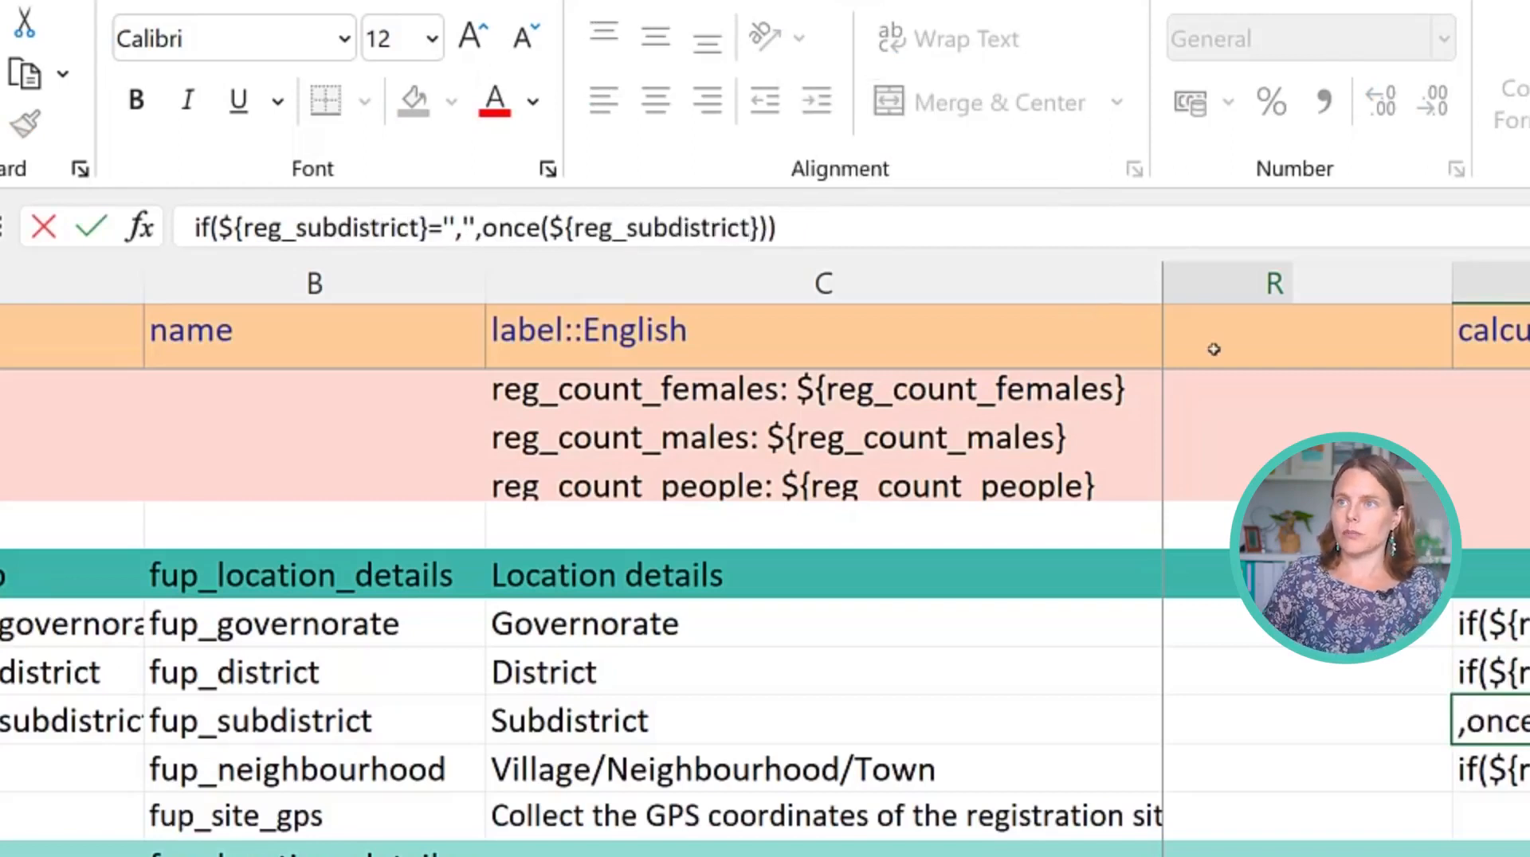
{"action": "key", "text": "Return"}
Change the neighbourhood formula to use neighbourhood and reg_neighbourhood instead of governorate.
{"action": "left_click_drag", "start_coordinate": [296, 230], "coordinate": [444, 230]}
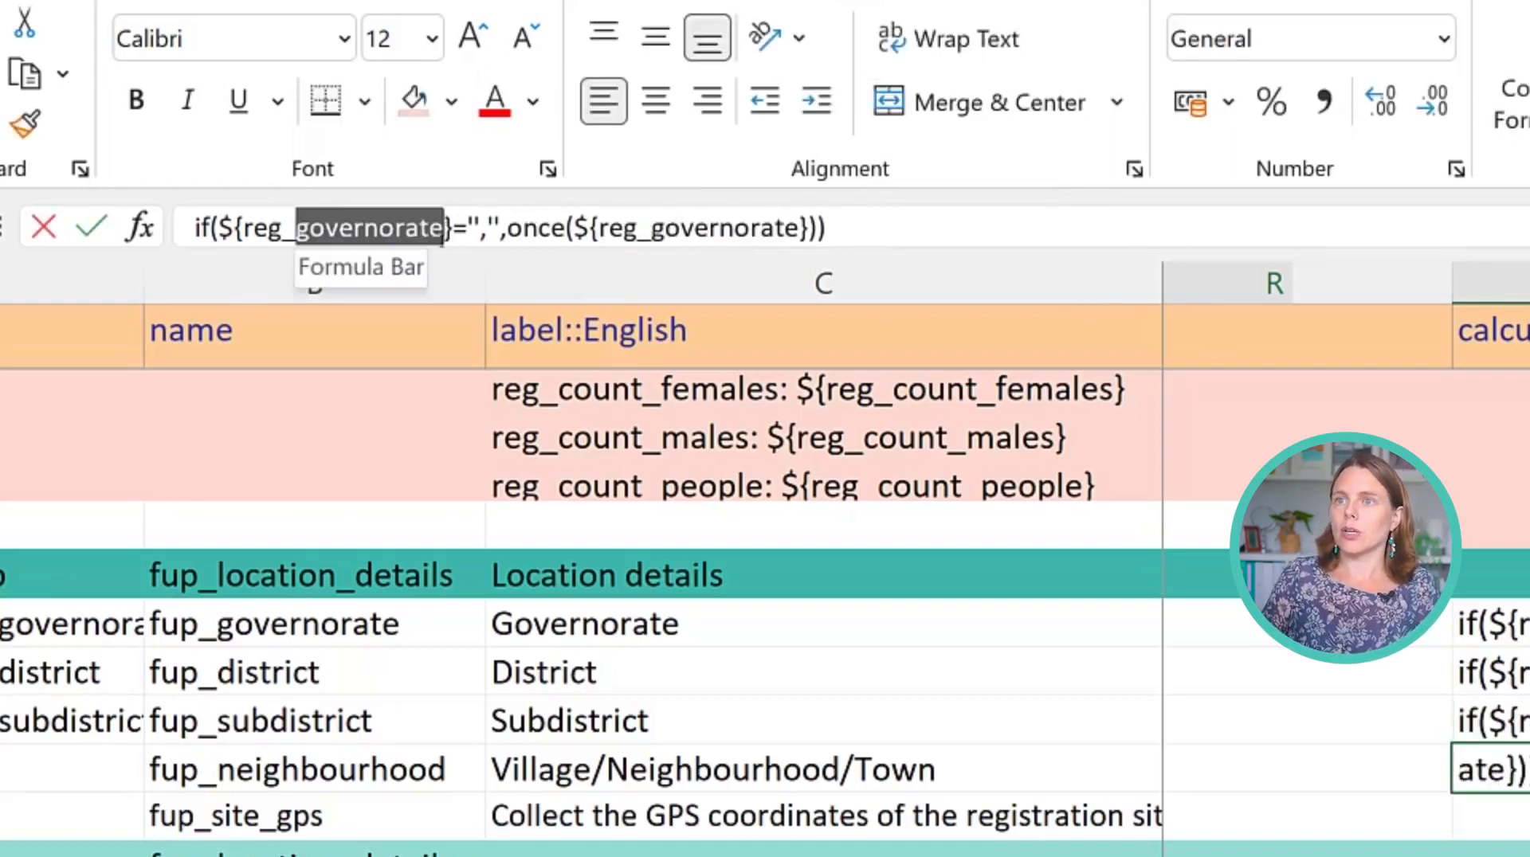
{"action": "type", "text": "neighbourhood"}
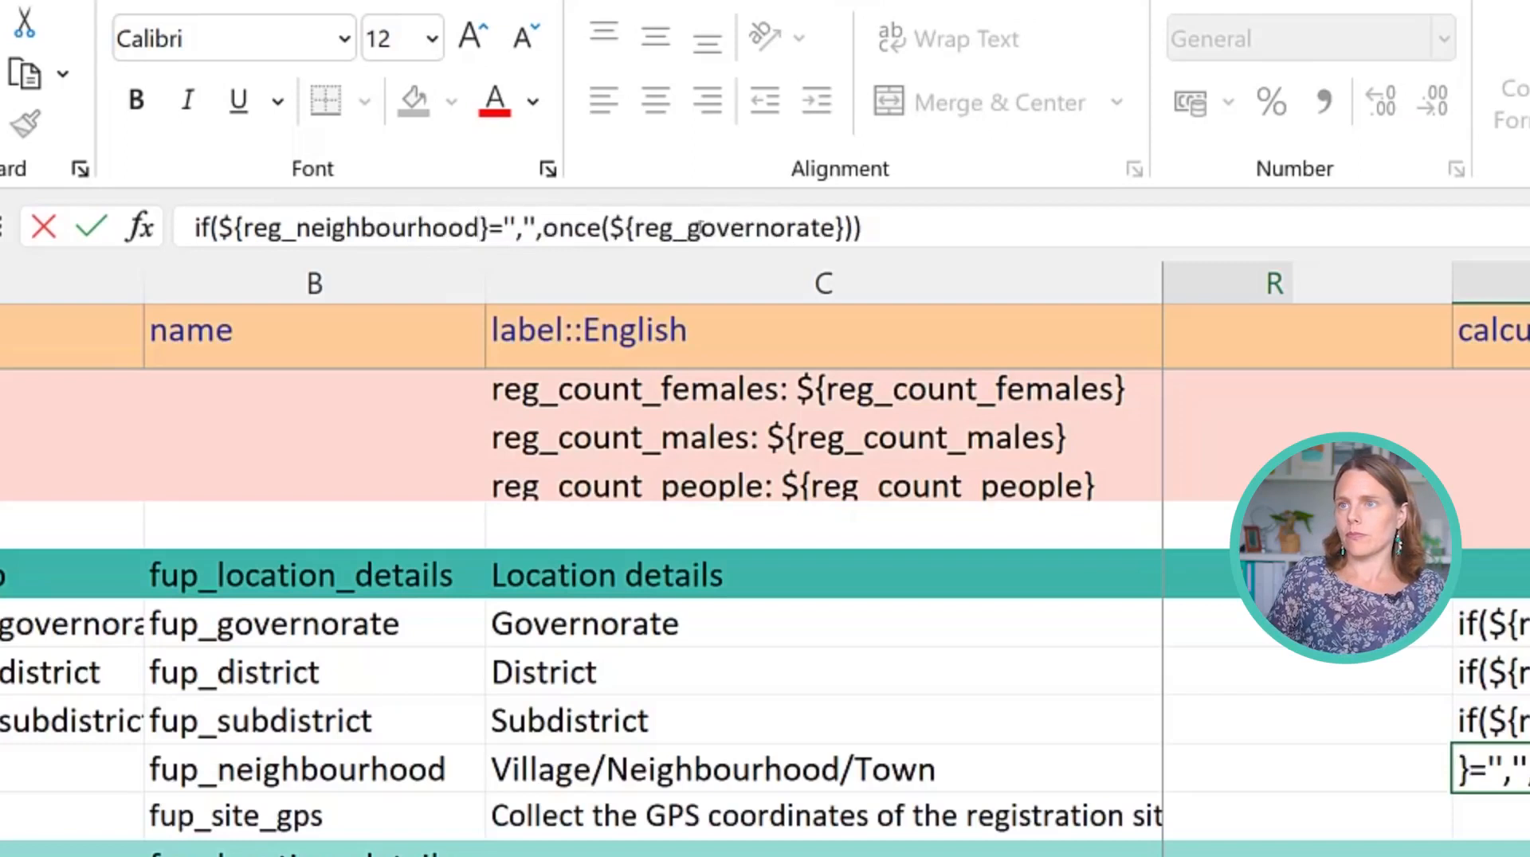
{"action": "left_click_drag", "start_coordinate": [689, 229], "coordinate": [832, 230]}
{"action": "type", "text": "eighbourhood"}
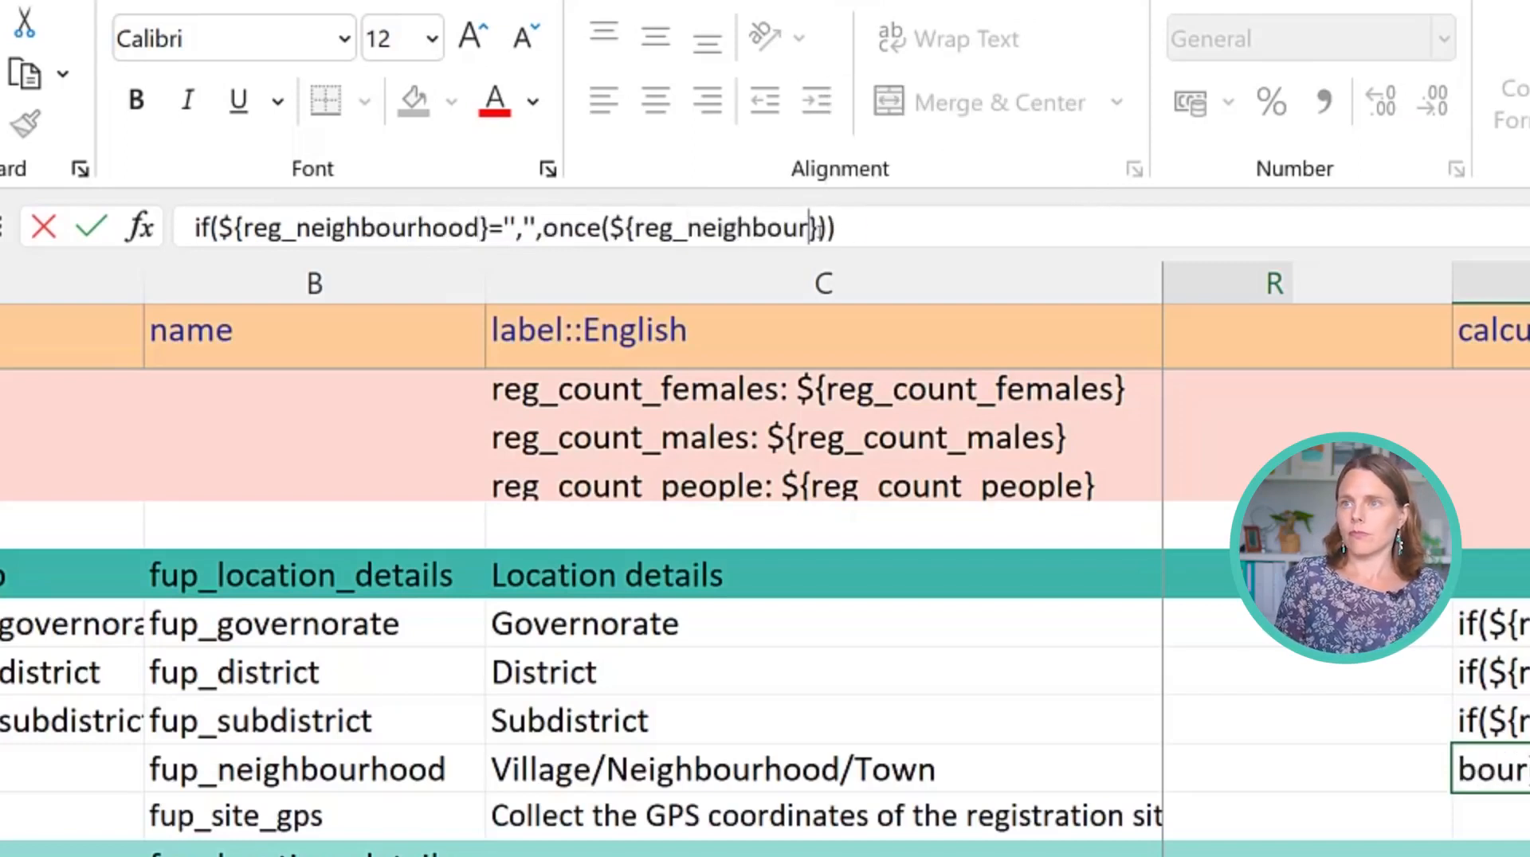
{"action": "key", "text": "Return"}
{"action": "left_click", "coordinate": [1514, 628]}
{"action": "left_click_drag", "start_coordinate": [1514, 628], "coordinate": [1513, 770]}
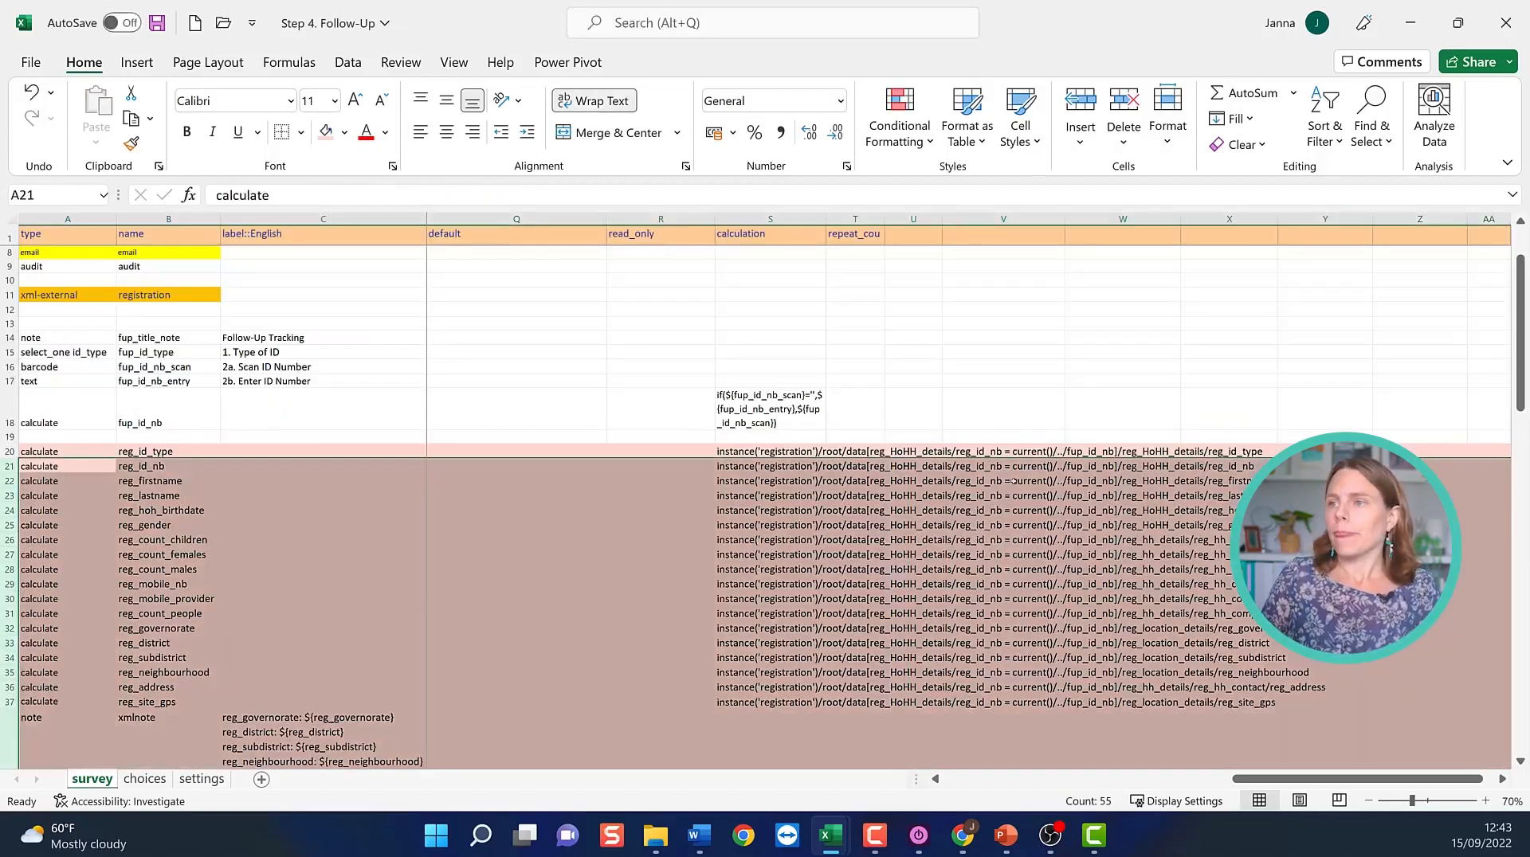
Copy the orange-filled once() calculation cells in column S with Ctrl+C.
{"action": "left_click", "coordinate": [1010, 481]}
{"action": "scroll", "coordinate": [1131, 526], "scroll_direction": "down", "scroll_amount": 9}
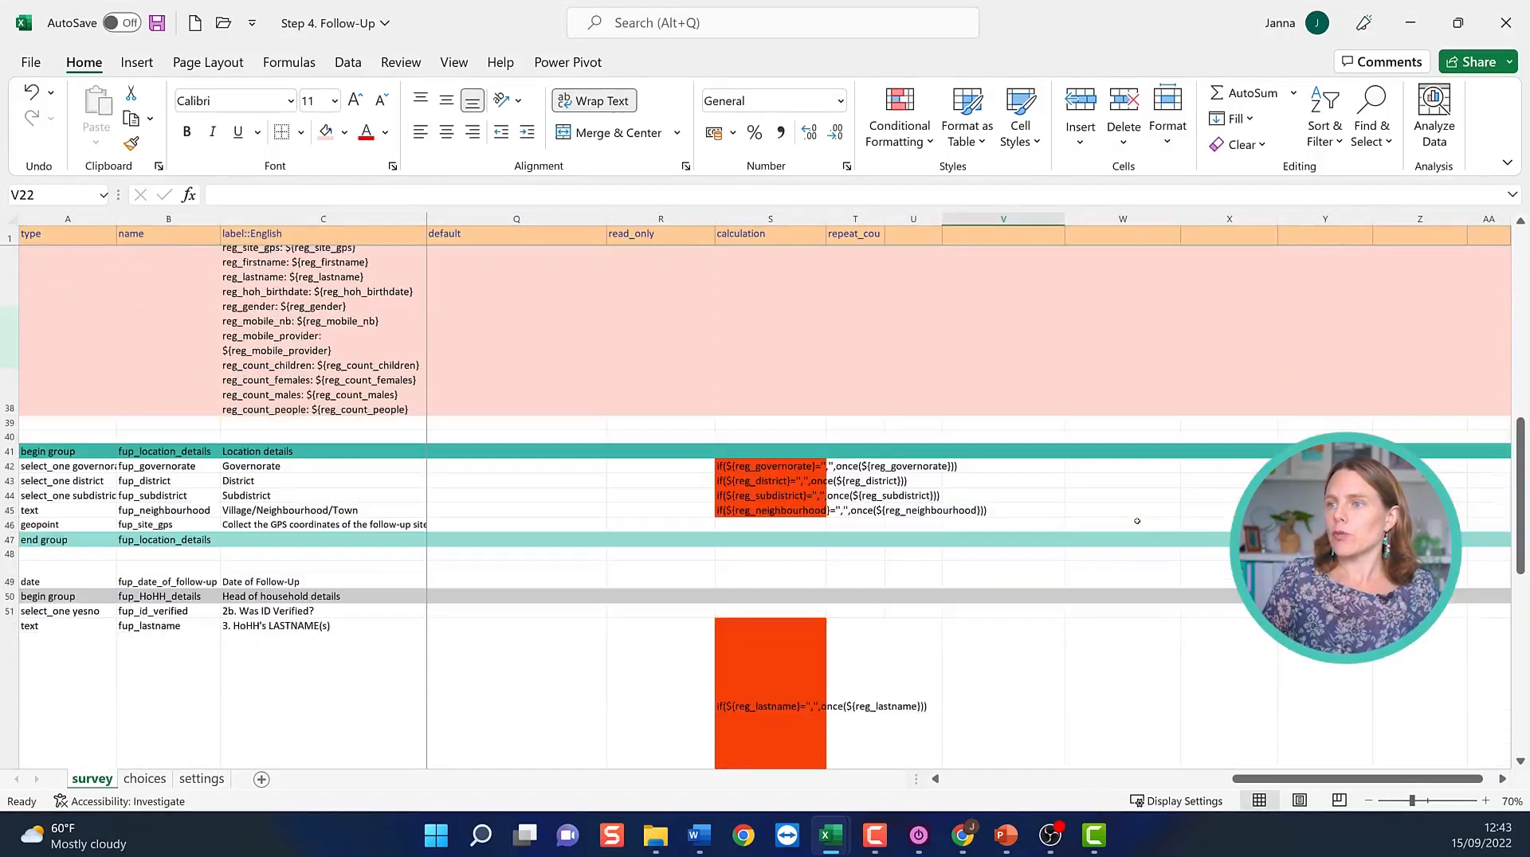
{"action": "scroll", "coordinate": [1137, 521], "scroll_direction": "down", "scroll_amount": 2}
{"action": "left_click_drag", "start_coordinate": [765, 494], "coordinate": [806, 618]}
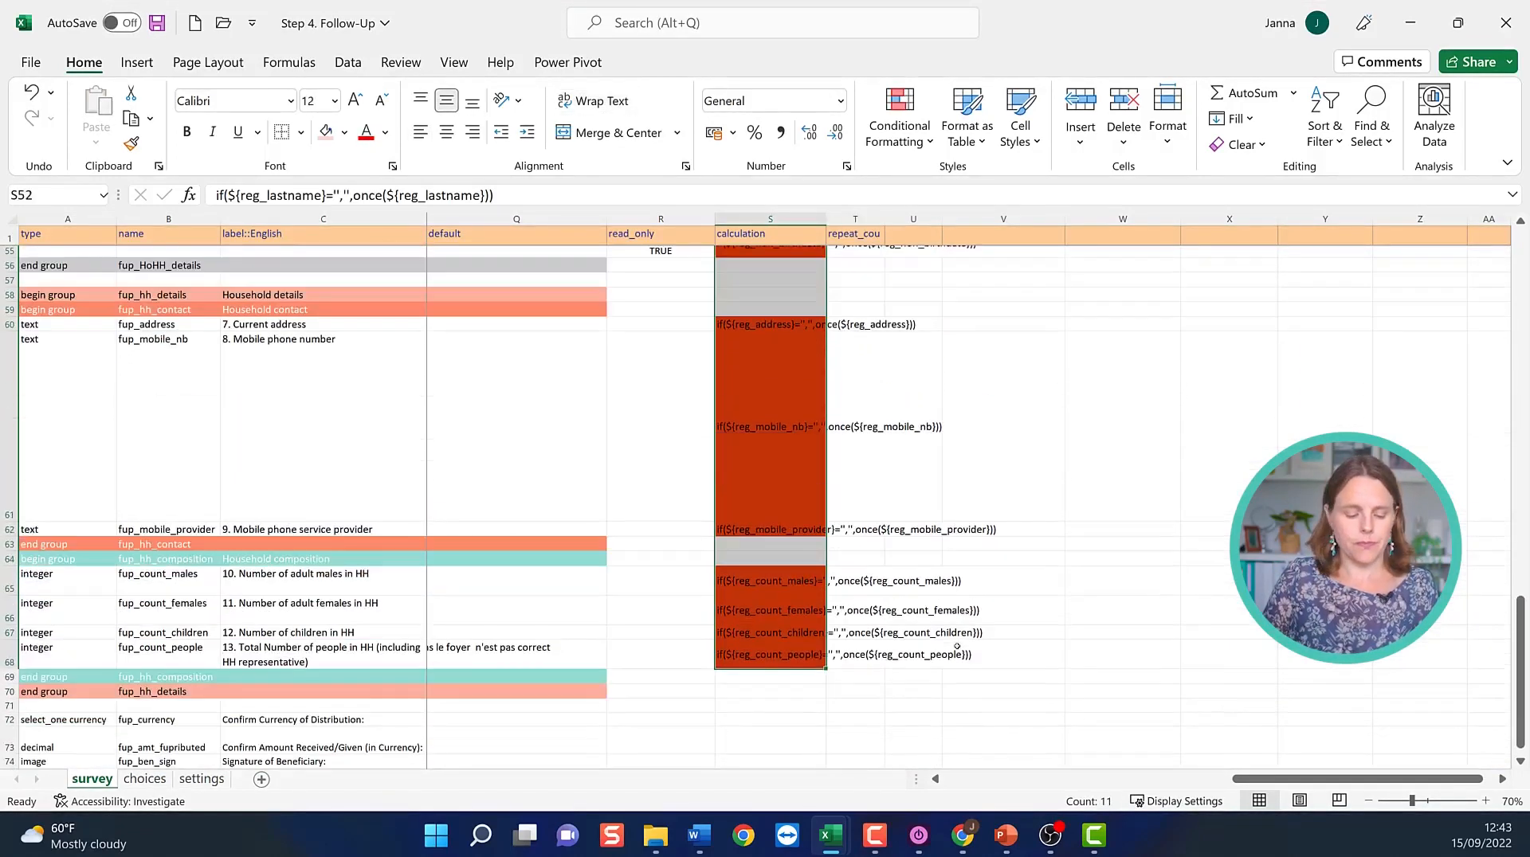
{"action": "key", "text": "ctrl+c"}
{"action": "scroll", "coordinate": [946, 644], "scroll_direction": "up", "scroll_amount": 3}
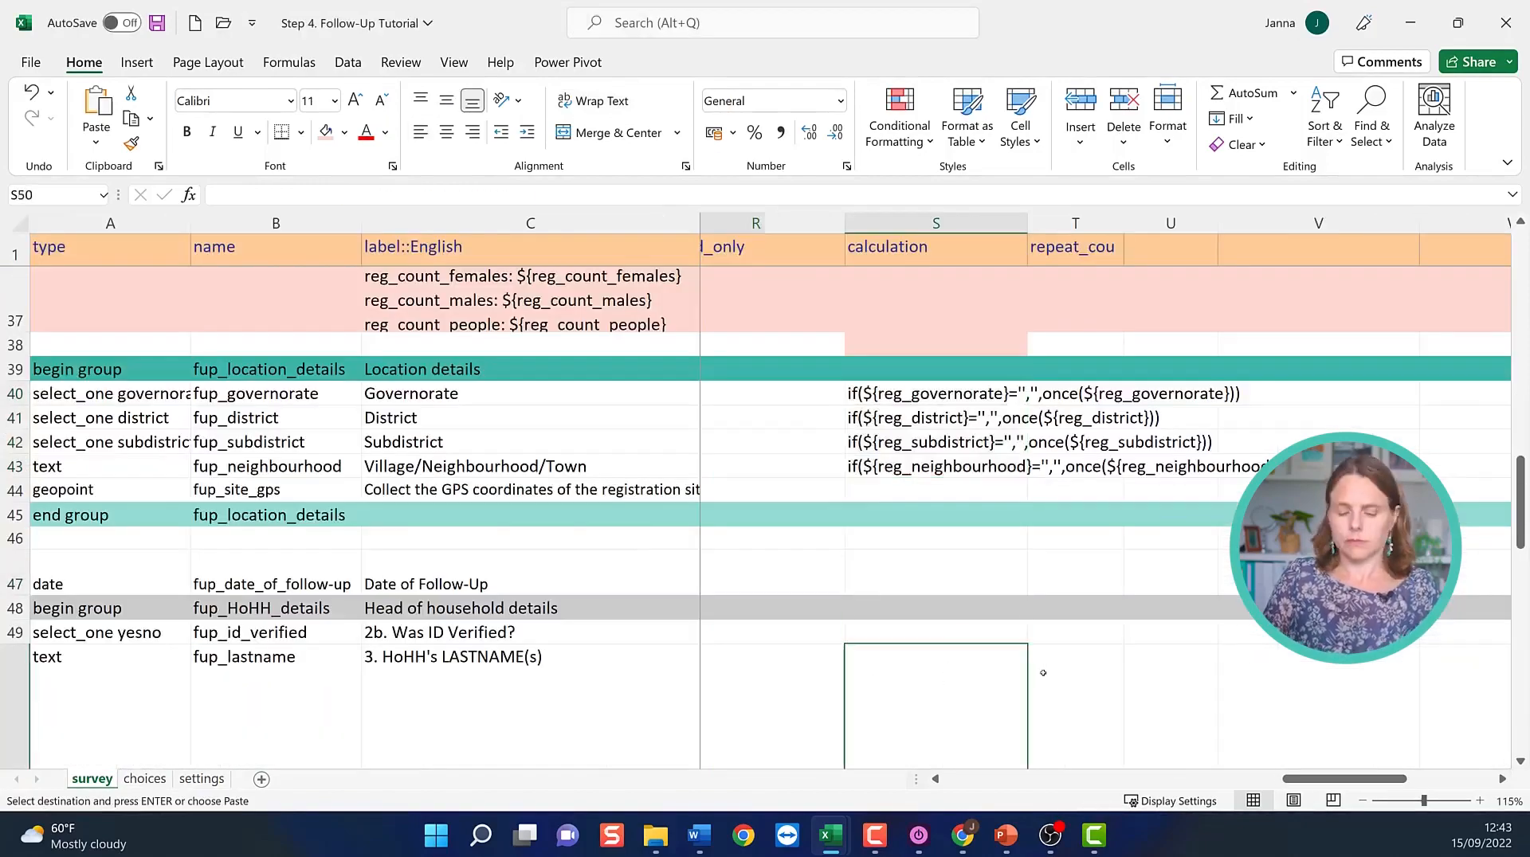
Fill calculation cells S40:S43 with the orange-red theme colour.
{"action": "scroll", "coordinate": [1042, 669], "scroll_direction": "up", "scroll_amount": 3, "text": "ctrl"}
{"action": "scroll", "coordinate": [1044, 670], "scroll_direction": "down", "scroll_amount": 3}
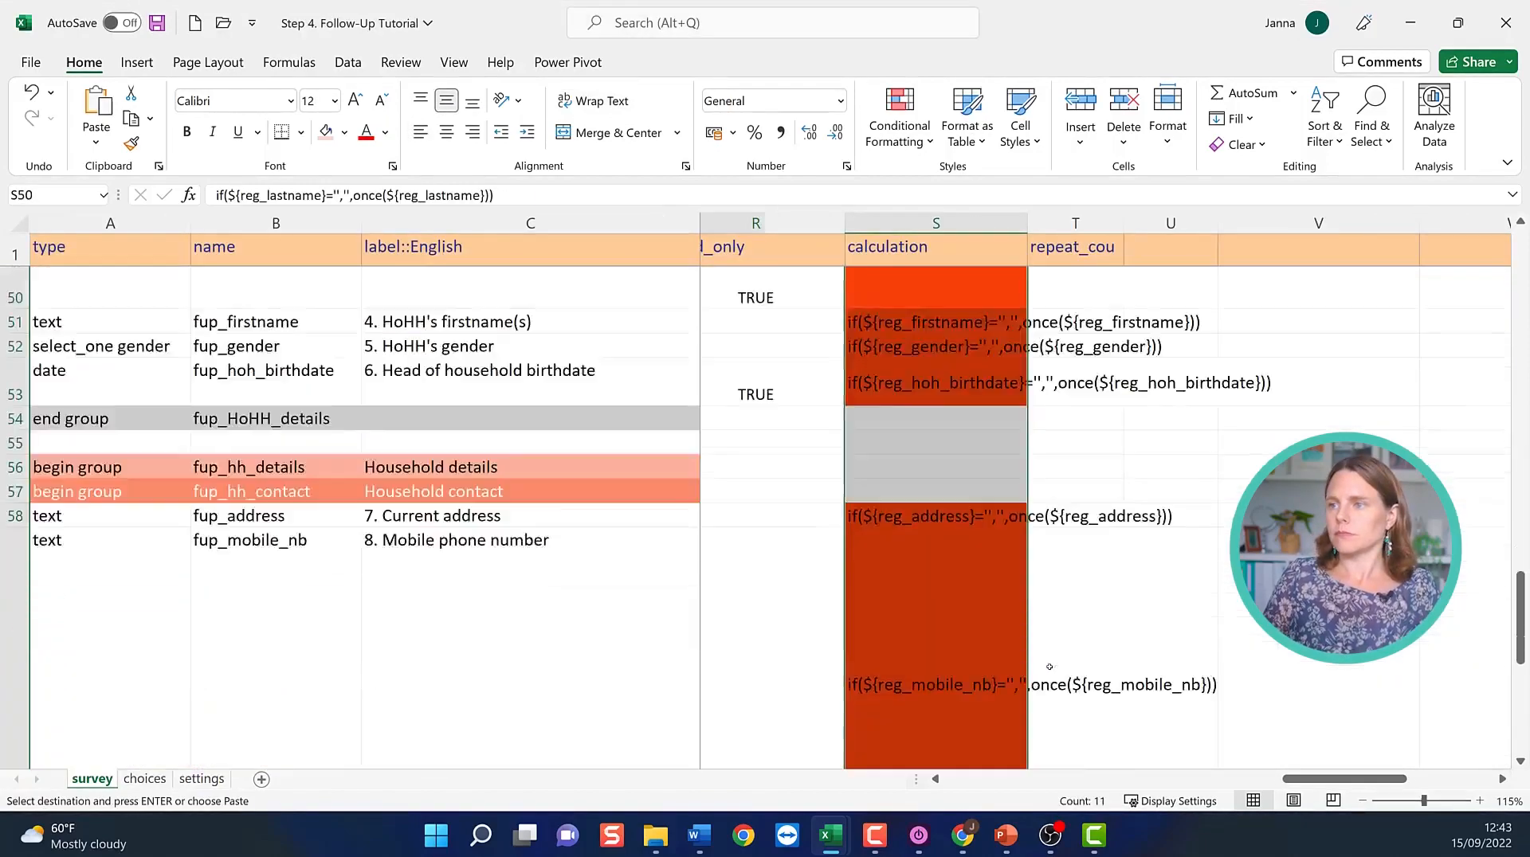
{"action": "scroll", "coordinate": [1049, 669], "scroll_direction": "down", "scroll_amount": 1}
{"action": "scroll", "coordinate": [1049, 668], "scroll_direction": "up", "scroll_amount": 7}
{"action": "left_click_drag", "start_coordinate": [936, 324], "coordinate": [936, 396]}
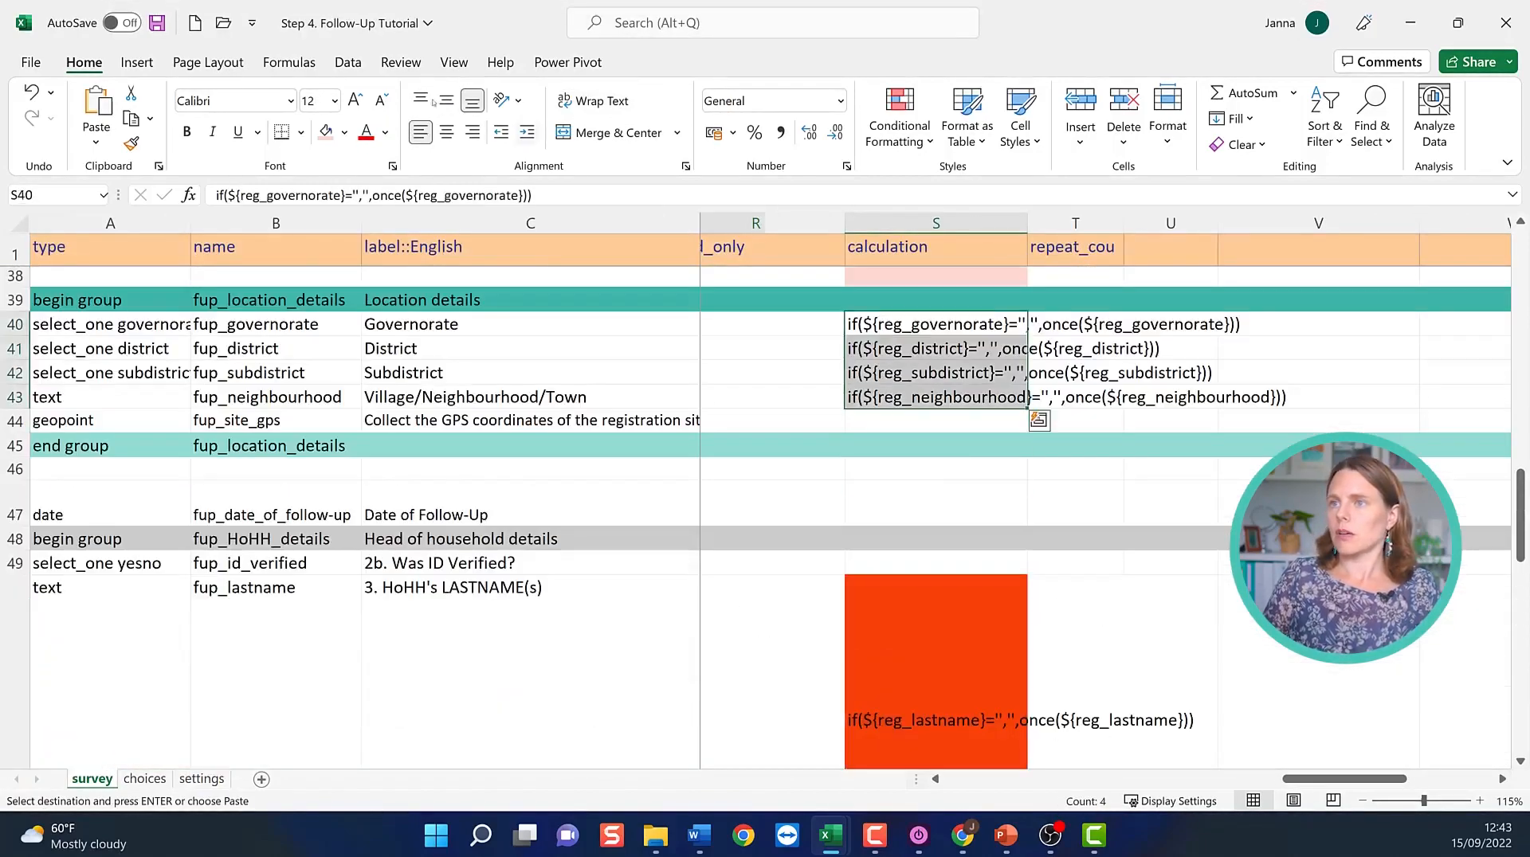
{"action": "left_click", "coordinate": [345, 134]}
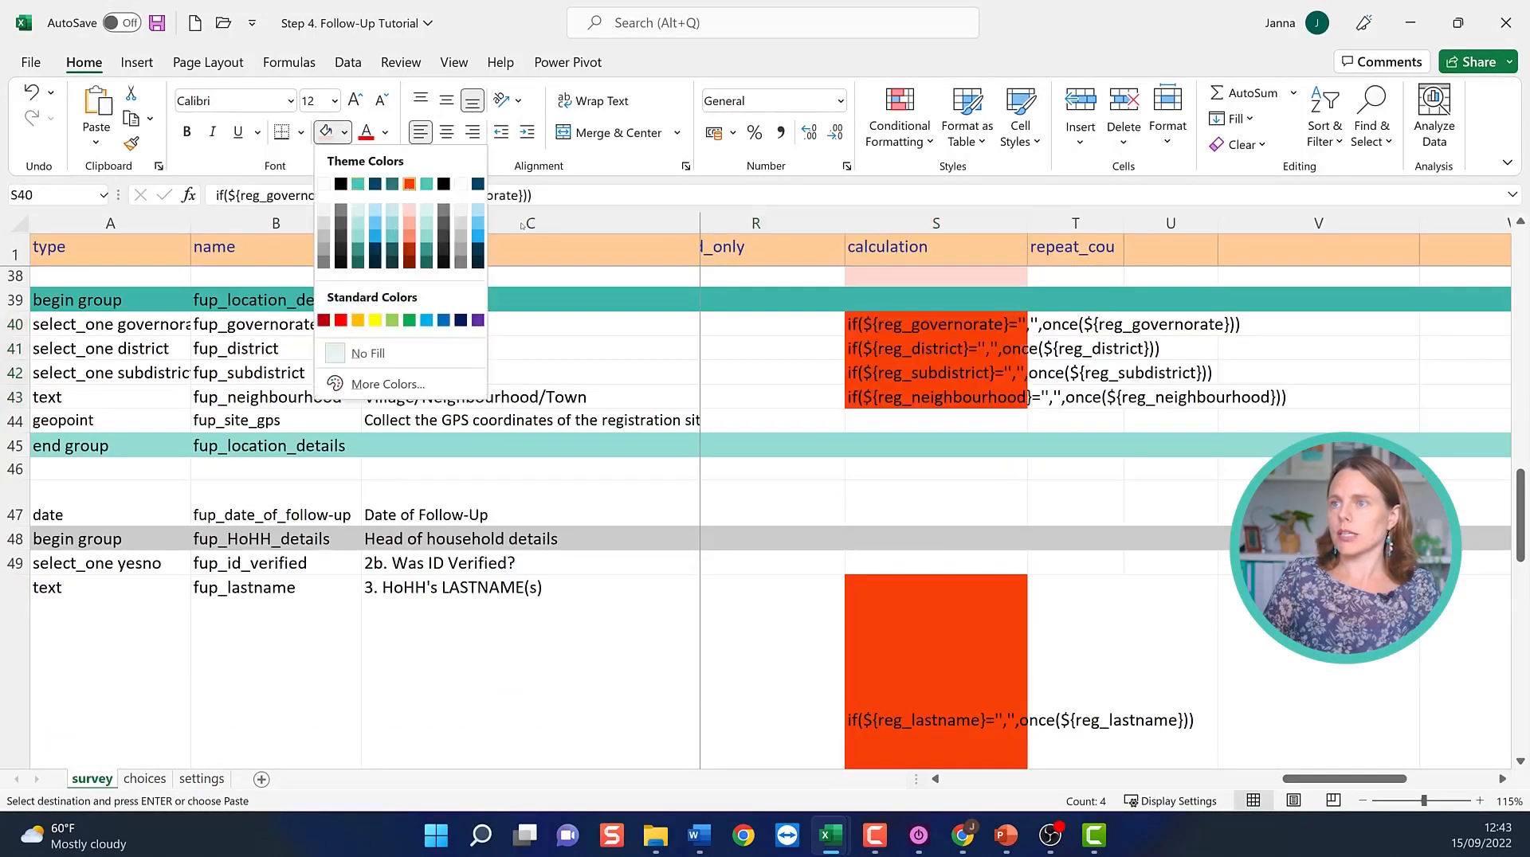
{"action": "left_click", "coordinate": [409, 185]}
{"action": "left_click", "coordinate": [1072, 421]}
{"action": "left_click", "coordinate": [1223, 504]}
Inspect cell S16, the xml-external registration row and the reg_ calculate rows 19 to 37.
{"action": "scroll", "coordinate": [1149, 663], "scroll_direction": "down", "scroll_amount": 8}
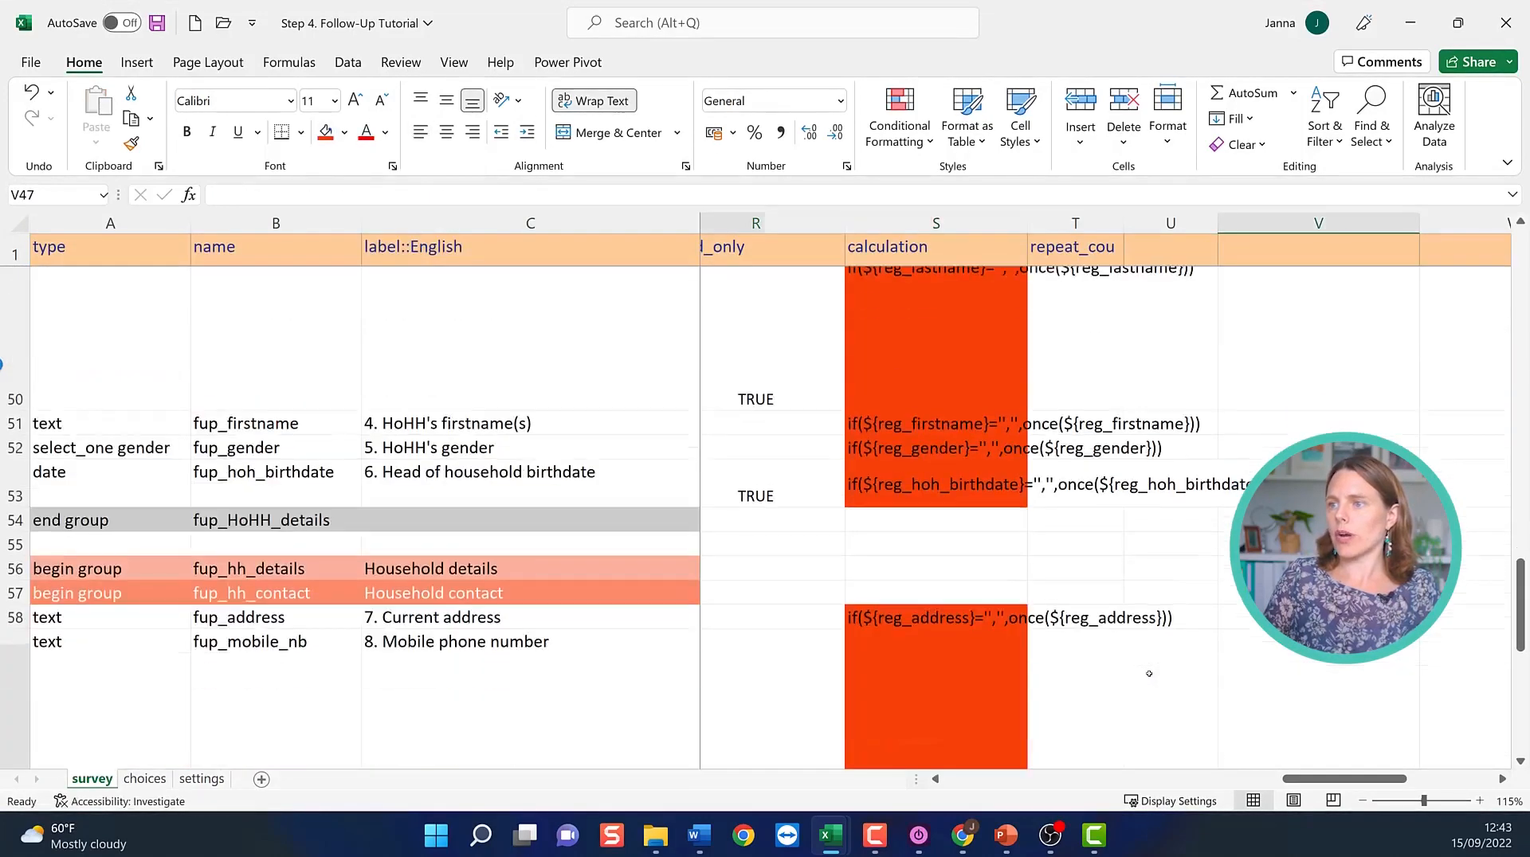
{"action": "scroll", "coordinate": [1148, 671], "scroll_direction": "up", "scroll_amount": 15}
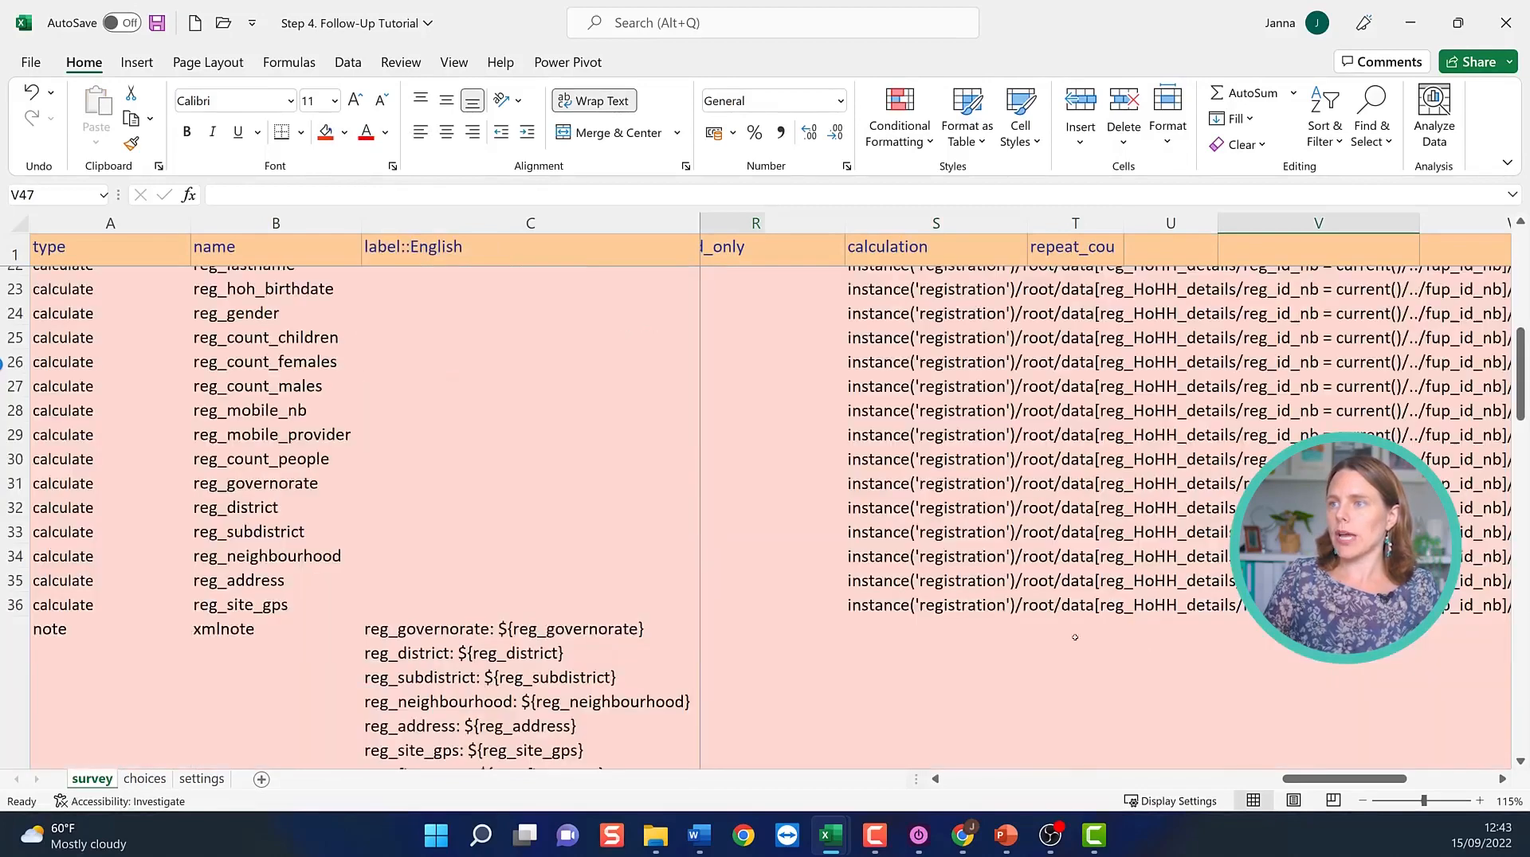
{"action": "left_click", "coordinate": [990, 555]}
{"action": "scroll", "coordinate": [990, 555], "scroll_direction": "down", "scroll_amount": 3}
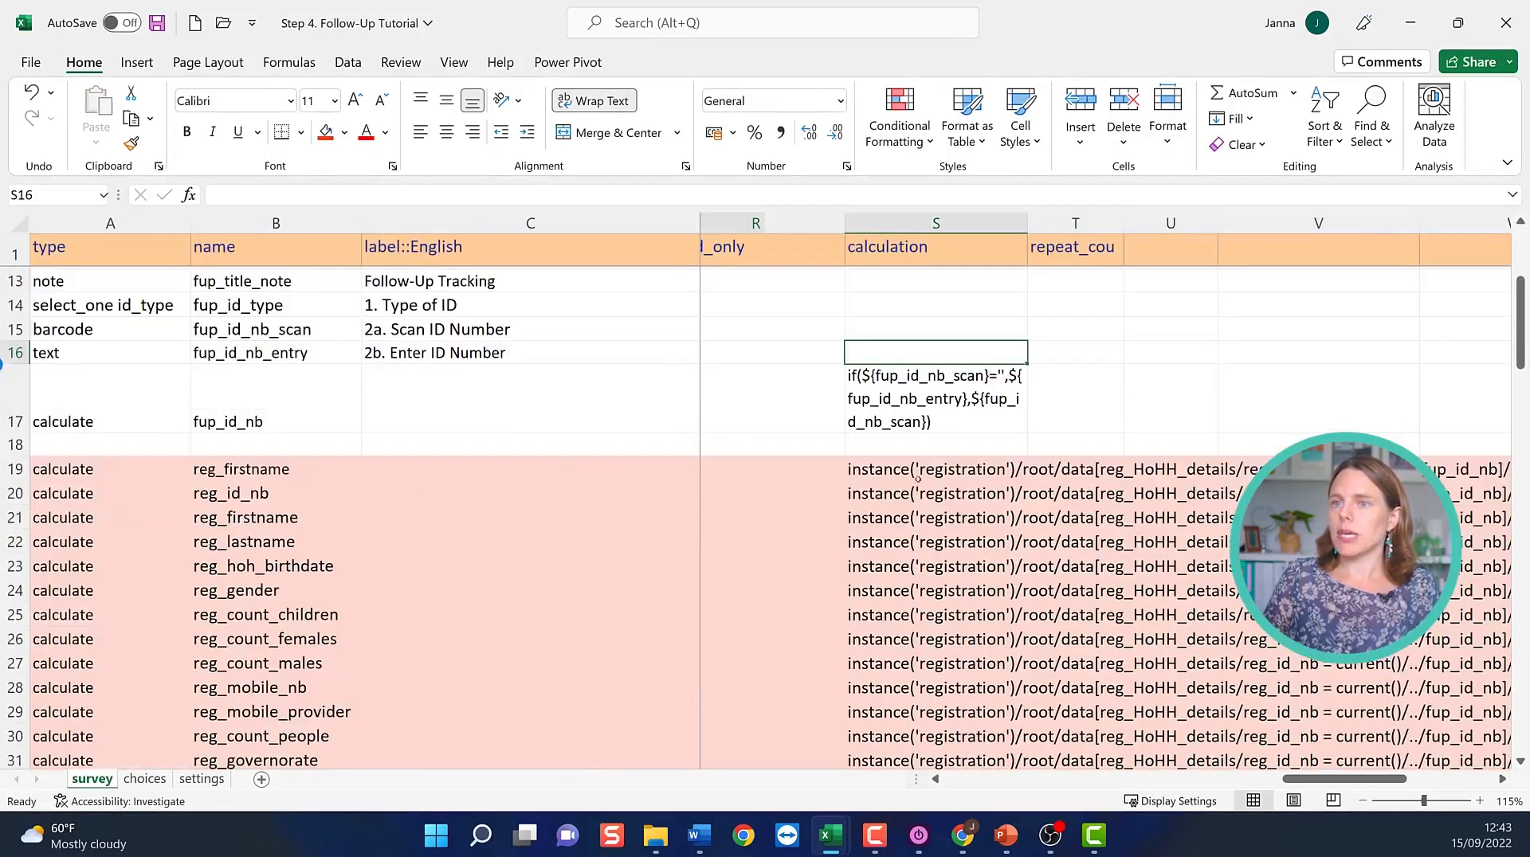
{"action": "scroll", "coordinate": [363, 452], "scroll_direction": "up", "scroll_amount": 4}
{"action": "left_click", "coordinate": [16, 487]}
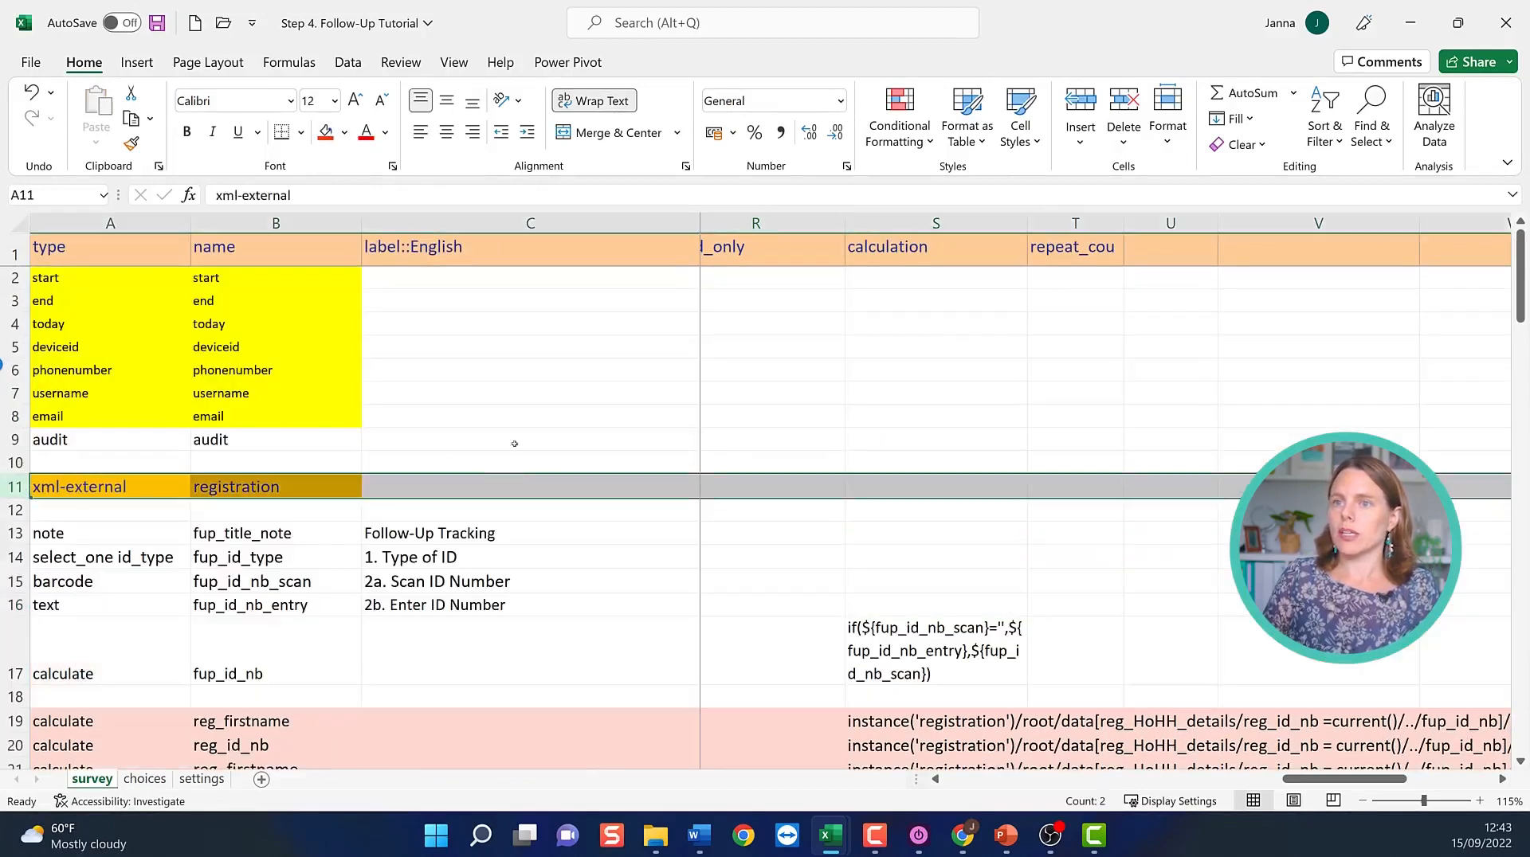
{"action": "scroll", "coordinate": [213, 362], "scroll_direction": "down", "scroll_amount": 5}
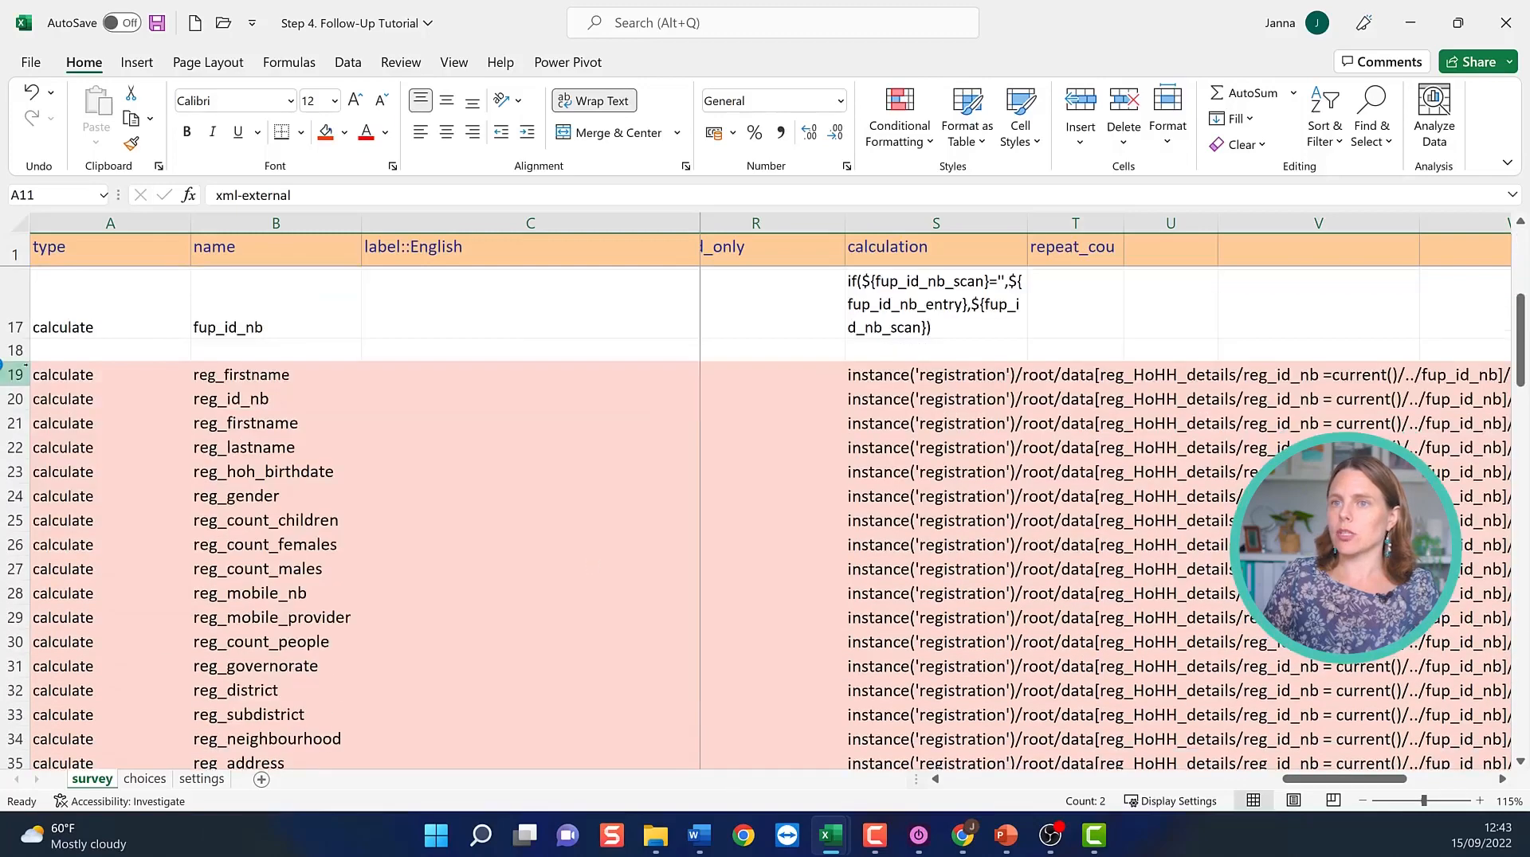
{"action": "left_click_drag", "start_coordinate": [24, 373], "coordinate": [53, 669]}
Select calculation cells S50 to S53, ending on the last-name cell S50.
{"action": "scroll", "coordinate": [917, 478], "scroll_direction": "down", "scroll_amount": 5}
{"action": "left_click_drag", "start_coordinate": [944, 436], "coordinate": [956, 512]}
{"action": "scroll", "coordinate": [1099, 519], "scroll_direction": "down", "scroll_amount": 5}
{"action": "left_click_drag", "start_coordinate": [956, 412], "coordinate": [1006, 671]}
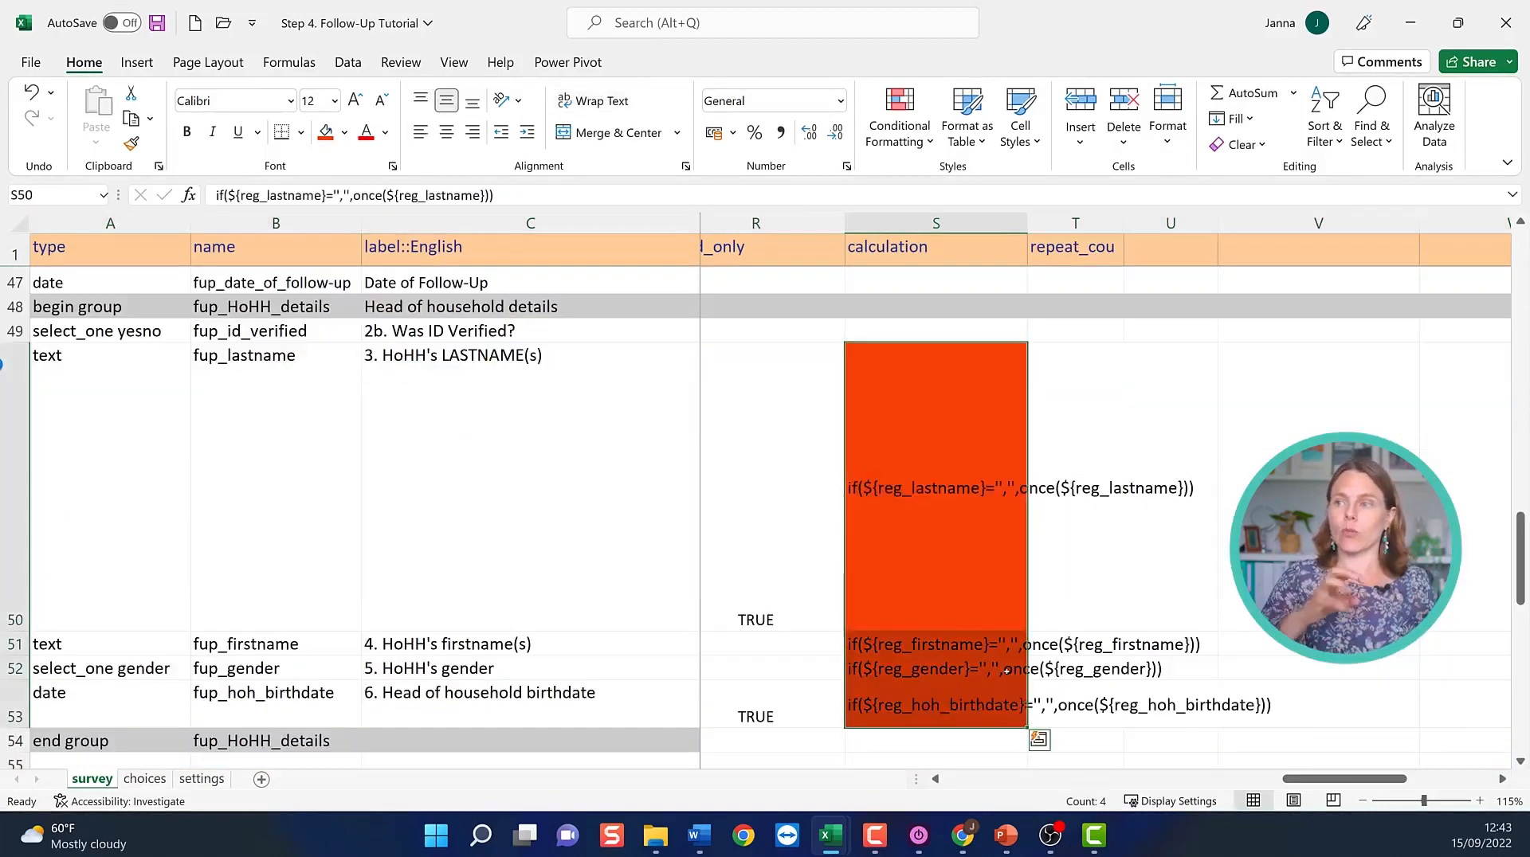
{"action": "left_click", "coordinate": [940, 511]}
{"action": "scroll", "coordinate": [952, 647], "scroll_direction": "down", "scroll_amount": 4}
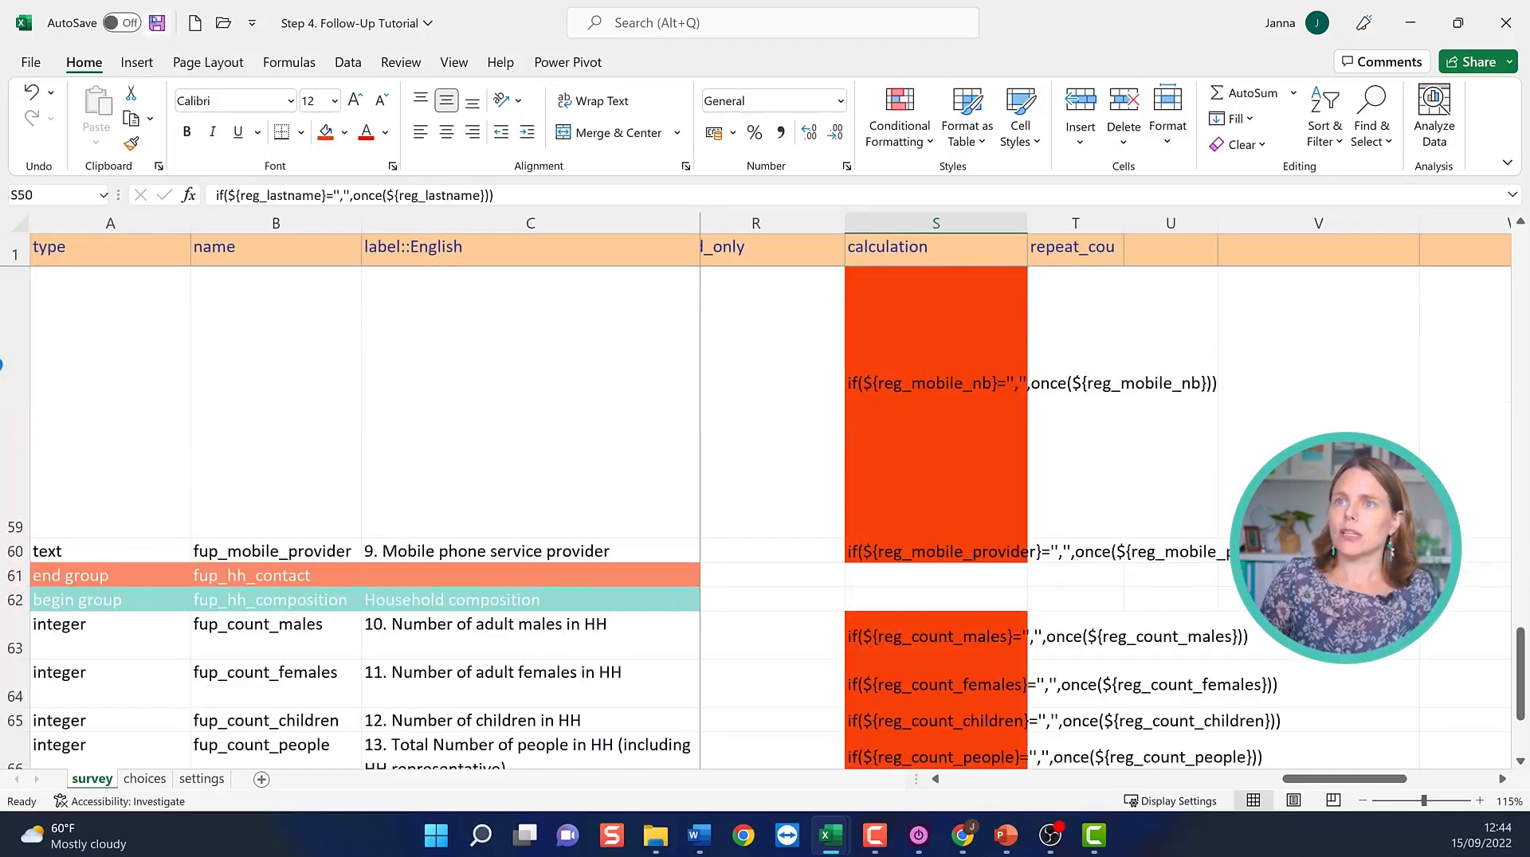
Upload the updated XLSForm over the Step 2. Follow-Up form, overwriting the deployment as v3.
{"action": "key", "text": "alt+Tab"}
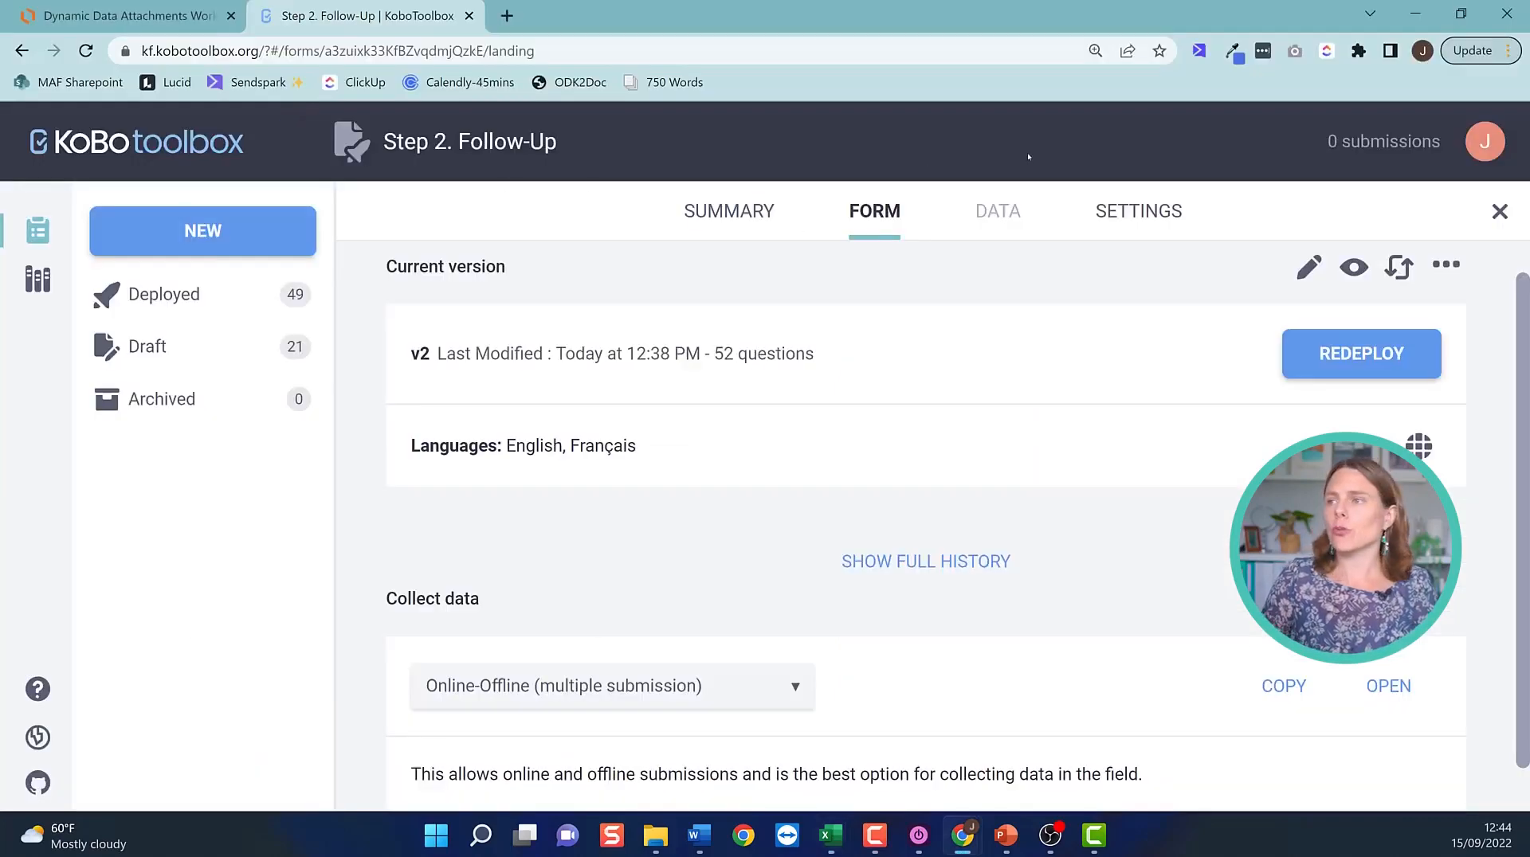
{"action": "left_click", "coordinate": [1399, 268]}
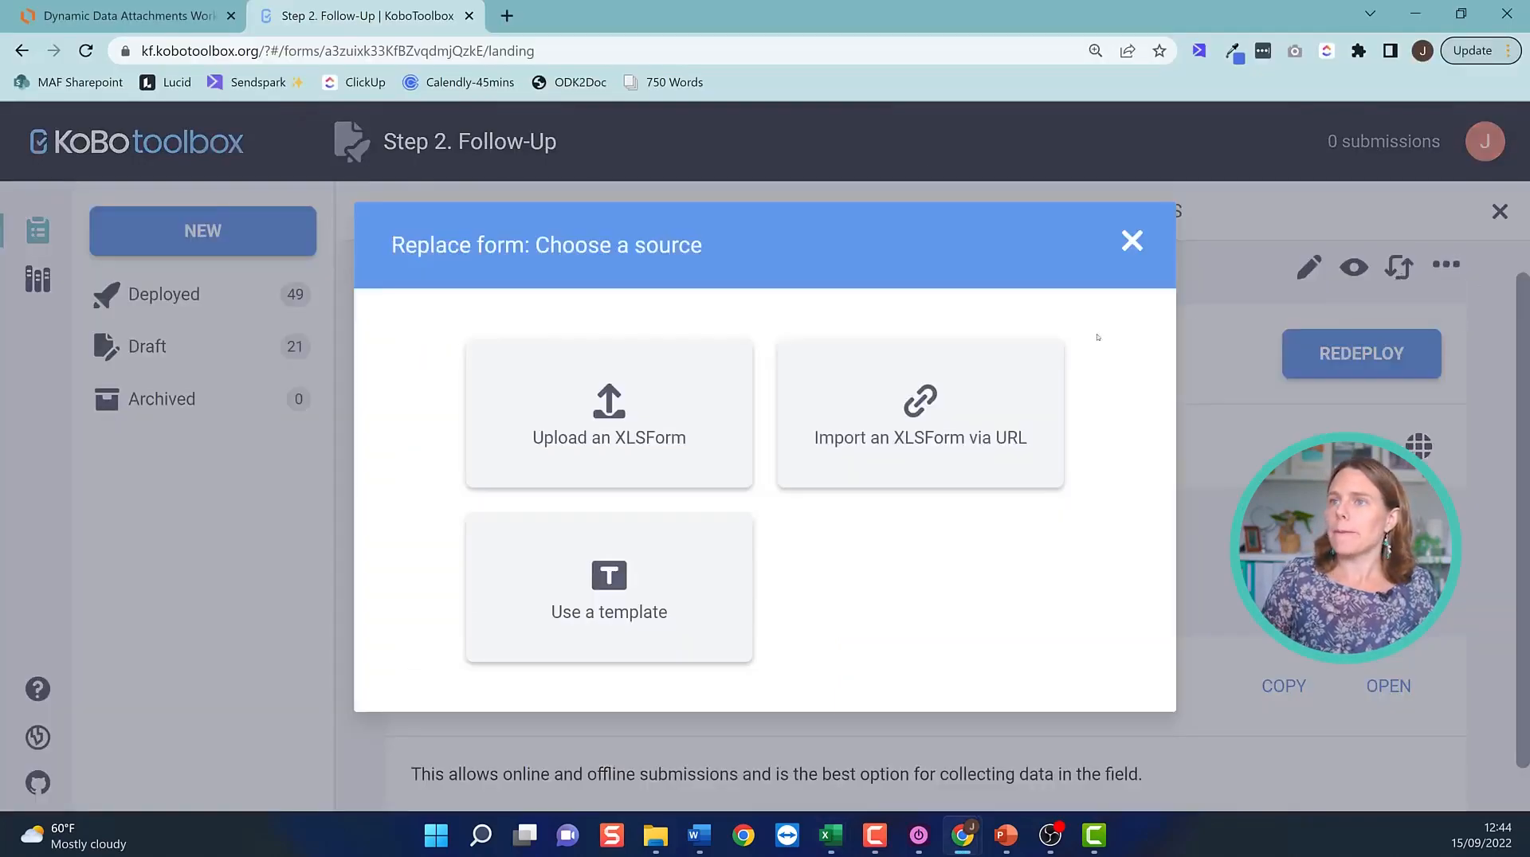
{"action": "left_click", "coordinate": [619, 428]}
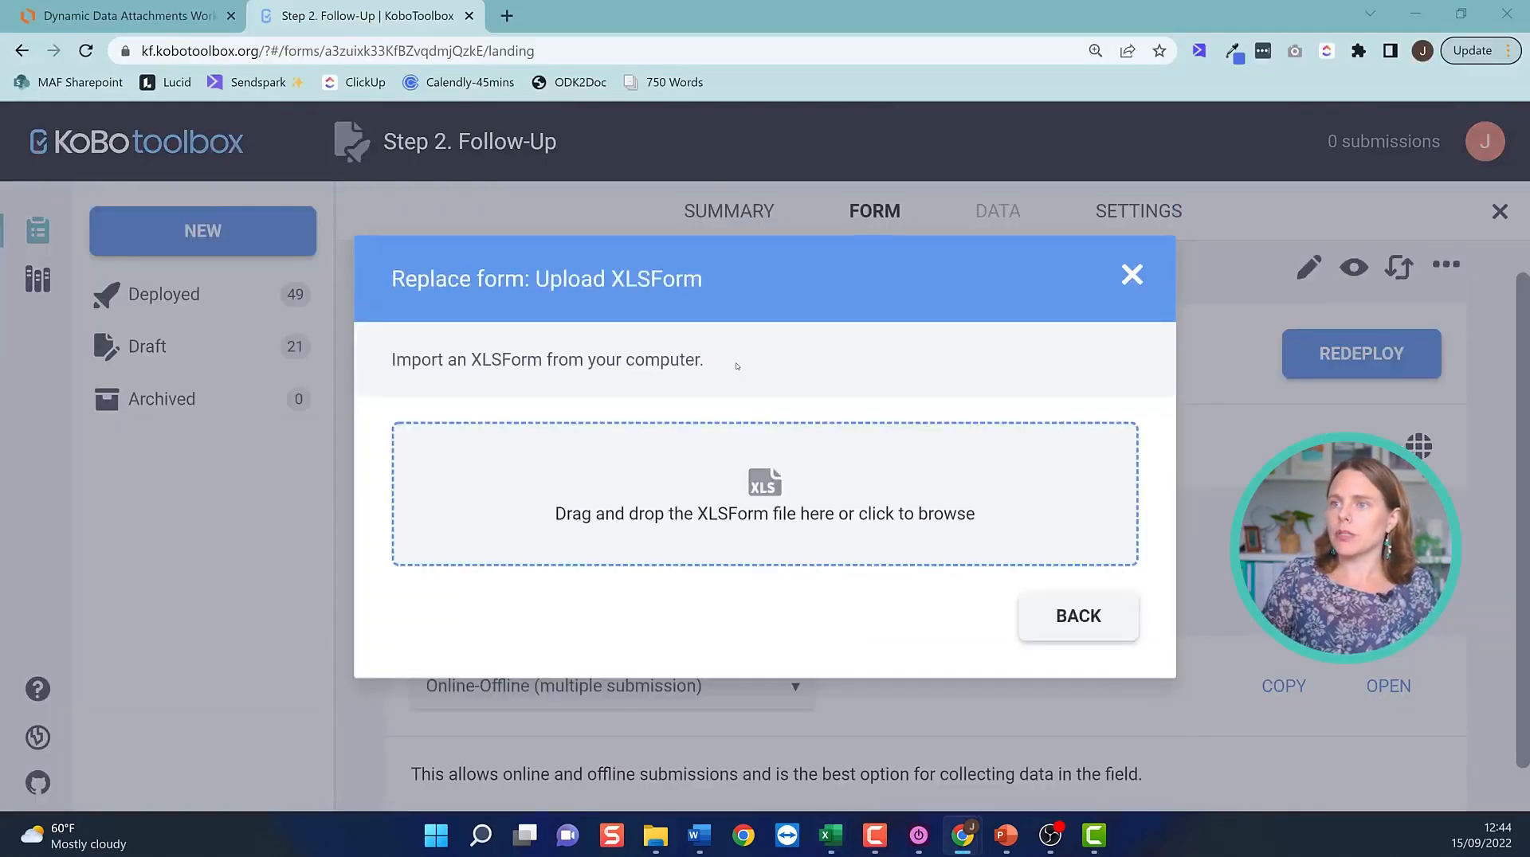
{"action": "scroll", "coordinate": [309, 239], "scroll_direction": "down", "scroll_amount": 5}
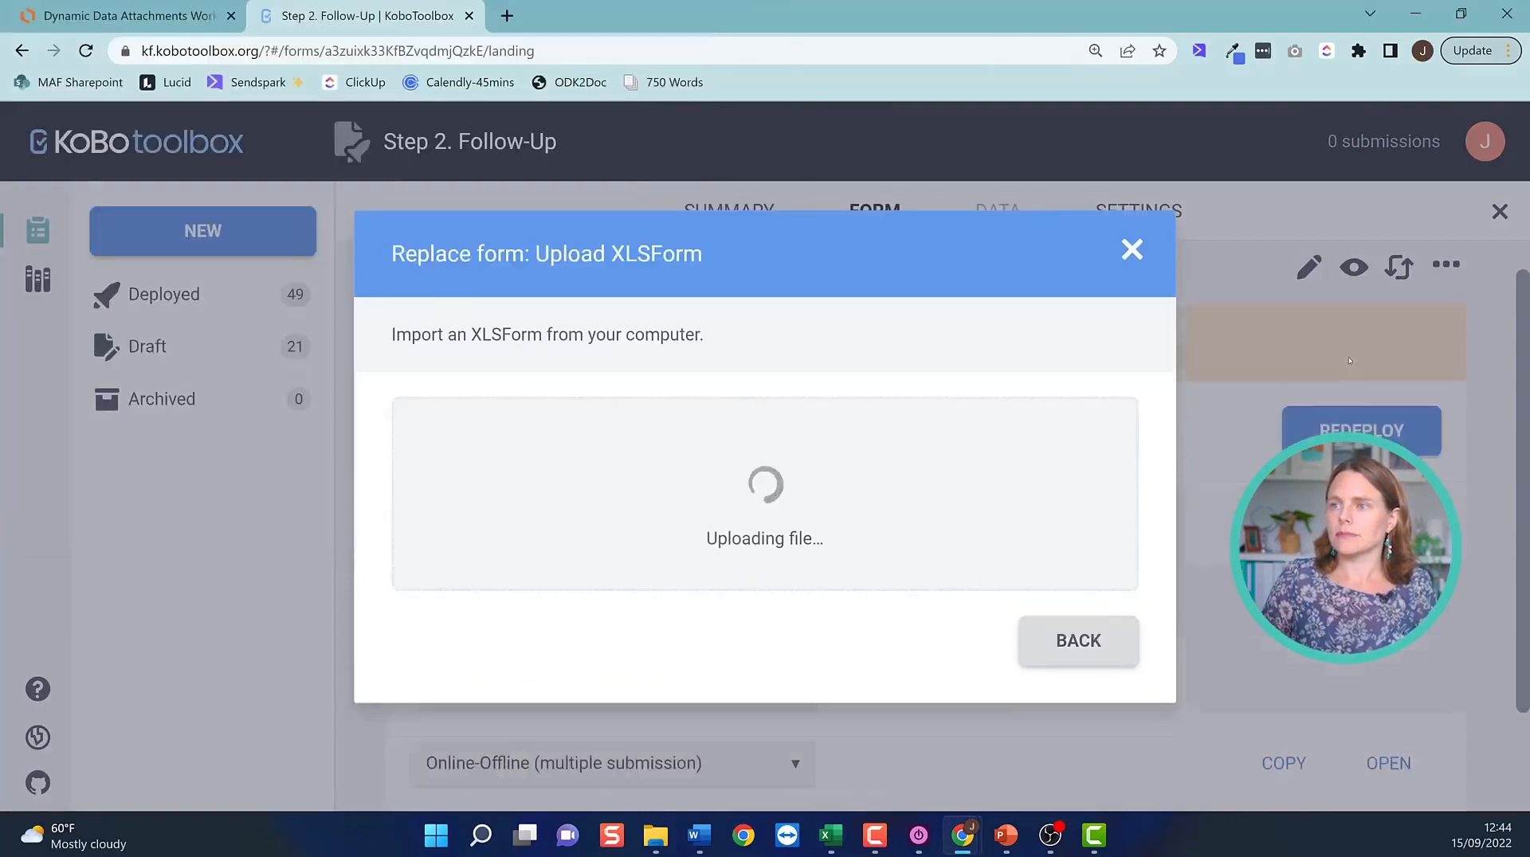
{"action": "left_click", "coordinate": [803, 401]}
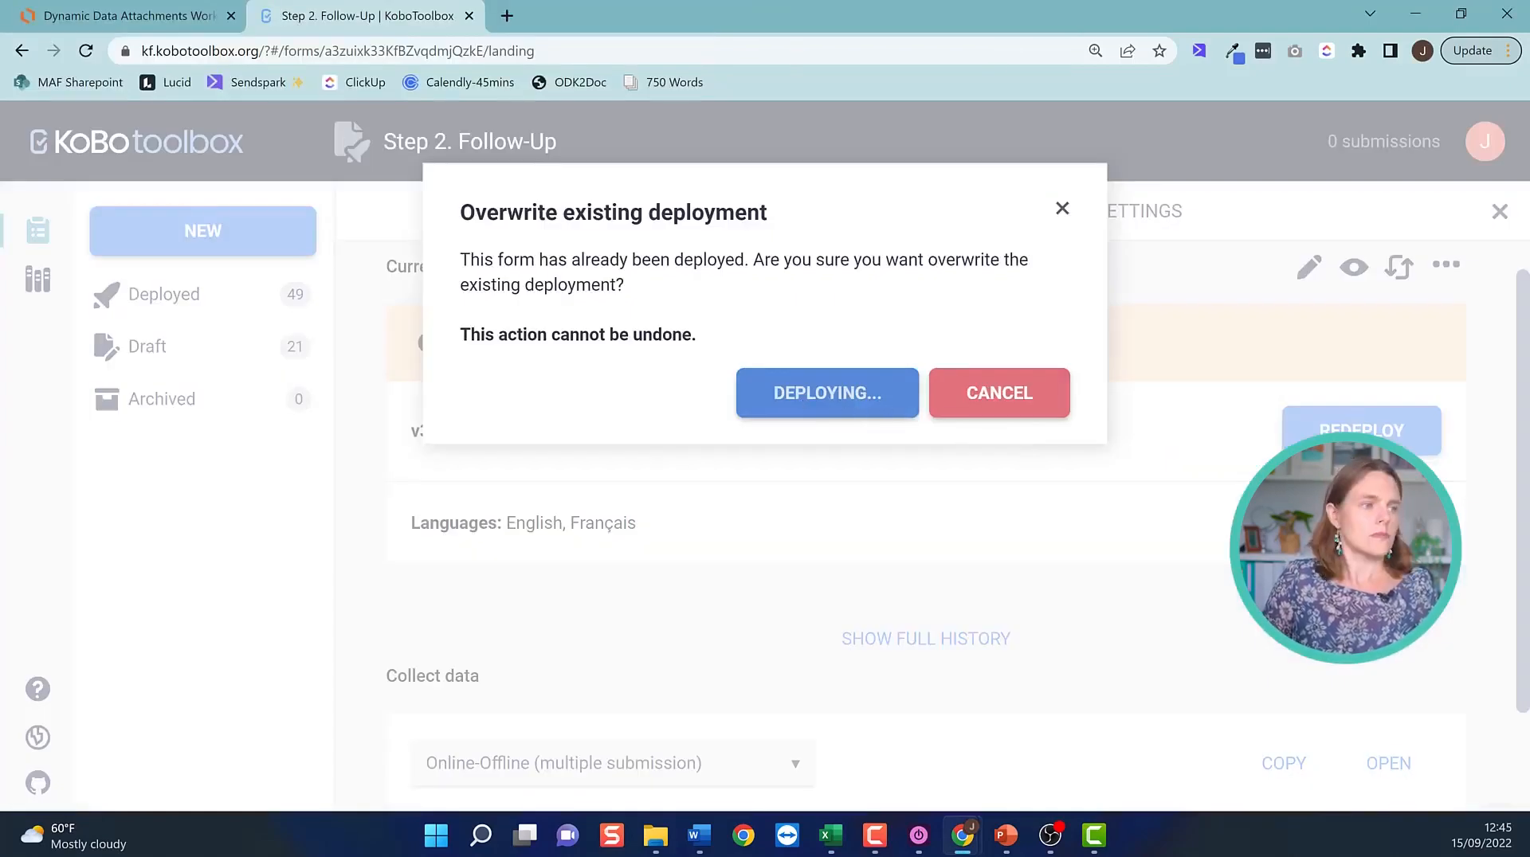
{"action": "left_click_drag", "start_coordinate": [203, 321], "coordinate": [608, 462]}
{"action": "left_click", "coordinate": [711, 530]}
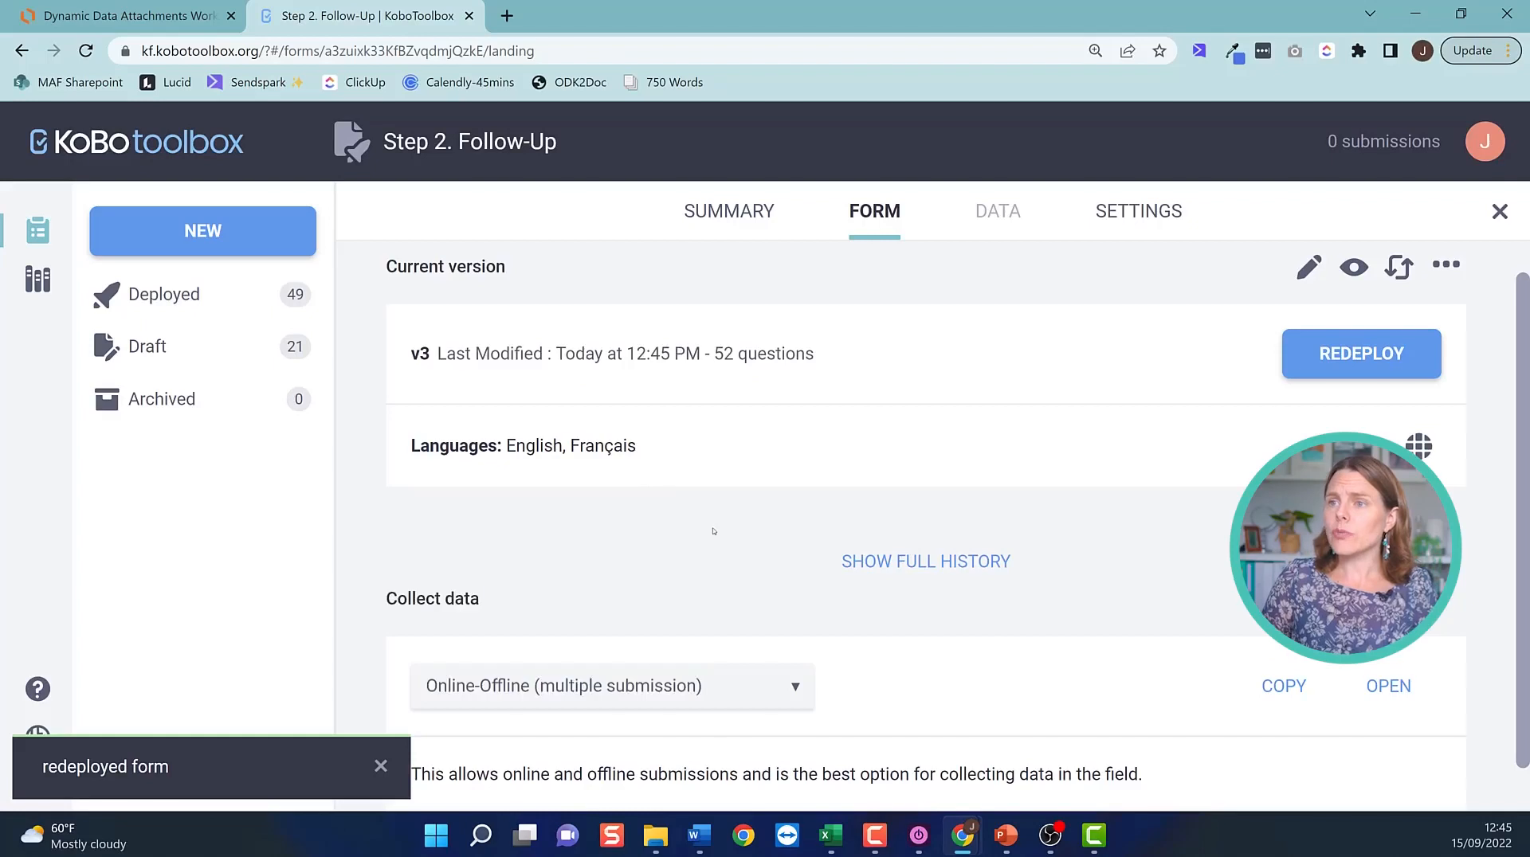
{"action": "left_click", "coordinate": [1390, 688]}
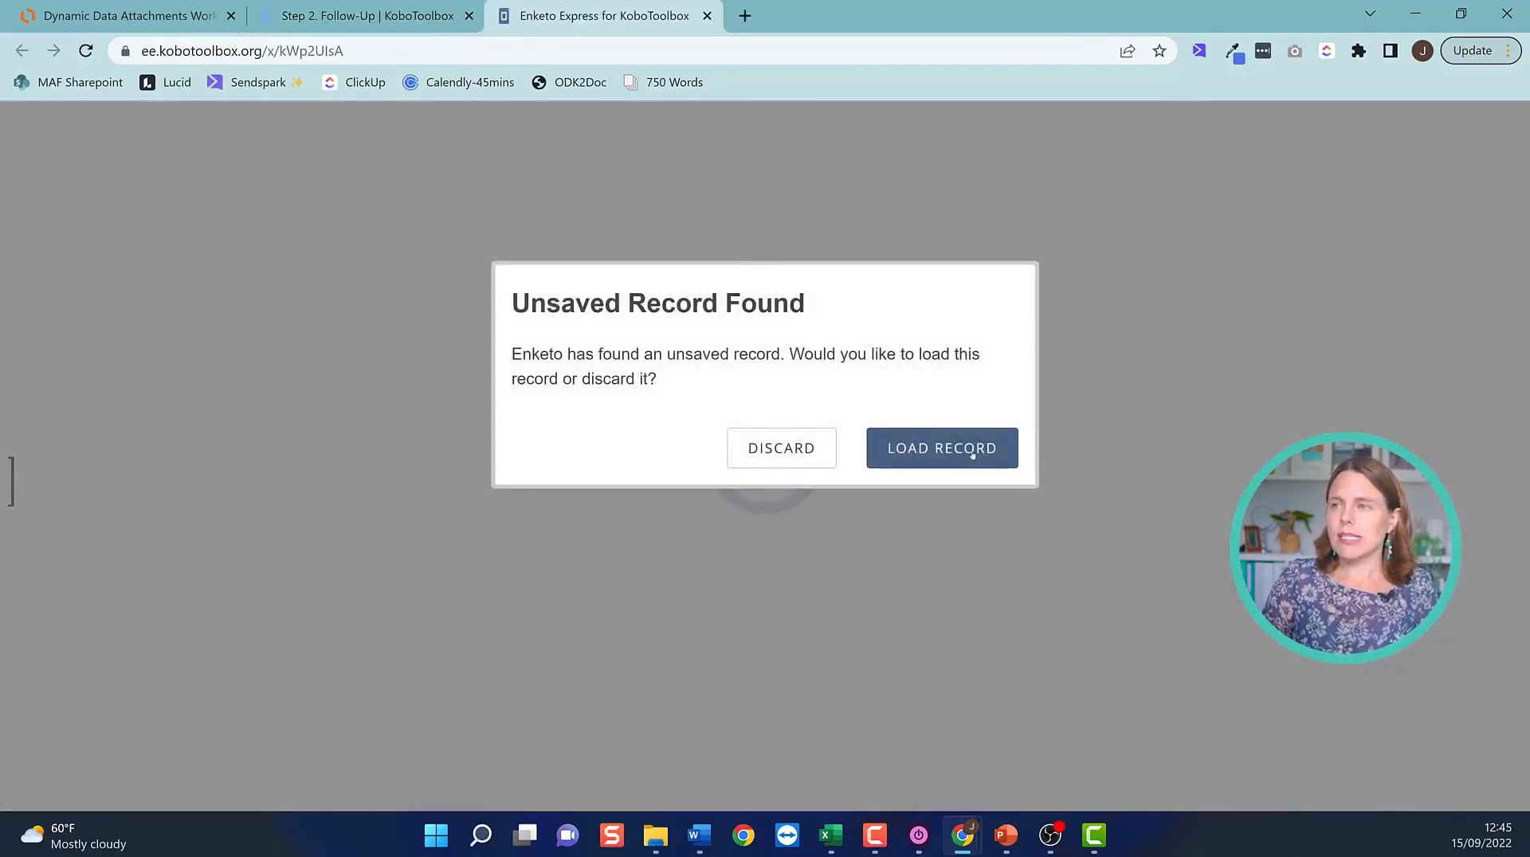
Reload the form, choose National identity card and enter ID 123456 to trigger pre-fill.
{"action": "left_click", "coordinate": [974, 462]}
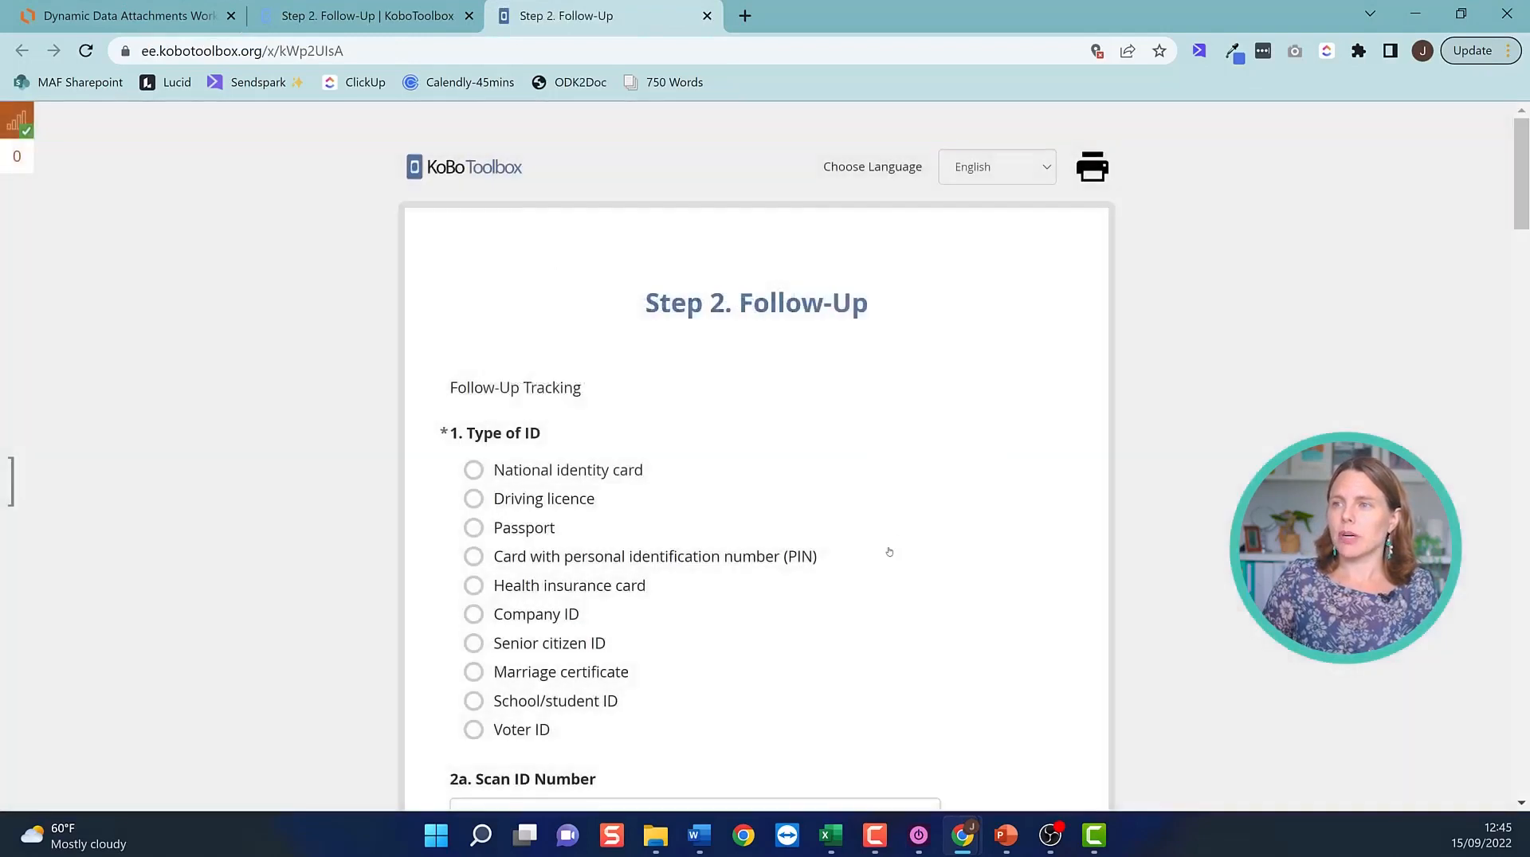
{"action": "left_click", "coordinate": [85, 51]}
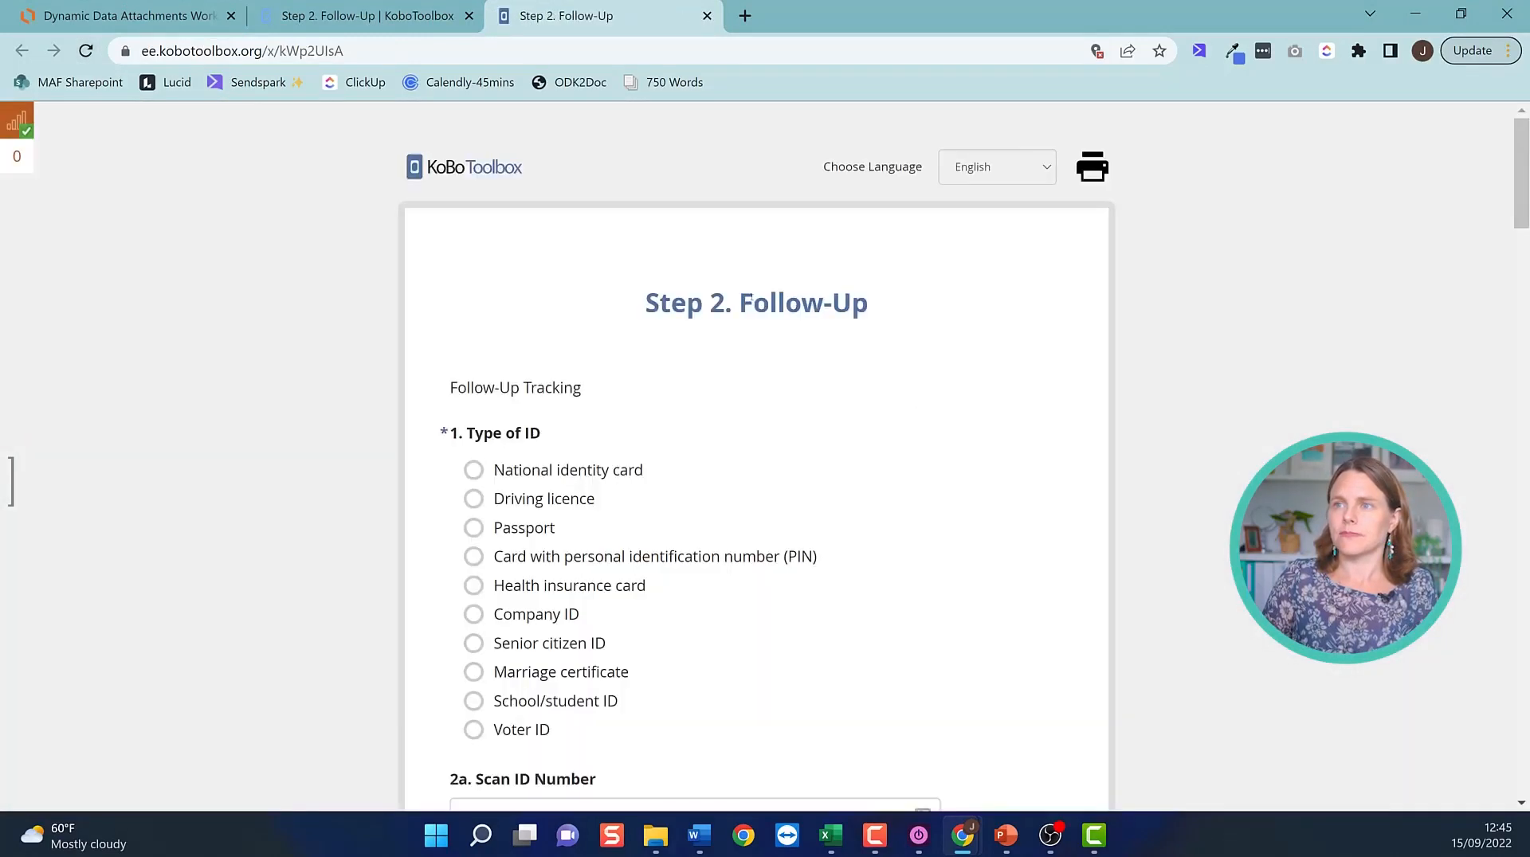
{"action": "scroll", "coordinate": [972, 319], "scroll_direction": "down", "scroll_amount": 2}
{"action": "left_click", "coordinate": [624, 274]}
{"action": "left_click", "coordinate": [594, 626]}
{"action": "type", "text": "123456"}
{"action": "left_click", "coordinate": [949, 581]}
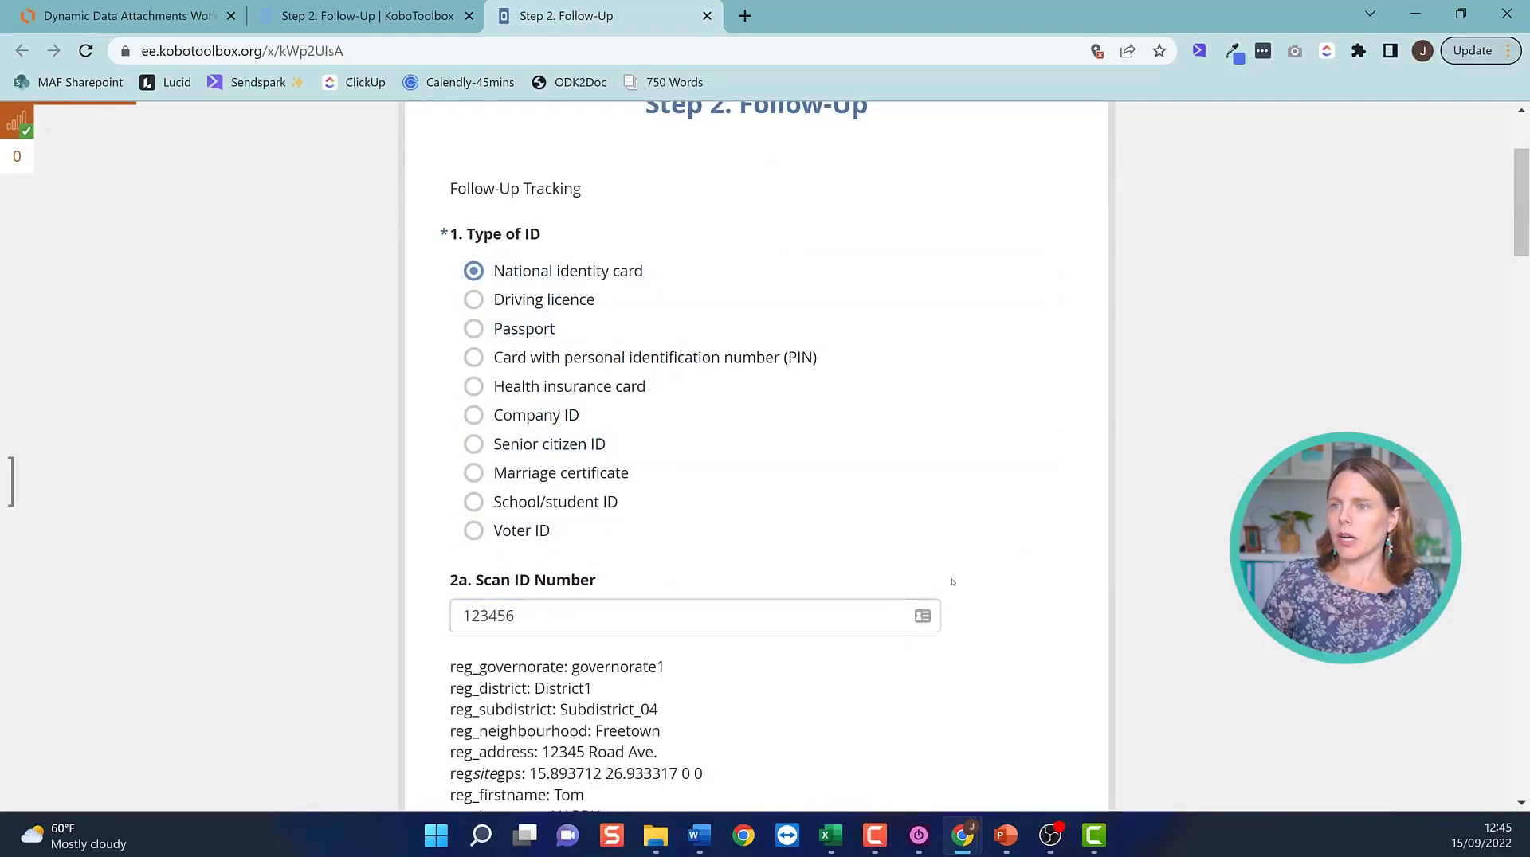
Scroll through the pre-filled head-of-household and contact answers.
{"action": "scroll", "coordinate": [948, 583], "scroll_direction": "down", "scroll_amount": 1}
{"action": "scroll", "coordinate": [949, 583], "scroll_direction": "down", "scroll_amount": 3}
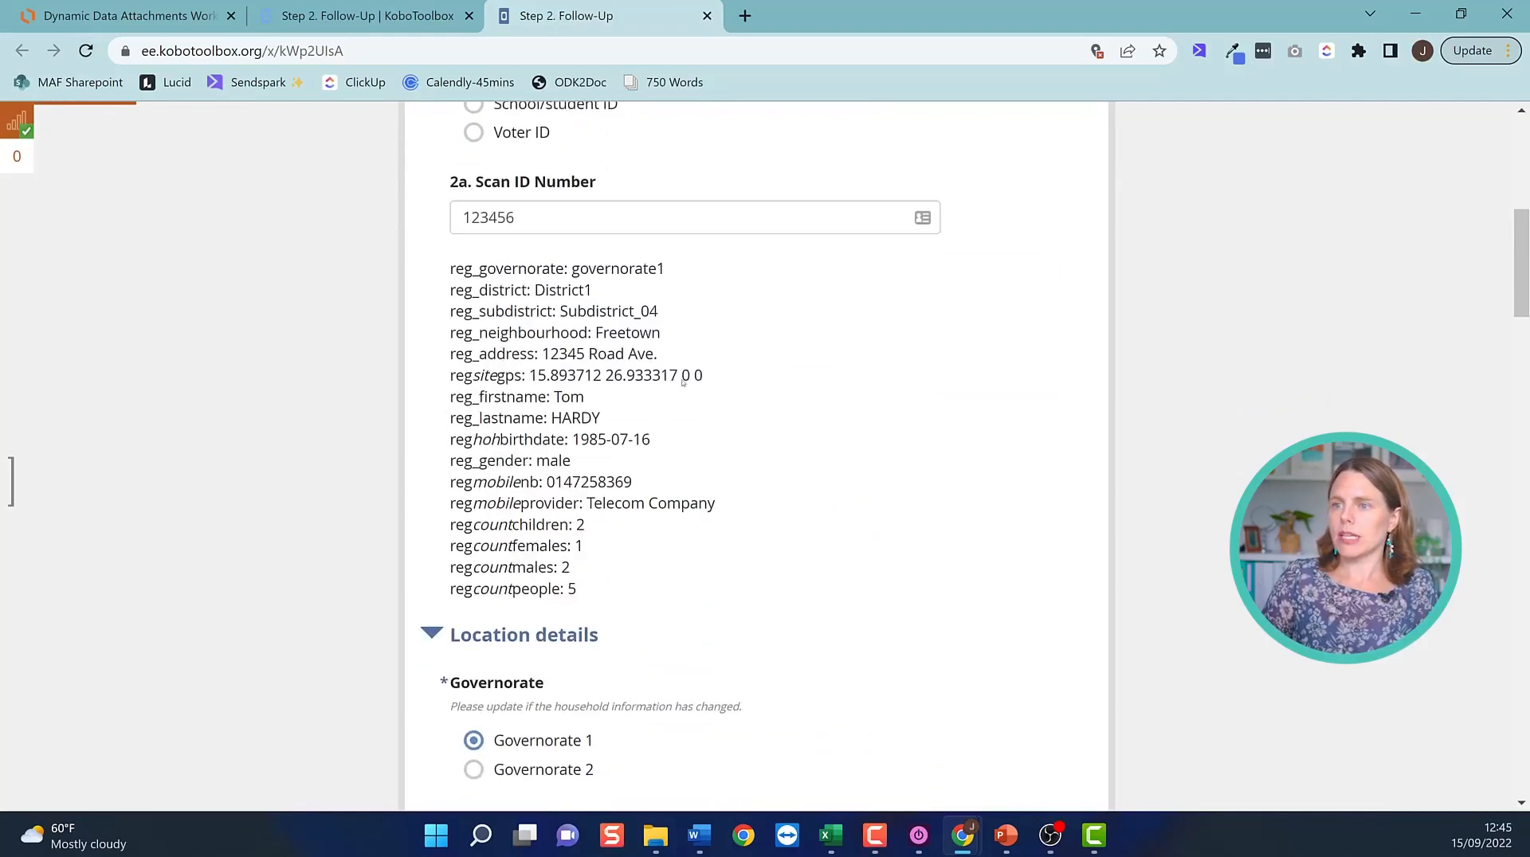
{"action": "scroll", "coordinate": [699, 356], "scroll_direction": "down", "scroll_amount": 7}
{"action": "scroll", "coordinate": [638, 296], "scroll_direction": "up", "scroll_amount": 1}
{"action": "scroll", "coordinate": [638, 296], "scroll_direction": "up", "scroll_amount": 2}
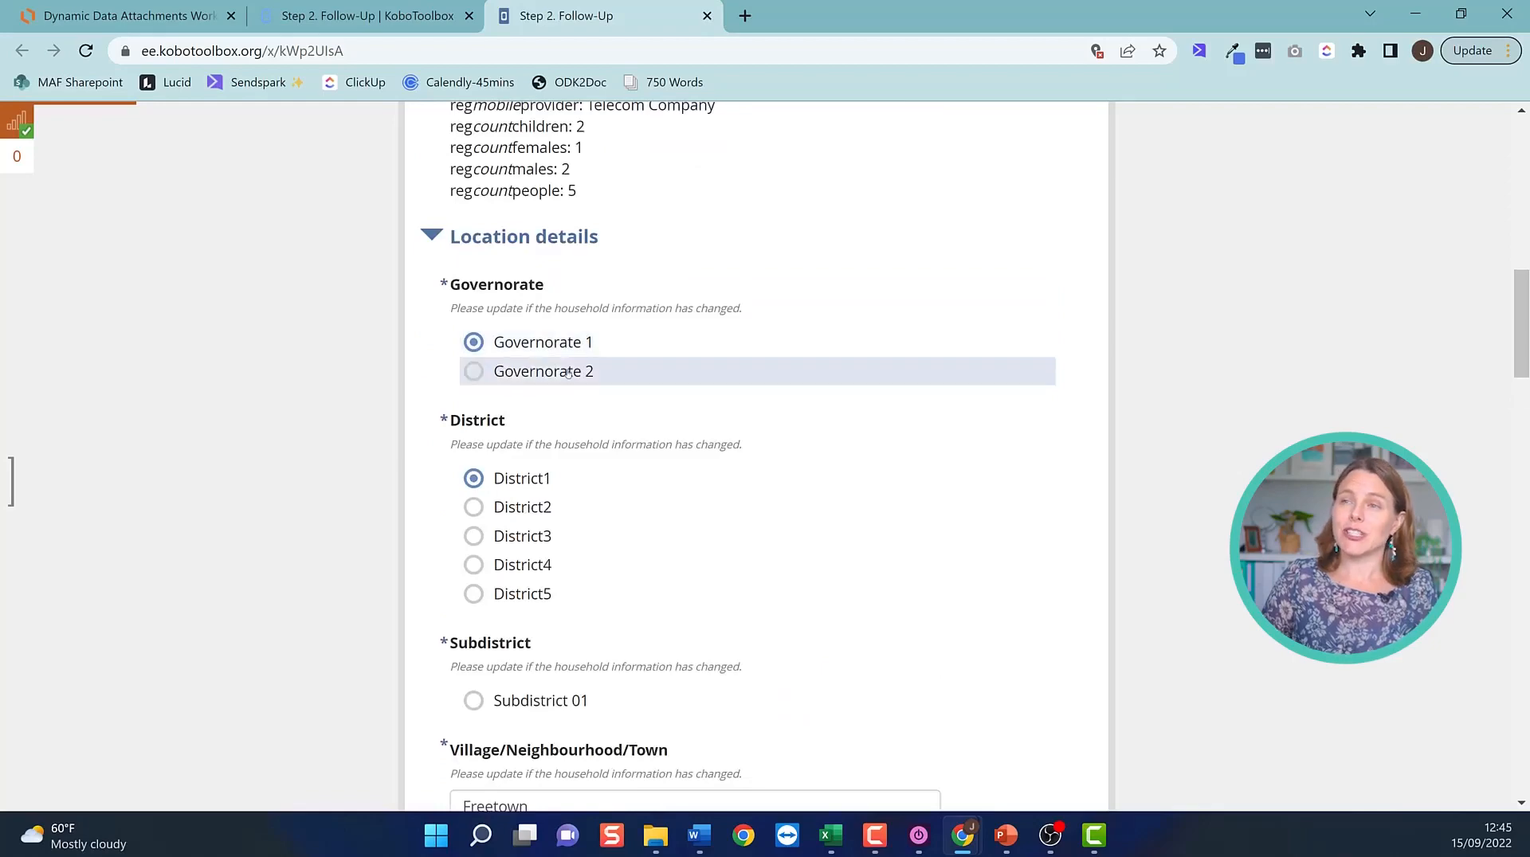
{"action": "scroll", "coordinate": [565, 589], "scroll_direction": "down", "scroll_amount": 1}
{"action": "scroll", "coordinate": [758, 324], "scroll_direction": "up", "scroll_amount": 5}
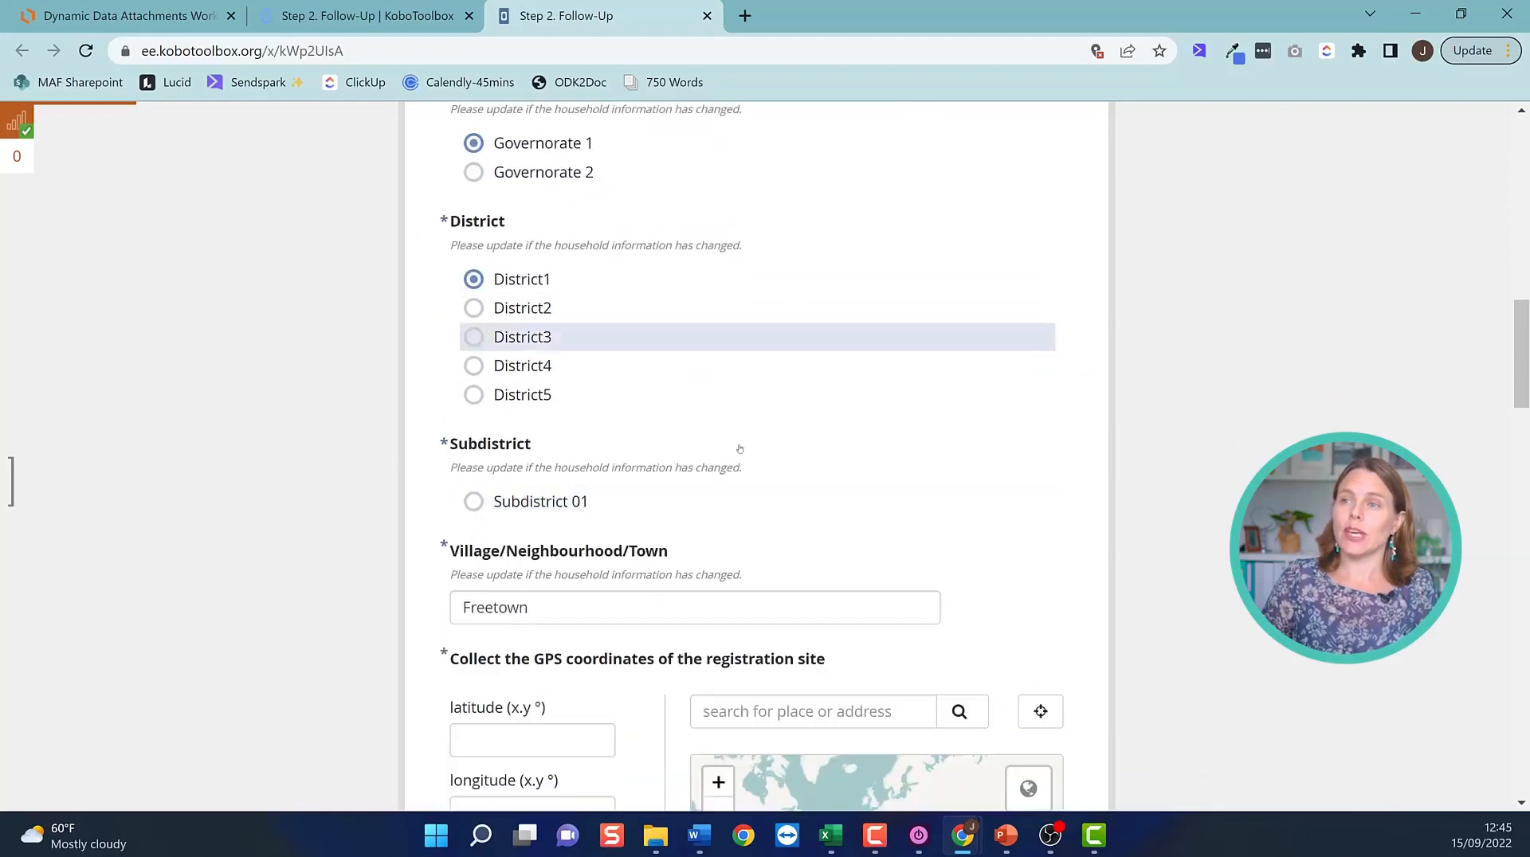
{"action": "scroll", "coordinate": [794, 561], "scroll_direction": "down", "scroll_amount": 5}
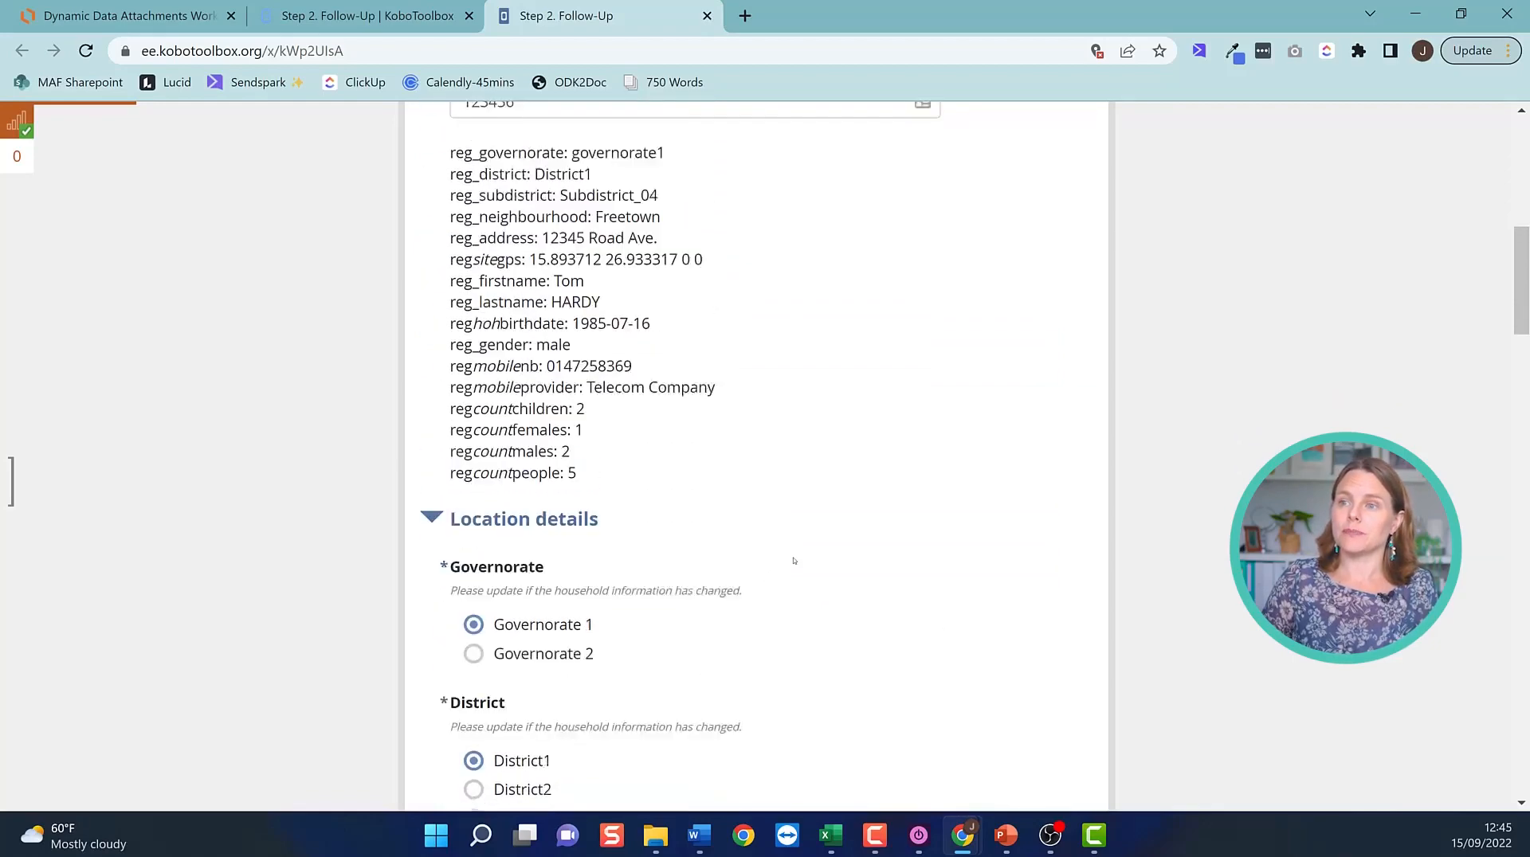
{"action": "scroll", "coordinate": [805, 561], "scroll_direction": "up", "scroll_amount": 6}
{"action": "scroll", "coordinate": [818, 566], "scroll_direction": "down", "scroll_amount": 1}
{"action": "scroll", "coordinate": [818, 565], "scroll_direction": "down", "scroll_amount": 12}
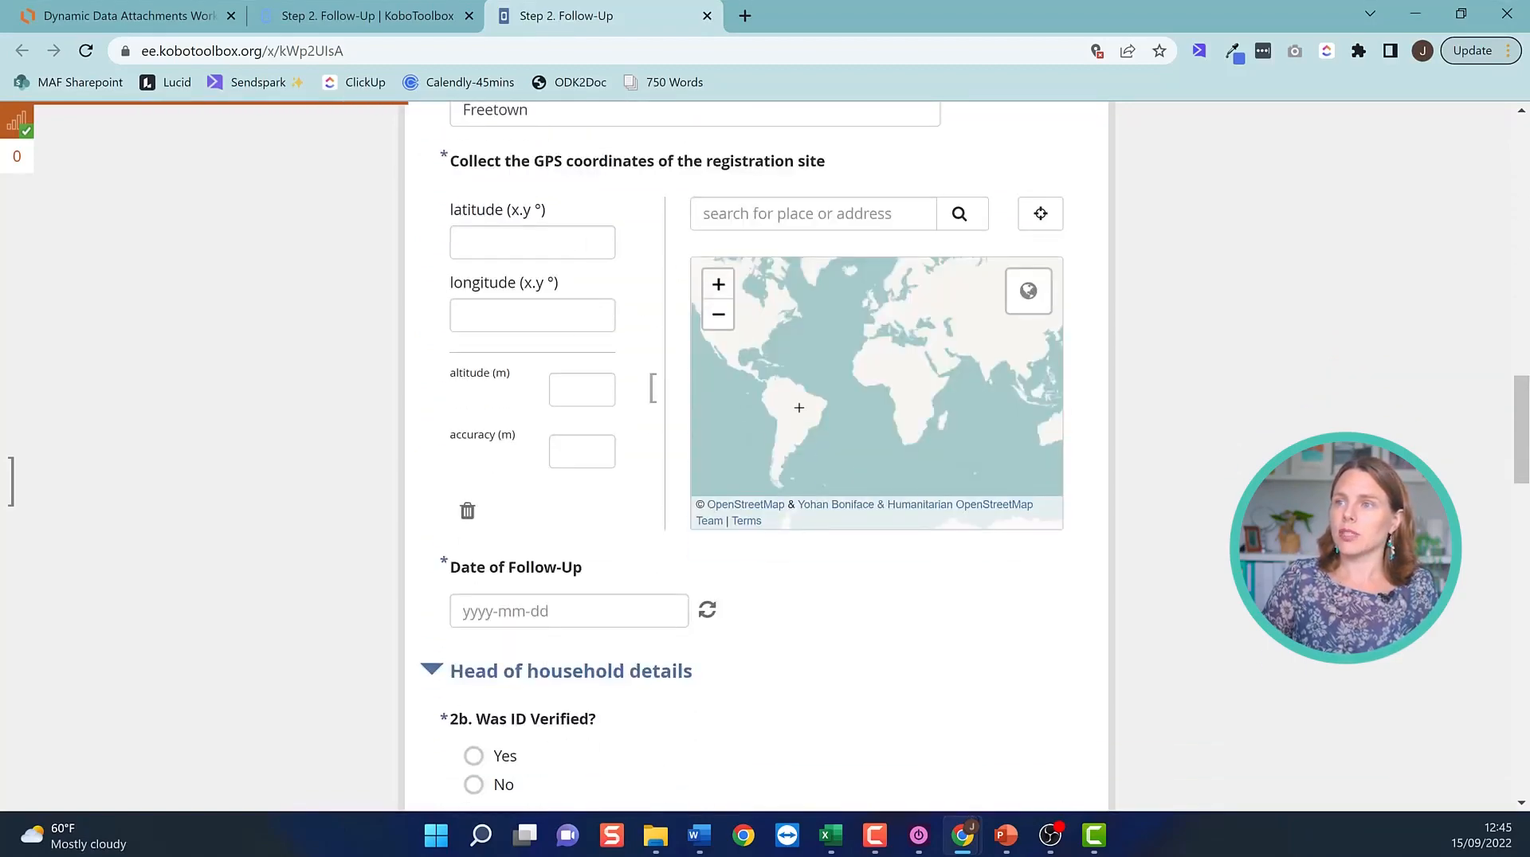
Set the GPS map point and Date of Follow-Up 2022-09-15, then return to Excel.
{"action": "left_click", "coordinate": [798, 407]}
{"action": "scroll", "coordinate": [599, 398], "scroll_direction": "down", "scroll_amount": 4}
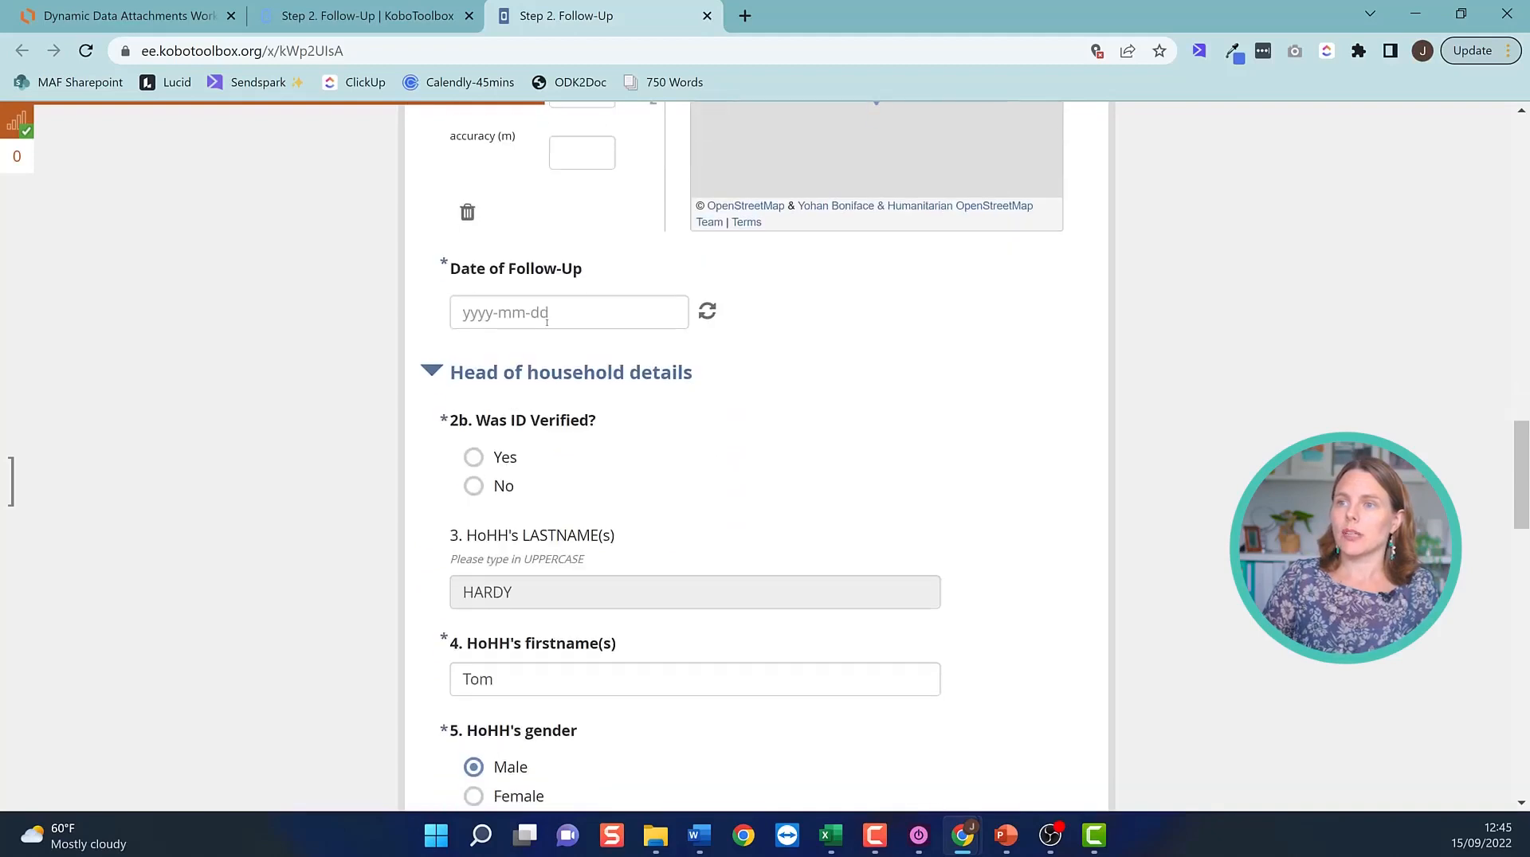
{"action": "left_click", "coordinate": [605, 267]}
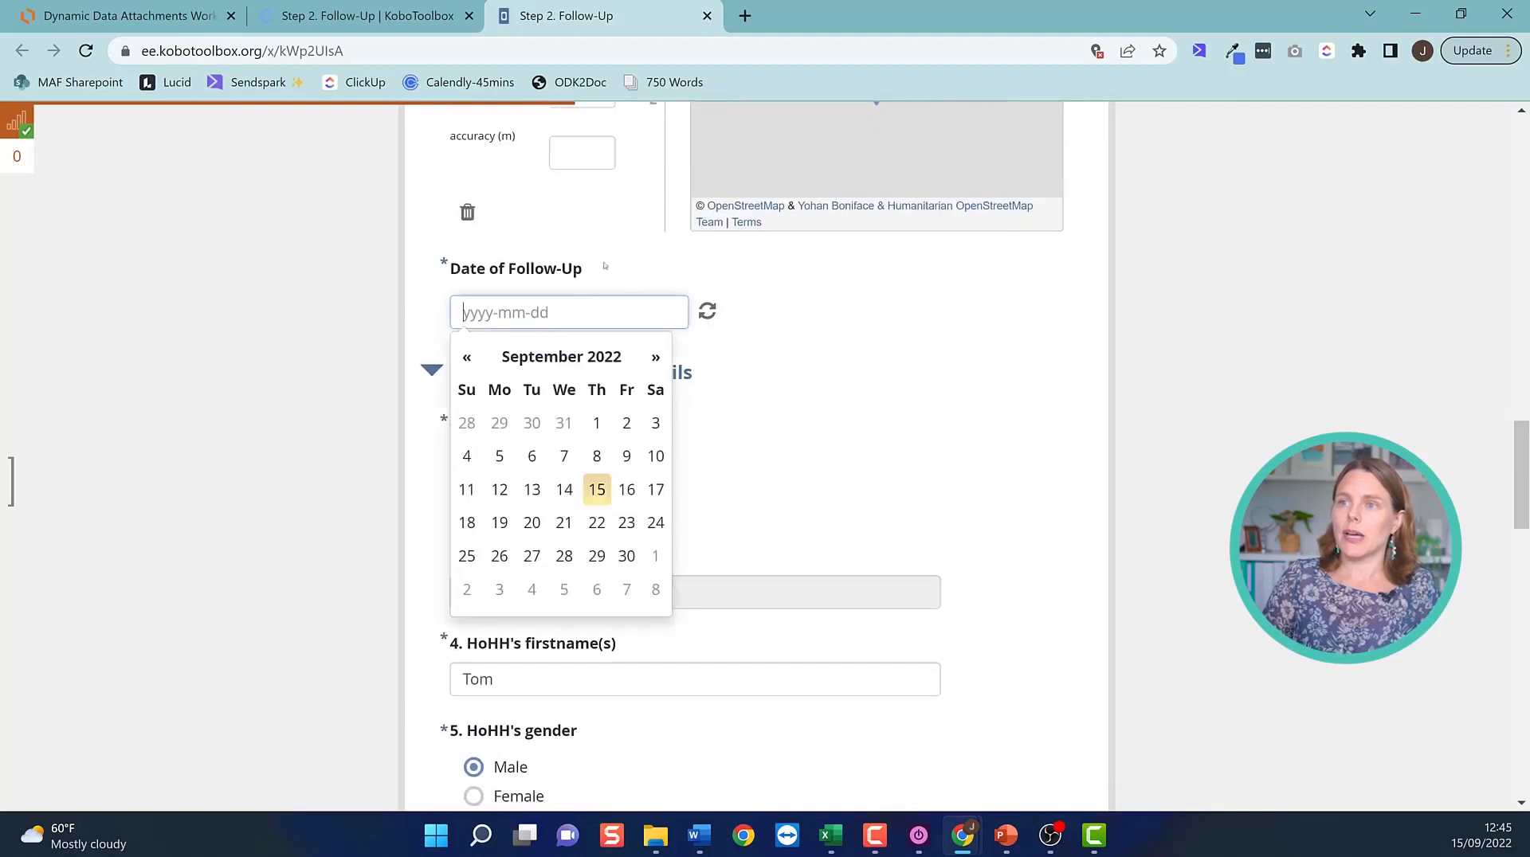
{"action": "left_click", "coordinate": [597, 489]}
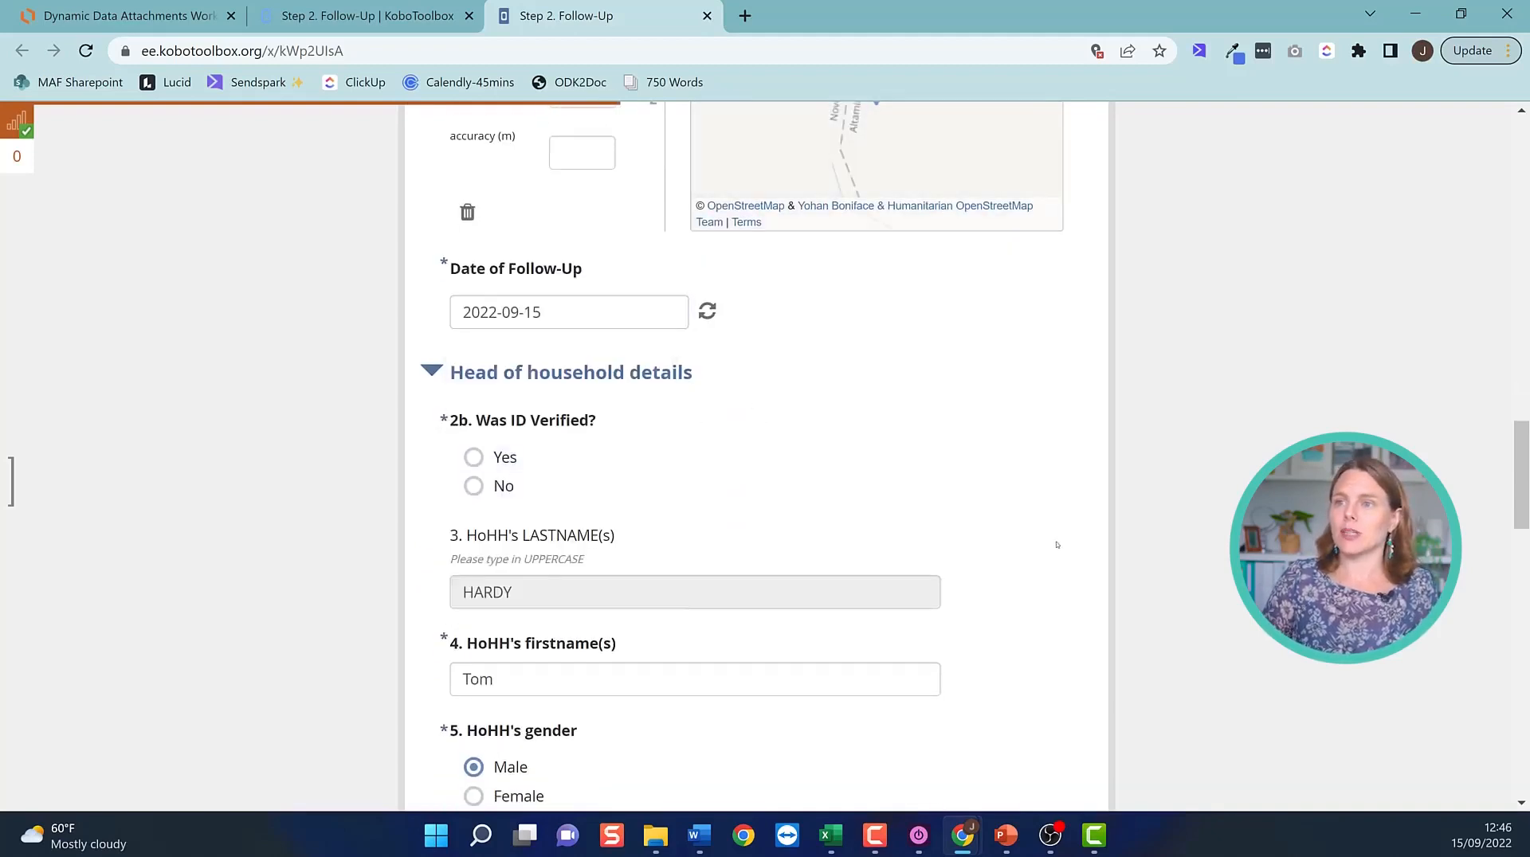
{"action": "scroll", "coordinate": [566, 287], "scroll_direction": "down", "scroll_amount": 3}
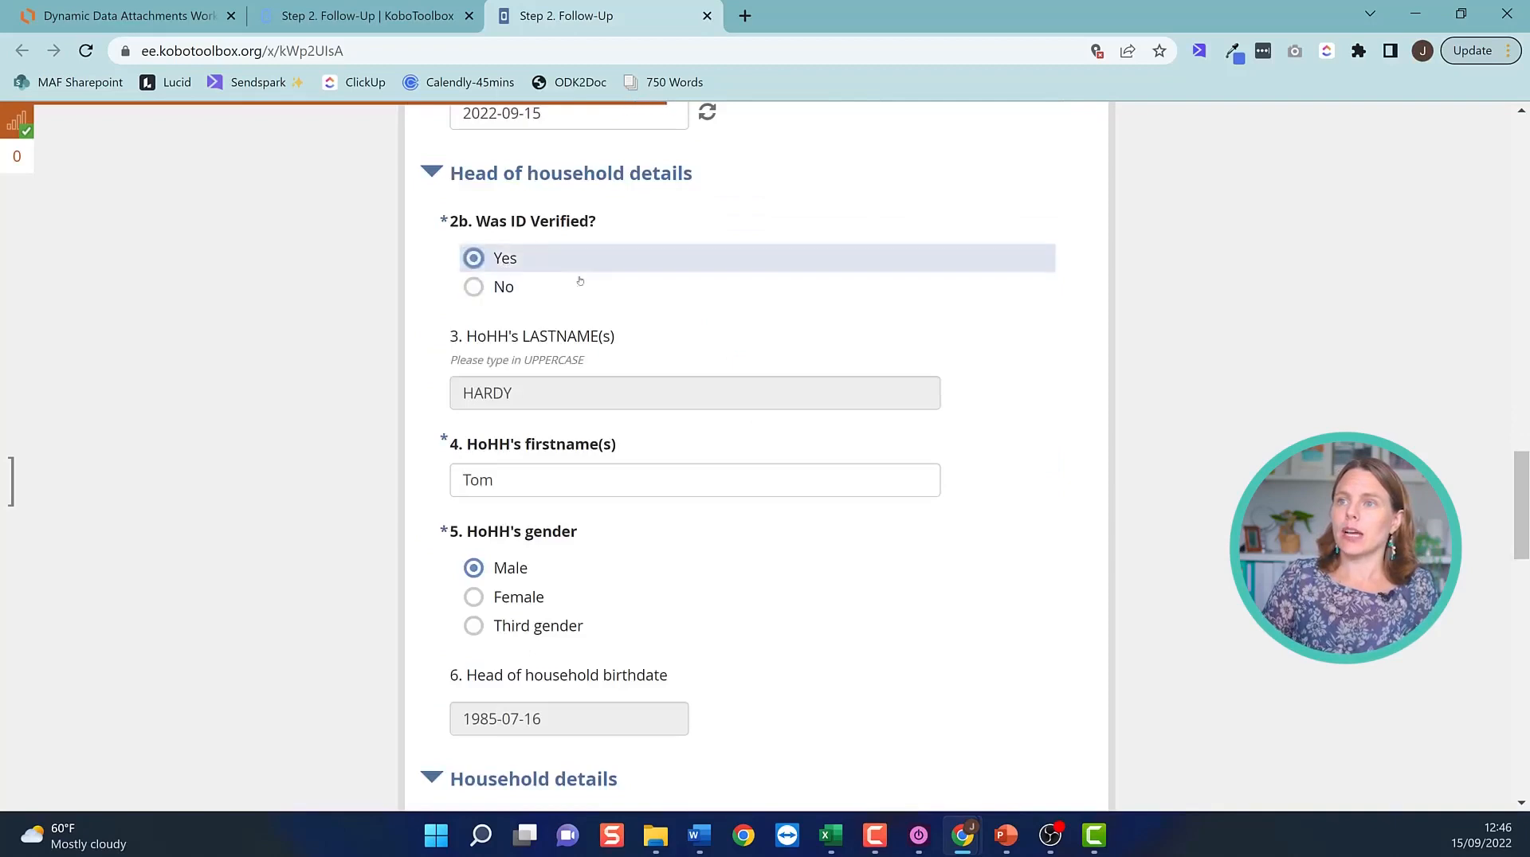
{"action": "scroll", "coordinate": [520, 154], "scroll_direction": "down", "scroll_amount": 3}
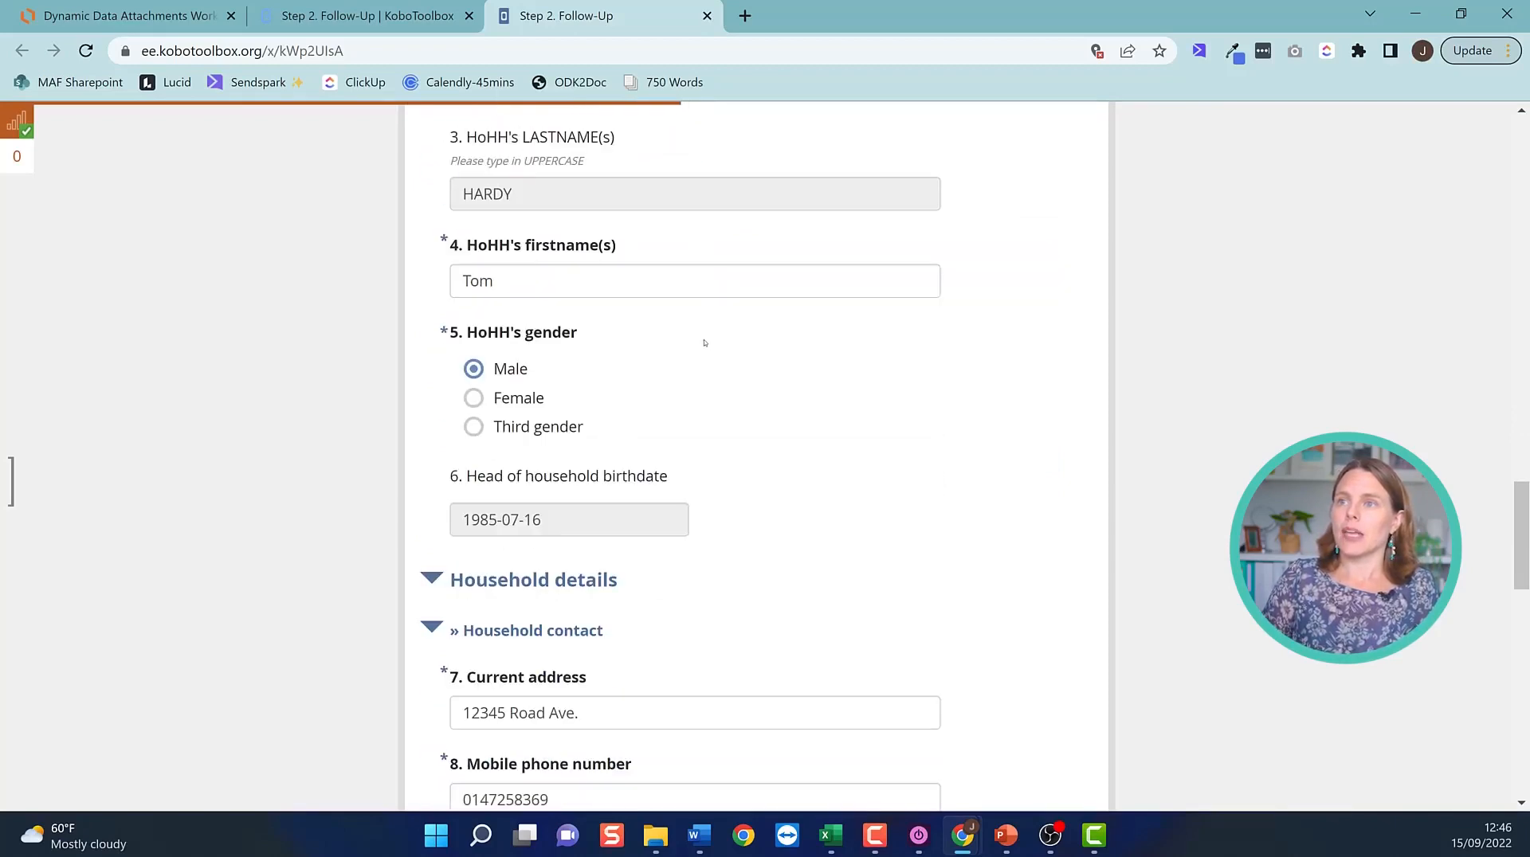
{"action": "scroll", "coordinate": [704, 342], "scroll_direction": "down", "scroll_amount": 1}
{"action": "scroll", "coordinate": [558, 271], "scroll_direction": "up", "scroll_amount": 3}
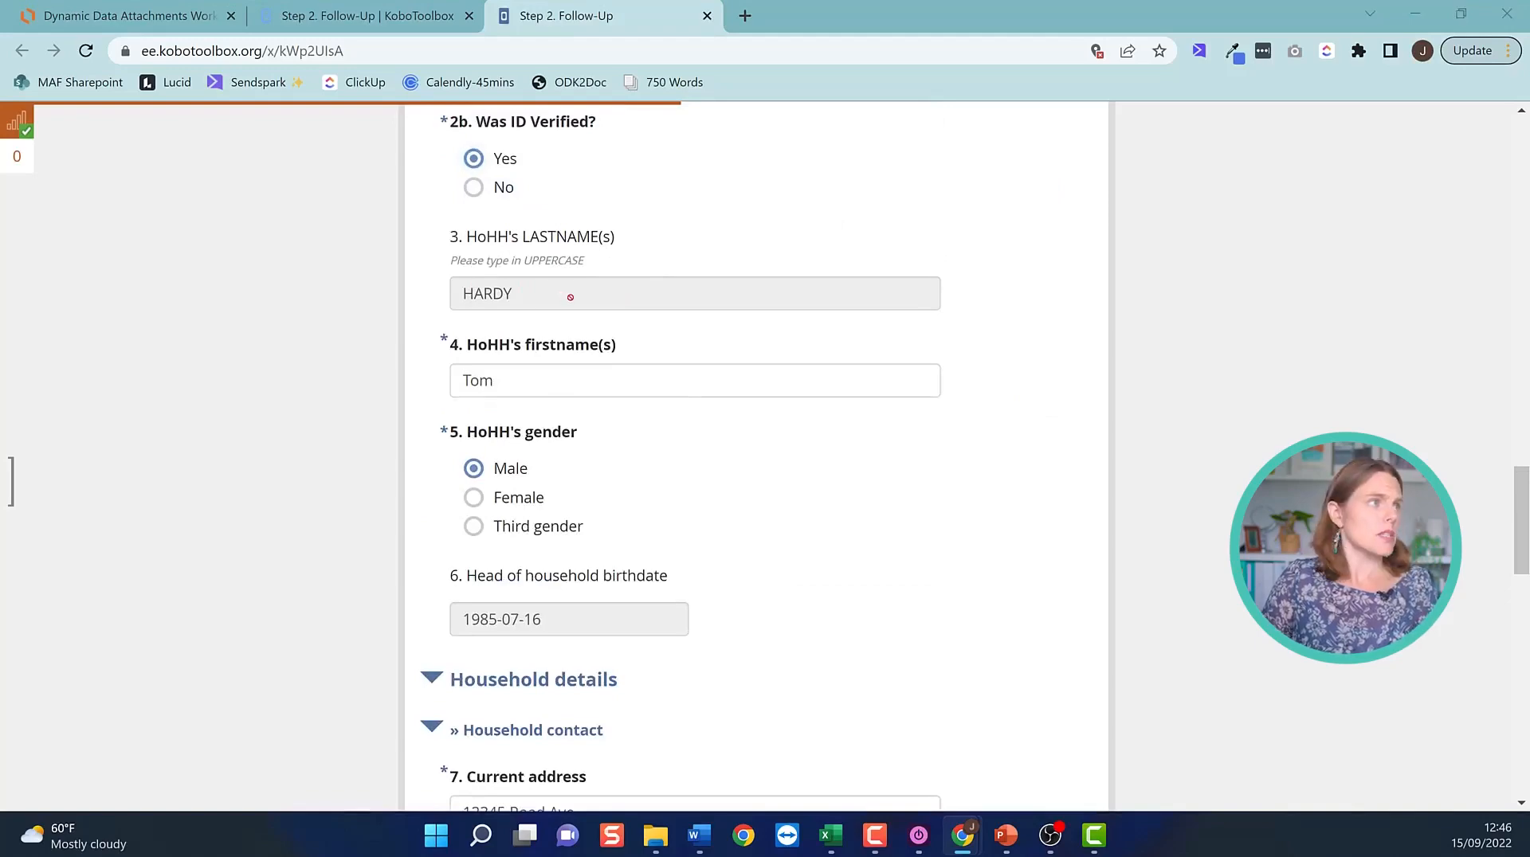
{"action": "key", "text": "alt+Tab"}
{"action": "scroll", "coordinate": [738, 540], "scroll_direction": "up", "scroll_amount": 5}
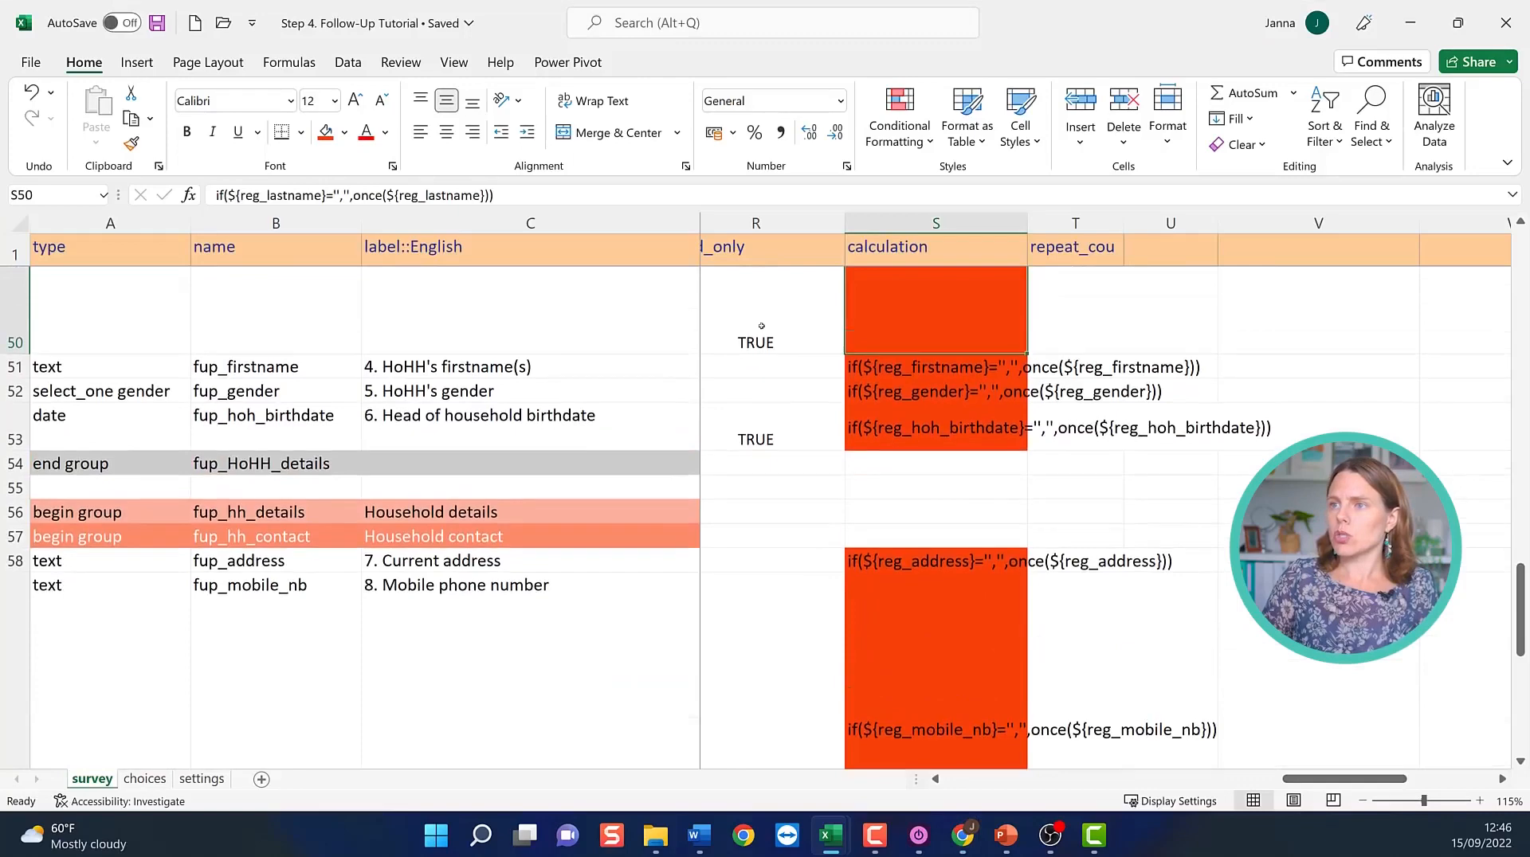
Confirm read_only is TRUE for the surname (R50) and birthdate (R53) questions.
{"action": "left_click", "coordinate": [765, 275]}
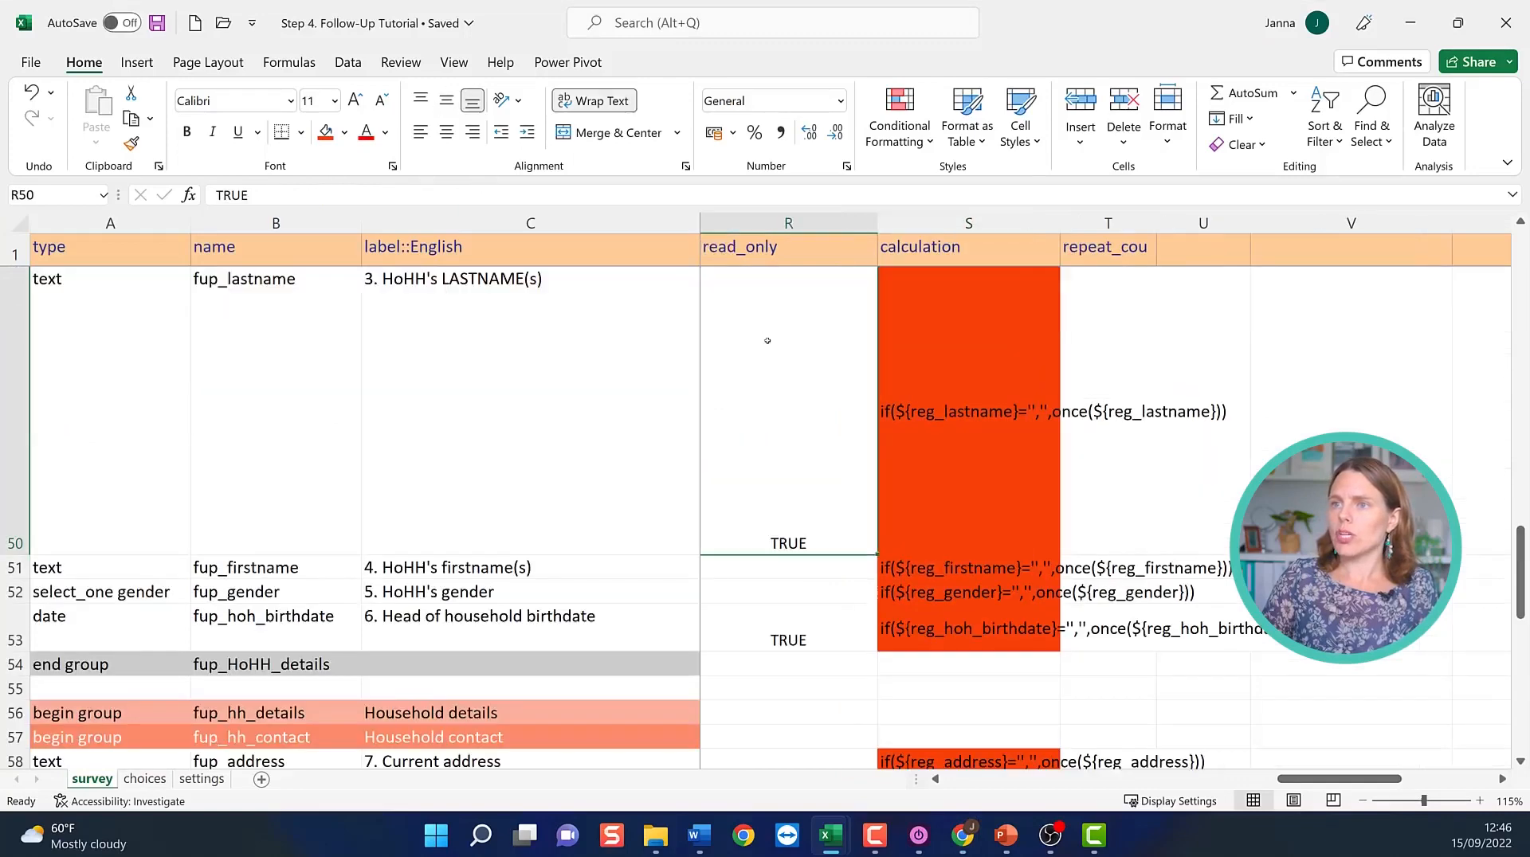
{"action": "left_click", "coordinate": [808, 626]}
{"action": "left_click", "coordinate": [791, 507]}
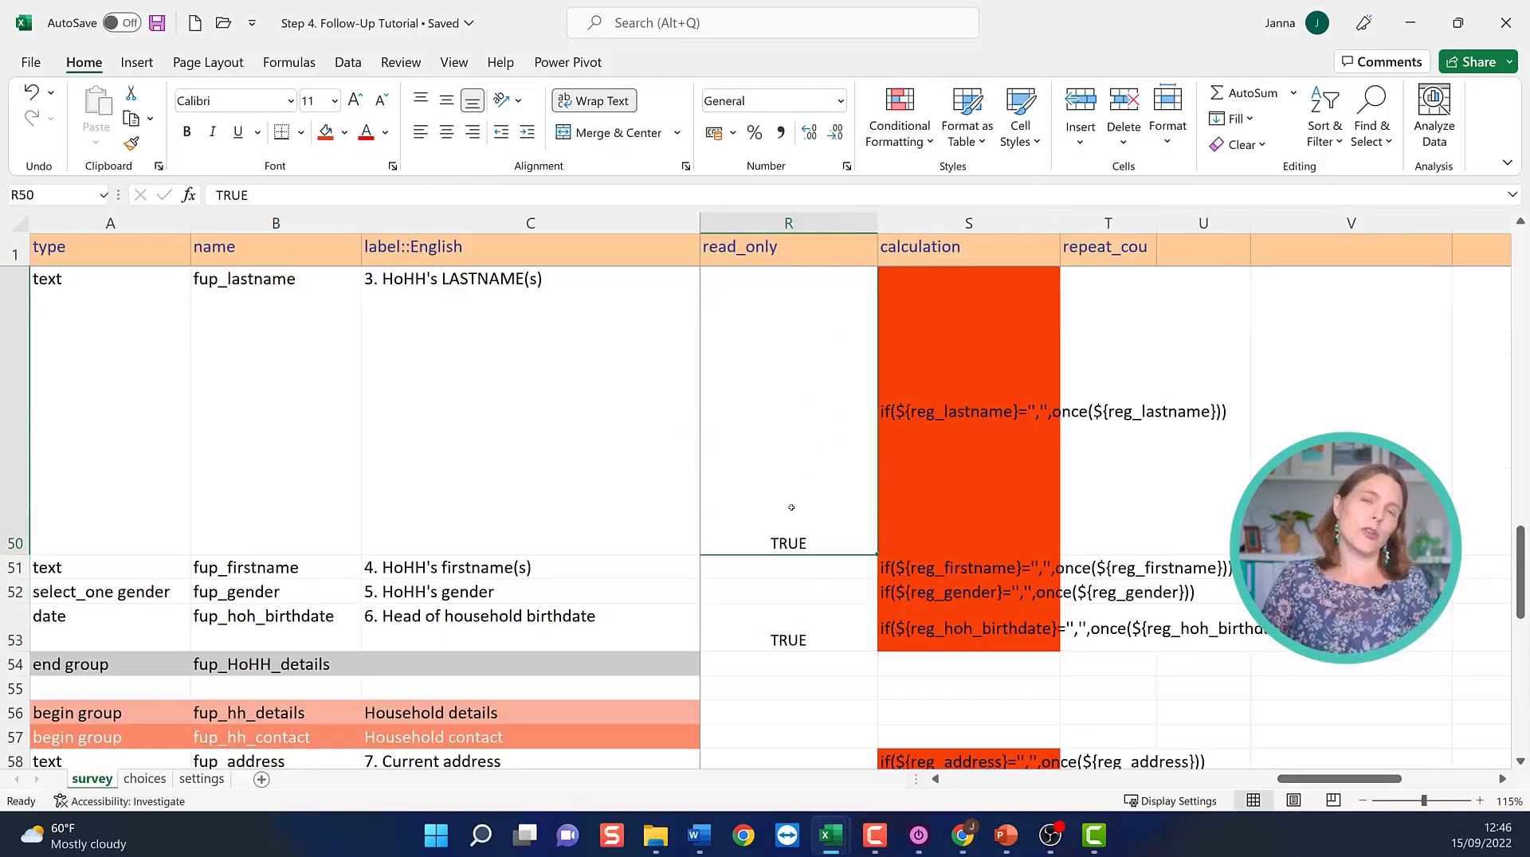
{"action": "left_click", "coordinate": [819, 618]}
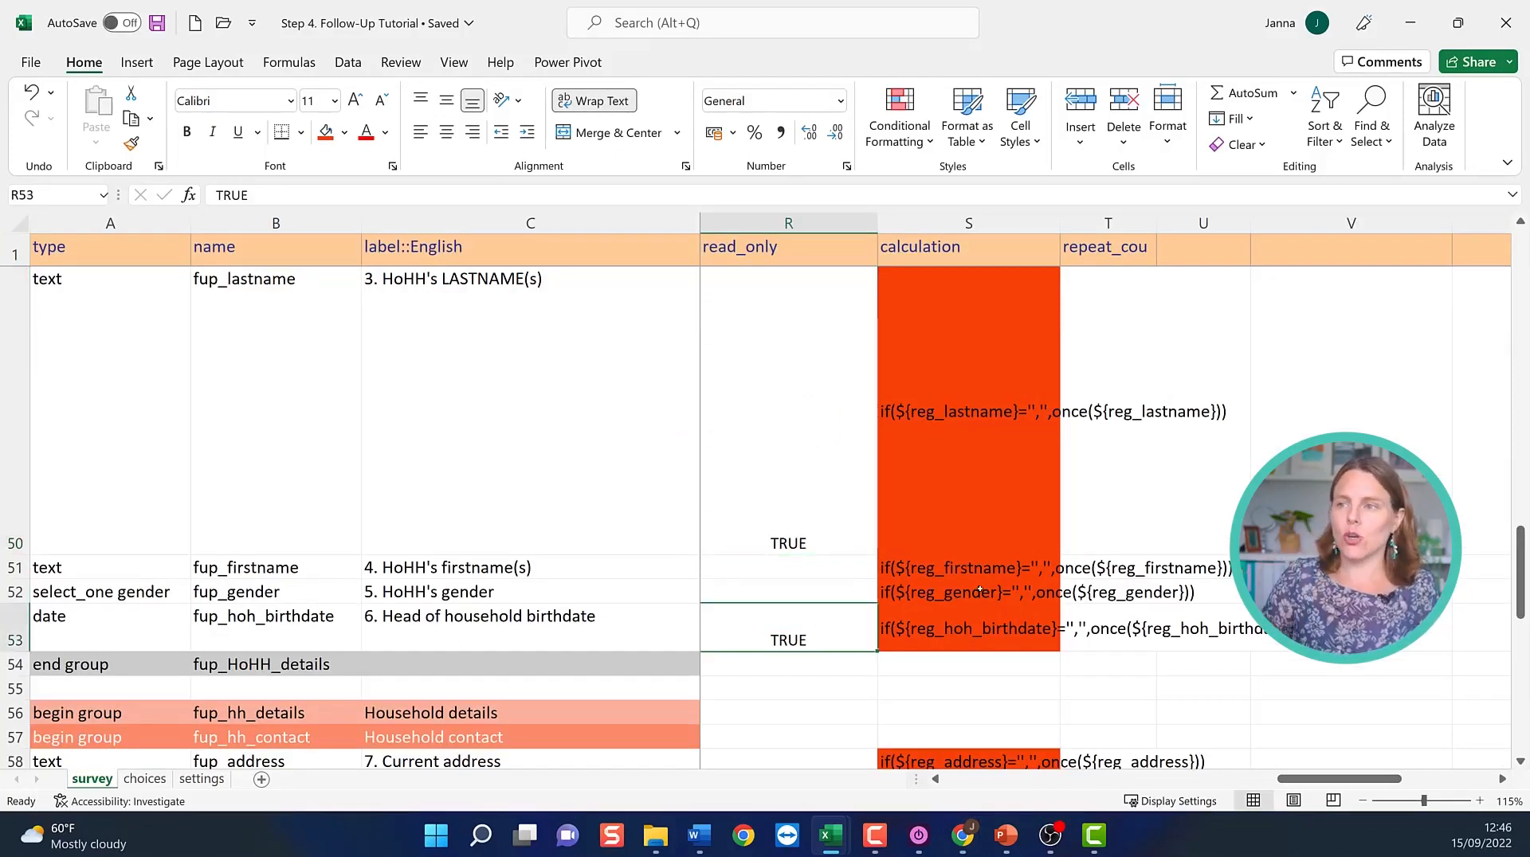
{"action": "key", "text": "alt+Tab"}
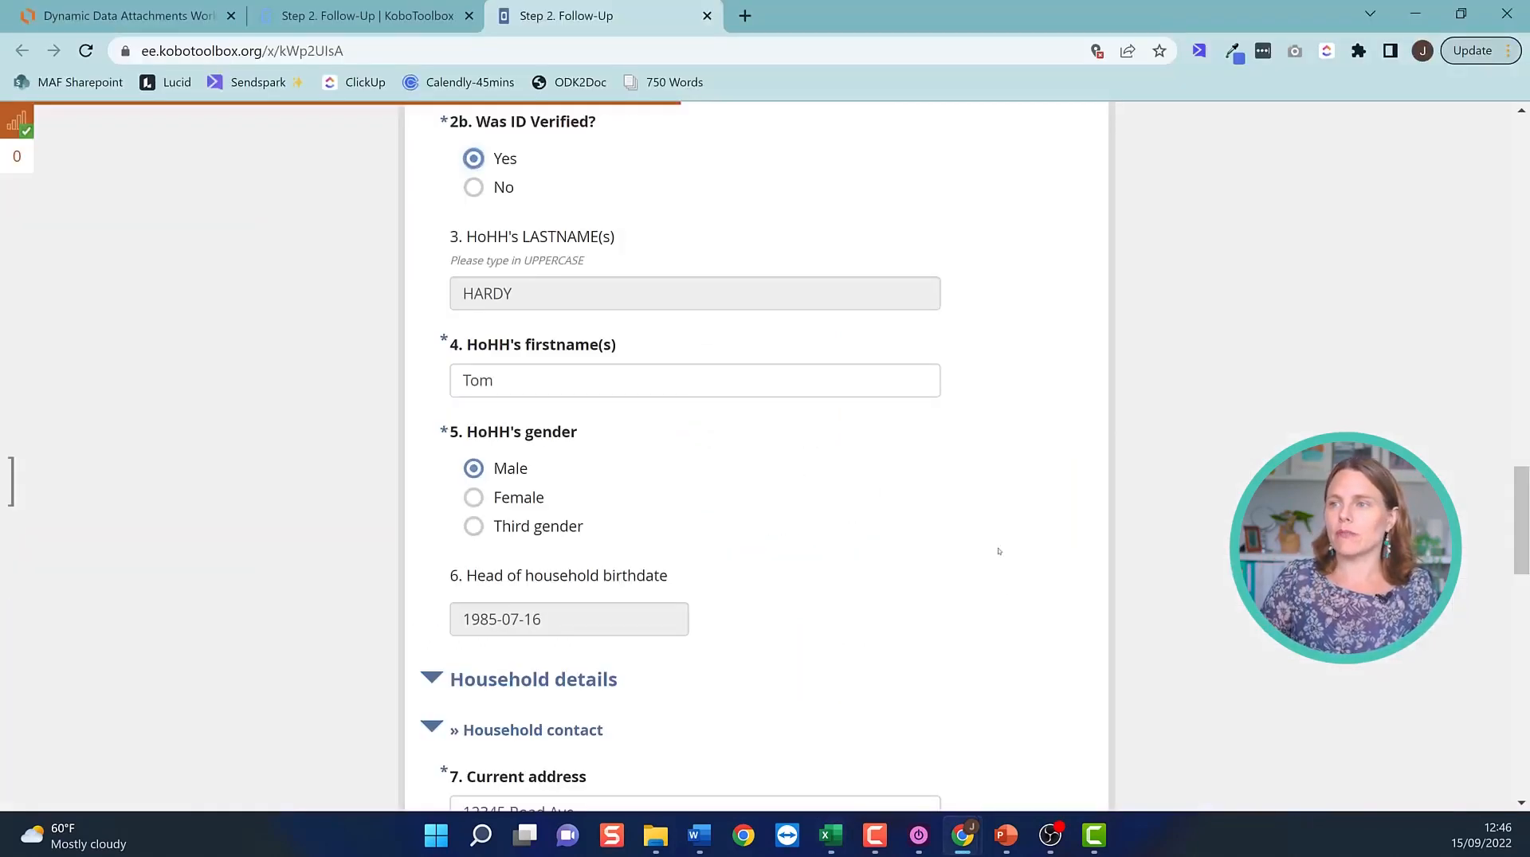
Update the first name, address, phone, children and total household size; surname stays locked.
{"action": "left_click", "coordinate": [516, 282]}
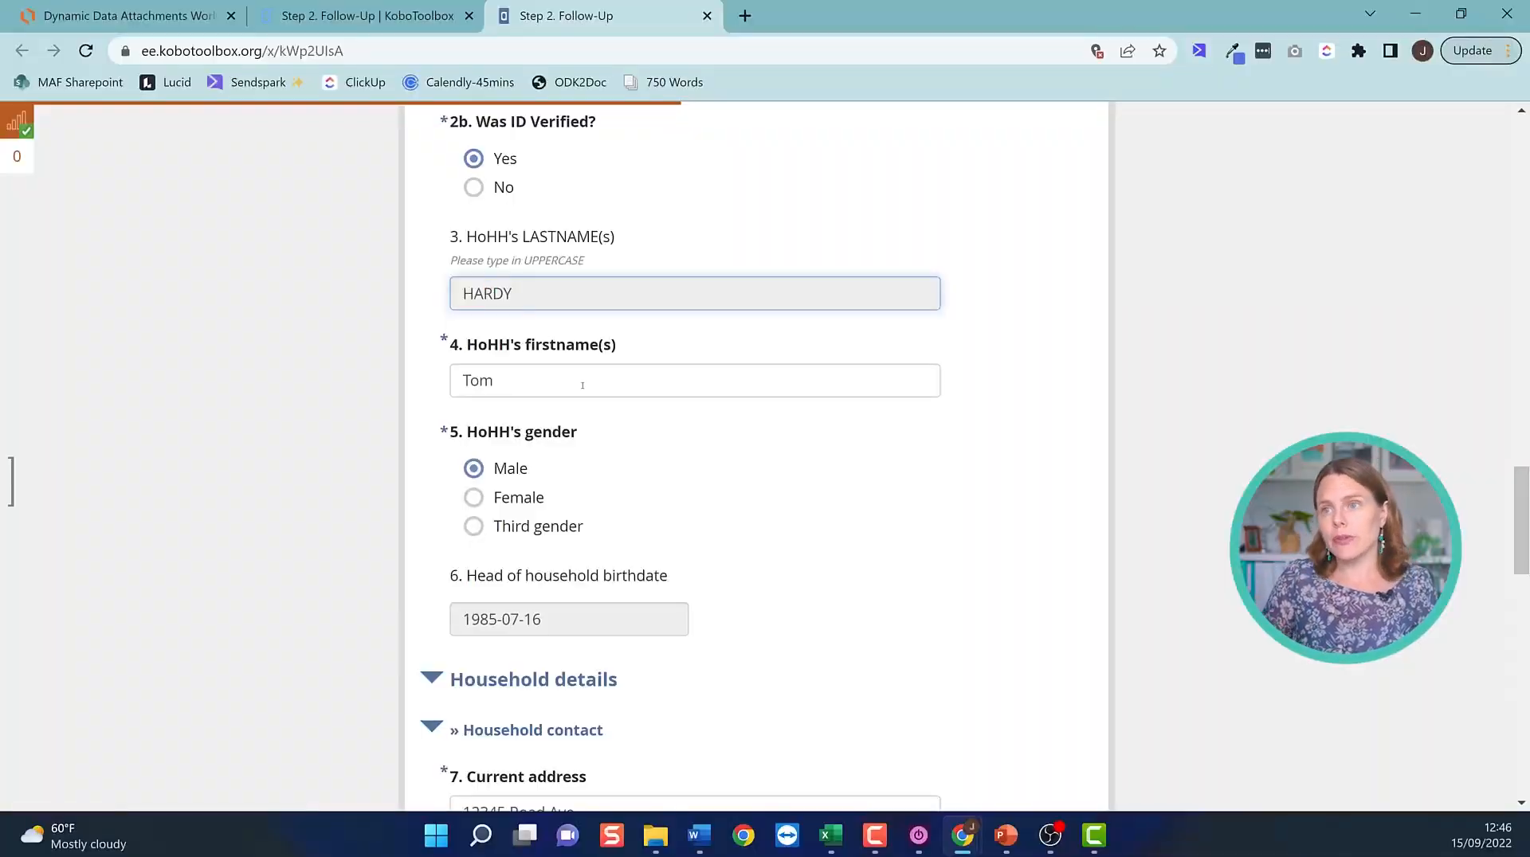
{"action": "scroll", "coordinate": [741, 536], "scroll_direction": "down", "scroll_amount": 1}
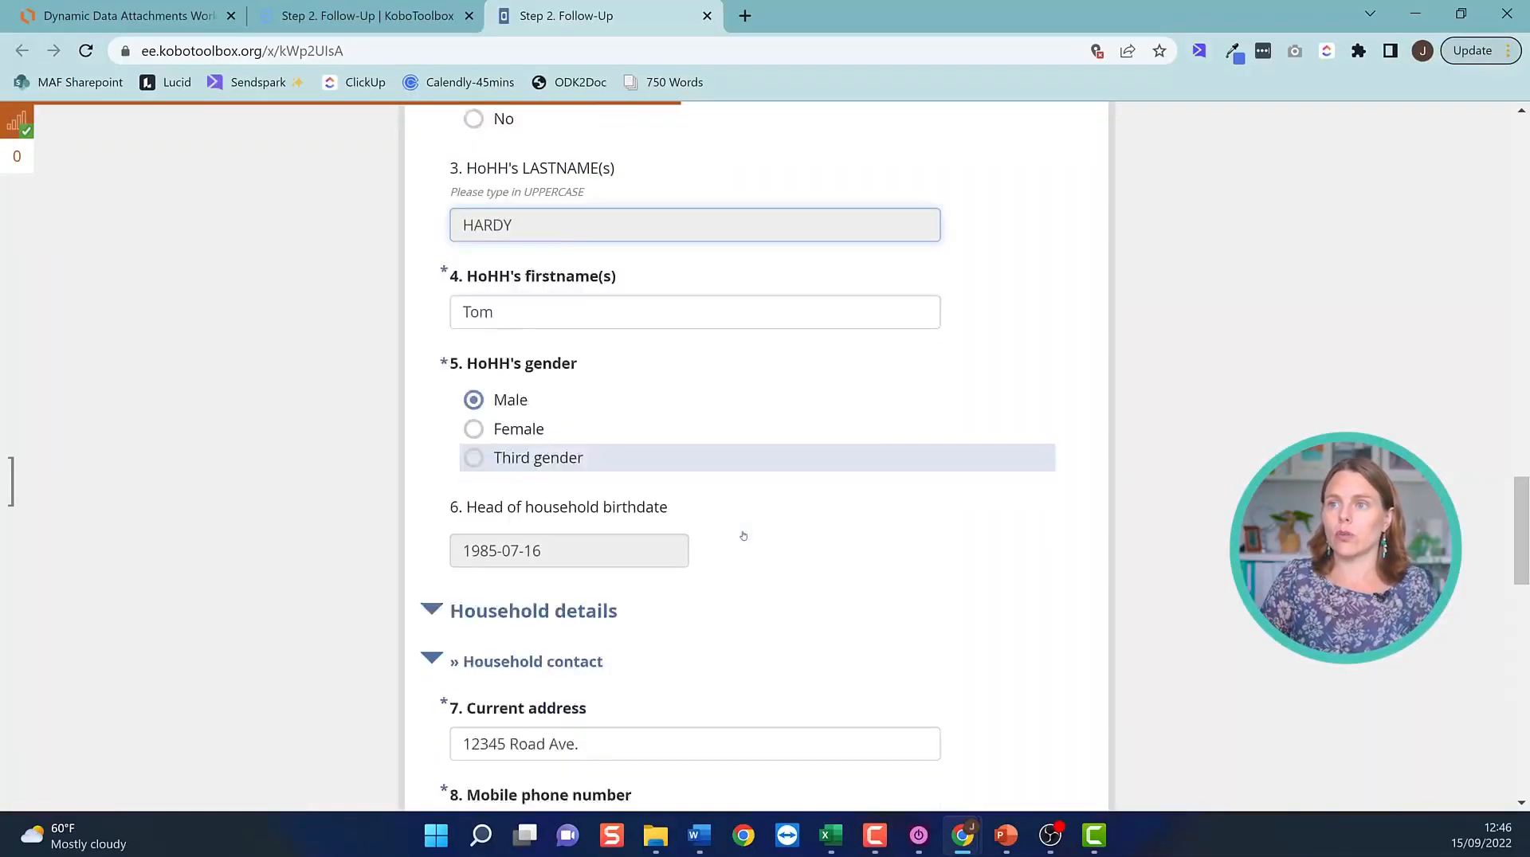
{"action": "left_click", "coordinate": [508, 280]}
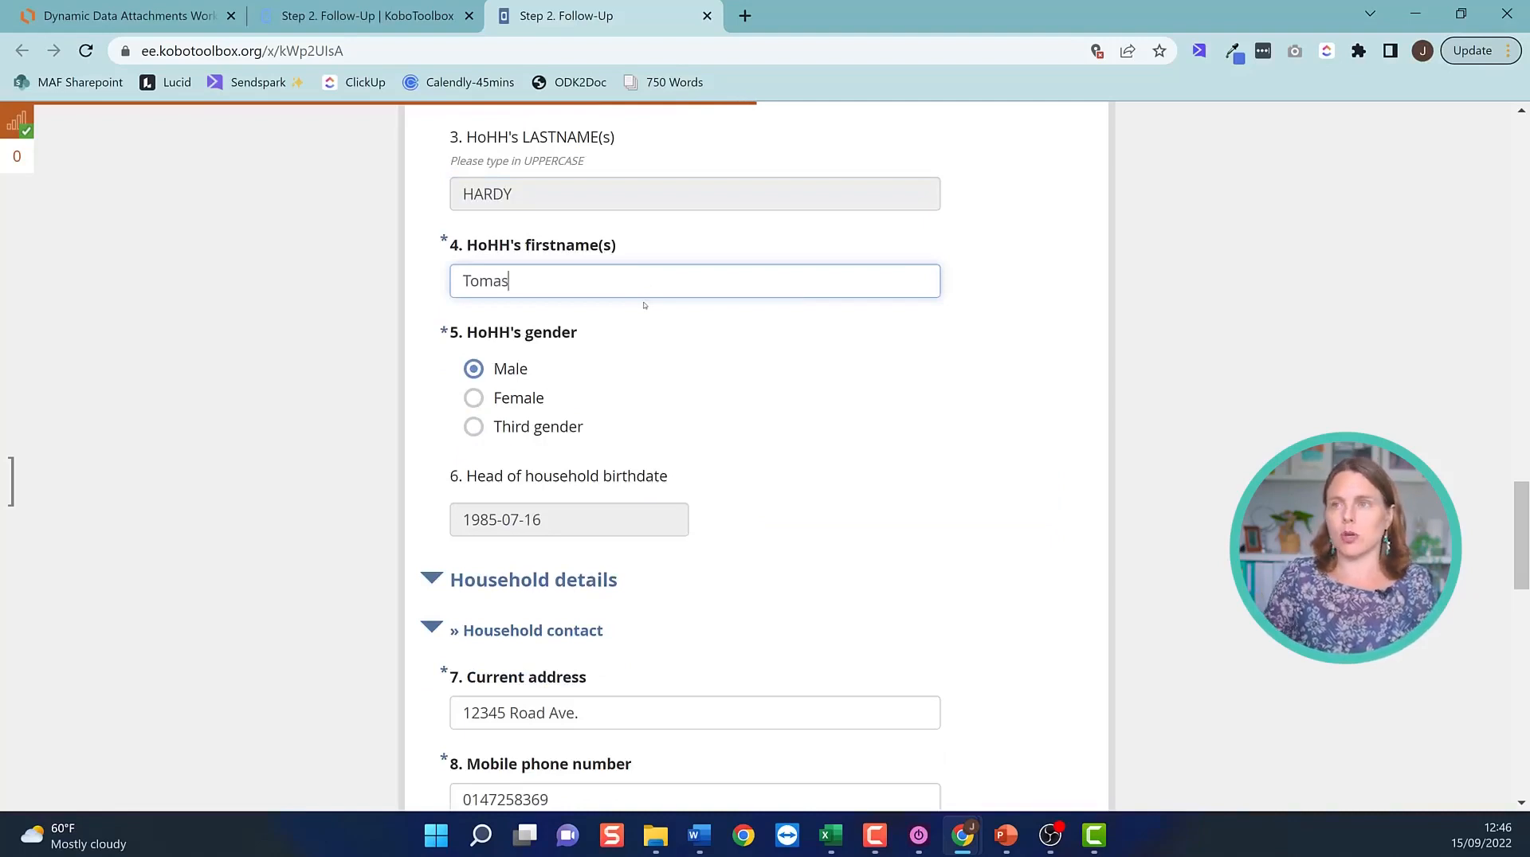
{"action": "scroll", "coordinate": [637, 399], "scroll_direction": "down", "scroll_amount": 5}
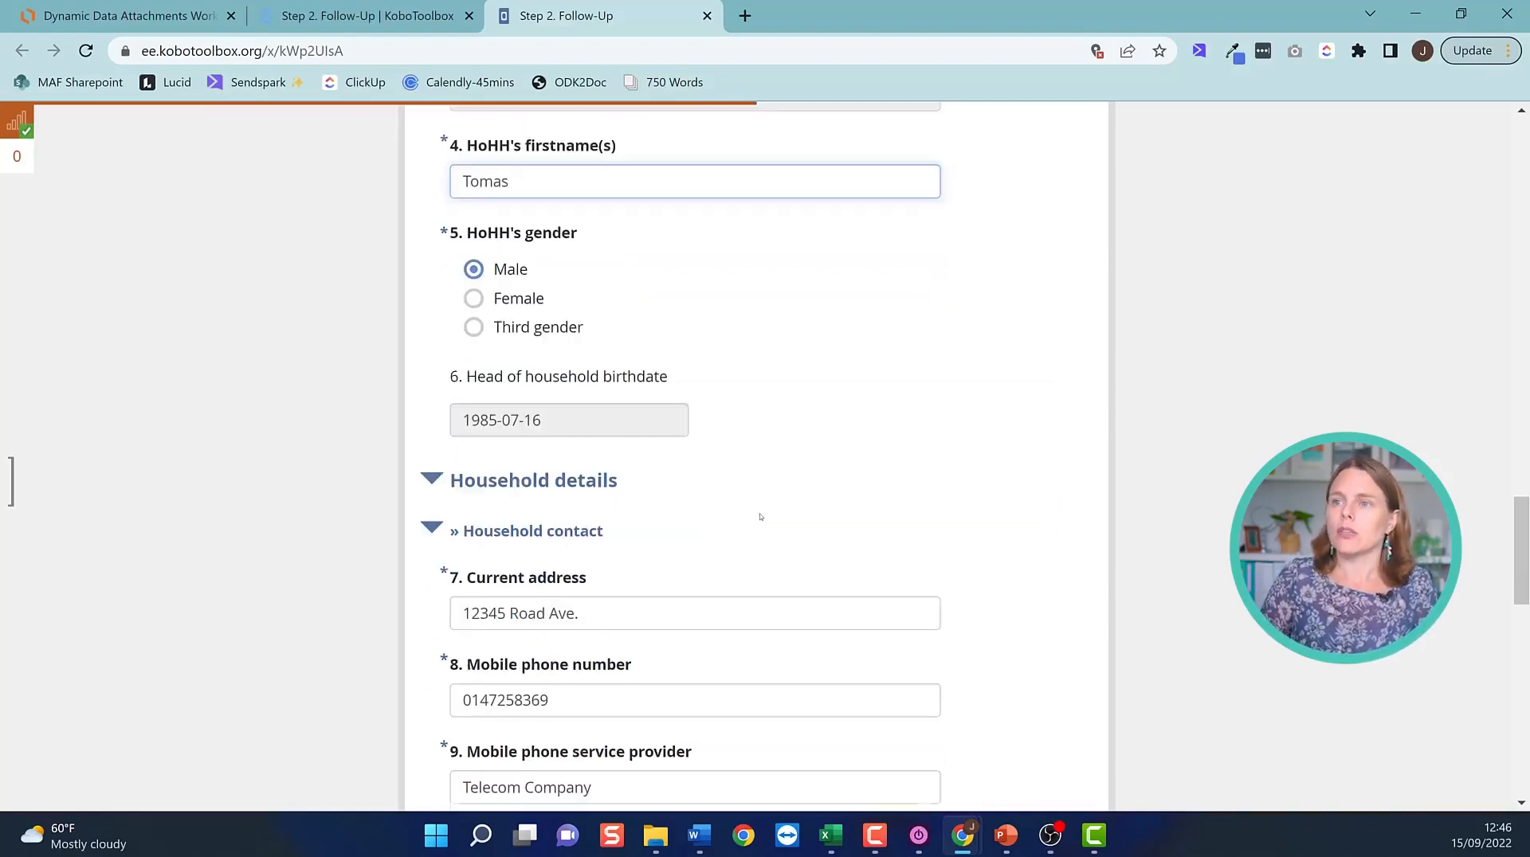
{"action": "left_click", "coordinate": [601, 228]}
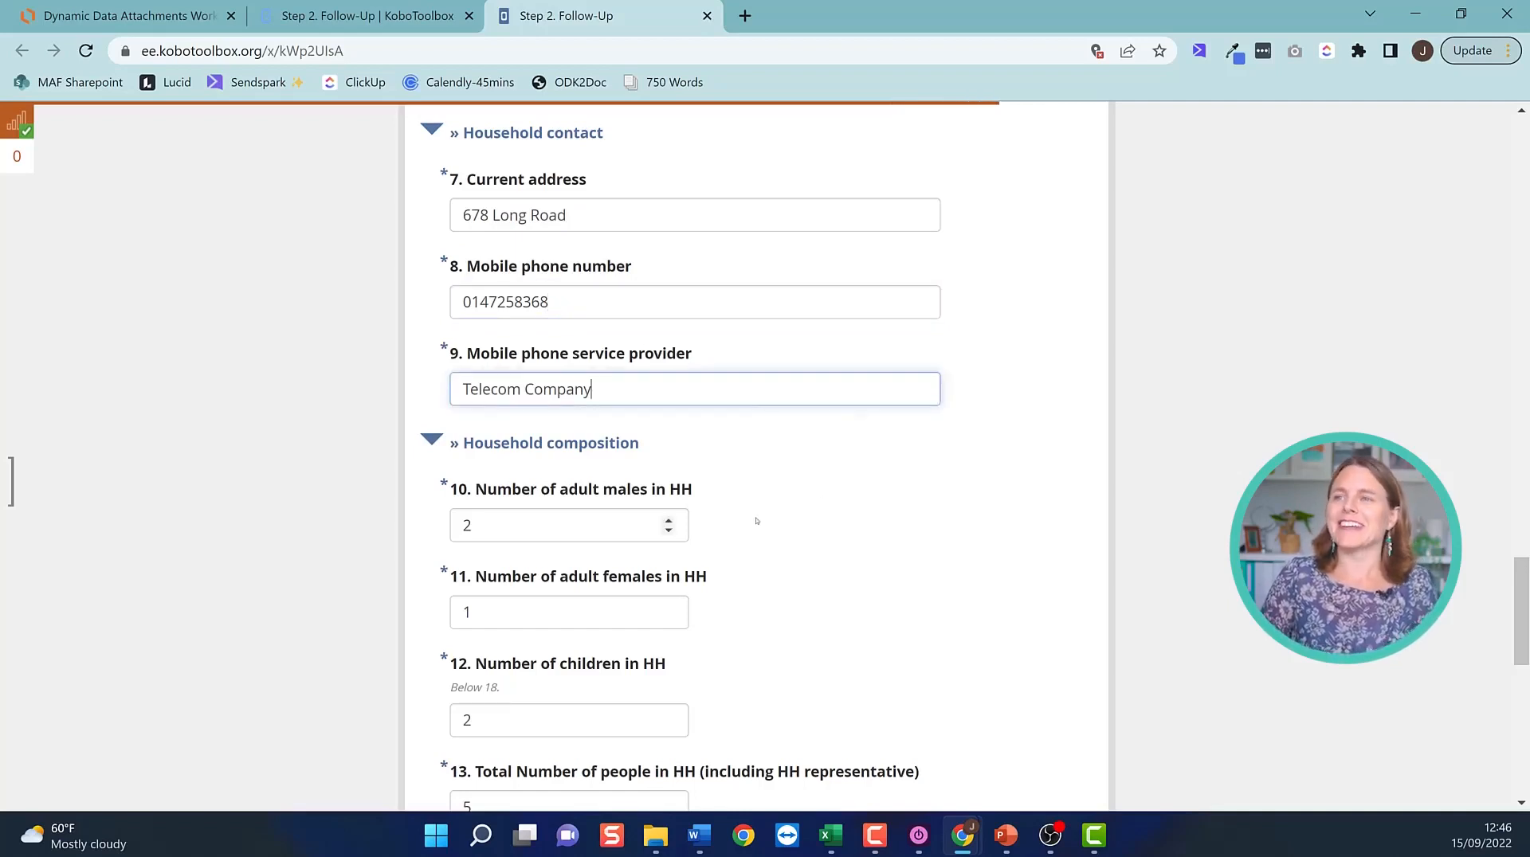
{"action": "scroll", "coordinate": [670, 327], "scroll_direction": "down", "scroll_amount": 4}
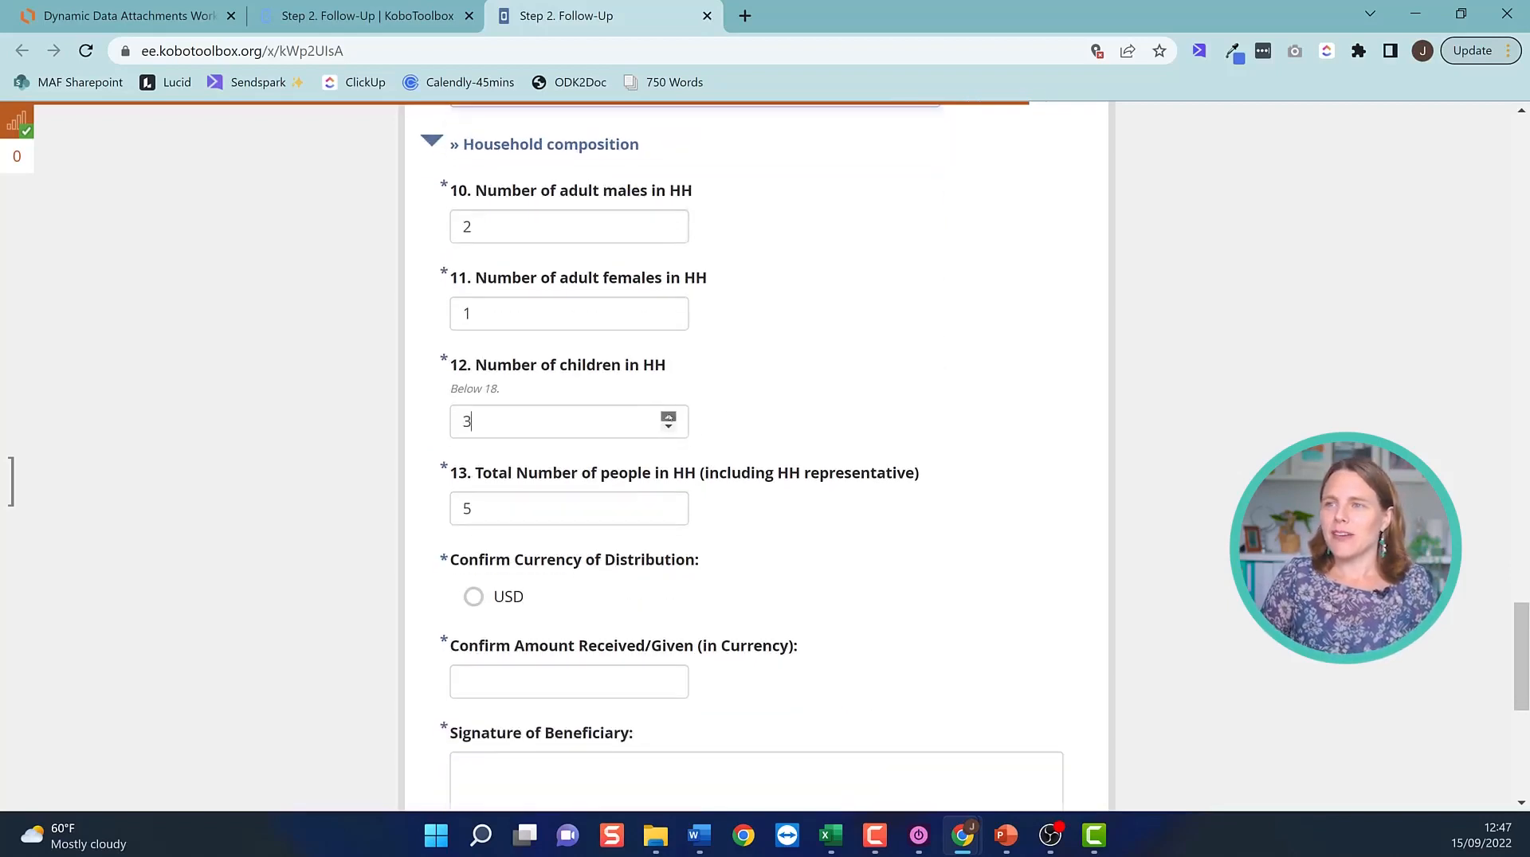
{"action": "left_click", "coordinate": [628, 505]}
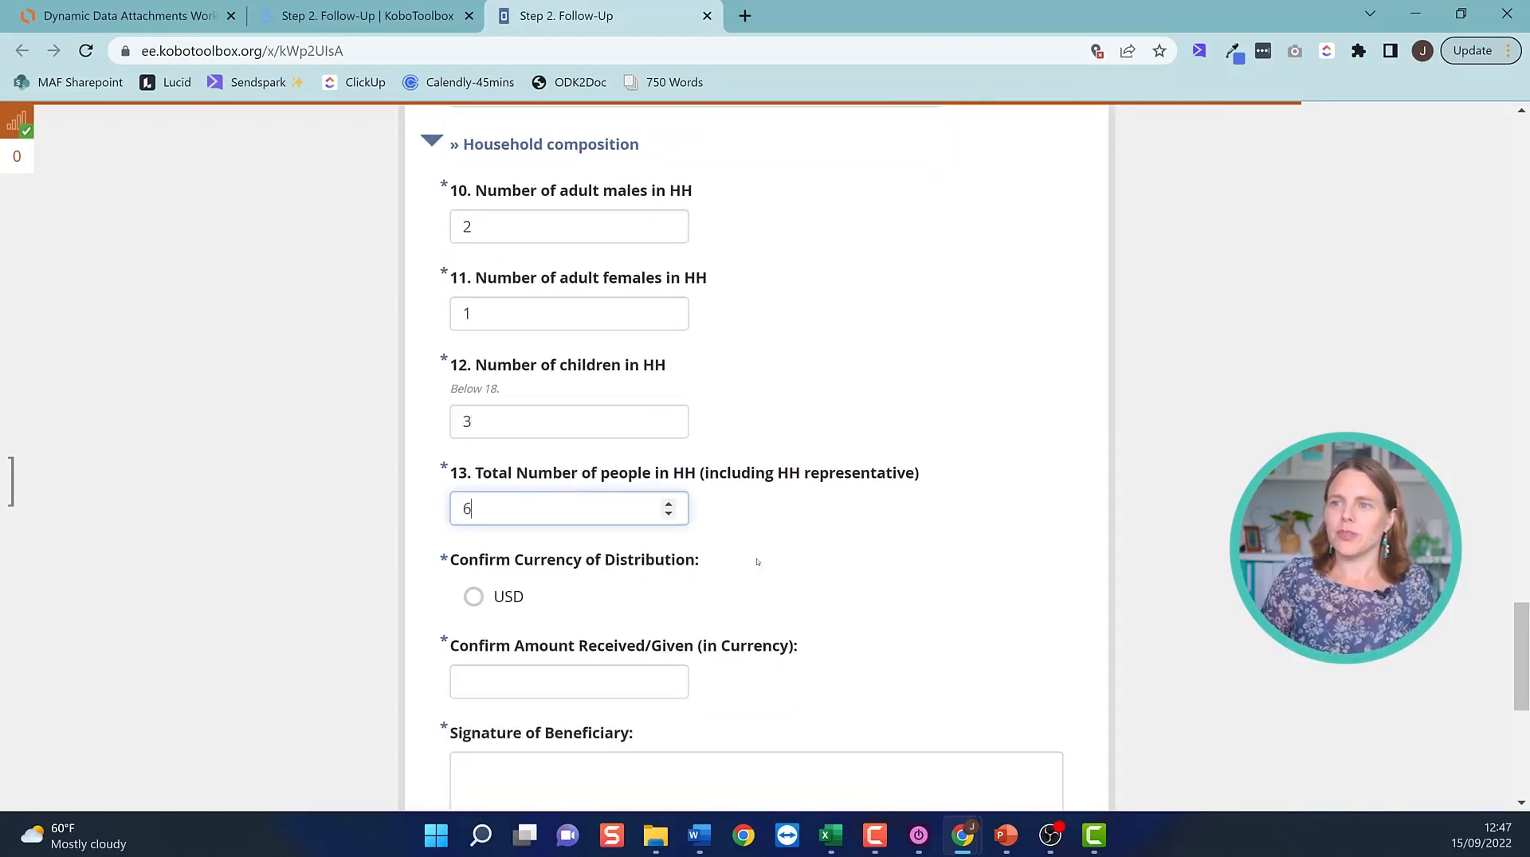
Select USD, set the confirmed amount to 3, draw a signature and submit the record.
{"action": "left_click", "coordinate": [757, 611]}
{"action": "scroll", "coordinate": [561, 502], "scroll_direction": "down", "scroll_amount": 2}
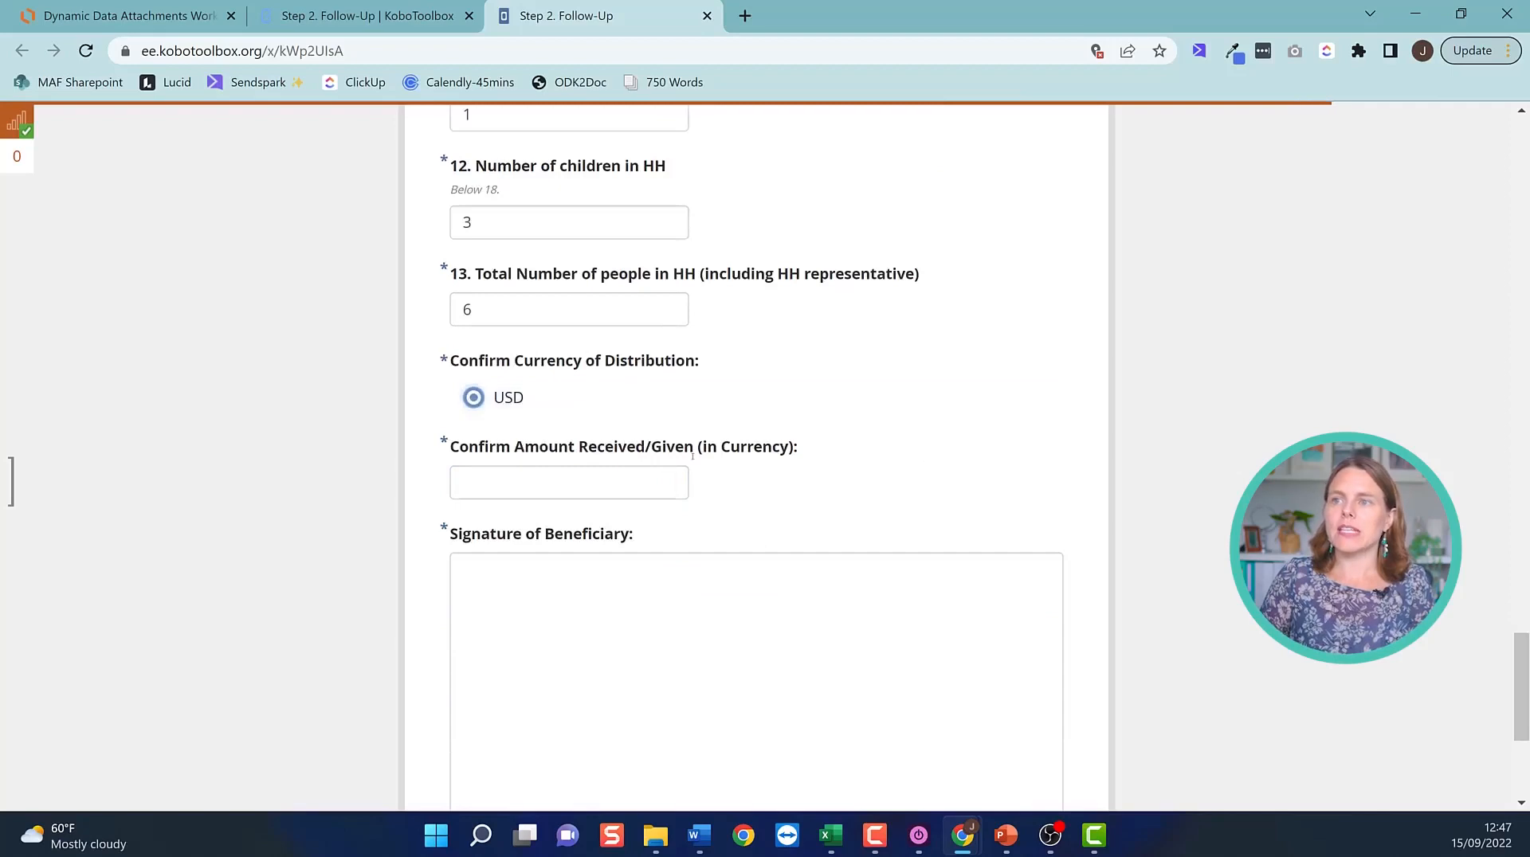
{"action": "left_click", "coordinate": [667, 478]}
{"action": "left_click", "coordinate": [882, 672]}
{"action": "mouse_move", "coordinate": [714, 630]}
{"action": "left_mouse_down"}
{"action": "mouse_move", "coordinate": [1010, 679]}
{"action": "mouse_move", "coordinate": [1058, 789]}
{"action": "left_mouse_up"}
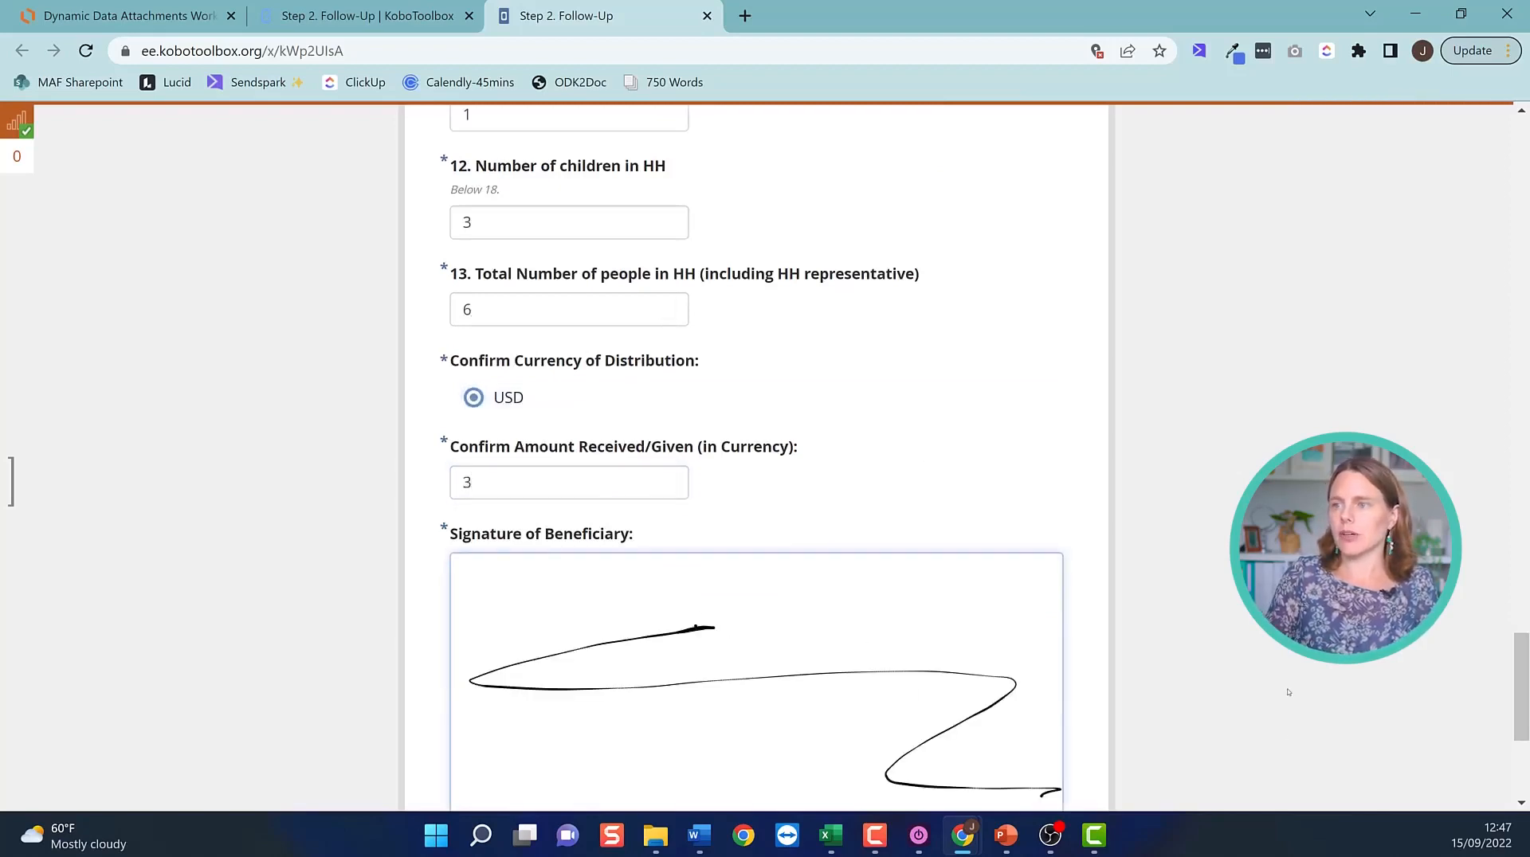
{"action": "scroll", "coordinate": [1028, 701], "scroll_direction": "down", "scroll_amount": 4}
{"action": "left_click", "coordinate": [906, 649]}
{"action": "left_click", "coordinate": [976, 490]}
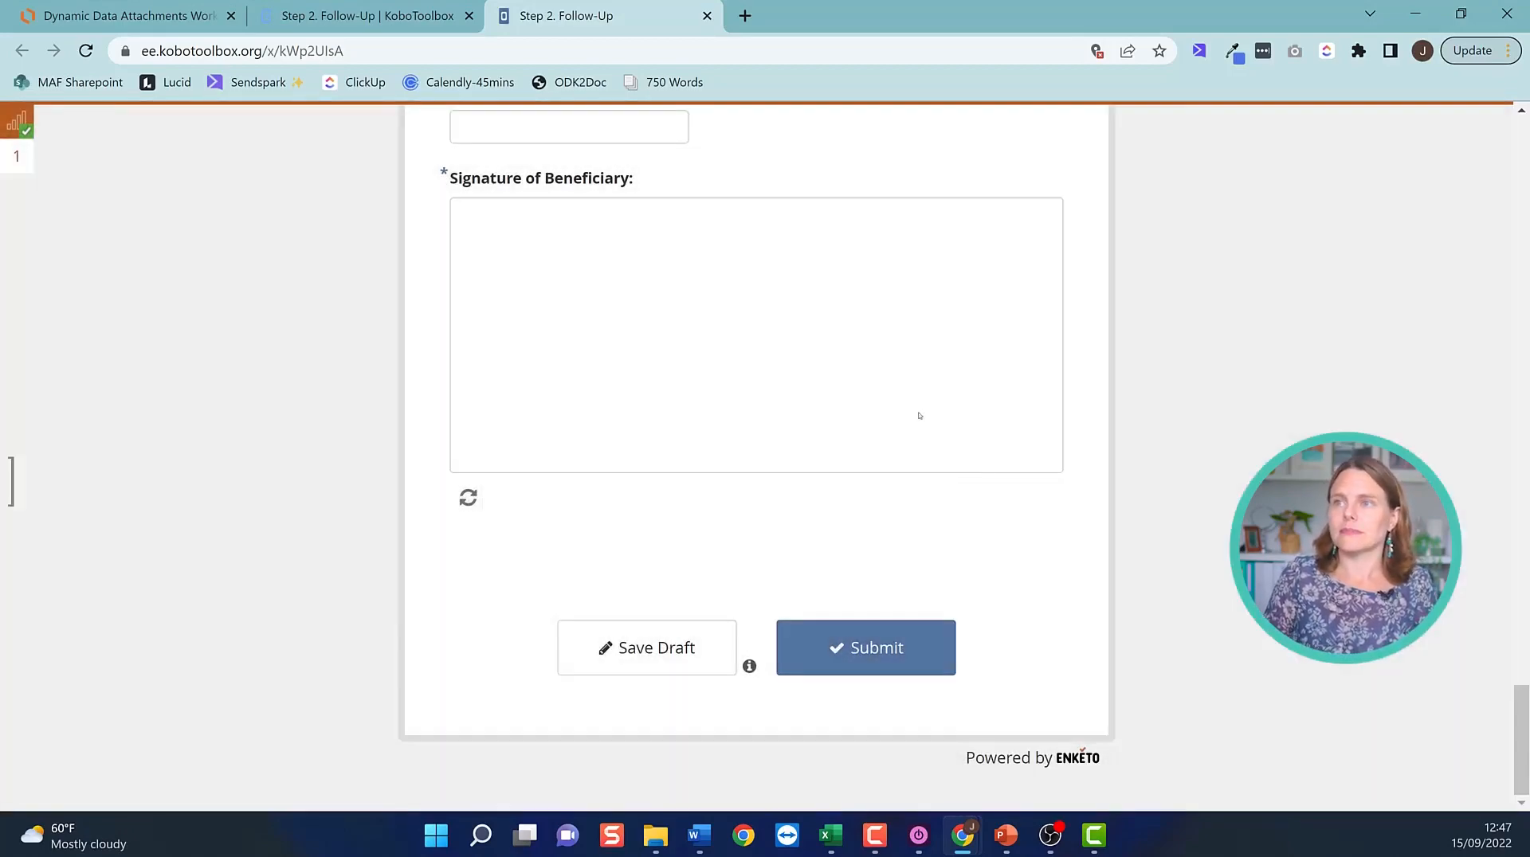
{"action": "left_click", "coordinate": [16, 161]}
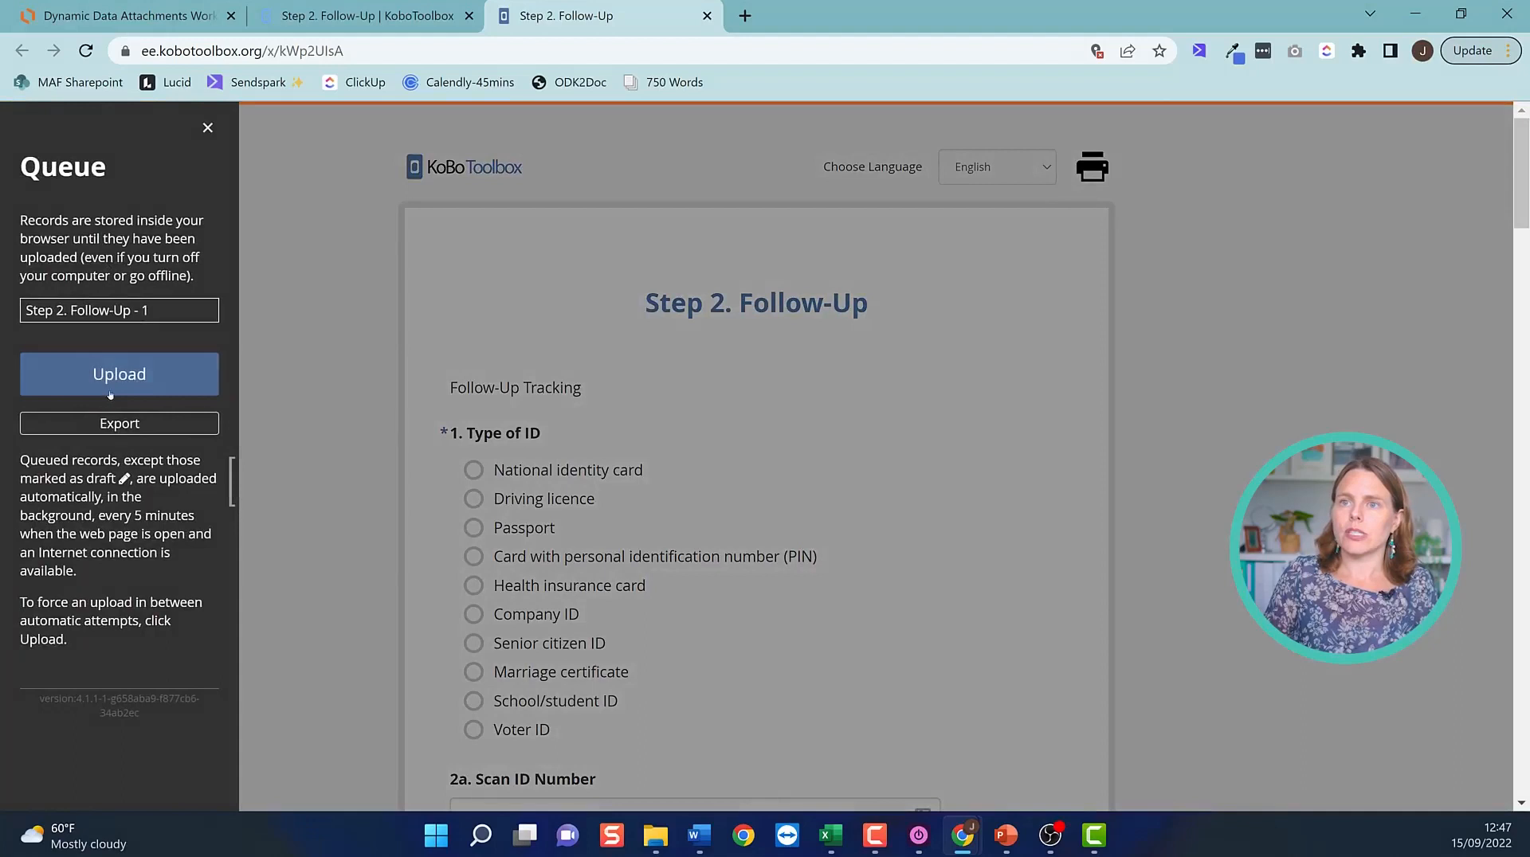
Upload the queued record and refresh the KoboToolbox project page.
{"action": "left_click", "coordinate": [120, 378]}
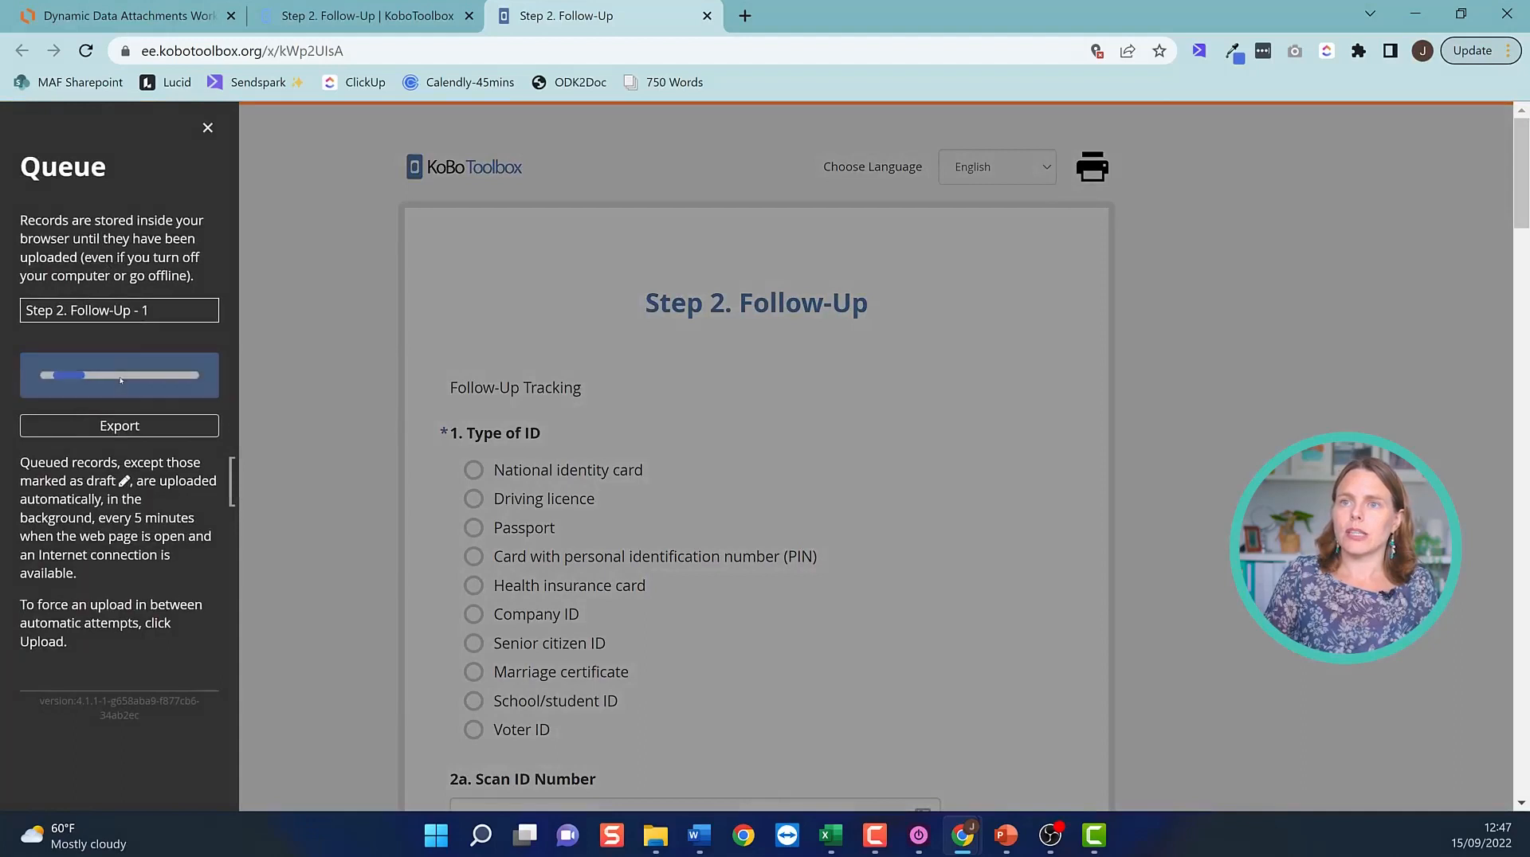
{"action": "left_click", "coordinate": [378, 16]}
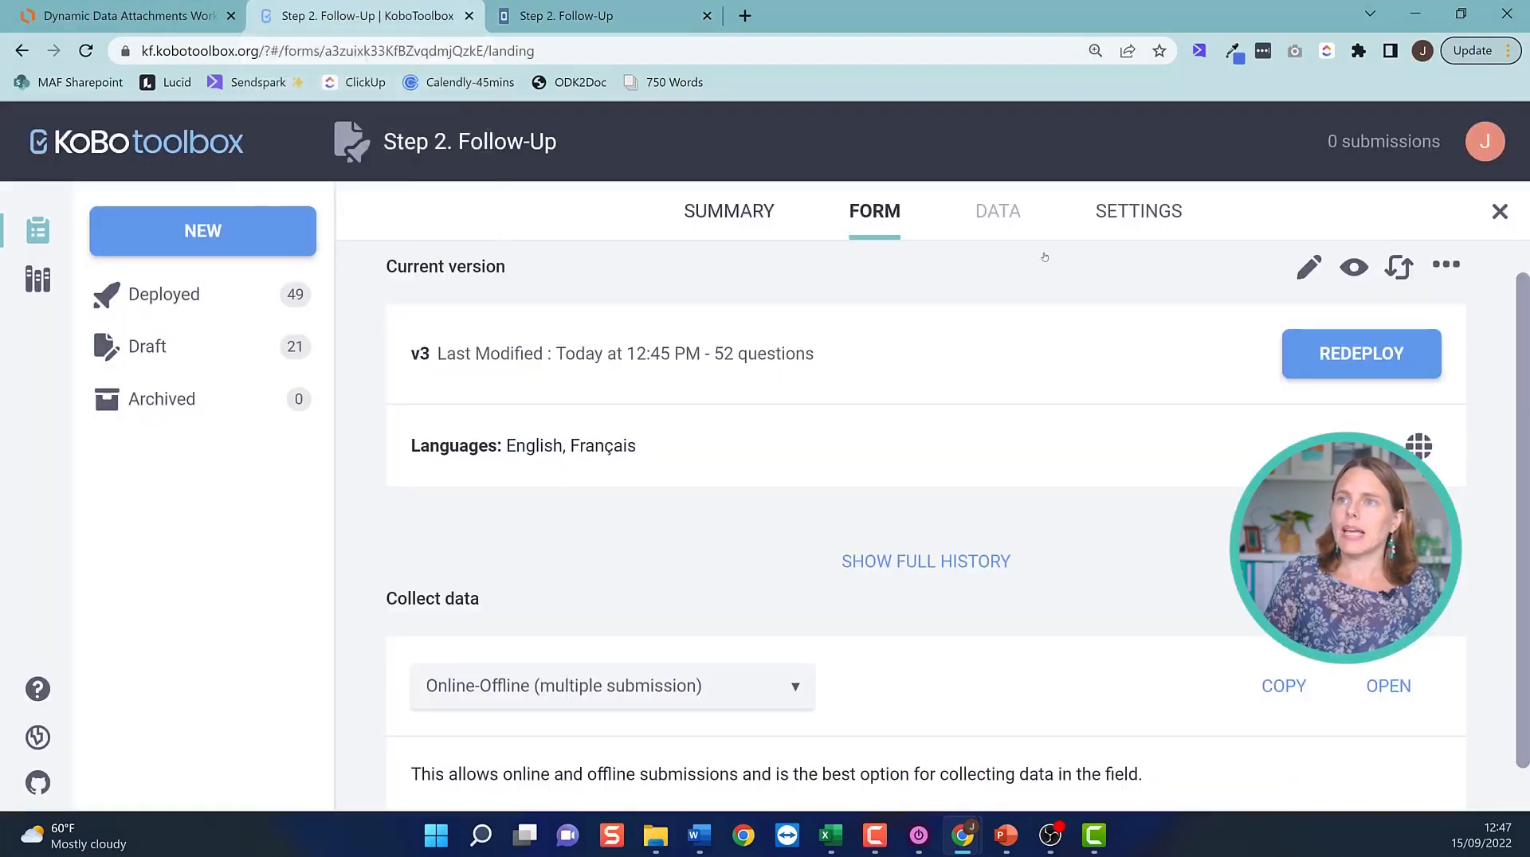
{"action": "left_click", "coordinate": [84, 51]}
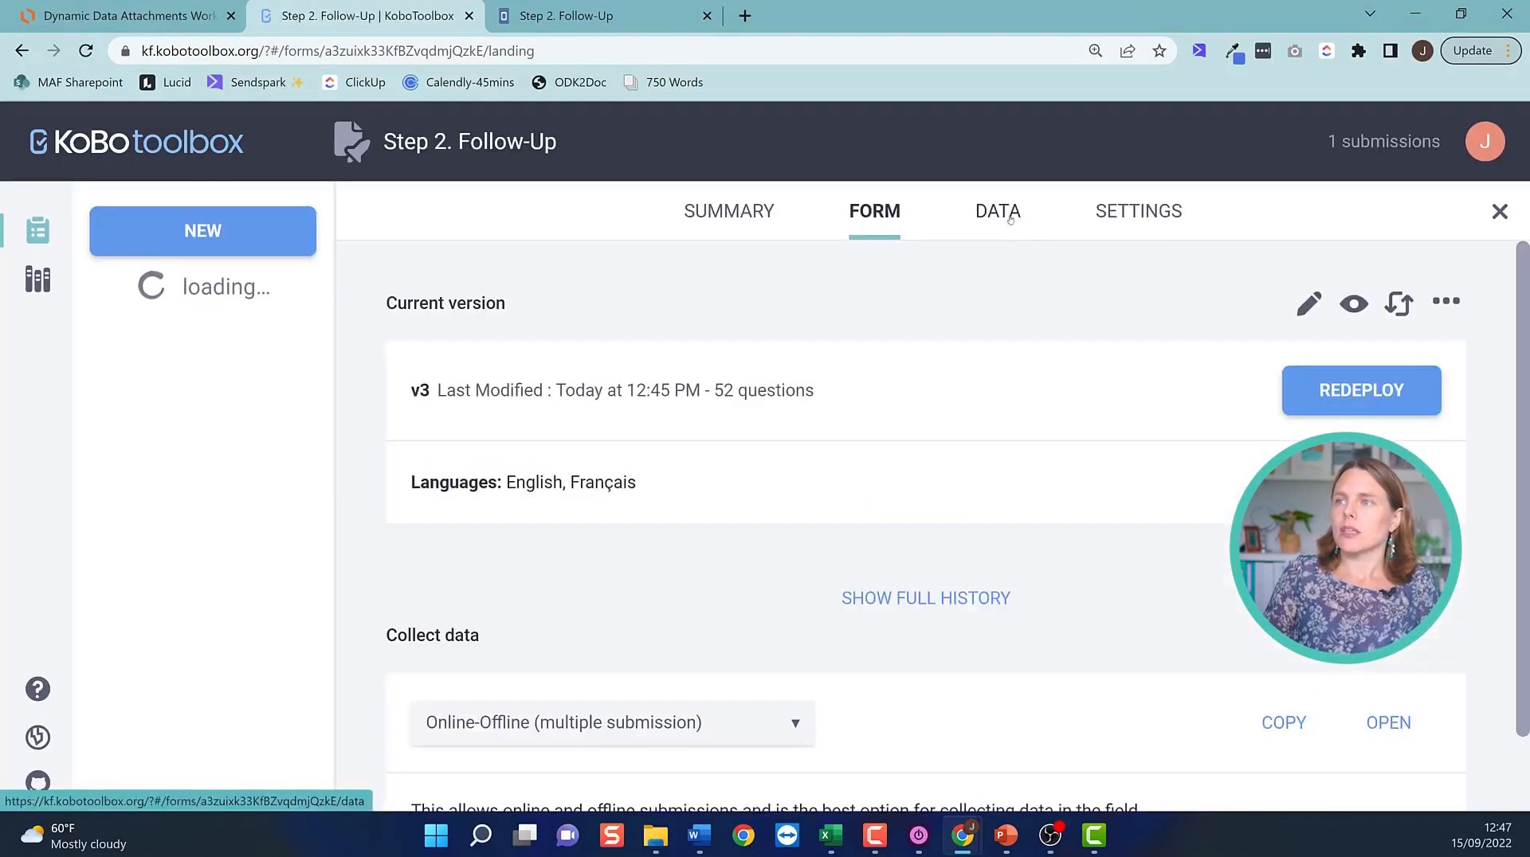
Browse the DATA table's single submission across its pre-filled registration columns.
{"action": "left_click", "coordinate": [1009, 216]}
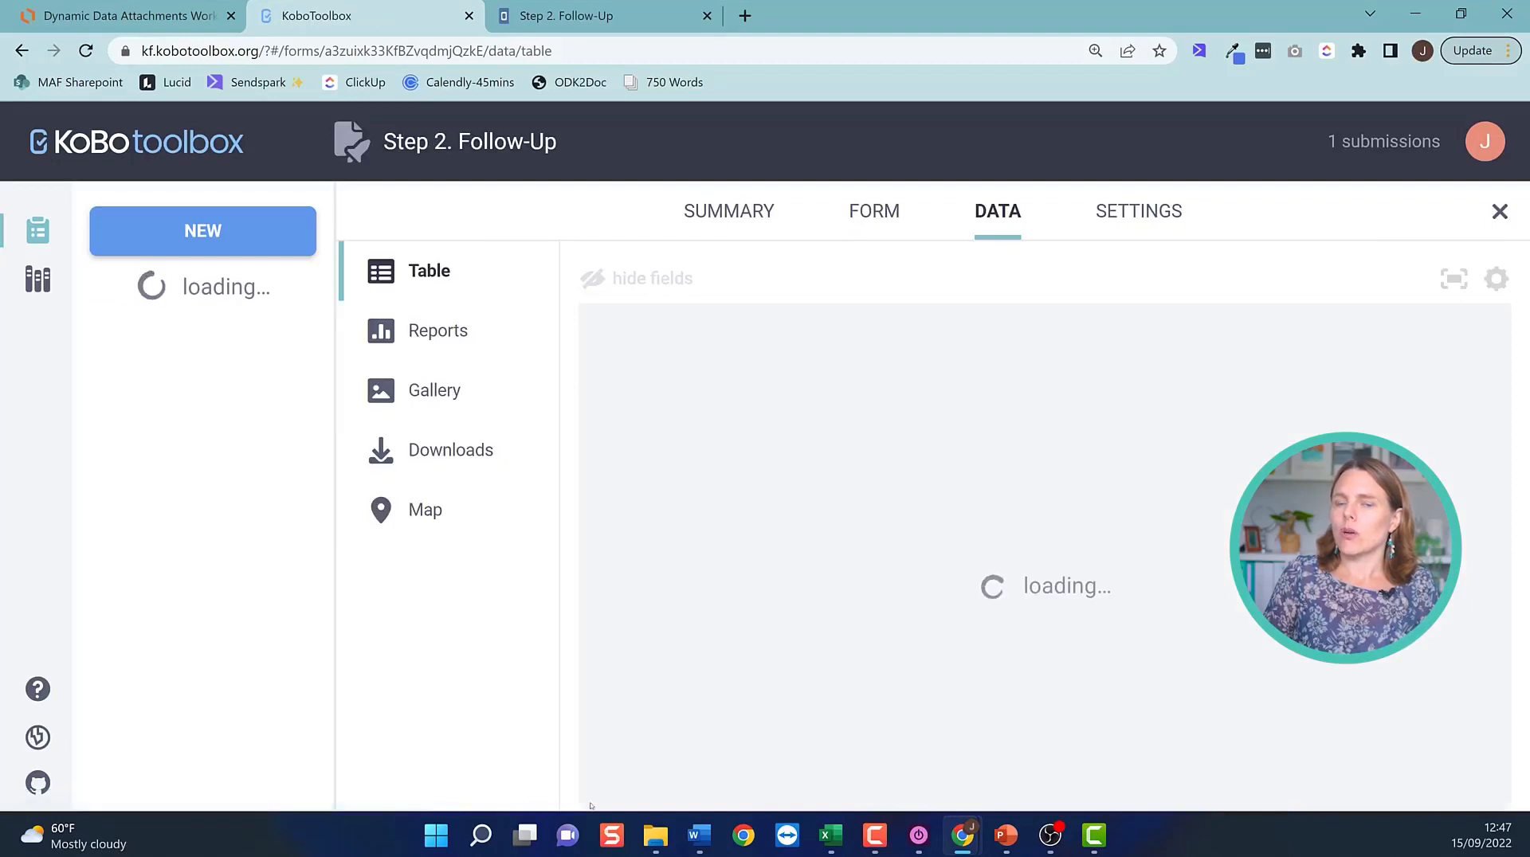
{"action": "left_click_drag", "start_coordinate": [641, 729], "coordinate": [1248, 787]}
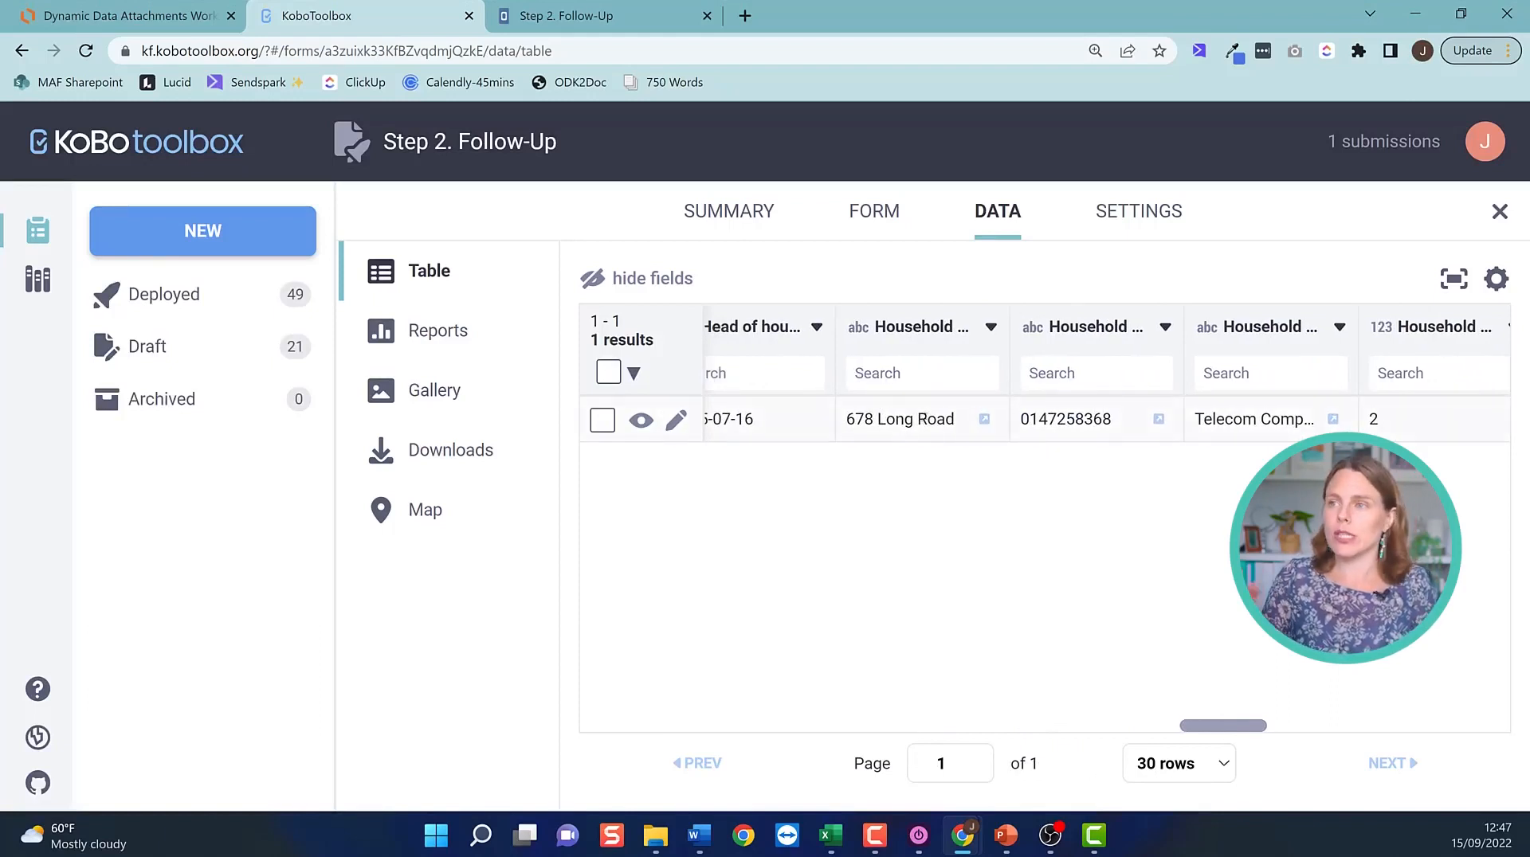
{"action": "left_click_drag", "start_coordinate": [1246, 727], "coordinate": [1016, 732]}
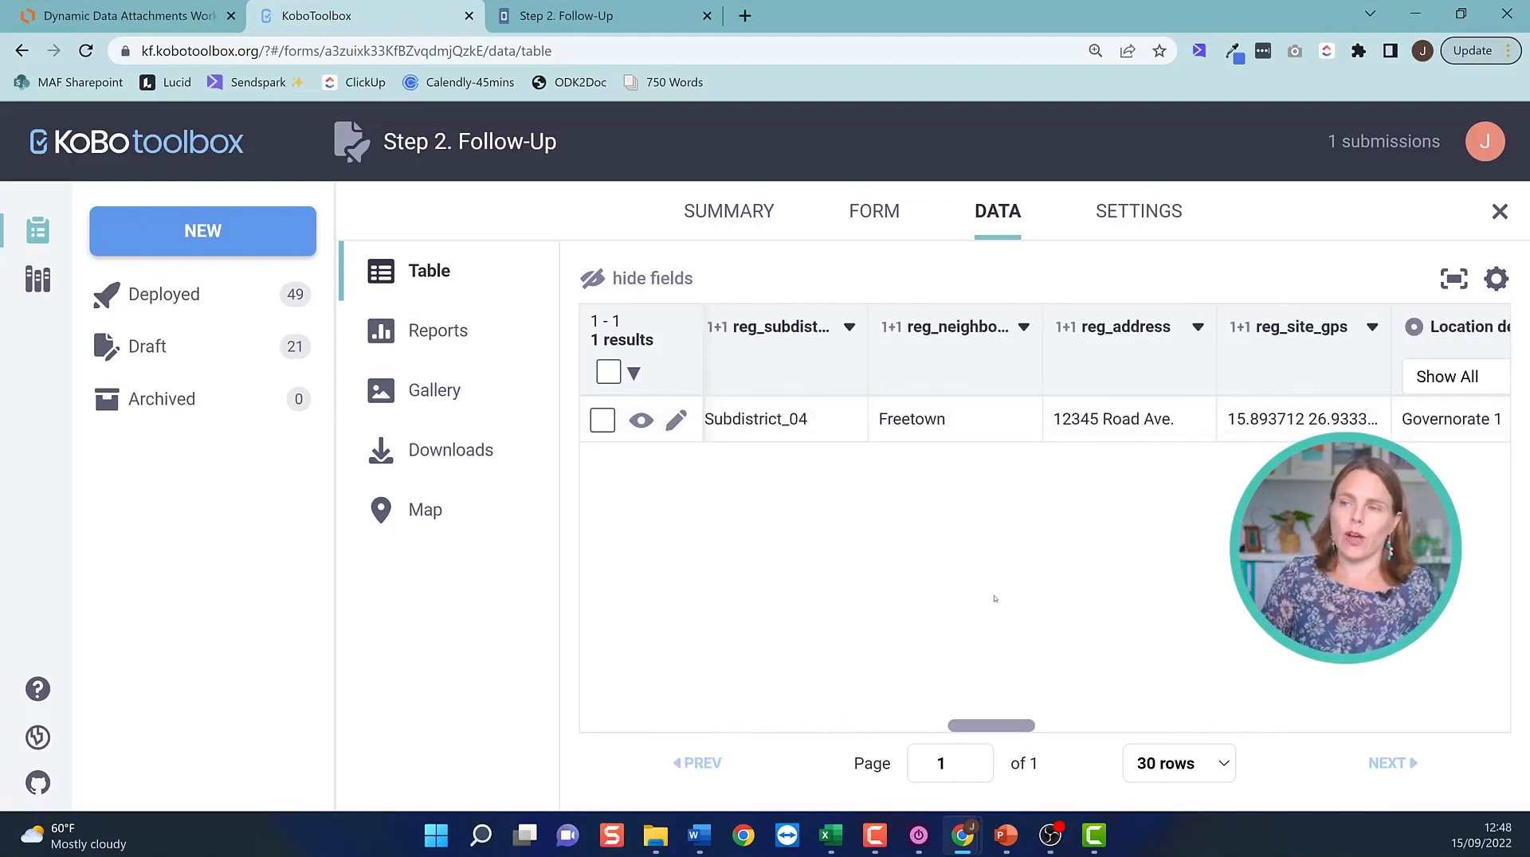
{"action": "left_click_drag", "start_coordinate": [985, 728], "coordinate": [1476, 671]}
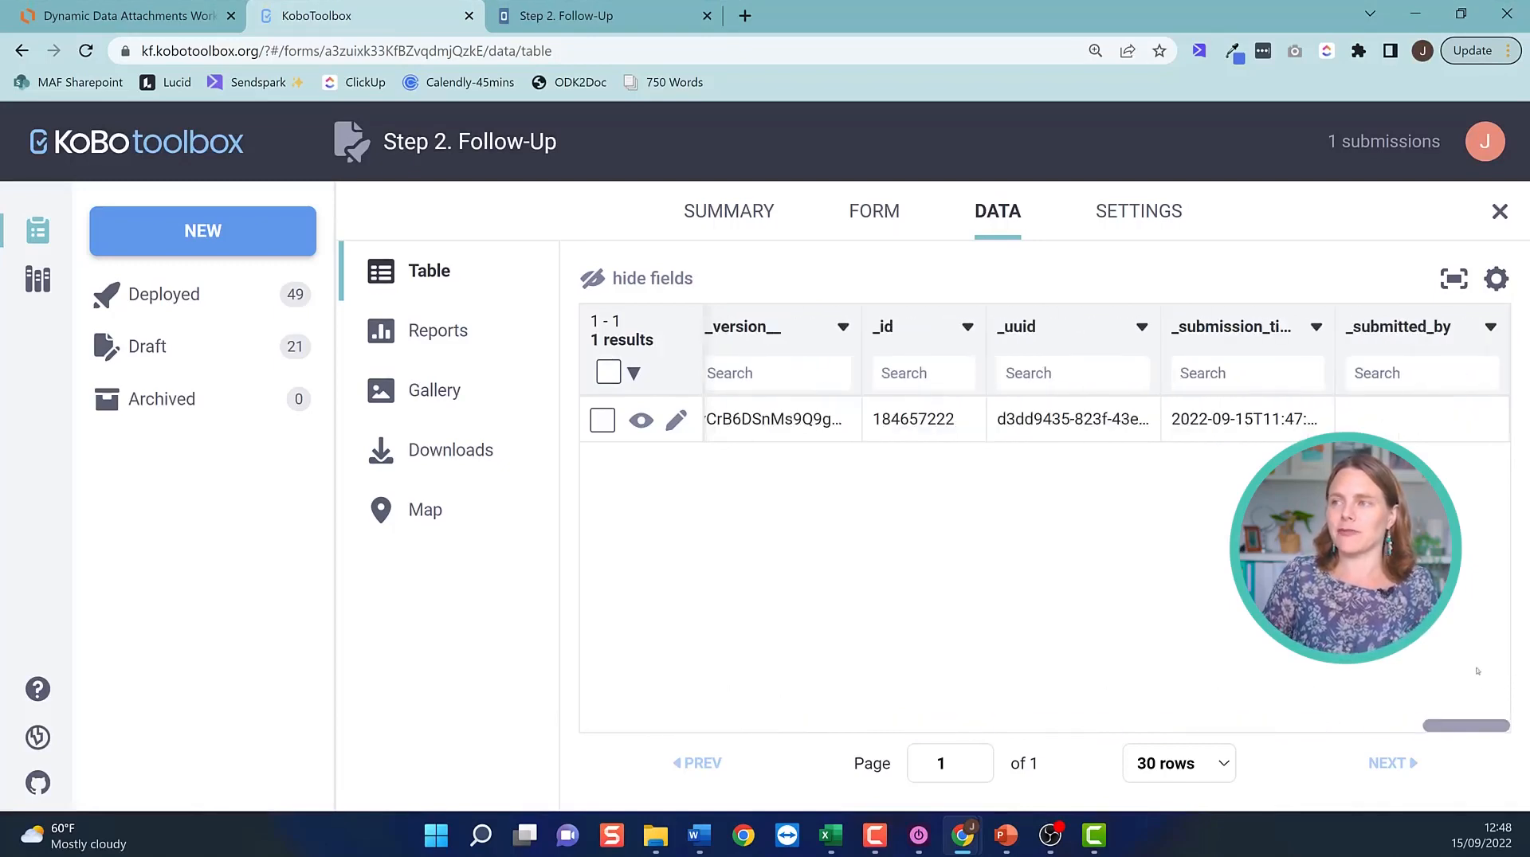